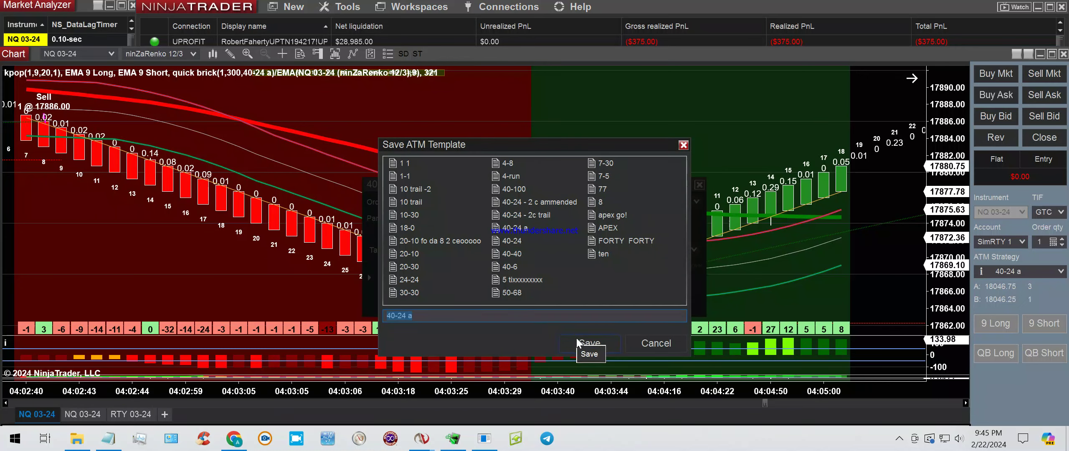
Step: Save the ATM strategy parameters as a template named 40-24 B and accept them for the chart
{"action": "left_click", "coordinate": [425, 314]}
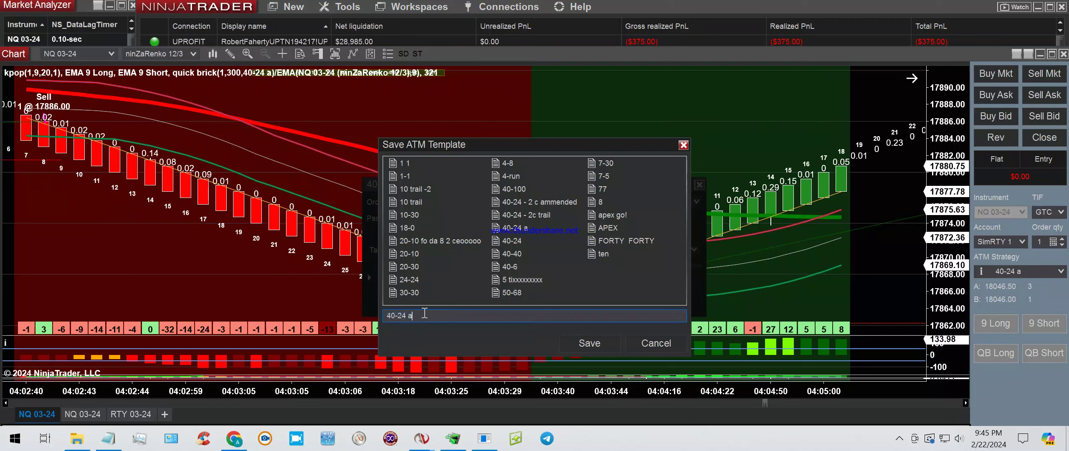
{"action": "type", "text": "B"}
{"action": "left_click", "coordinate": [570, 346]}
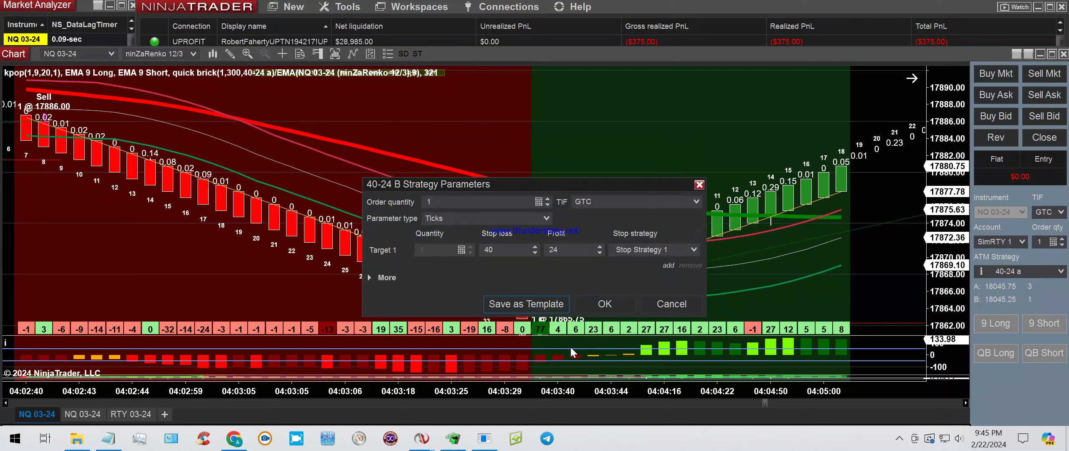
{"action": "left_click", "coordinate": [595, 309]}
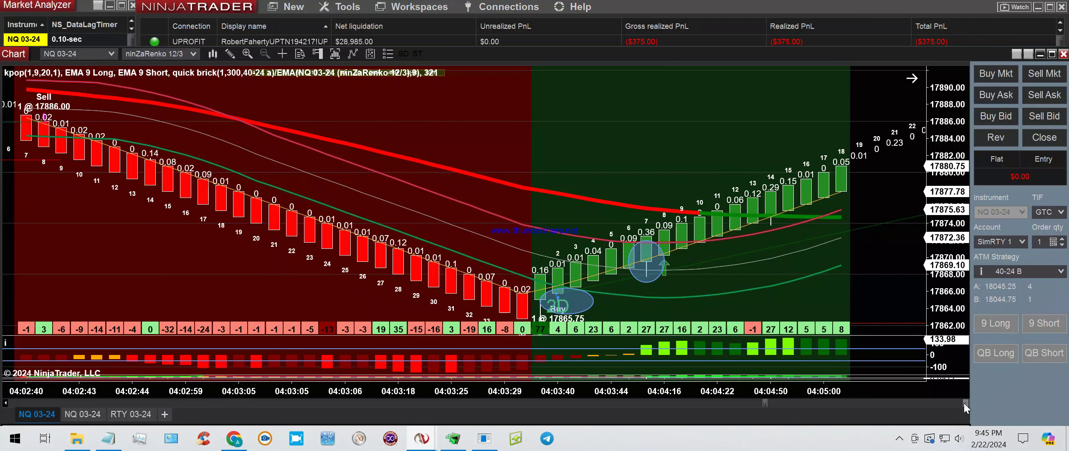
Step: Draw an ellipse on the chart around the two green 9 marks below the short red pullback near 04:09
{"action": "scroll", "coordinate": [964, 403], "scroll_direction": "down", "scroll_amount": 4}
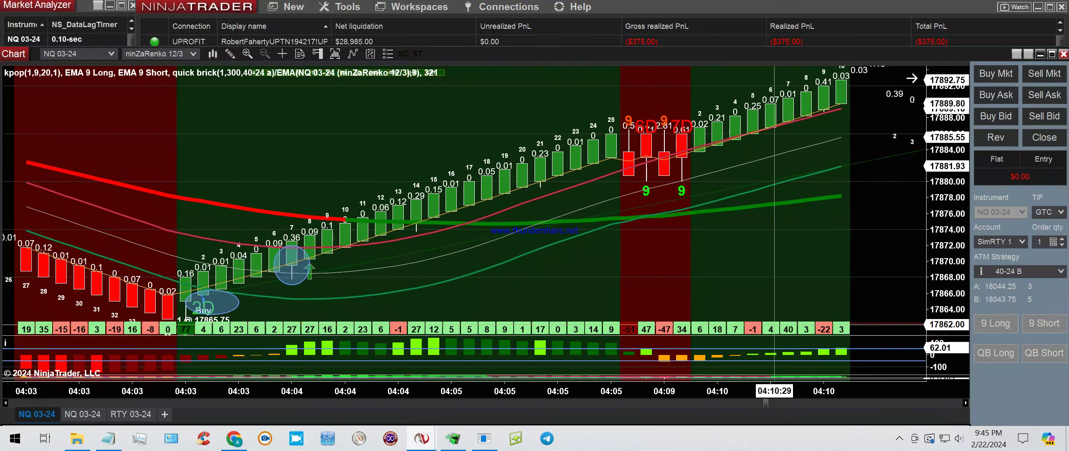
{"action": "left_click", "coordinate": [228, 56]}
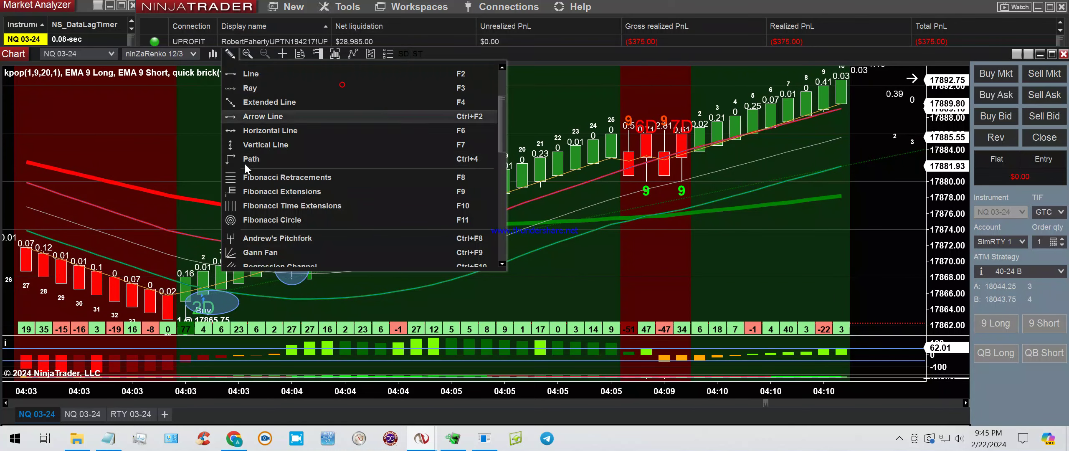
{"action": "scroll", "coordinate": [264, 214], "scroll_direction": "down", "scroll_amount": 2}
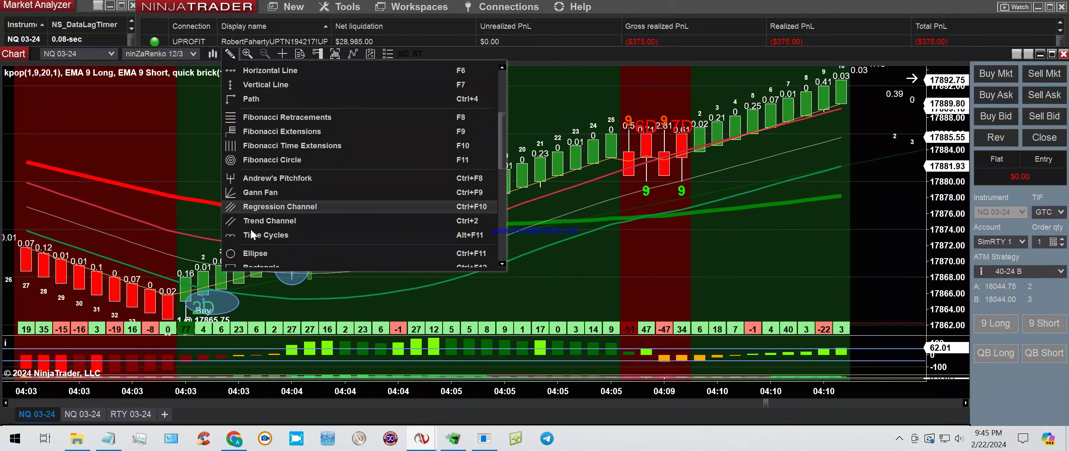
{"action": "left_click", "coordinate": [245, 254]}
{"action": "mouse_move", "coordinate": [611, 160]}
{"action": "left_mouse_down"}
{"action": "mouse_move", "coordinate": [697, 191]}
{"action": "mouse_move", "coordinate": [712, 229]}
{"action": "left_mouse_up"}
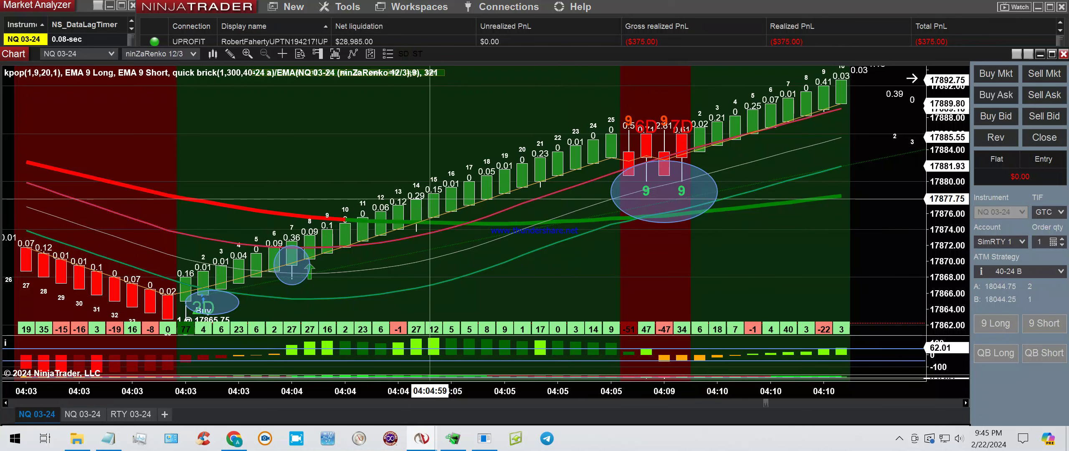
Step: In the chart's indicator settings, set the KeltnerChannel Upper plot color to Transparent
{"action": "right_click", "coordinate": [420, 141]}
{"action": "left_click", "coordinate": [446, 92]}
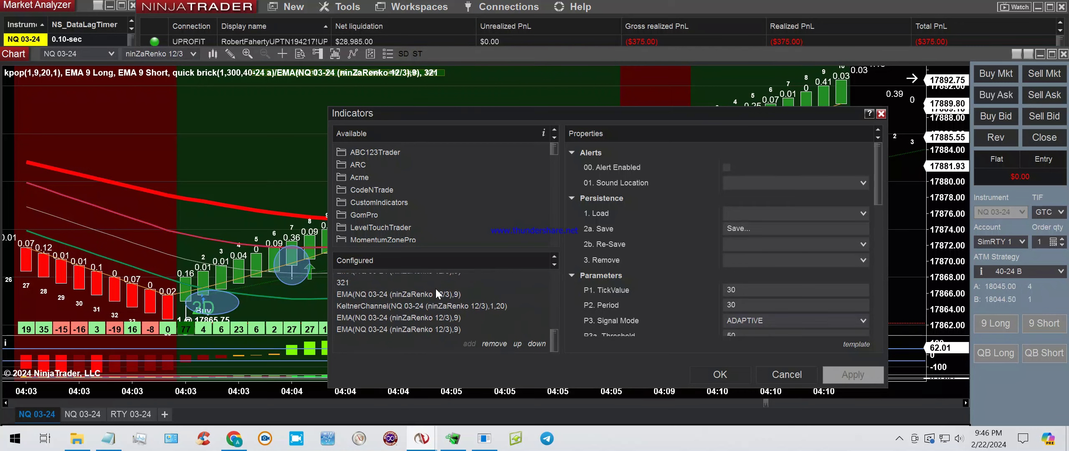
{"action": "left_click", "coordinate": [428, 305]}
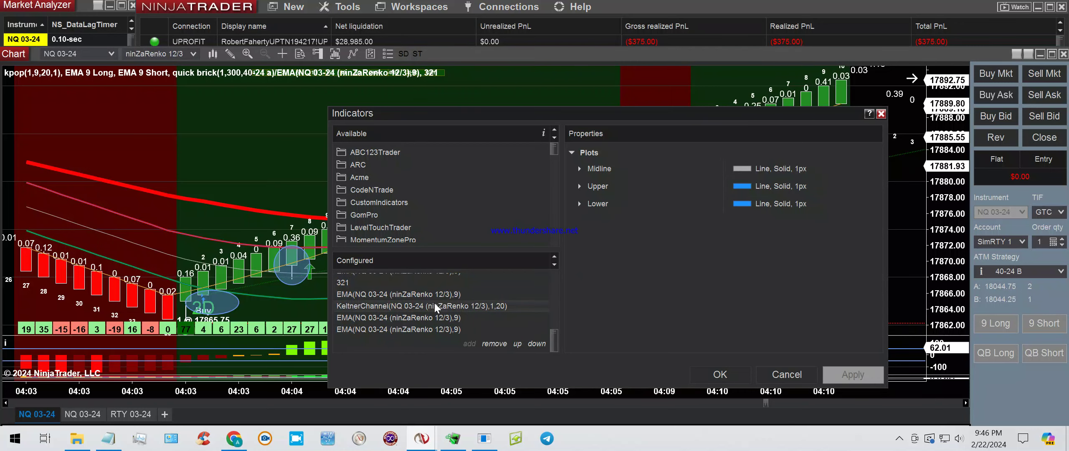
{"action": "left_click", "coordinate": [580, 204]}
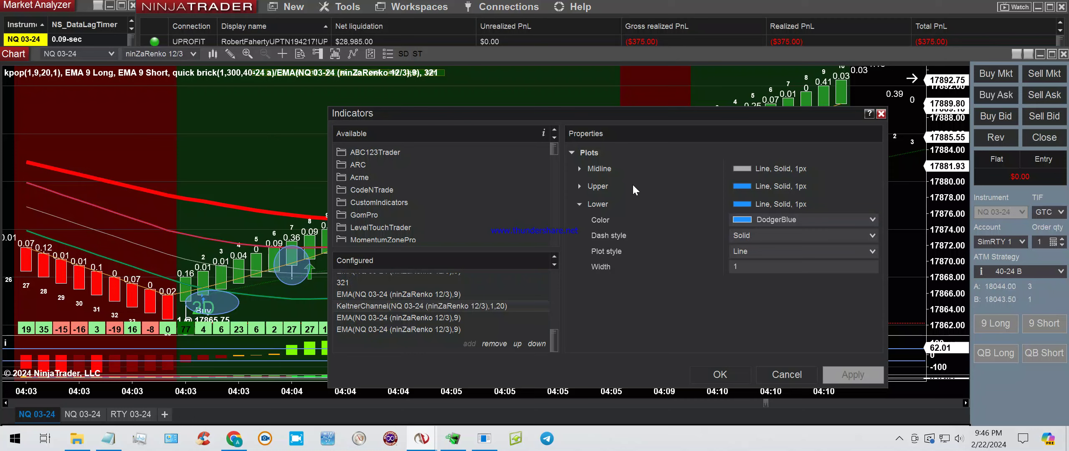
{"action": "left_click", "coordinate": [579, 185]}
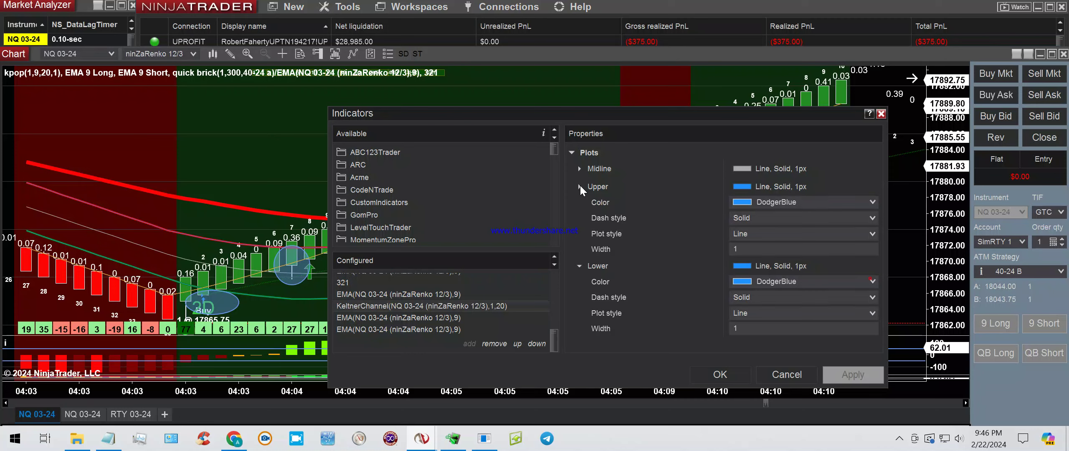
{"action": "left_click", "coordinate": [835, 201]}
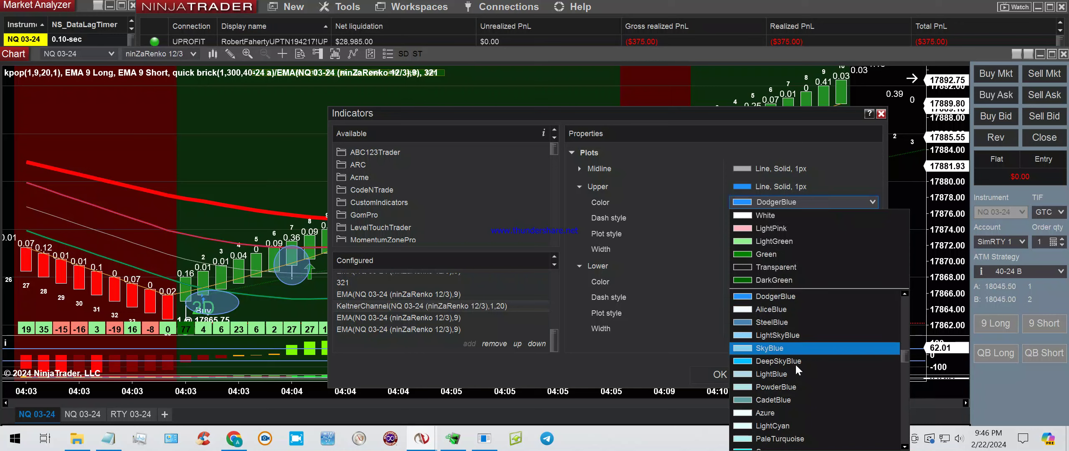
{"action": "left_click", "coordinate": [790, 268]}
Step: Set the KeltnerChannel Lower plot color to Transparent and apply the indicator changes to the chart
{"action": "left_click", "coordinate": [822, 282]}
{"action": "scroll", "coordinate": [773, 127], "scroll_direction": "down", "scroll_amount": 1}
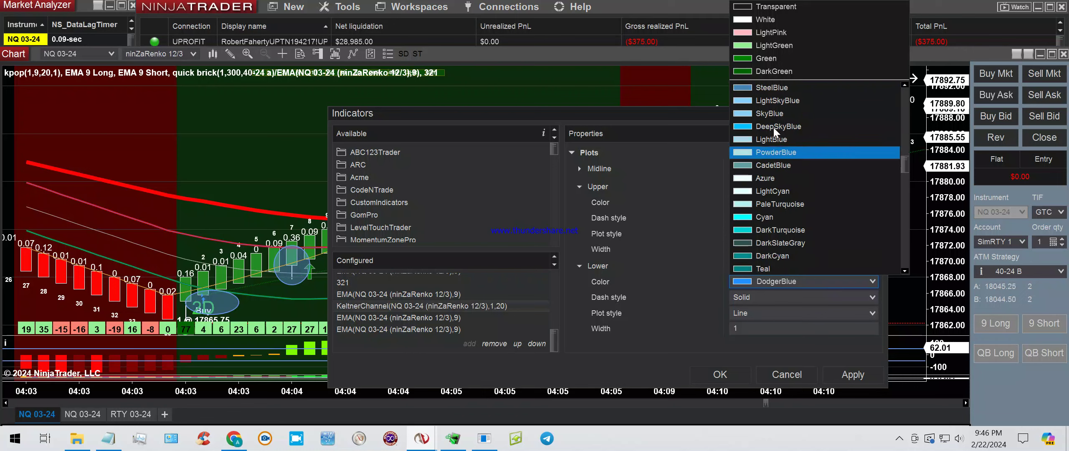
{"action": "left_click", "coordinate": [775, 9]}
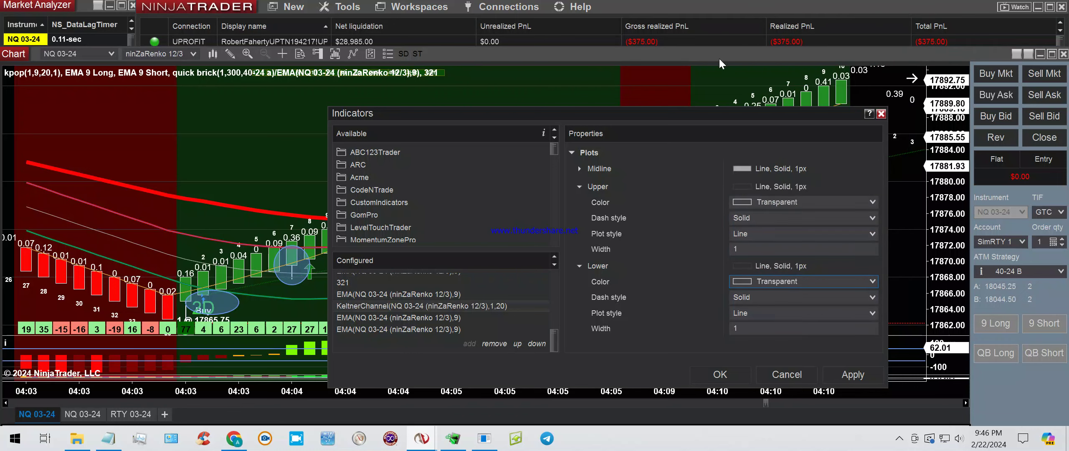
{"action": "left_click", "coordinate": [852, 376]}
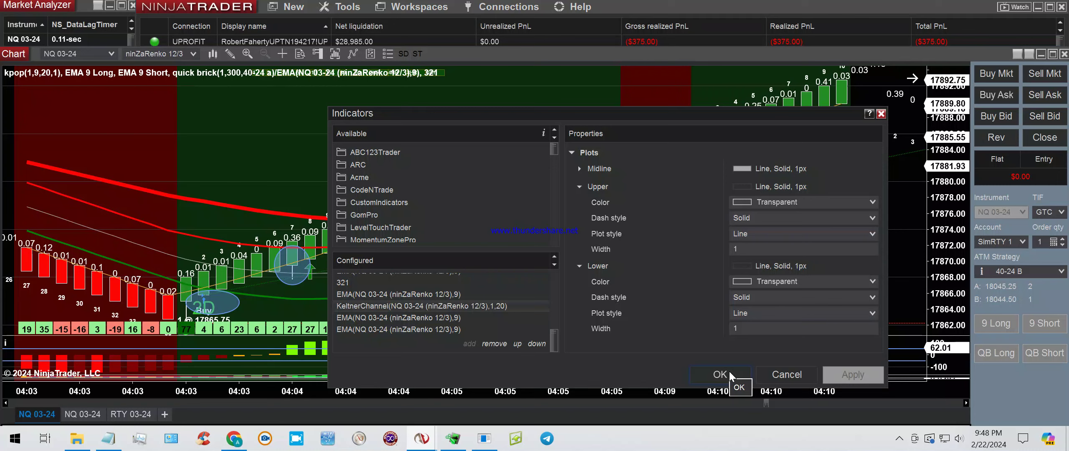
{"action": "left_click", "coordinate": [729, 371]}
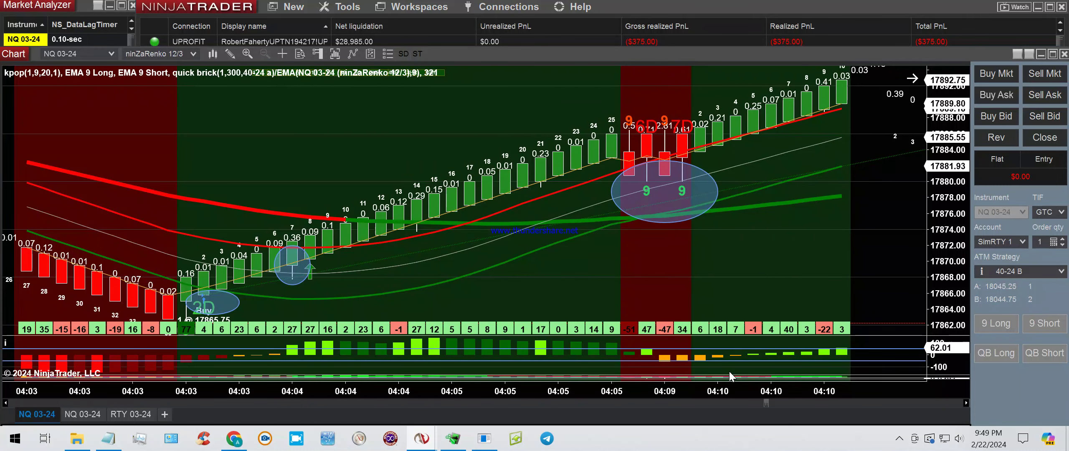
{"action": "right_click", "coordinate": [459, 291]}
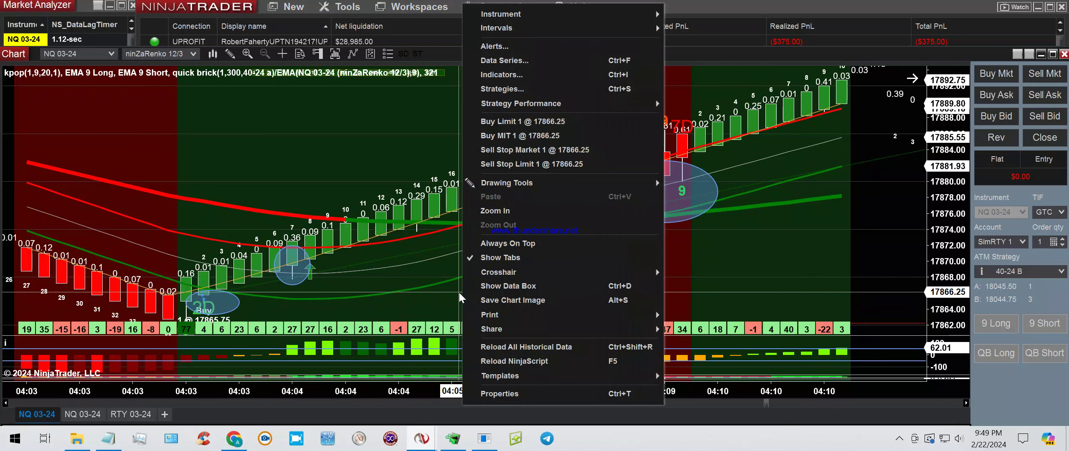
{"action": "mouse_move", "coordinate": [663, 373]}
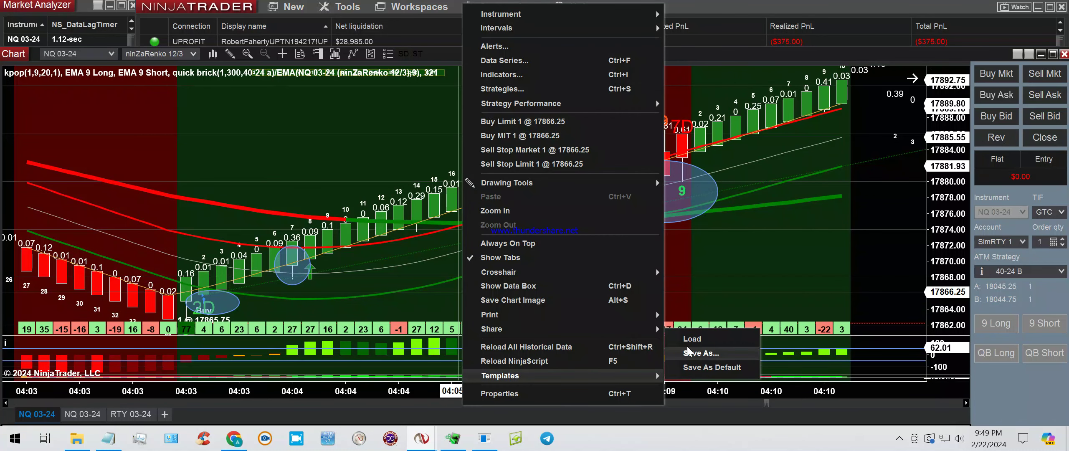
{"action": "left_click", "coordinate": [719, 353]}
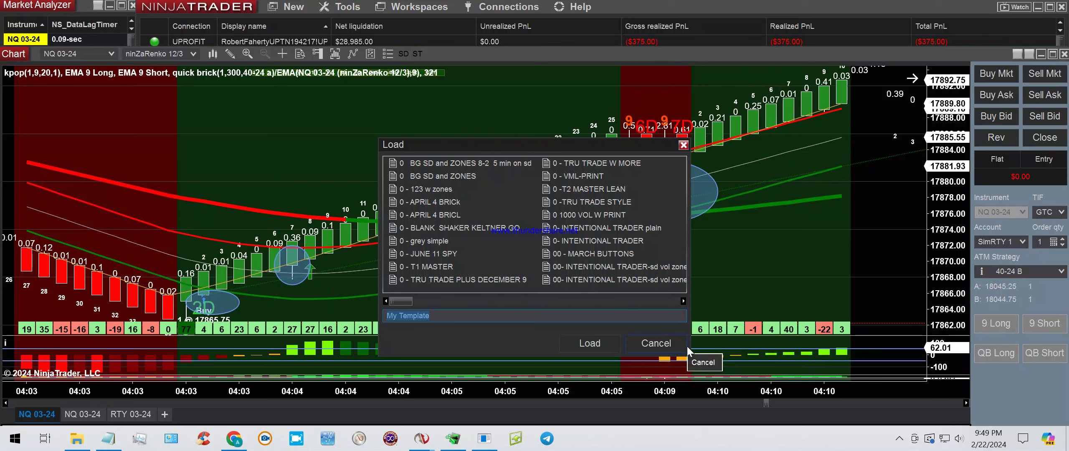
{"action": "type", "text": "FEB"}
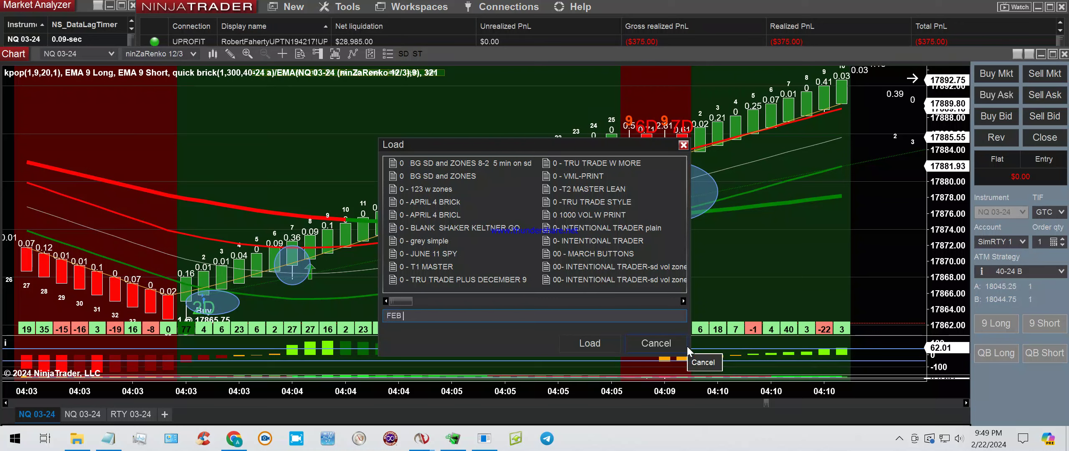
{"action": "type", "text": " 22 NQ 12 3"}
{"action": "left_click", "coordinate": [579, 341]}
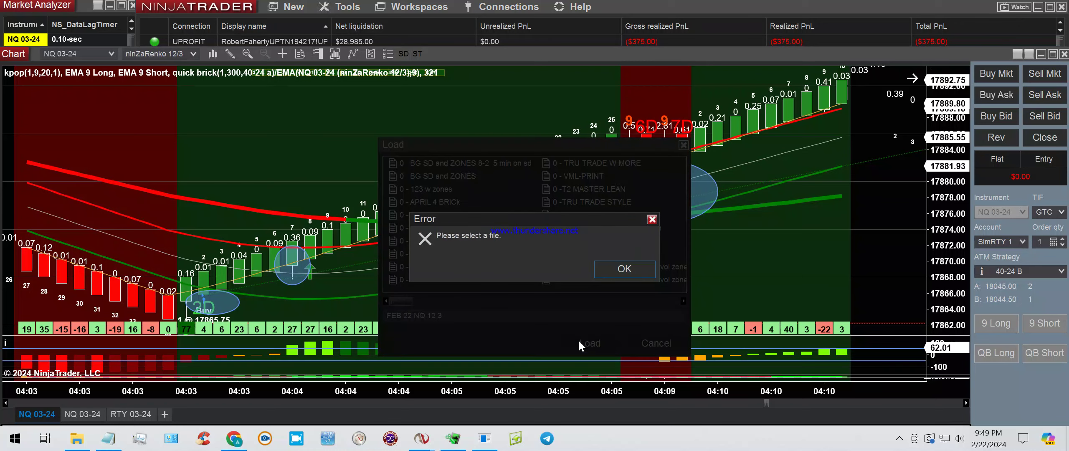
{"action": "left_click", "coordinate": [612, 271]}
{"action": "left_click", "coordinate": [651, 341]}
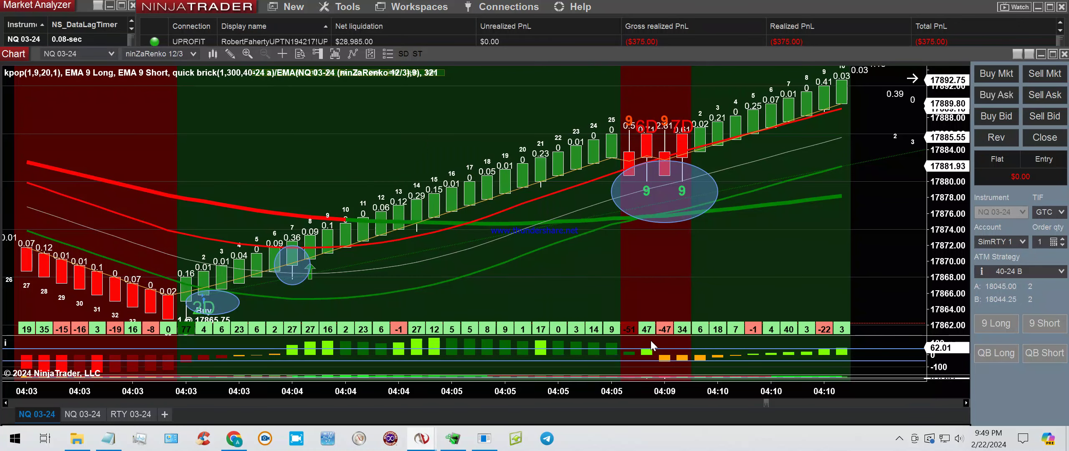
Step: Save the current chart setup as a chart template named FEB 22 NQ 12-3
{"action": "right_click", "coordinate": [533, 279]}
{"action": "mouse_move", "coordinate": [721, 373]}
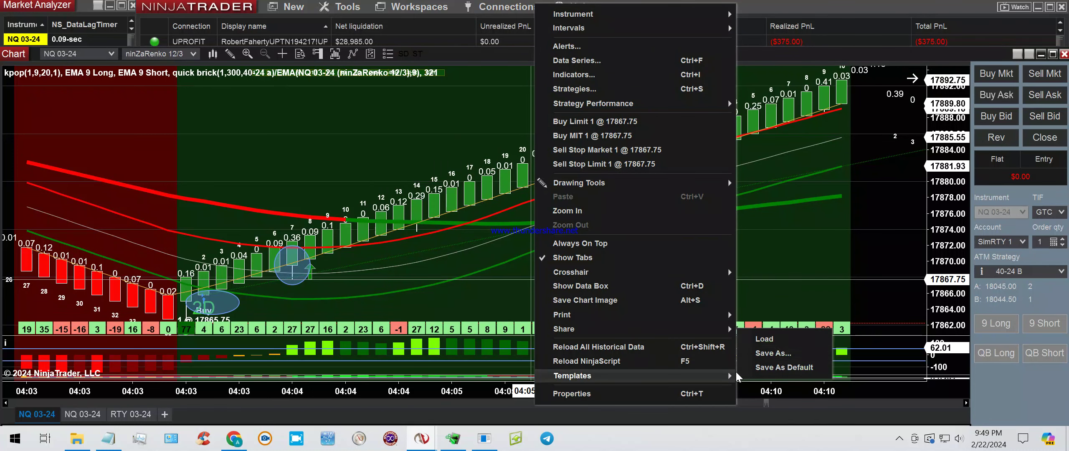
{"action": "left_click", "coordinate": [749, 342]}
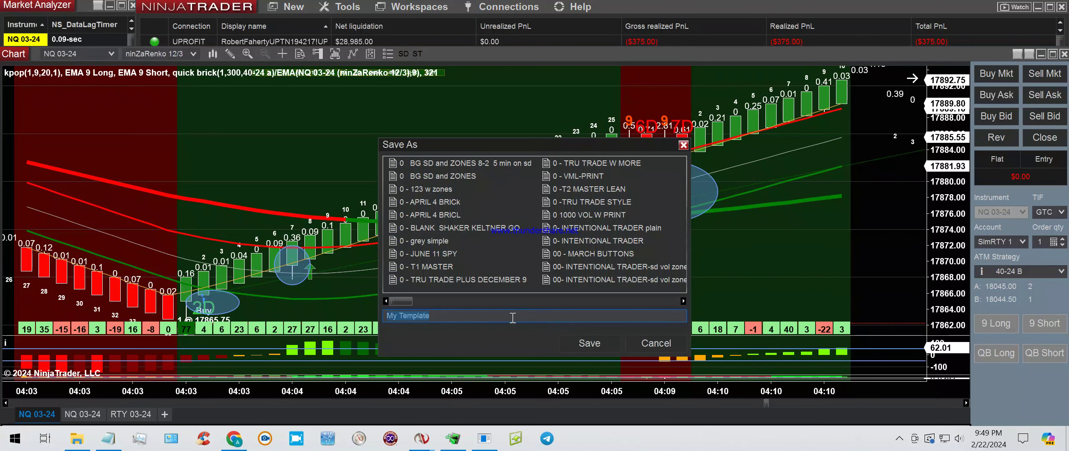
{"action": "type", "text": "FEB 2"}
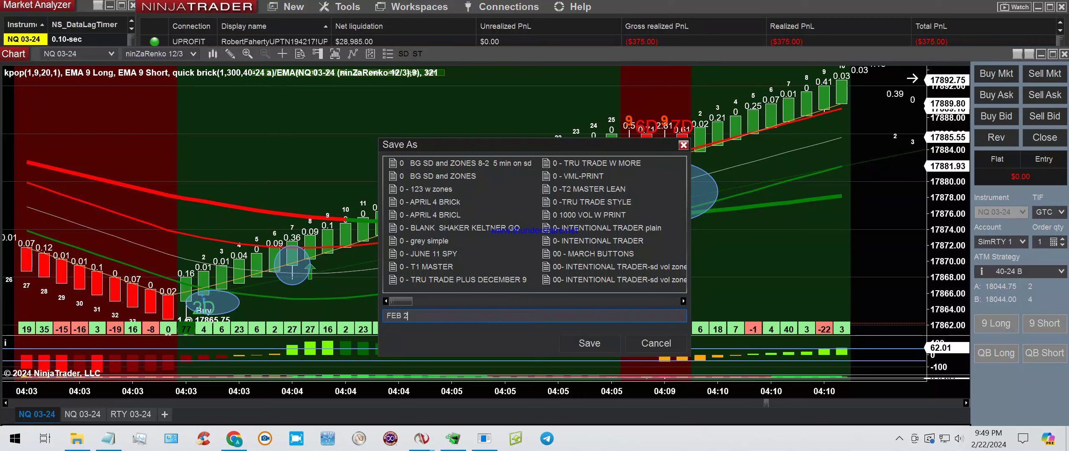
{"action": "type", "text": "2 "}
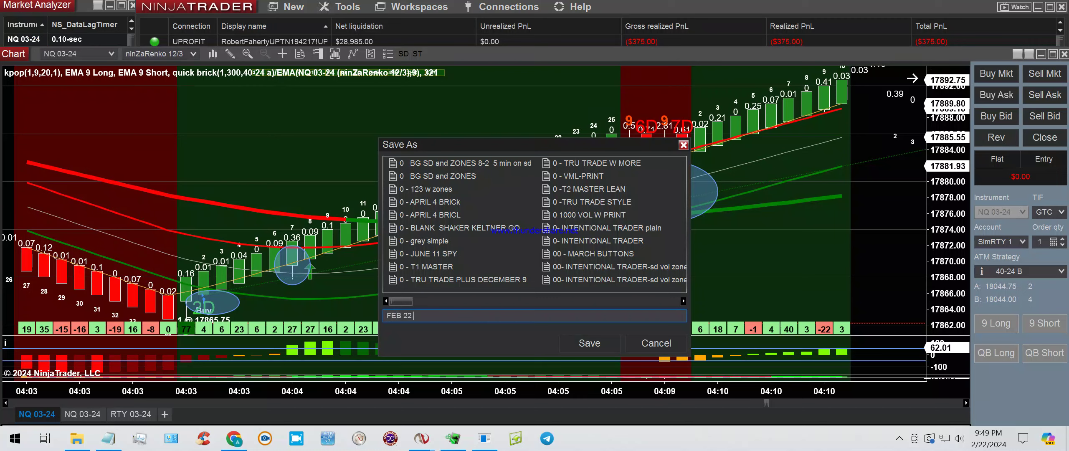
{"action": "type", "text": "NQ 1"}
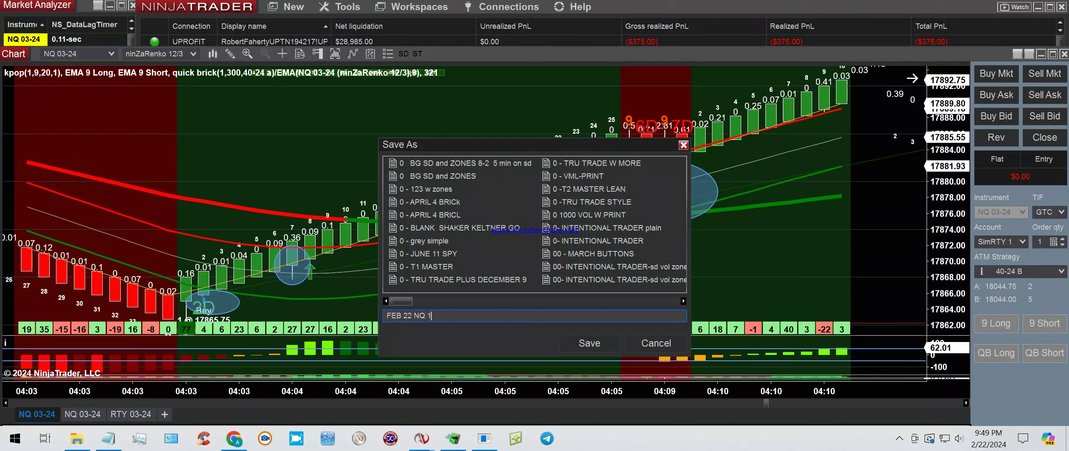
{"action": "type", "text": "2-3"}
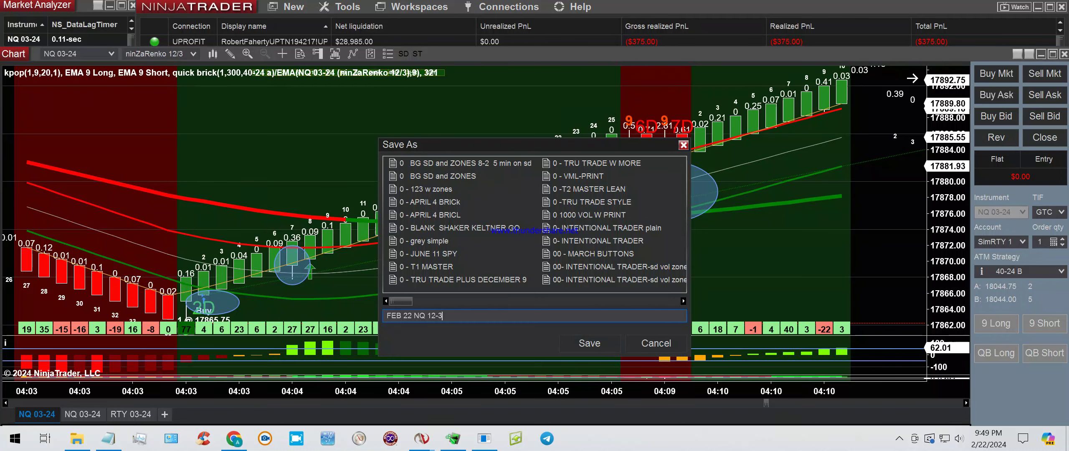
{"action": "left_click", "coordinate": [589, 343]}
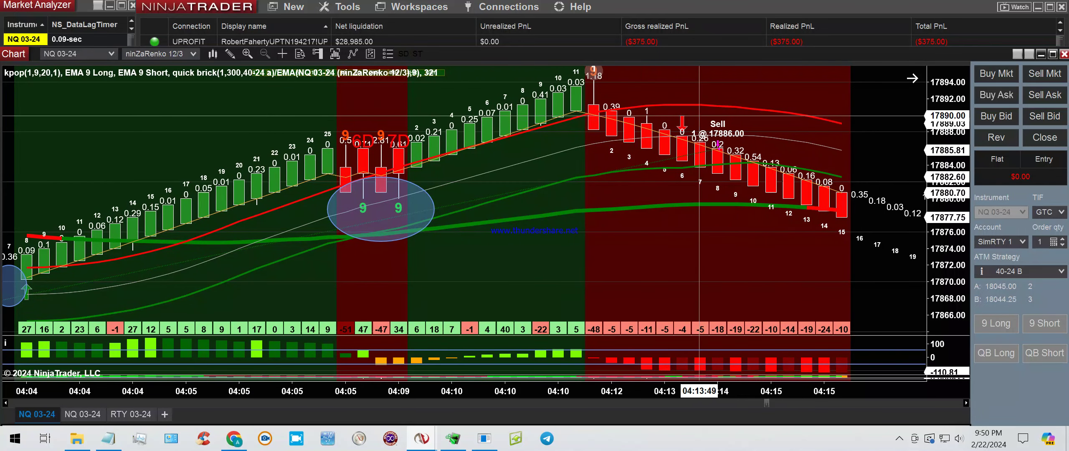
Step: Draw an ellipse around the red arrow and the Sell 1 @ 17886.00 marker in the downtrend
{"action": "left_click", "coordinate": [229, 53]}
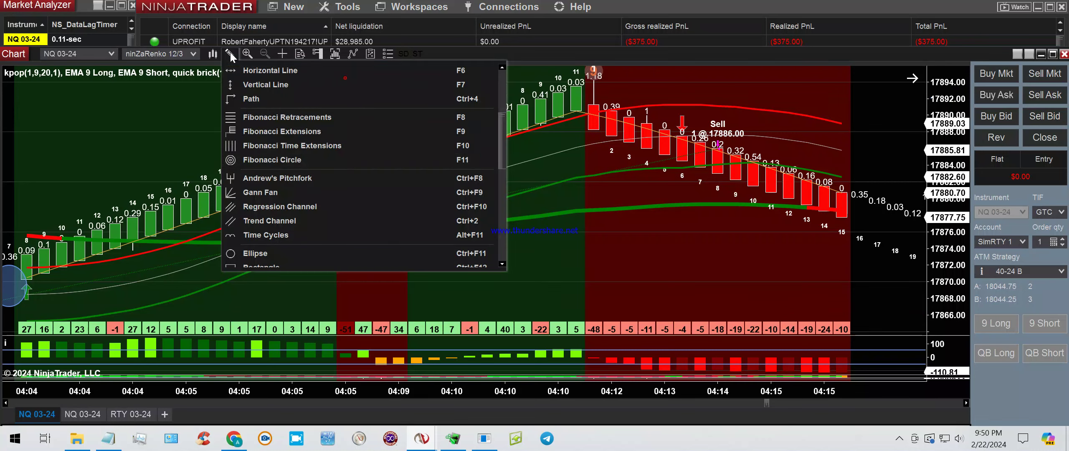
{"action": "left_click", "coordinate": [261, 252]}
{"action": "left_click_drag", "start_coordinate": [685, 111], "coordinate": [737, 156]}
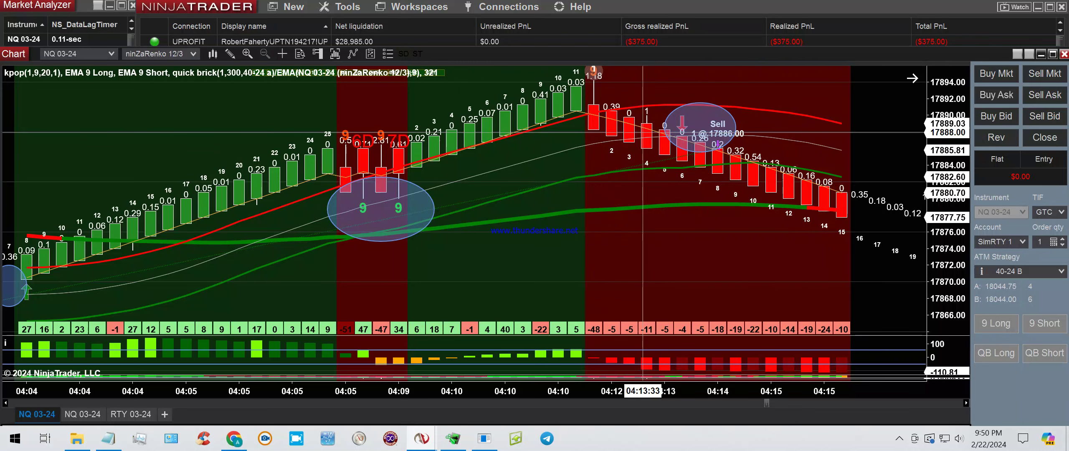
Step: Place a vertical line through the first red bar where the downtrend begins after 04:10
{"action": "left_click", "coordinate": [229, 53]}
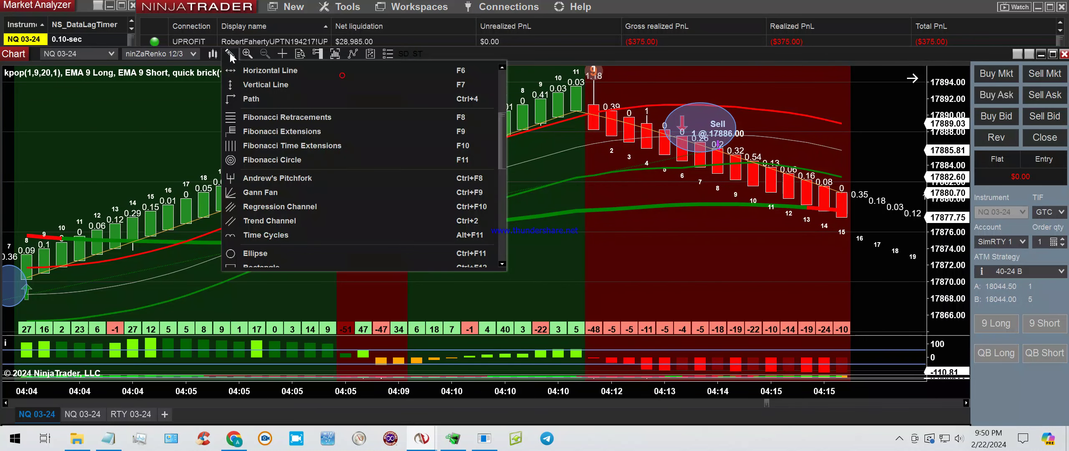
{"action": "left_click", "coordinate": [273, 85]}
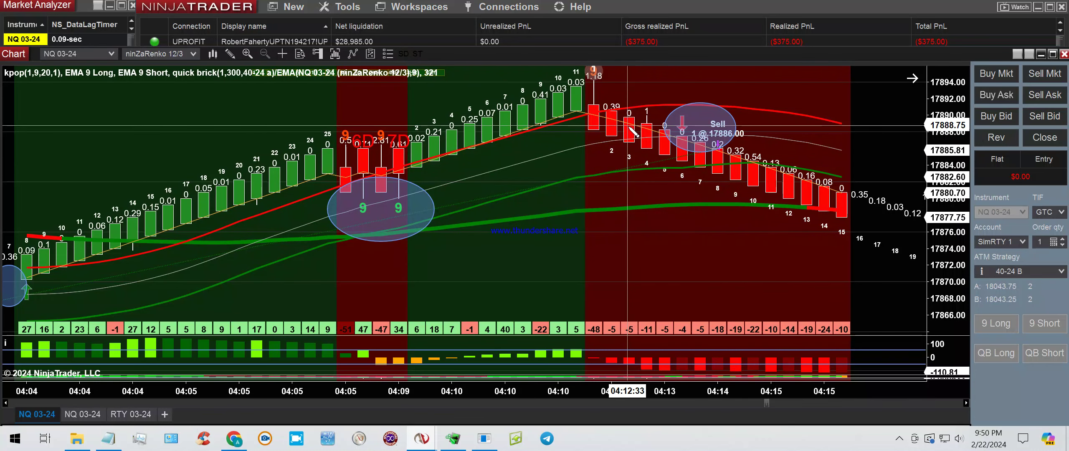
{"action": "left_click", "coordinate": [593, 134]}
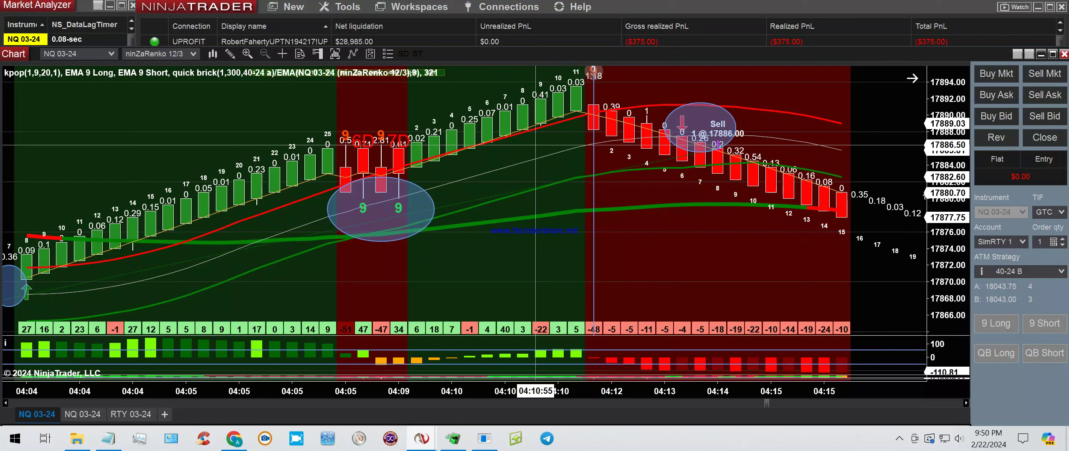
Step: Place a vertical line through the fourth red bar of the downtrend that begins after 04:10
{"action": "left_click", "coordinate": [228, 53]}
{"action": "left_click", "coordinate": [251, 83]}
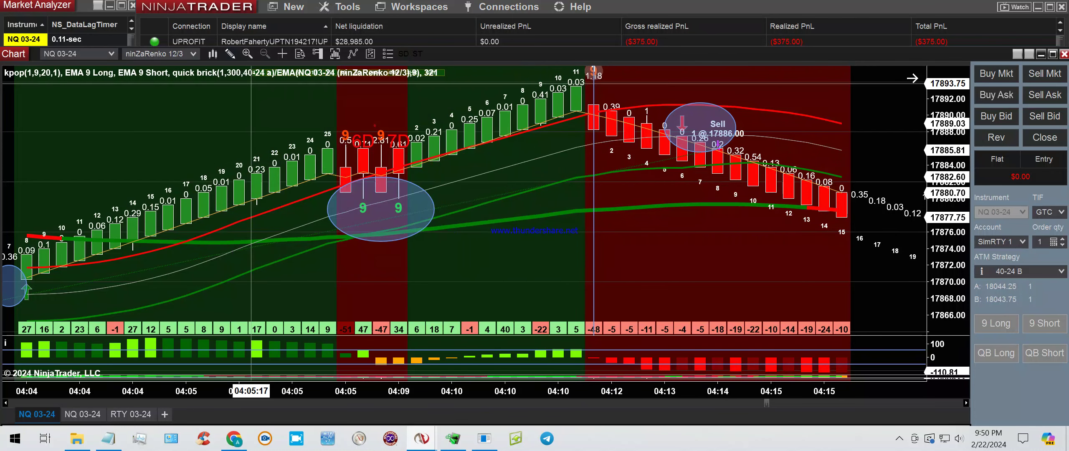
{"action": "left_click", "coordinate": [646, 143]}
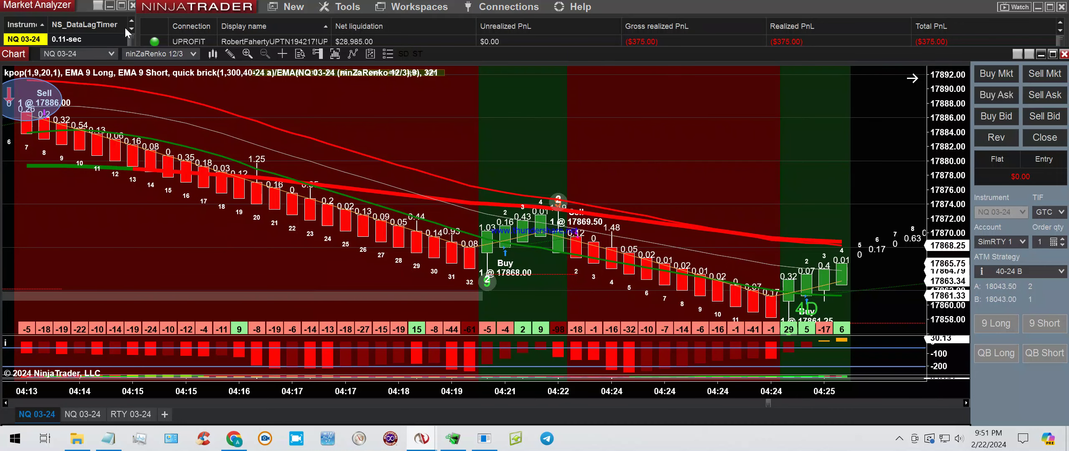
Step: Draw a small ellipse around the long upper wick labelled 1.25 just after 04:16 in the downtrend
{"action": "left_click", "coordinate": [229, 53]}
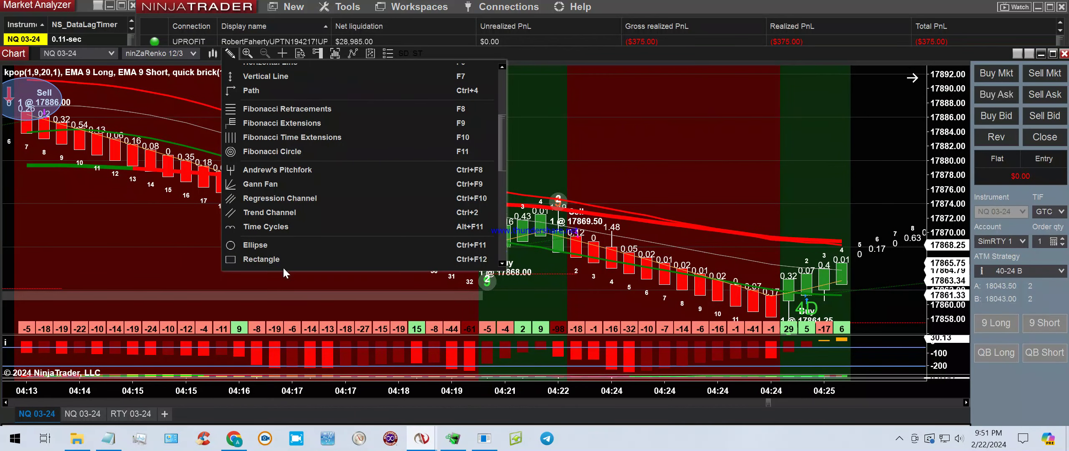
{"action": "left_click", "coordinate": [259, 246]}
{"action": "left_click_drag", "start_coordinate": [239, 150], "coordinate": [292, 181]}
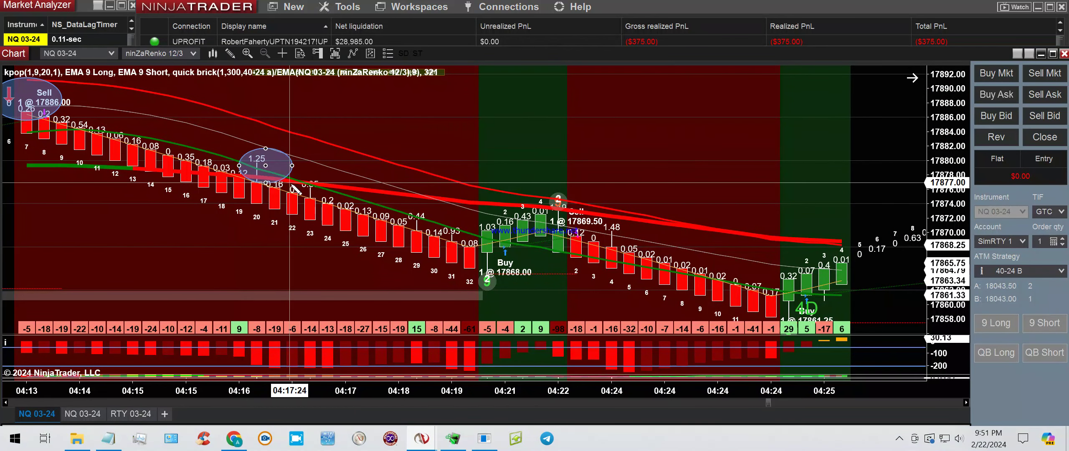
Step: Draw a small ellipse around the circled 2 marker above the Sell 1 @ 17869.50 label at 04:22
{"action": "left_click", "coordinate": [230, 53]}
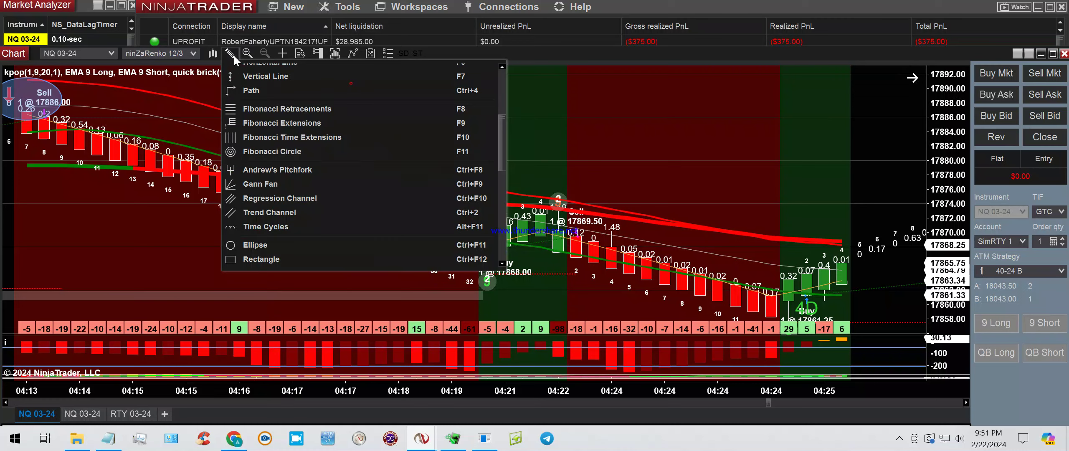
{"action": "scroll", "coordinate": [259, 234], "scroll_direction": "up", "scroll_amount": 1}
{"action": "left_click", "coordinate": [264, 252]}
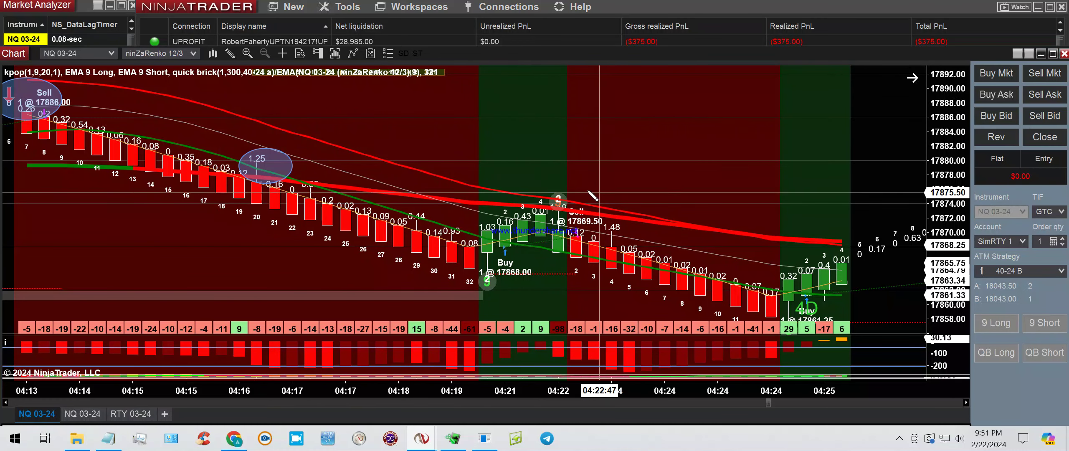
{"action": "left_click_drag", "start_coordinate": [540, 184], "coordinate": [576, 207]}
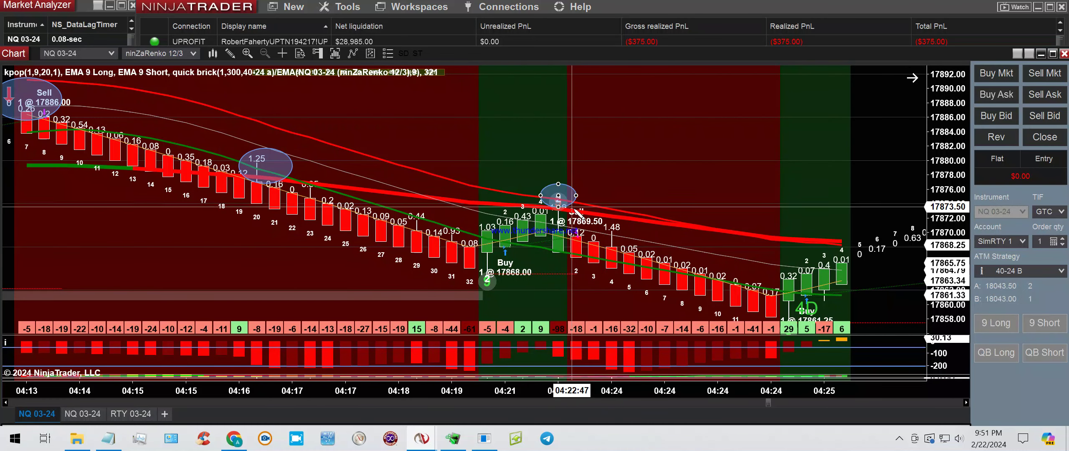
{"action": "left_click", "coordinate": [435, 85]}
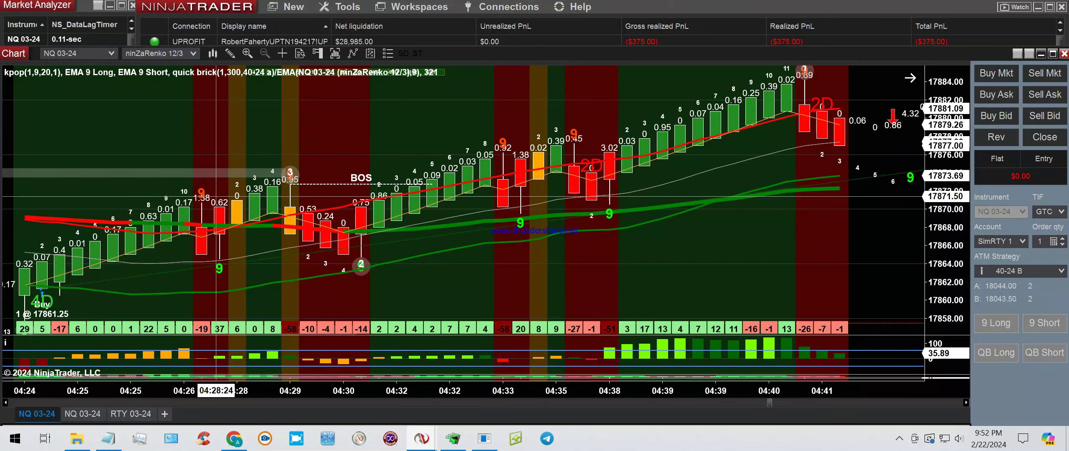
Step: Draw a wide ellipse under the pullback bars from about 04:26 to 04:30, enclosing their lower wicks
{"action": "left_click", "coordinate": [230, 53]}
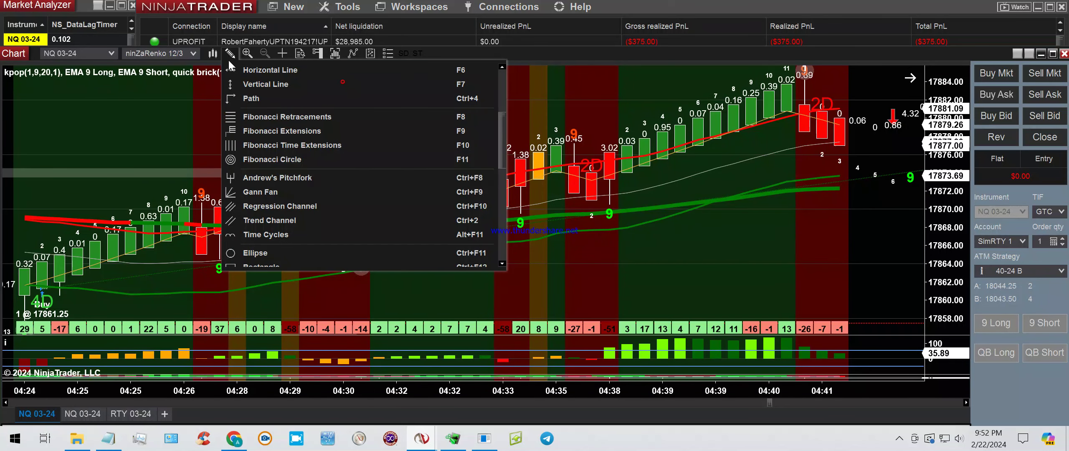
{"action": "left_click", "coordinate": [256, 253]}
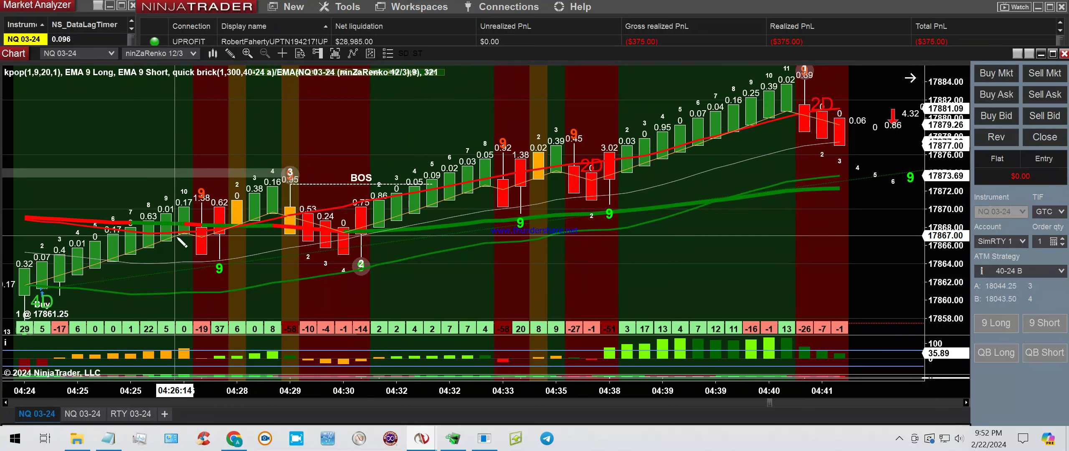
{"action": "left_click_drag", "start_coordinate": [166, 236], "coordinate": [361, 257]}
{"action": "left_click", "coordinate": [374, 274]}
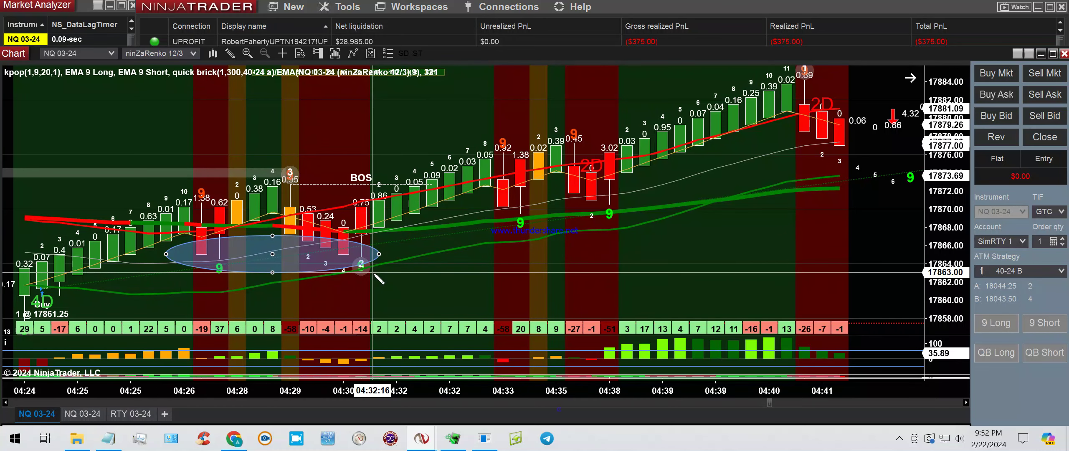
Step: Draw an ellipse around the two green 9 markers below the pullback bars between about 04:33 and 04:38
{"action": "left_click", "coordinate": [229, 54]}
{"action": "left_click", "coordinate": [264, 253]}
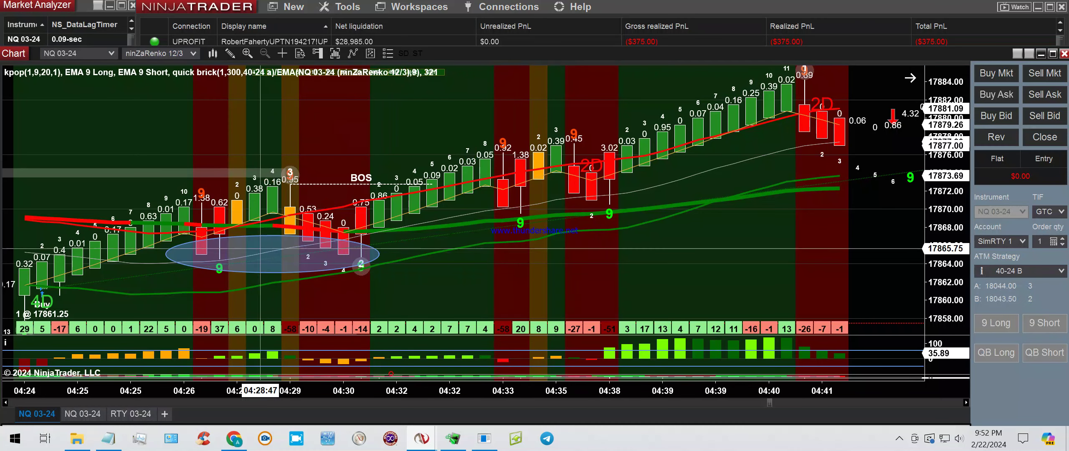
{"action": "left_click", "coordinate": [503, 207]}
{"action": "left_click", "coordinate": [627, 229]}
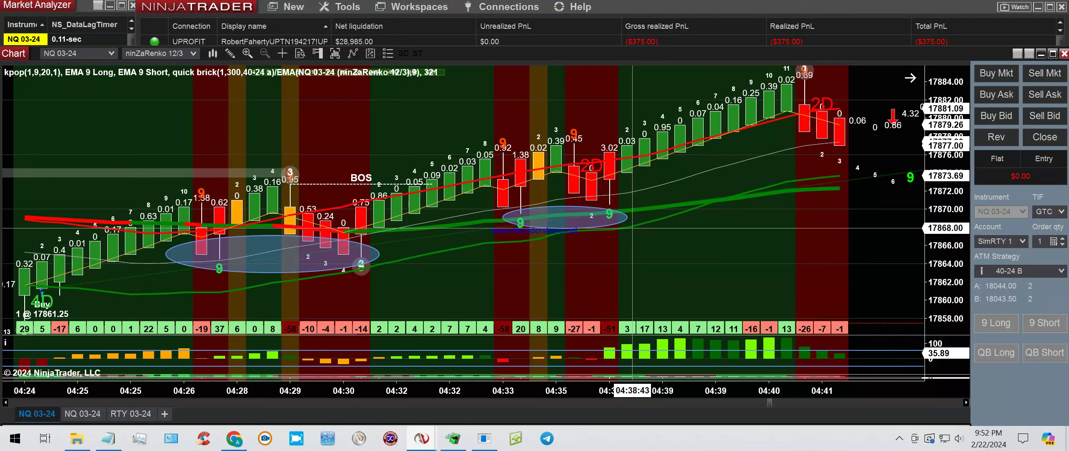
Step: Change the sound played by the chart's I 50 buy alert to INSTITUTION LONG and save the alert settings
{"action": "right_click", "coordinate": [478, 98]}
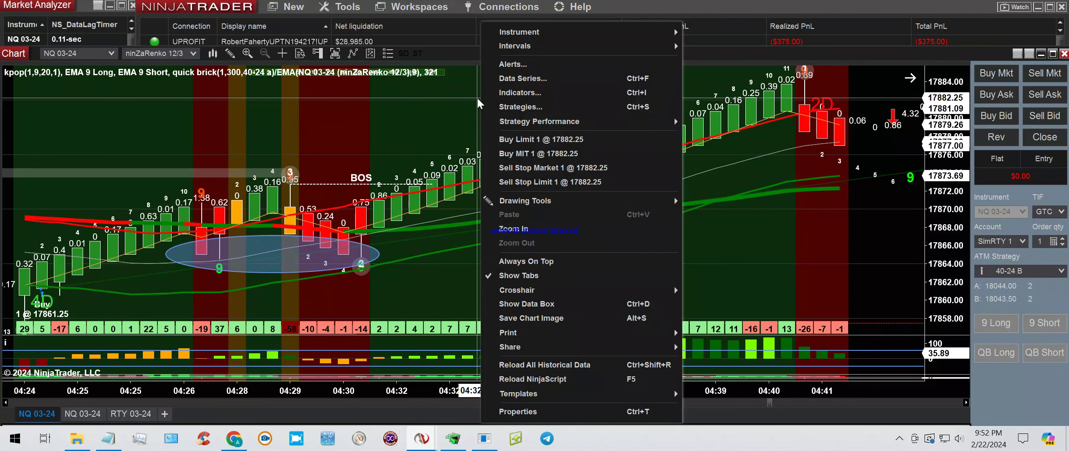
{"action": "left_click", "coordinate": [503, 66]}
{"action": "left_click", "coordinate": [155, 89]}
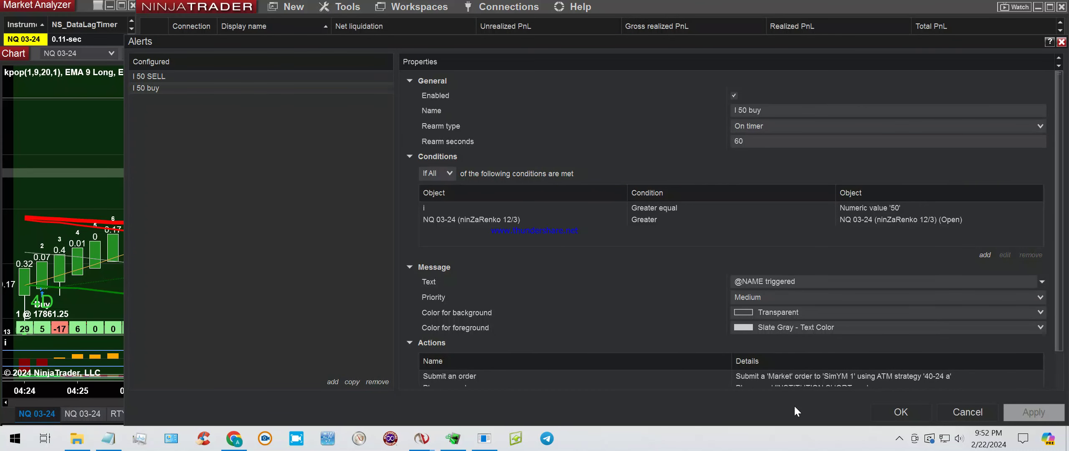
{"action": "scroll", "coordinate": [1063, 323], "scroll_direction": "down", "scroll_amount": 2}
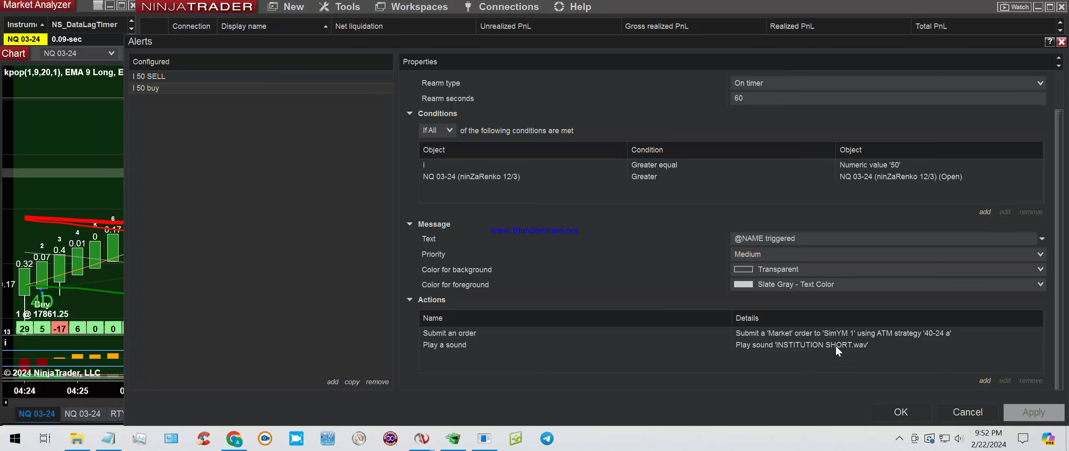
{"action": "double_click", "coordinate": [802, 344]}
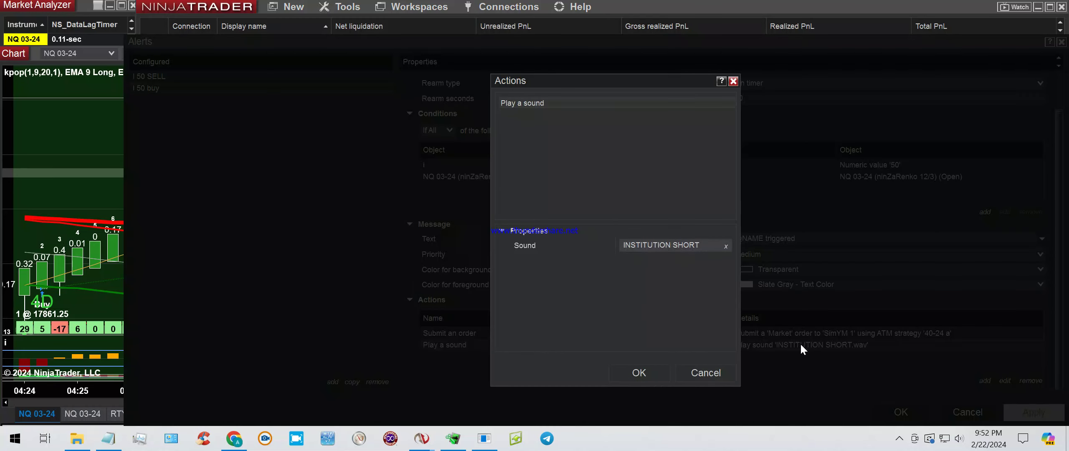
{"action": "left_click", "coordinate": [670, 248]}
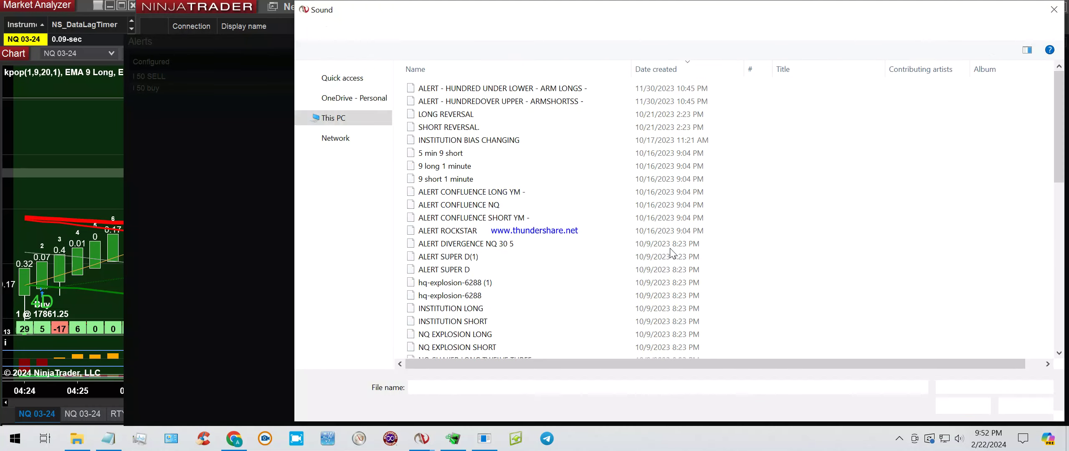
{"action": "left_click", "coordinate": [474, 308]}
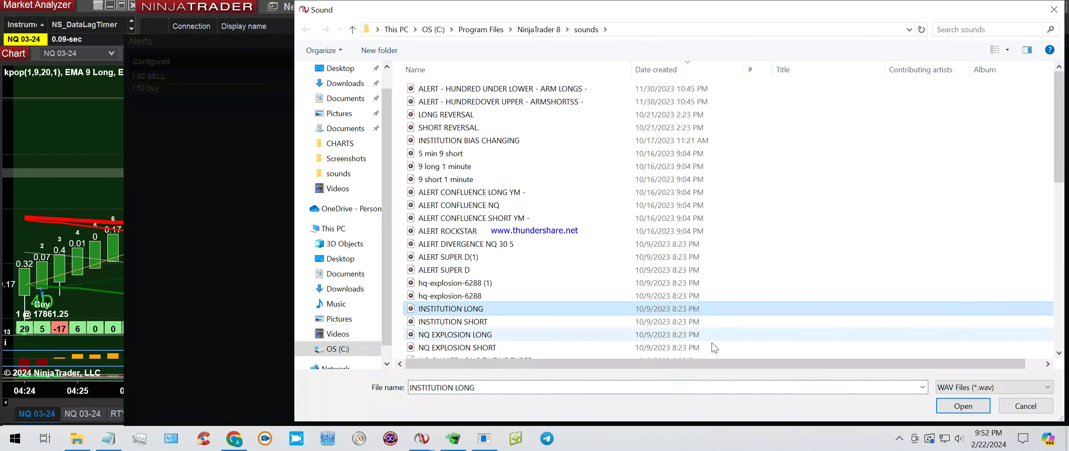
{"action": "left_click", "coordinate": [964, 412]}
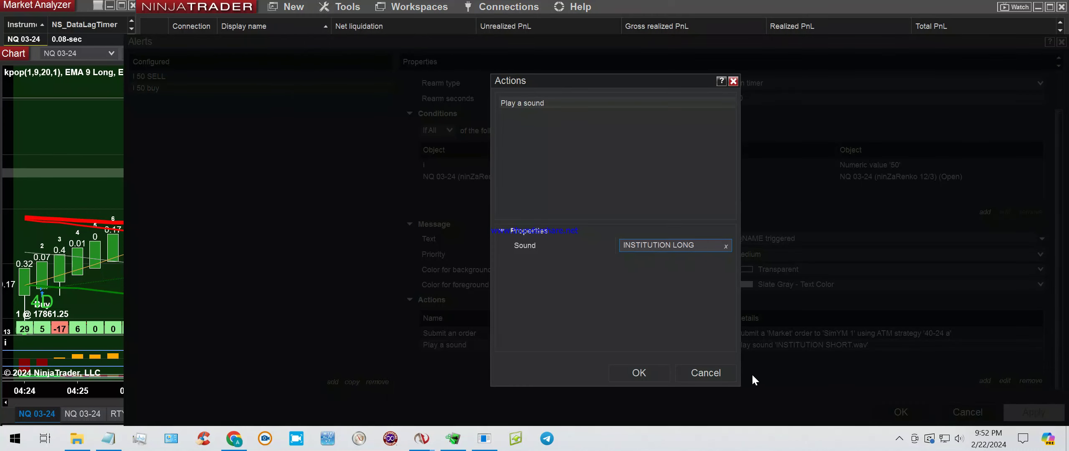
{"action": "left_click", "coordinate": [636, 372]}
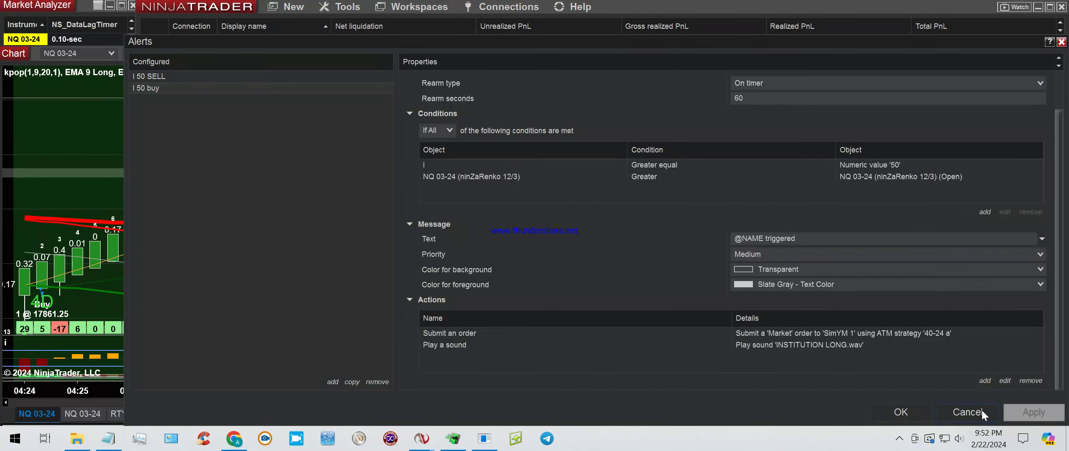
{"action": "left_click", "coordinate": [899, 412]}
Step: Save the chart setup as a template again, overwriting the existing FEB 22 NQ 12-3 template
{"action": "right_click", "coordinate": [468, 235]}
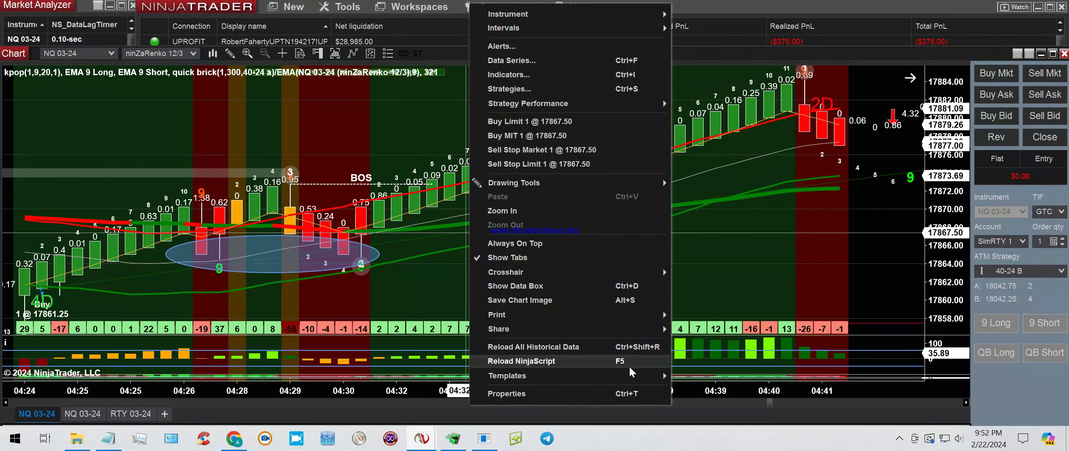
{"action": "mouse_move", "coordinate": [654, 376]}
{"action": "left_click", "coordinate": [701, 353]}
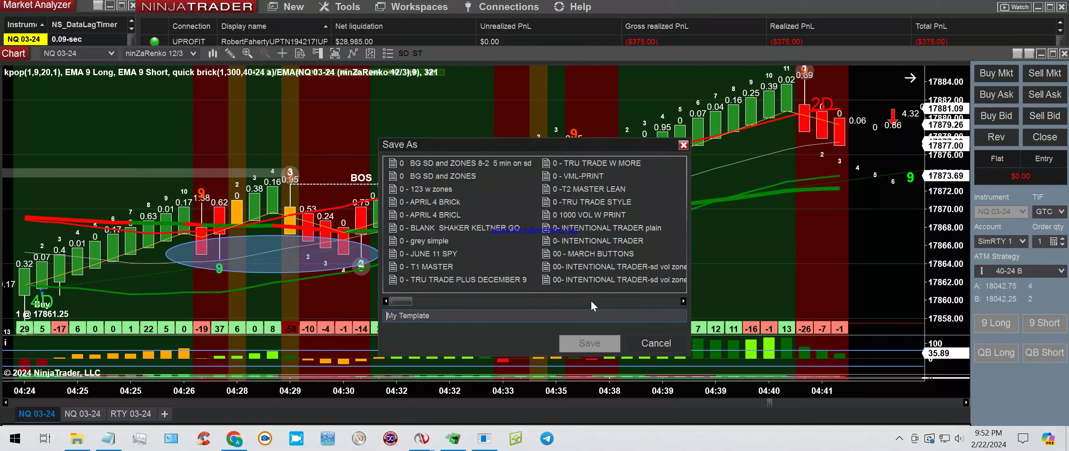
{"action": "left_click", "coordinate": [544, 298]}
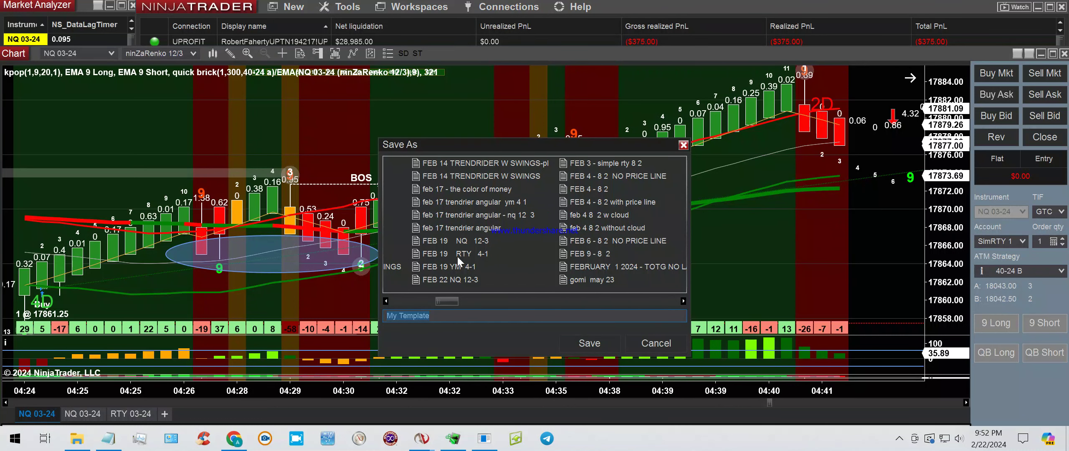
{"action": "left_click", "coordinate": [456, 281]}
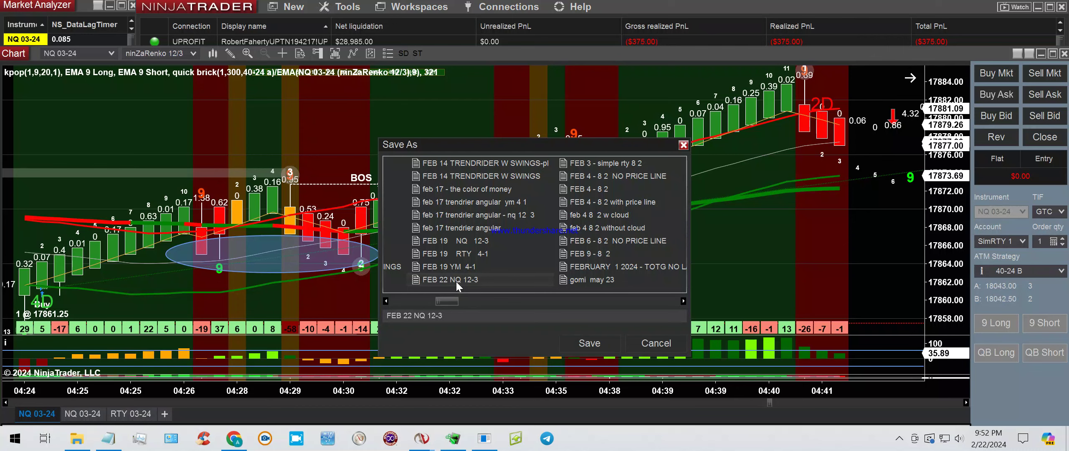
{"action": "left_click", "coordinate": [584, 342]}
{"action": "left_click", "coordinate": [571, 264]}
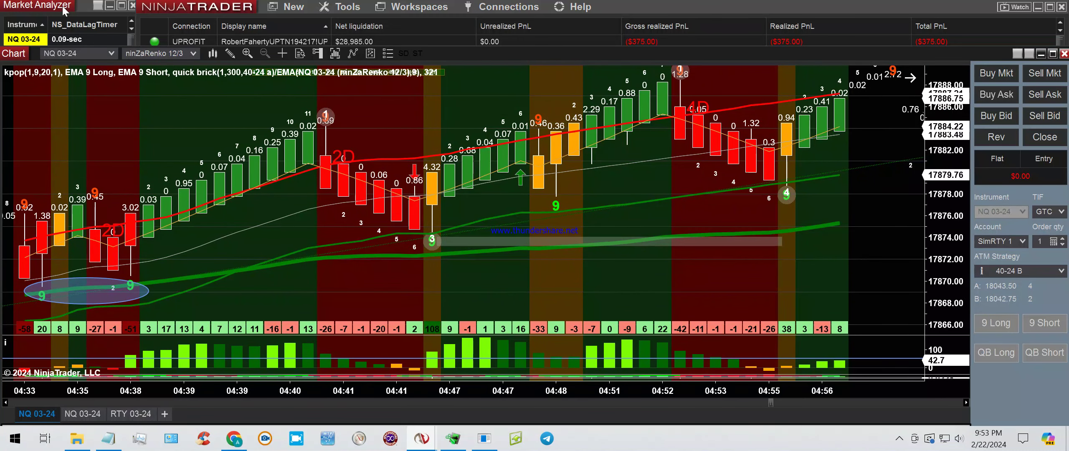
Step: Place a vertical line through the 04:38 bar with the green 9 marker, where the uptrend resumes
{"action": "left_click", "coordinate": [230, 54]}
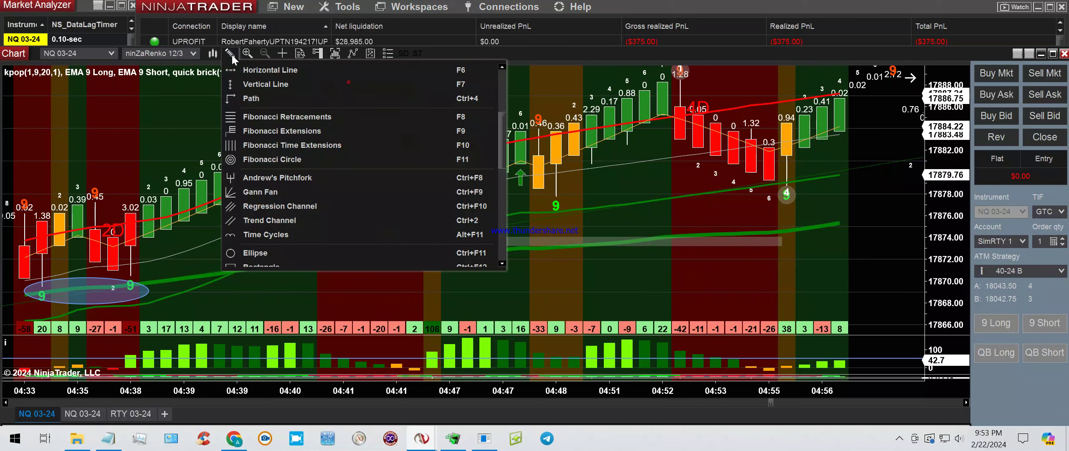
{"action": "left_click", "coordinate": [247, 76]}
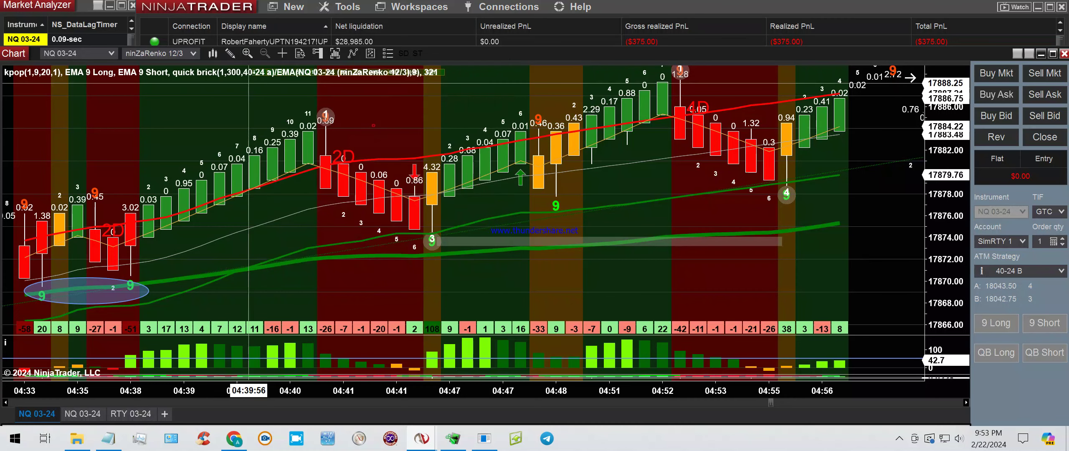
{"action": "left_click", "coordinate": [133, 330]}
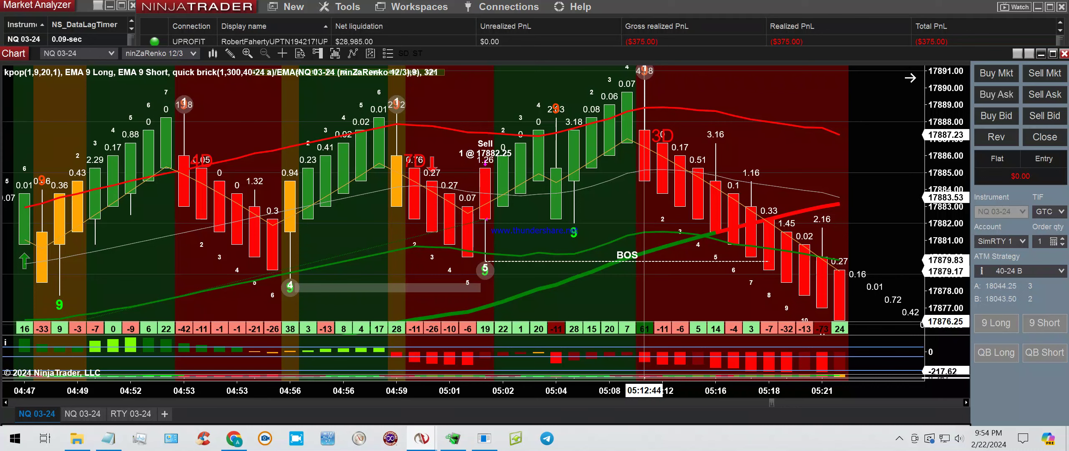
Step: Draw a tall ellipse around the two red bars near 05:16 where price meets the thick red average line
{"action": "left_click", "coordinate": [230, 53]}
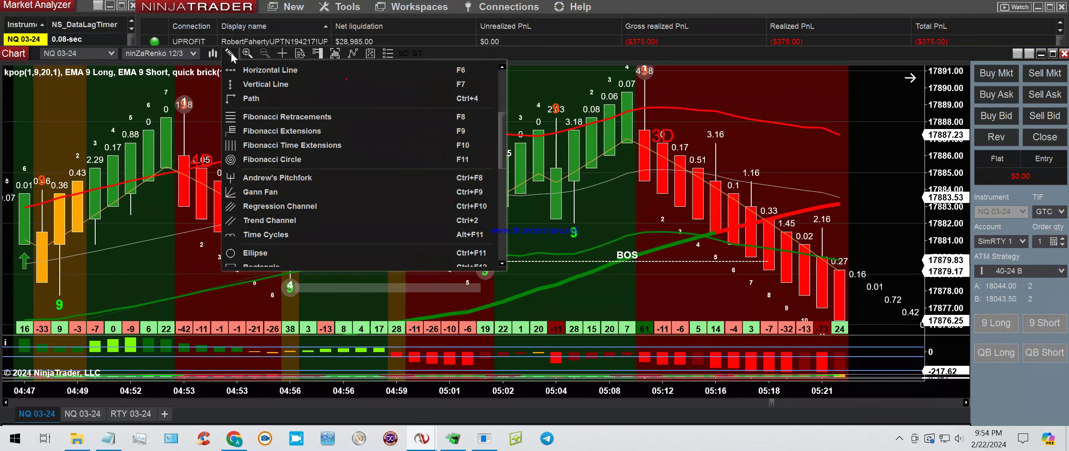
{"action": "left_click", "coordinate": [258, 253]}
{"action": "left_click_drag", "start_coordinate": [696, 186], "coordinate": [740, 254]}
{"action": "left_click", "coordinate": [645, 230]}
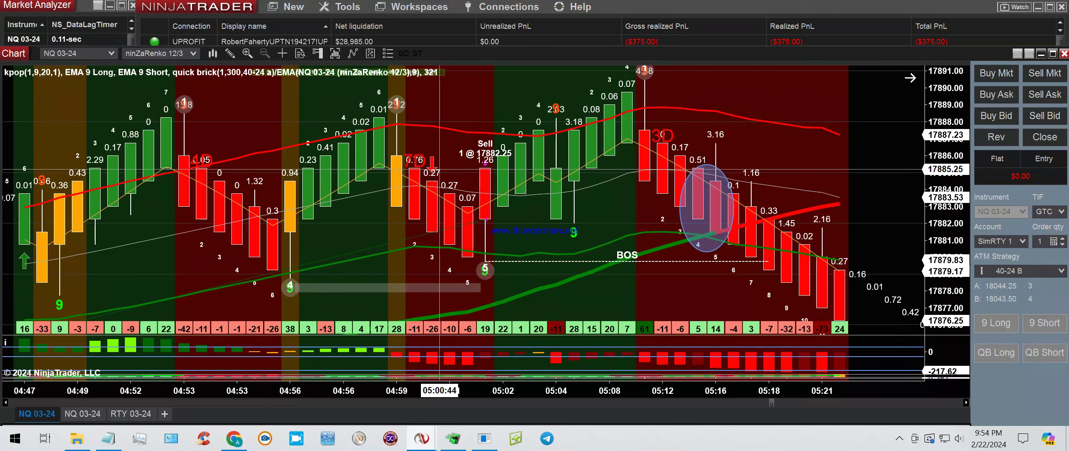
Step: Draw an ellipse around the first red bars of the decline just before 05:01
{"action": "left_click", "coordinate": [229, 53]}
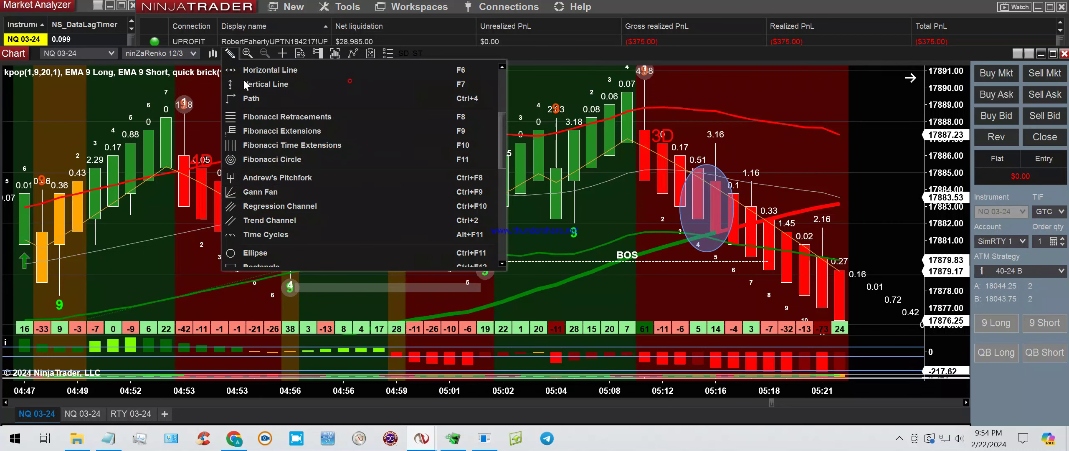
{"action": "left_click", "coordinate": [276, 250]}
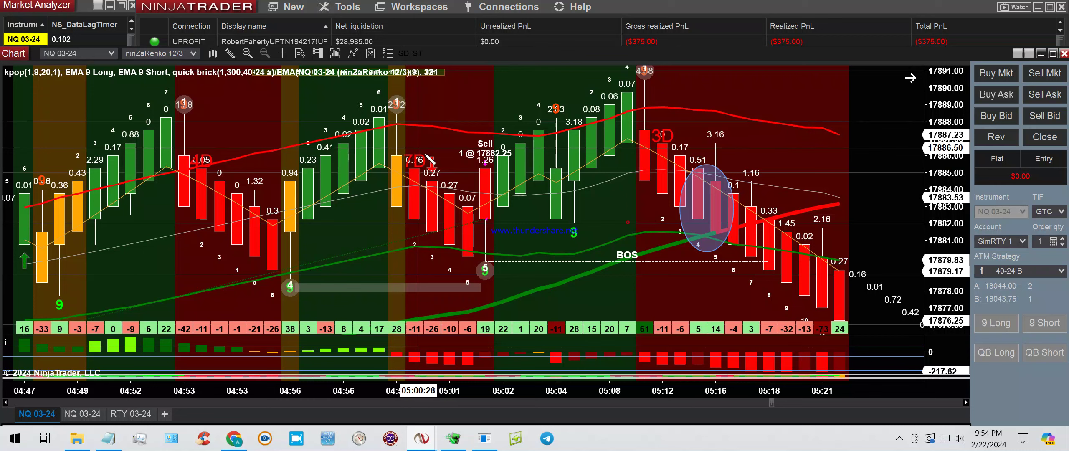
{"action": "left_click", "coordinate": [448, 185]}
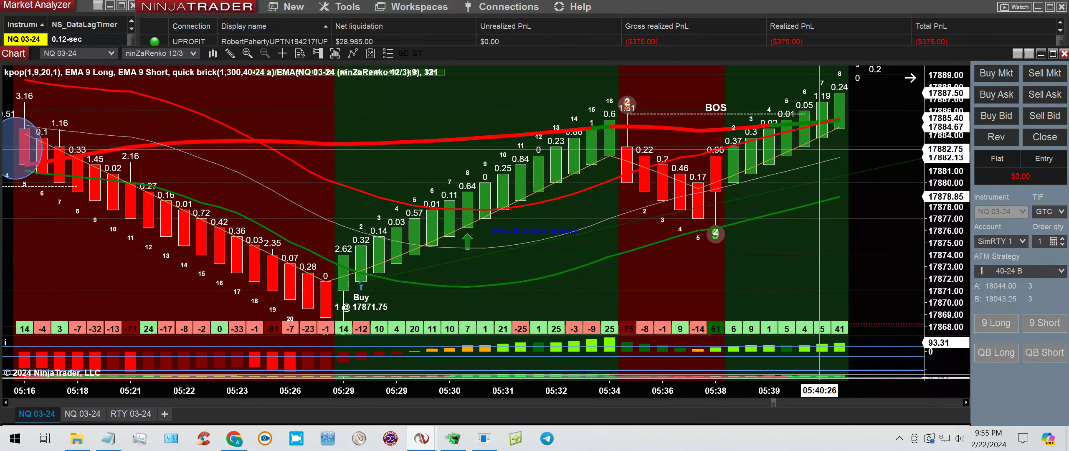
Step: Draw an ellipse around the first red bar near 05:35, where price meets the thick red average line
{"action": "left_click", "coordinate": [231, 56]}
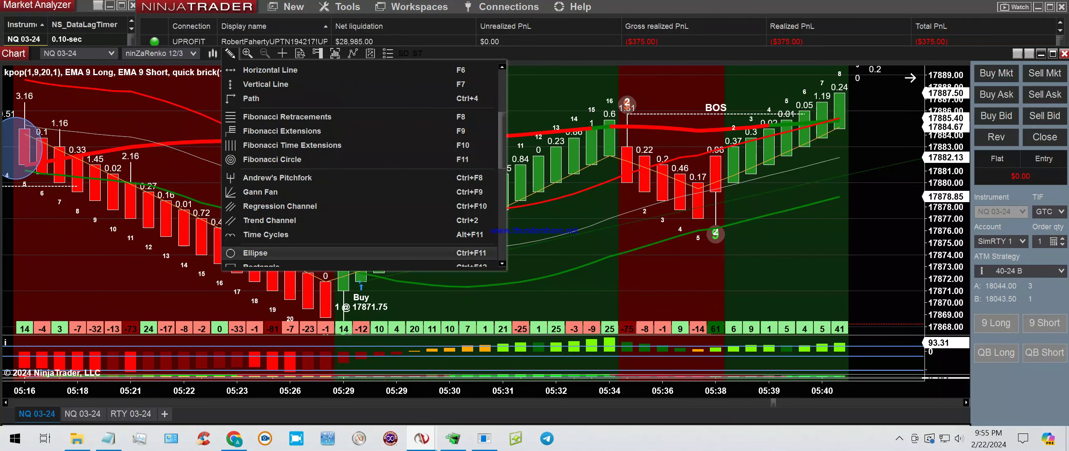
{"action": "left_click", "coordinate": [259, 256]}
{"action": "left_click_drag", "start_coordinate": [636, 134], "coordinate": [662, 155]}
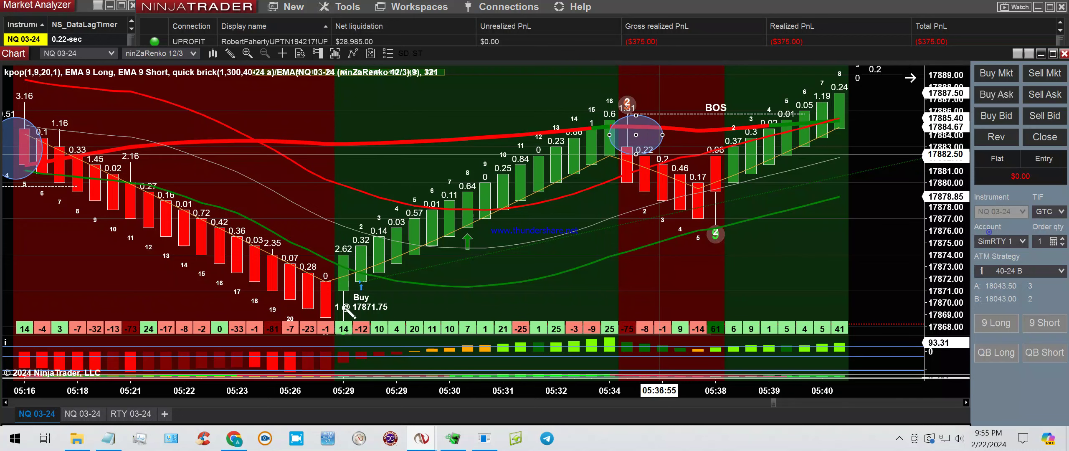
{"action": "left_click", "coordinate": [344, 306]}
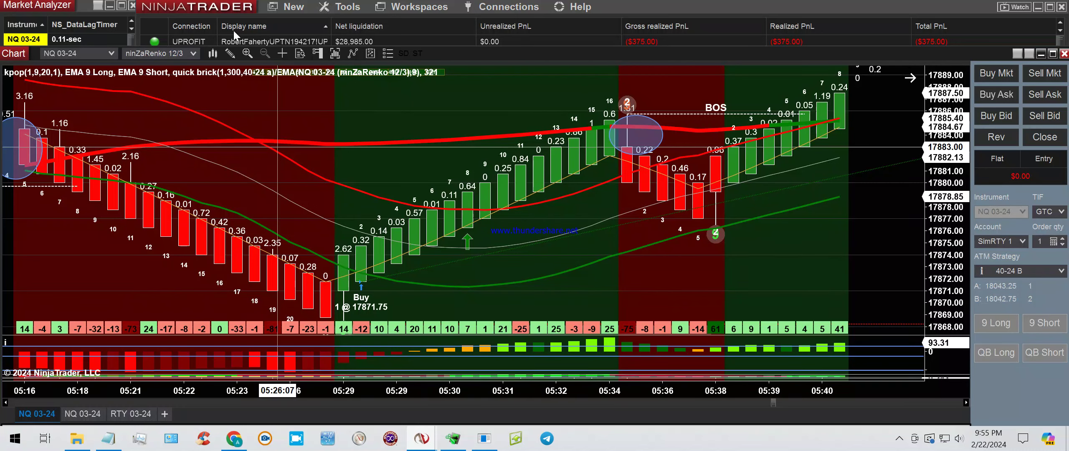
Step: Place a vertical line through the green 05:31 bar and draw a small ellipse on the delta value below the 05:38 reversal bar
{"action": "left_click", "coordinate": [229, 54]}
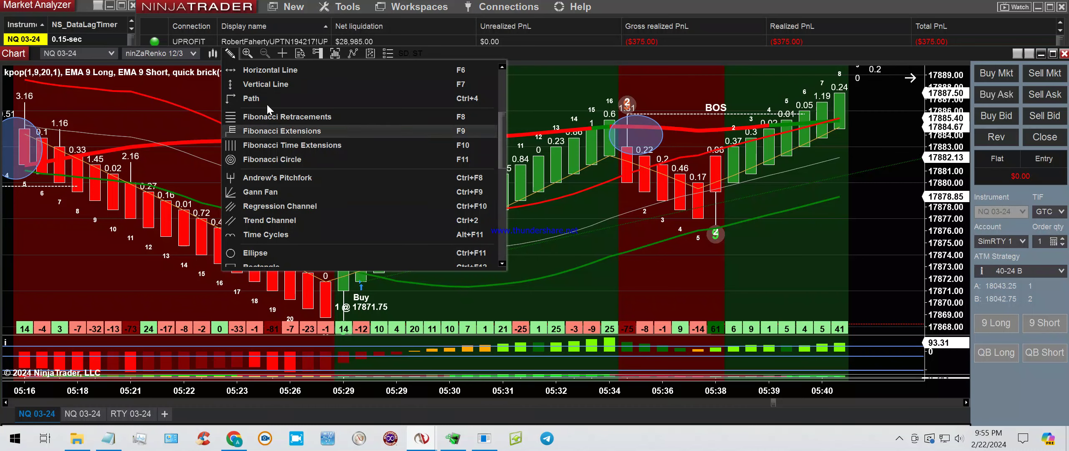
{"action": "left_click", "coordinate": [269, 83]}
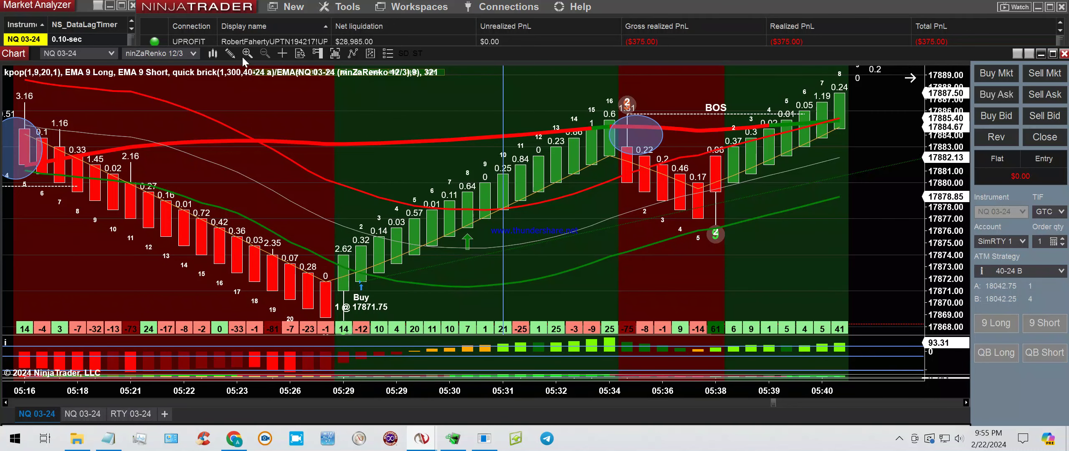
{"action": "left_click", "coordinate": [231, 54]}
{"action": "left_click", "coordinate": [463, 384]}
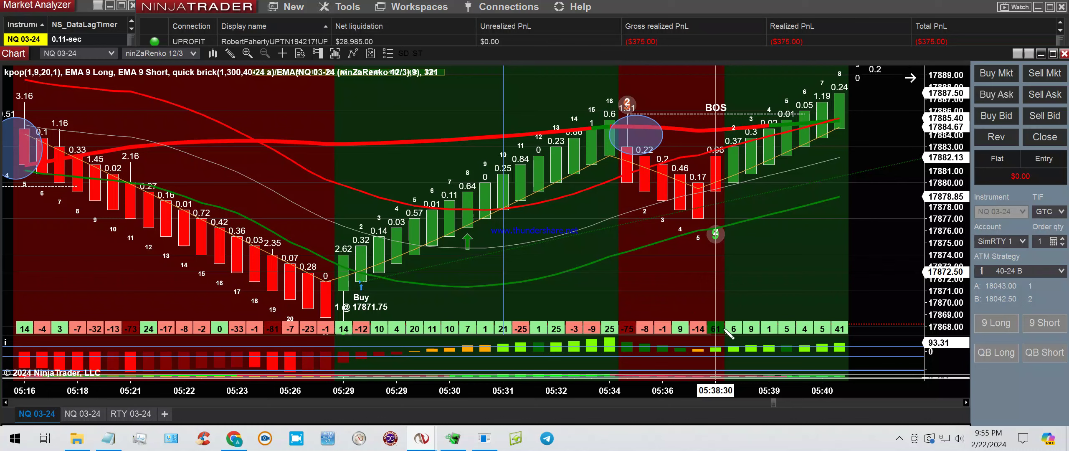
{"action": "mouse_move", "coordinate": [716, 314]}
{"action": "left_mouse_down"}
{"action": "mouse_move", "coordinate": [734, 320]}
{"action": "mouse_move", "coordinate": [727, 329]}
{"action": "left_mouse_up"}
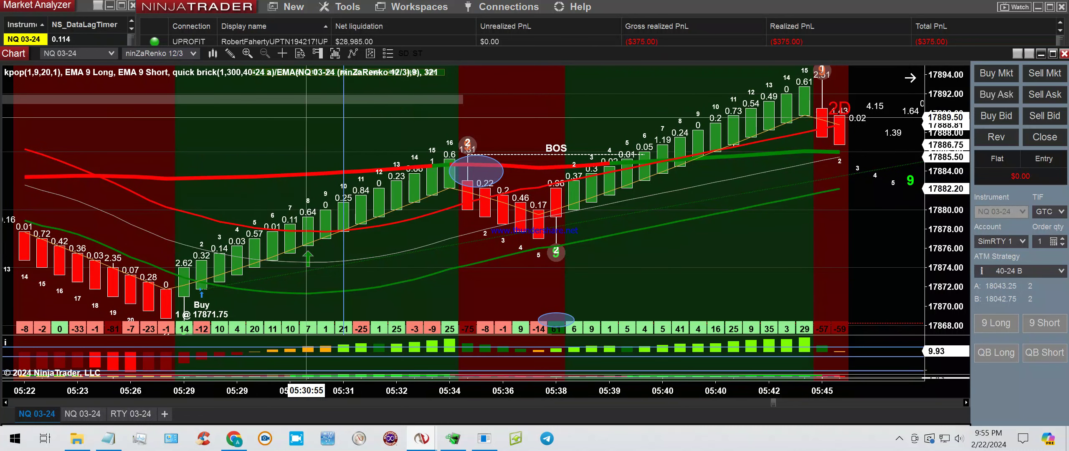
Step: Draw an ellipse around the green bars between 05:39 and 05:40 where price crosses the average lines
{"action": "left_click", "coordinate": [235, 57]}
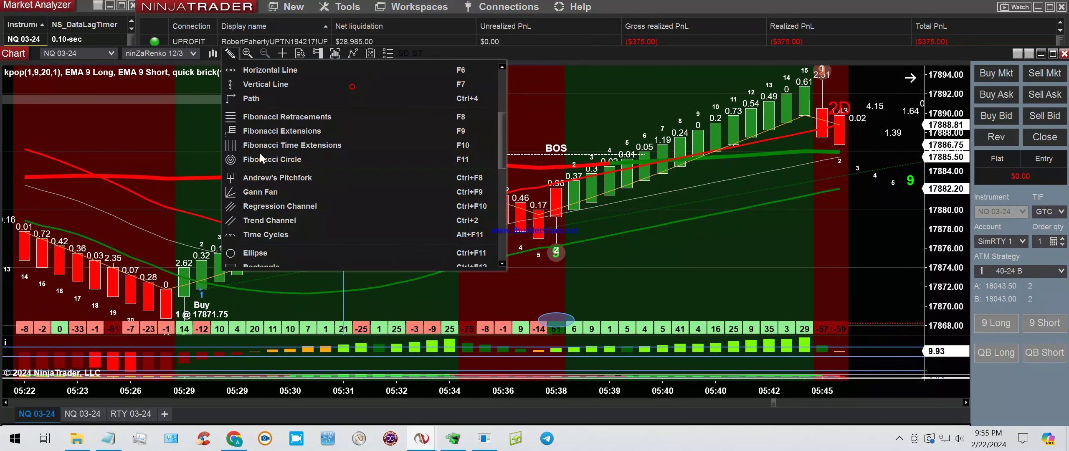
{"action": "left_click", "coordinate": [272, 317]}
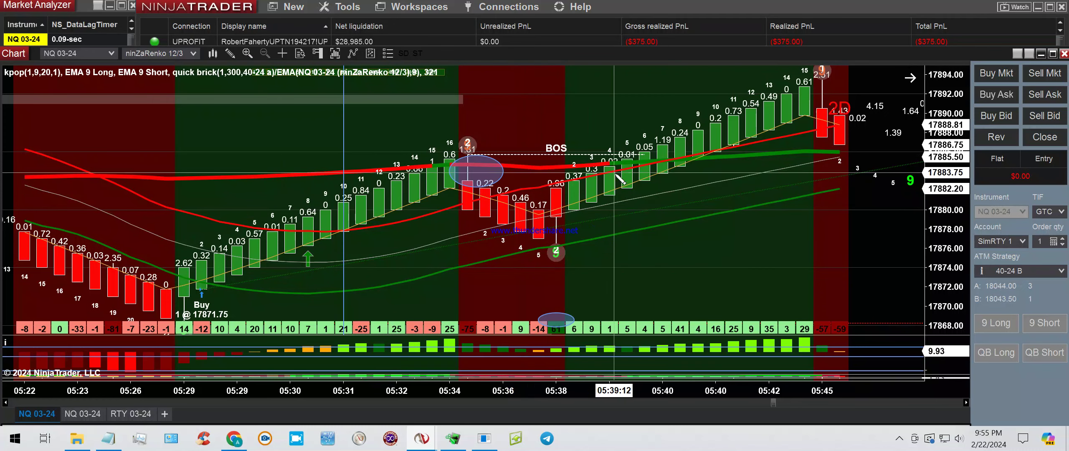
{"action": "left_click", "coordinate": [591, 150]}
{"action": "left_click", "coordinate": [644, 184]}
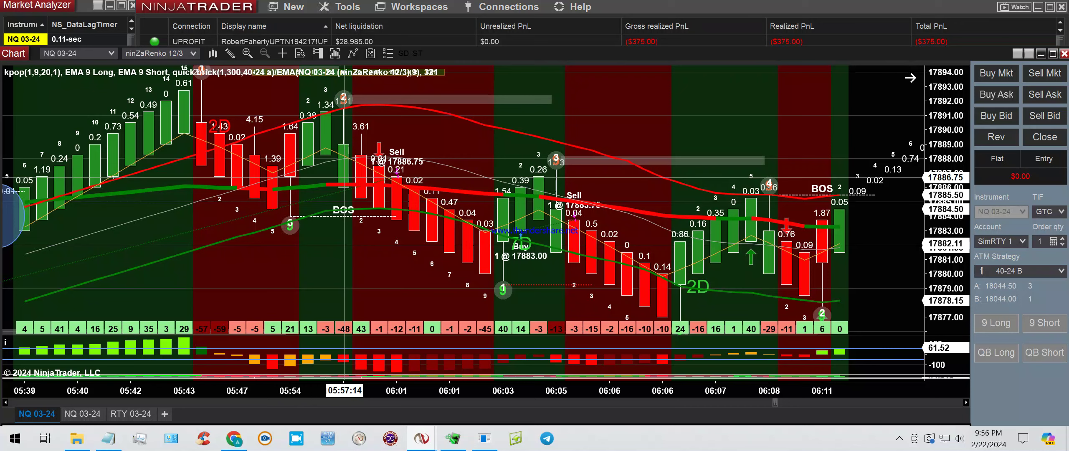
Step: Place a vertical line through the red bar labelled 4.15 between 05:47 and 05:54
{"action": "left_click", "coordinate": [230, 55]}
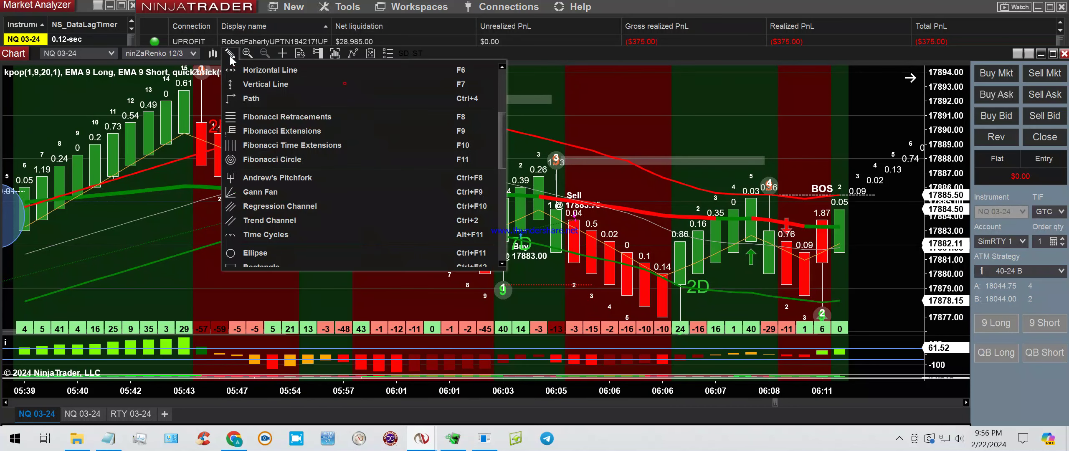
{"action": "left_click", "coordinate": [259, 83]}
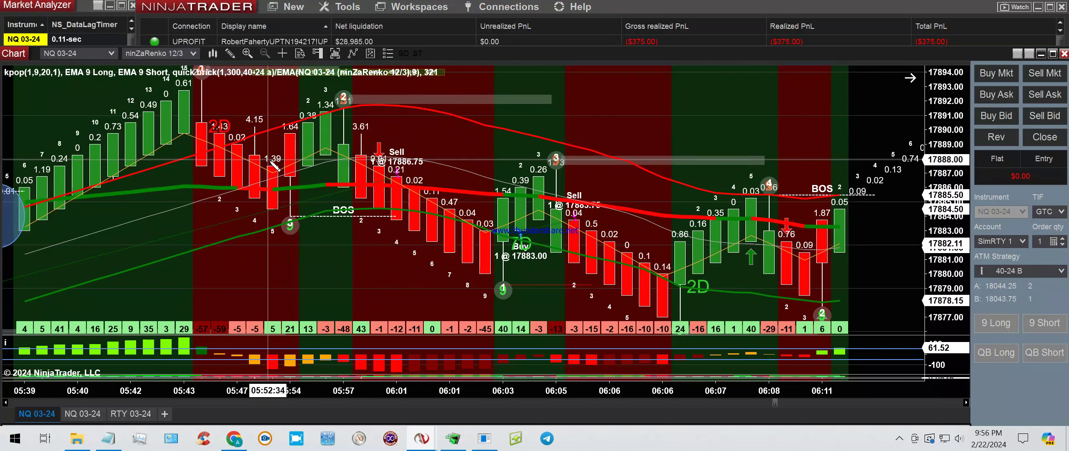
{"action": "left_click", "coordinate": [255, 157]}
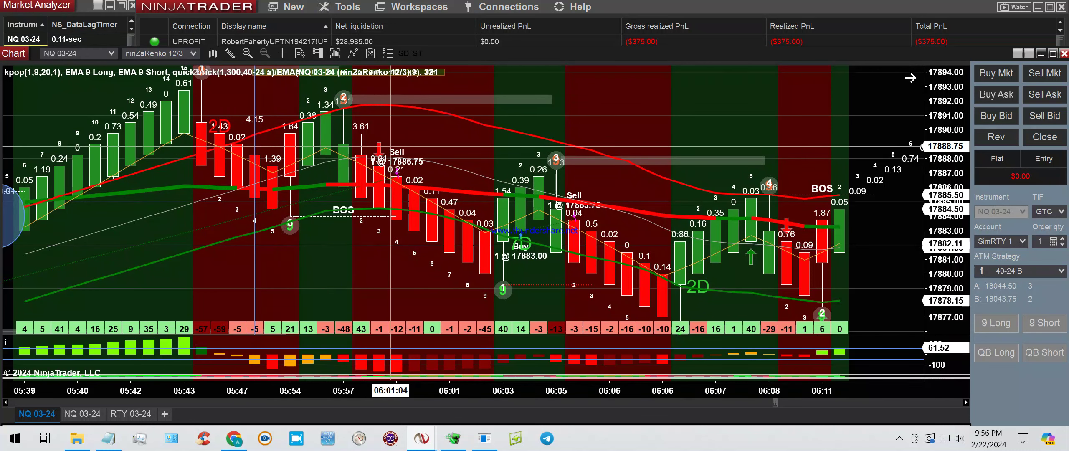
Step: Draw an ellipse around the Sell 1 @ 17886.75 marker near 06:01
{"action": "left_click", "coordinate": [232, 57]}
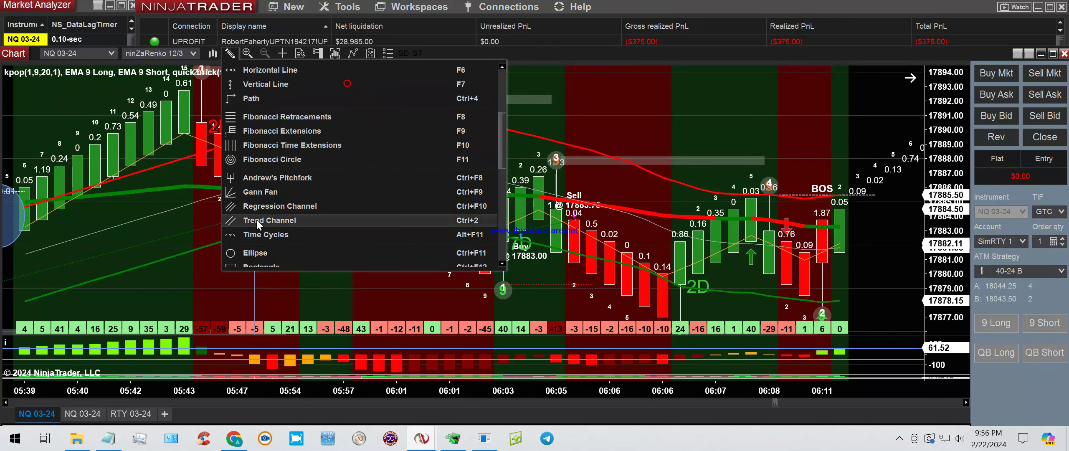
{"action": "left_click", "coordinate": [259, 253]}
{"action": "left_click_drag", "start_coordinate": [379, 141], "coordinate": [415, 173]}
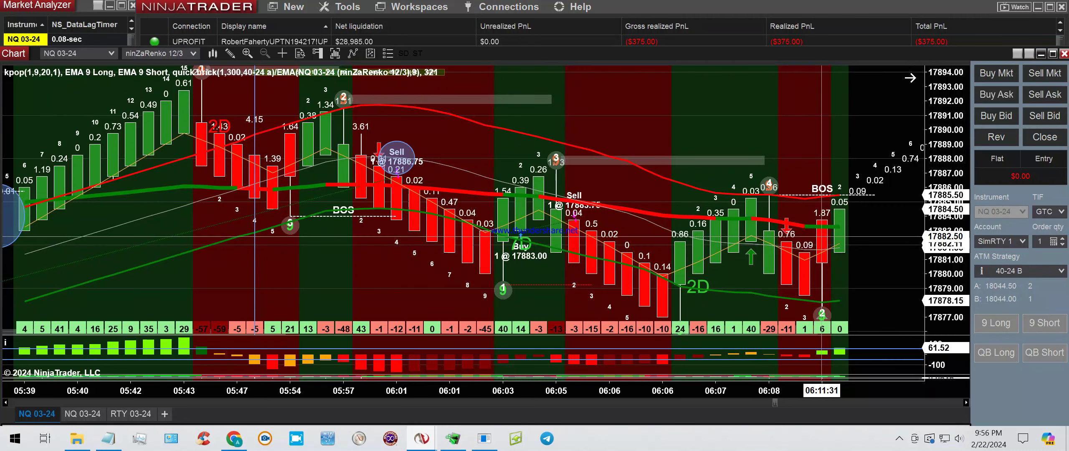
Step: Draw a wide ellipse around the green up arrow just before 06:08 and place a vertical line through the green 06:11 bar
{"action": "left_click", "coordinate": [229, 55]}
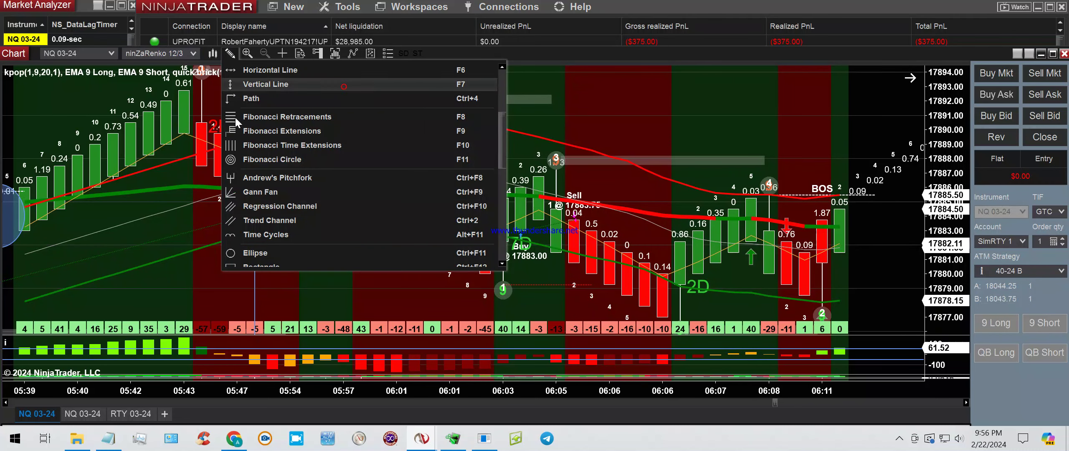
{"action": "left_click", "coordinate": [261, 253]}
{"action": "left_click_drag", "start_coordinate": [715, 235], "coordinate": [786, 274]}
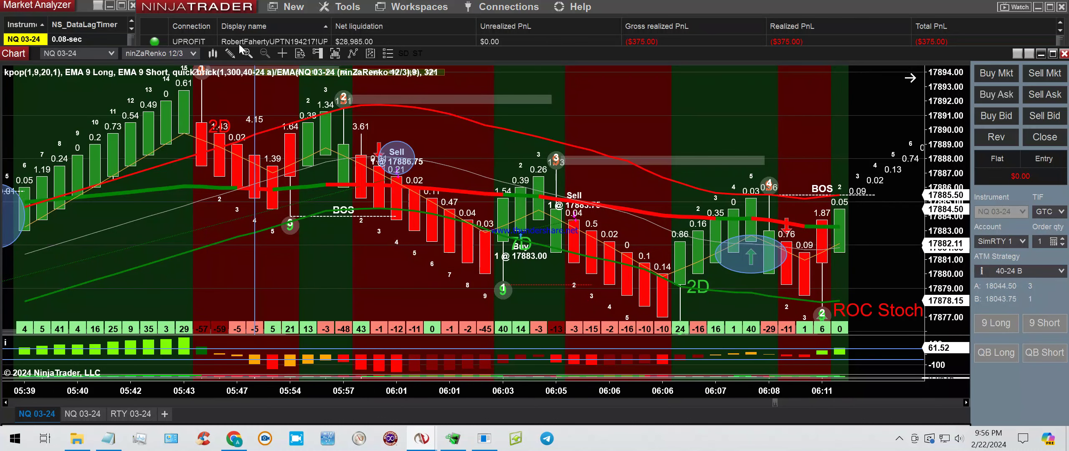
{"action": "left_click", "coordinate": [229, 56]}
{"action": "left_click", "coordinate": [347, 84]}
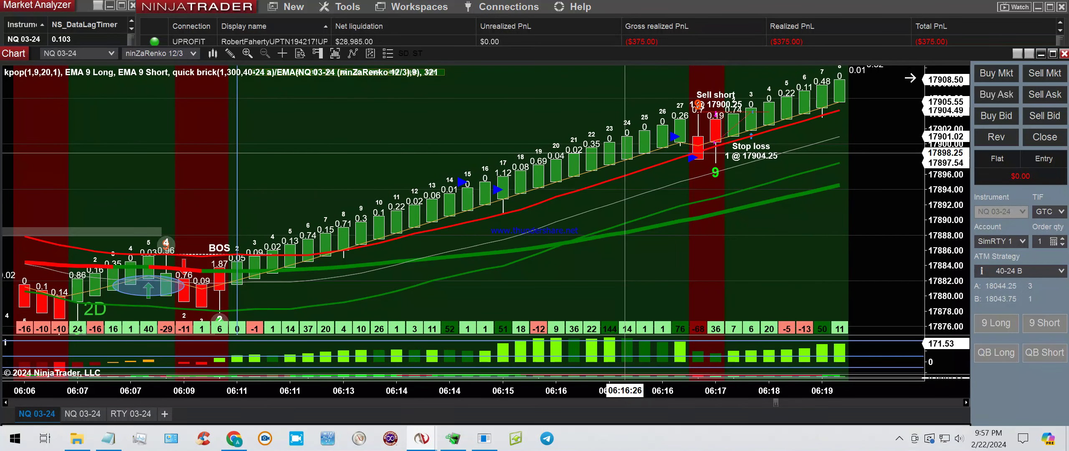
Step: Draw a tall rectangle over the two red bars at 06:17, from above the Sell short label down past the thick green average line
{"action": "left_click", "coordinate": [229, 53]}
{"action": "scroll", "coordinate": [257, 240], "scroll_direction": "down", "scroll_amount": 1}
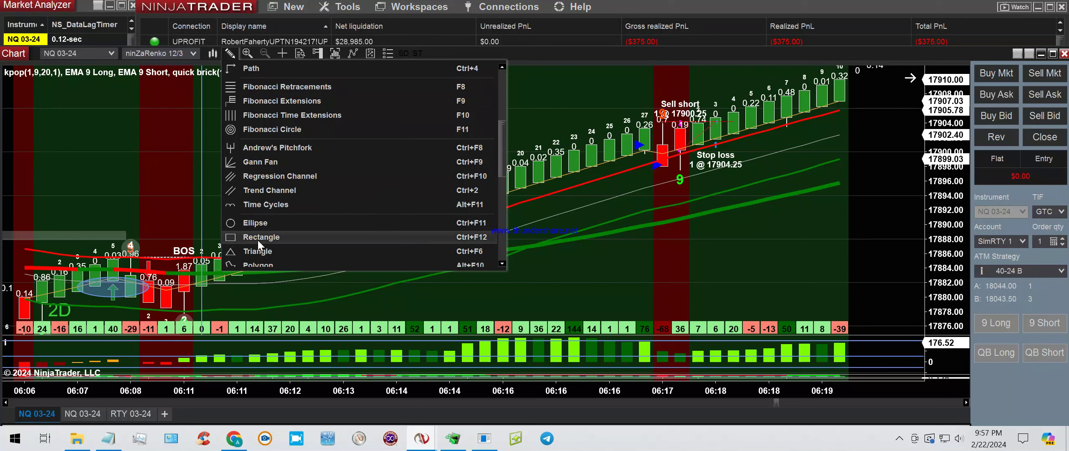
{"action": "left_click", "coordinate": [258, 237]}
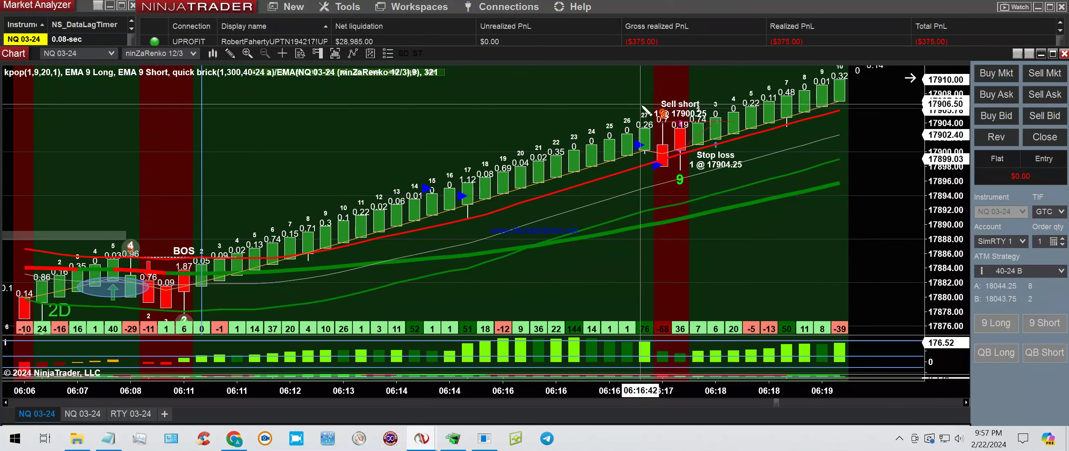
{"action": "left_click_drag", "start_coordinate": [643, 104], "coordinate": [698, 121]}
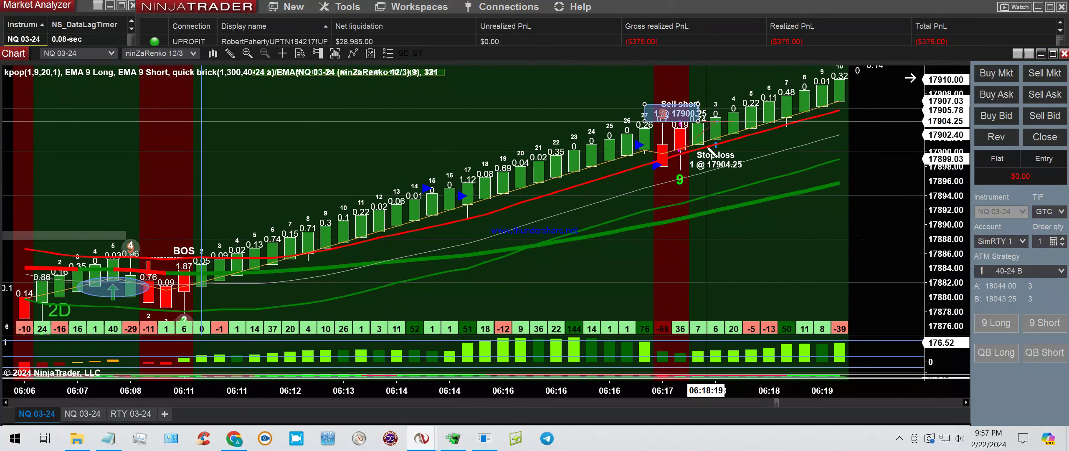
{"action": "left_click", "coordinate": [698, 241]}
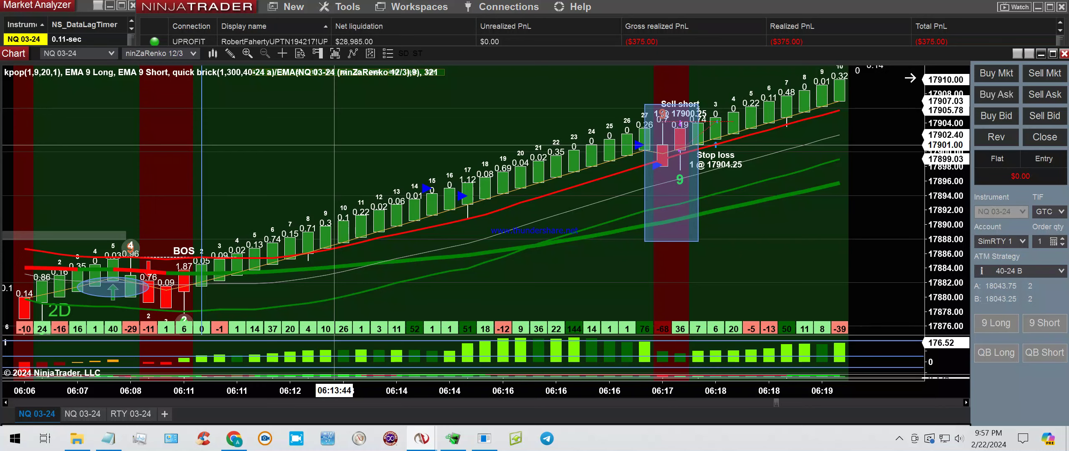
Step: Draw a large ellipse around the Sell short 1 @ 17922.00 entry and the first red bars near 06:21
{"action": "scroll", "coordinate": [334, 145], "scroll_direction": "down", "scroll_amount": 7}
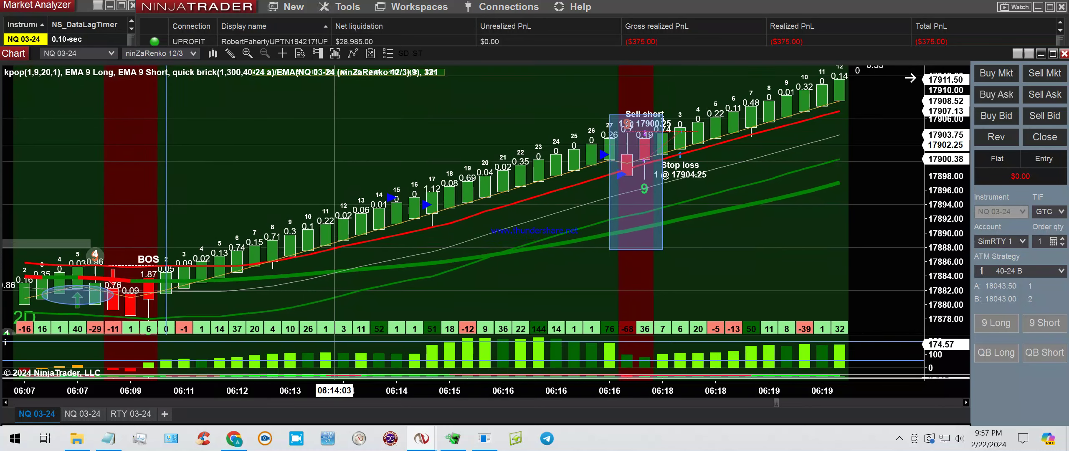
{"action": "scroll", "coordinate": [334, 145], "scroll_direction": "down", "scroll_amount": 7}
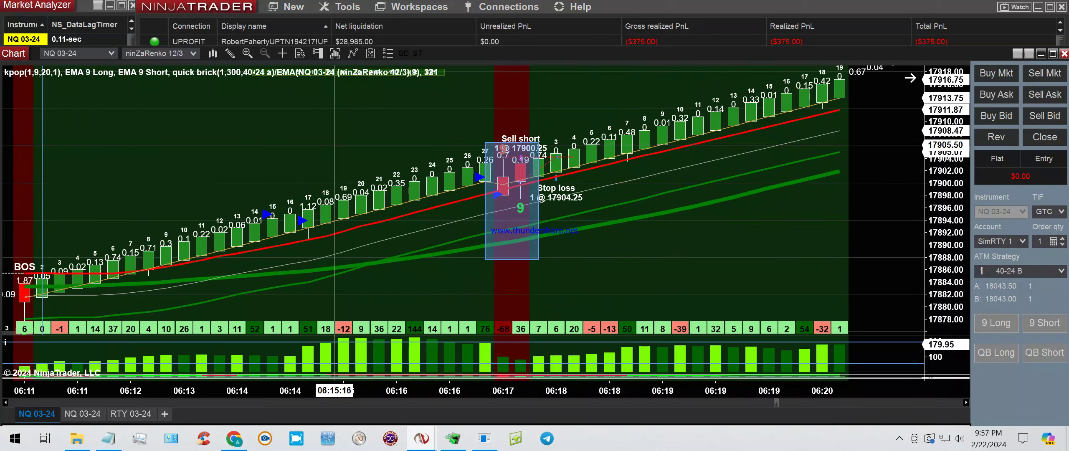
{"action": "scroll", "coordinate": [334, 145], "scroll_direction": "down", "scroll_amount": 8}
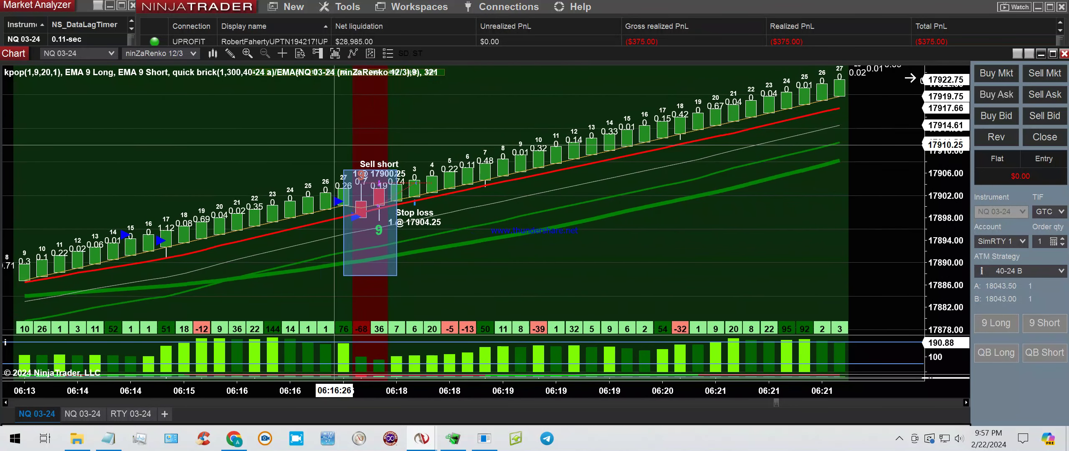
{"action": "scroll", "coordinate": [334, 145], "scroll_direction": "down", "scroll_amount": 4}
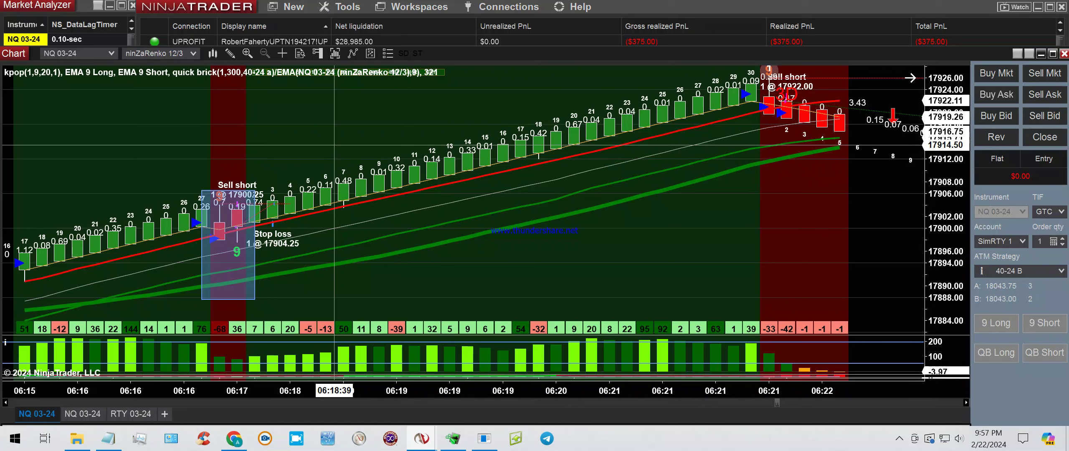
{"action": "left_click", "coordinate": [230, 55]}
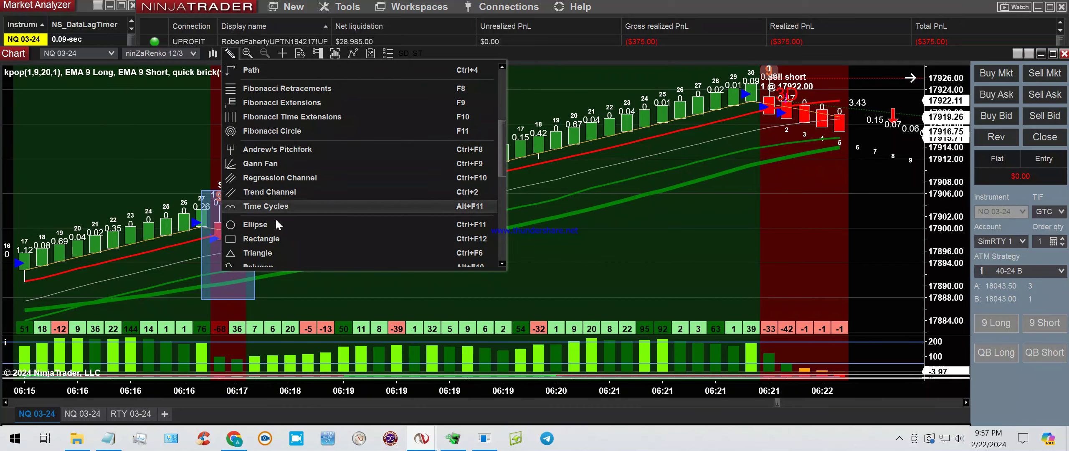
{"action": "left_click", "coordinate": [255, 224]}
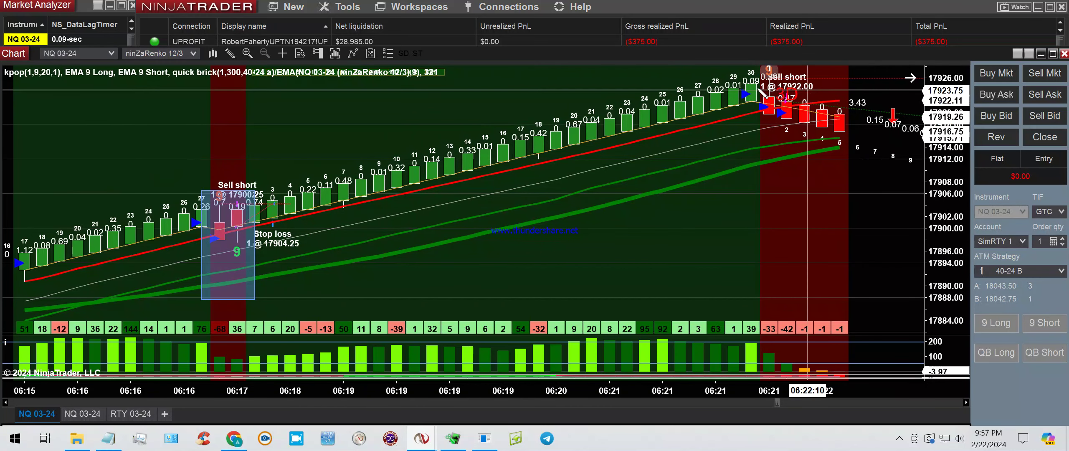
{"action": "left_click_drag", "start_coordinate": [734, 84], "coordinate": [839, 124]}
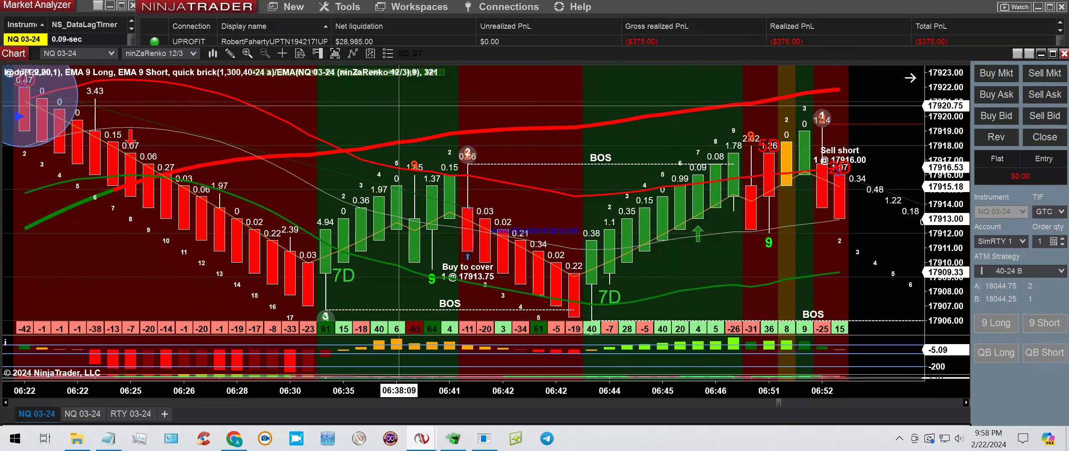
Step: Draw a small ellipse around the red down arrow in the decline near 06:25
{"action": "left_click", "coordinate": [230, 54]}
{"action": "left_click", "coordinate": [252, 226]}
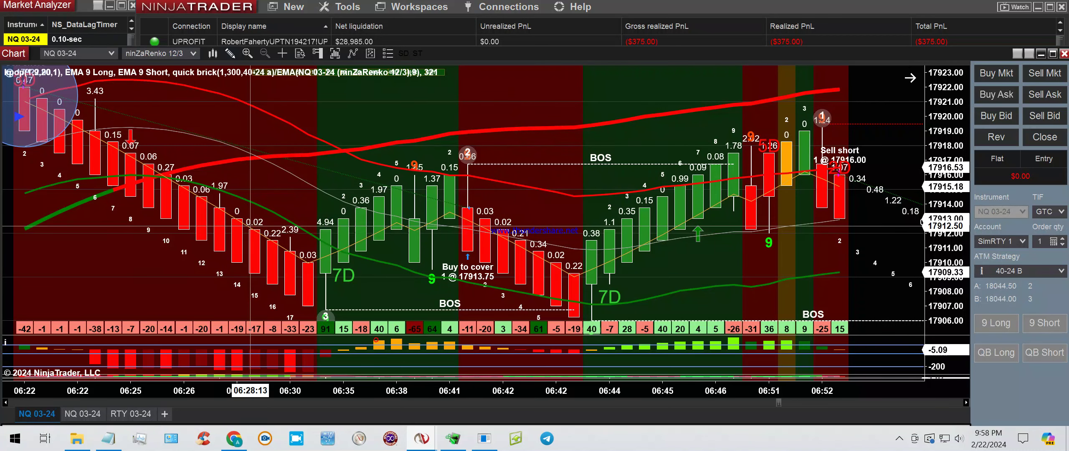
{"action": "left_click_drag", "start_coordinate": [139, 145], "coordinate": [165, 166]}
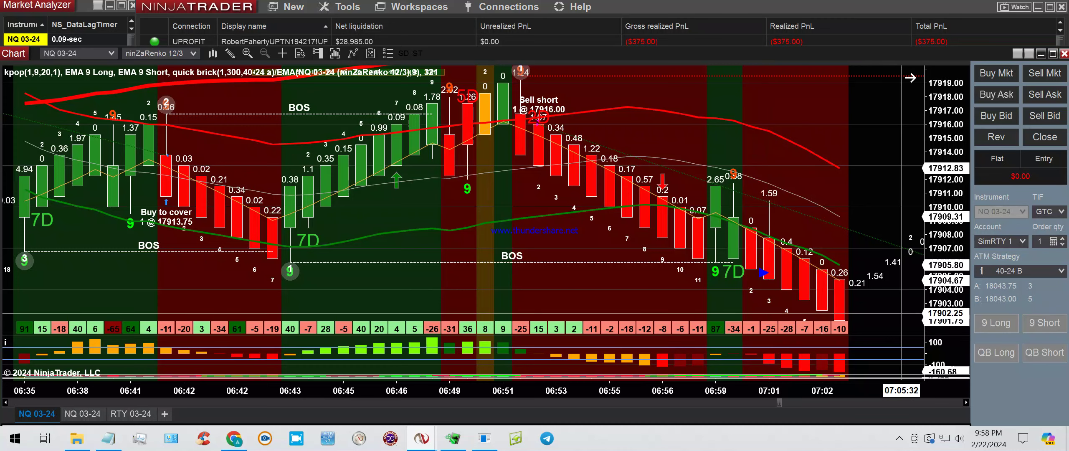
Step: Draw a rectangle over the bar tops between about 06:40 and 06:42, where price touches the thin red average line
{"action": "left_click_drag", "start_coordinate": [942, 145], "coordinate": [942, 175]}
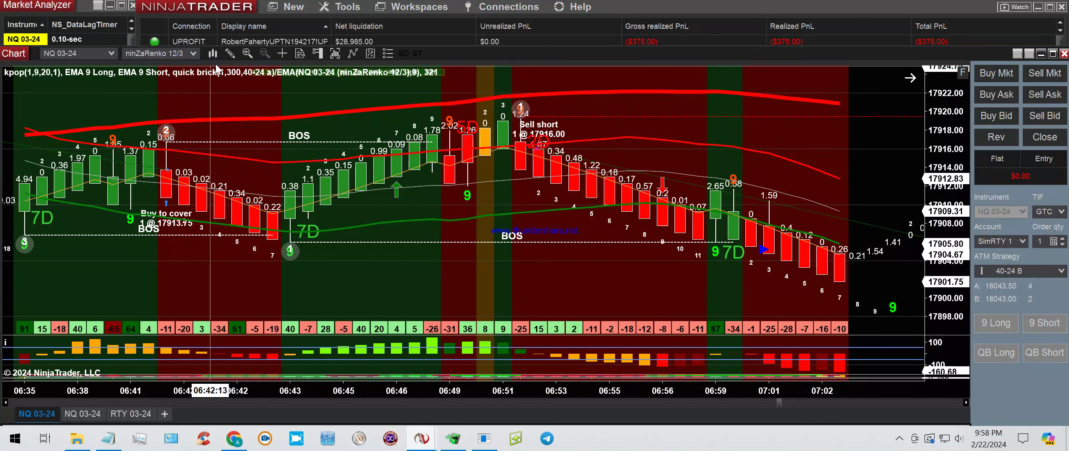
{"action": "left_click", "coordinate": [229, 53]}
{"action": "left_click", "coordinate": [242, 238]}
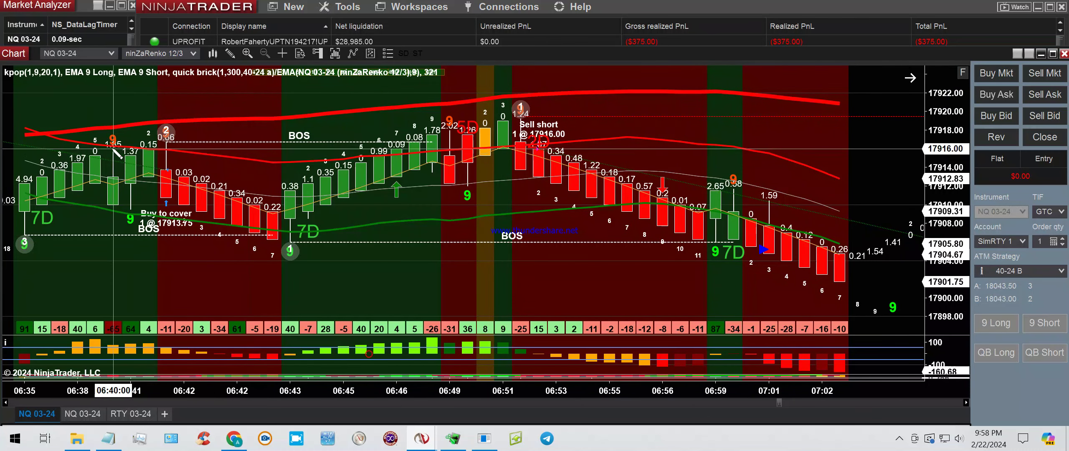
{"action": "left_click", "coordinate": [202, 162]}
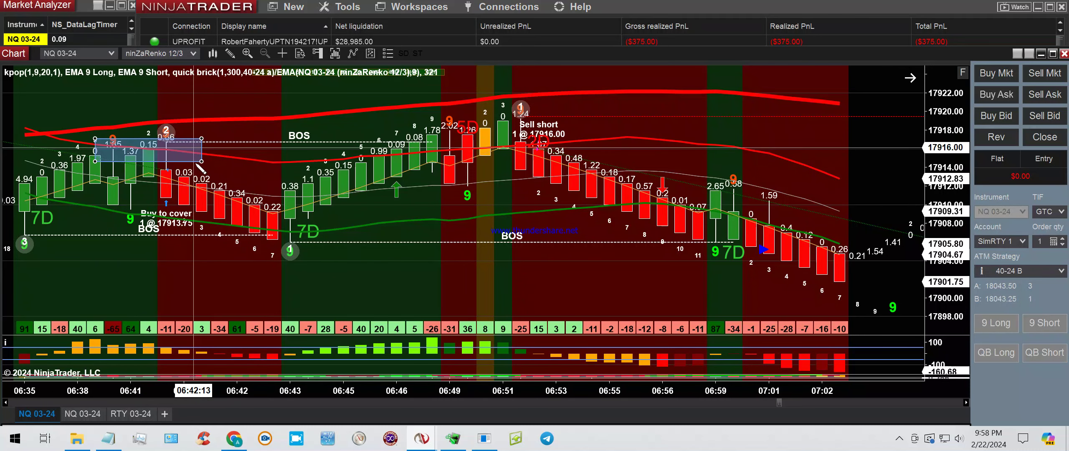
Step: Draw a flat rectangle from about 06:48 to 06:55 over the bar tops and the Sell short 1 @ 17916.00 label
{"action": "left_click", "coordinate": [229, 53]}
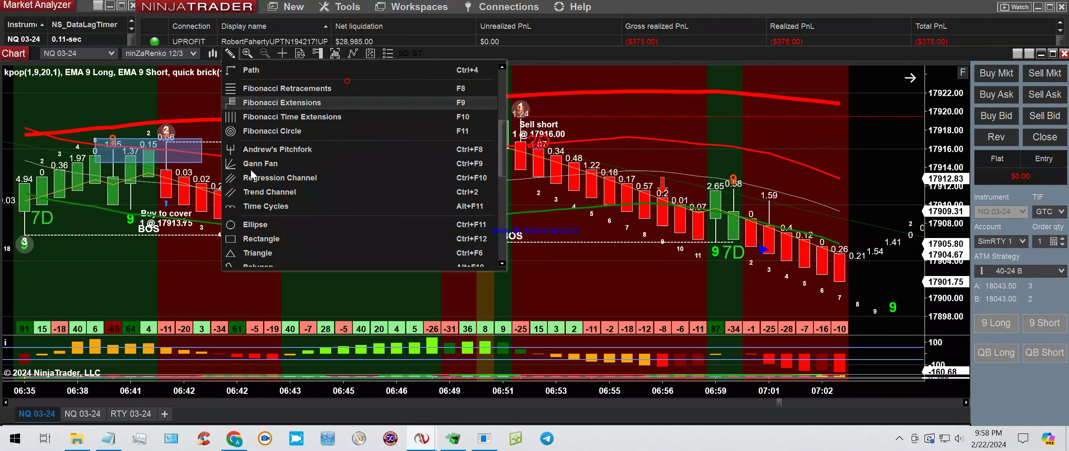
{"action": "left_click", "coordinate": [242, 239]}
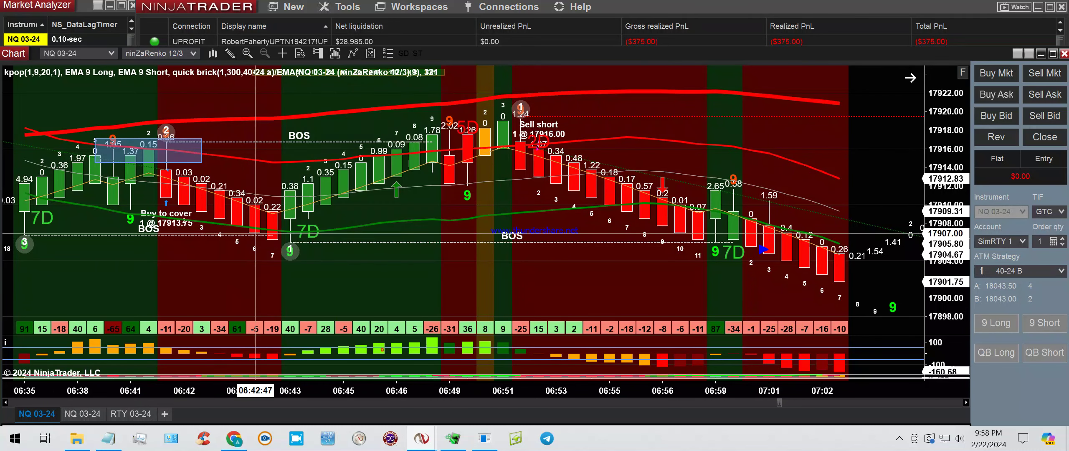
{"action": "left_click", "coordinate": [432, 126]}
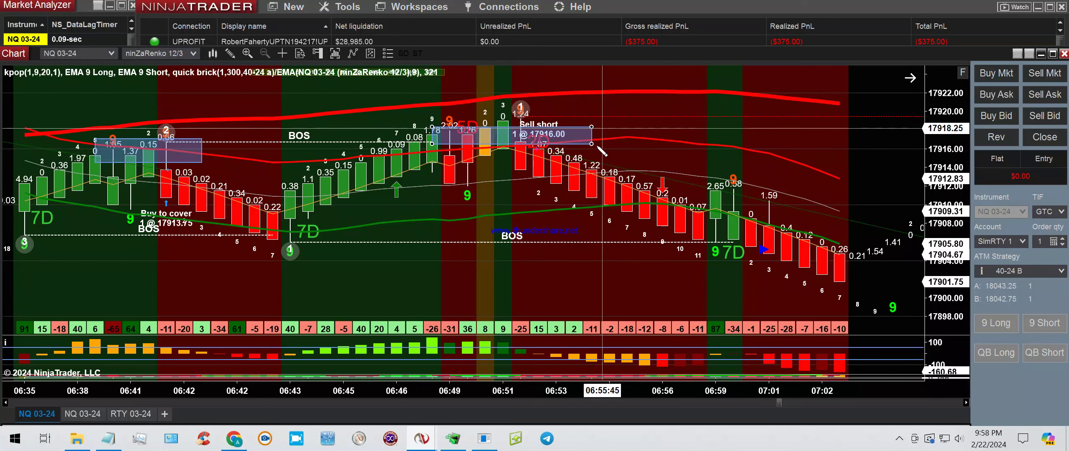
{"action": "left_click", "coordinate": [592, 145]}
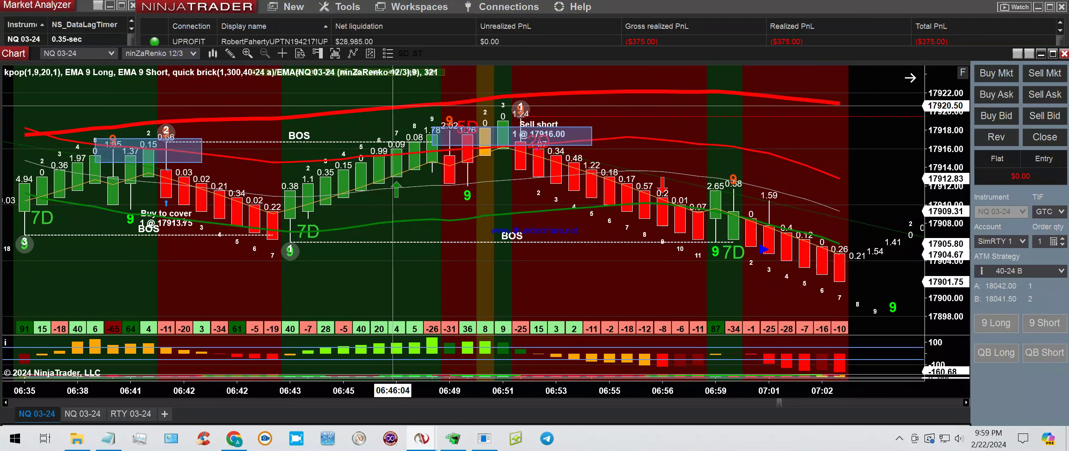
Step: Draw a small ellipse around the red down arrow near 06:56
{"action": "left_click", "coordinate": [230, 52]}
{"action": "left_click", "coordinate": [263, 232]}
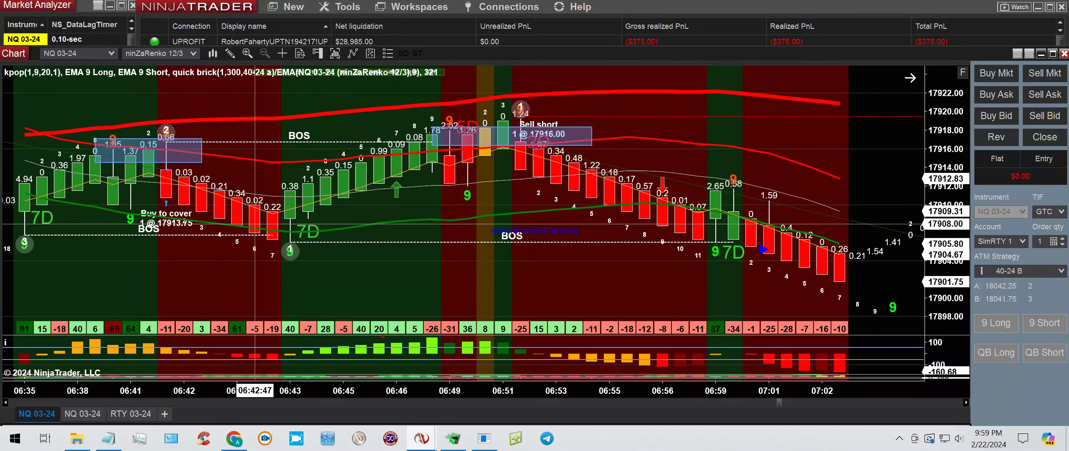
{"action": "left_click_drag", "start_coordinate": [644, 164], "coordinate": [679, 192]}
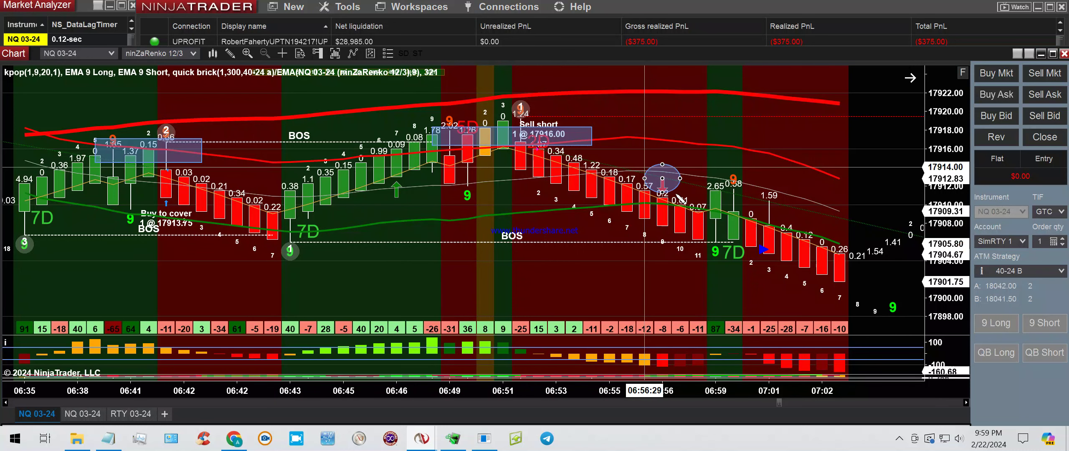
{"action": "left_click", "coordinate": [676, 195]}
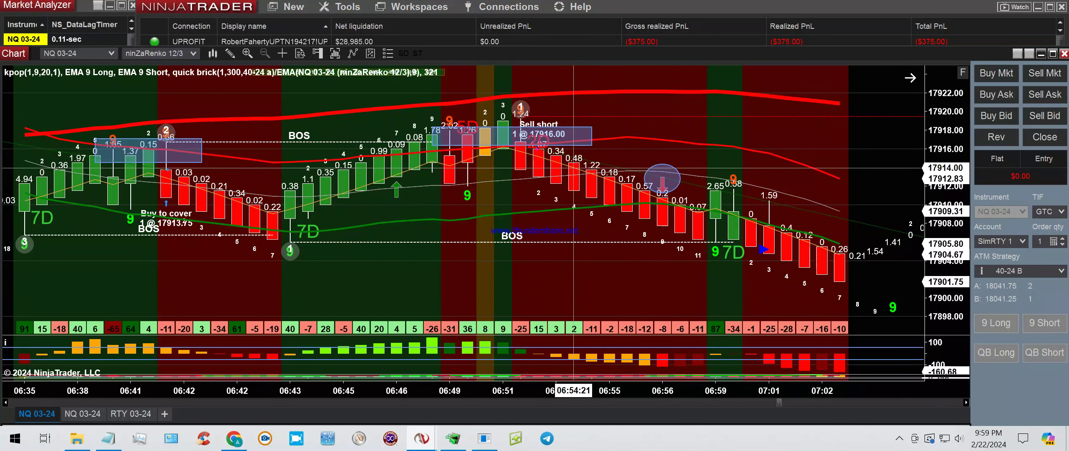
Step: Place a vertical line through the red bar labelled 0.48 near 06:54 in the decline
{"action": "left_click", "coordinate": [230, 56]}
{"action": "scroll", "coordinate": [243, 104], "scroll_direction": "up", "scroll_amount": 1}
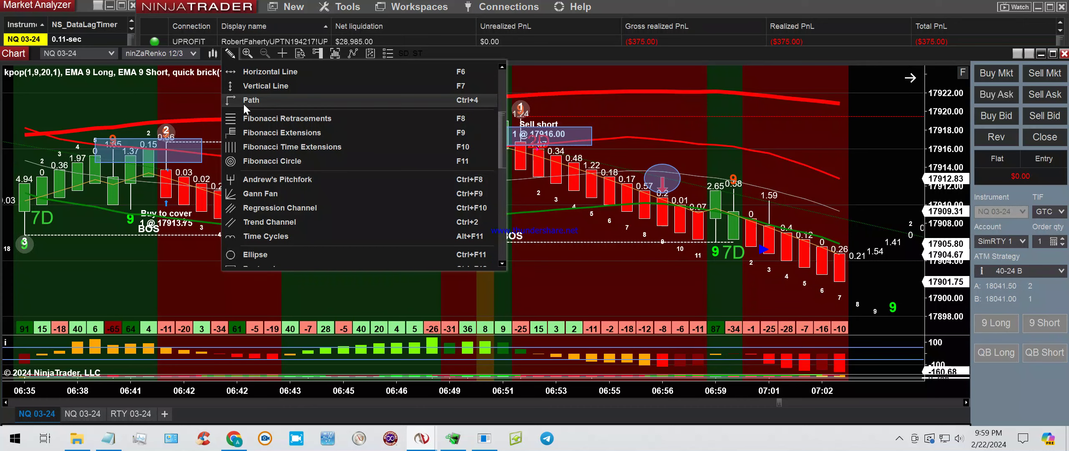
{"action": "left_click", "coordinate": [255, 86]}
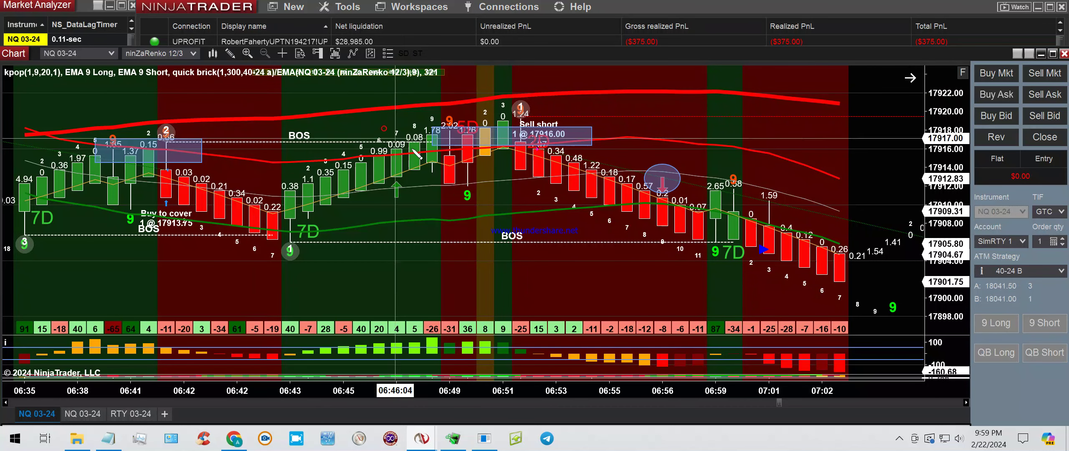
{"action": "left_click", "coordinate": [570, 205]}
{"action": "key", "text": "Return"}
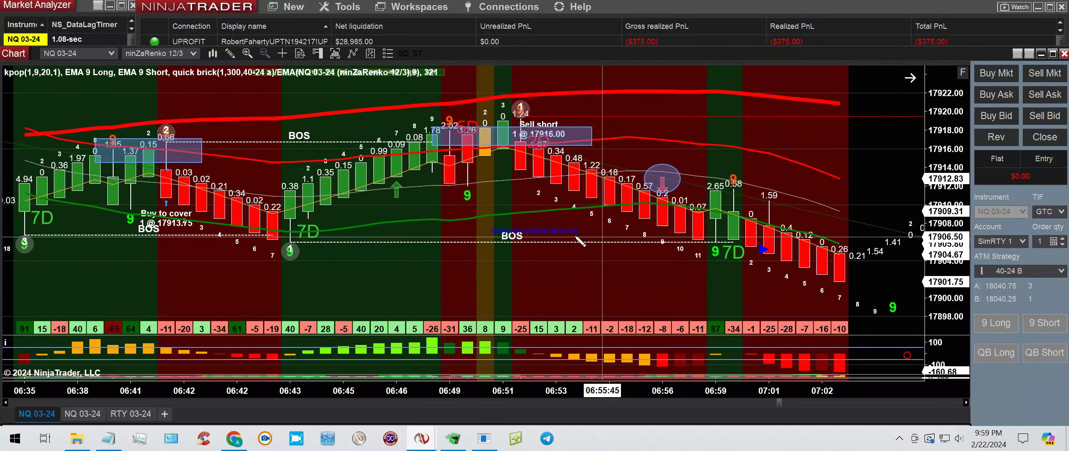
{"action": "left_click", "coordinate": [575, 238]}
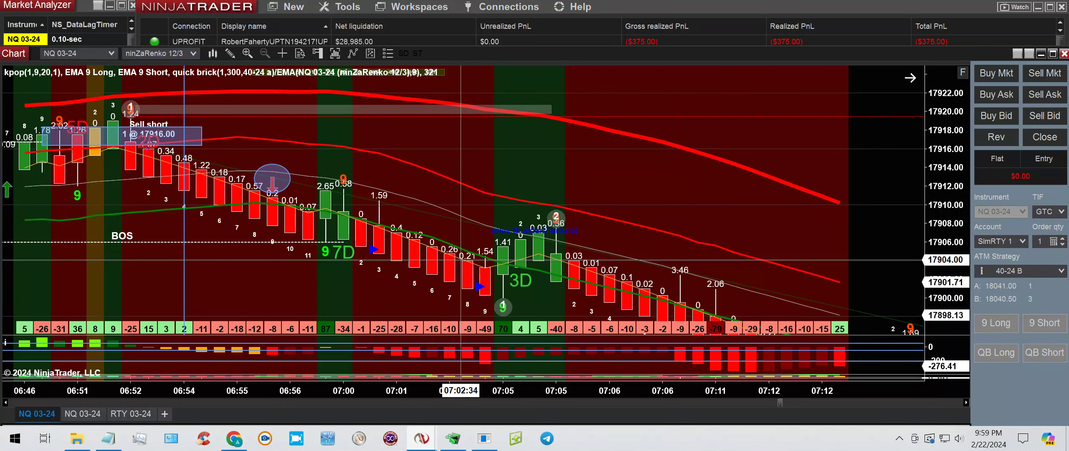
Step: Draw a straight upright line near 07:04 from the thick red average line down to the thinner red average line
{"action": "left_click", "coordinate": [236, 57]}
{"action": "scroll", "coordinate": [277, 169], "scroll_direction": "up", "scroll_amount": 3}
{"action": "left_click", "coordinate": [243, 105]}
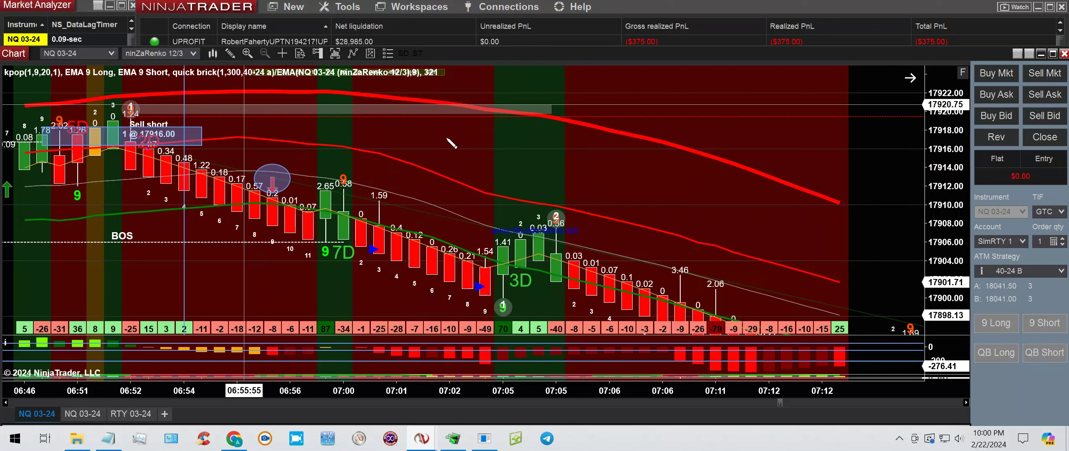
{"action": "left_click", "coordinate": [485, 110]}
{"action": "left_click", "coordinate": [485, 186]}
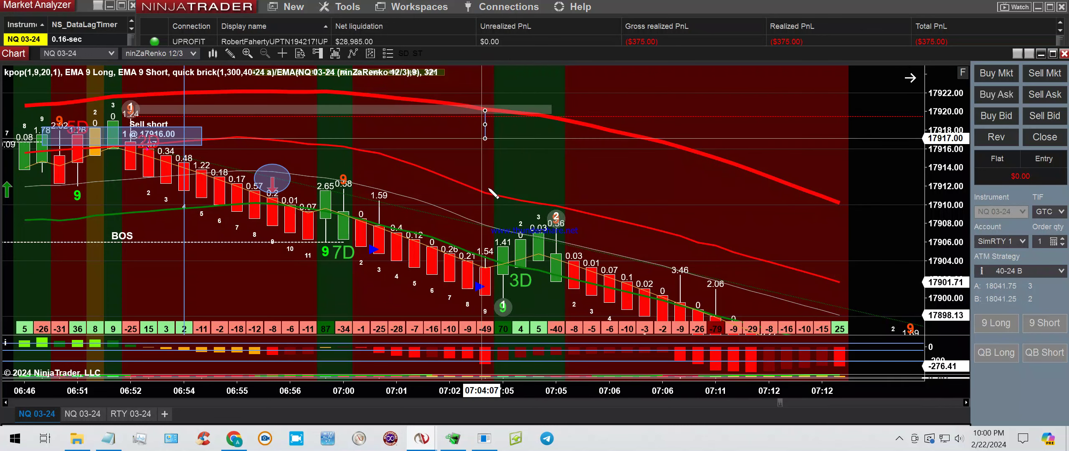
{"action": "left_click", "coordinate": [555, 182]}
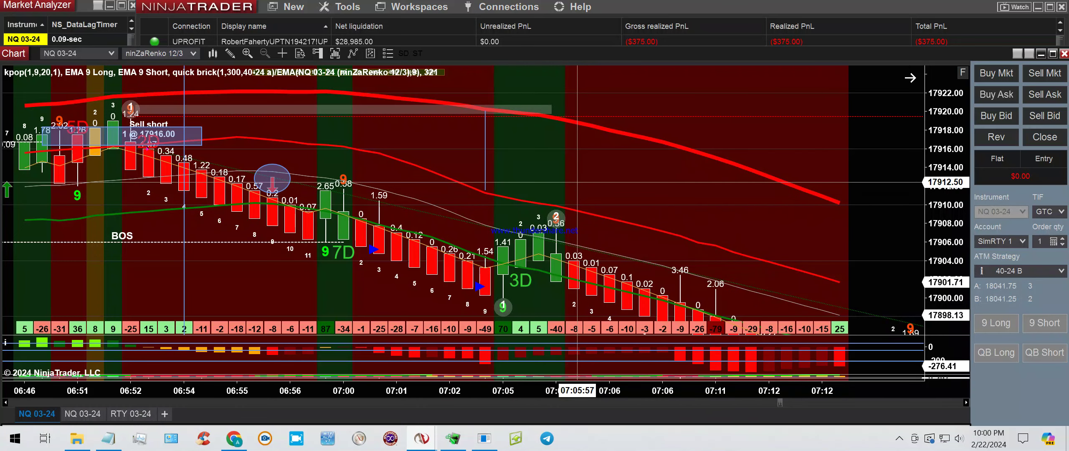
Step: Return the chart's price scale from fixed to automatic and dismiss the order error message
{"action": "left_click", "coordinate": [962, 72]}
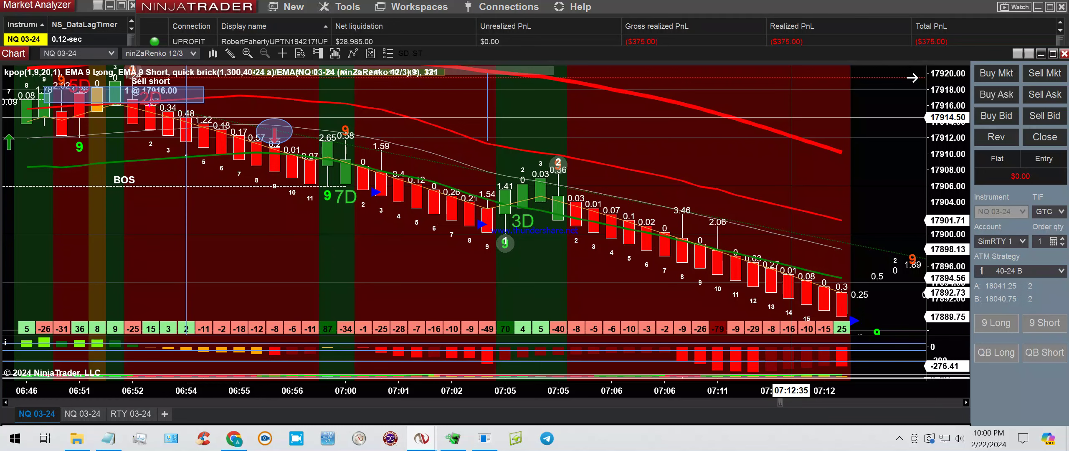
{"action": "scroll", "coordinate": [790, 118], "scroll_direction": "down", "scroll_amount": 2}
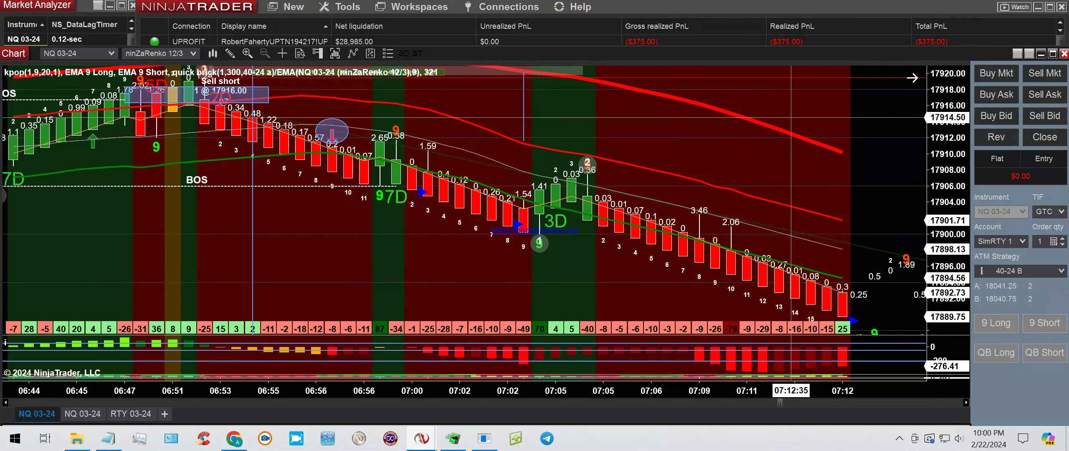
{"action": "scroll", "coordinate": [790, 117], "scroll_direction": "up", "scroll_amount": 2}
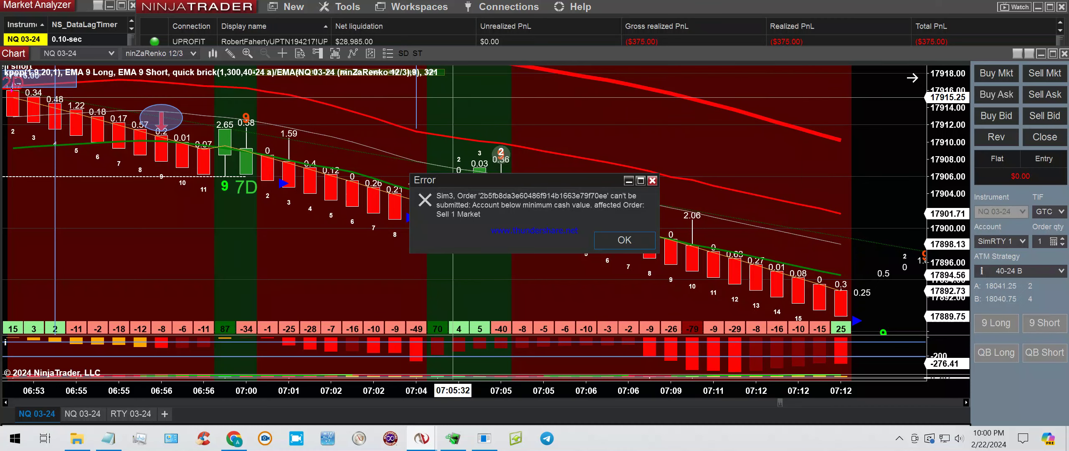
{"action": "left_click", "coordinate": [624, 241]}
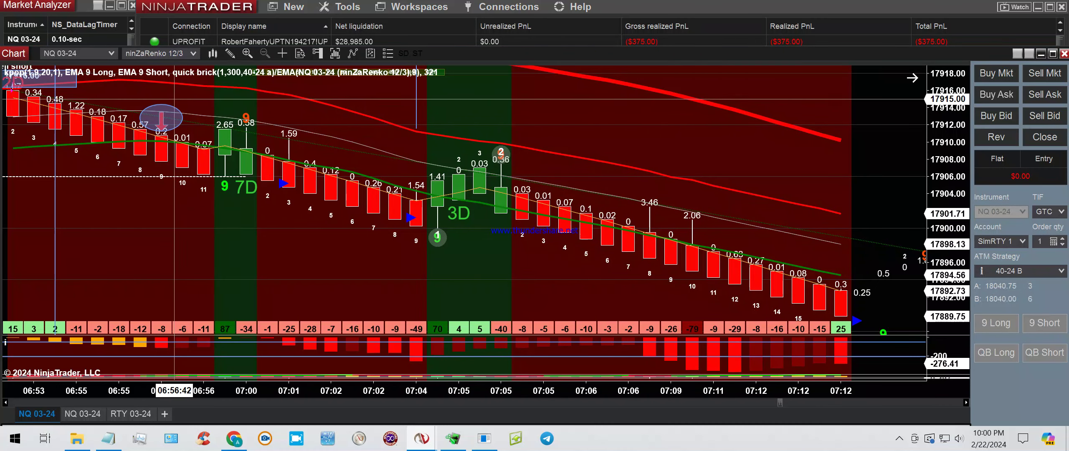
Step: Draw a rectangle over the two green bars and the 9 and 7D labels near 07:00, from 17912.00 to about 17901.75
{"action": "left_click", "coordinate": [229, 53]}
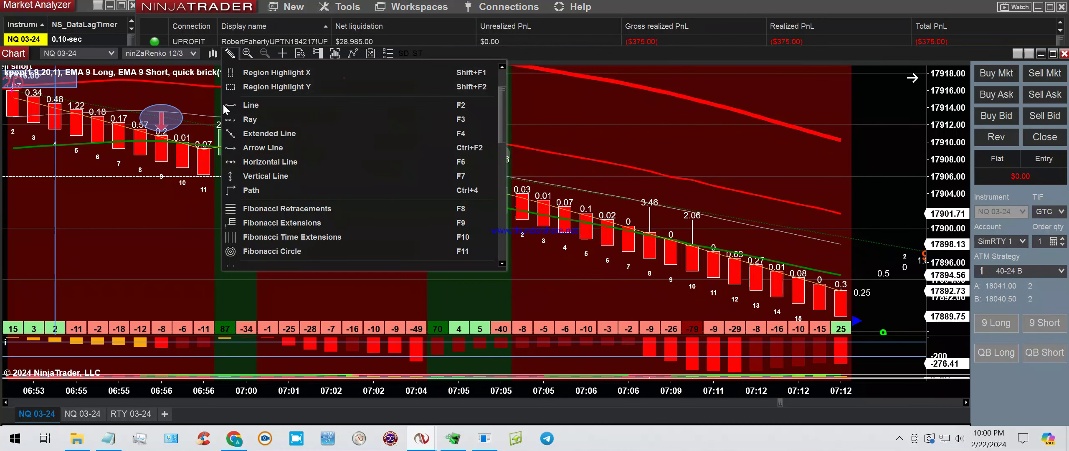
{"action": "scroll", "coordinate": [269, 202], "scroll_direction": "down", "scroll_amount": 3}
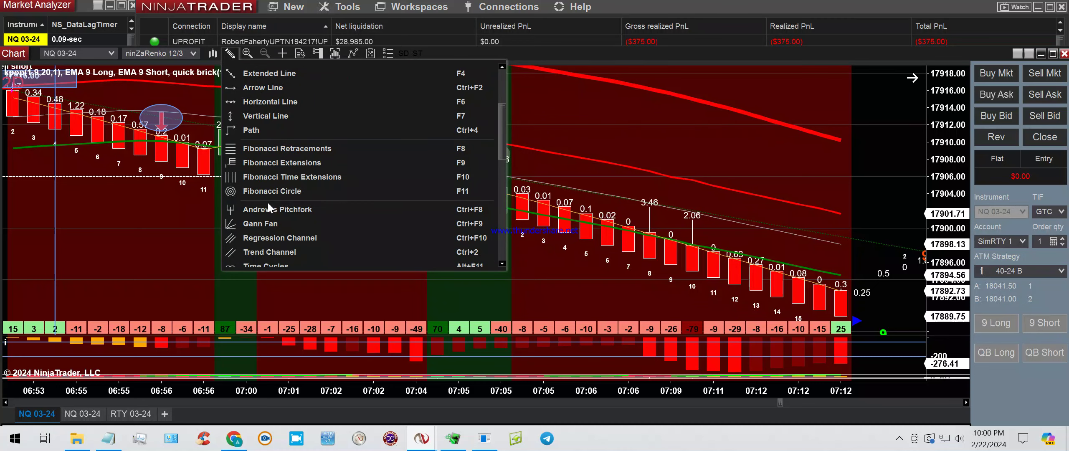
{"action": "scroll", "coordinate": [269, 206], "scroll_direction": "down", "scroll_amount": 3}
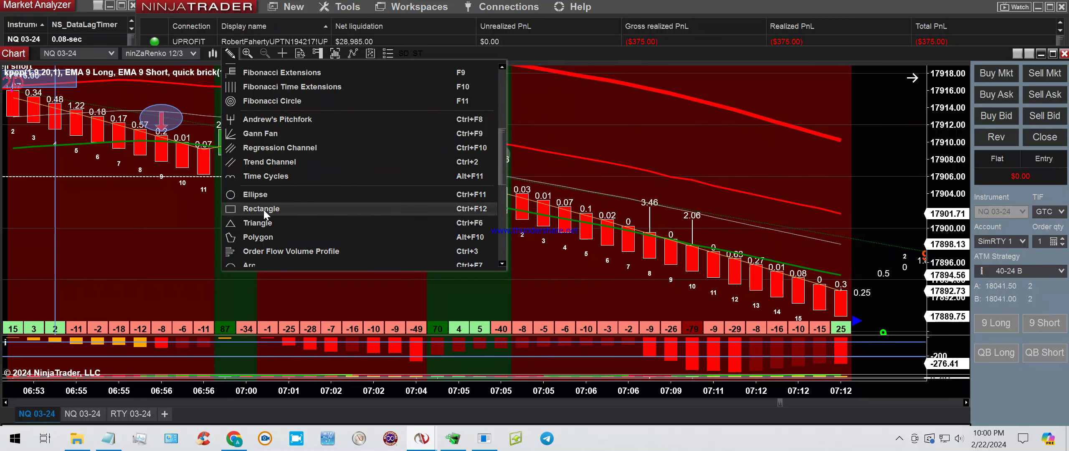
{"action": "left_click", "coordinate": [264, 210]}
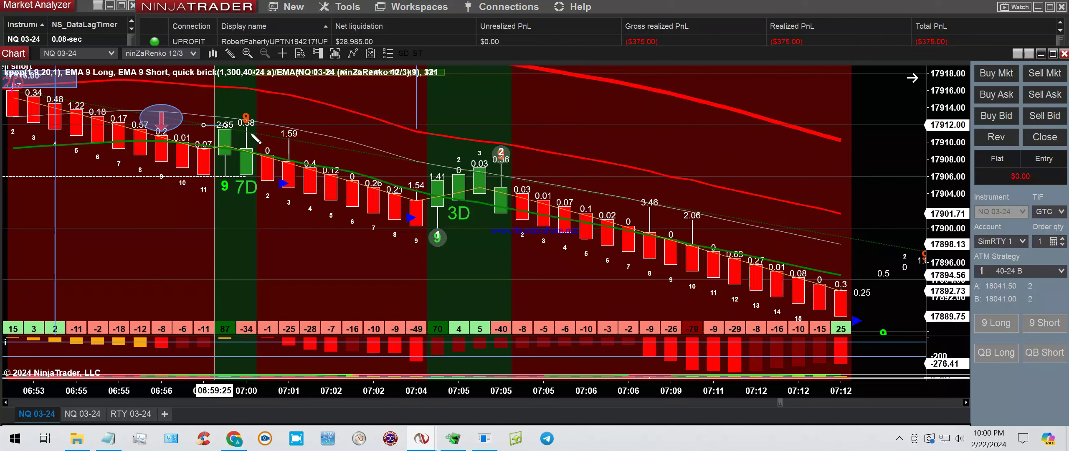
{"action": "left_click", "coordinate": [203, 125]}
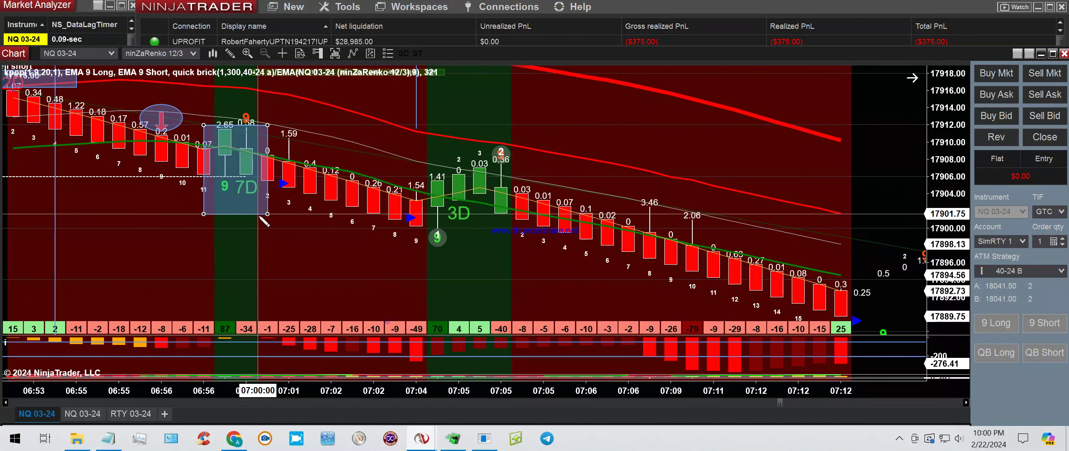
{"action": "left_click", "coordinate": [267, 214]}
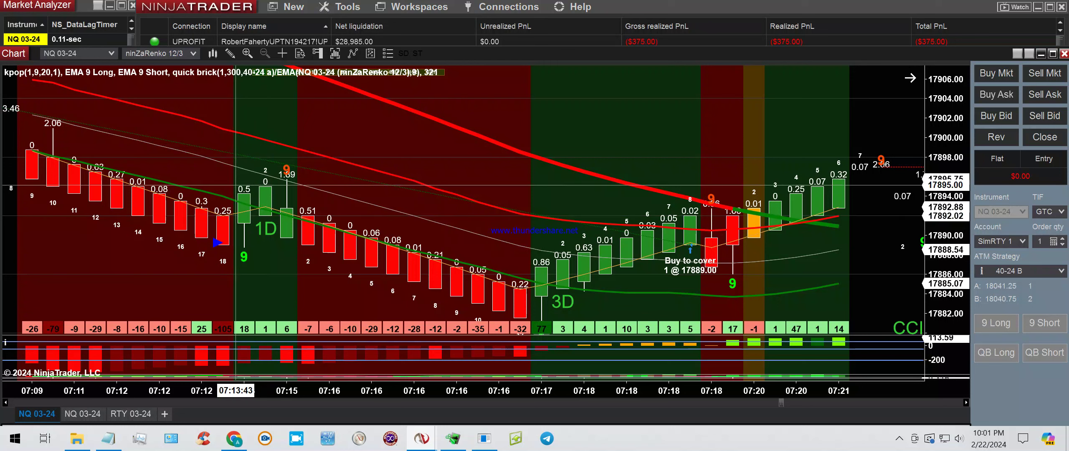
Step: Draw a tall rectangle over the two red bars between 07:18 and 07:20, from the thick red average down to about 17883.00
{"action": "left_click", "coordinate": [229, 53]}
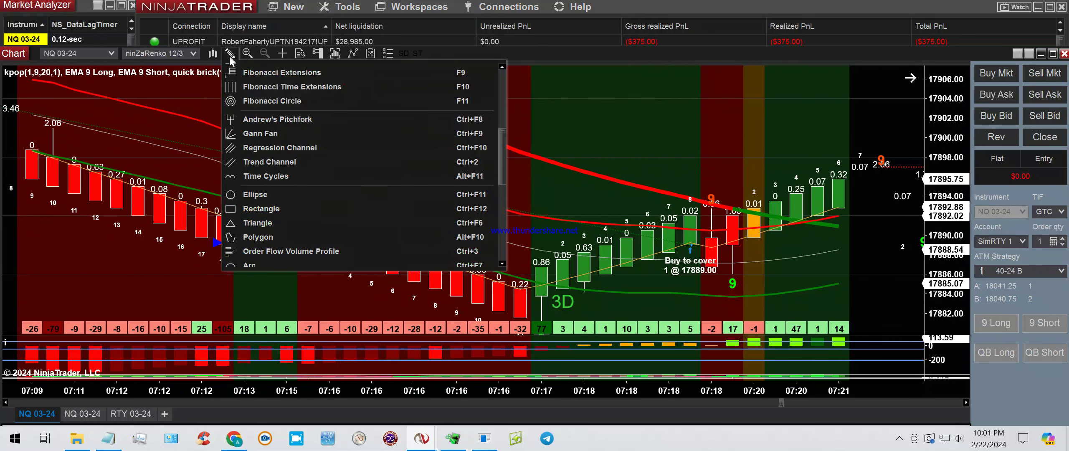
{"action": "left_click", "coordinate": [254, 215]}
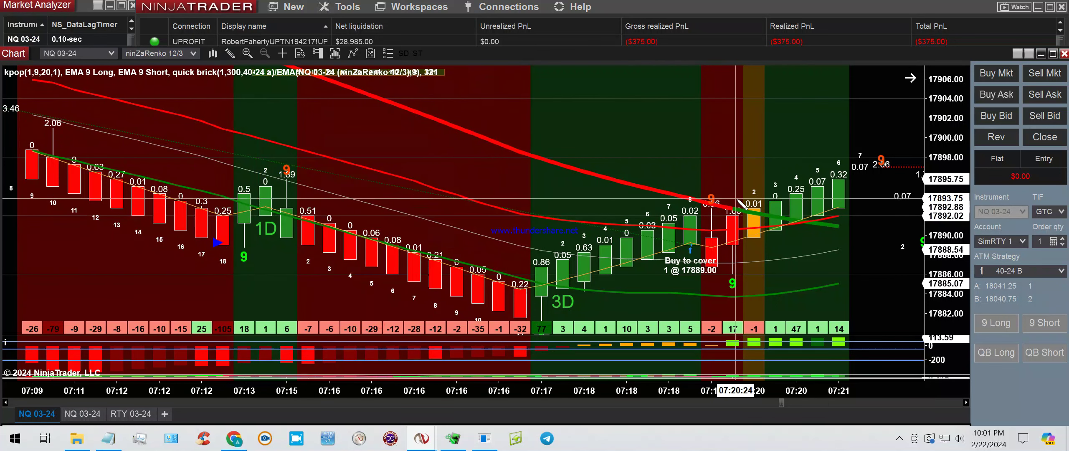
{"action": "left_click_drag", "start_coordinate": [689, 193], "coordinate": [753, 267]}
{"action": "left_click_drag", "start_coordinate": [759, 298], "coordinate": [755, 308]}
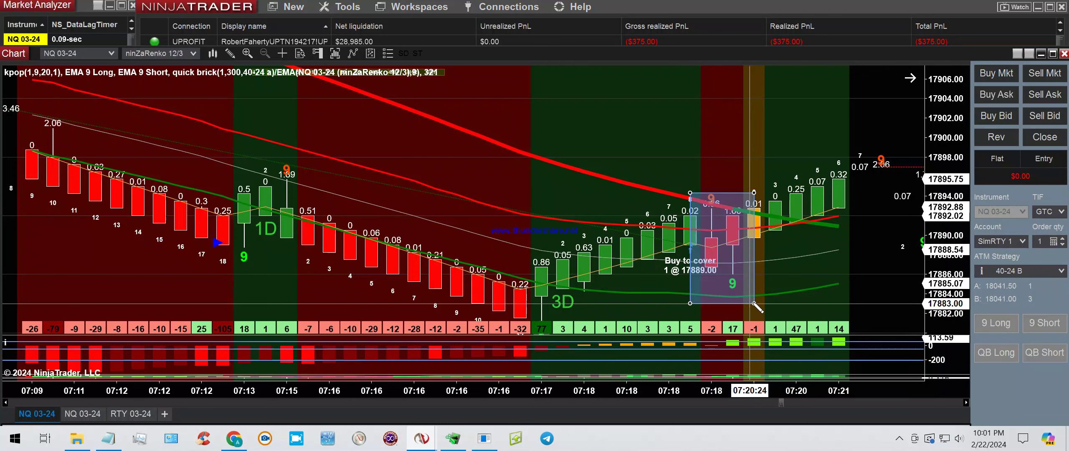
{"action": "left_click", "coordinate": [751, 303]}
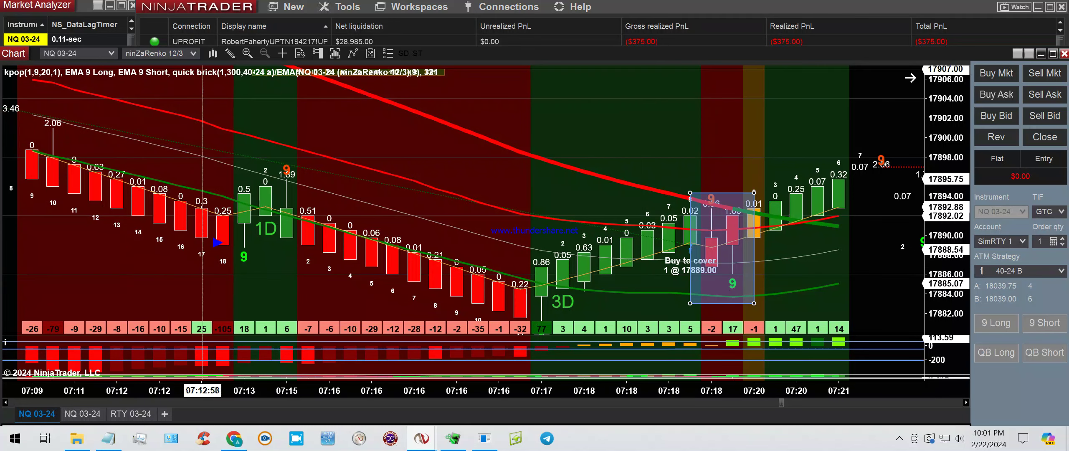
{"action": "left_click", "coordinate": [229, 53]}
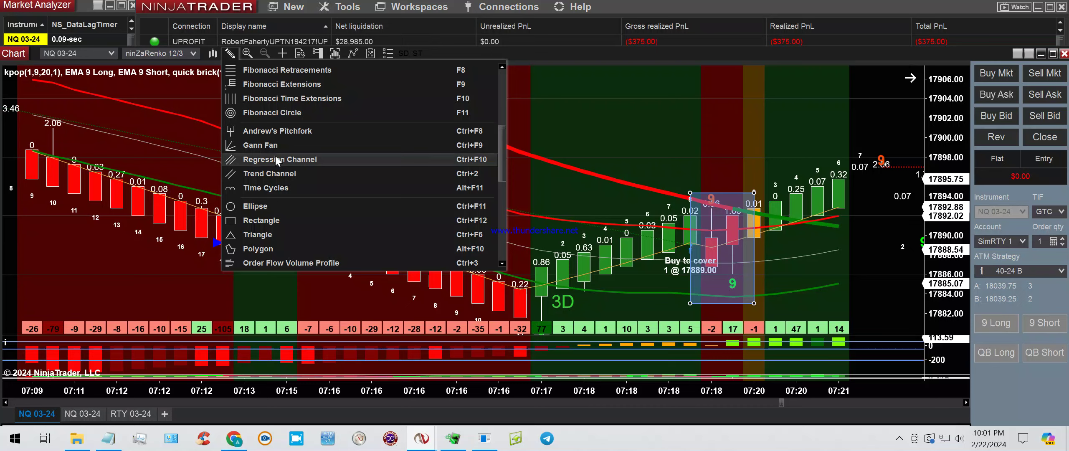
{"action": "left_click", "coordinate": [275, 159]}
{"action": "left_click", "coordinate": [624, 240]}
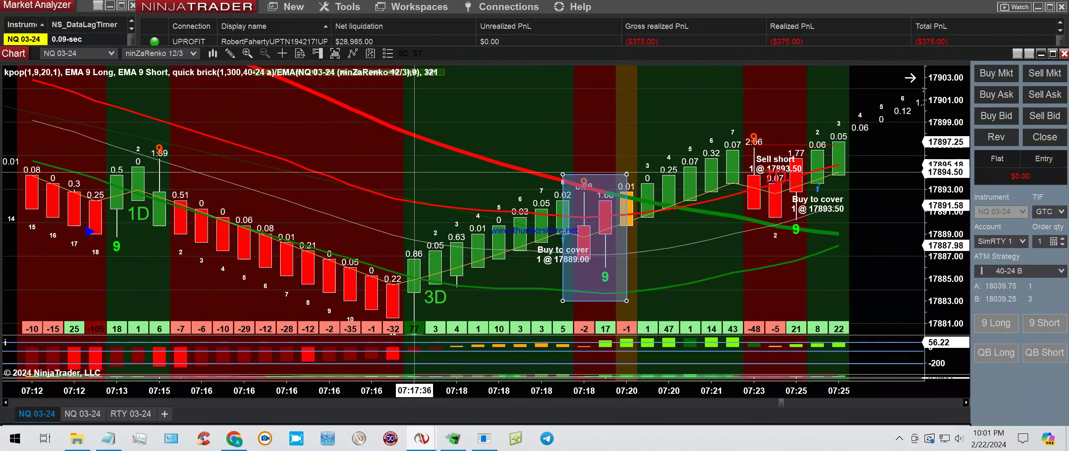
Step: Place a vertical line through the red bar above the green 9 inside the rectangle near 07:20
{"action": "left_click", "coordinate": [230, 53]}
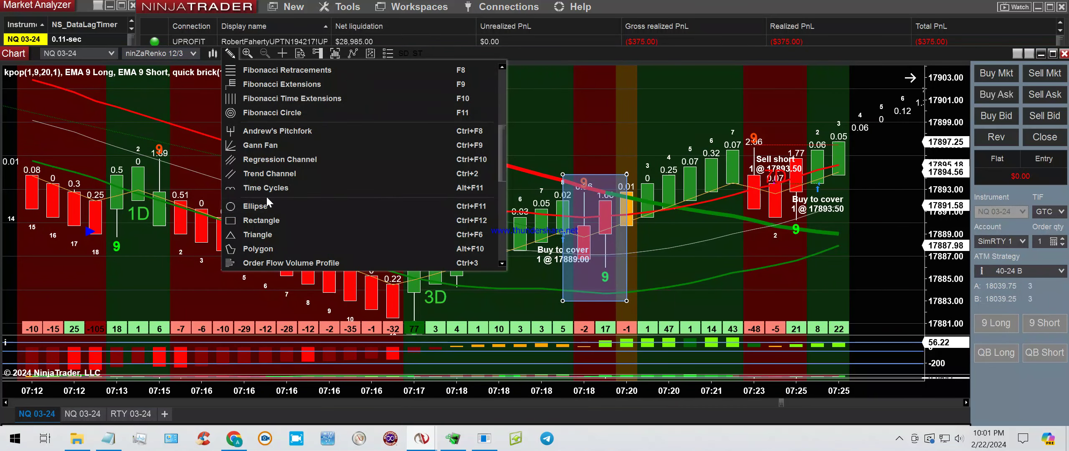
{"action": "scroll", "coordinate": [265, 193], "scroll_direction": "up", "scroll_amount": 3}
{"action": "left_click", "coordinate": [254, 188]}
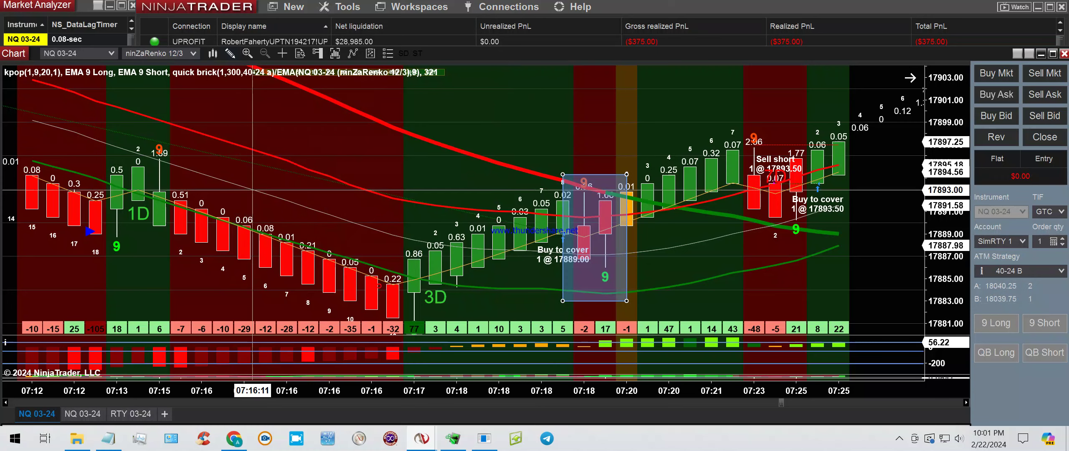
{"action": "left_click", "coordinate": [605, 286]}
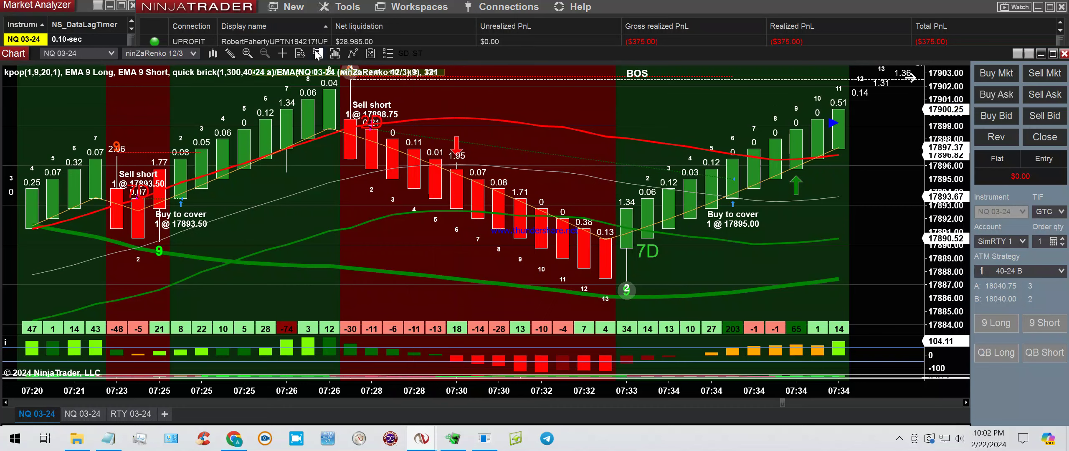
Step: Draw ellipses around the Sell short 1 @ 17898.75 label and the Buy to cover 1 @ 17895.00 label, and dismiss the order error message
{"action": "left_click", "coordinate": [230, 53]}
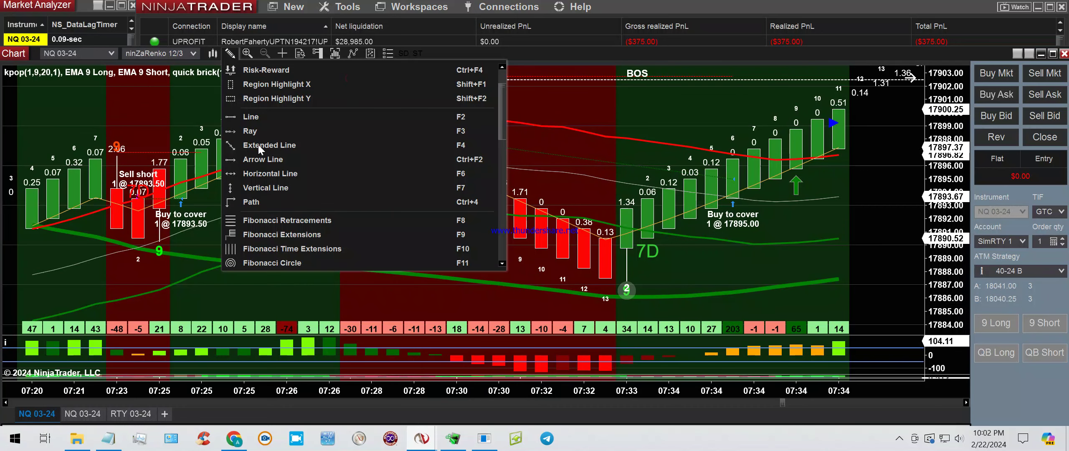
{"action": "scroll", "coordinate": [270, 171], "scroll_direction": "down", "scroll_amount": 2}
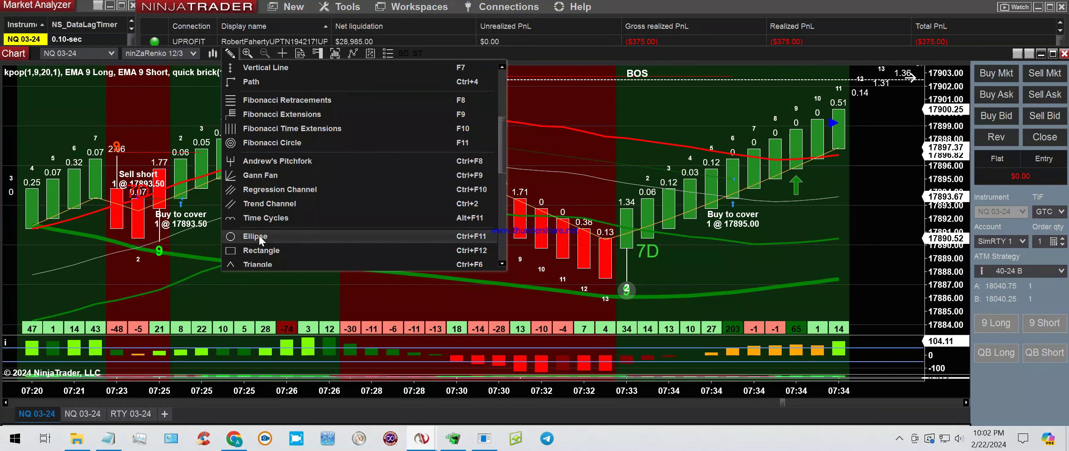
{"action": "left_click", "coordinate": [259, 235]}
{"action": "left_click_drag", "start_coordinate": [404, 125], "coordinate": [511, 165]}
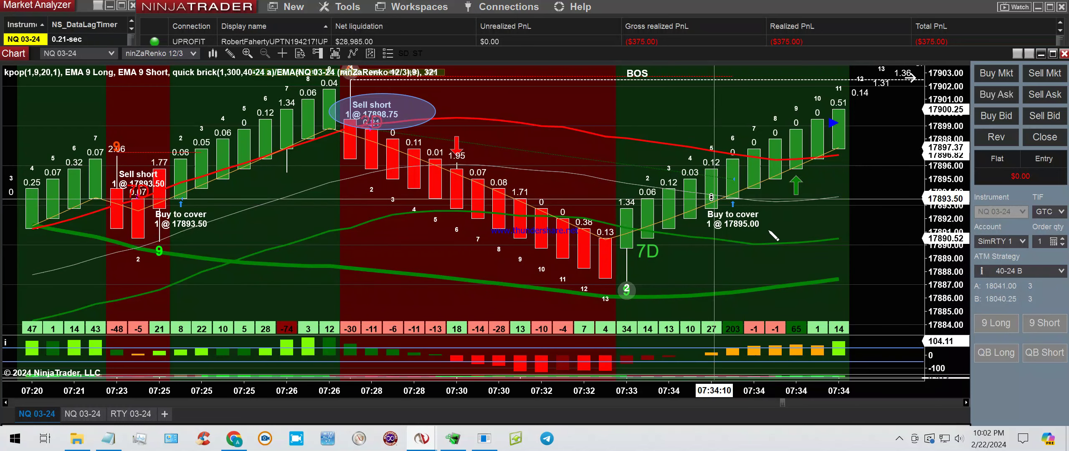
{"action": "left_click", "coordinate": [774, 234]}
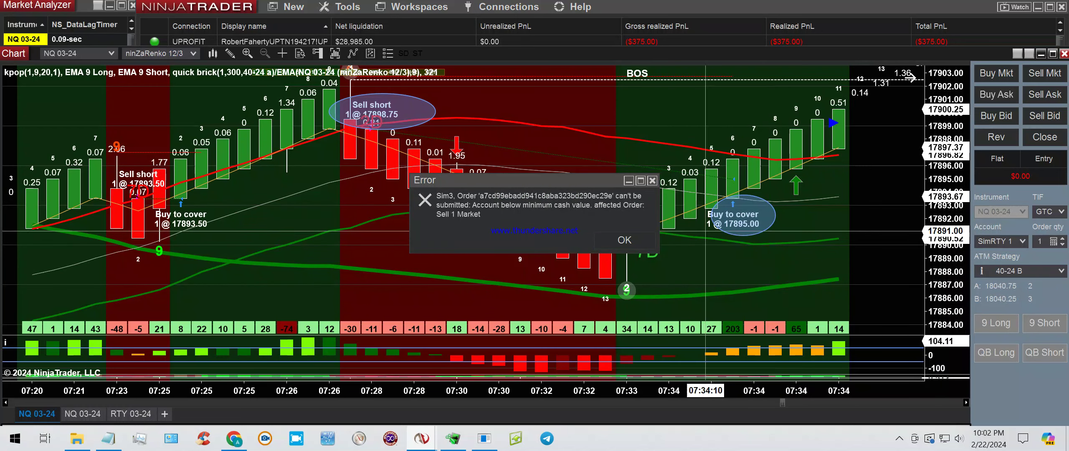
{"action": "left_click", "coordinate": [626, 238]}
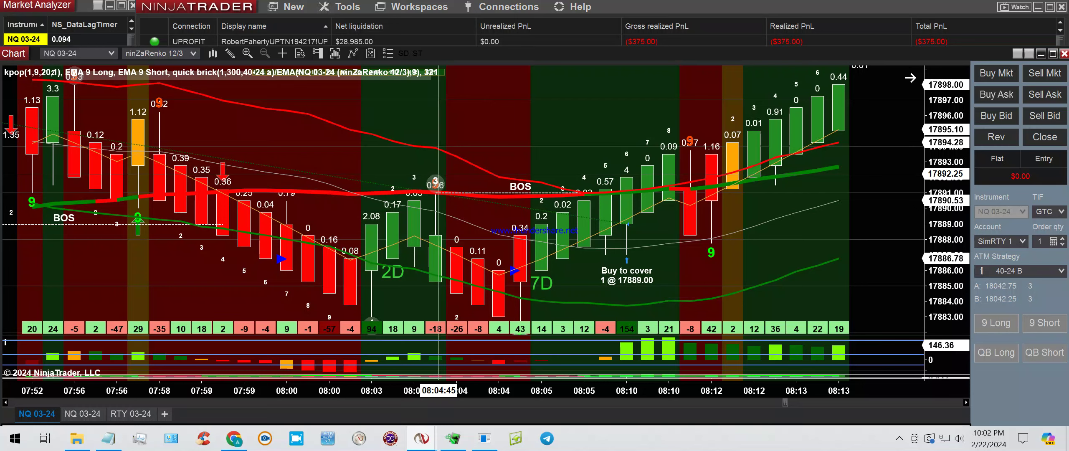
Step: Place a vertical line in the lower indicator panel at 08:10:02, through the bright green histogram bar under the 154 value
{"action": "left_click", "coordinate": [229, 53]}
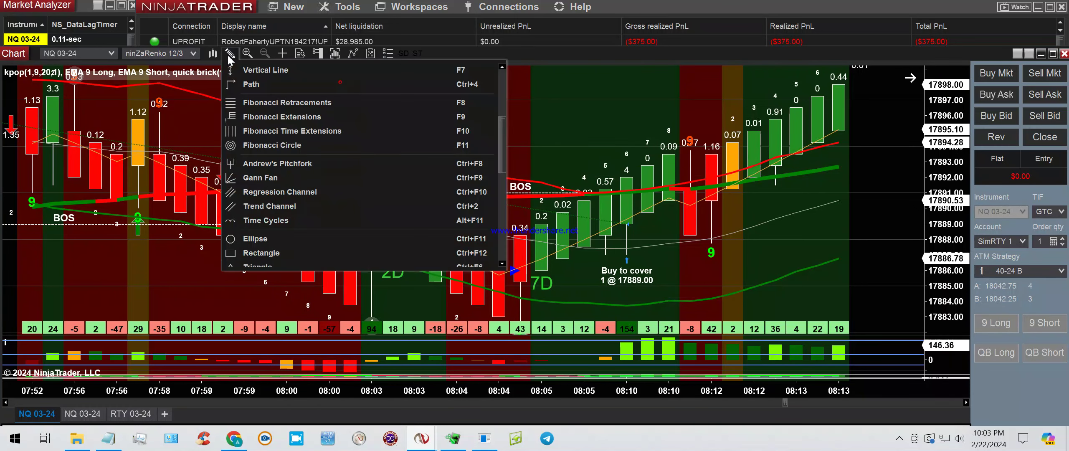
{"action": "left_click", "coordinate": [259, 69]}
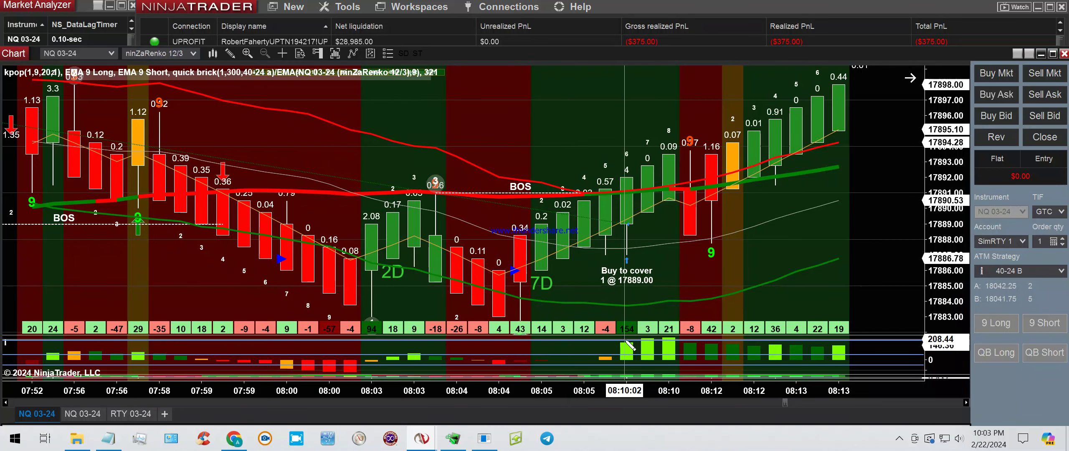
{"action": "left_click", "coordinate": [624, 351]}
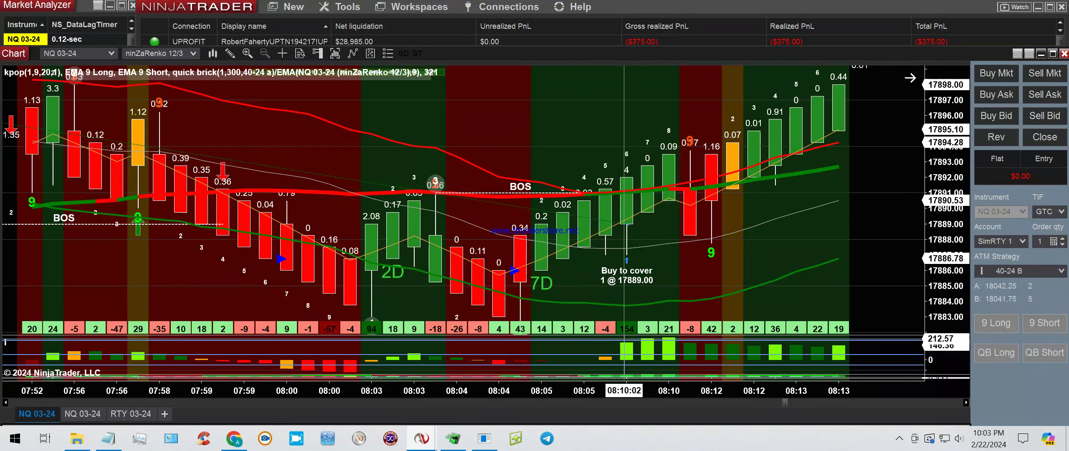
Step: Draw a tall rectangle over the red bars between 08:10 and 08:12, from about 17894.75 to about 17885.50, and dismiss the order error message
{"action": "left_click", "coordinate": [230, 53]}
{"action": "left_click", "coordinate": [258, 252]}
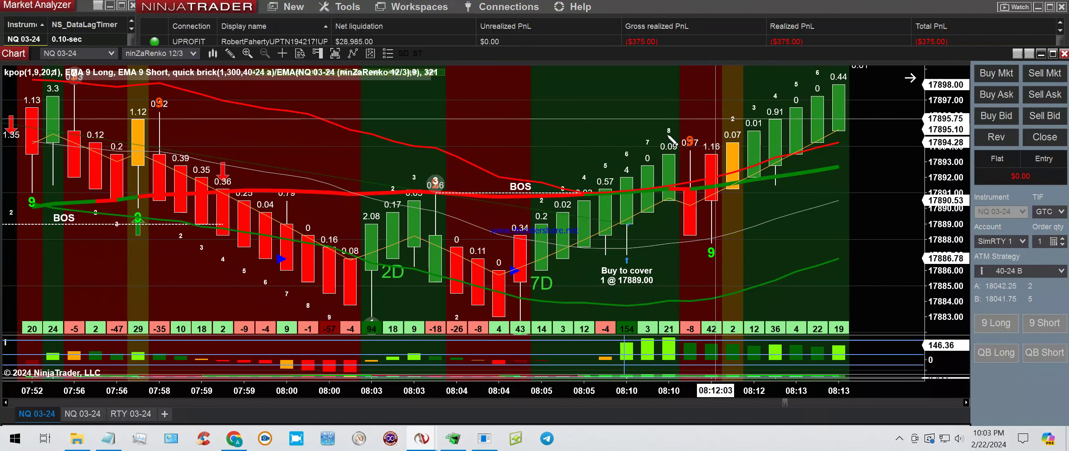
{"action": "left_click", "coordinate": [669, 134]}
{"action": "left_click", "coordinate": [733, 271]}
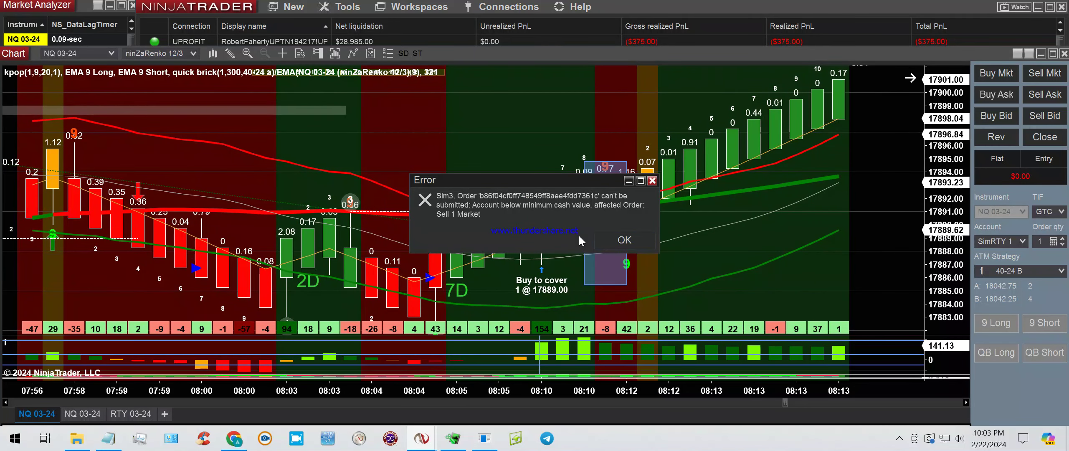
{"action": "left_click", "coordinate": [624, 240]}
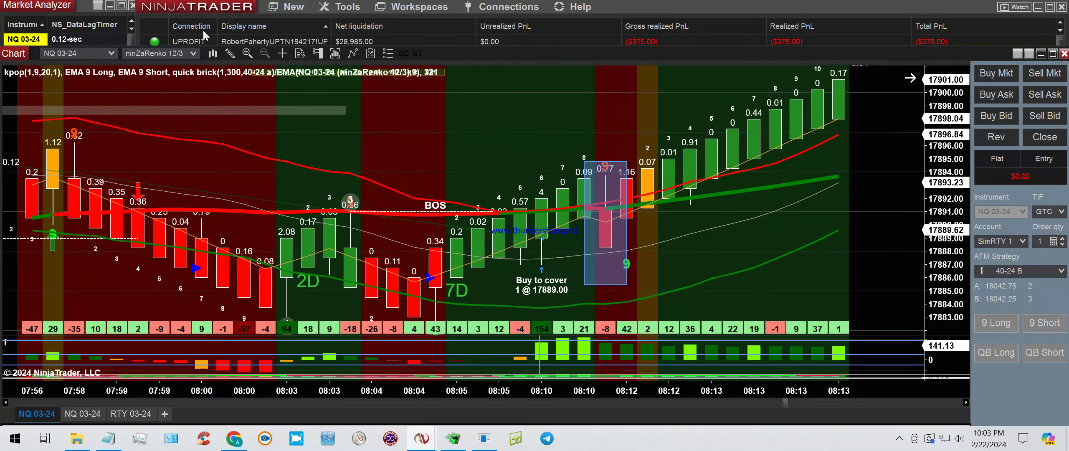
Step: Draw a wide rectangle from the 2D bar at 08:03:06 to 08:10:02, spanning about 17887.75 to 17885.75
{"action": "left_click", "coordinate": [229, 53]}
{"action": "left_click", "coordinate": [443, 384]}
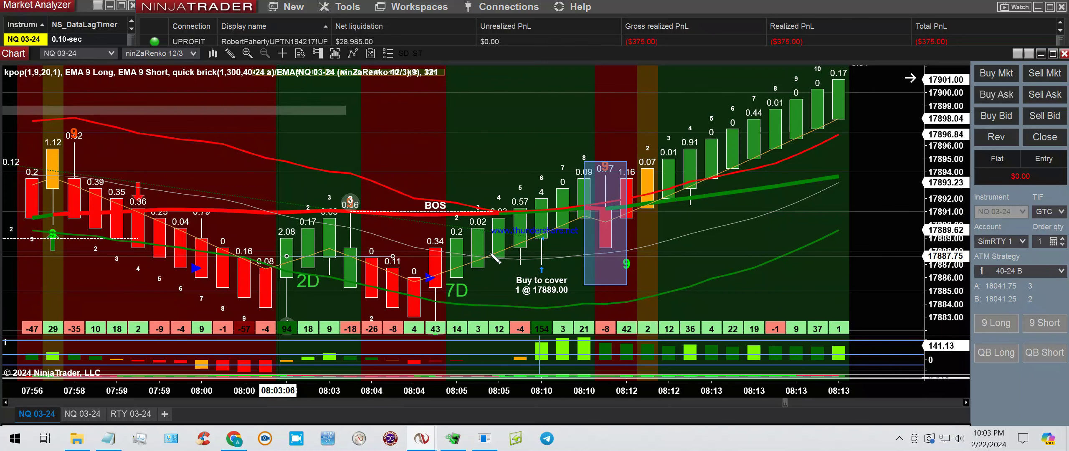
{"action": "left_click", "coordinate": [287, 252]}
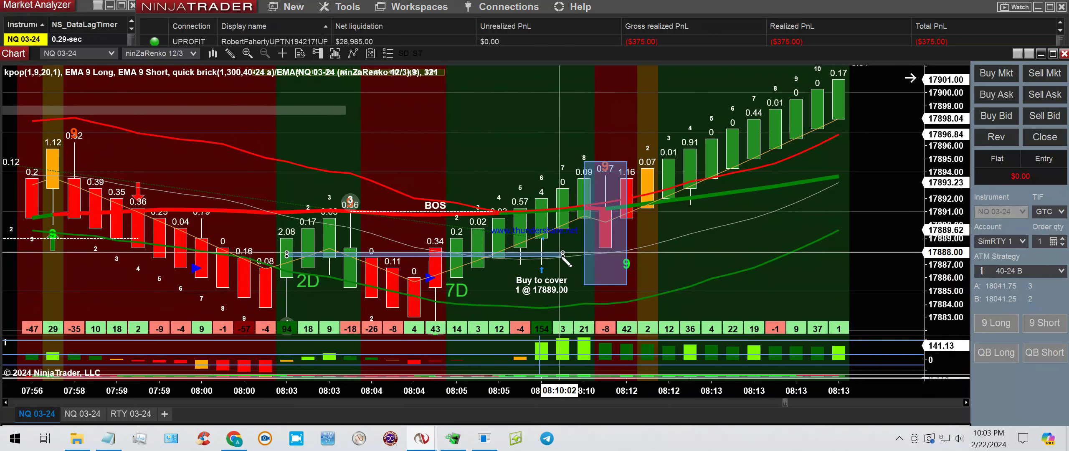
{"action": "left_click", "coordinate": [562, 281]}
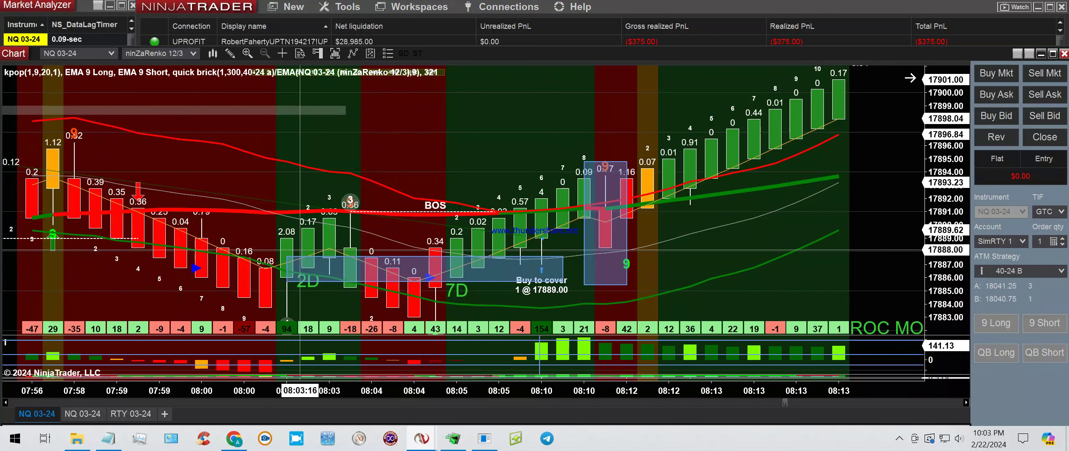
Step: Draw a small ellipse around the 154 value below the Buy to cover 1 @ 17889.00 label
{"action": "left_click", "coordinate": [229, 53]}
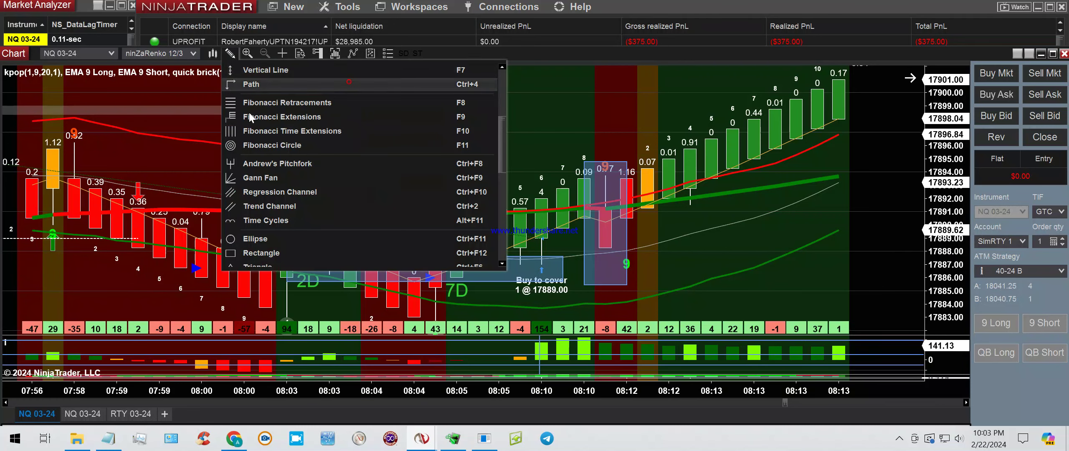
{"action": "left_click", "coordinate": [268, 238]}
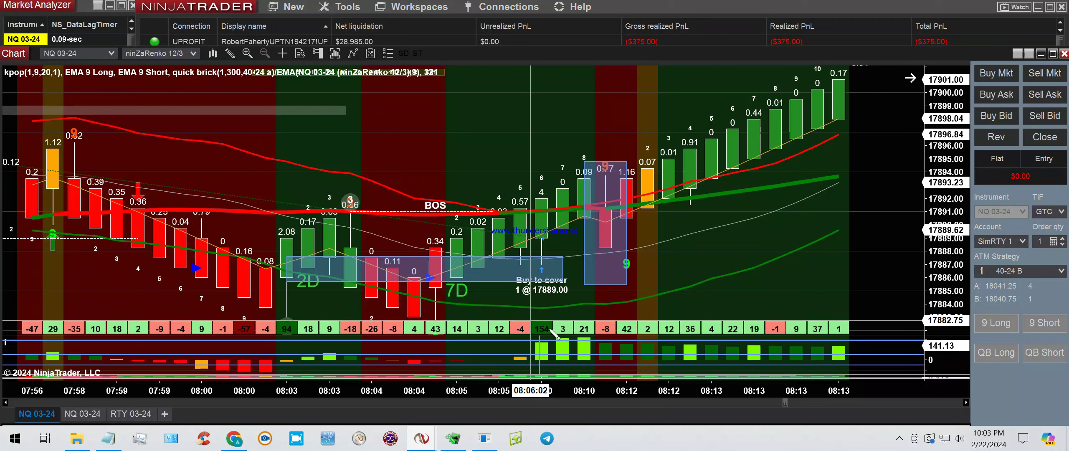
{"action": "left_click_drag", "start_coordinate": [519, 316], "coordinate": [563, 320]}
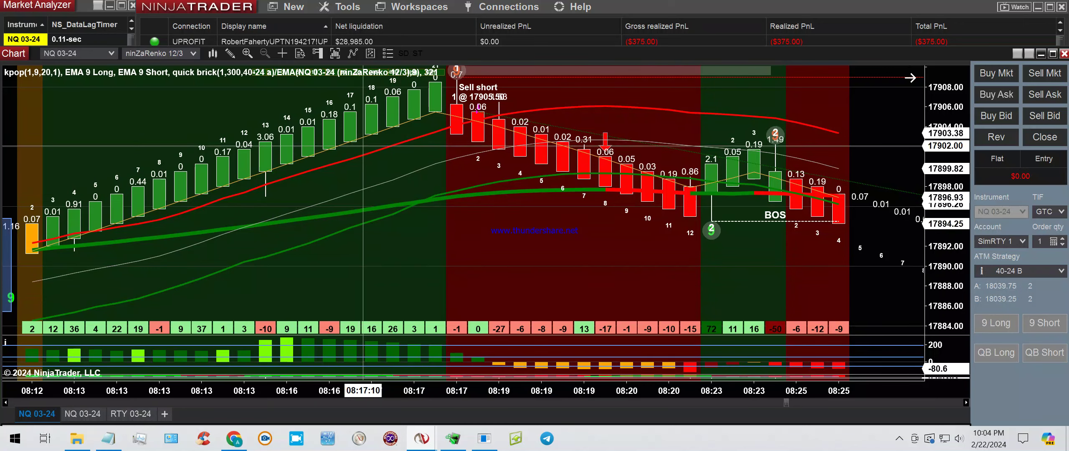
Step: Draw an ellipse around the Sell short label on the first red bars after the 08:17 peak
{"action": "left_click", "coordinate": [229, 53]}
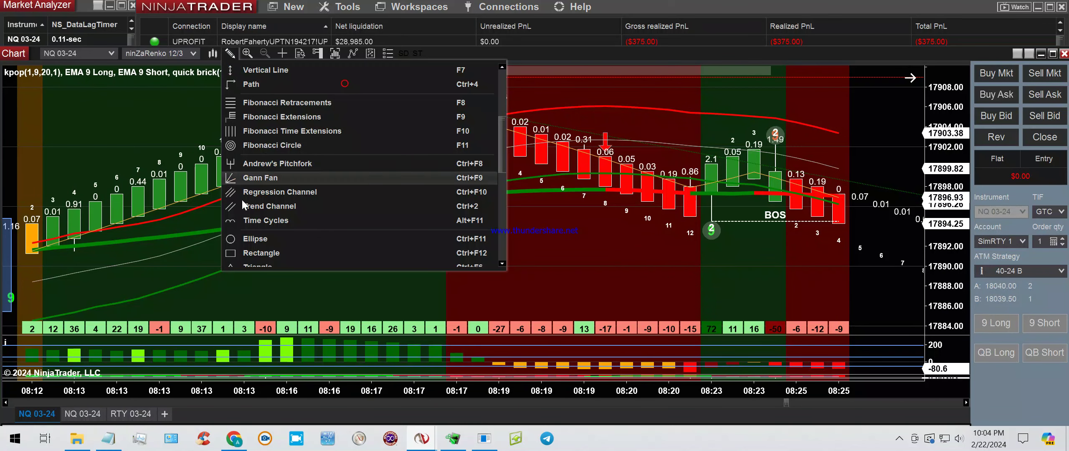
{"action": "left_click", "coordinate": [244, 239]}
{"action": "left_click_drag", "start_coordinate": [439, 78], "coordinate": [512, 113]}
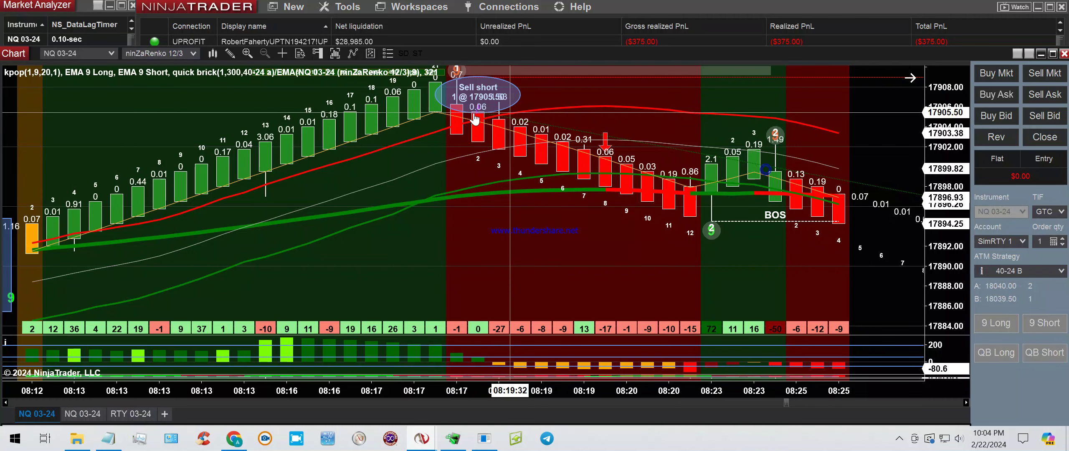
Step: Draw an ellipse around the bar tops below the circled 2 near 08:23 and dismiss the order error message
{"action": "left_click", "coordinate": [230, 53]}
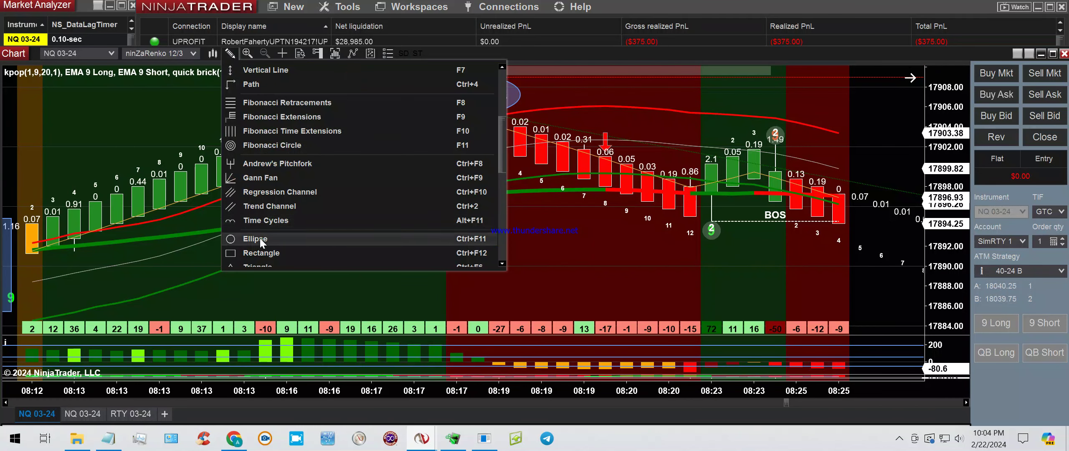
{"action": "left_click", "coordinate": [245, 238]}
{"action": "left_click_drag", "start_coordinate": [740, 127], "coordinate": [800, 167]}
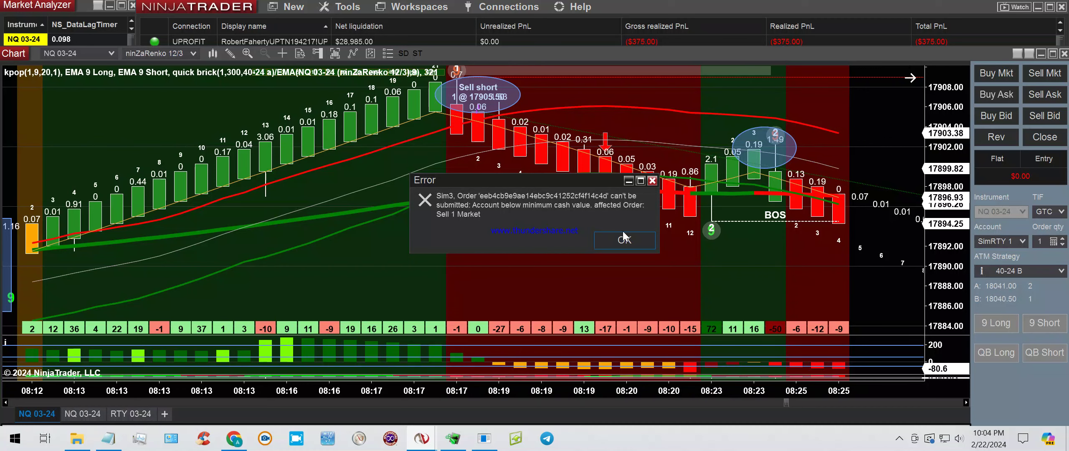
{"action": "left_click", "coordinate": [614, 242]}
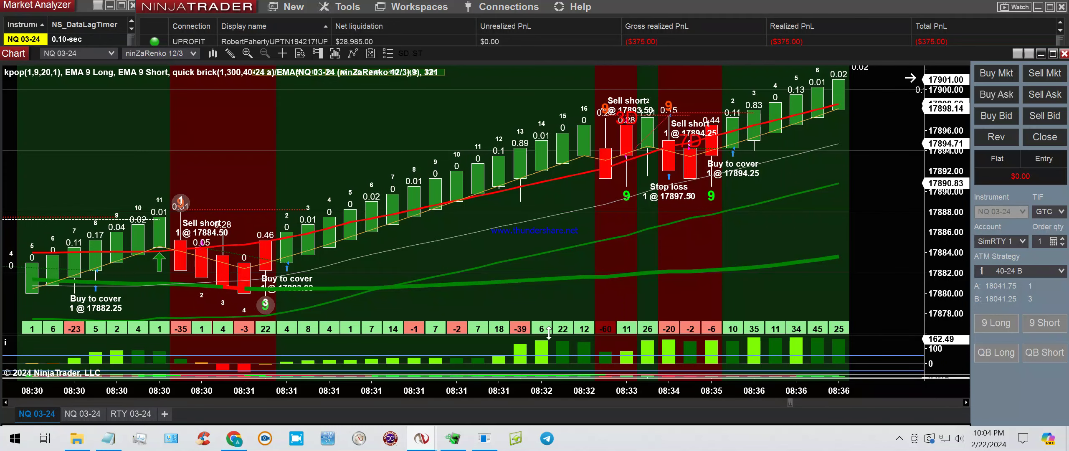
Step: Draw an ellipse around the Buy to cover label and red bar above the green 9 at 08:31:38
{"action": "scroll", "coordinate": [548, 332], "scroll_direction": "up", "scroll_amount": 5}
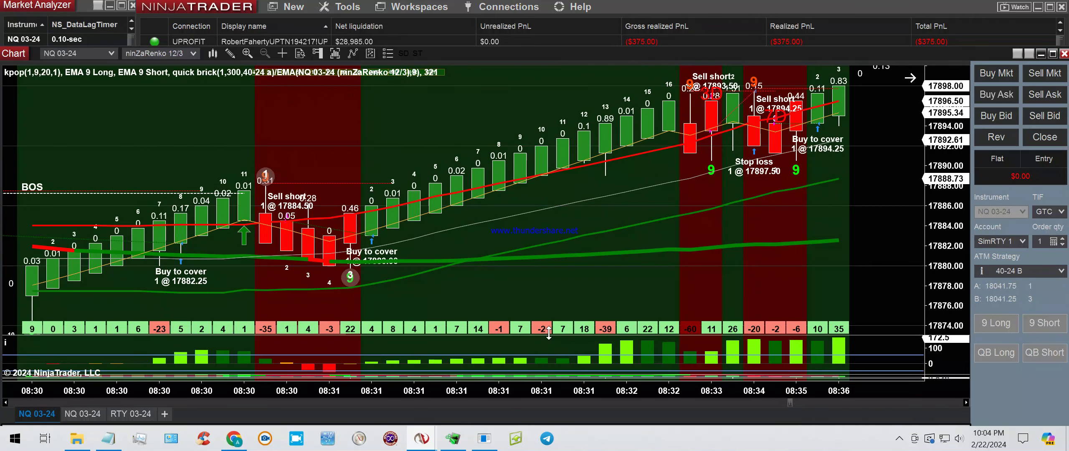
{"action": "scroll", "coordinate": [548, 333], "scroll_direction": "up", "scroll_amount": 2}
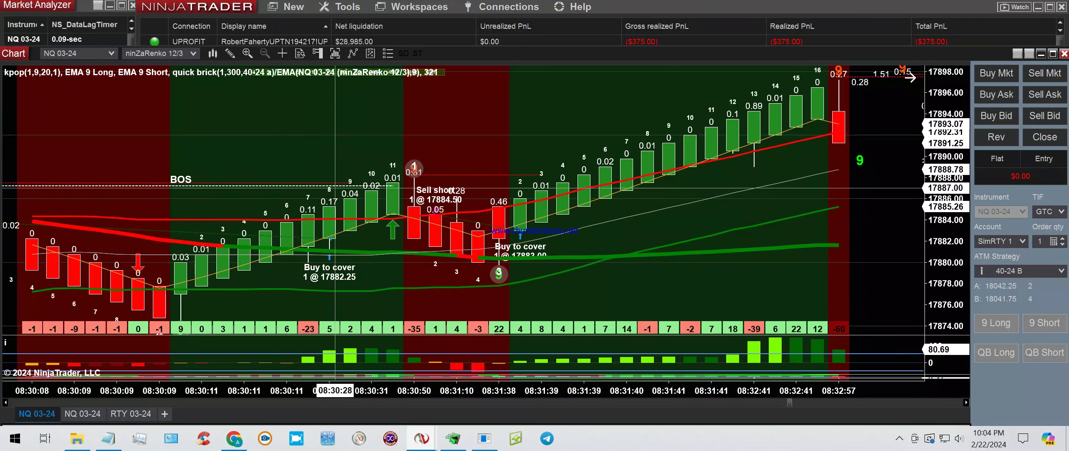
{"action": "left_click", "coordinate": [229, 54]}
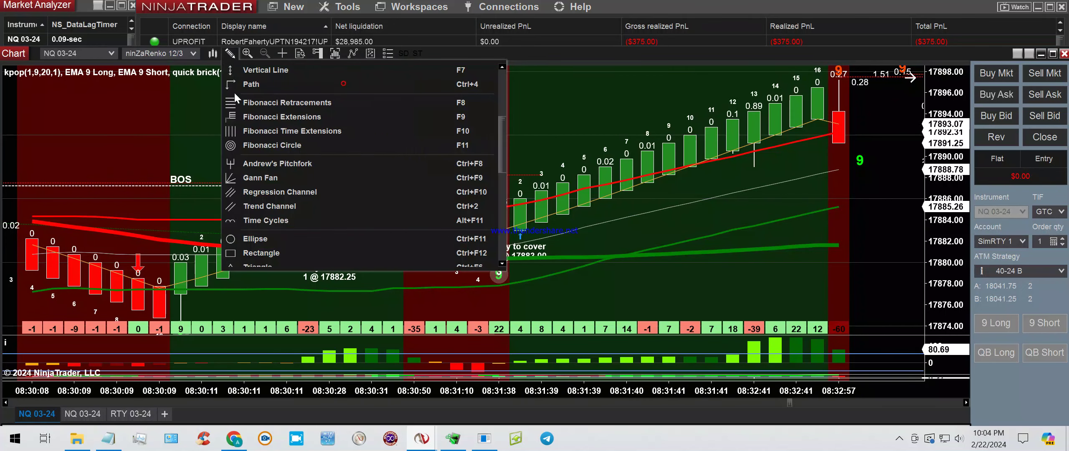
{"action": "left_click", "coordinate": [264, 238]}
{"action": "left_click", "coordinate": [478, 220]}
{"action": "left_click", "coordinate": [549, 268]}
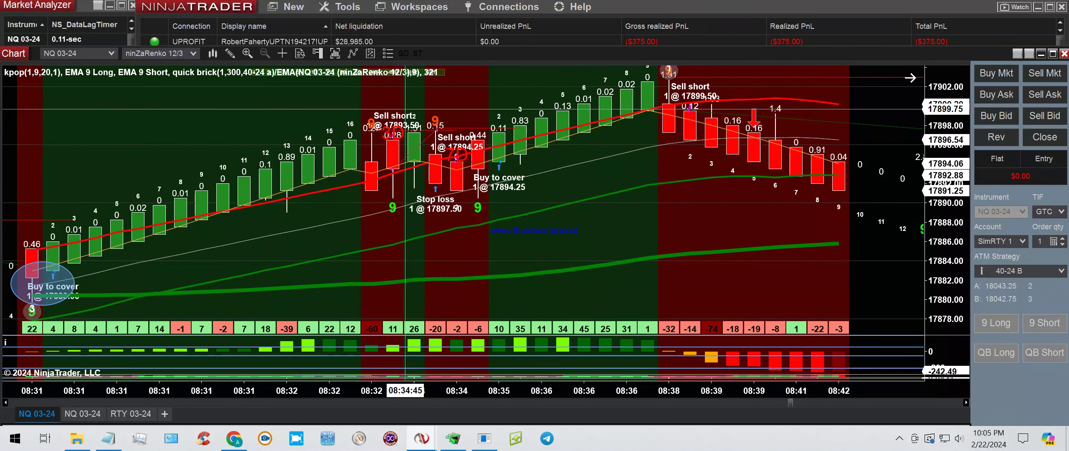
Step: Draw a wide ellipse enclosing the Stop loss 1 @ 17897.50 label and the green 9s on both sides of it
{"action": "left_click", "coordinate": [231, 52]}
{"action": "left_click", "coordinate": [256, 239]}
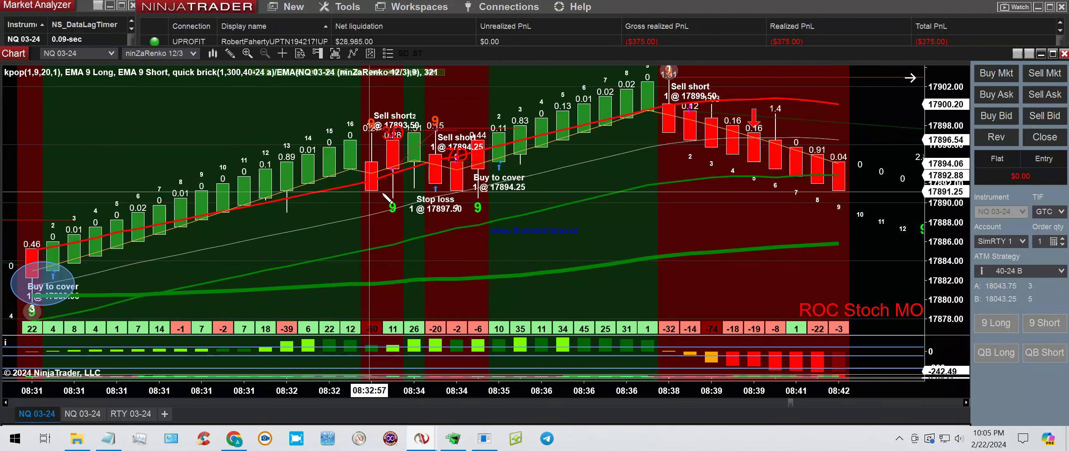
{"action": "left_click_drag", "start_coordinate": [372, 192], "coordinate": [520, 218]}
{"action": "left_click", "coordinate": [530, 220]}
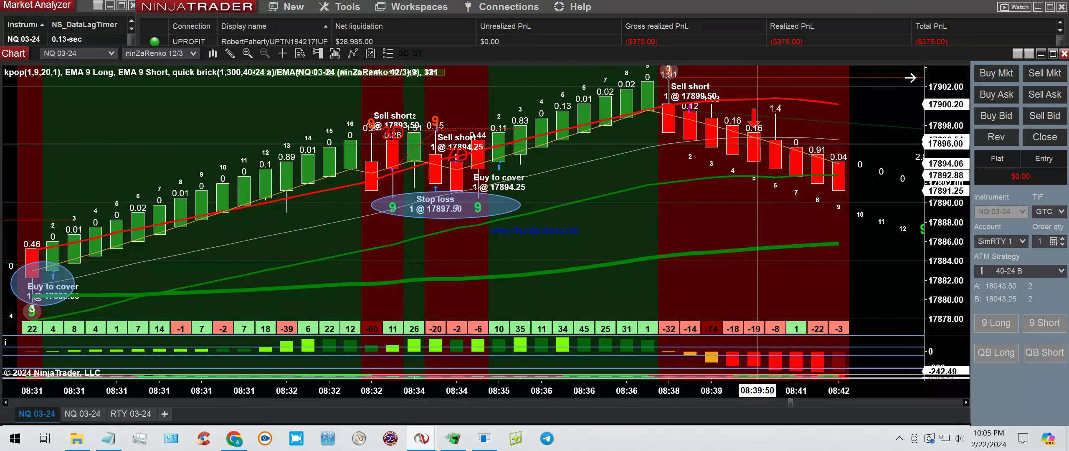
{"action": "left_click", "coordinate": [622, 240]}
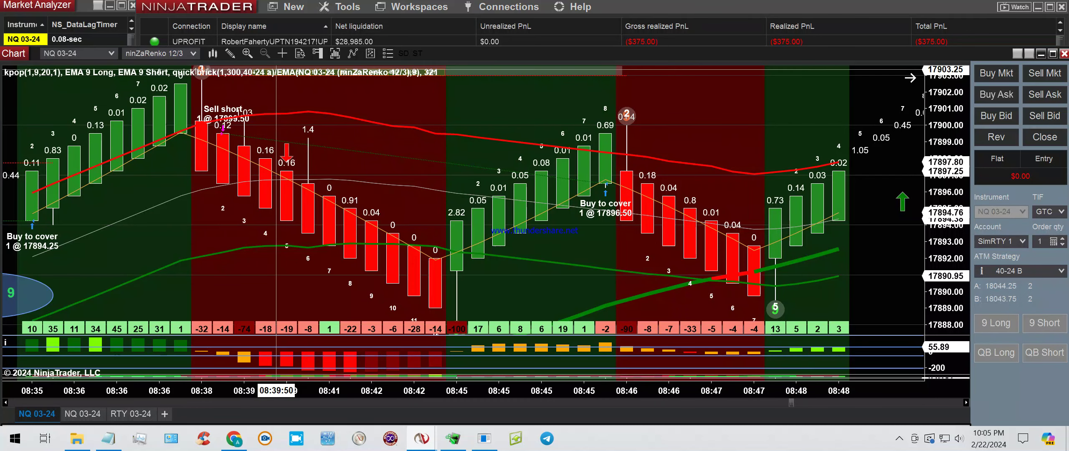
Step: Draw an ellipse over the low between the last red bar and the first green bar near 08:47, above the circled 5
{"action": "left_click", "coordinate": [230, 53]}
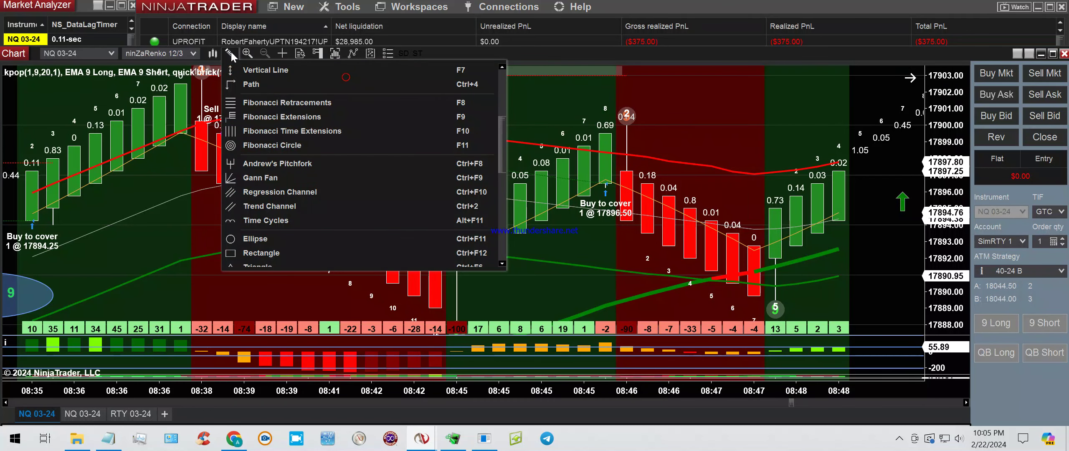
{"action": "left_click", "coordinate": [263, 238]}
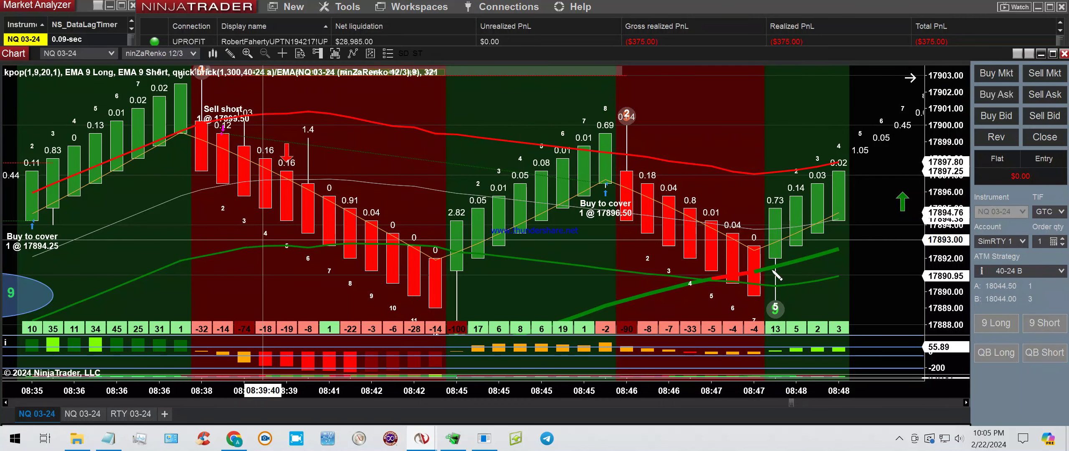
{"action": "left_click_drag", "start_coordinate": [733, 251], "coordinate": [816, 289]}
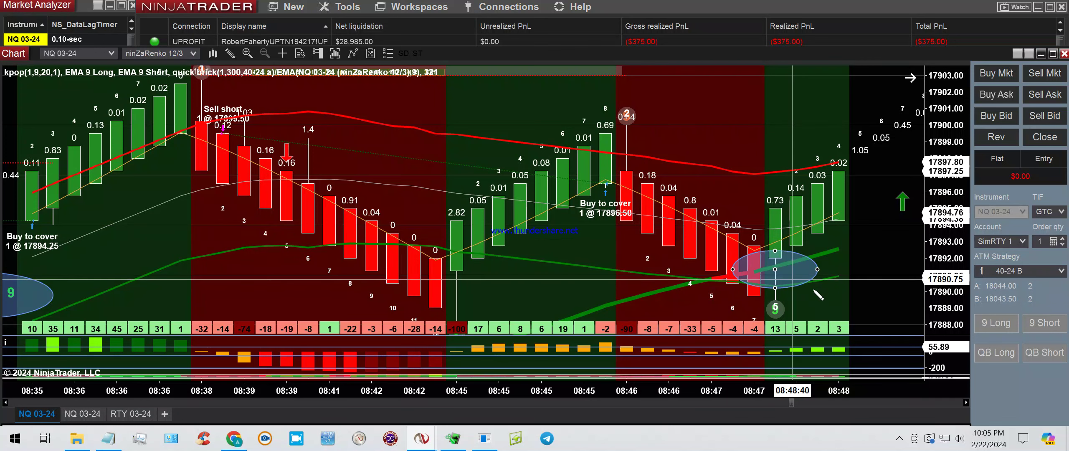
{"action": "left_click", "coordinate": [668, 218]}
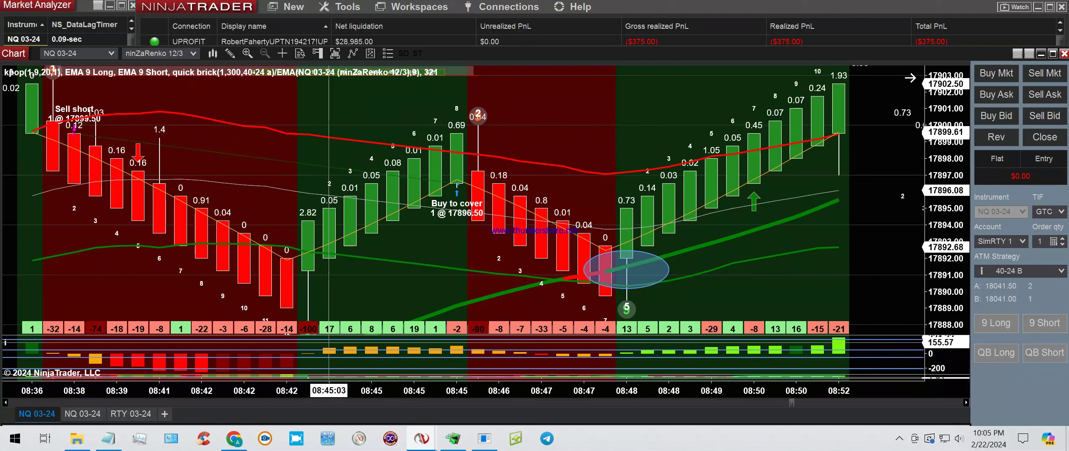
Step: Place a vertical line near 08:49, to the right of the circled 5
{"action": "left_click", "coordinate": [229, 53]}
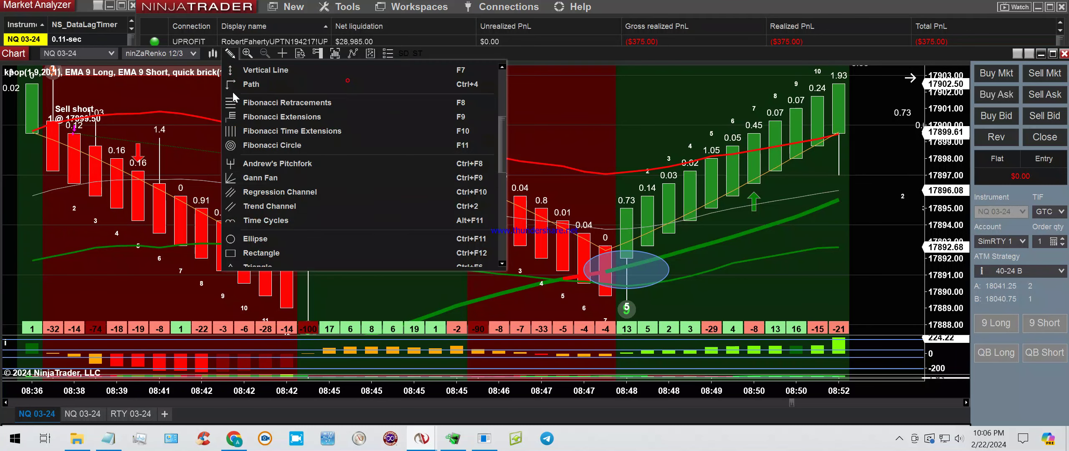
{"action": "scroll", "coordinate": [297, 154], "scroll_direction": "up", "scroll_amount": 3}
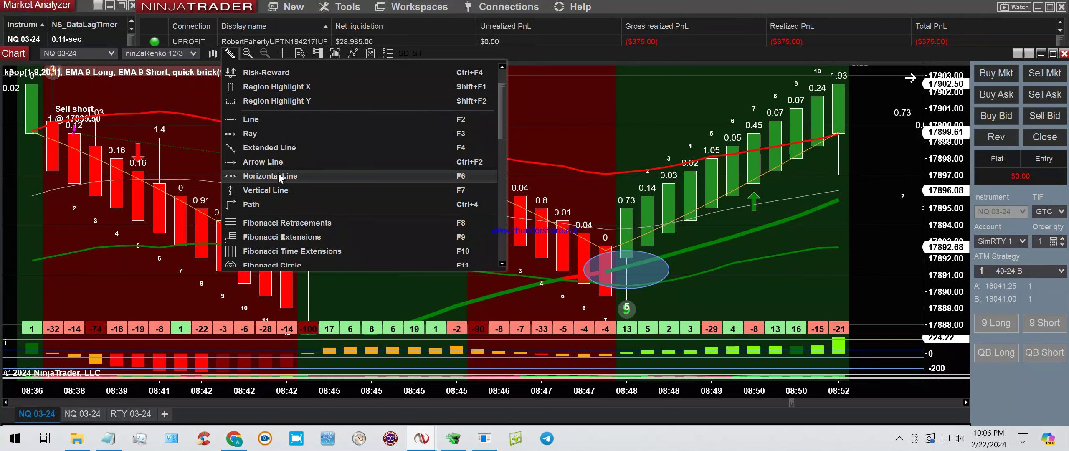
{"action": "left_click", "coordinate": [271, 190]}
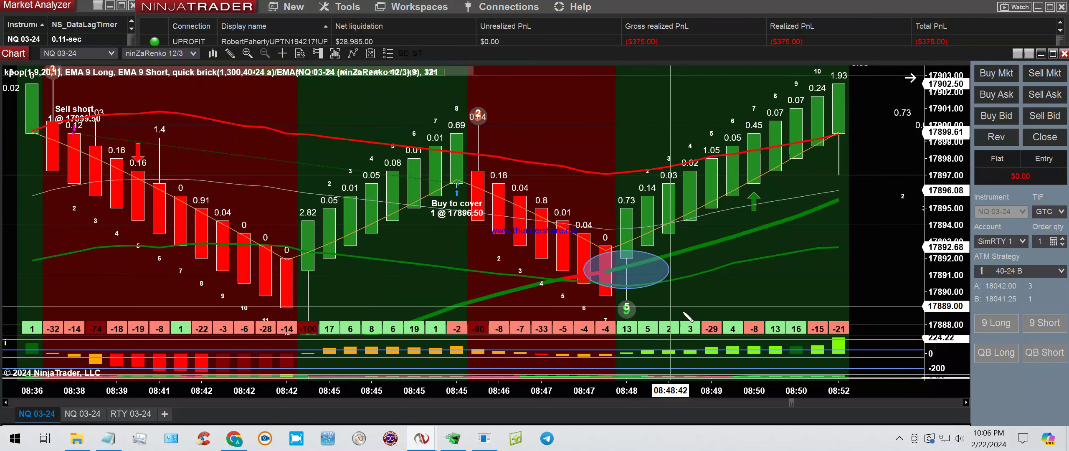
{"action": "left_click", "coordinate": [712, 320]}
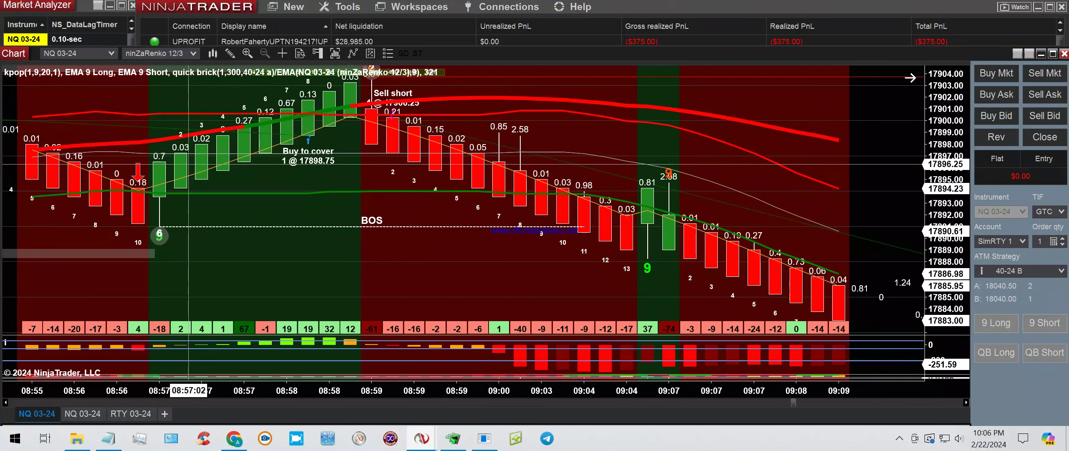
Step: Draw an ellipse over the swing high between the last green and first red bar near 08:59, at the Sell short label
{"action": "left_click", "coordinate": [229, 53]}
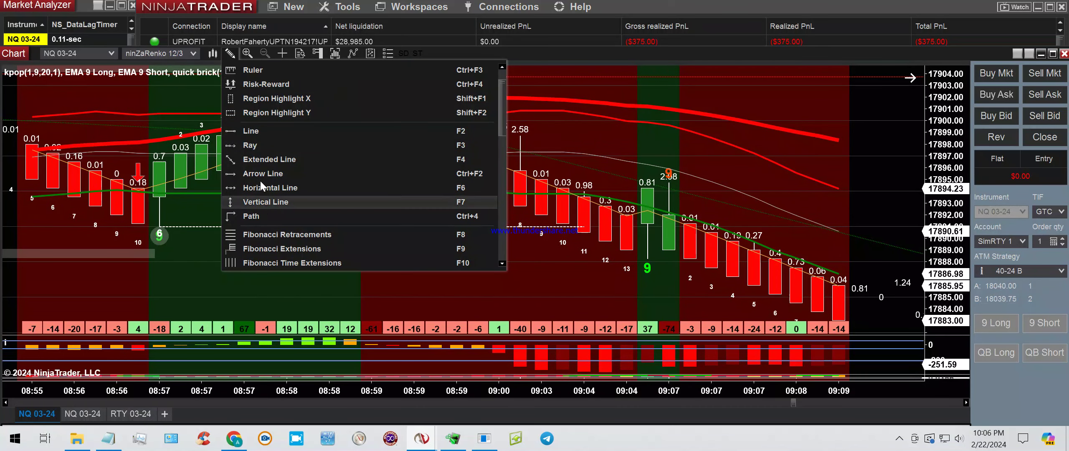
{"action": "scroll", "coordinate": [286, 175], "scroll_direction": "down", "scroll_amount": 4}
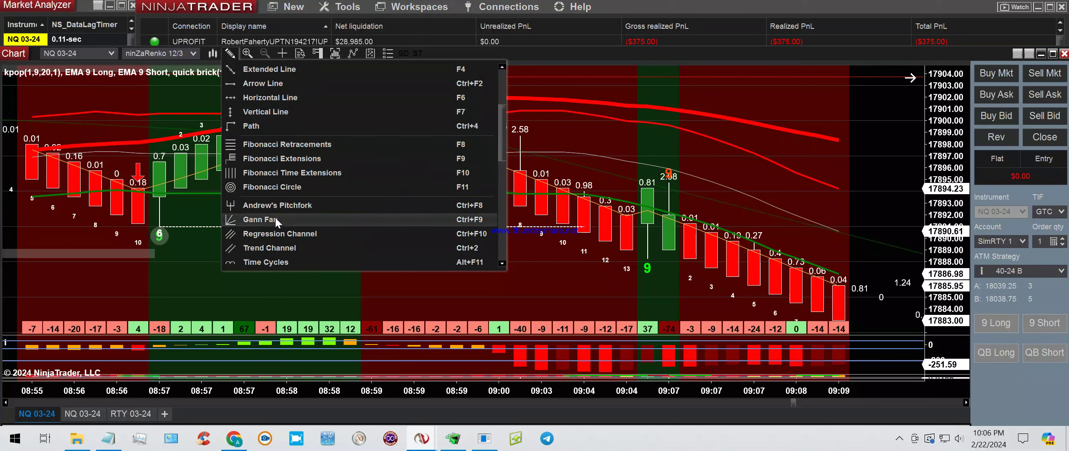
{"action": "left_click", "coordinate": [258, 249]}
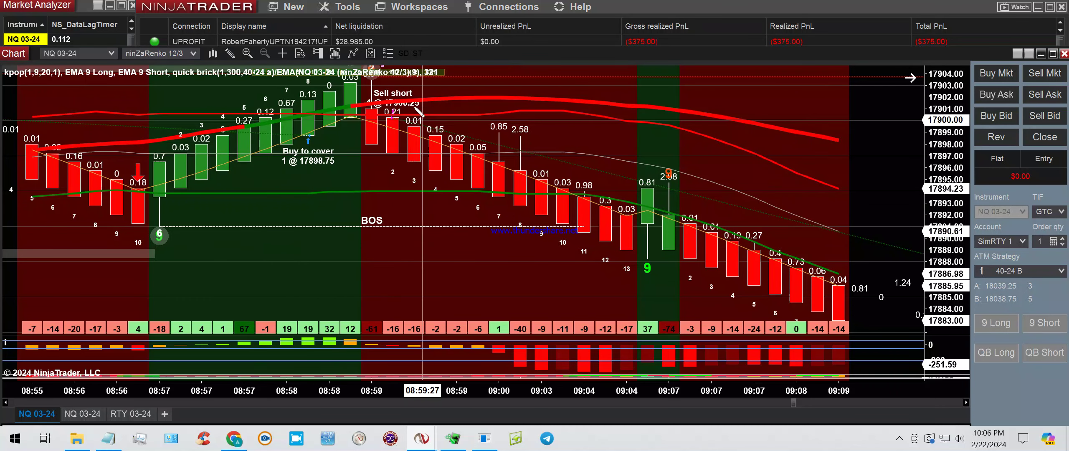
{"action": "left_click_drag", "start_coordinate": [330, 95], "coordinate": [414, 121]}
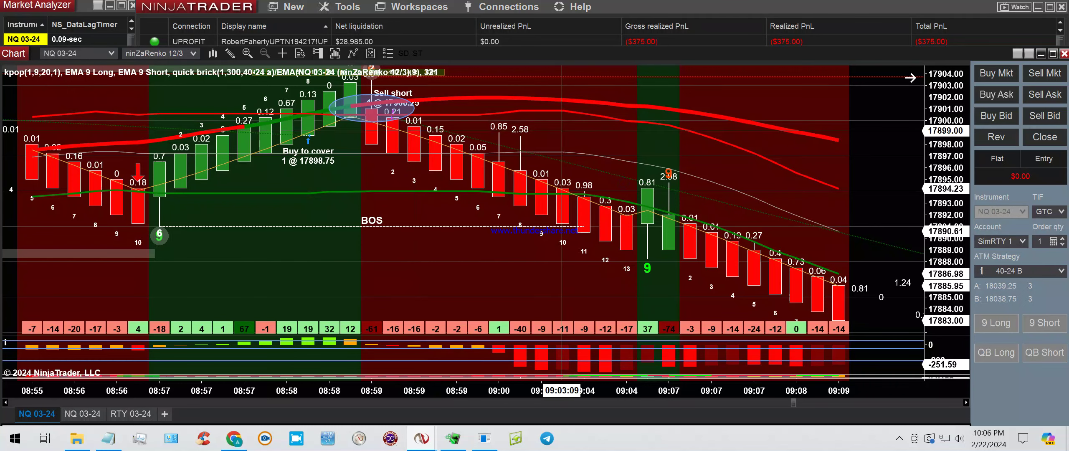
Step: Open the chart's indicator settings, dismiss the order error, and add the ATR indicator with period 14
{"action": "right_click", "coordinate": [546, 81]}
{"action": "left_click", "coordinate": [570, 93]}
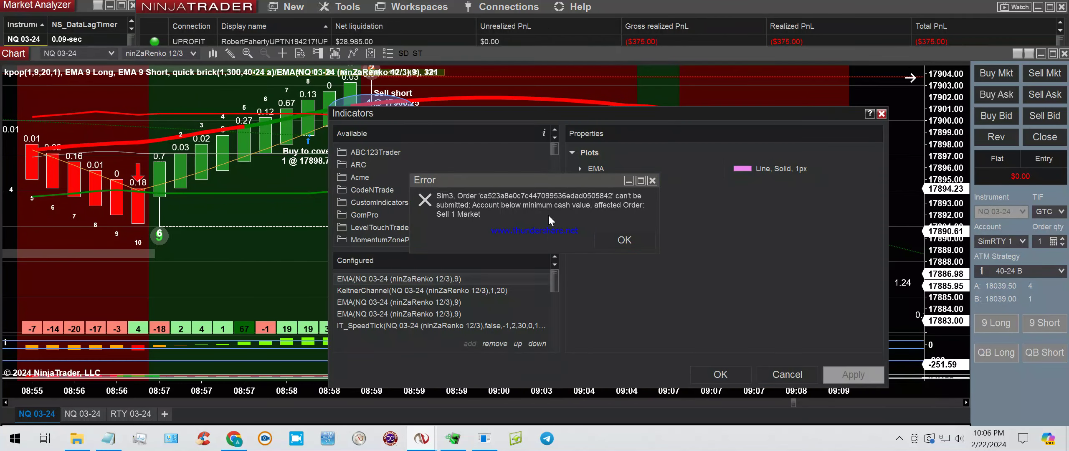
{"action": "left_click", "coordinate": [618, 241]}
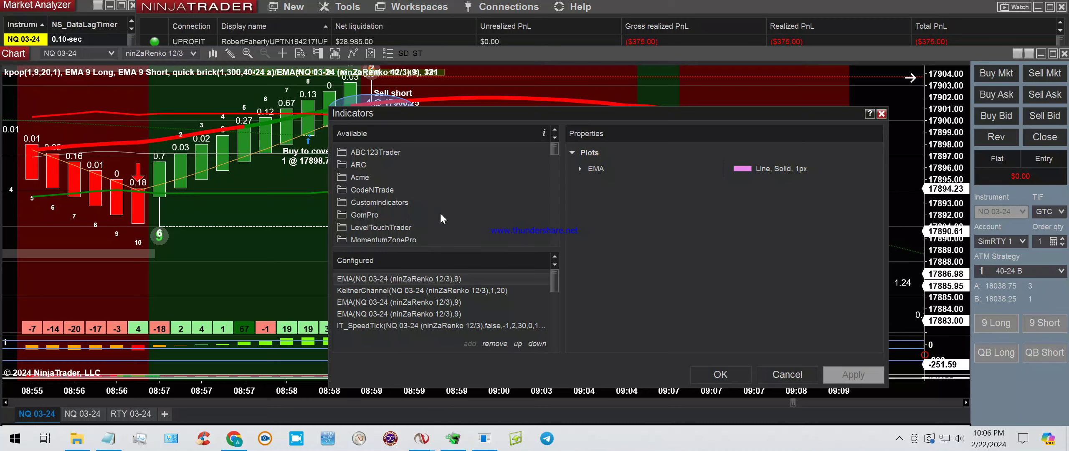
{"action": "scroll", "coordinate": [405, 211], "scroll_direction": "down", "scroll_amount": 5}
{"action": "scroll", "coordinate": [403, 209], "scroll_direction": "down", "scroll_amount": 8}
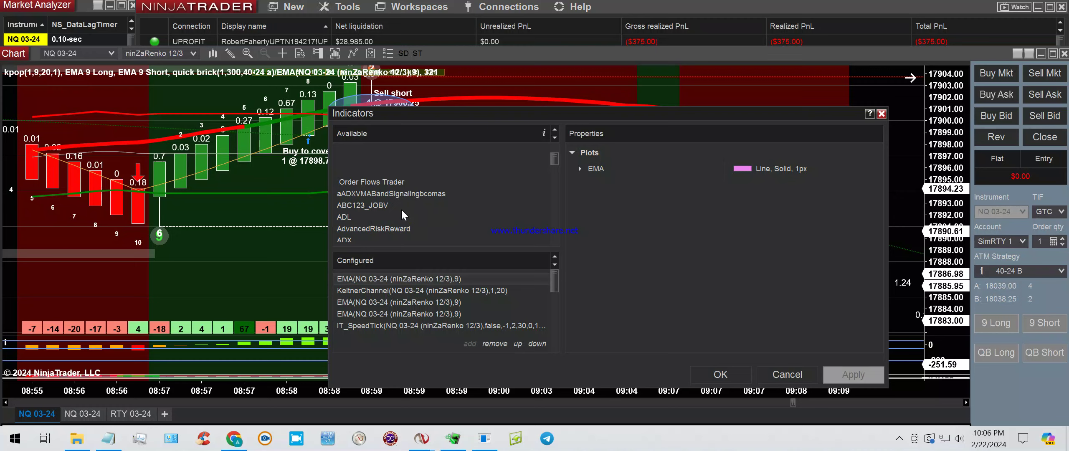
{"action": "scroll", "coordinate": [401, 215], "scroll_direction": "down", "scroll_amount": 1}
{"action": "scroll", "coordinate": [401, 212], "scroll_direction": "down", "scroll_amount": 1}
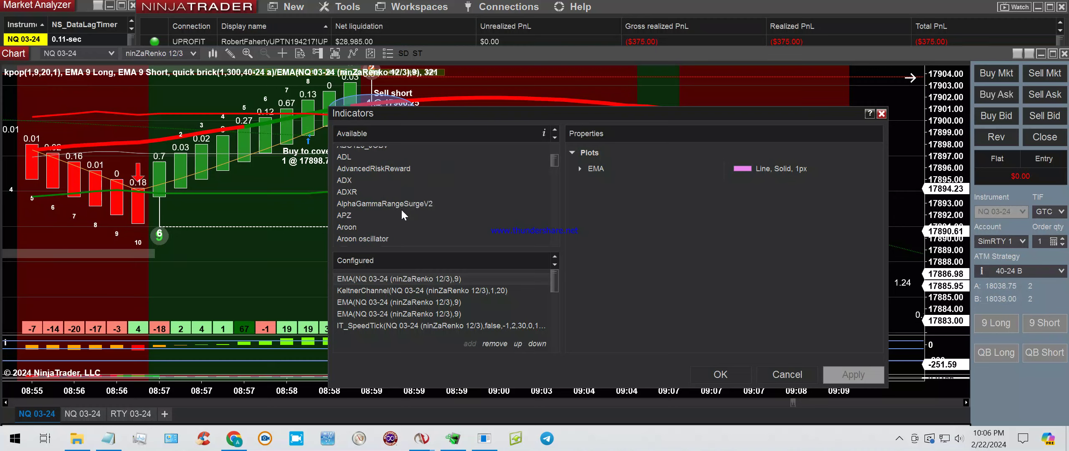
{"action": "scroll", "coordinate": [402, 213], "scroll_direction": "down", "scroll_amount": 3}
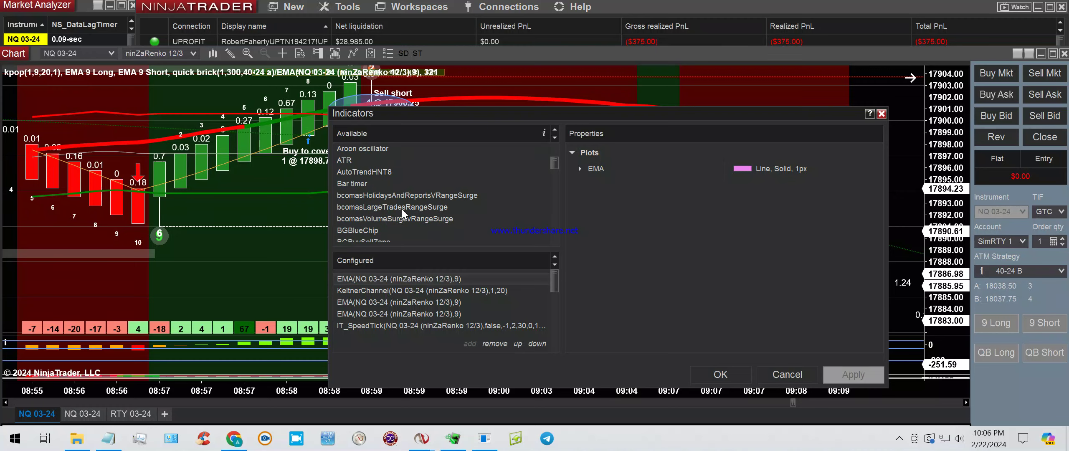
{"action": "left_click", "coordinate": [342, 159]}
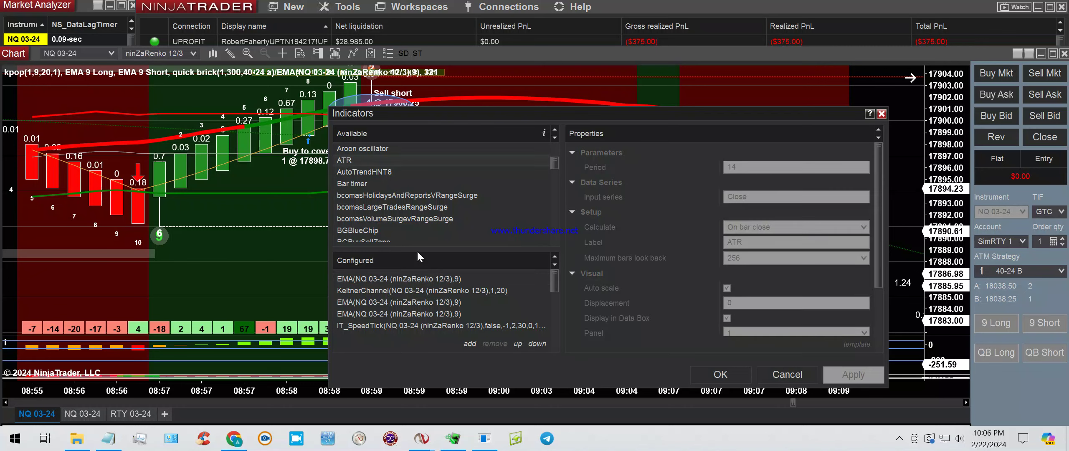
{"action": "left_click", "coordinate": [469, 343]}
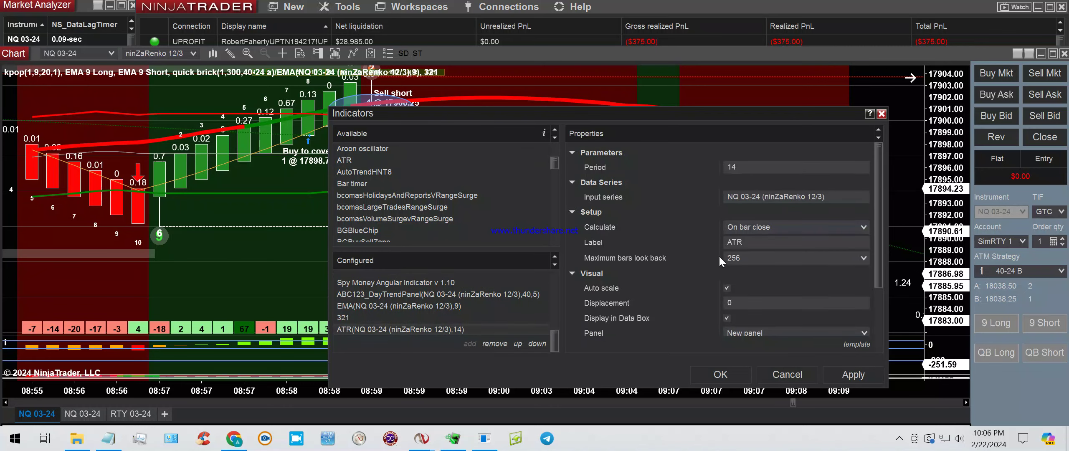
Step: Assign the ATR indicator to panel 1, apply it to the chart, and dismiss the order error
{"action": "left_click_drag", "start_coordinate": [880, 226], "coordinate": [865, 334]}
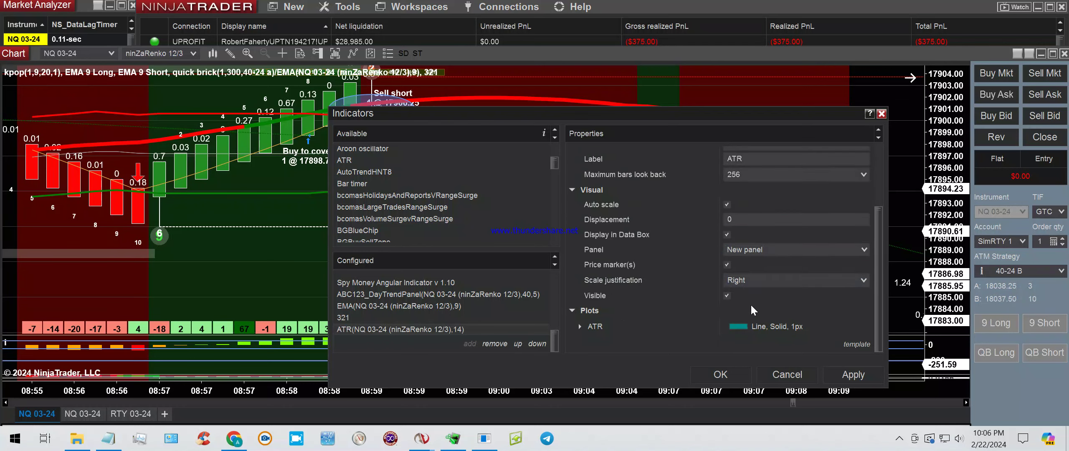
{"action": "left_click", "coordinate": [750, 249]}
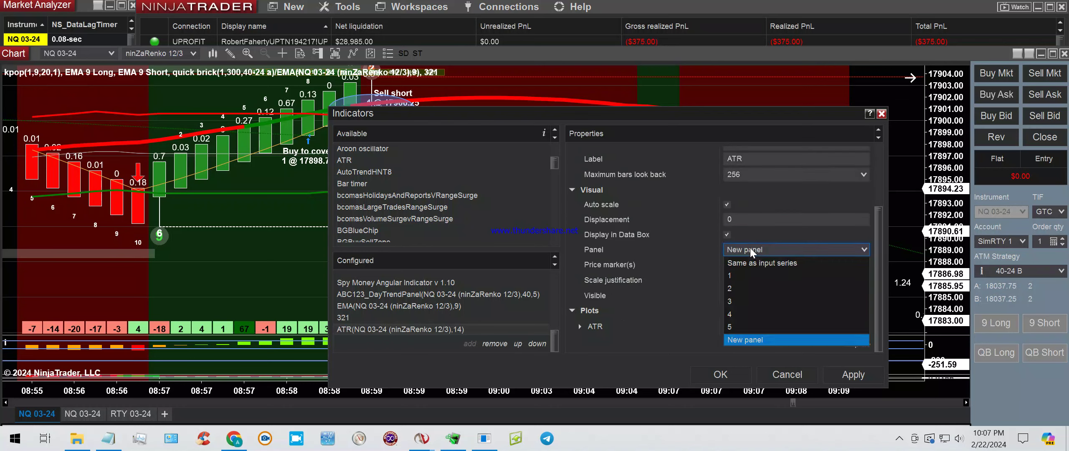
{"action": "left_click", "coordinate": [740, 274]}
{"action": "left_click", "coordinate": [850, 379]}
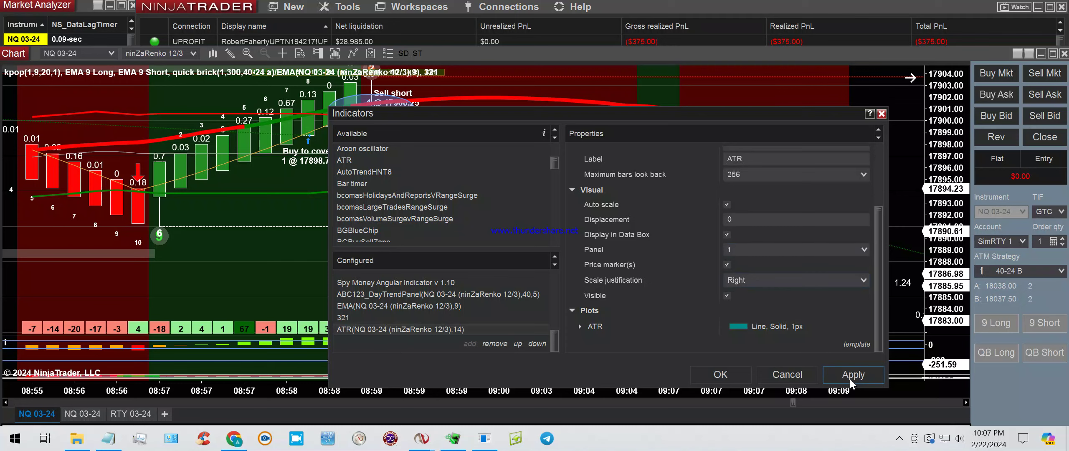
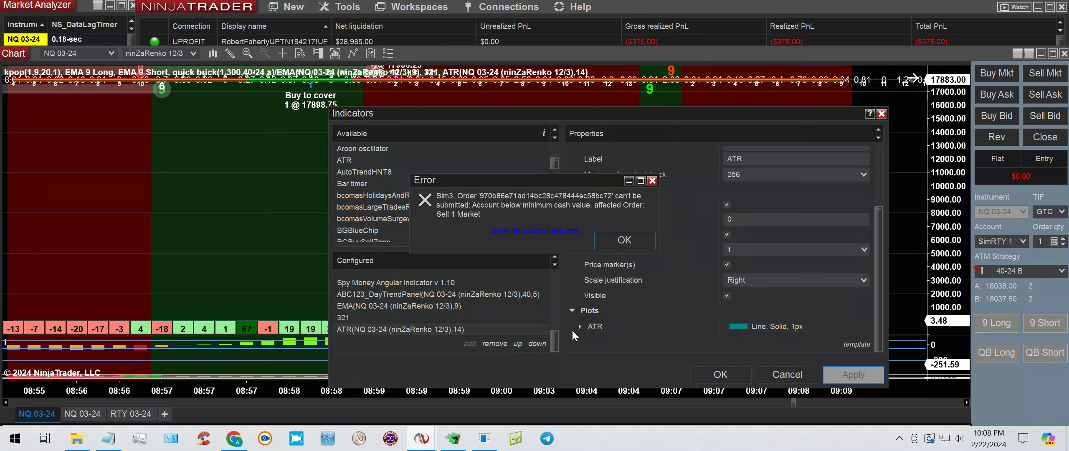
{"action": "key", "text": "Return"}
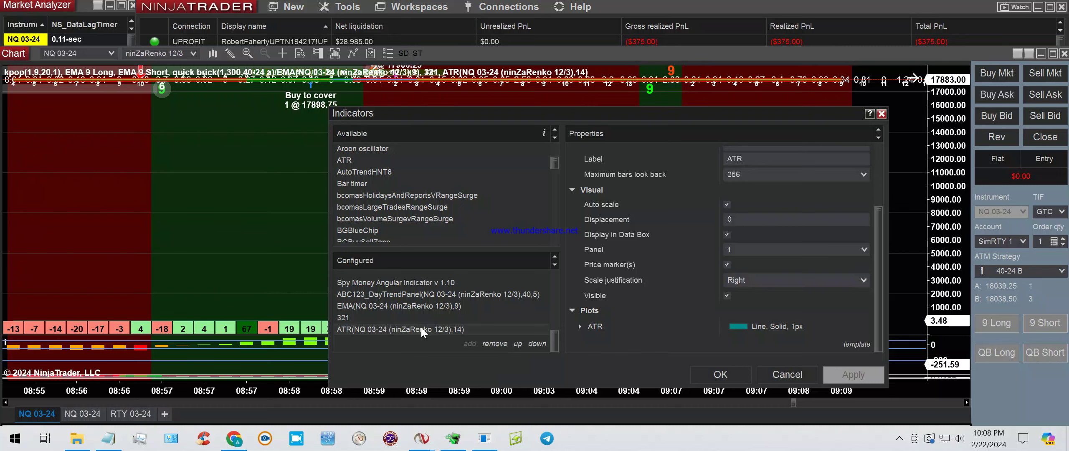
Step: Remove the ATR indicator from the chart, apply the change, and close the indicator settings and order errors
{"action": "left_click", "coordinate": [496, 345]}
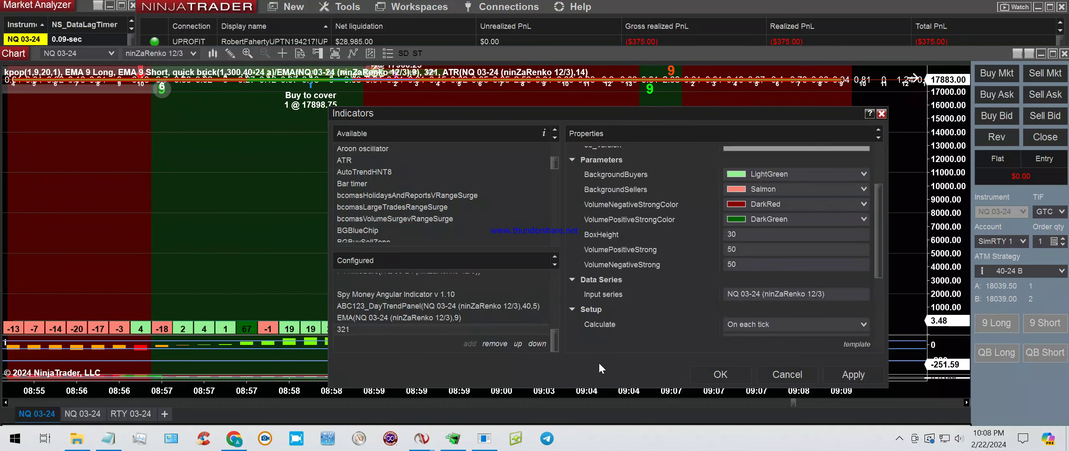
{"action": "left_click", "coordinate": [863, 377]}
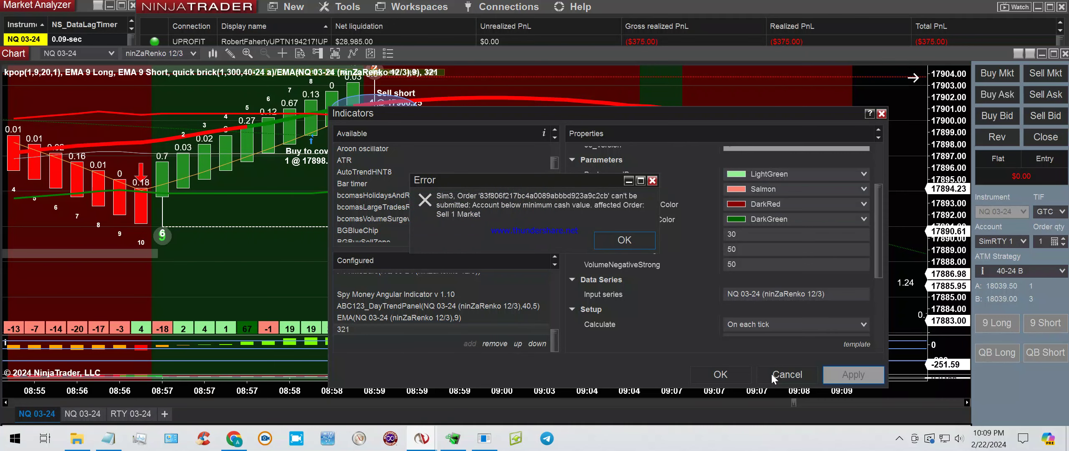
{"action": "left_click", "coordinate": [628, 244]}
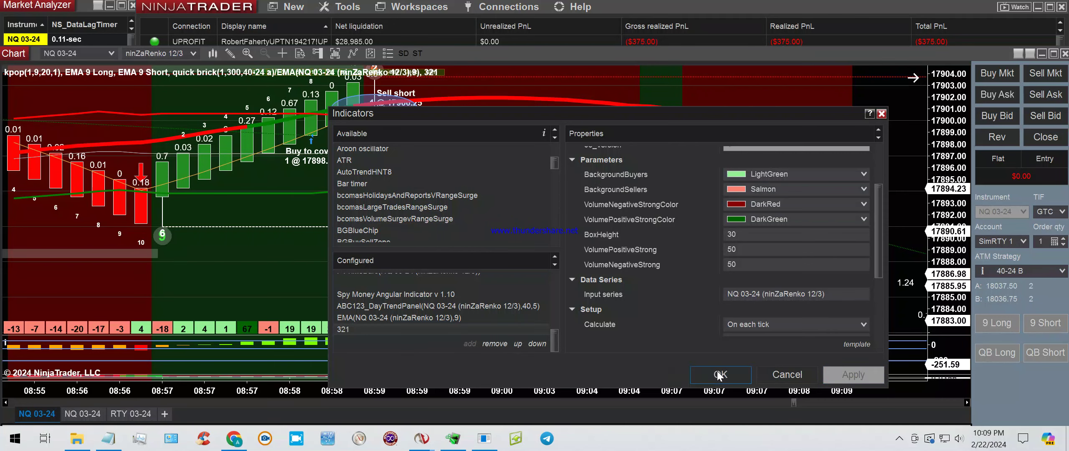
{"action": "left_click", "coordinate": [719, 375]}
{"action": "left_click", "coordinate": [624, 242]}
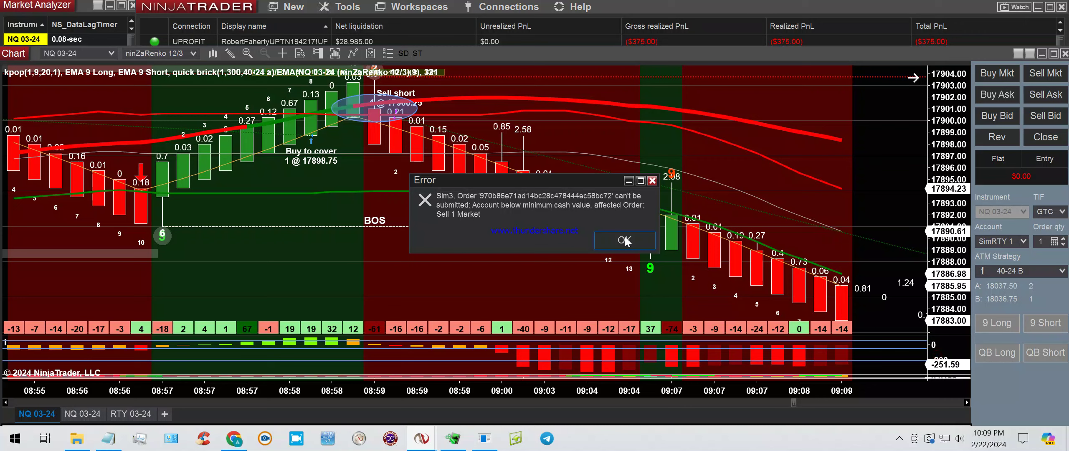
{"action": "left_click", "coordinate": [624, 240]}
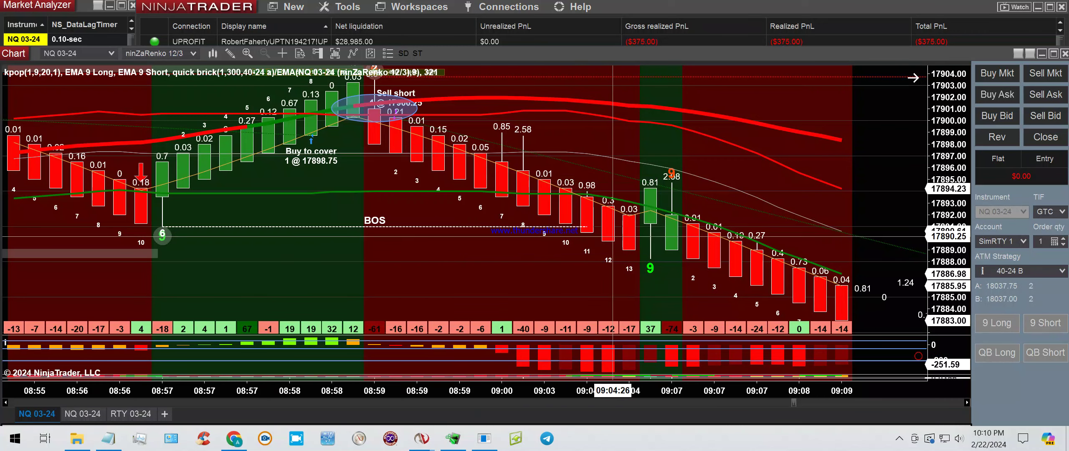
Step: Draw an ellipse around the two green bars between the red and green 9s near 09:05
{"action": "left_click", "coordinate": [964, 404]}
{"action": "left_click", "coordinate": [965, 404]}
{"action": "left_click", "coordinate": [964, 404]}
{"action": "left_click", "coordinate": [964, 404]}
{"action": "left_click", "coordinate": [964, 404]}
{"action": "left_click", "coordinate": [964, 404]}
{"action": "left_click", "coordinate": [964, 405]}
{"action": "left_click", "coordinate": [964, 404]}
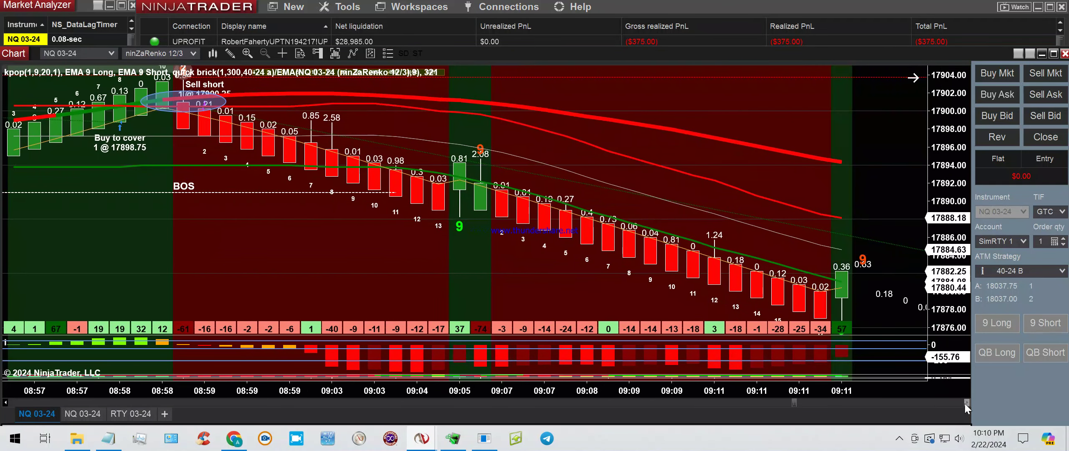
{"action": "left_click", "coordinate": [964, 404]}
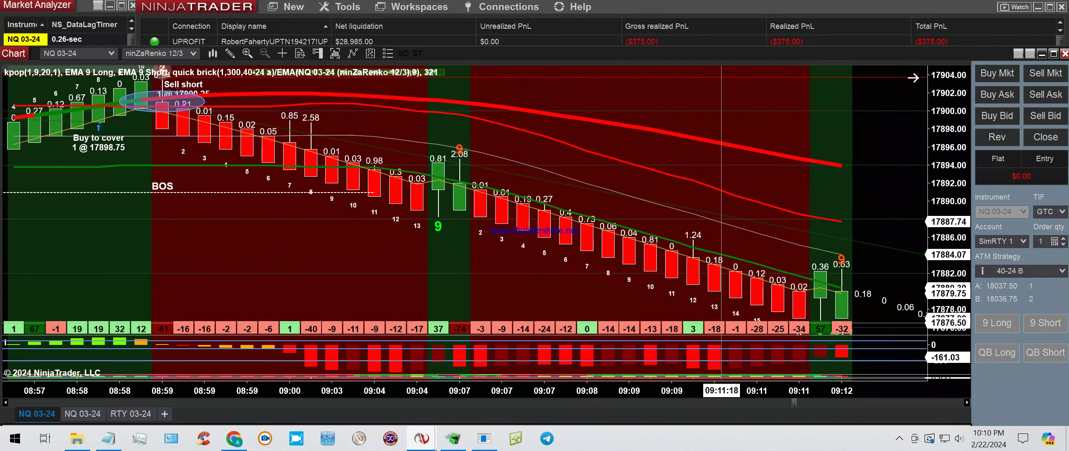
{"action": "left_click", "coordinate": [231, 55]}
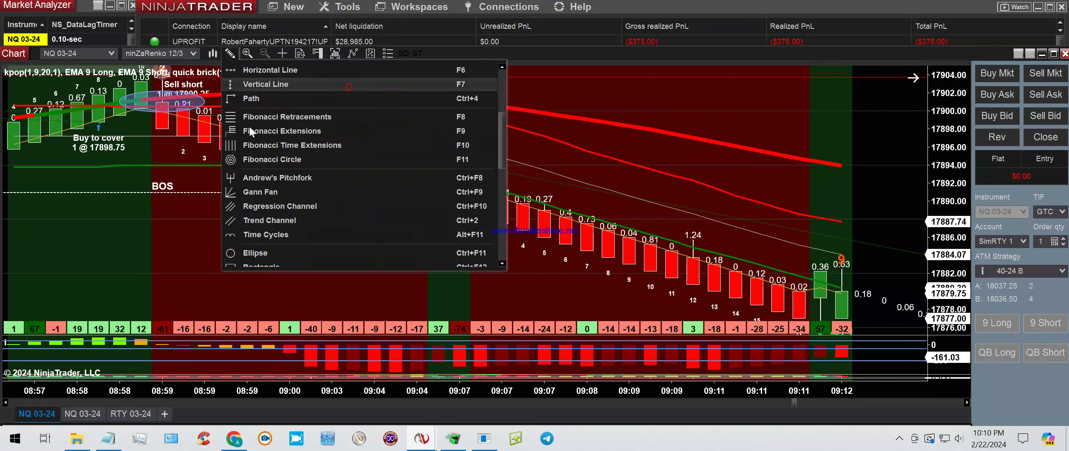
{"action": "scroll", "coordinate": [256, 205], "scroll_direction": "down", "scroll_amount": 3}
{"action": "left_click", "coordinate": [254, 206]}
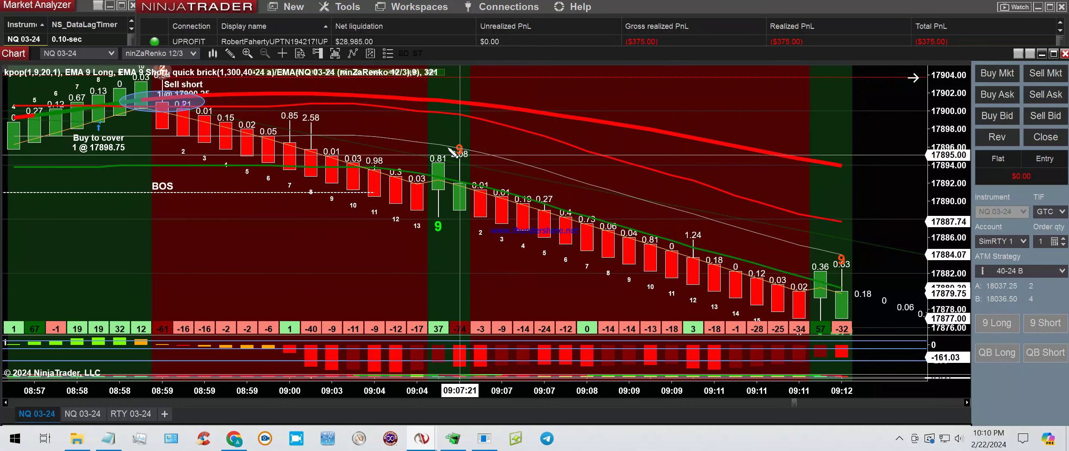
{"action": "mouse_move", "coordinate": [416, 144]}
{"action": "left_mouse_down"}
{"action": "mouse_move", "coordinate": [454, 155]}
{"action": "mouse_move", "coordinate": [465, 229]}
{"action": "left_mouse_up"}
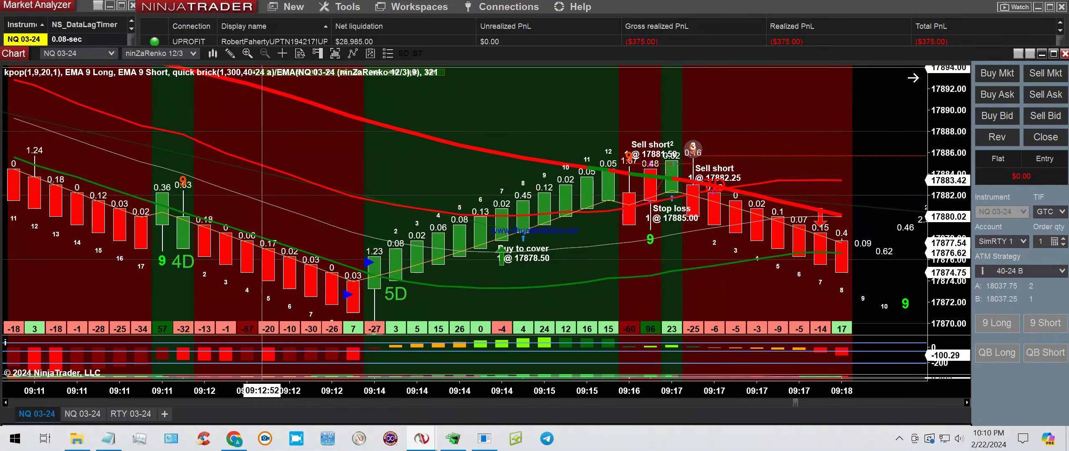
Step: Draw a wide ellipse over the bar tops around the upper Sell short label and circled 3 near 09:16, and dismiss the order error
{"action": "left_click", "coordinate": [230, 54]}
{"action": "left_click", "coordinate": [268, 193]}
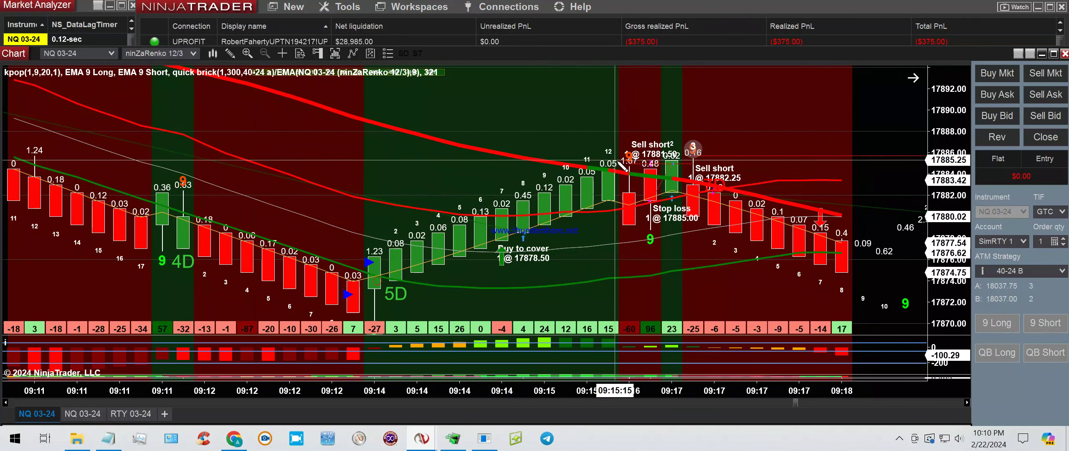
{"action": "left_click_drag", "start_coordinate": [566, 140], "coordinate": [785, 179]}
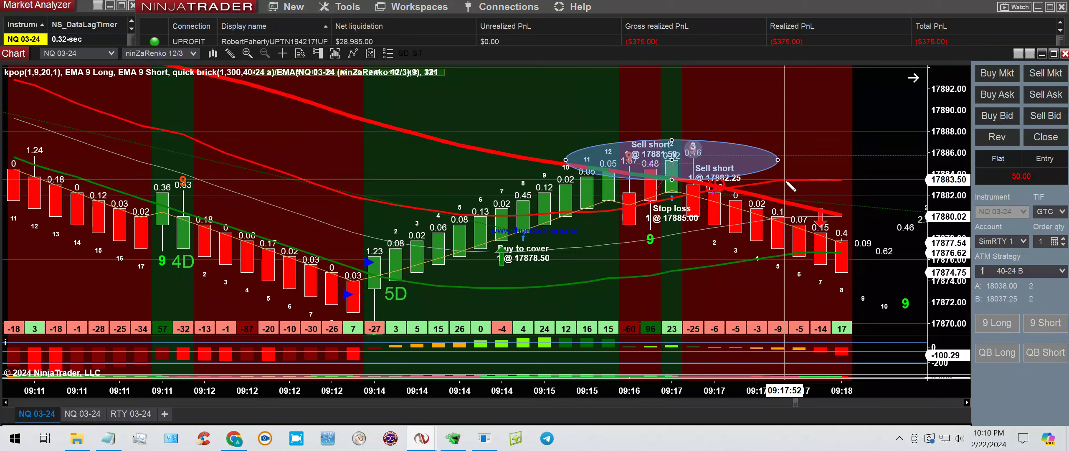
{"action": "left_click", "coordinate": [785, 180]}
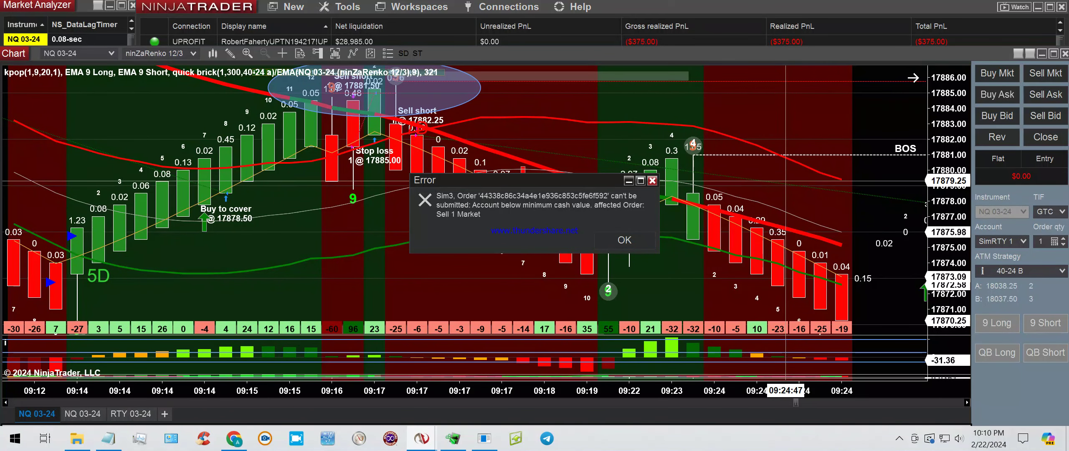
{"action": "left_click", "coordinate": [629, 236]}
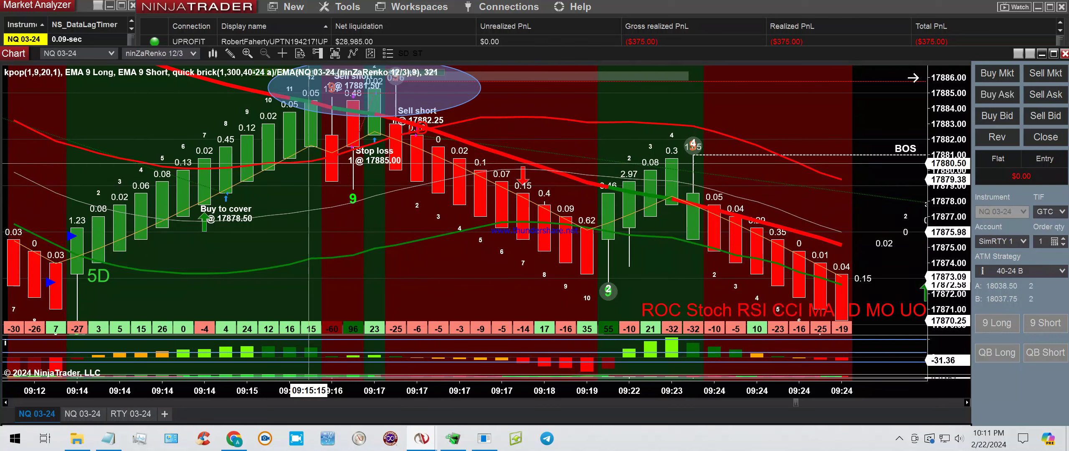
Step: Draw one ellipse around the circled 4 near 09:23 and another around the green bar directly below it
{"action": "left_click", "coordinate": [229, 53]}
{"action": "left_click", "coordinate": [248, 199]}
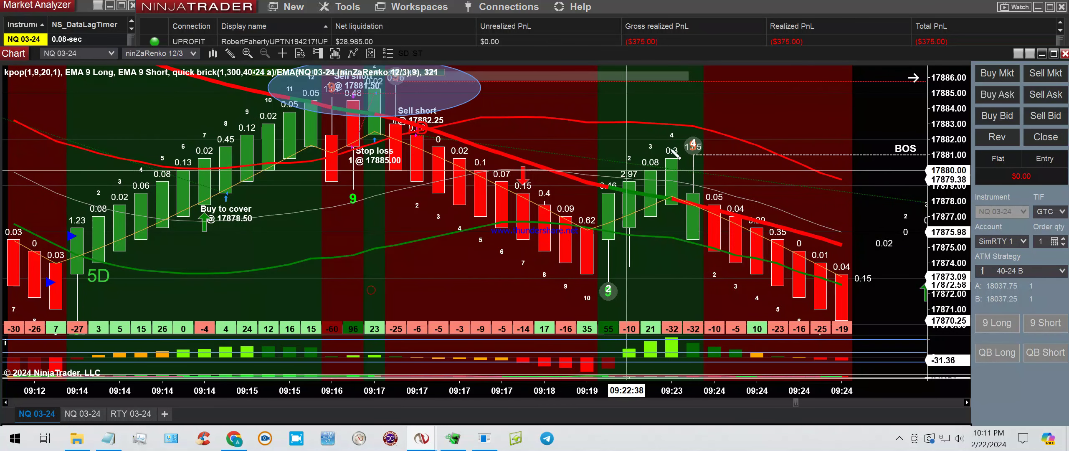
{"action": "left_click", "coordinate": [735, 172]}
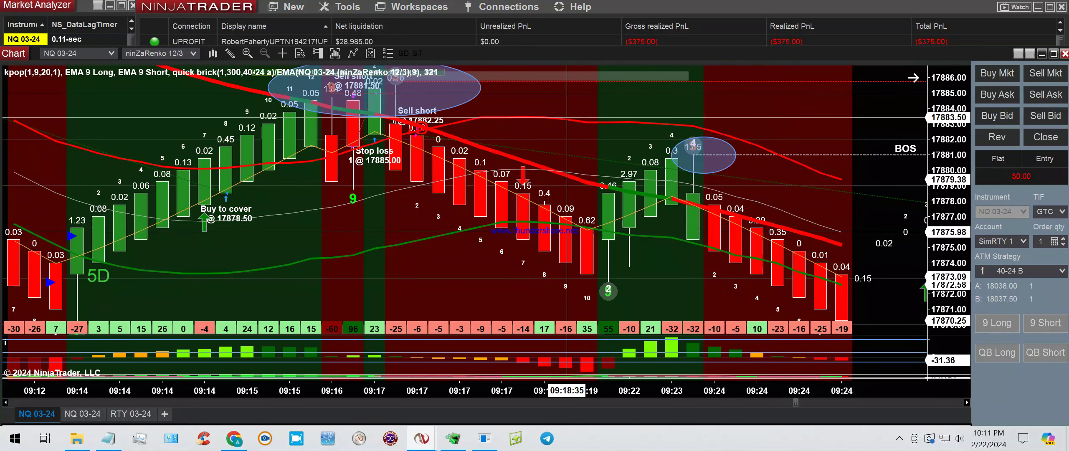
{"action": "left_click", "coordinate": [230, 53]}
{"action": "left_click", "coordinate": [264, 208]}
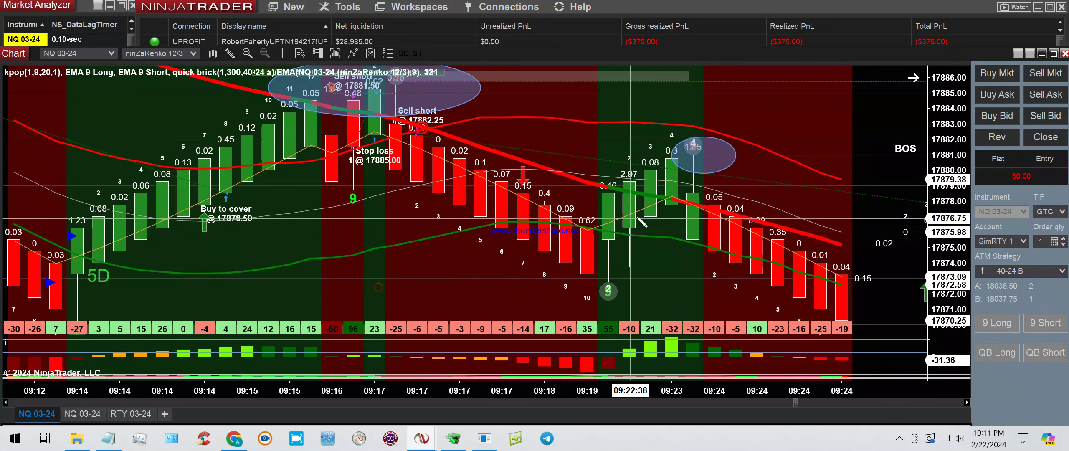
{"action": "left_click_drag", "start_coordinate": [671, 185], "coordinate": [714, 228]}
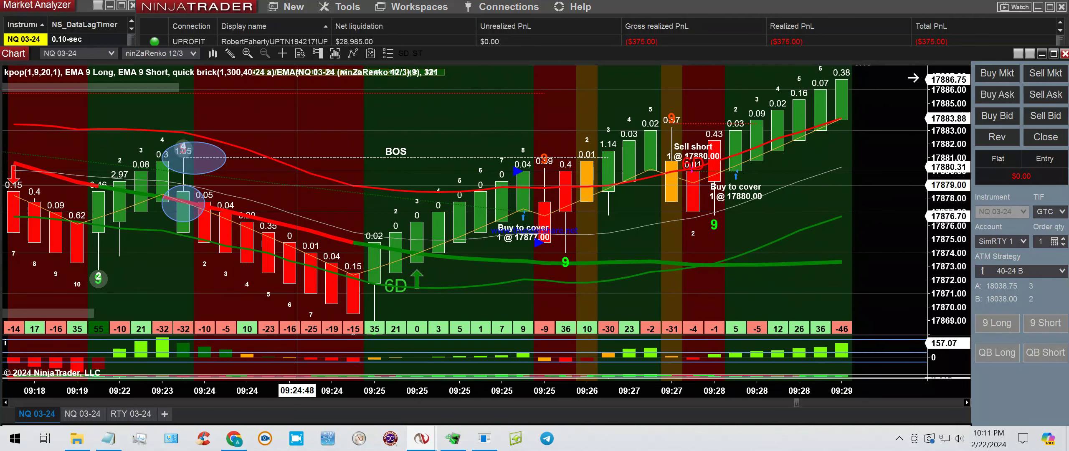
Step: Draw an ellipse around the green 9 near 09:26, below the Buy to cover label, and dismiss the order error
{"action": "left_click", "coordinate": [230, 53]}
{"action": "left_click", "coordinate": [256, 193]}
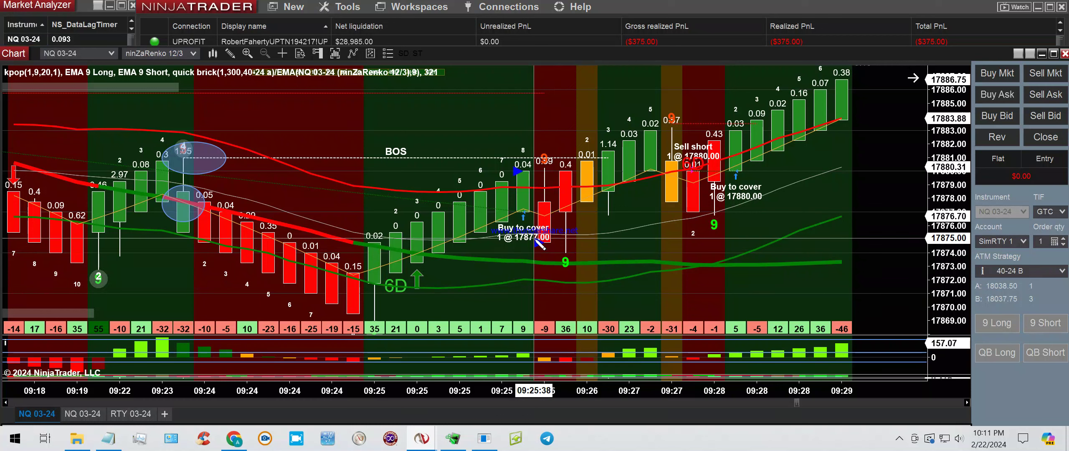
{"action": "left_click_drag", "start_coordinate": [535, 226], "coordinate": [586, 283]}
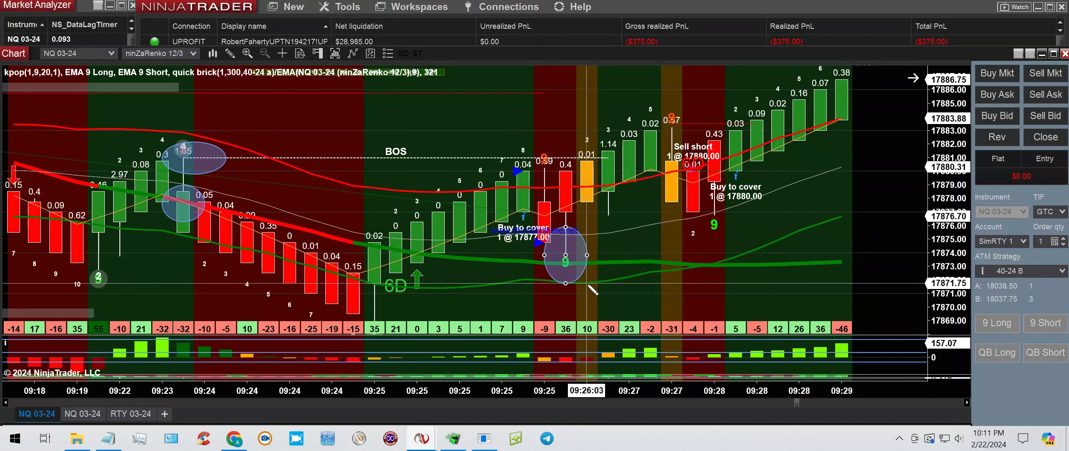
{"action": "left_click", "coordinate": [880, 426]}
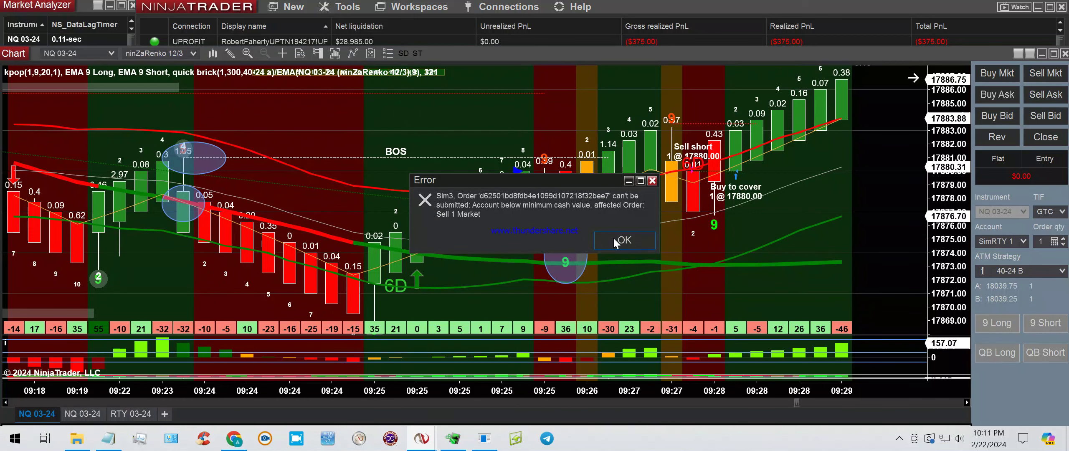
{"action": "left_click", "coordinate": [615, 243]}
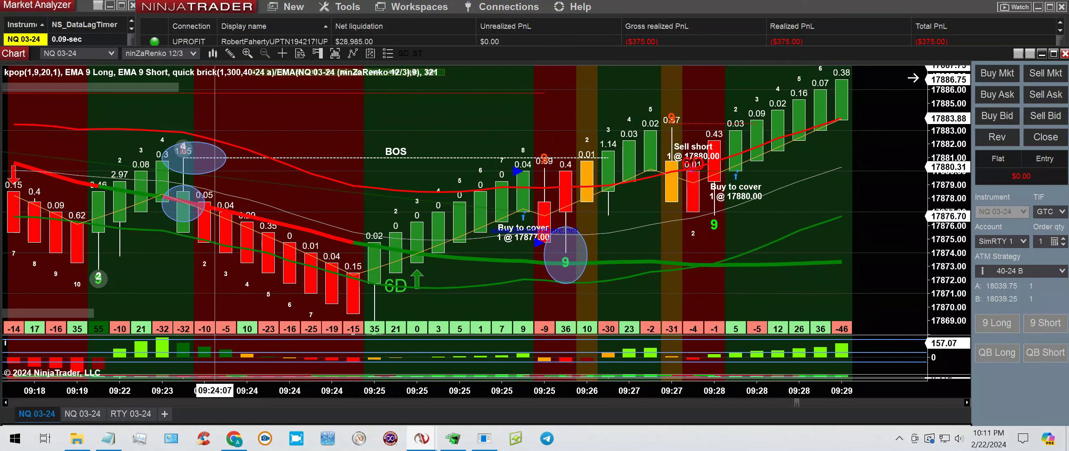
Step: Draw an ellipse around the green 9 under the Buy to cover label near 09:28
{"action": "left_click", "coordinate": [230, 53]}
{"action": "left_click", "coordinate": [260, 195]}
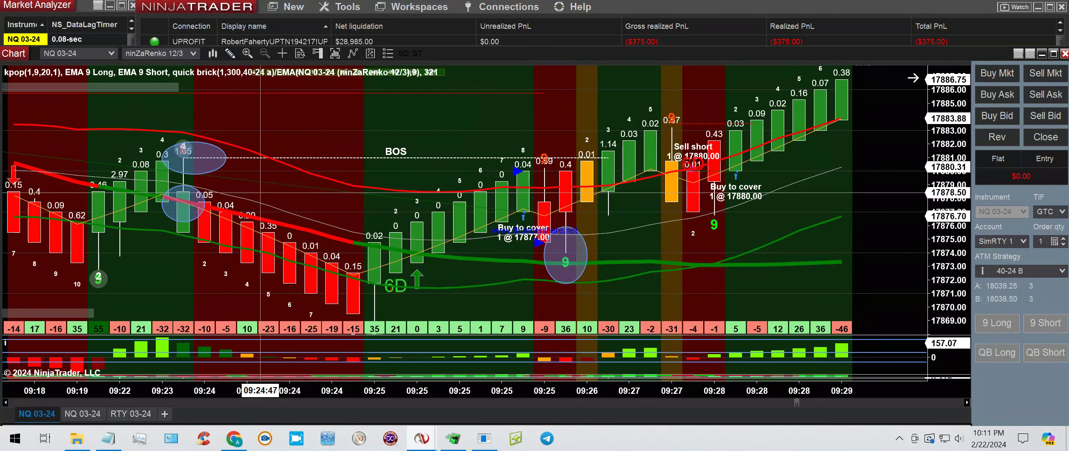
{"action": "left_click_drag", "start_coordinate": [693, 192], "coordinate": [735, 246]}
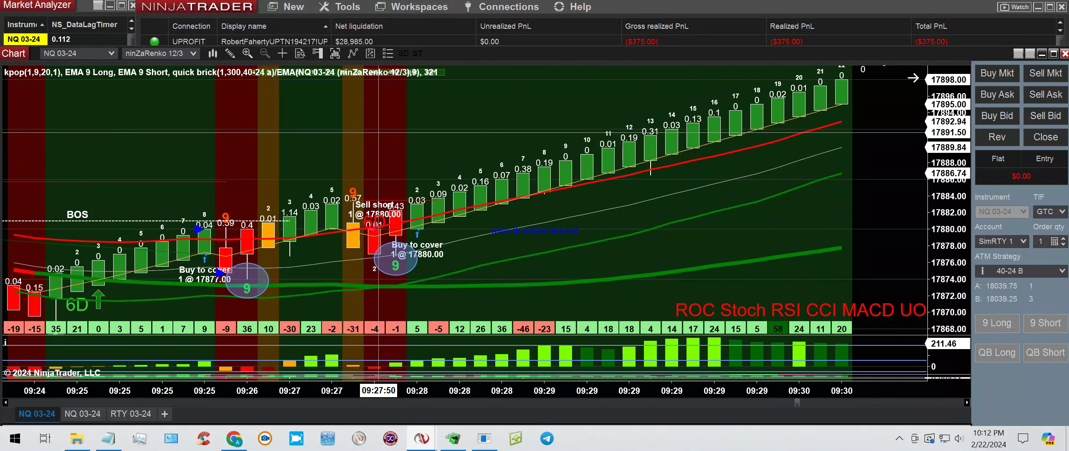
Step: Place vertical lines on the green bar near 09:27:13 and on the first green bar after the red zone near 09:28
{"action": "left_click", "coordinate": [229, 51]}
{"action": "scroll", "coordinate": [268, 117], "scroll_direction": "up", "scroll_amount": 3}
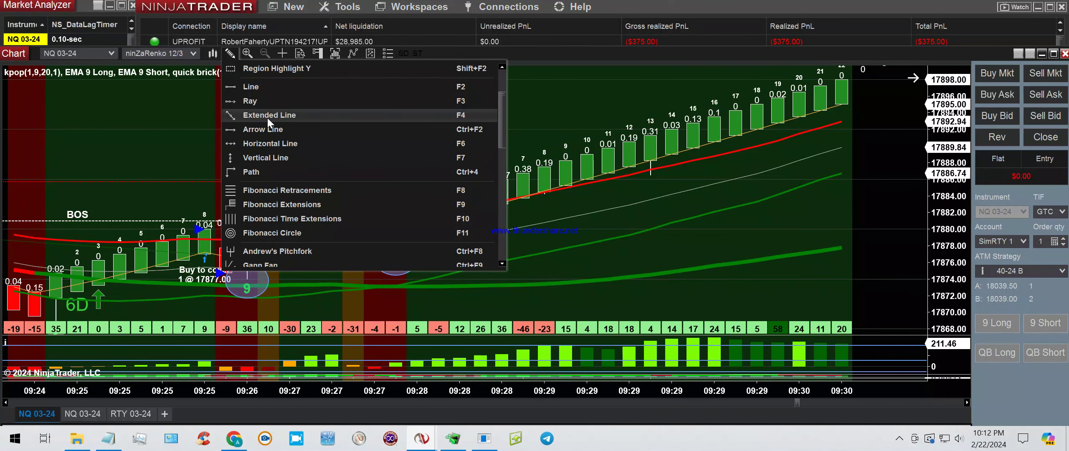
{"action": "left_click", "coordinate": [267, 158]}
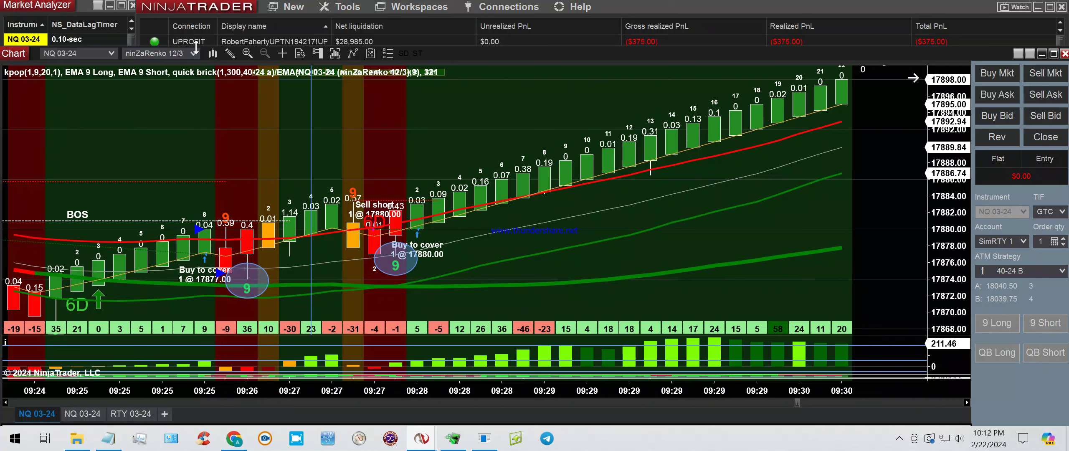
{"action": "left_click", "coordinate": [229, 55]}
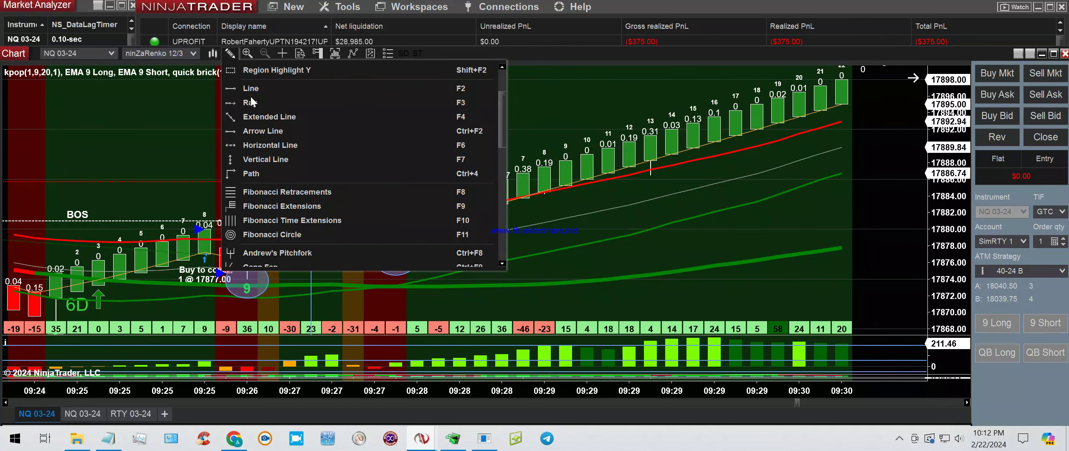
{"action": "left_click", "coordinate": [267, 160]}
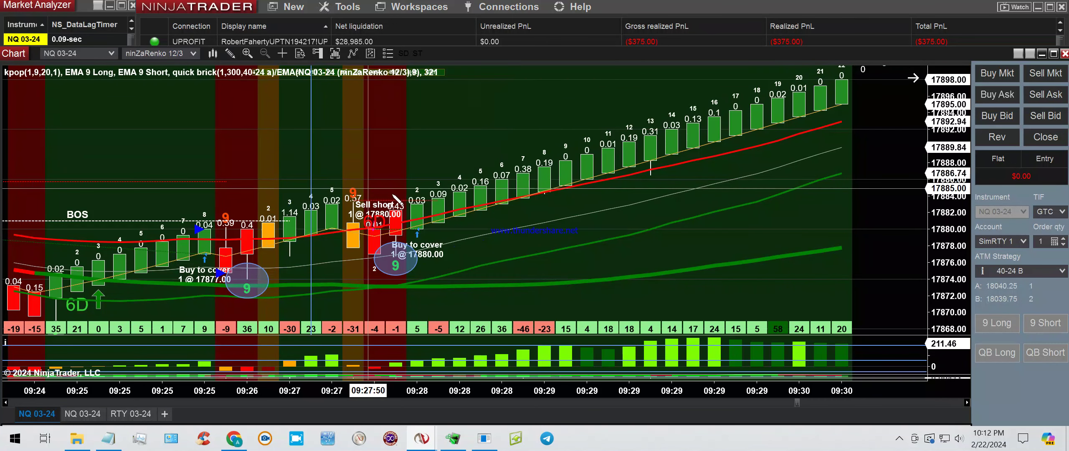
{"action": "left_click", "coordinate": [417, 196]}
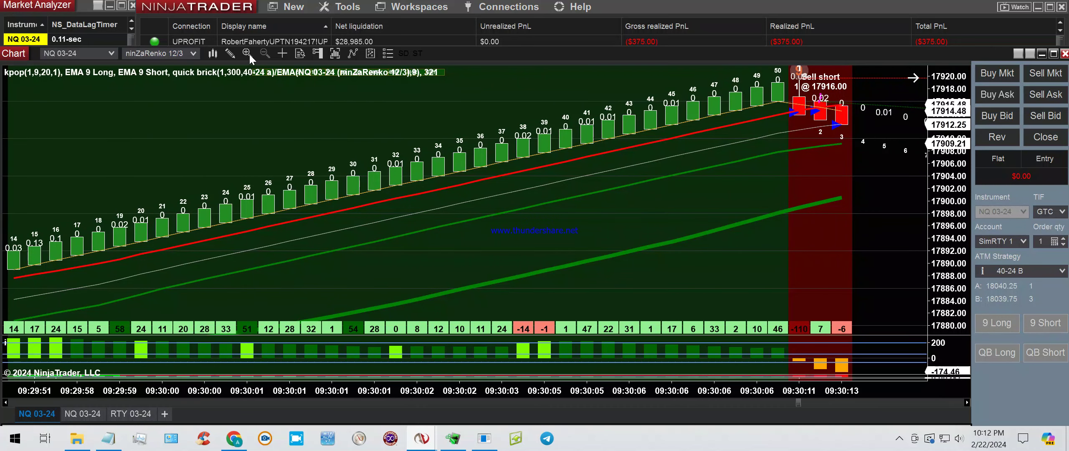
Step: Draw an ellipse around the first red bars at the Sell short label near 09:30:11, and dismiss the order error
{"action": "left_click", "coordinate": [230, 55]}
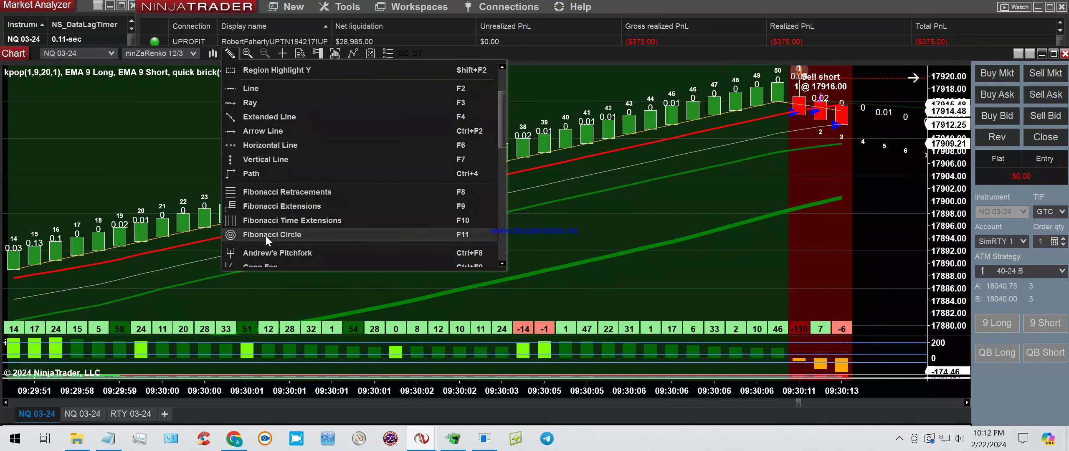
{"action": "scroll", "coordinate": [253, 230], "scroll_direction": "down", "scroll_amount": 3}
{"action": "left_click", "coordinate": [252, 237]}
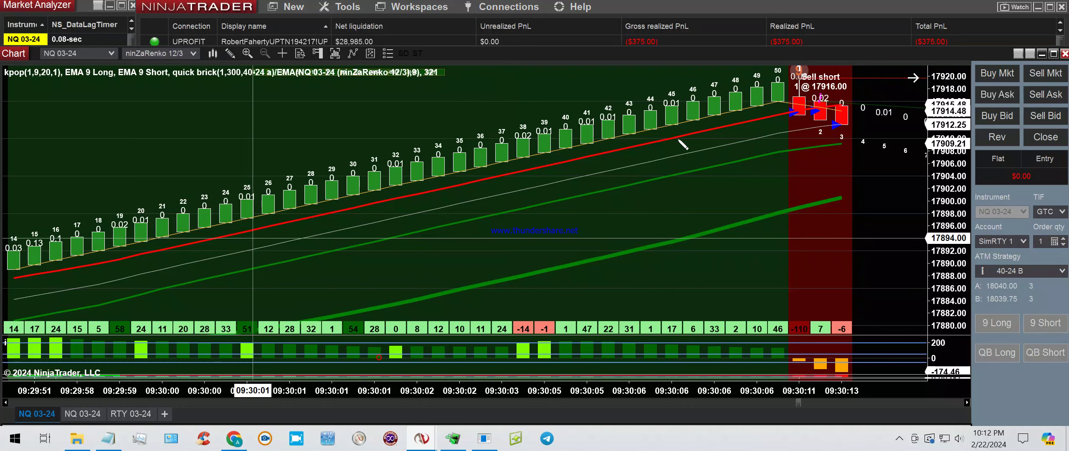
{"action": "left_click", "coordinate": [844, 125]}
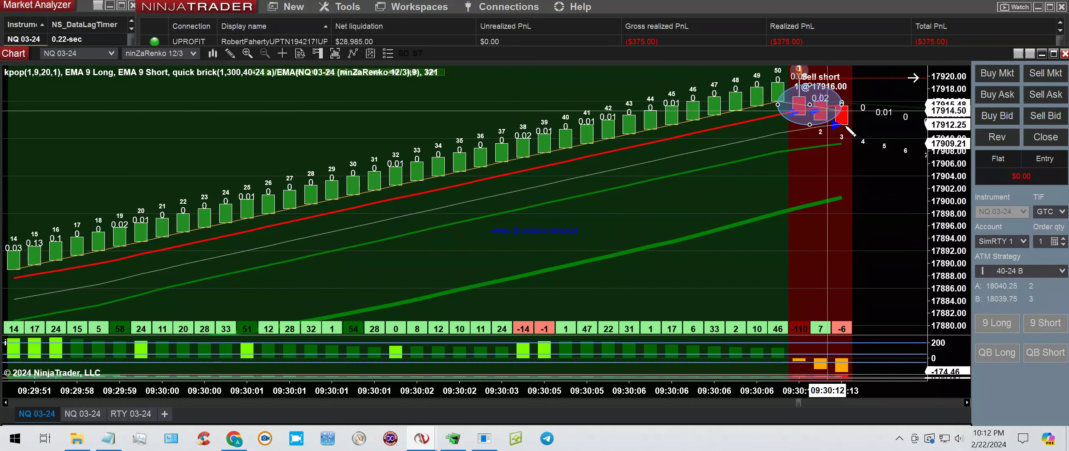
{"action": "left_click", "coordinate": [625, 242]}
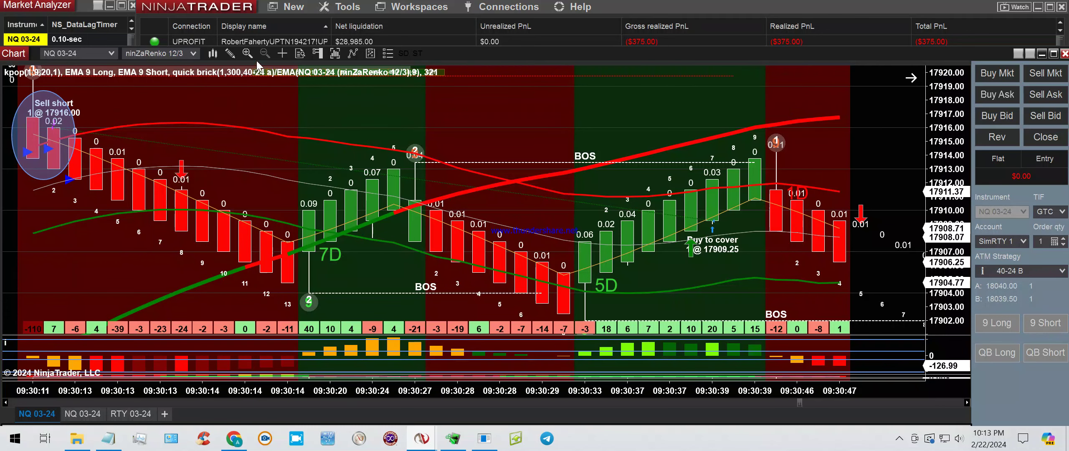
Step: Draw a small ellipse just above the circled 1 at the start of the red zone near 09:30:46
{"action": "left_click", "coordinate": [229, 53]}
{"action": "left_click", "coordinate": [417, 360]}
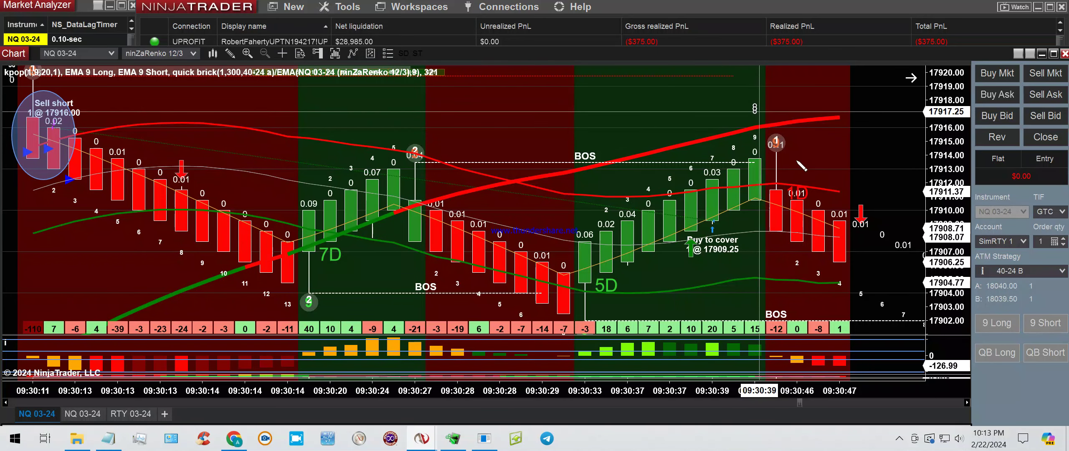
{"action": "left_click_drag", "start_coordinate": [759, 111], "coordinate": [795, 145]}
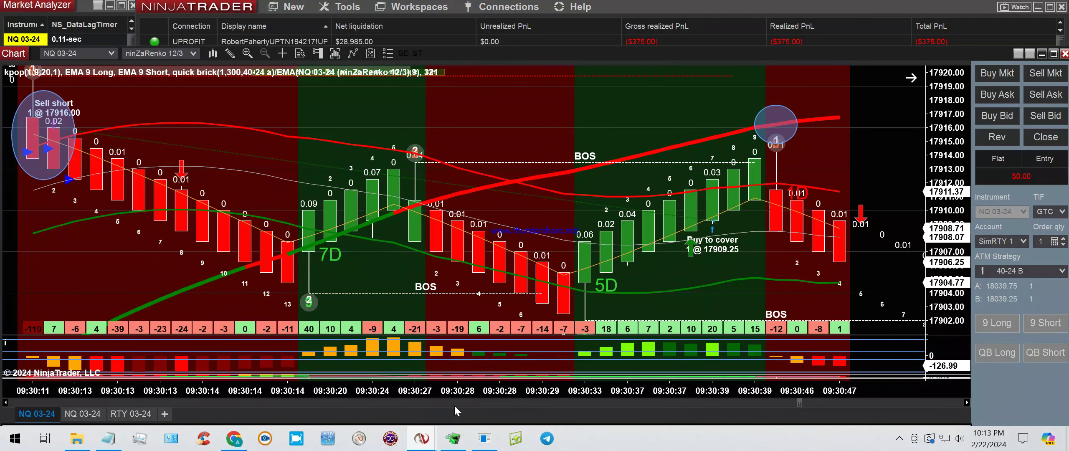
Step: Review the marked entries from 09:30:47 back to 09:24 and forward again, and dismiss the order error
{"action": "scroll", "coordinate": [454, 406], "scroll_direction": "up", "scroll_amount": 5}
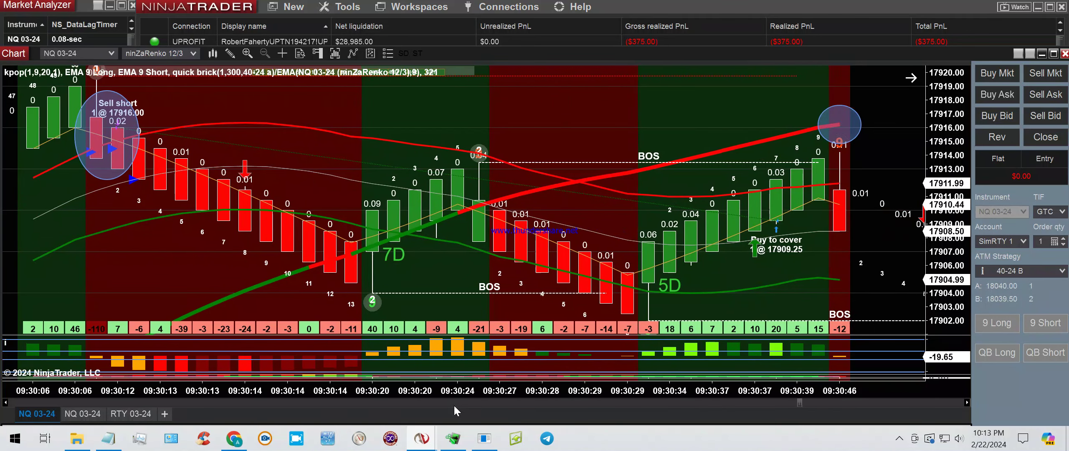
{"action": "scroll", "coordinate": [453, 404], "scroll_direction": "up", "scroll_amount": 8}
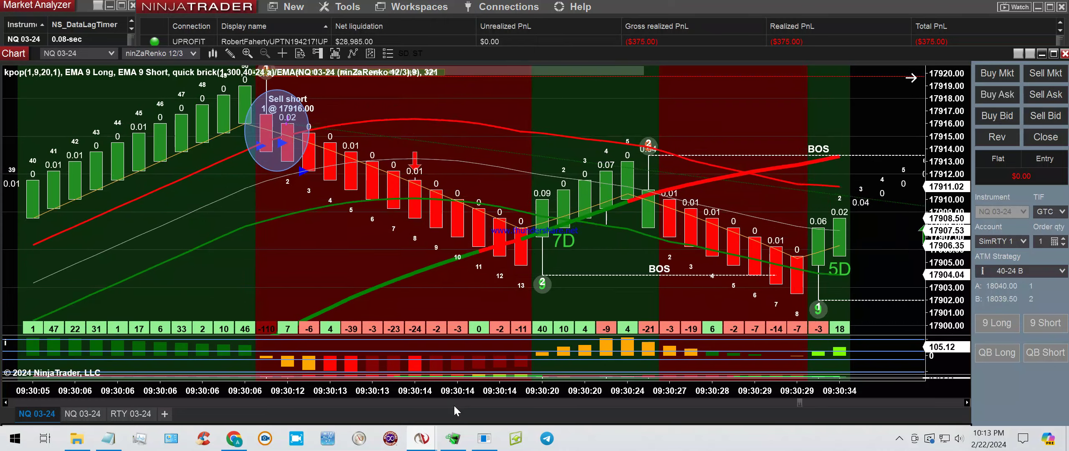
{"action": "scroll", "coordinate": [454, 404], "scroll_direction": "up", "scroll_amount": 8}
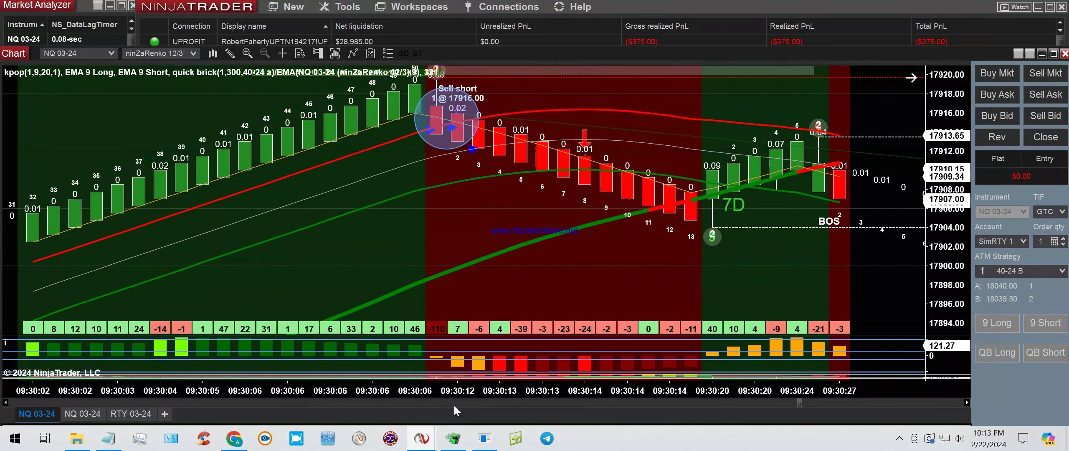
{"action": "scroll", "coordinate": [454, 404], "scroll_direction": "up", "scroll_amount": 7}
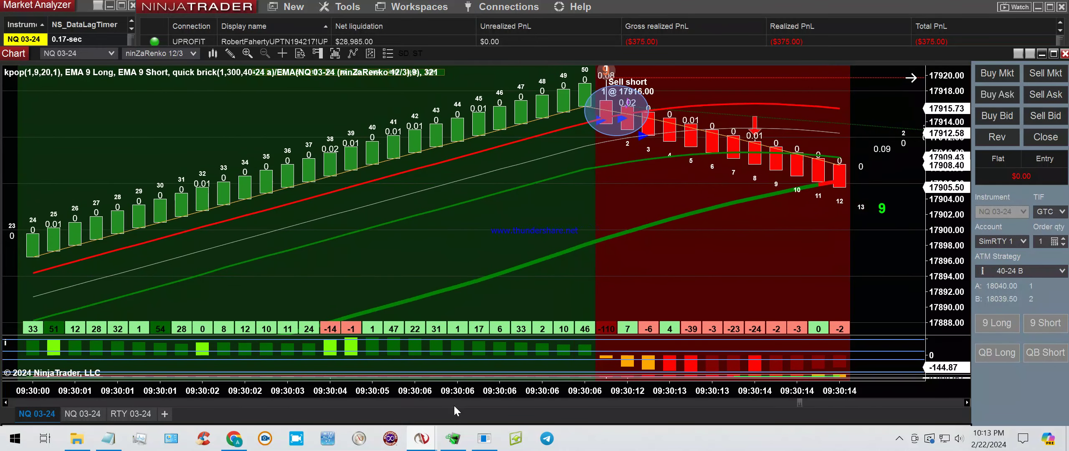
{"action": "scroll", "coordinate": [454, 404], "scroll_direction": "up", "scroll_amount": 8}
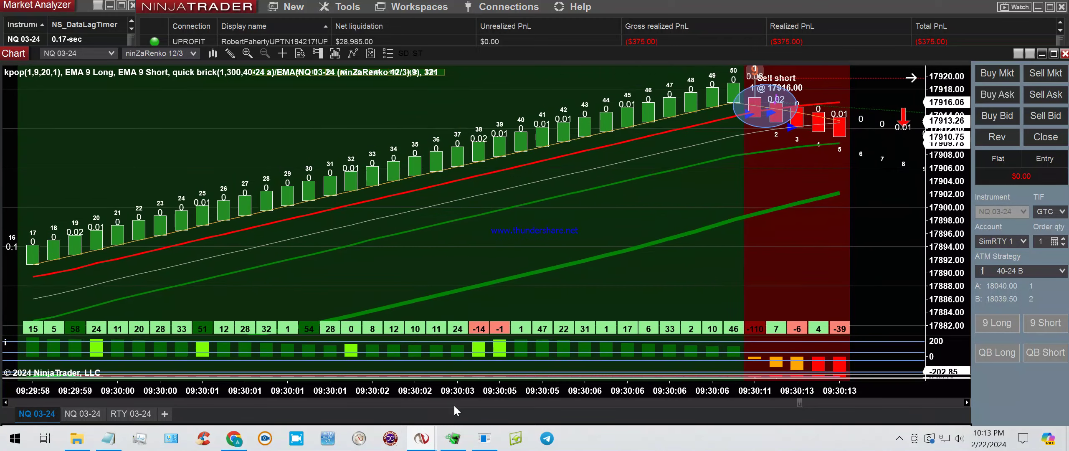
{"action": "scroll", "coordinate": [453, 404], "scroll_direction": "up", "scroll_amount": 8}
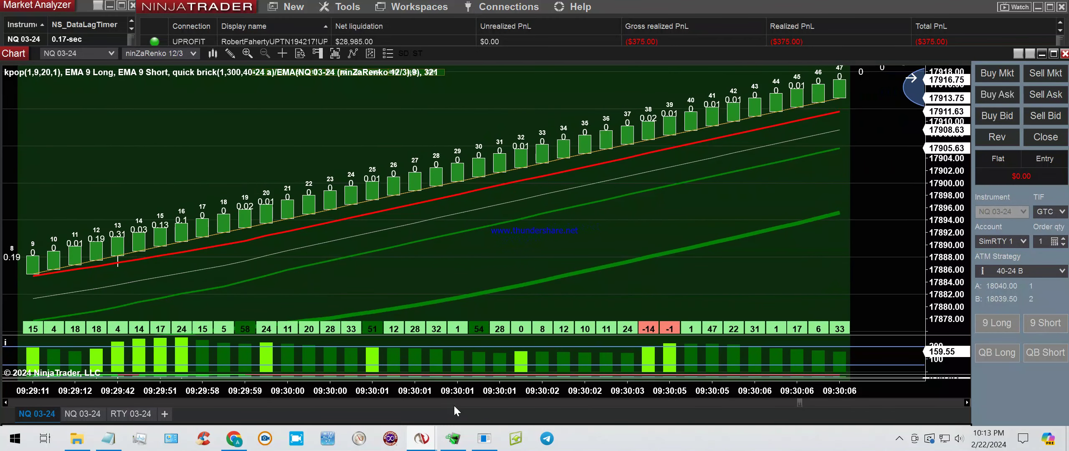
{"action": "scroll", "coordinate": [454, 404], "scroll_direction": "up", "scroll_amount": 6}
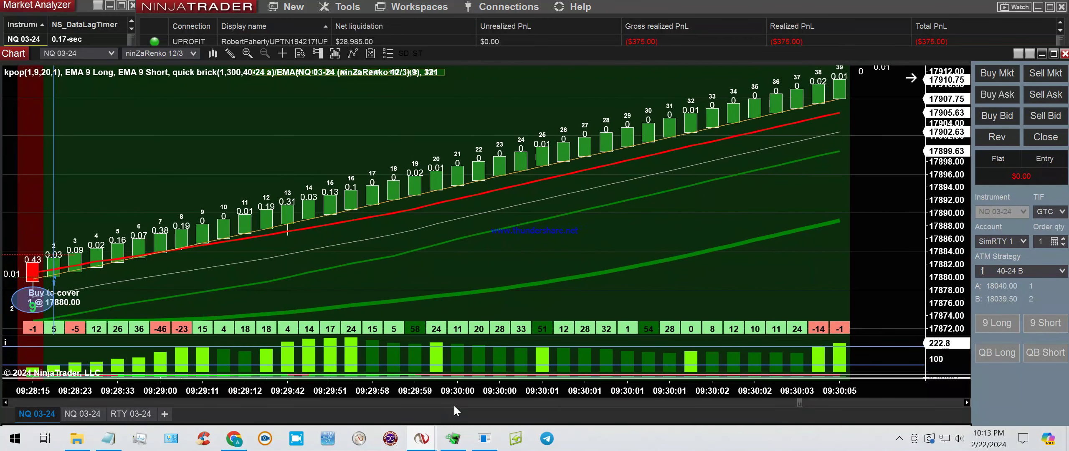
{"action": "scroll", "coordinate": [455, 406], "scroll_direction": "up", "scroll_amount": 6}
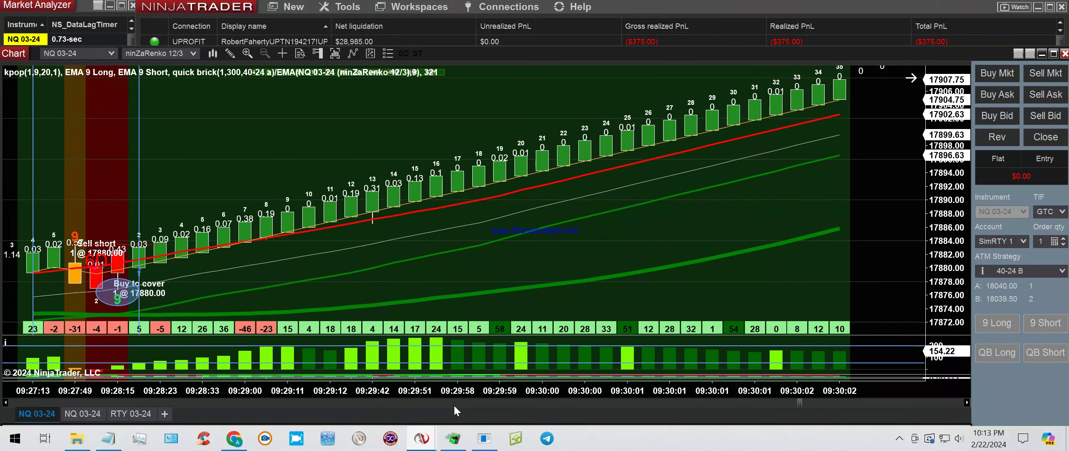
{"action": "scroll", "coordinate": [454, 407], "scroll_direction": "up", "scroll_amount": 7}
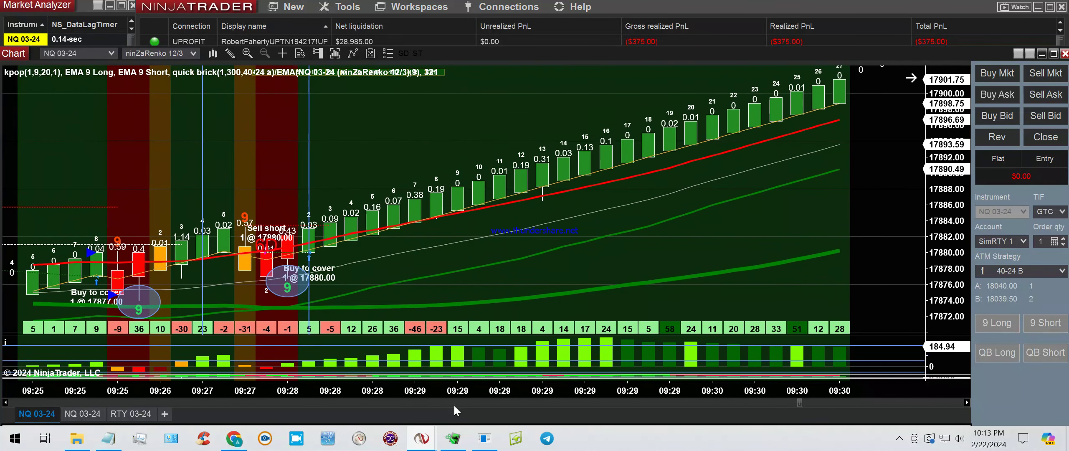
{"action": "scroll", "coordinate": [453, 404], "scroll_direction": "up", "scroll_amount": 8}
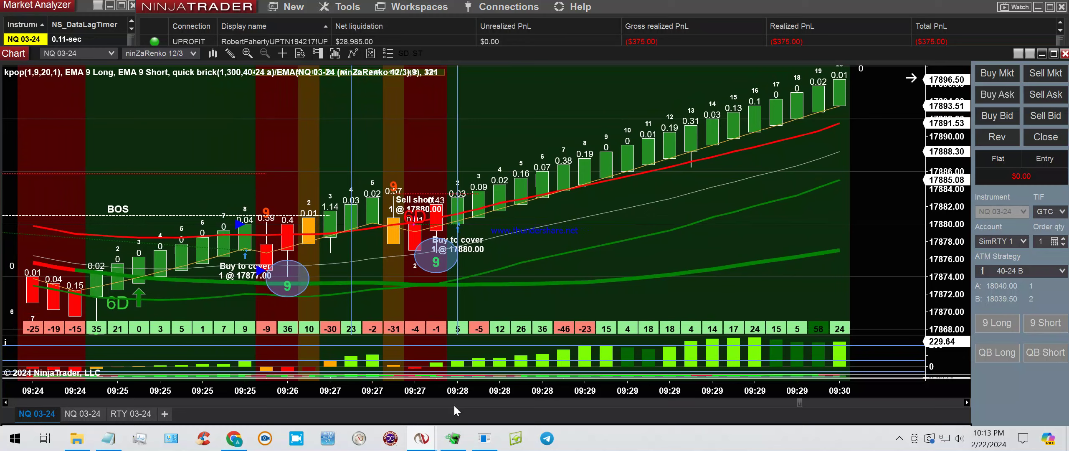
{"action": "scroll", "coordinate": [453, 404], "scroll_direction": "up", "scroll_amount": 1}
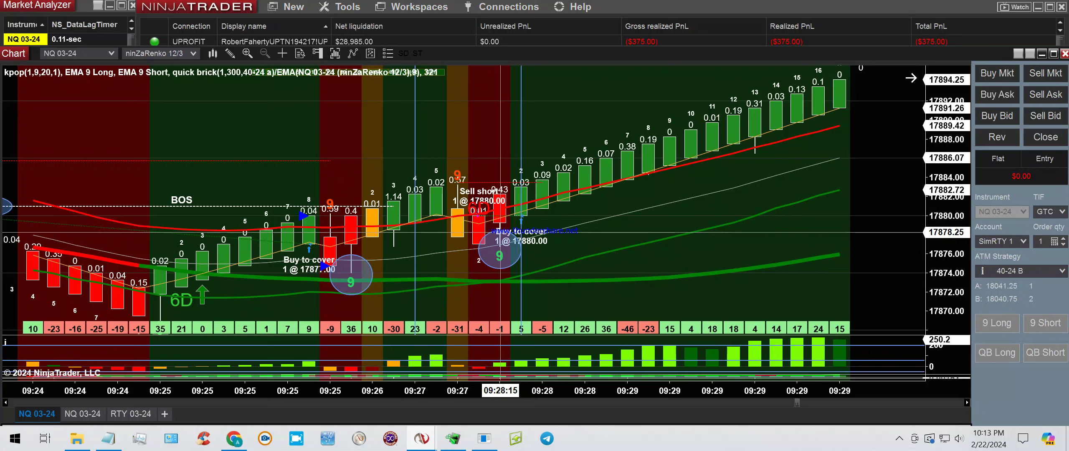
{"action": "scroll", "coordinate": [500, 232], "scroll_direction": "down", "scroll_amount": 3}
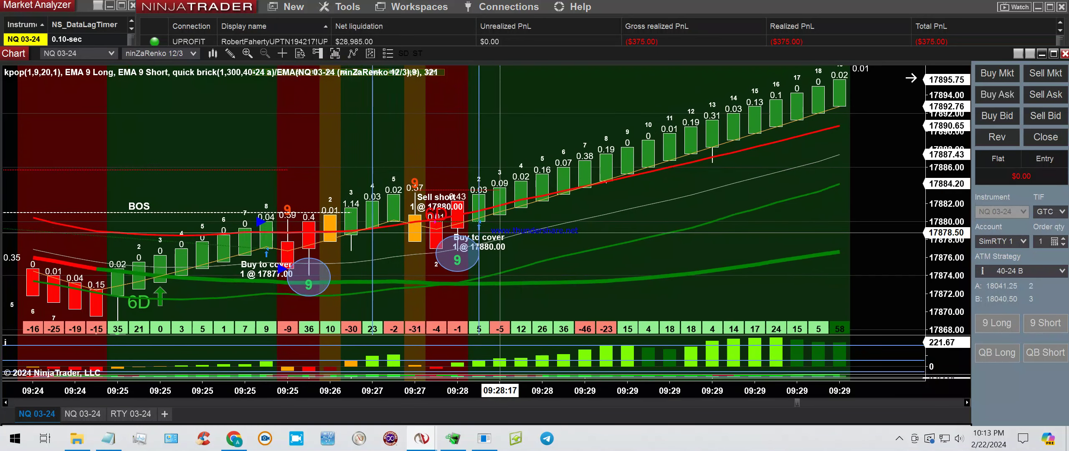
{"action": "scroll", "coordinate": [500, 233], "scroll_direction": "down", "scroll_amount": 8}
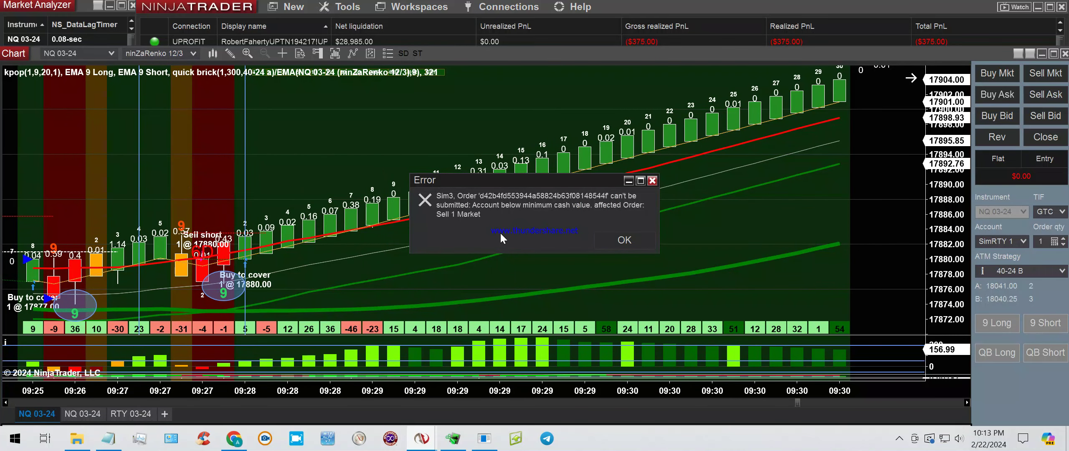
{"action": "left_click", "coordinate": [612, 244]}
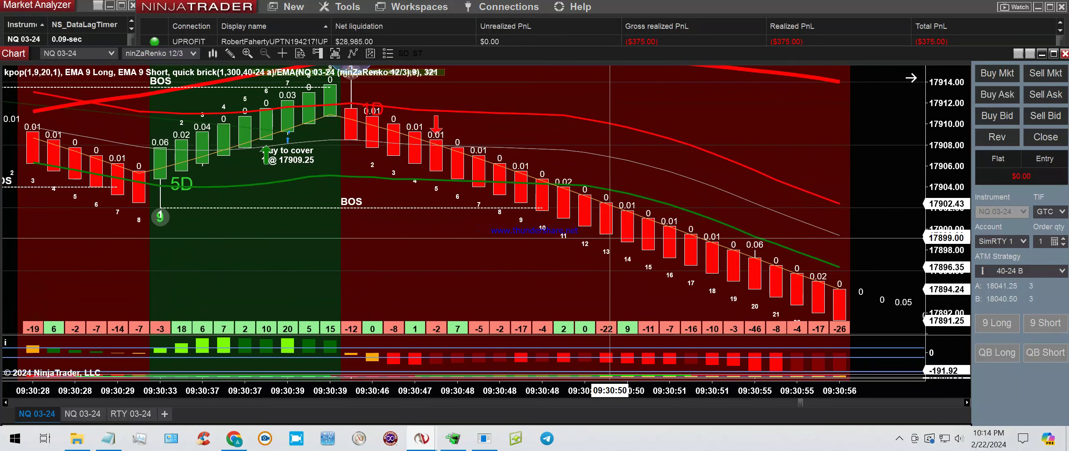
Step: Draw a short vertical line segment above the falling red bars near 09:30:51, starting at about 17914.75
{"action": "left_click", "coordinate": [234, 57]}
{"action": "scroll", "coordinate": [267, 124], "scroll_direction": "up", "scroll_amount": 2}
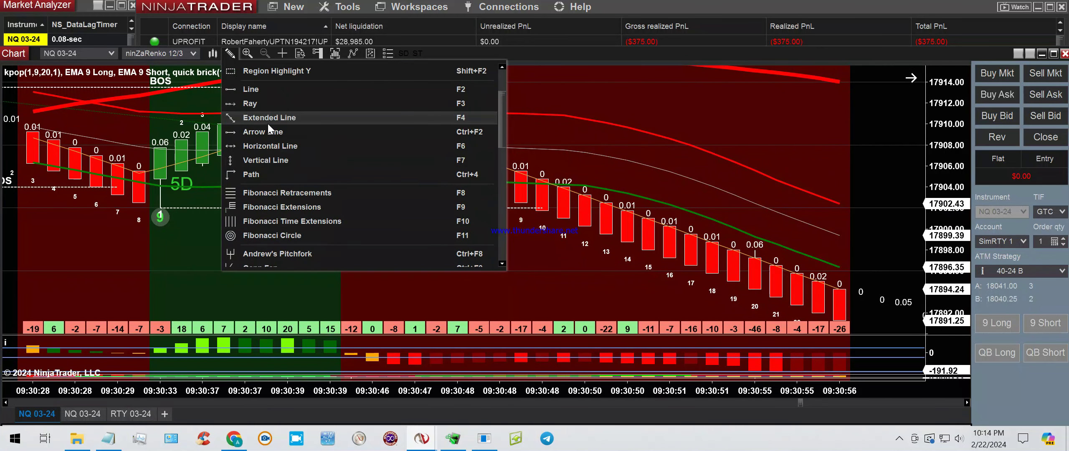
{"action": "left_click", "coordinate": [251, 89]}
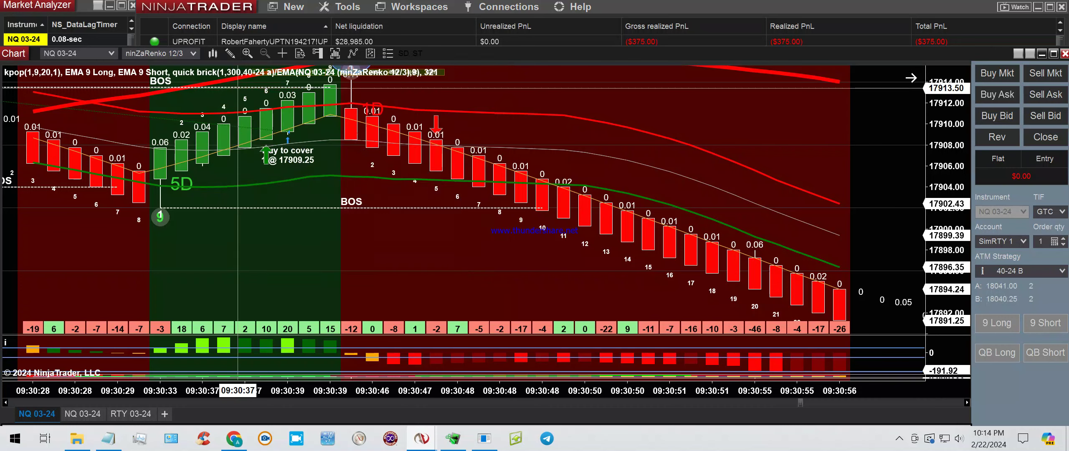
{"action": "left_click", "coordinate": [712, 73]}
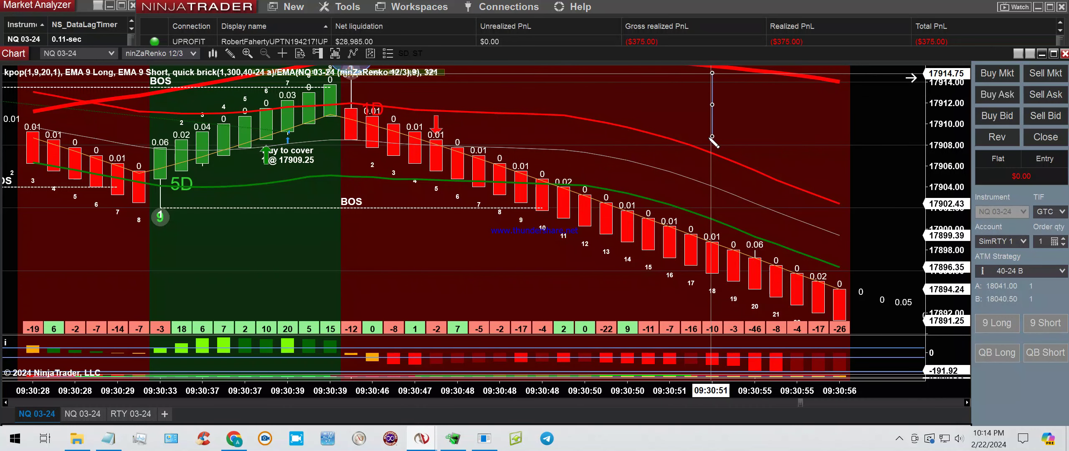
{"action": "left_click", "coordinate": [712, 137]}
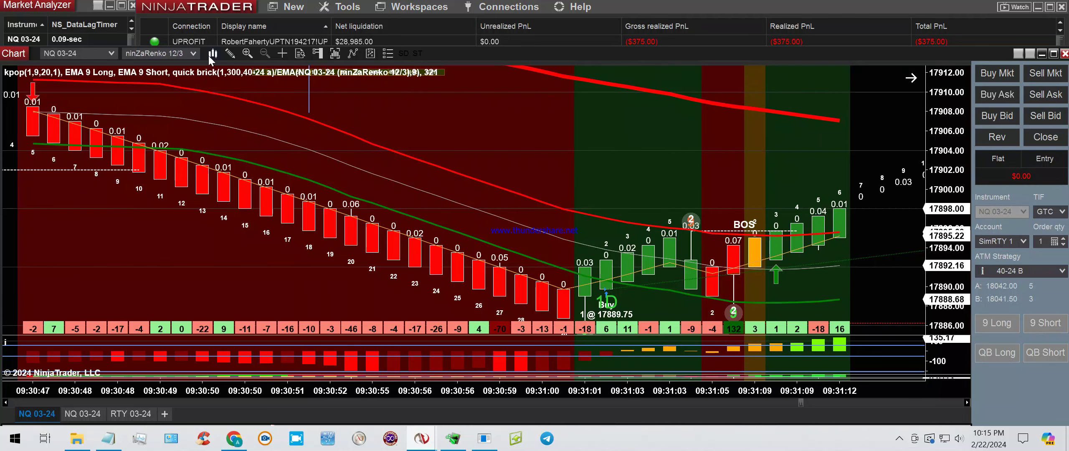
Step: Draw a rectangle from the last red bar before the Buy label near 09:31:01 to the green arrow near 09:31:09
{"action": "left_click", "coordinate": [230, 53]}
{"action": "scroll", "coordinate": [274, 227], "scroll_direction": "down", "scroll_amount": 2}
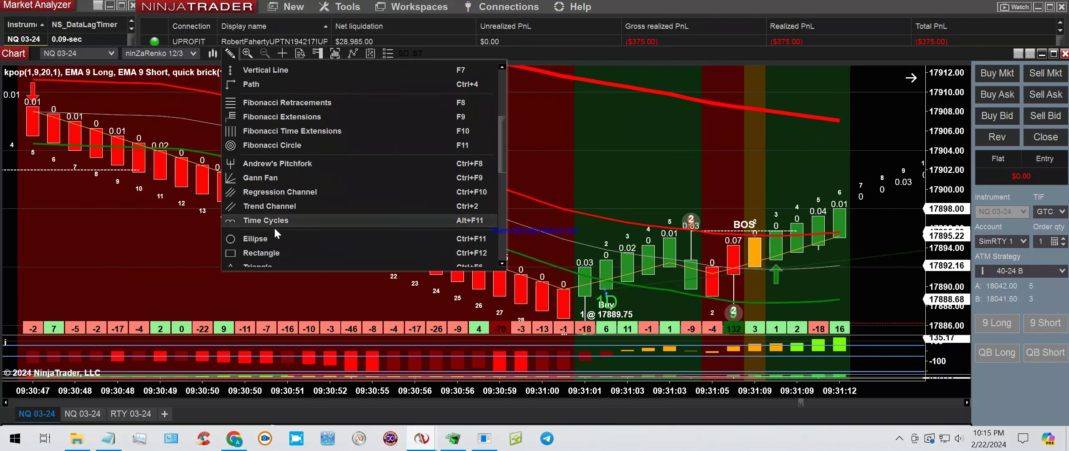
{"action": "left_click", "coordinate": [267, 253]}
{"action": "left_click", "coordinate": [564, 272]}
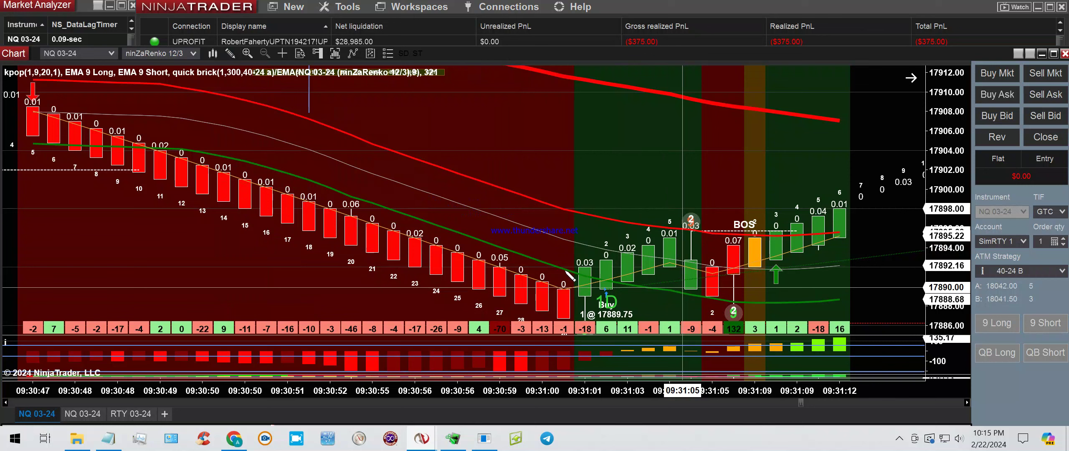
{"action": "left_click", "coordinate": [682, 282]}
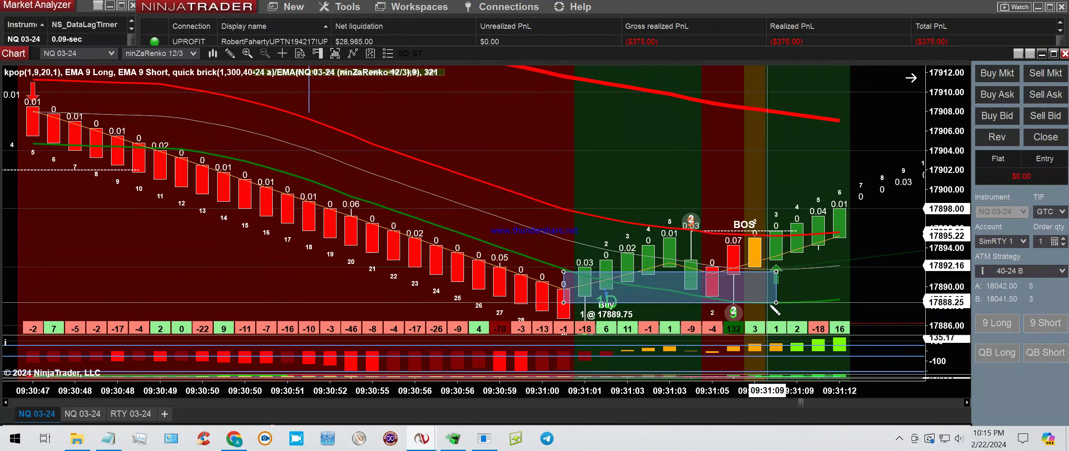
Step: Draw a small ellipse around the circled marker below the rectangle, under the long-wicked red bar near 09:31:09
{"action": "left_click", "coordinate": [229, 53]}
{"action": "left_click", "coordinate": [264, 239]}
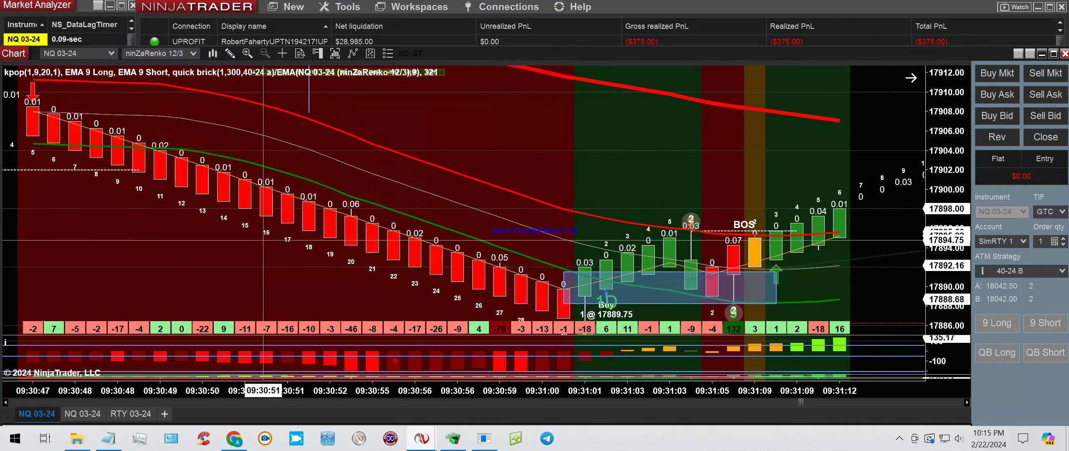
{"action": "left_click_drag", "start_coordinate": [711, 309], "coordinate": [735, 324]}
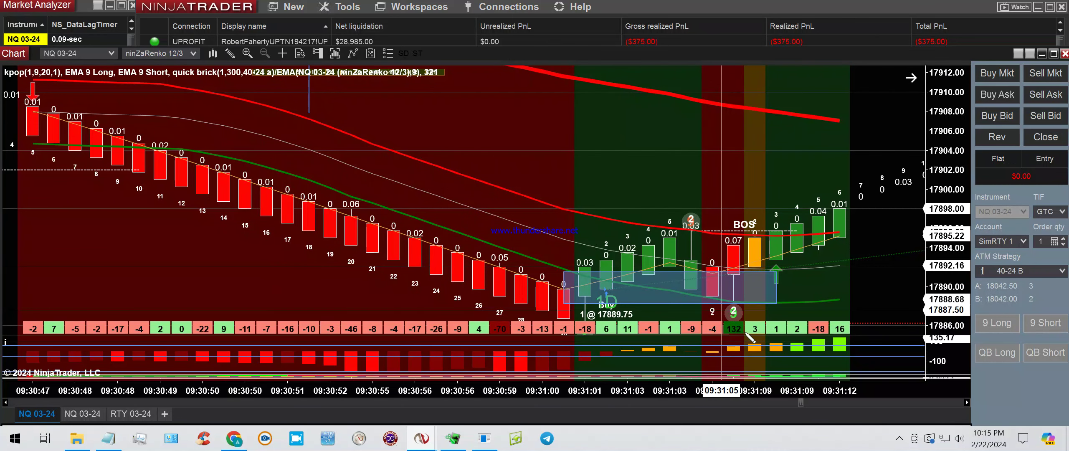
{"action": "left_click", "coordinate": [762, 326]}
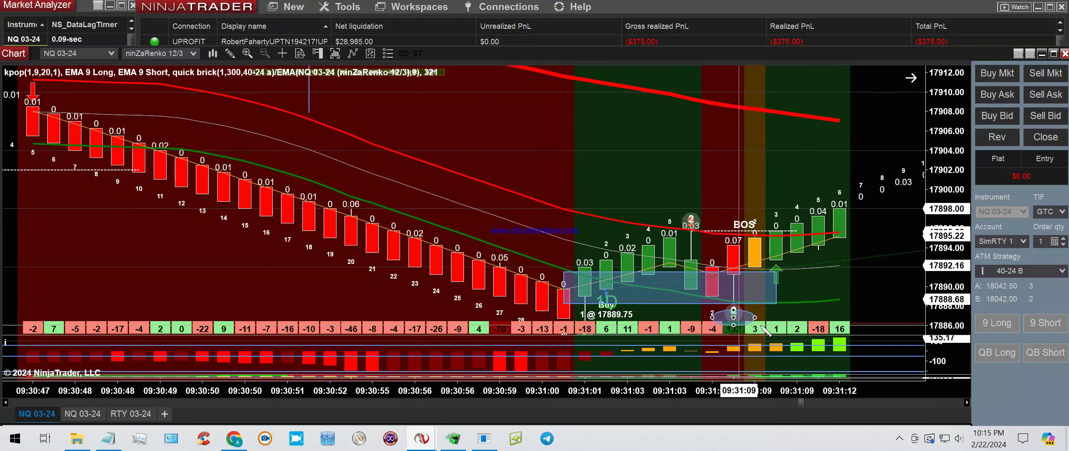
{"action": "key", "text": "Escape"}
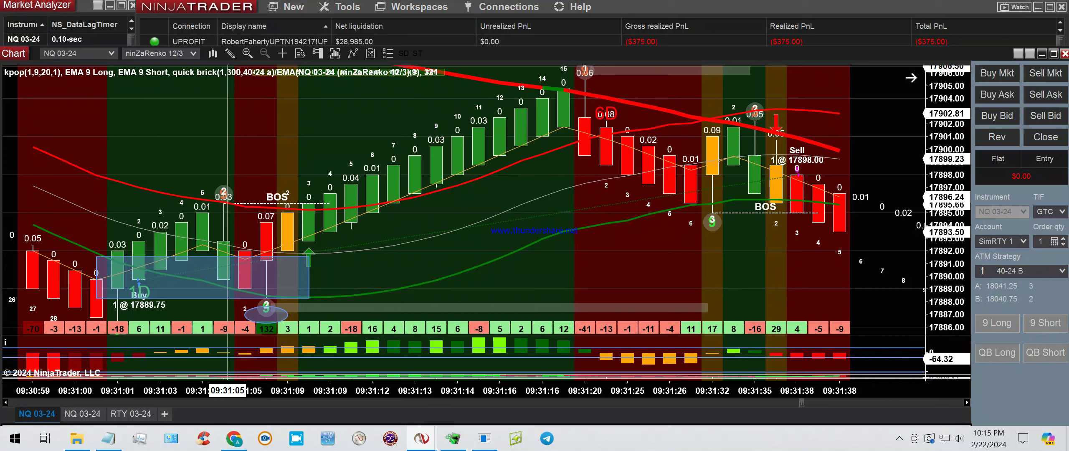
Step: Draw an ellipse around the circled 1 and 6D label near 09:31:20, and place a vertical line on the orange bar near 09:31:09
{"action": "left_click", "coordinate": [230, 52]}
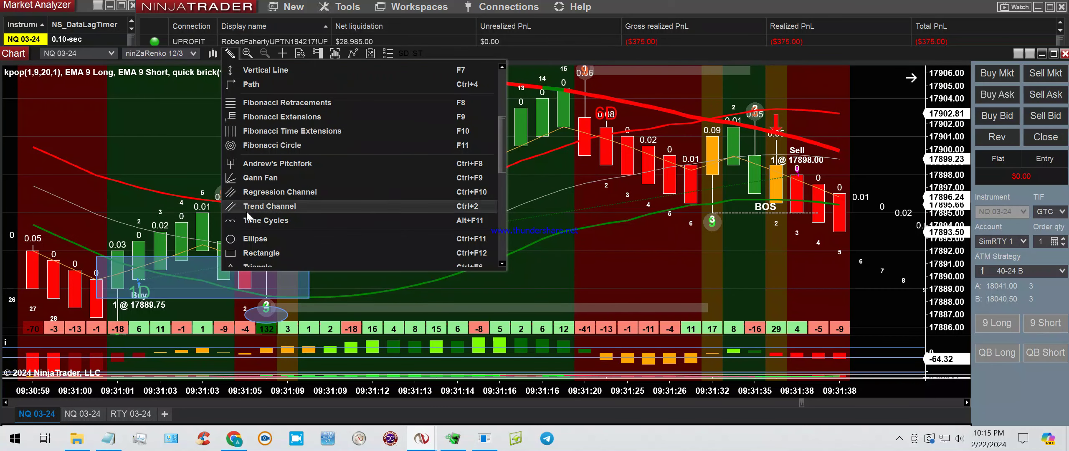
{"action": "left_click", "coordinate": [250, 236]}
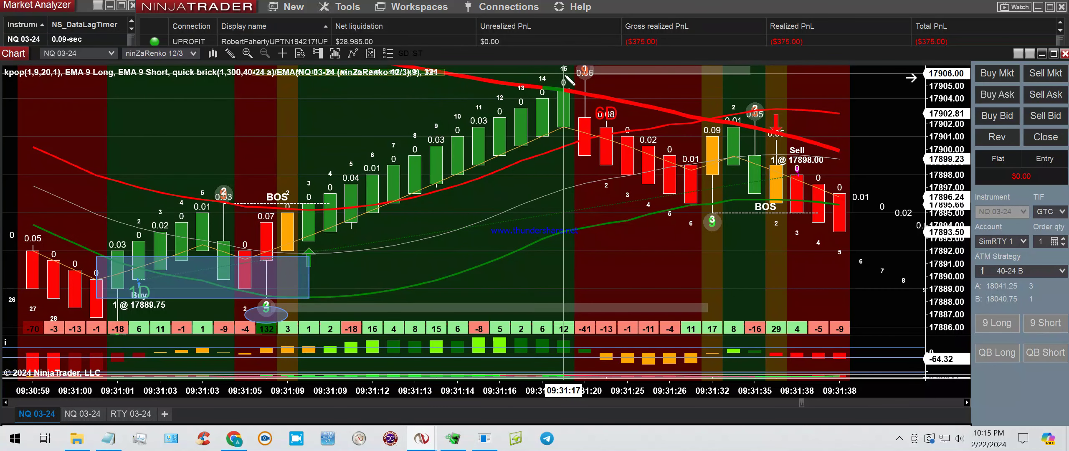
{"action": "left_click", "coordinate": [628, 129]}
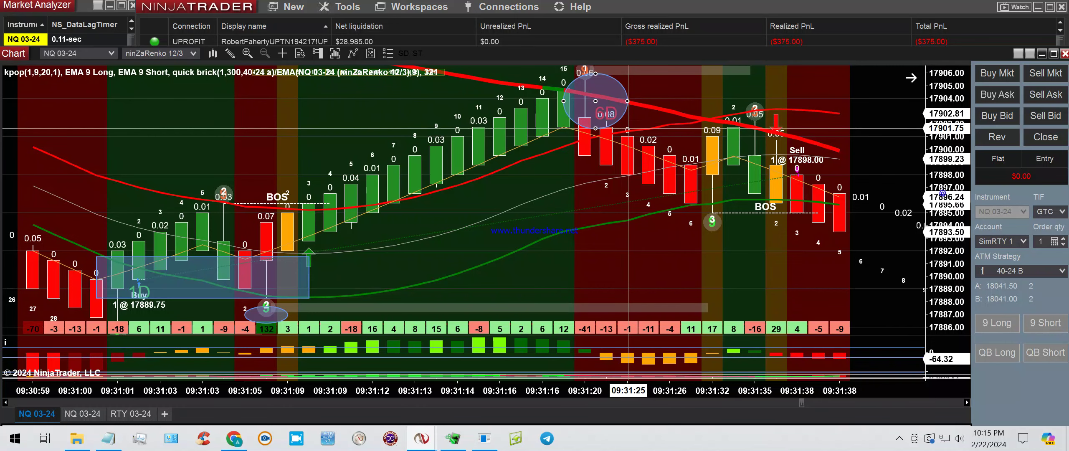
{"action": "left_click", "coordinate": [229, 53]}
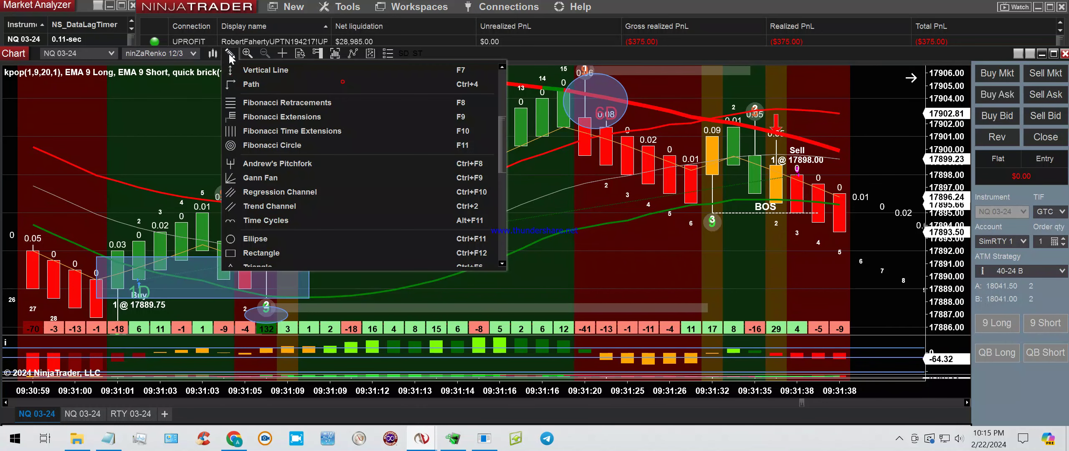
{"action": "left_click", "coordinate": [247, 71]}
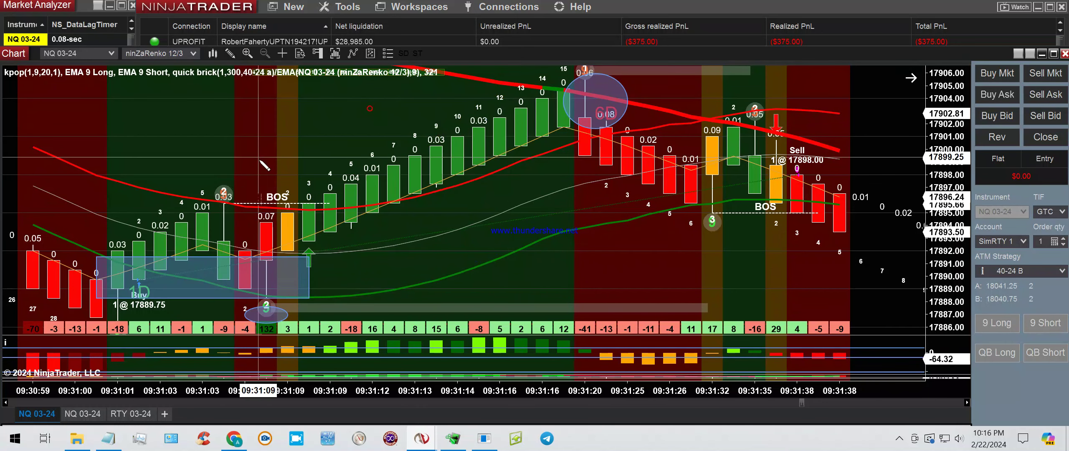
{"action": "left_click", "coordinate": [287, 200]}
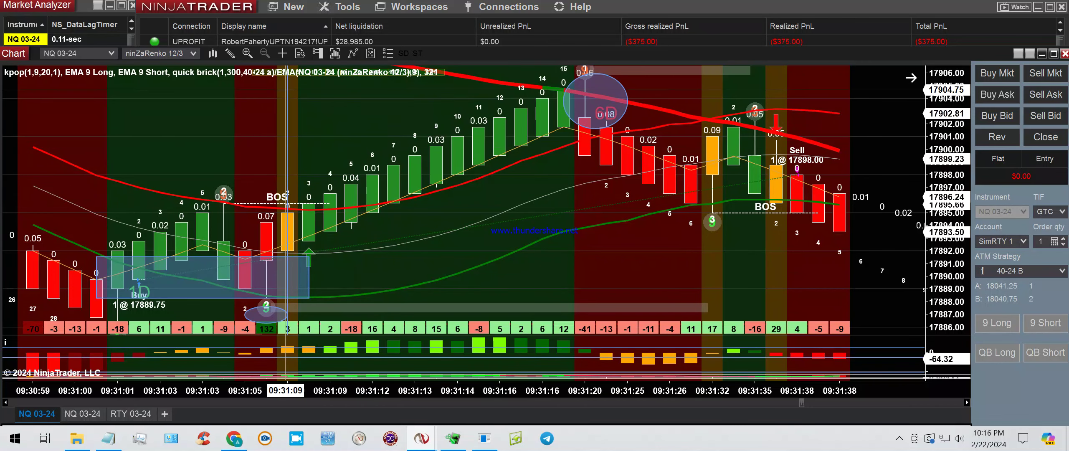
Step: Draw an ellipse around the circled 2 and red arrow near 09:31:35, and place a vertical line by the Sell label at 17898.00
{"action": "left_click", "coordinate": [230, 52]}
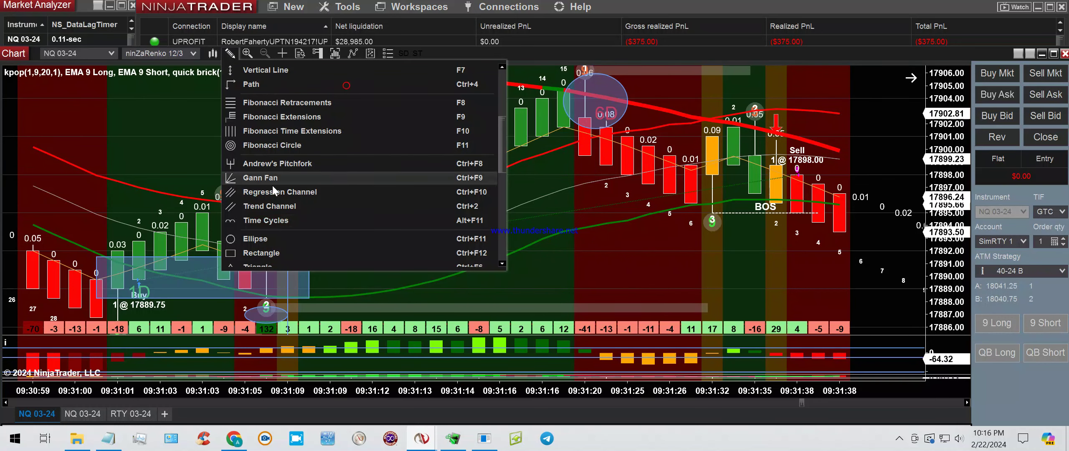
{"action": "left_click", "coordinate": [261, 239]}
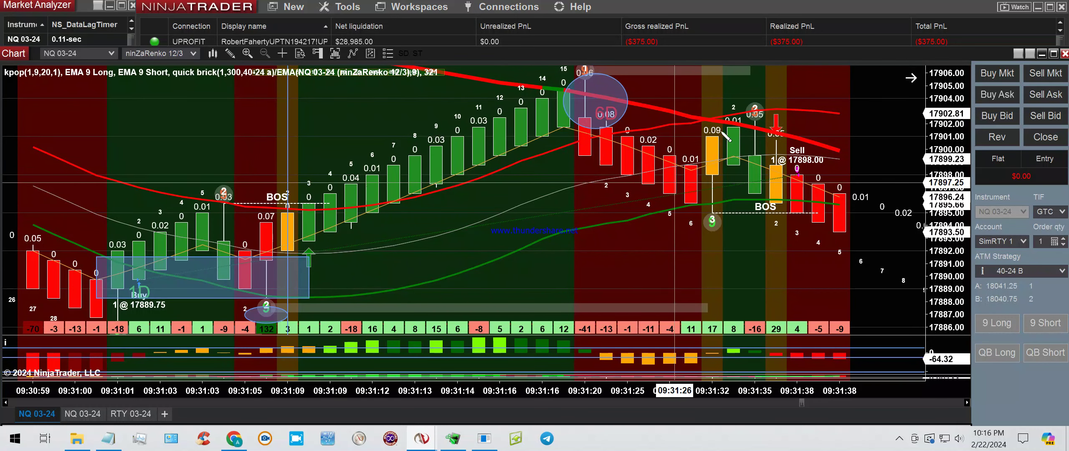
{"action": "left_click", "coordinate": [733, 102]}
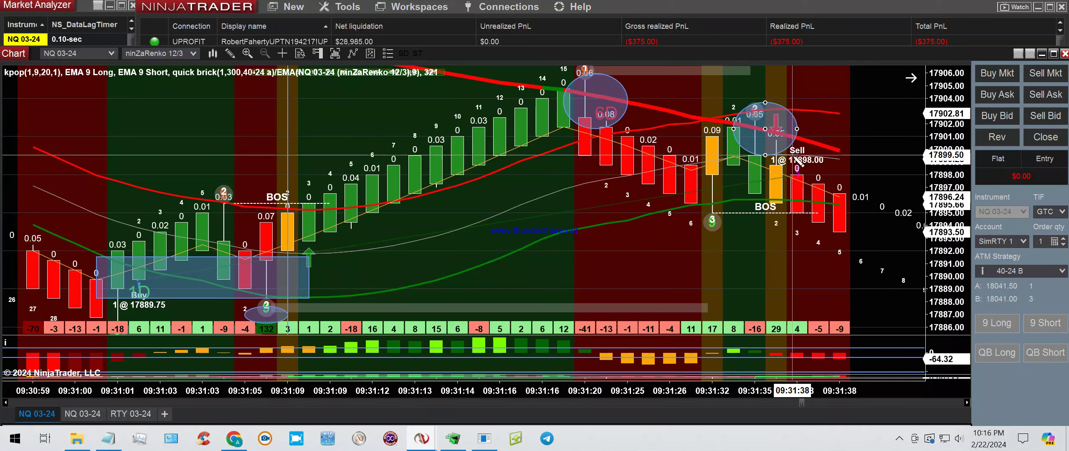
{"action": "left_click", "coordinate": [817, 158]}
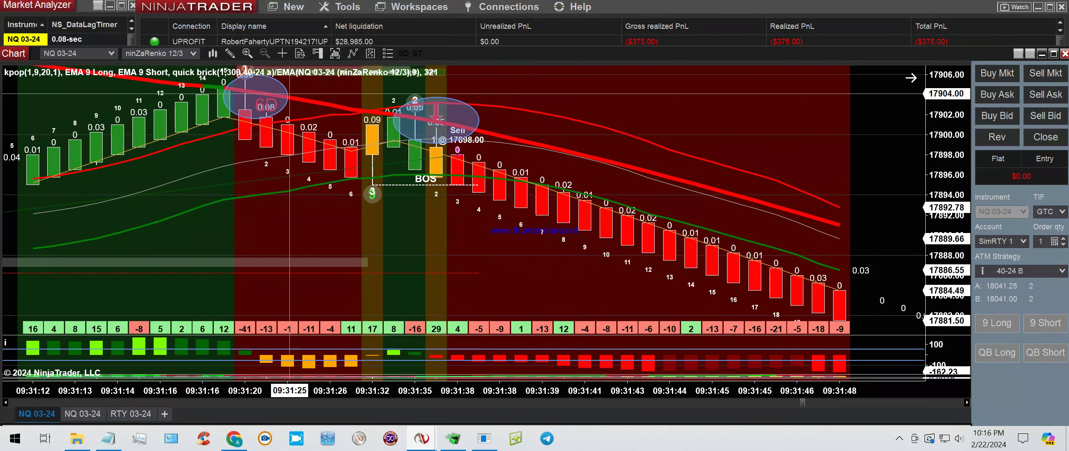
{"action": "left_click", "coordinate": [230, 55]}
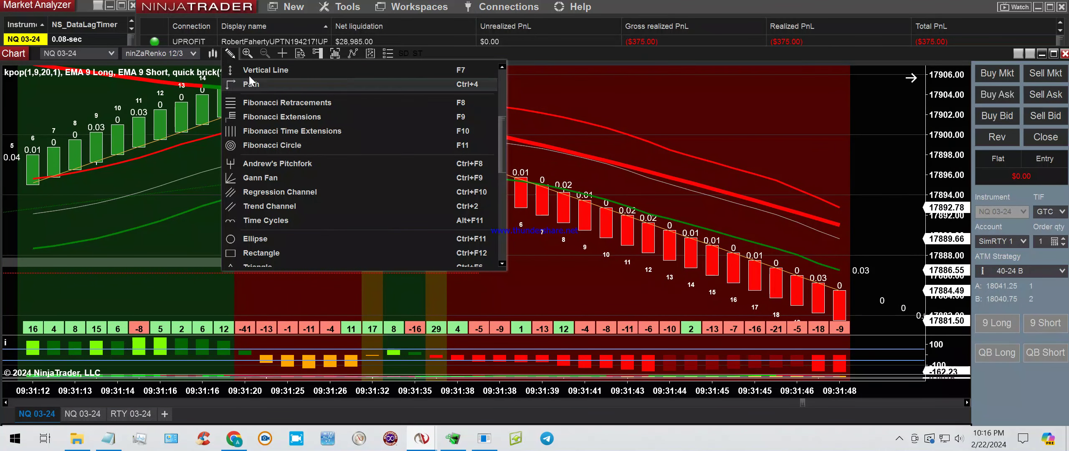
{"action": "left_click", "coordinate": [417, 133]}
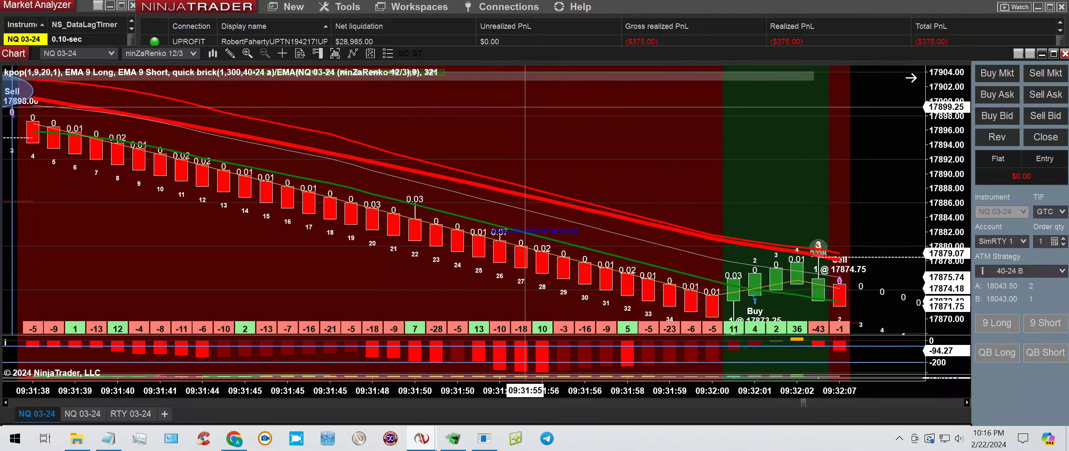
Step: Draw a small ellipse around the circled 3 above the Sell label at 17874.75 near 09:32:07
{"action": "left_click", "coordinate": [230, 54]}
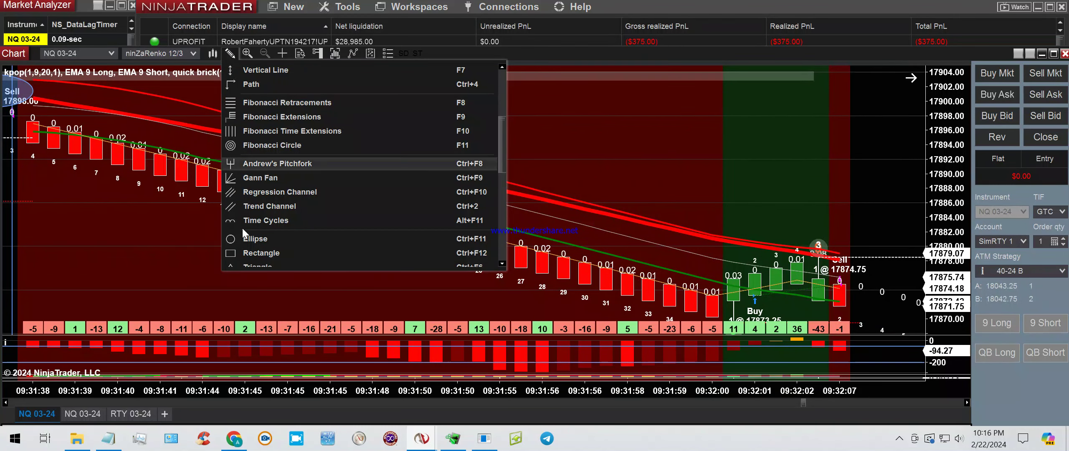
{"action": "left_click", "coordinate": [255, 238]}
{"action": "left_click_drag", "start_coordinate": [798, 232], "coordinate": [839, 264]}
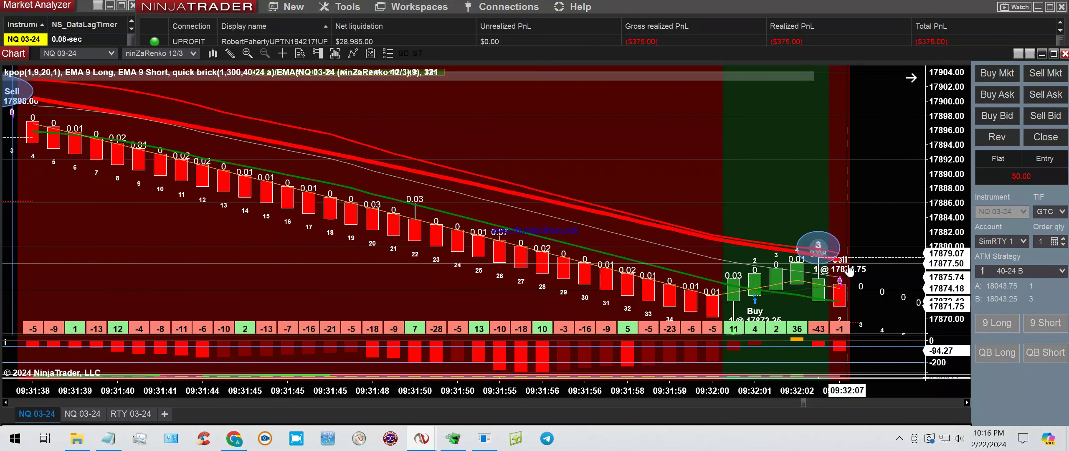
{"action": "left_click", "coordinate": [548, 170]}
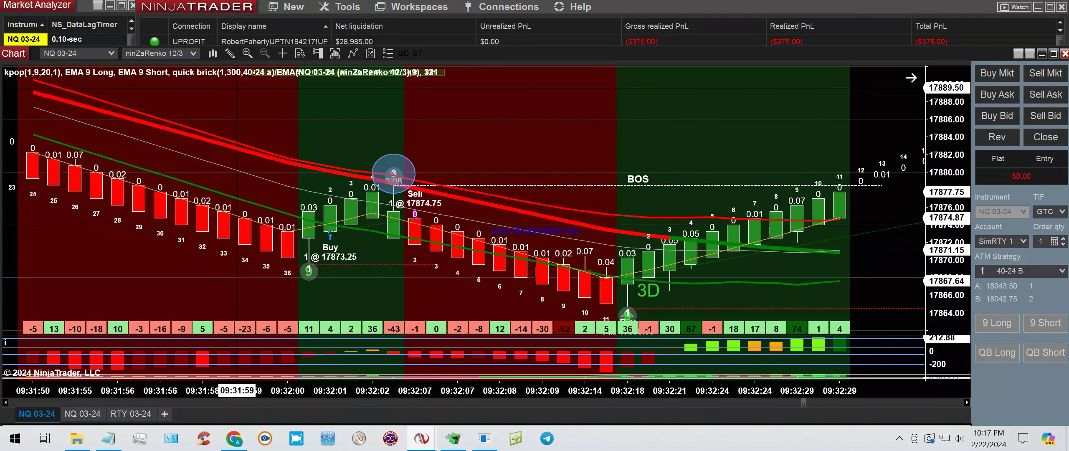
Step: Draw an ellipse over the first green bars above the 3D label near 09:32:21, and place a vertical line on the fourth green bar
{"action": "left_click", "coordinate": [230, 54]}
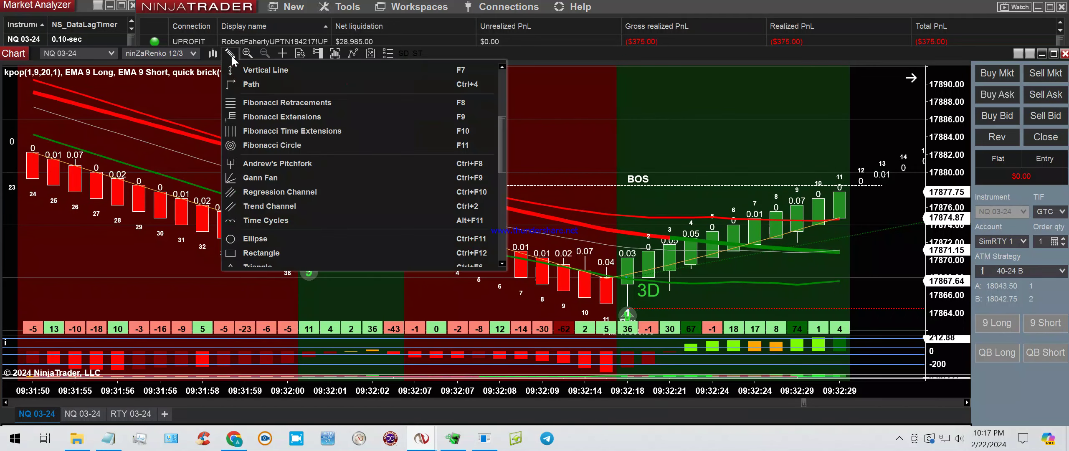
{"action": "left_click", "coordinate": [256, 238]}
{"action": "left_click_drag", "start_coordinate": [608, 211], "coordinate": [712, 259]}
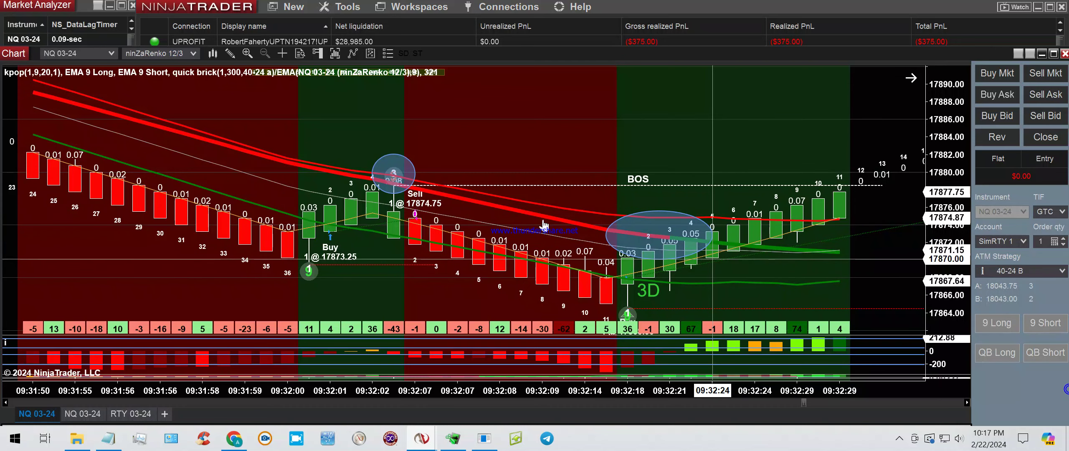
{"action": "left_click", "coordinate": [231, 54]}
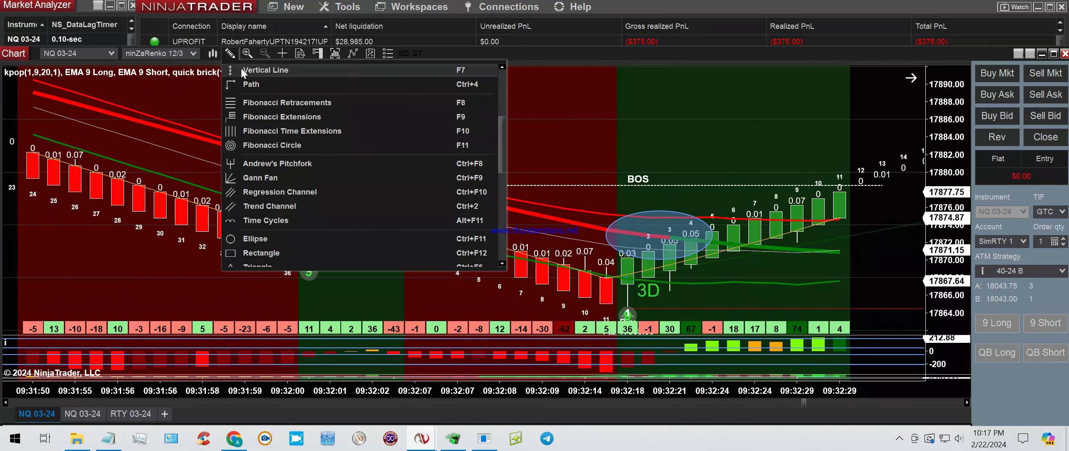
{"action": "left_click", "coordinate": [240, 69]}
{"action": "left_click", "coordinate": [695, 272]}
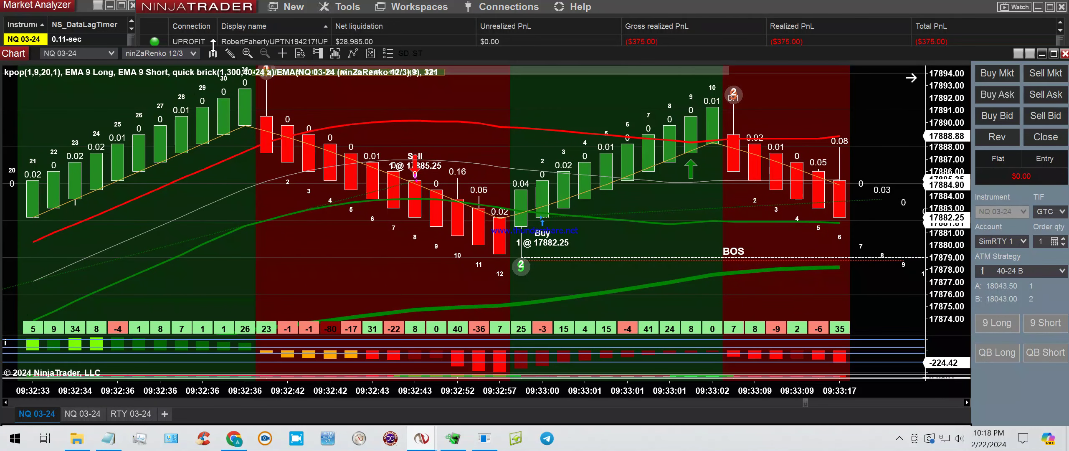
Step: Draw an ellipse over the first red bars beside the circled 2 at the start of the red zone near 09:33:08
{"action": "left_click", "coordinate": [230, 53]}
{"action": "left_click", "coordinate": [265, 234]}
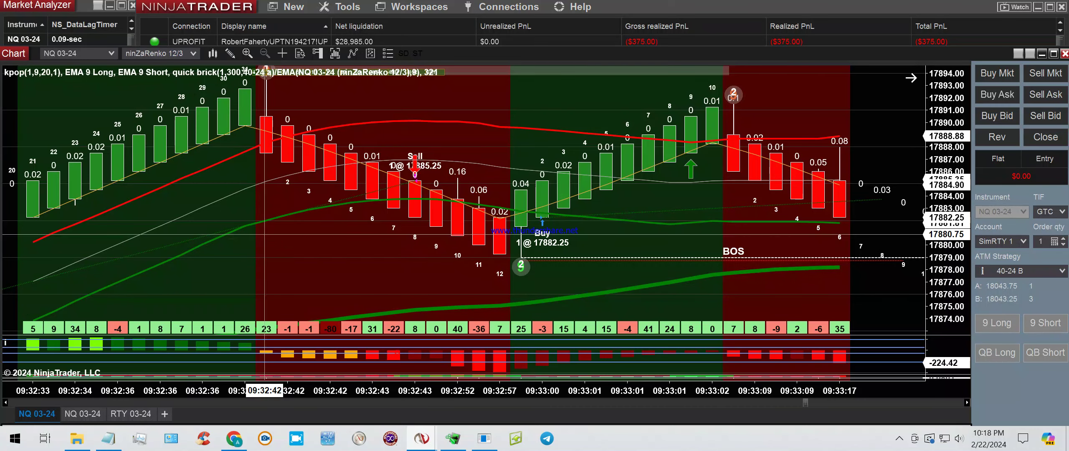
{"action": "left_click", "coordinate": [712, 101]}
{"action": "left_click", "coordinate": [796, 143]}
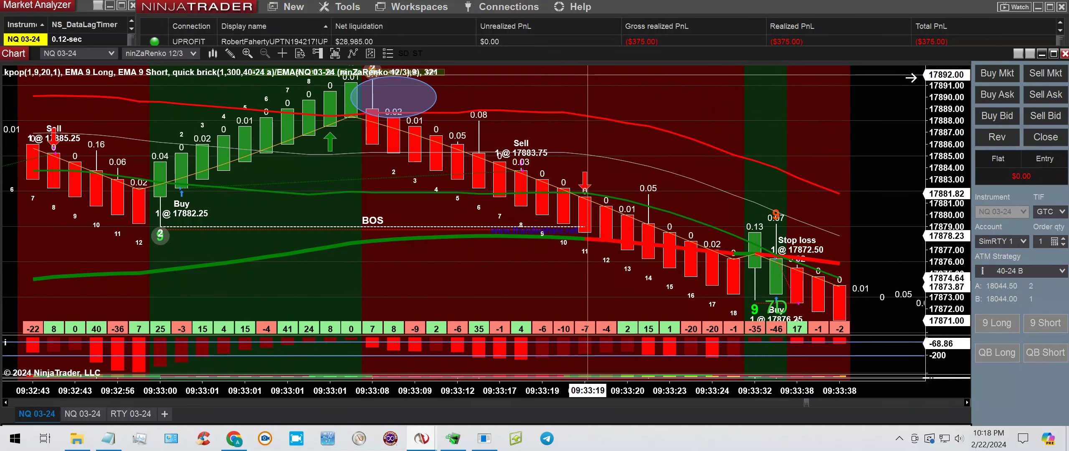
Step: Draw a small ellipse around the Sell label at 17883.75, just before 09:33:19
{"action": "left_click", "coordinate": [230, 53]}
{"action": "left_click", "coordinate": [268, 376]}
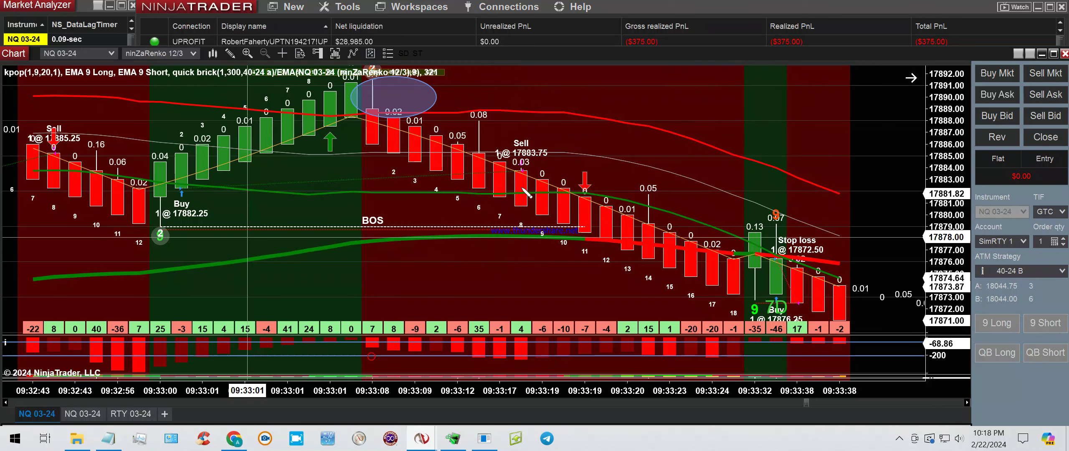
{"action": "left_click_drag", "start_coordinate": [500, 133], "coordinate": [541, 157]}
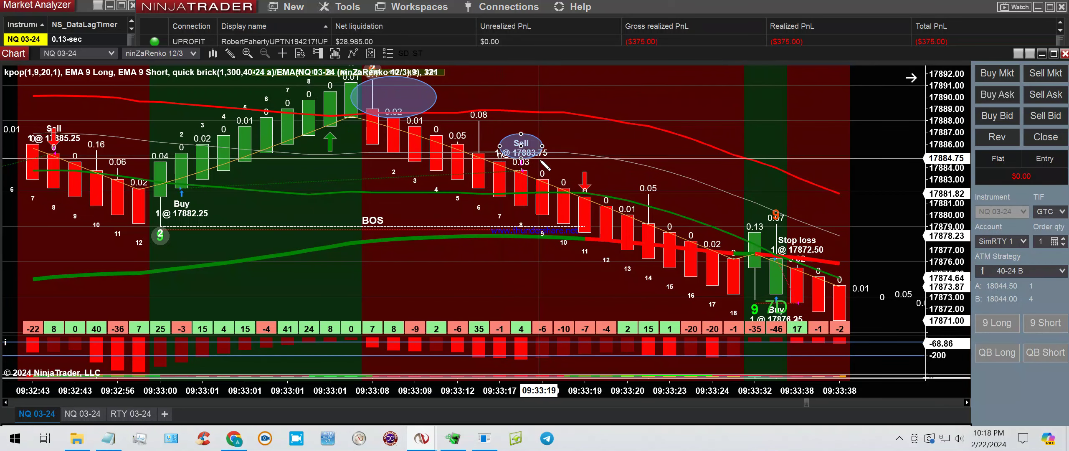
Step: Draw an ellipse around the red bar under the down arrow near 09:33:19, and a rectangle over the green bars near 09:33:32
{"action": "left_click", "coordinate": [229, 53]}
{"action": "left_click", "coordinate": [253, 238]}
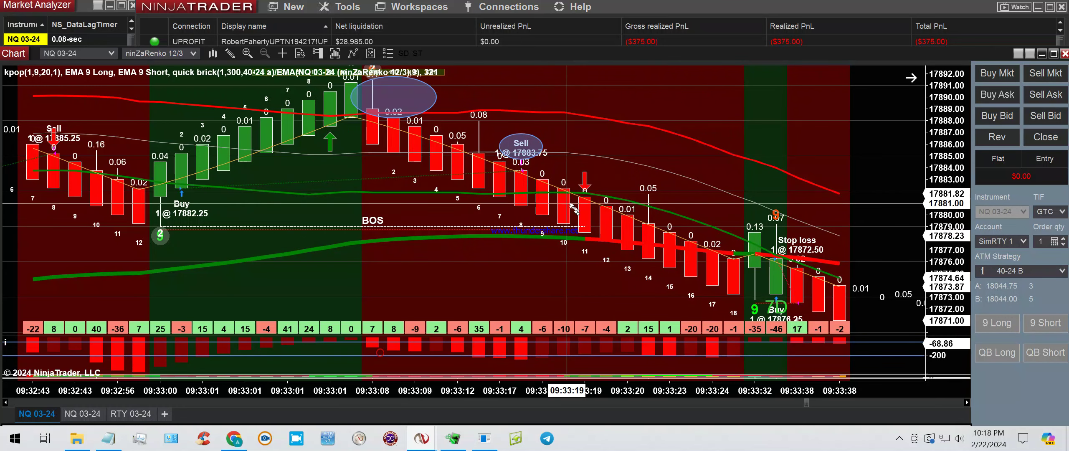
{"action": "left_click_drag", "start_coordinate": [566, 181], "coordinate": [601, 238]}
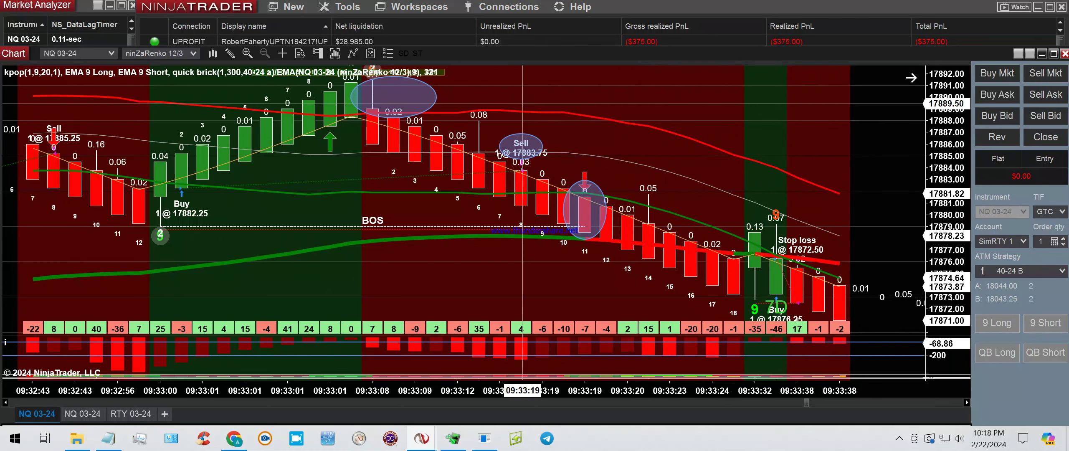
{"action": "left_click", "coordinate": [229, 53]}
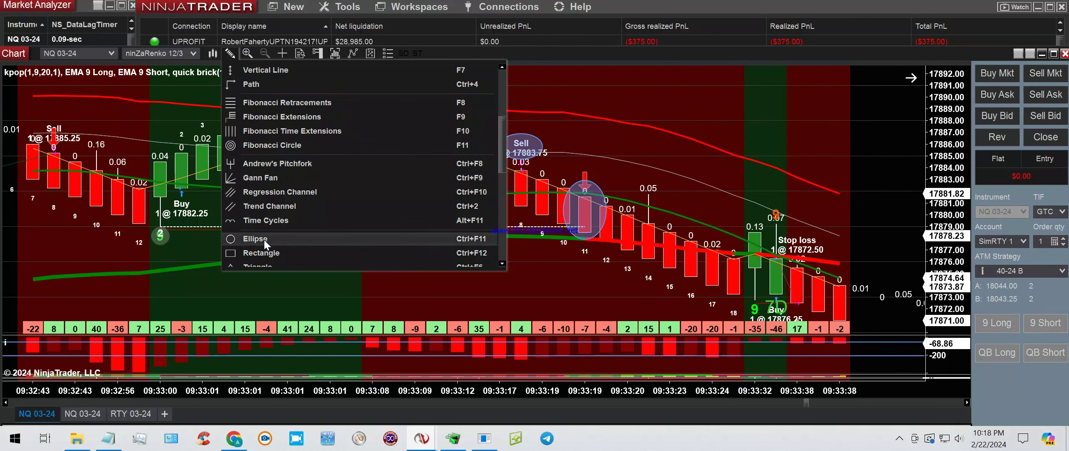
{"action": "left_click", "coordinate": [260, 253]}
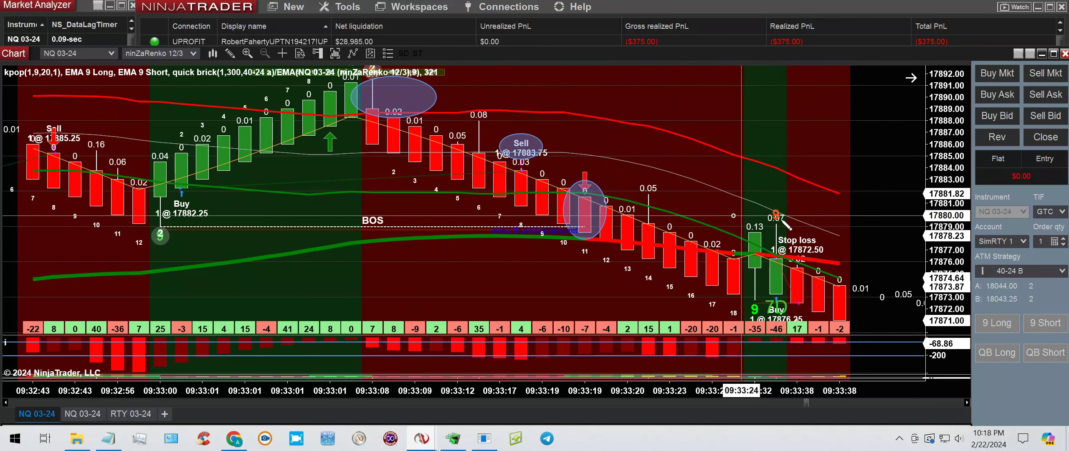
{"action": "left_click", "coordinate": [776, 300]}
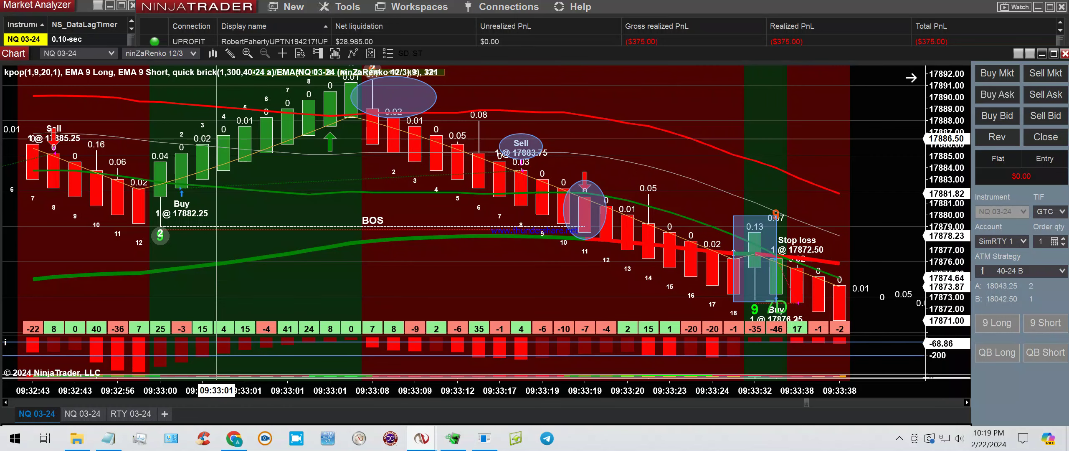
Step: Place a vertical line on the first red bar of the red zone near 09:33:08
{"action": "left_click", "coordinate": [229, 54]}
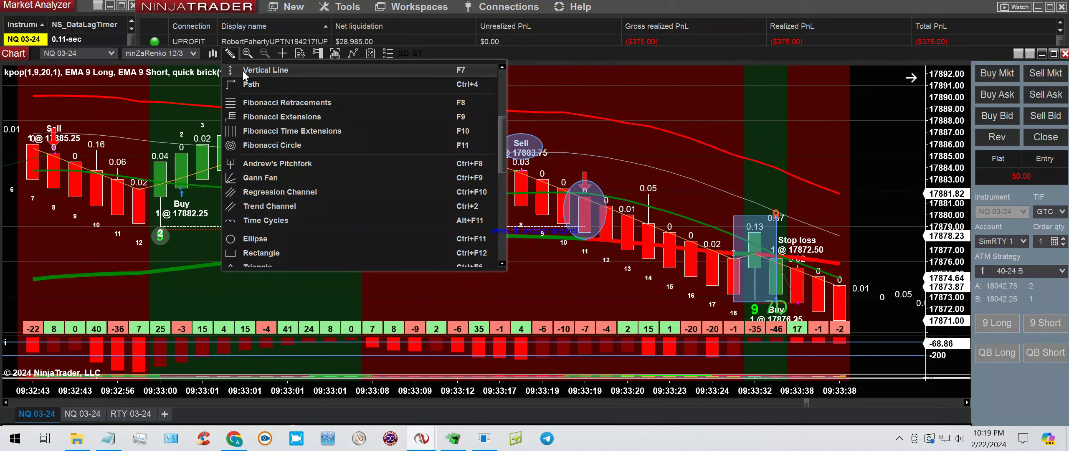
{"action": "left_click", "coordinate": [242, 70]}
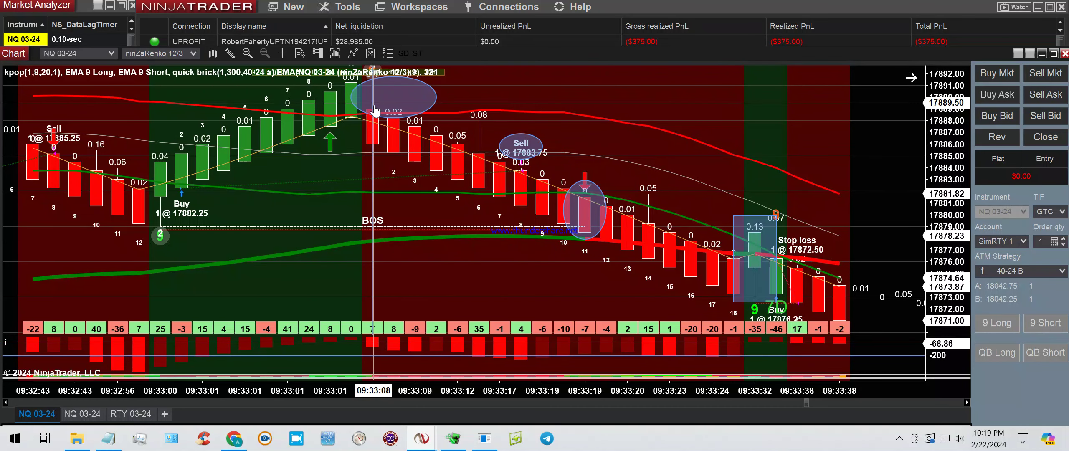
{"action": "left_click", "coordinate": [373, 111]}
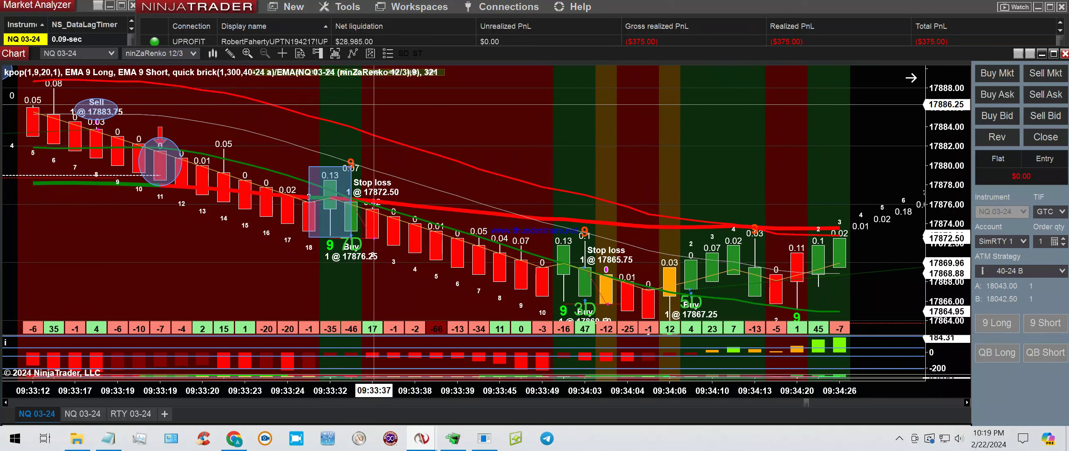
Step: Draw a wide ellipse over the swing lows from about 09:33:49 to 09:34:26, and place a vertical line on the fourth green bar near 09:34:10
{"action": "left_click", "coordinate": [230, 53]}
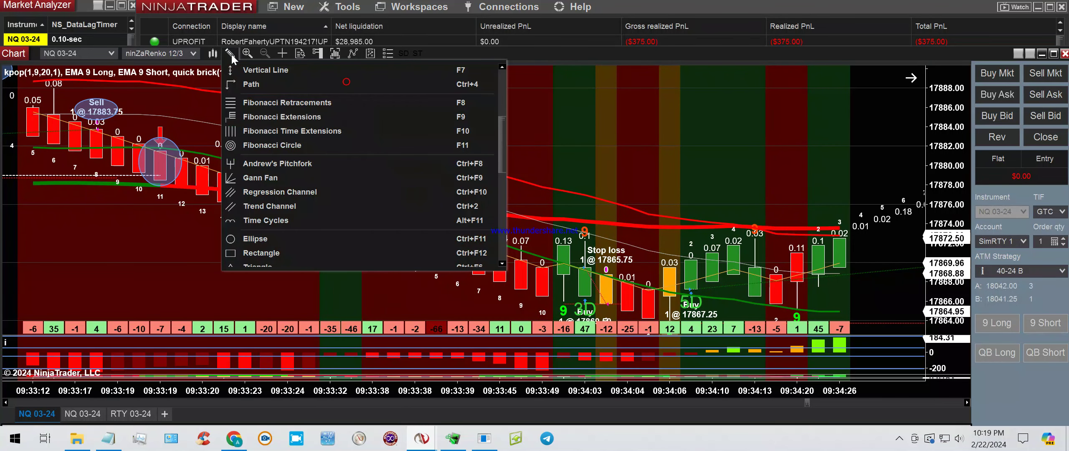
{"action": "left_click", "coordinate": [252, 237]}
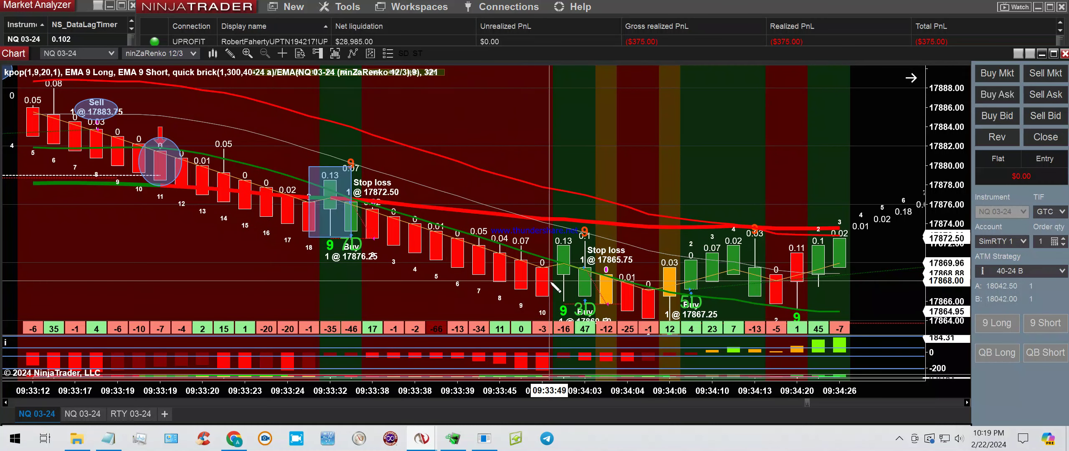
{"action": "left_click_drag", "start_coordinate": [541, 280], "coordinate": [839, 321]}
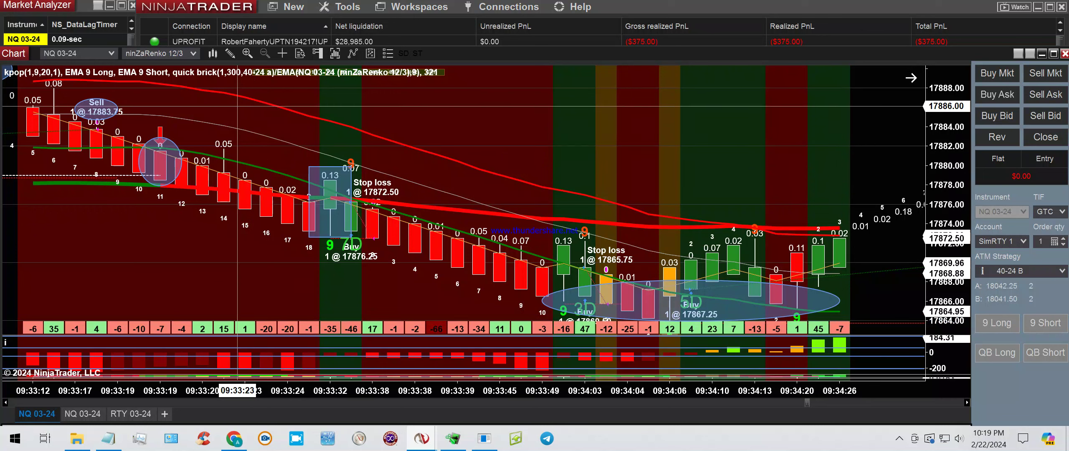
{"action": "left_click", "coordinate": [229, 56]}
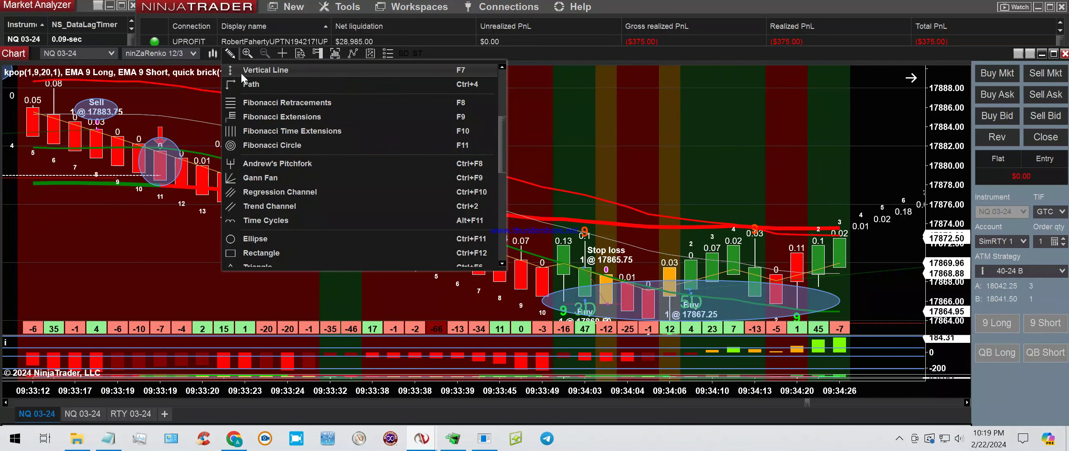
{"action": "left_click", "coordinate": [240, 74]}
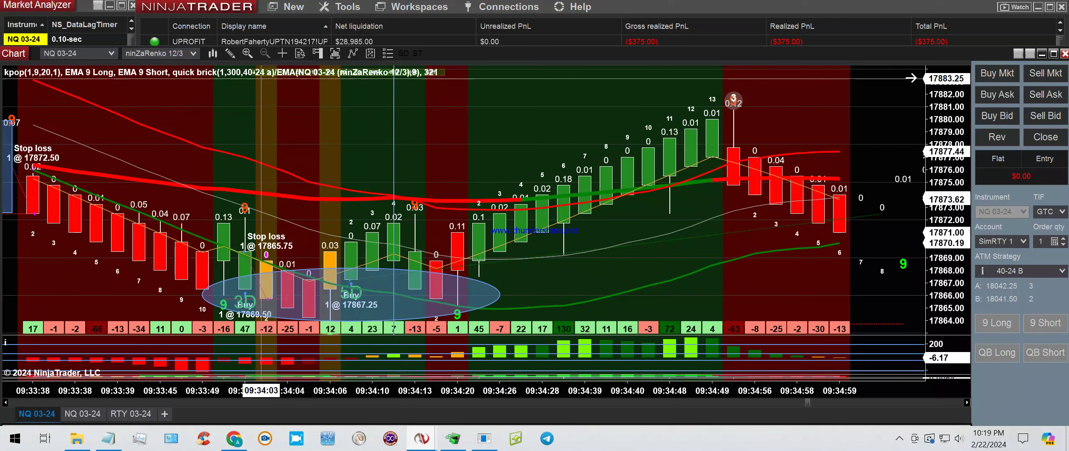
Step: Draw a small ellipse around the green bar numbered 4 near 09:34:26
{"action": "left_click", "coordinate": [229, 56]}
{"action": "left_click", "coordinate": [254, 239]}
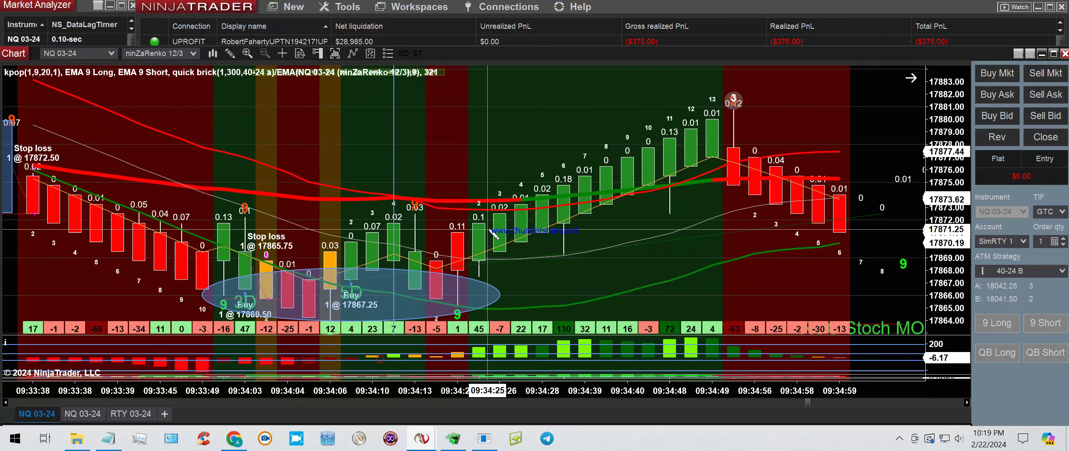
{"action": "left_click_drag", "start_coordinate": [499, 185], "coordinate": [542, 225]}
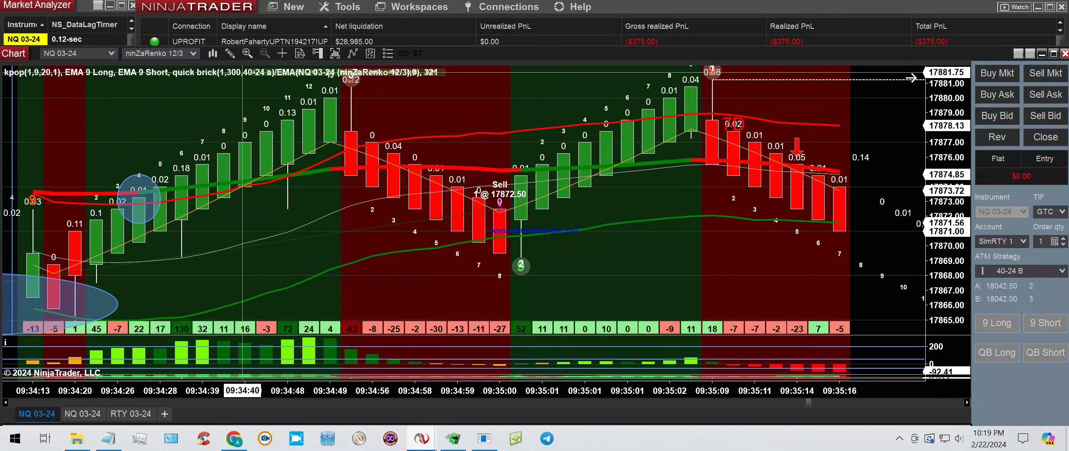
Step: Draw an ellipse over the first red bars near 09:35:09, and place a vertical line on the red bar under the down arrow at 09:35:14
{"action": "left_click", "coordinate": [231, 53]}
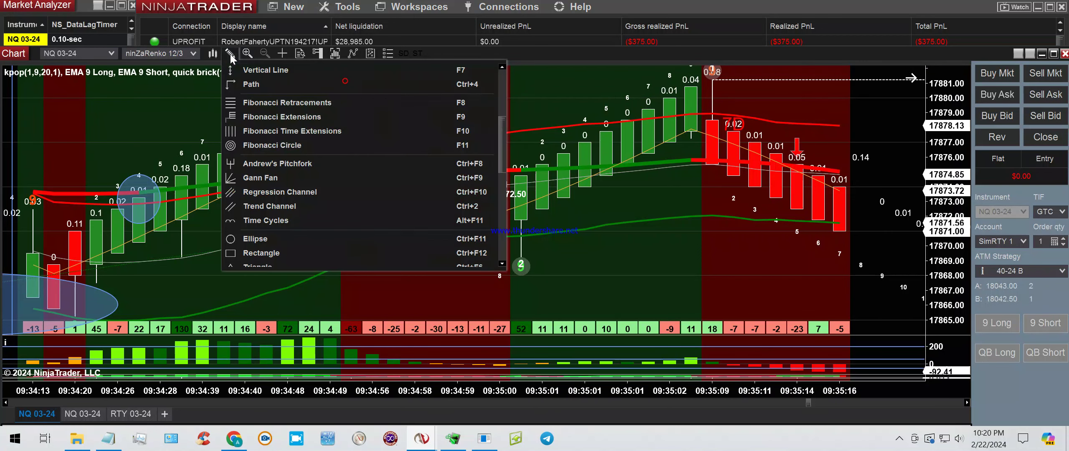
{"action": "left_click", "coordinate": [326, 239]}
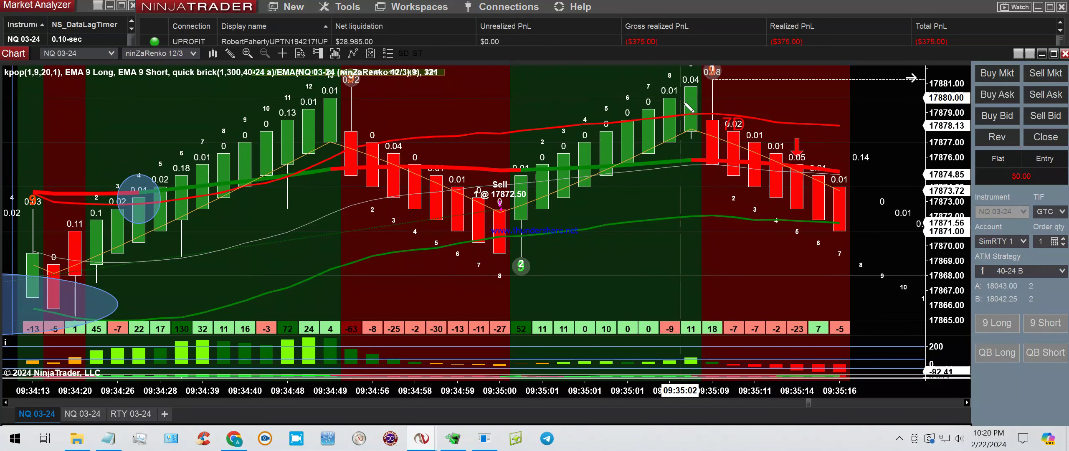
{"action": "left_click", "coordinate": [782, 170]}
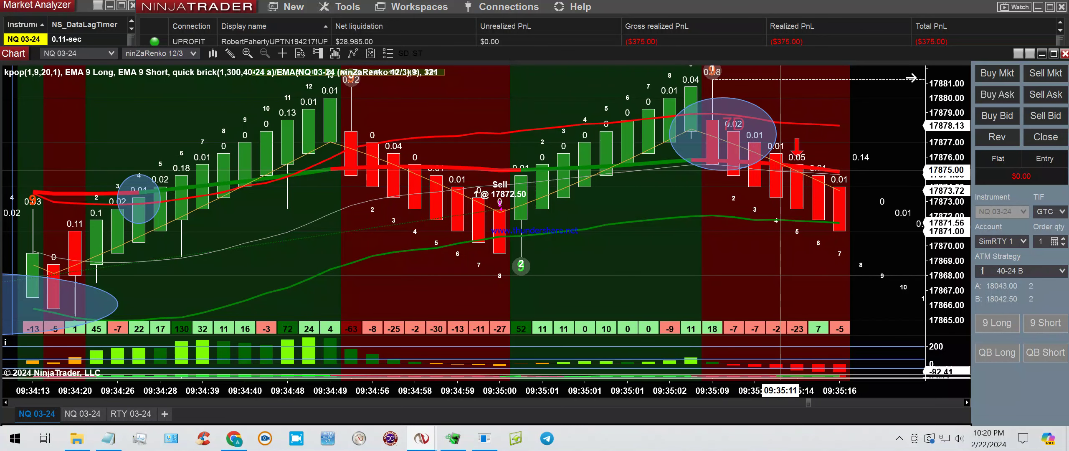
{"action": "left_click", "coordinate": [229, 53]}
{"action": "left_click", "coordinate": [267, 292]}
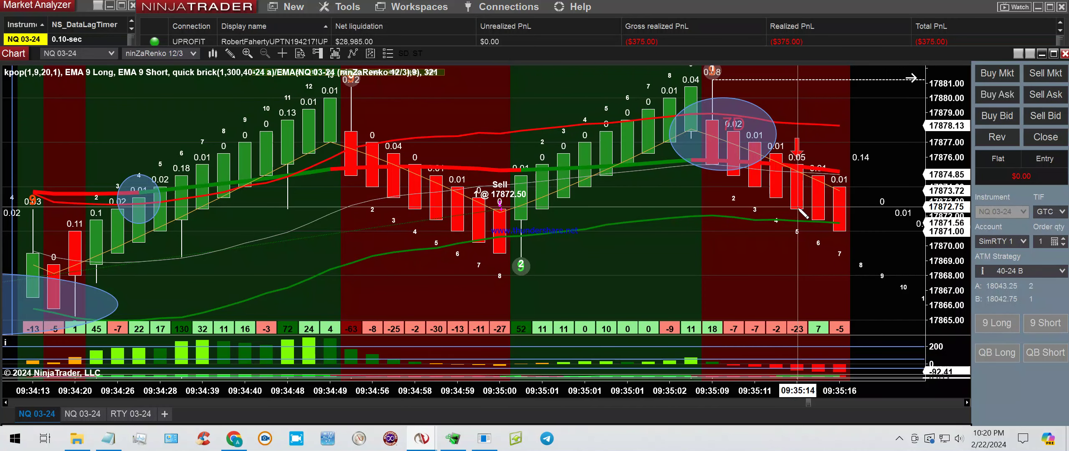
{"action": "left_click", "coordinate": [797, 206]}
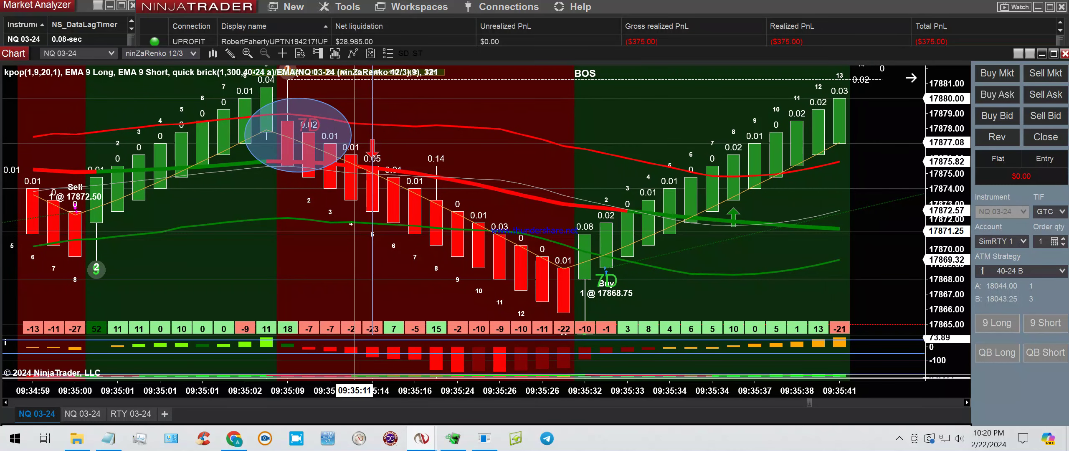
Step: Draw a flat ellipse around the green up arrow from about 09:35:33 to 09:35:37, and place a vertical line on the green bar at 09:35:39
{"action": "left_click", "coordinate": [230, 53]}
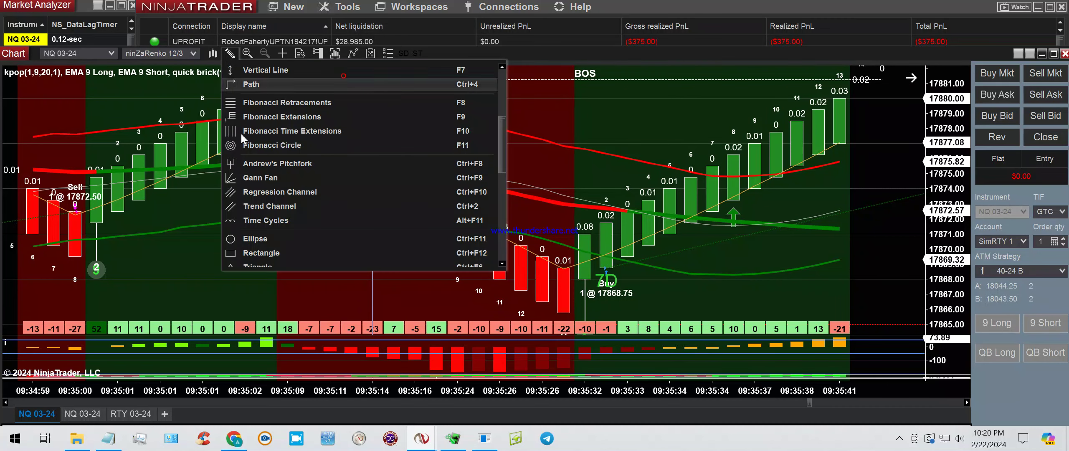
{"action": "left_click", "coordinate": [255, 238]}
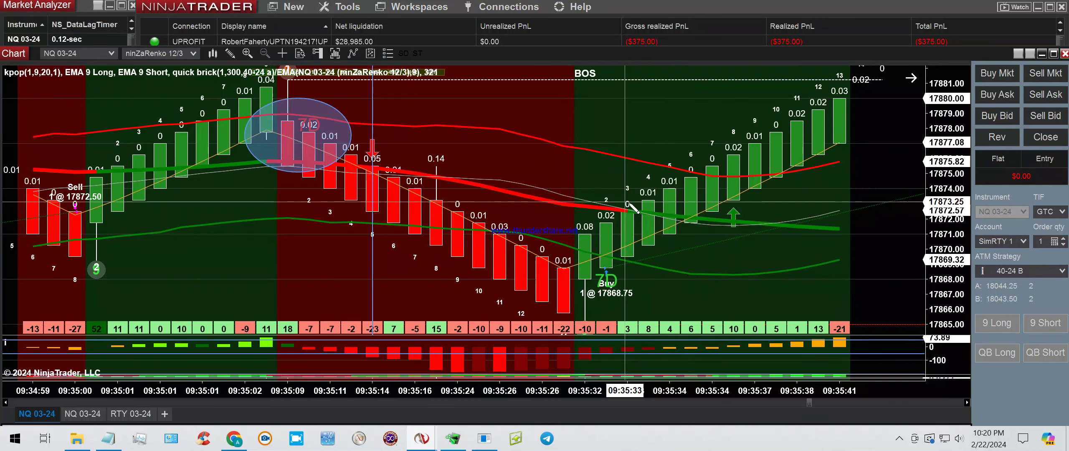
{"action": "left_click_drag", "start_coordinate": [627, 202], "coordinate": [754, 227]}
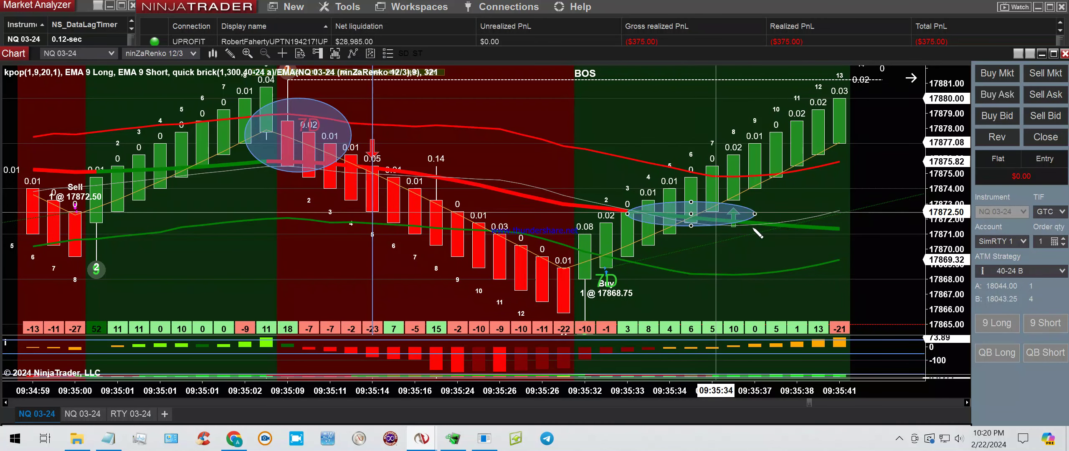
{"action": "left_click", "coordinate": [752, 226]}
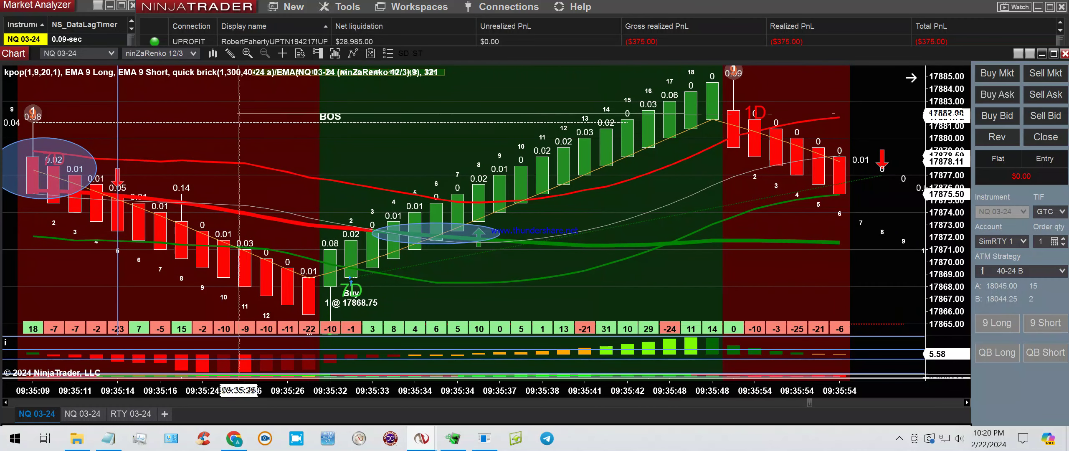
{"action": "left_click", "coordinate": [230, 53]}
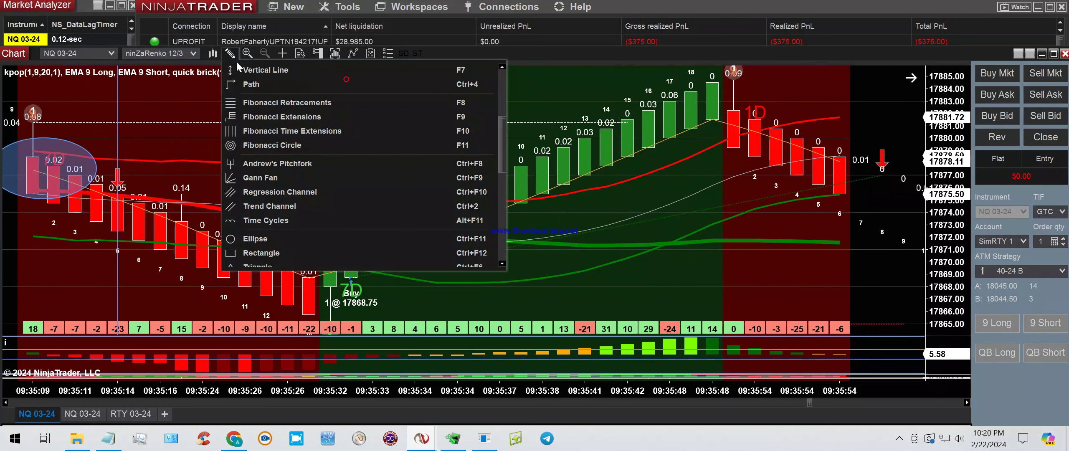
{"action": "left_click", "coordinate": [243, 69]}
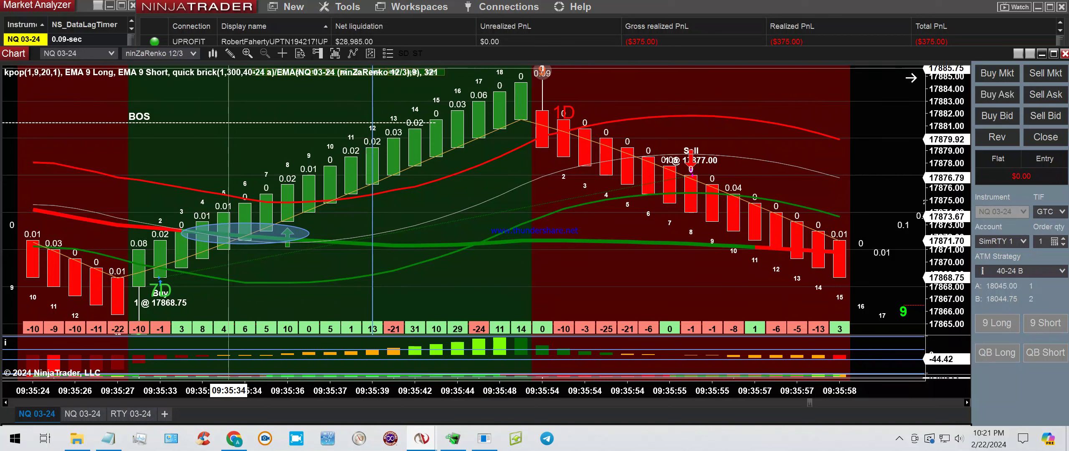
Step: Draw a small ellipse around the Sell label at 17877.00 and its red down arrow, near 09:35:54
{"action": "left_click", "coordinate": [229, 54]}
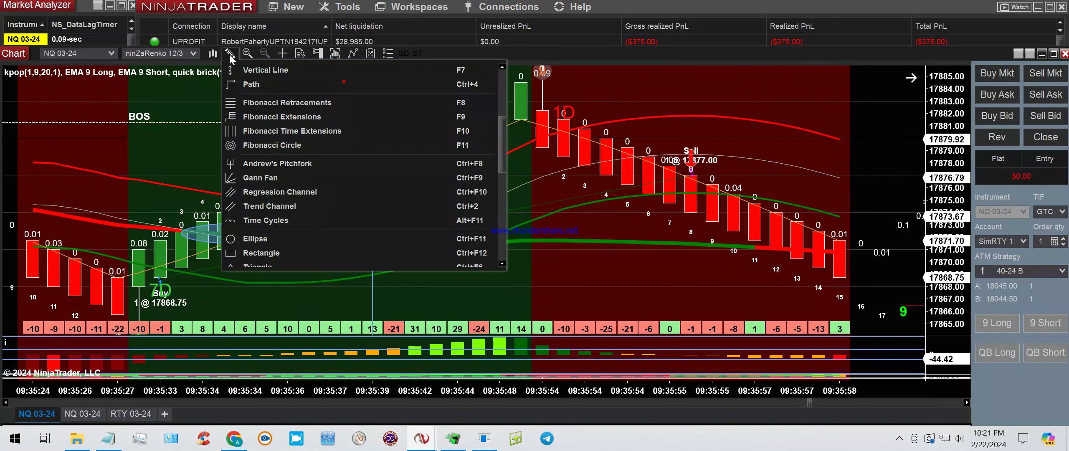
{"action": "left_click", "coordinate": [256, 239]}
{"action": "left_click_drag", "start_coordinate": [670, 139], "coordinate": [712, 175]}
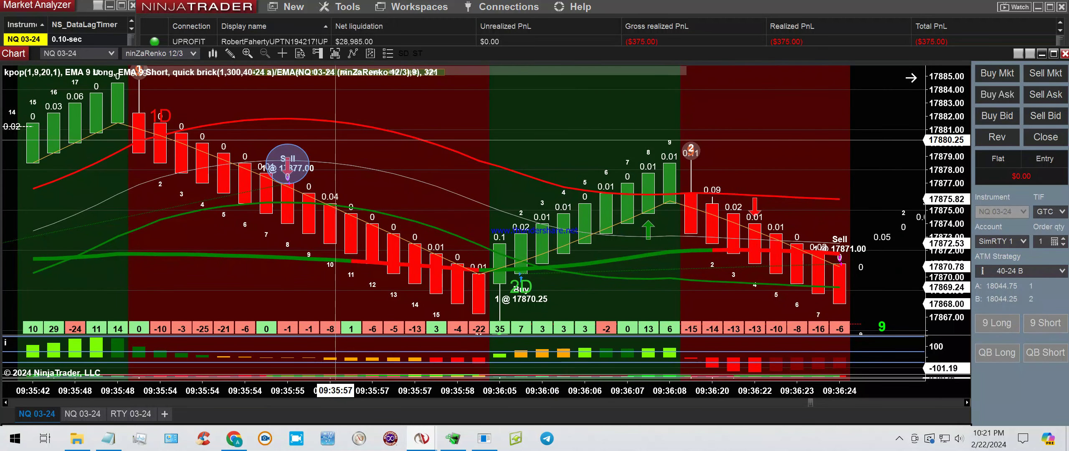
Step: Draw an ellipse over the first red bars below the circled 2, near 09:36:20
{"action": "left_click", "coordinate": [230, 53]}
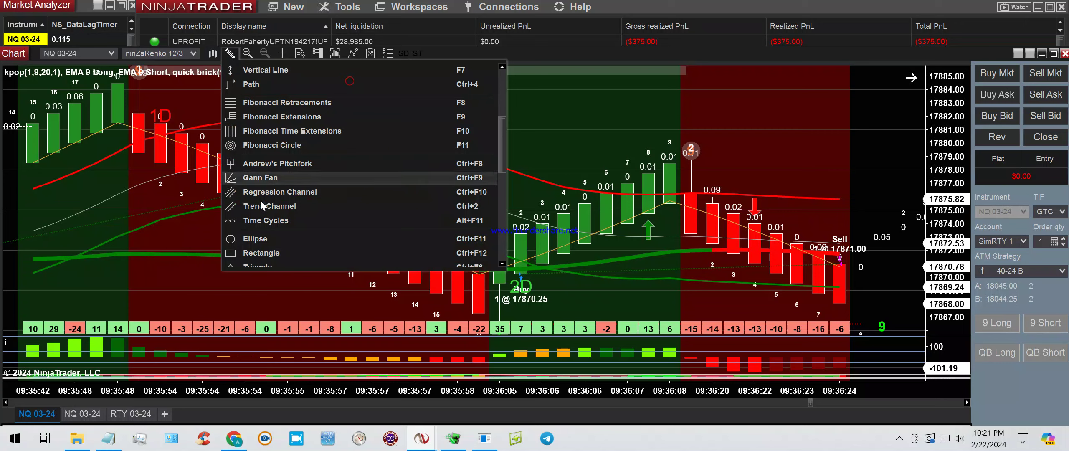
{"action": "left_click", "coordinate": [259, 238]}
{"action": "left_click_drag", "start_coordinate": [647, 161], "coordinate": [756, 228]}
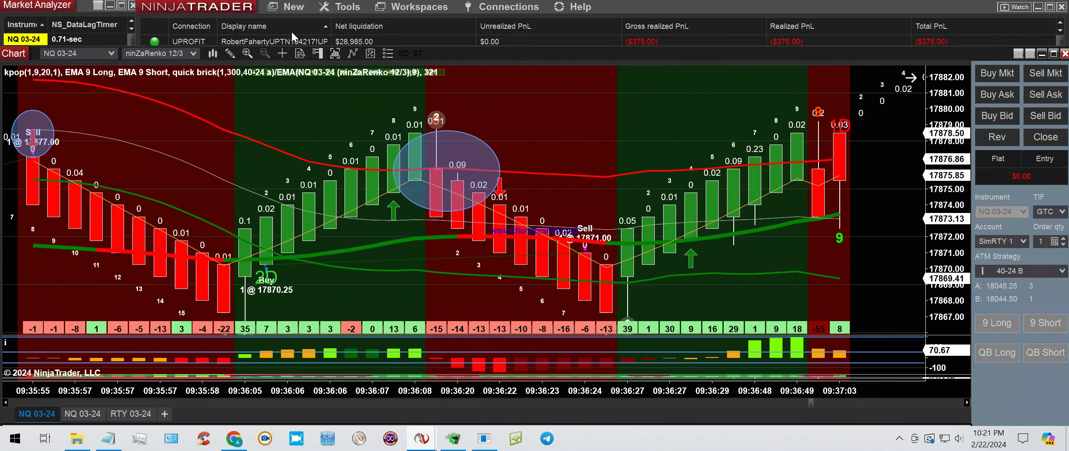
Step: Draw a rectangle over the last green bar and the two red bars beside it, near 09:37:03
{"action": "left_click", "coordinate": [230, 53]}
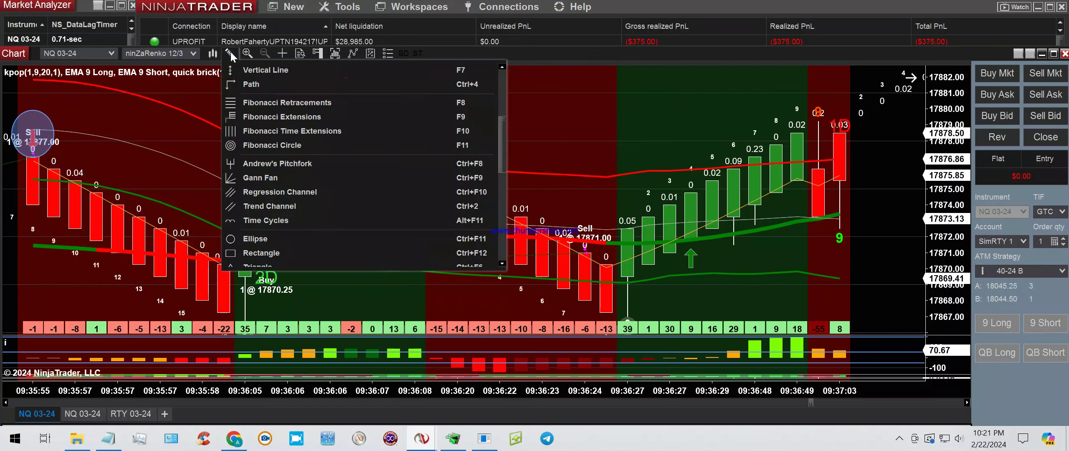
{"action": "left_click", "coordinate": [246, 253]}
{"action": "left_click", "coordinate": [856, 261]}
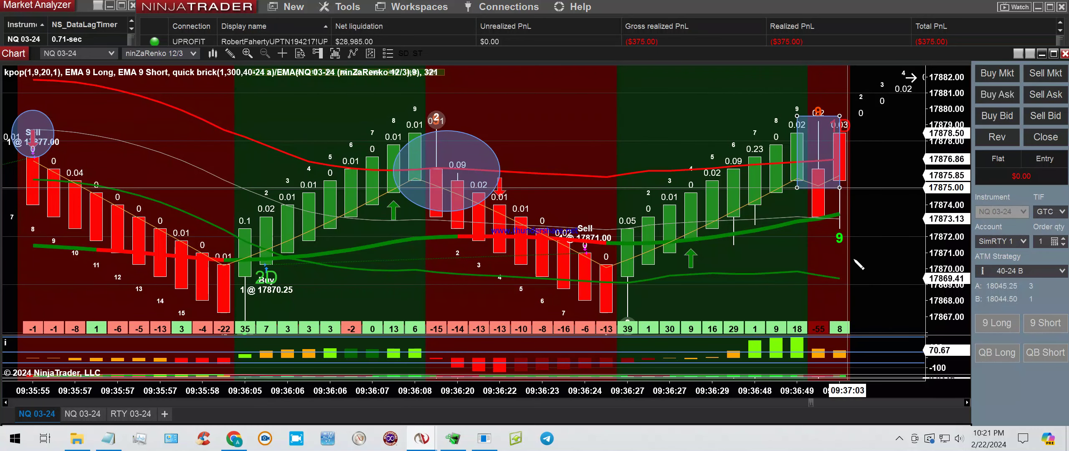
{"action": "left_click", "coordinate": [847, 273]}
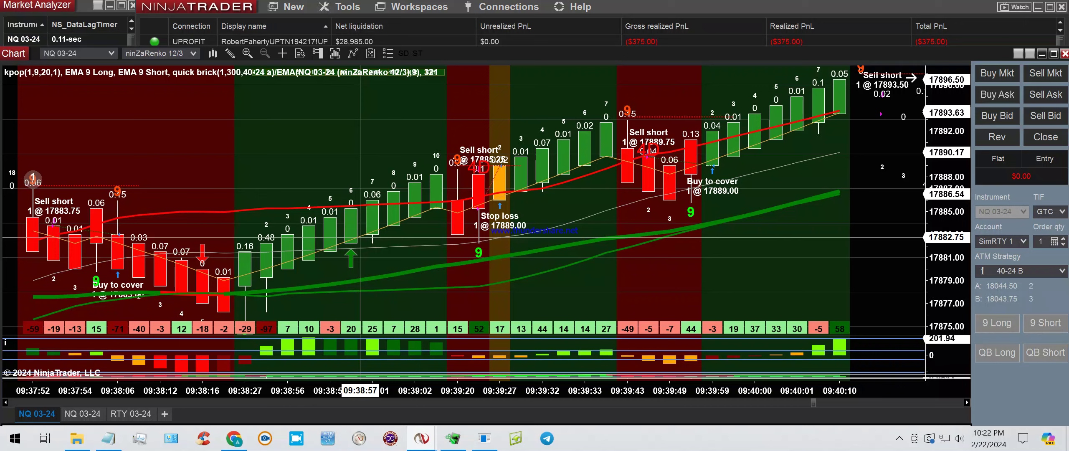
Step: Place a vertical line on the green bar at 09:38:56 and draw a flat ellipse around the last red and first green bars near 17878
{"action": "left_click", "coordinate": [232, 53]}
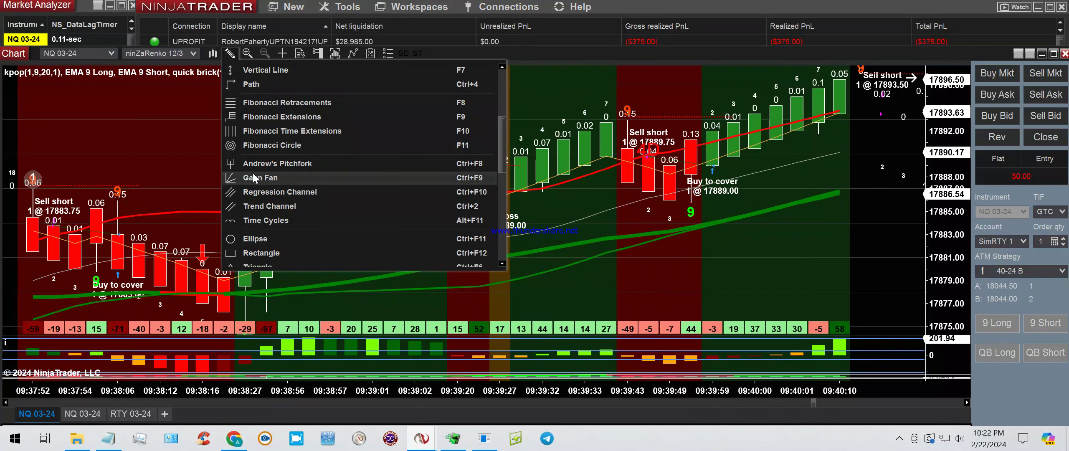
{"action": "left_click", "coordinate": [259, 68]}
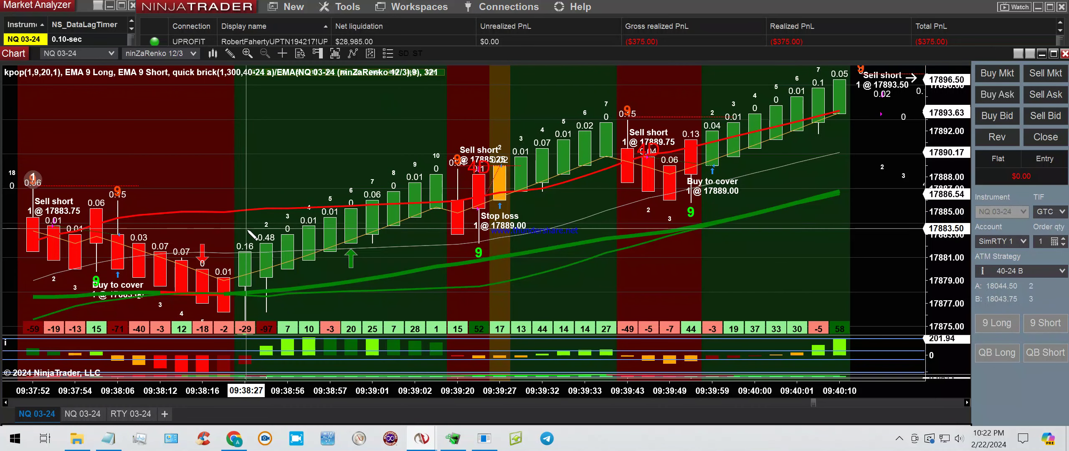
{"action": "left_click", "coordinate": [266, 228]}
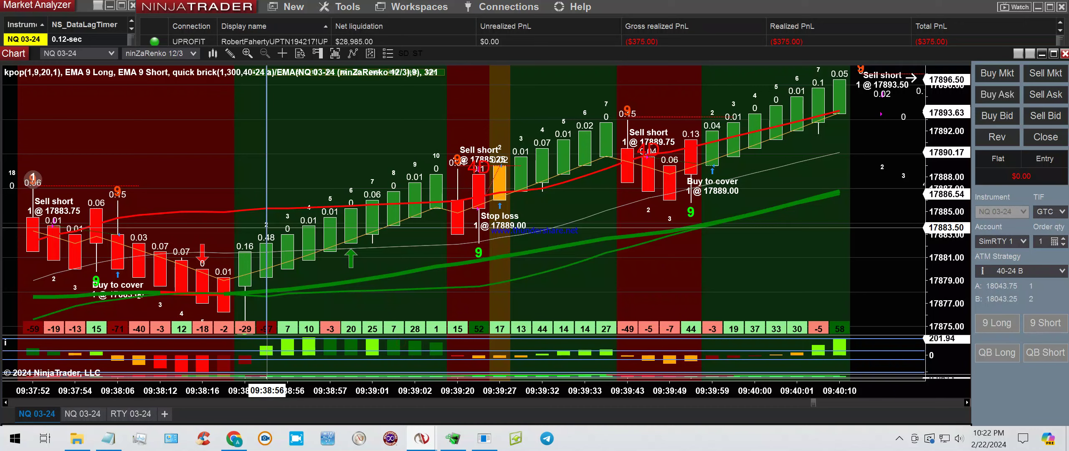
{"action": "left_click", "coordinate": [230, 53]}
{"action": "left_click", "coordinate": [236, 205]}
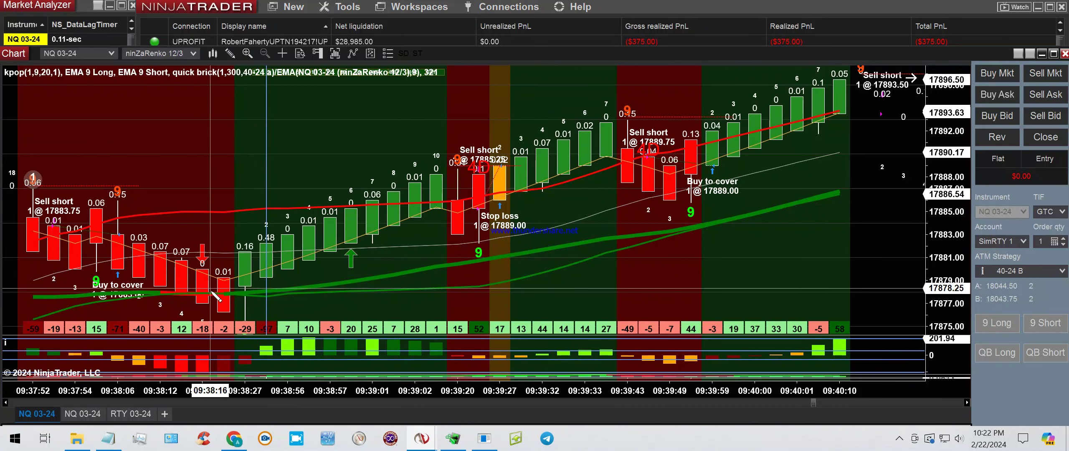
{"action": "left_click", "coordinate": [269, 301]}
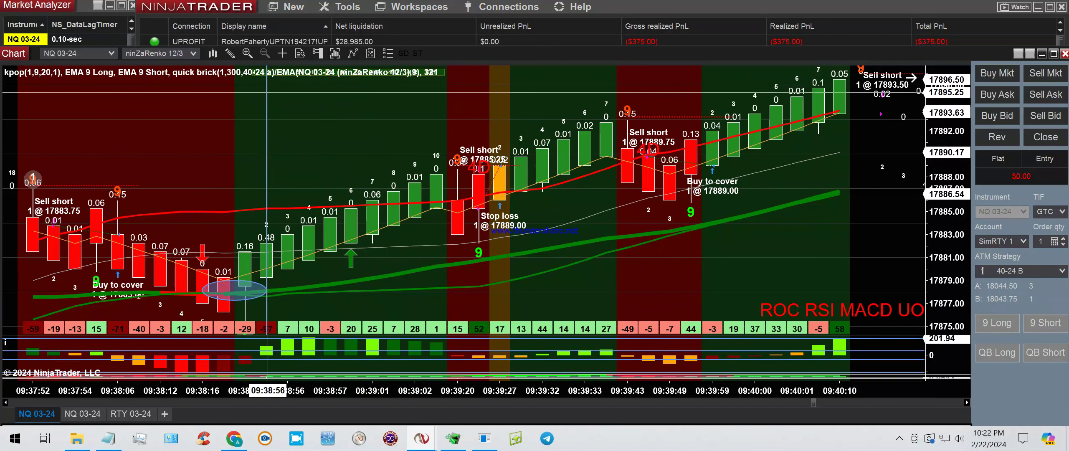
Step: Draw ellipses around the green 9 below the Stop loss label near 09:39:27 and around the Buy to cover label at 17889.00
{"action": "left_click", "coordinate": [229, 53]}
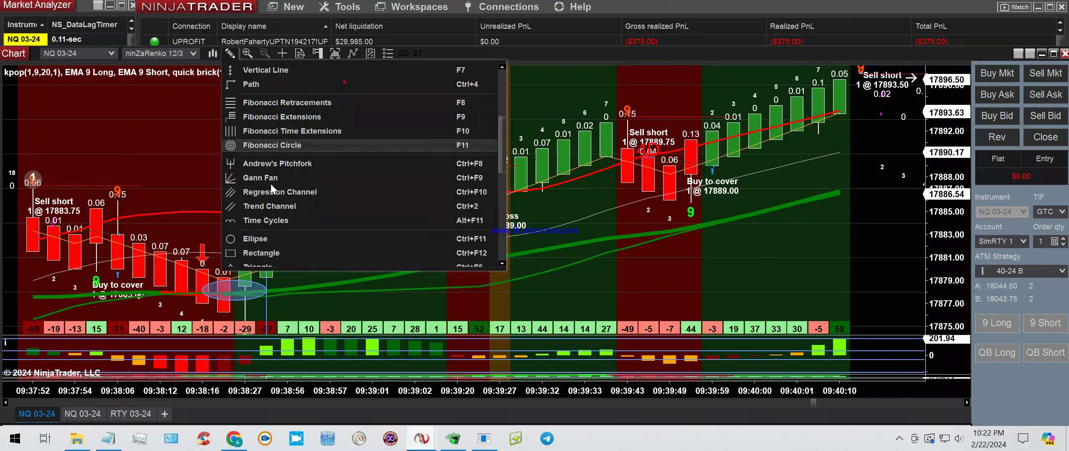
{"action": "left_click", "coordinate": [265, 241]}
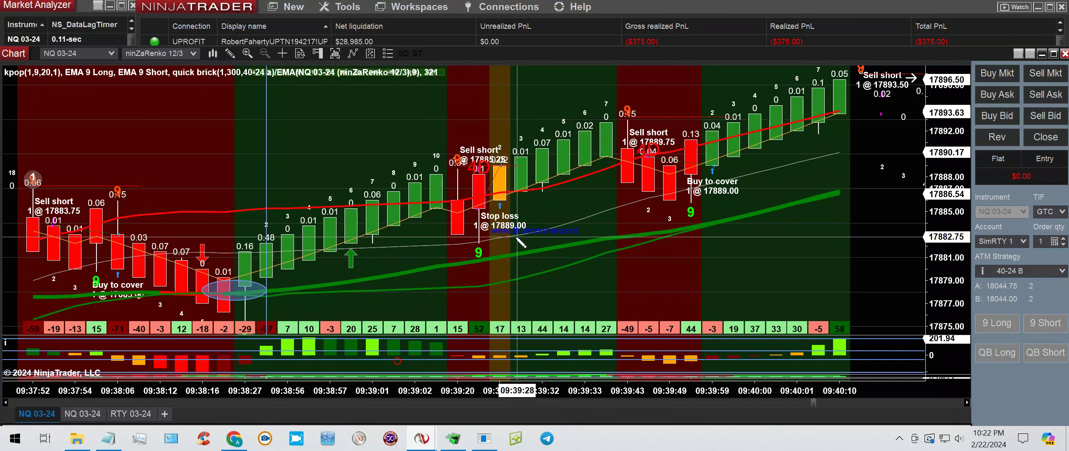
{"action": "left_click", "coordinate": [518, 262]}
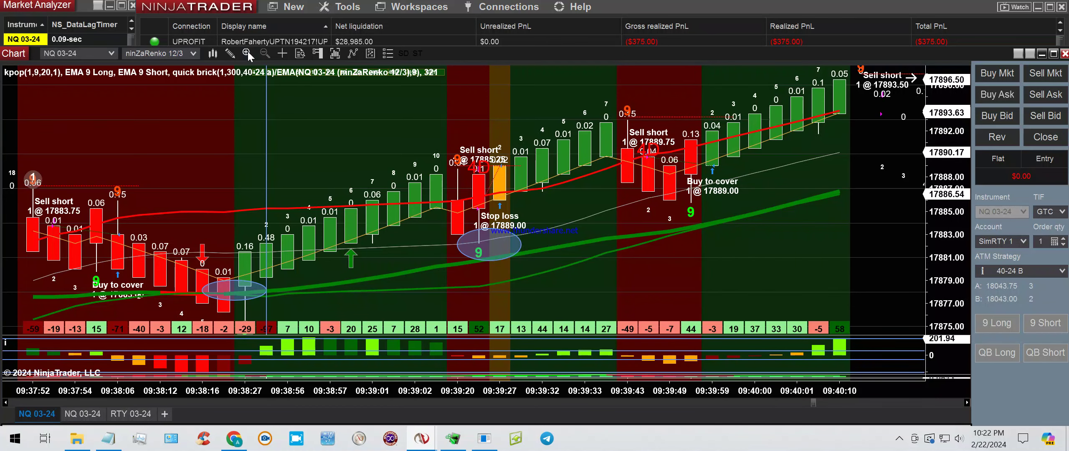
{"action": "left_click", "coordinate": [235, 57]}
{"action": "left_click", "coordinate": [259, 228]}
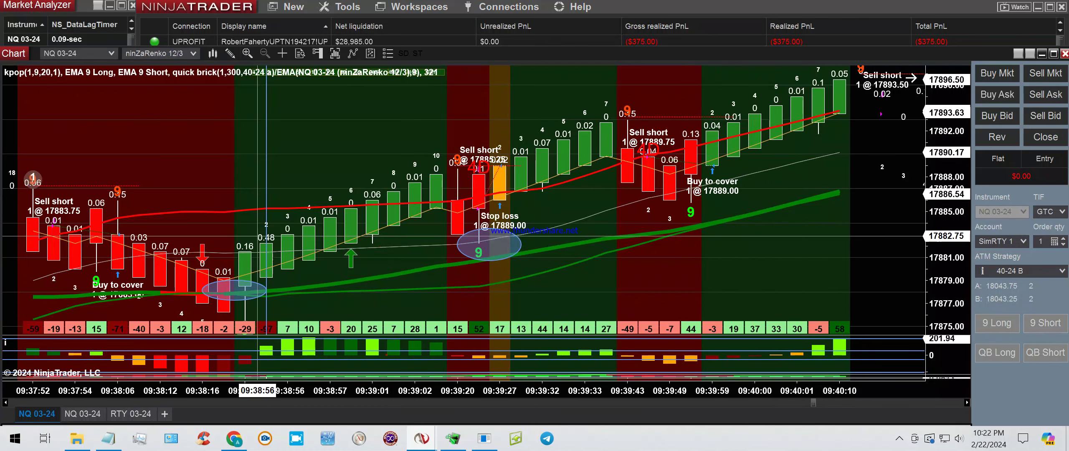
{"action": "left_click", "coordinate": [669, 162]}
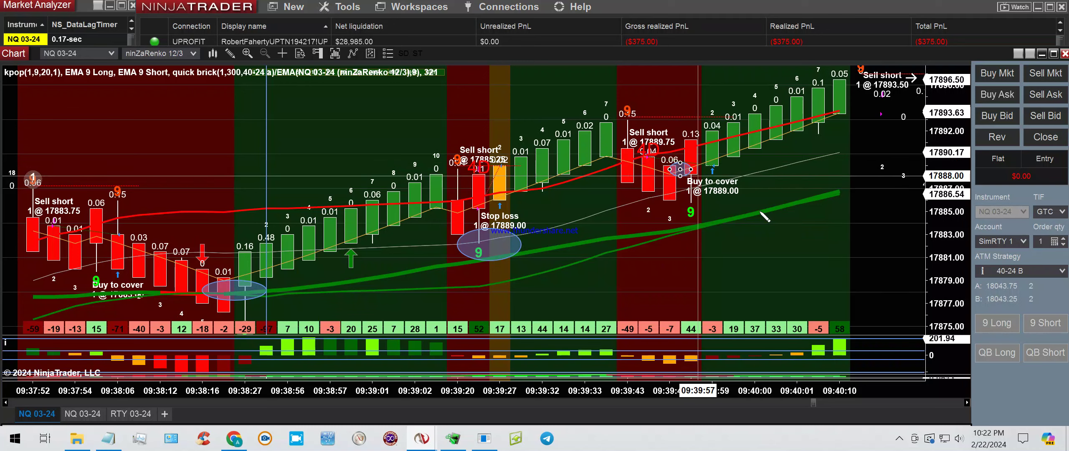
{"action": "left_click", "coordinate": [755, 211]}
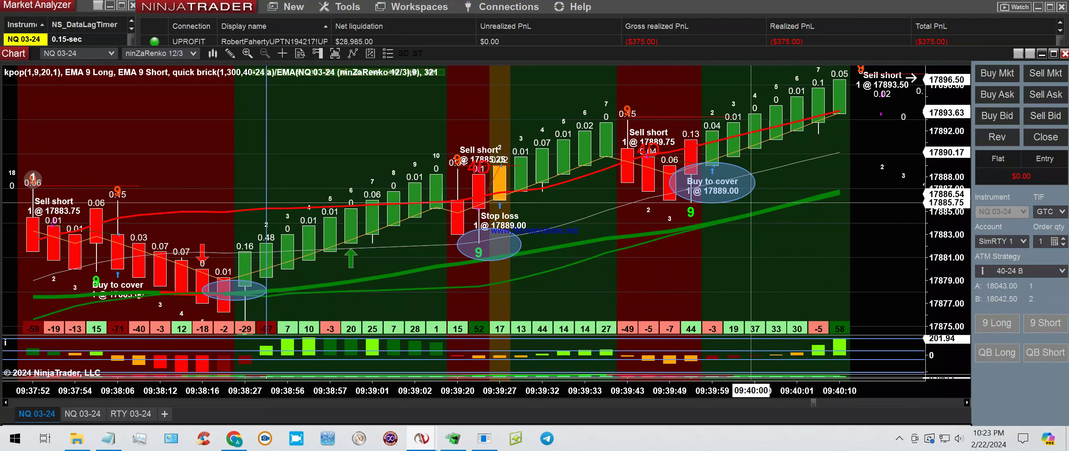
Step: Place a vertical line on the green bar at 09:40:07 and draw an ellipse around the Buy to cover label at 17893.50
{"action": "left_click", "coordinate": [230, 58]}
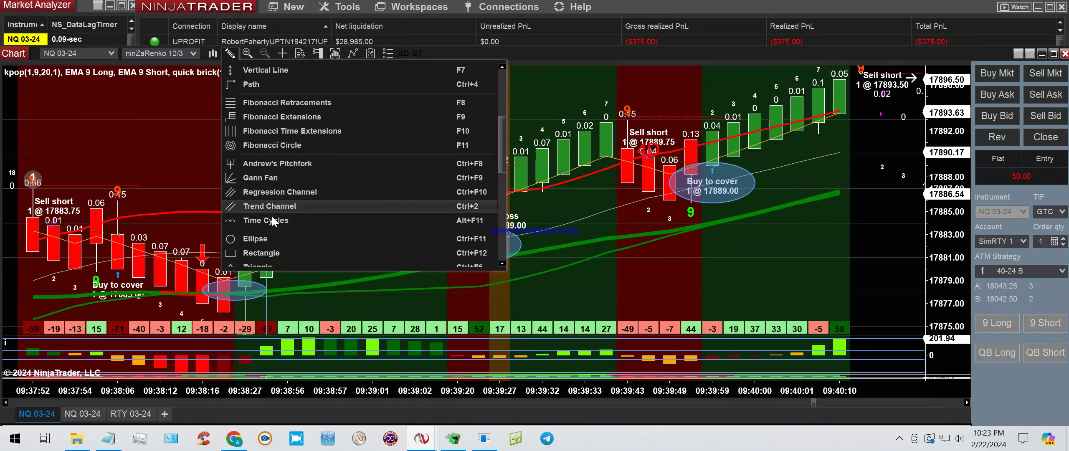
{"action": "left_click", "coordinate": [268, 70]}
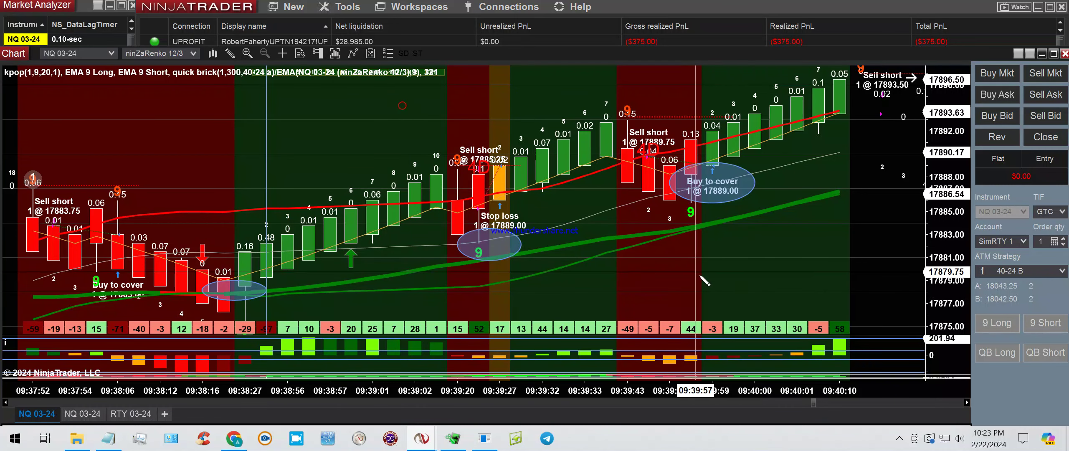
{"action": "left_click", "coordinate": [819, 313]}
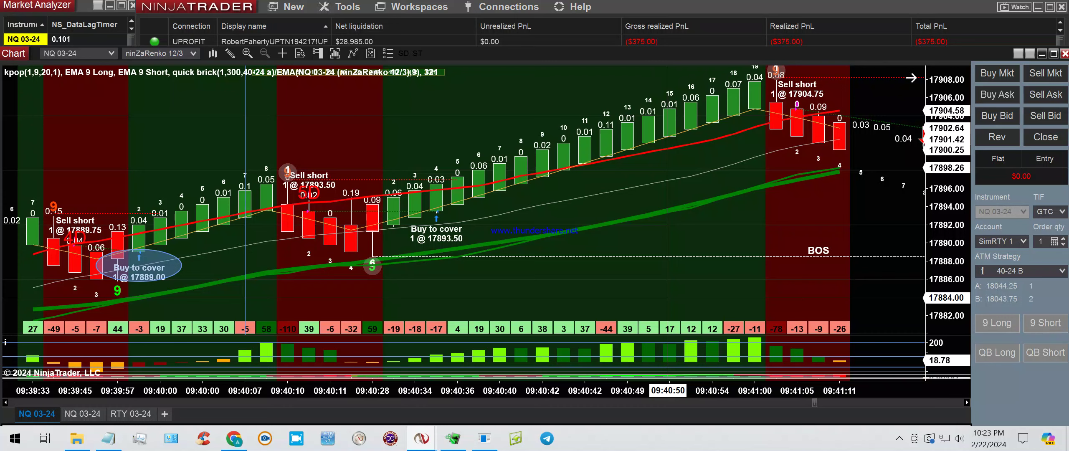
{"action": "left_click", "coordinate": [227, 52]}
{"action": "left_click", "coordinate": [383, 359]}
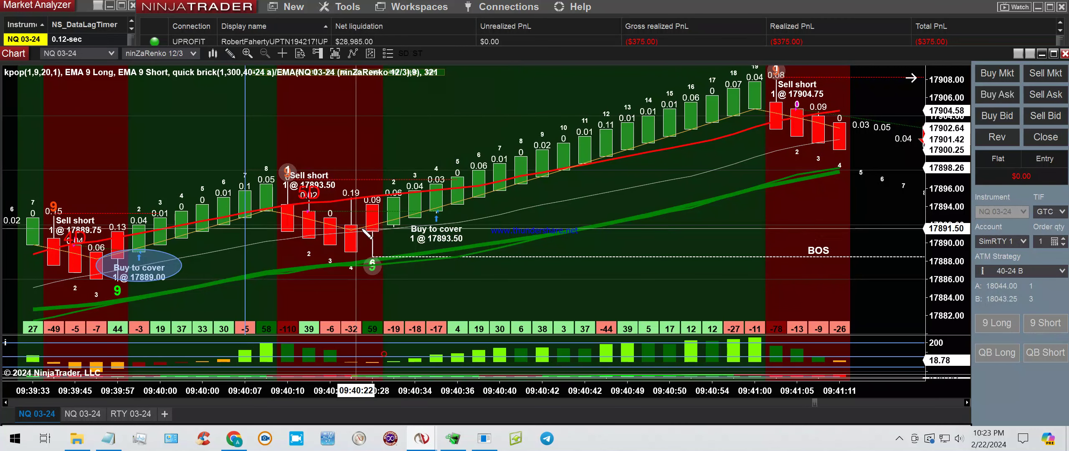
{"action": "left_click_drag", "start_coordinate": [393, 208], "coordinate": [476, 248]}
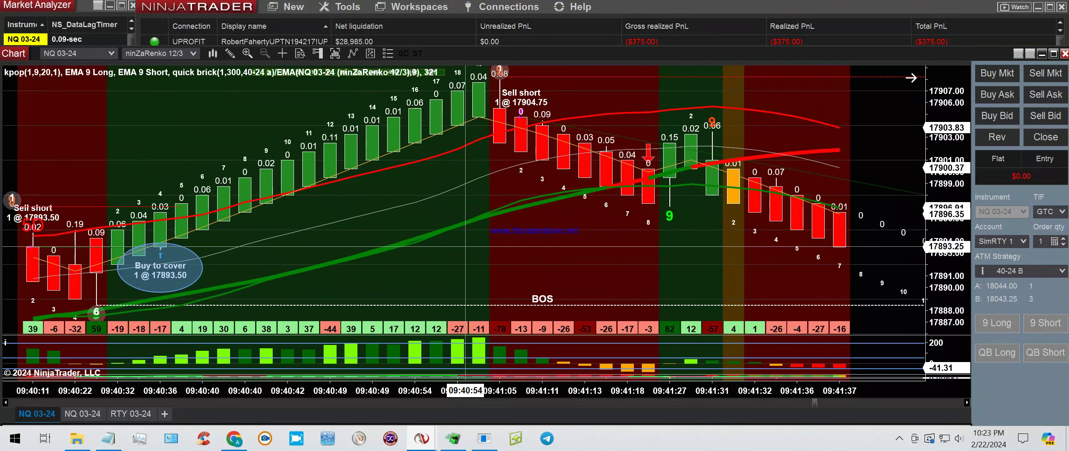
Step: Draw ellipses around the green bars and red 9 near 09:41:28 and around the Sell short label at 17904.75
{"action": "left_click", "coordinate": [230, 53]}
{"action": "left_click", "coordinate": [268, 239]}
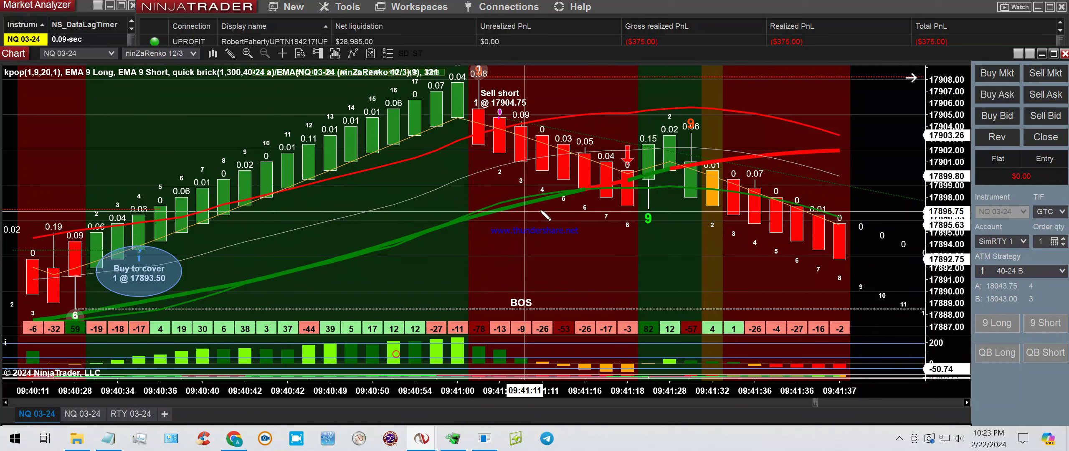
{"action": "left_click_drag", "start_coordinate": [648, 127], "coordinate": [711, 193]}
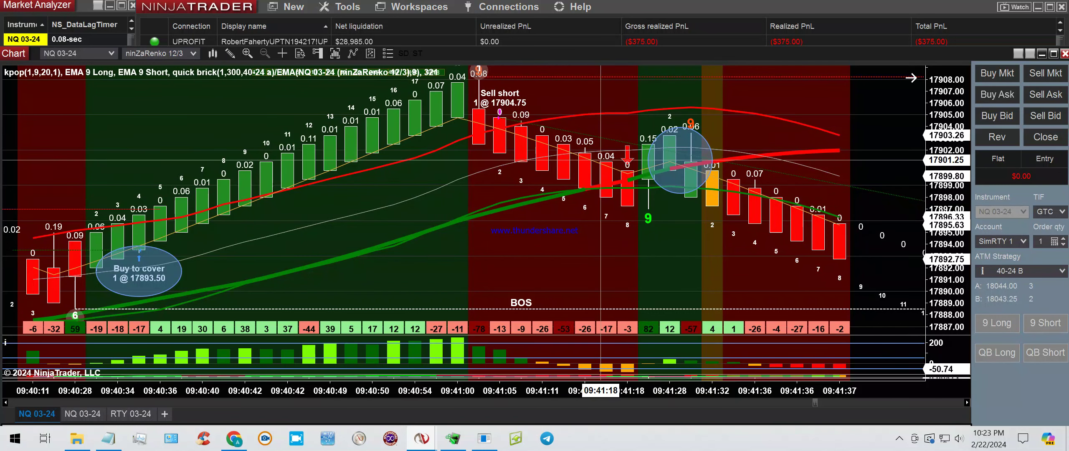
{"action": "left_click", "coordinate": [230, 54]}
{"action": "left_click", "coordinate": [262, 239]}
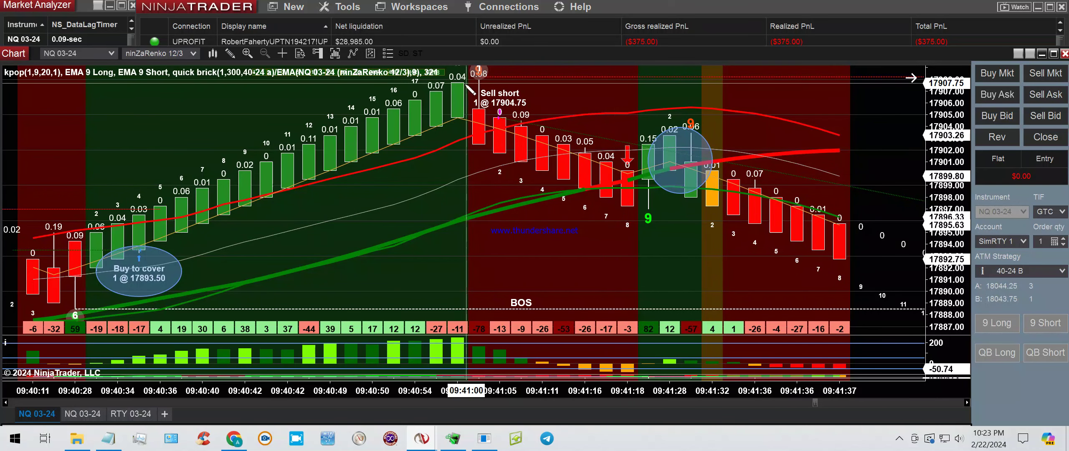
{"action": "left_click_drag", "start_coordinate": [457, 84], "coordinate": [542, 127]}
{"action": "left_click", "coordinate": [552, 132]}
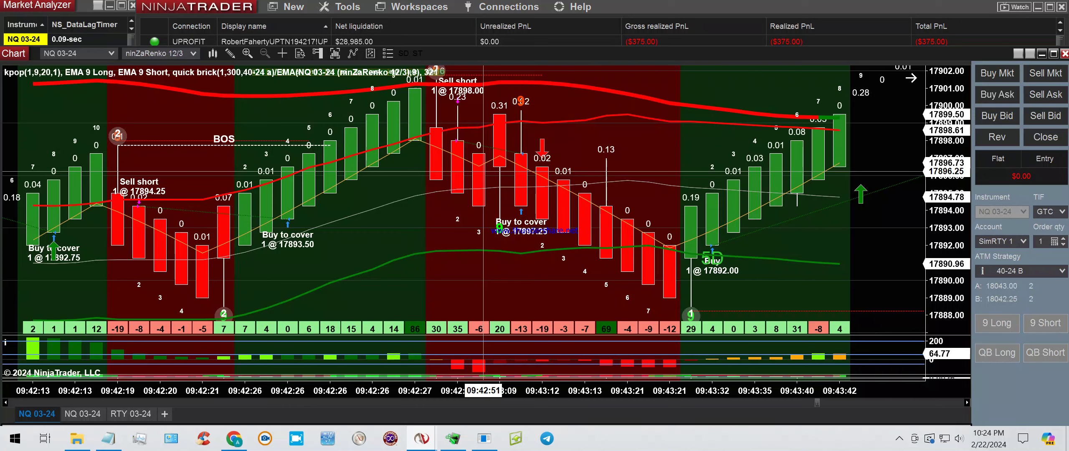
Step: Draw a flat ellipse around the Sell short label at 17898.00, from about 09:42:27 to 09:43:11
{"action": "left_click", "coordinate": [233, 55]}
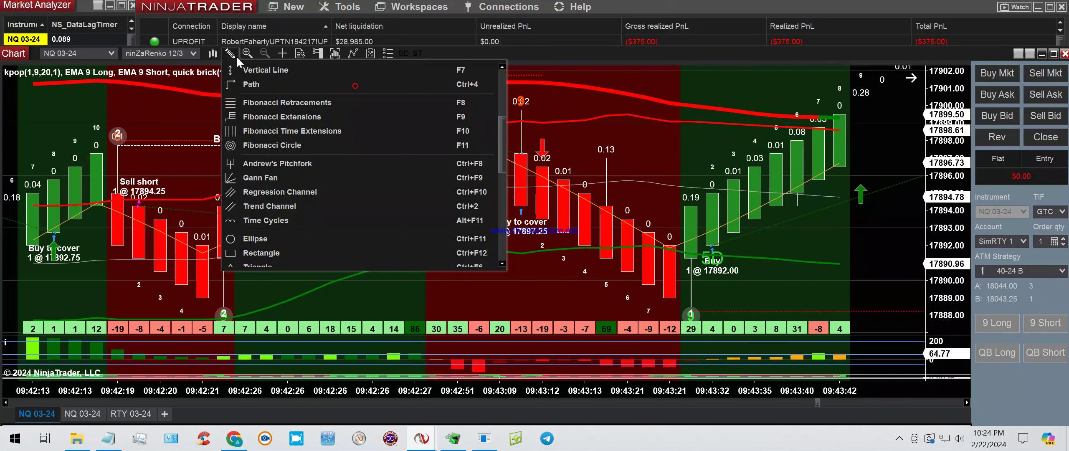
{"action": "left_click", "coordinate": [250, 235]}
{"action": "left_click", "coordinate": [414, 76]}
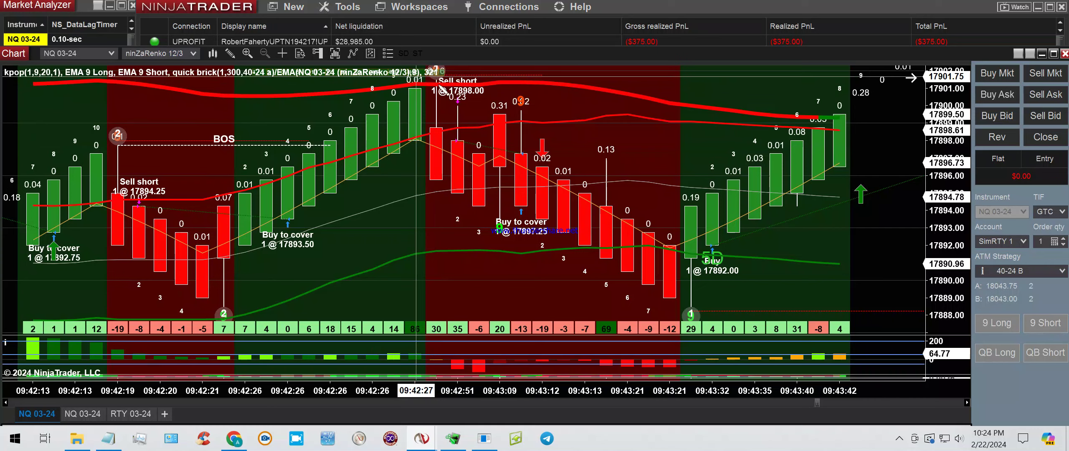
{"action": "left_click", "coordinate": [521, 112]}
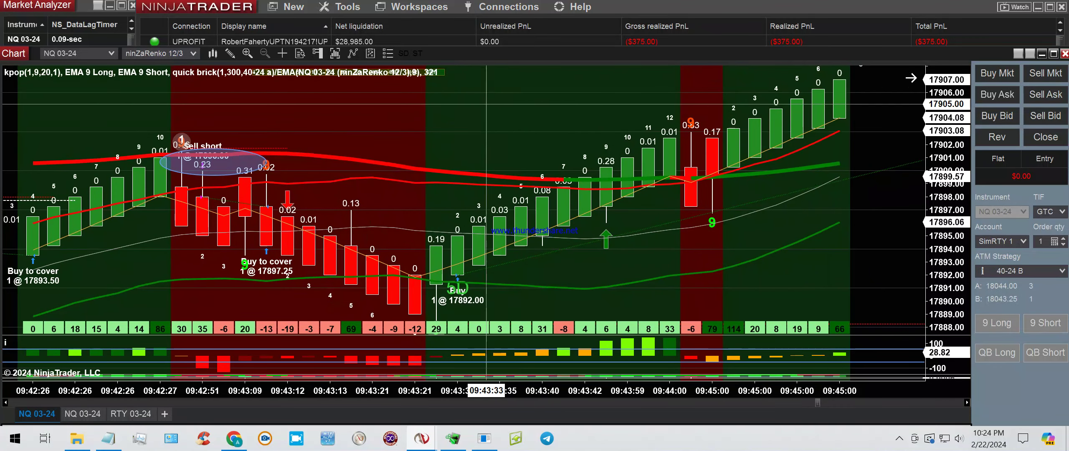
Step: Draw a tall rectangle over the two red bars near 09:45:00 and a small rectangle over the volume numbers beneath them
{"action": "left_click", "coordinate": [229, 53]}
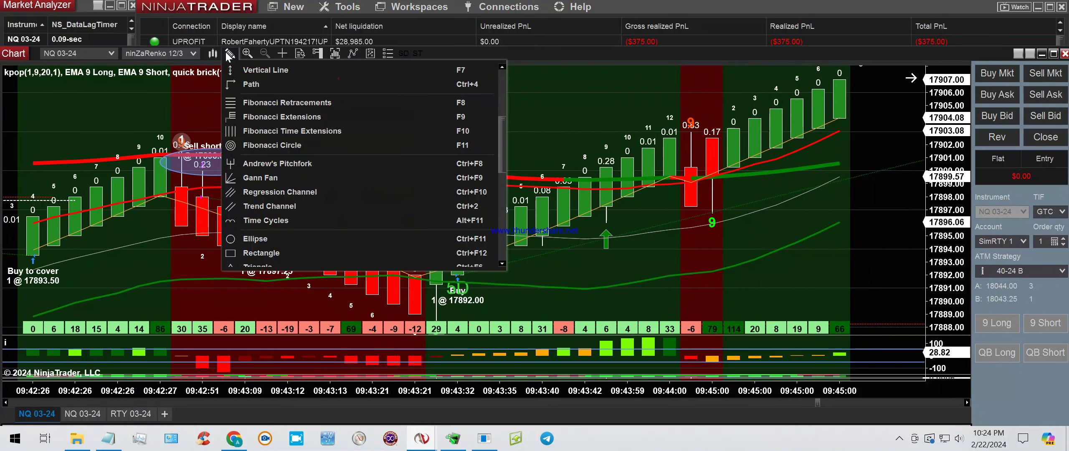
{"action": "left_click", "coordinate": [257, 250]}
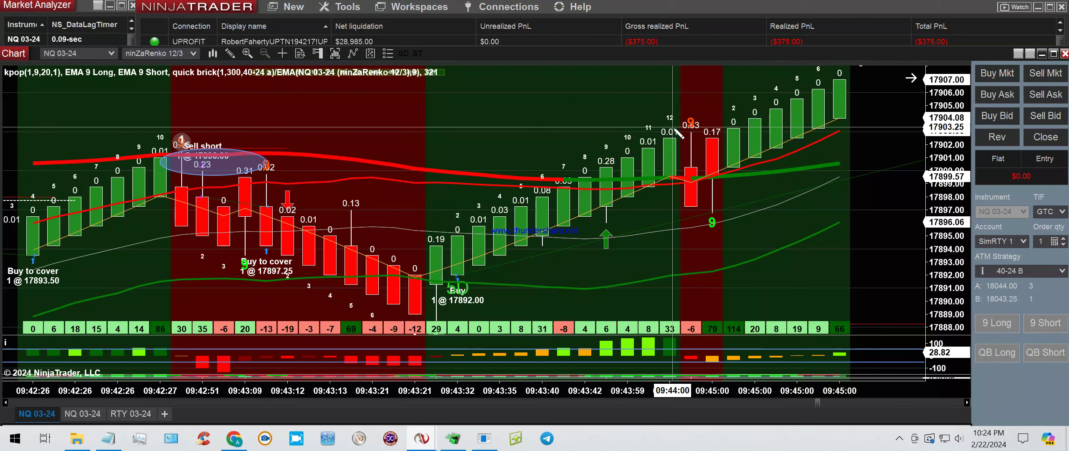
{"action": "mouse_move", "coordinate": [669, 127]}
{"action": "left_mouse_down"}
{"action": "mouse_move", "coordinate": [712, 180]}
{"action": "mouse_move", "coordinate": [714, 259]}
{"action": "left_mouse_up"}
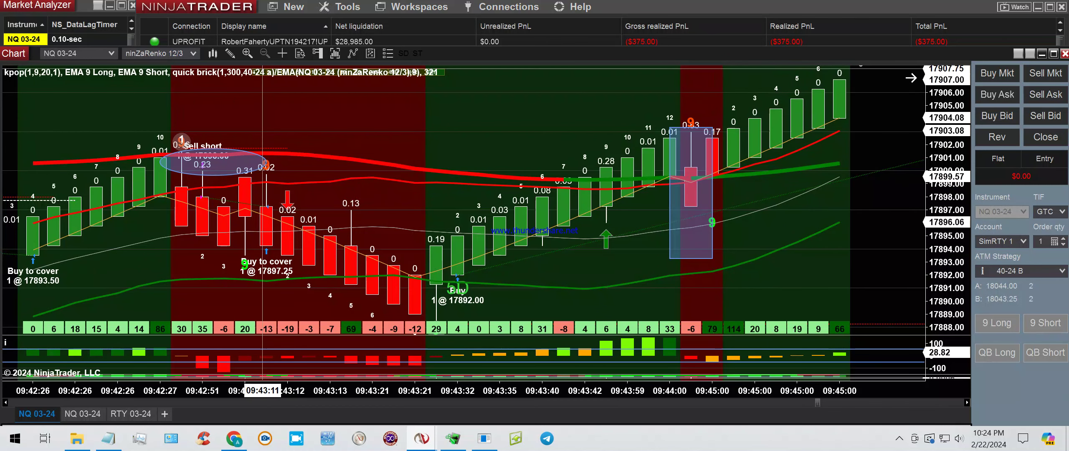
{"action": "left_click", "coordinate": [230, 53]}
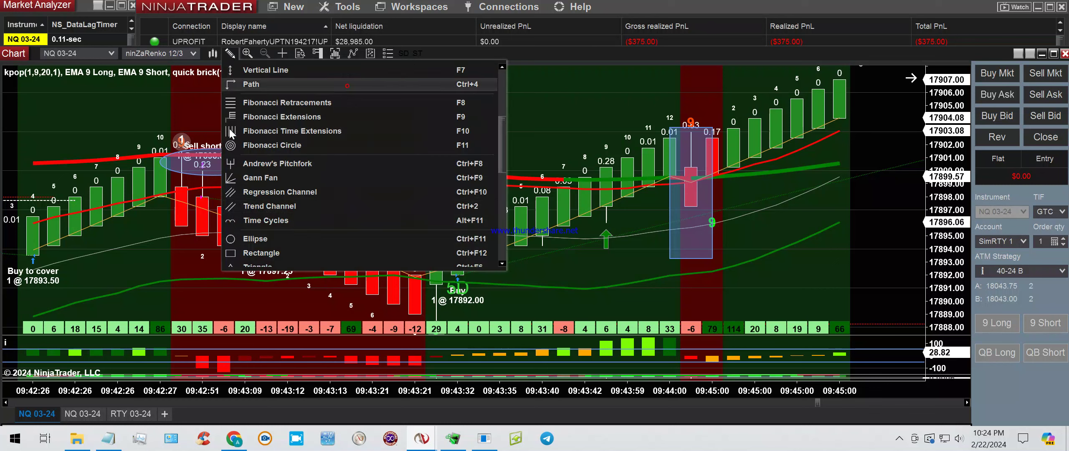
{"action": "left_click", "coordinate": [259, 254]}
{"action": "left_click_drag", "start_coordinate": [694, 330], "coordinate": [746, 339]}
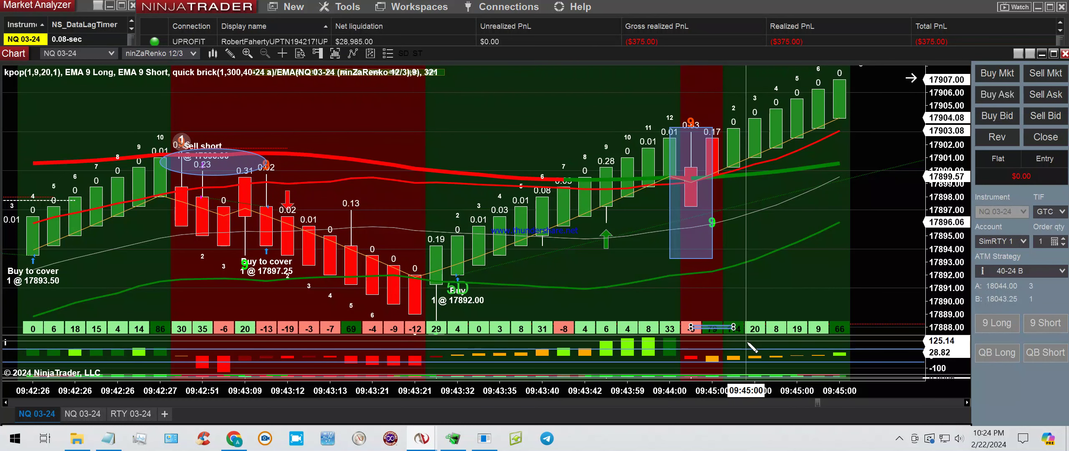
{"action": "left_click_drag", "start_coordinate": [747, 334], "coordinate": [746, 312]}
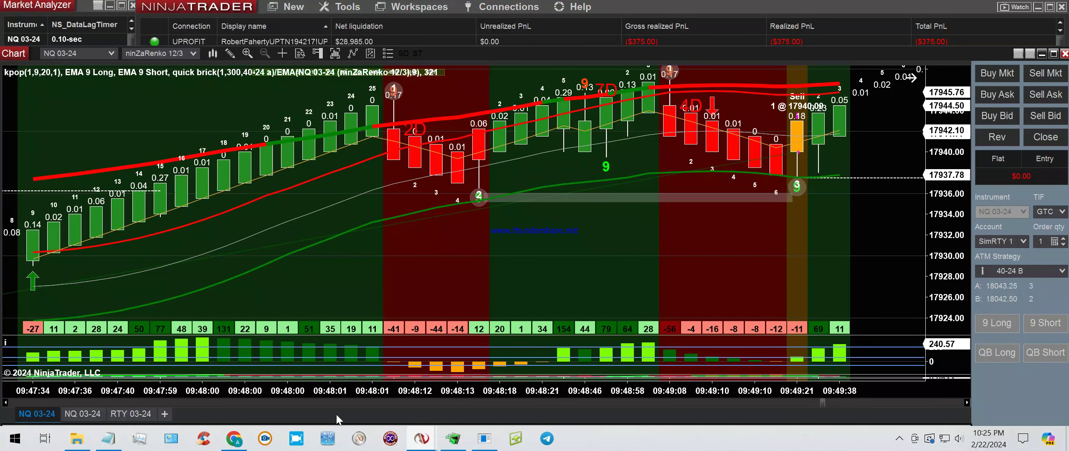
Step: Examine the earlier Renko bars and trade labels from about 09:49:38 back to 09:46:16
{"action": "left_click", "coordinate": [6, 403]}
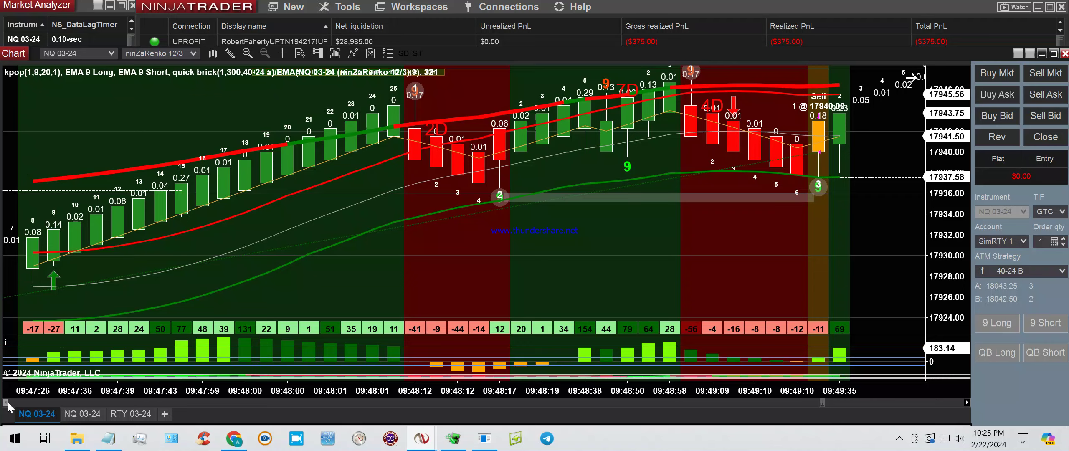
{"action": "left_click", "coordinate": [6, 403]}
{"action": "left_click", "coordinate": [6, 403]}
{"action": "left_click", "coordinate": [6, 403]}
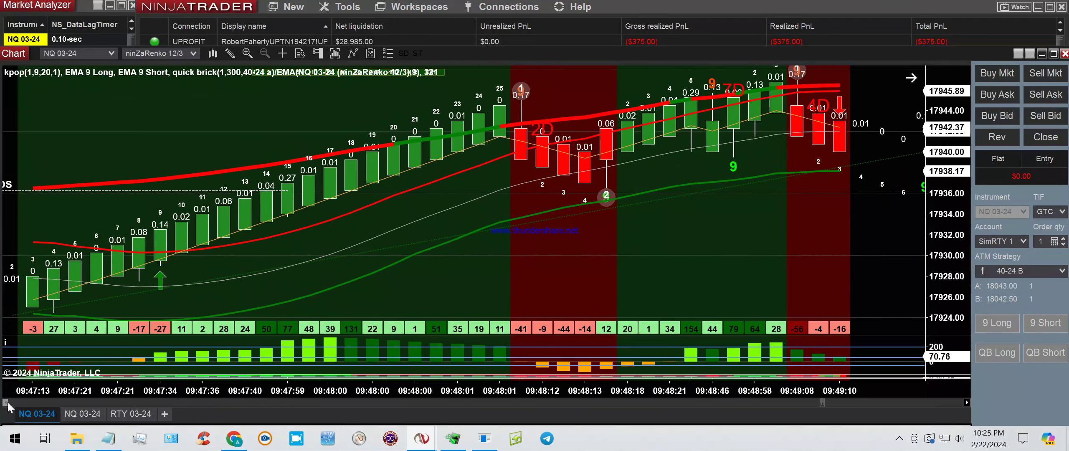
{"action": "left_click", "coordinate": [6, 403]}
{"action": "left_click", "coordinate": [6, 403]}
{"action": "left_click", "coordinate": [6, 402]}
{"action": "left_click", "coordinate": [6, 402]}
{"action": "left_click", "coordinate": [6, 402]}
{"action": "left_click", "coordinate": [6, 402]}
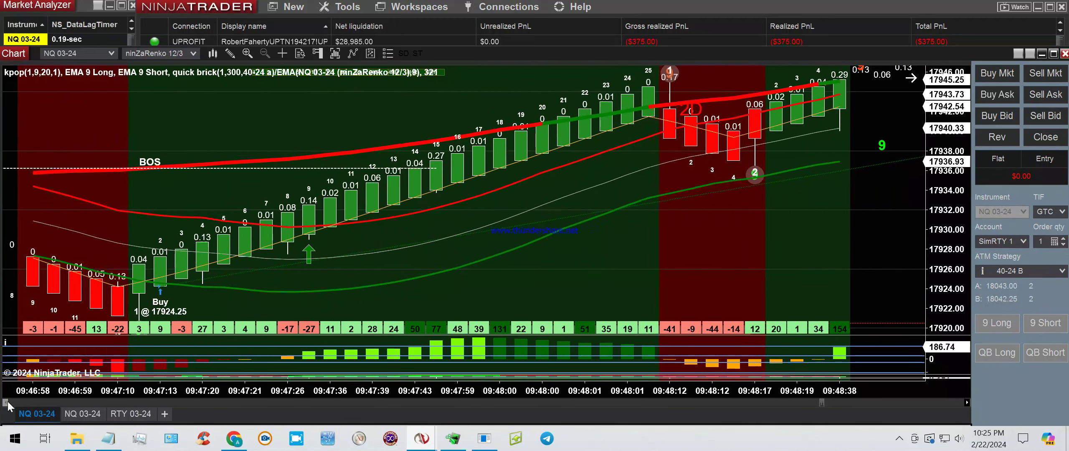
{"action": "left_click", "coordinate": [6, 403]}
{"action": "left_click", "coordinate": [6, 402]}
{"action": "left_click", "coordinate": [6, 403]}
{"action": "left_click", "coordinate": [5, 402]}
{"action": "left_click", "coordinate": [6, 402]}
{"action": "left_click", "coordinate": [6, 403]}
{"action": "left_click", "coordinate": [6, 403]}
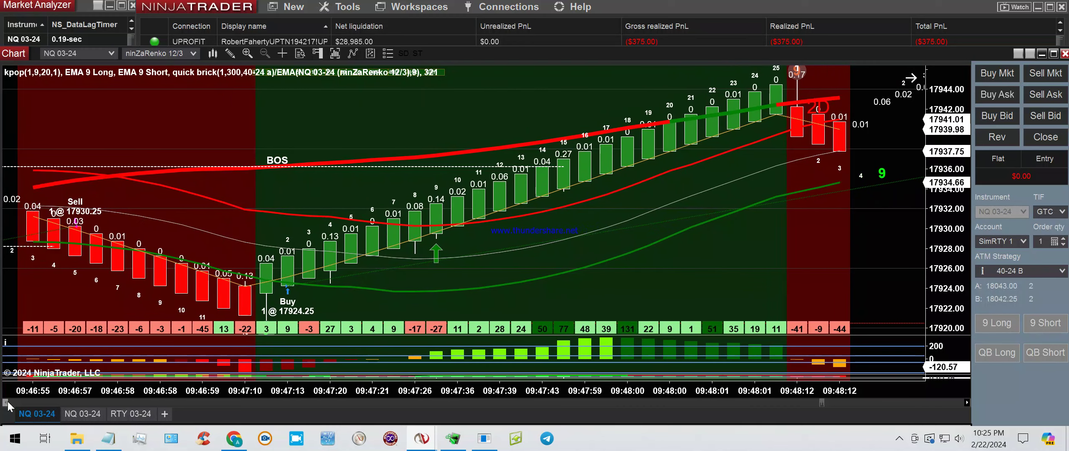
{"action": "left_click", "coordinate": [6, 402]}
{"action": "left_click", "coordinate": [6, 402]}
{"action": "left_click", "coordinate": [6, 403]}
{"action": "left_click", "coordinate": [5, 403]}
{"action": "left_click", "coordinate": [6, 402]}
{"action": "left_click", "coordinate": [6, 402]}
{"action": "left_click", "coordinate": [6, 402]}
{"action": "left_click", "coordinate": [6, 403]}
{"action": "left_click", "coordinate": [6, 403]}
{"action": "left_click", "coordinate": [6, 403]}
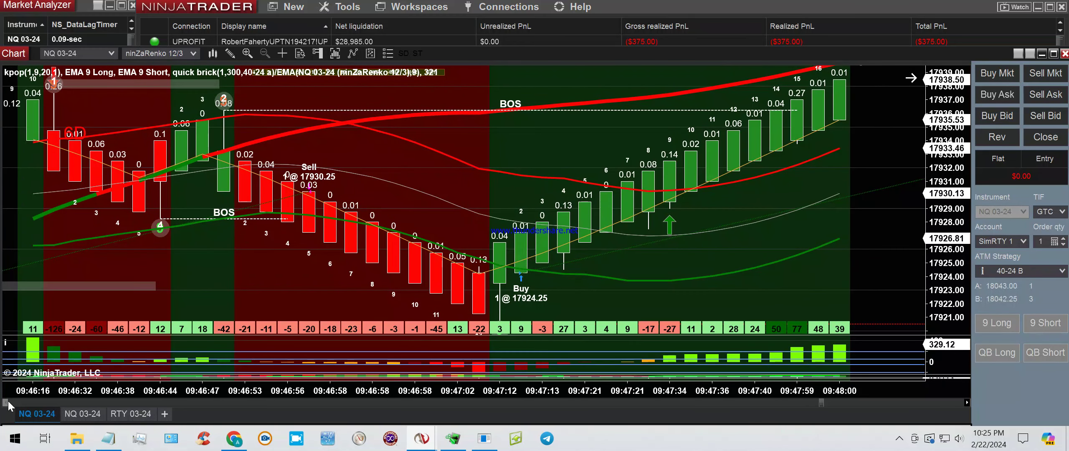
{"action": "left_click", "coordinate": [967, 402]}
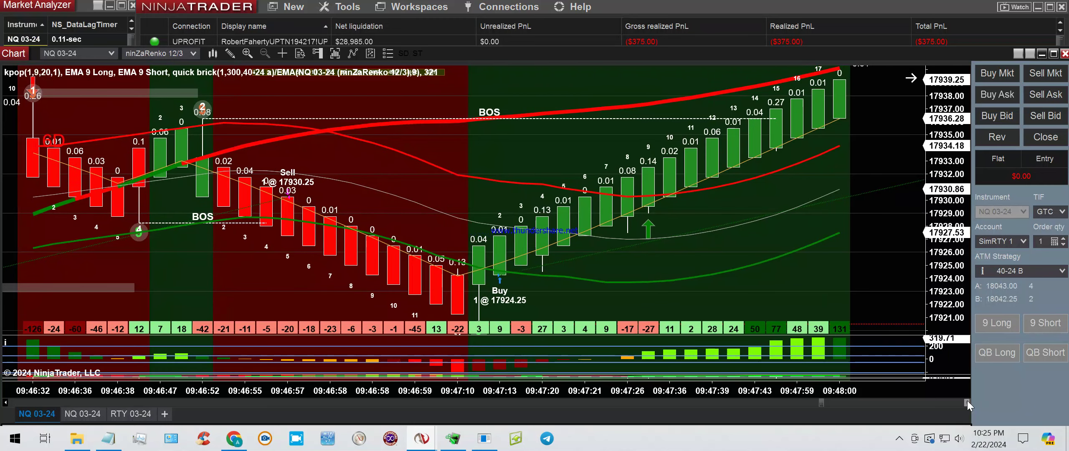
Step: Draw a rectangle over the two red bars and the green 9, from about 09:49:58 to 09:50:03
{"action": "left_click", "coordinate": [967, 402]}
{"action": "left_click", "coordinate": [967, 401]}
{"action": "left_click", "coordinate": [967, 402]}
{"action": "left_click", "coordinate": [967, 402]}
{"action": "left_click", "coordinate": [967, 402]}
{"action": "left_click", "coordinate": [967, 401]}
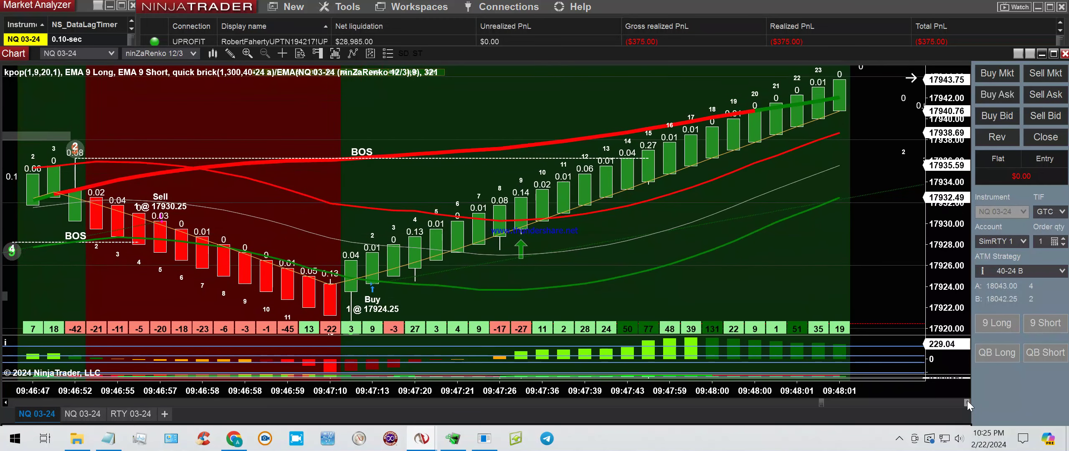
{"action": "left_click", "coordinate": [967, 401]}
{"action": "left_click", "coordinate": [967, 402]}
{"action": "left_click", "coordinate": [967, 402]}
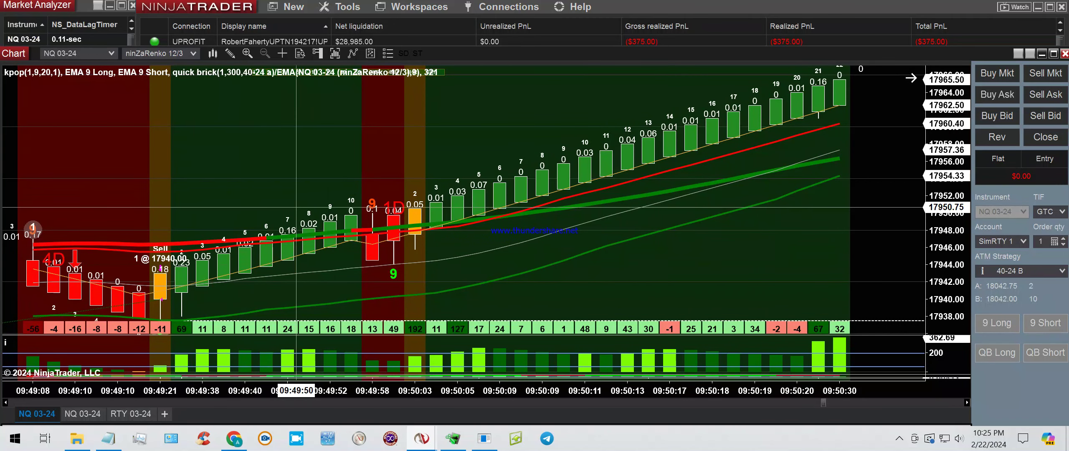
{"action": "left_click", "coordinate": [230, 53]}
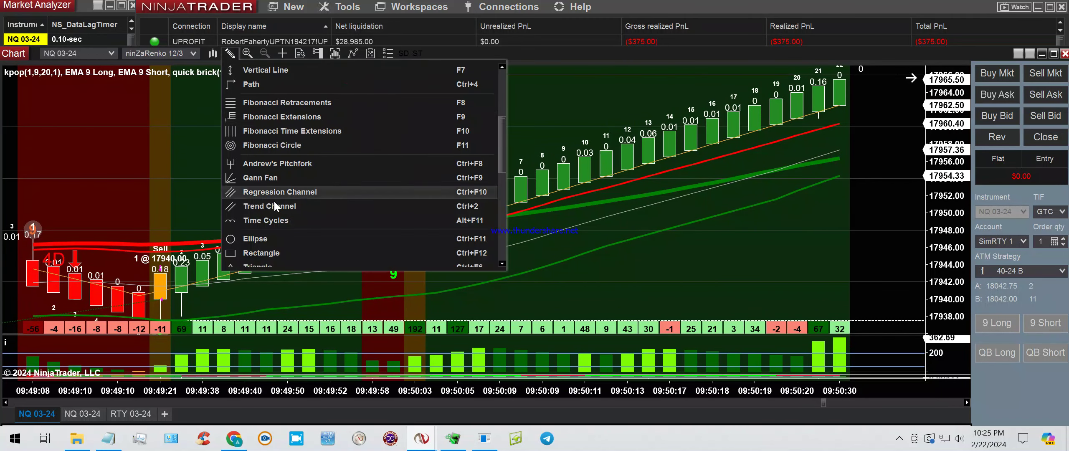
{"action": "left_click", "coordinate": [263, 251]}
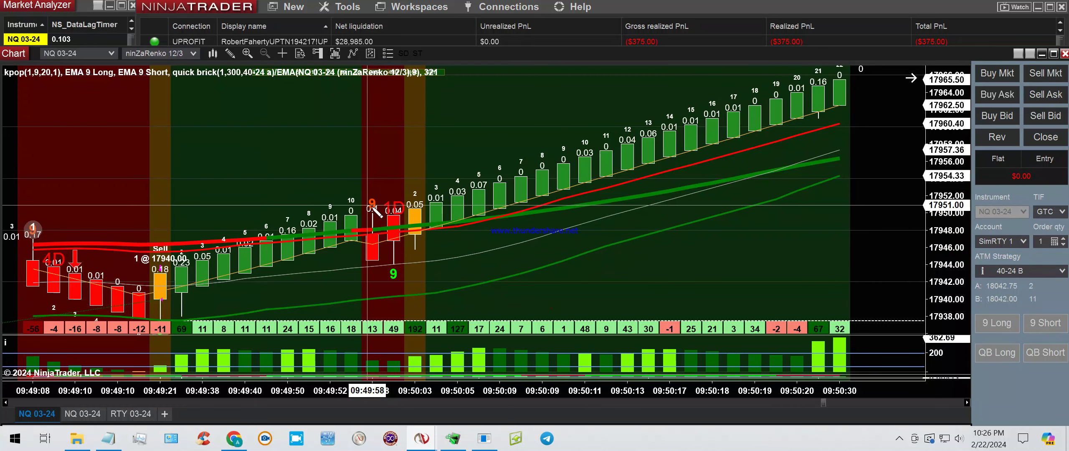
{"action": "left_click_drag", "start_coordinate": [369, 205], "coordinate": [415, 278]}
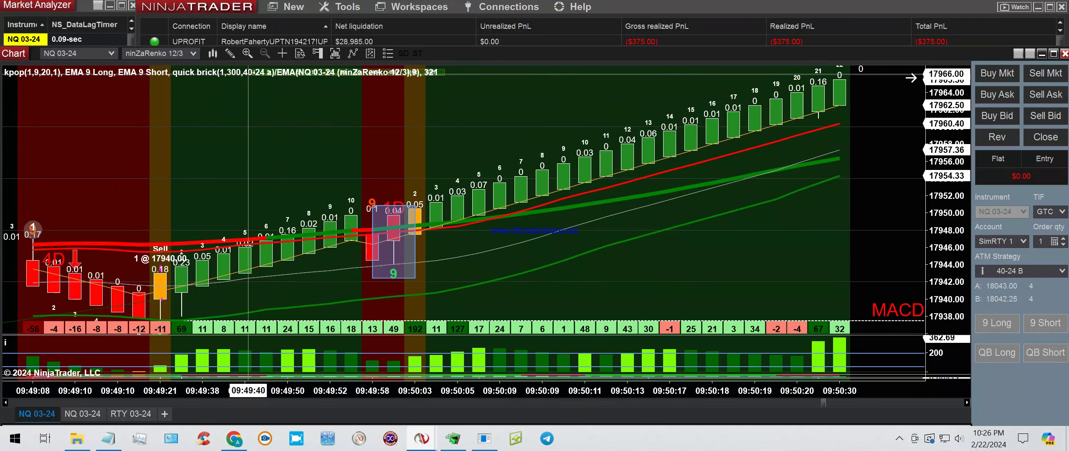
Step: Draw a small flat rectangle along the volume numbers from 49 to 17, just after 09:50:00
{"action": "left_click", "coordinate": [231, 53]}
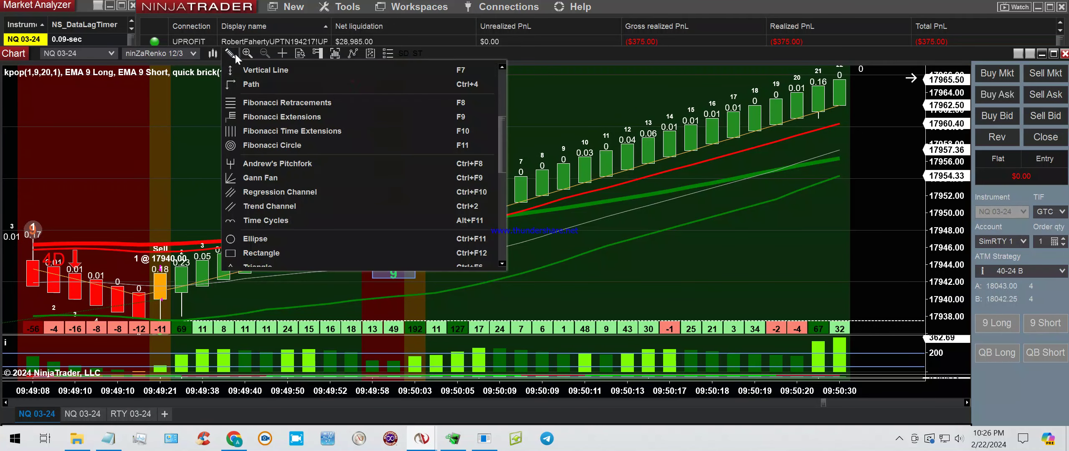
{"action": "left_click", "coordinate": [269, 253]}
{"action": "left_click", "coordinate": [394, 325]}
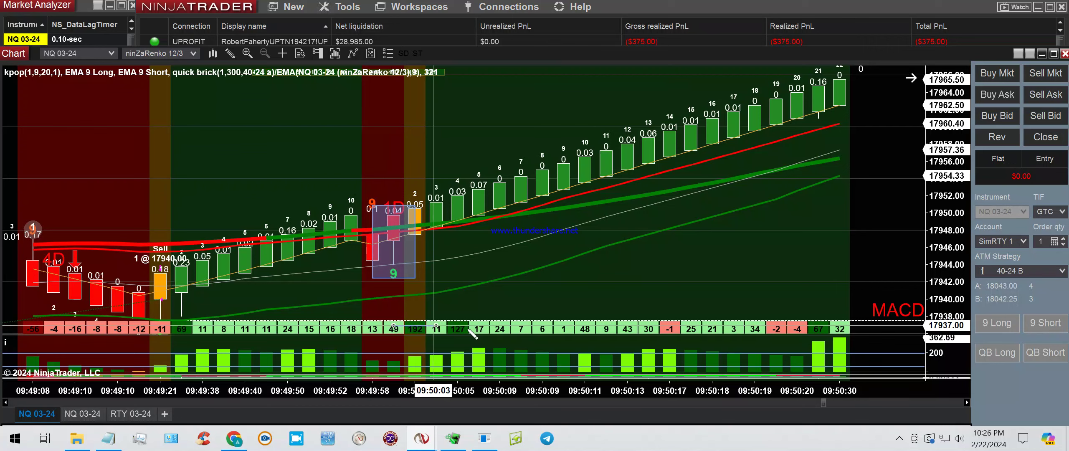
{"action": "left_click", "coordinate": [478, 312]}
{"action": "left_click_drag", "start_coordinate": [478, 313], "coordinate": [478, 308]}
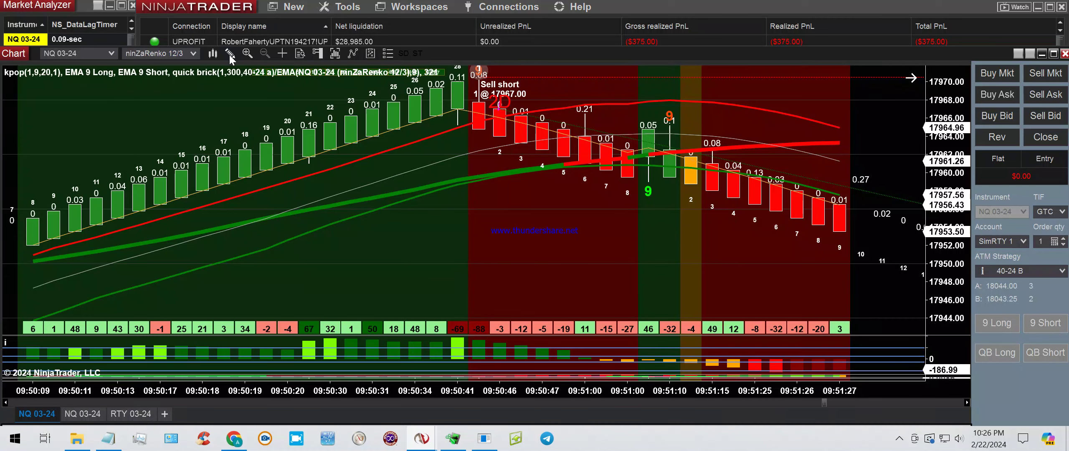
Step: Draw a tall rectangle over the green bars and green 9 between about 09:51:00 and 09:51:10, reaching down to about 17954.25
{"action": "left_click", "coordinate": [229, 55]}
{"action": "left_click", "coordinate": [267, 251]}
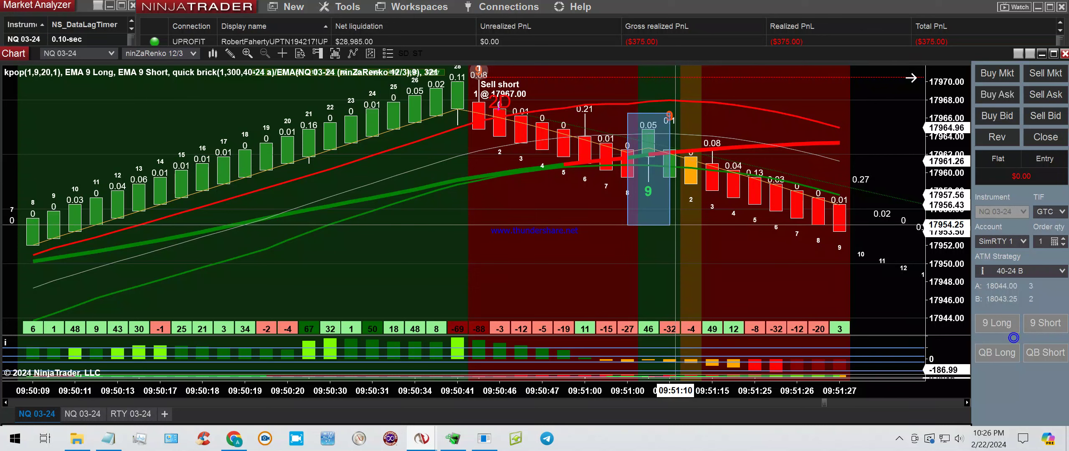
{"action": "left_click", "coordinate": [675, 224]}
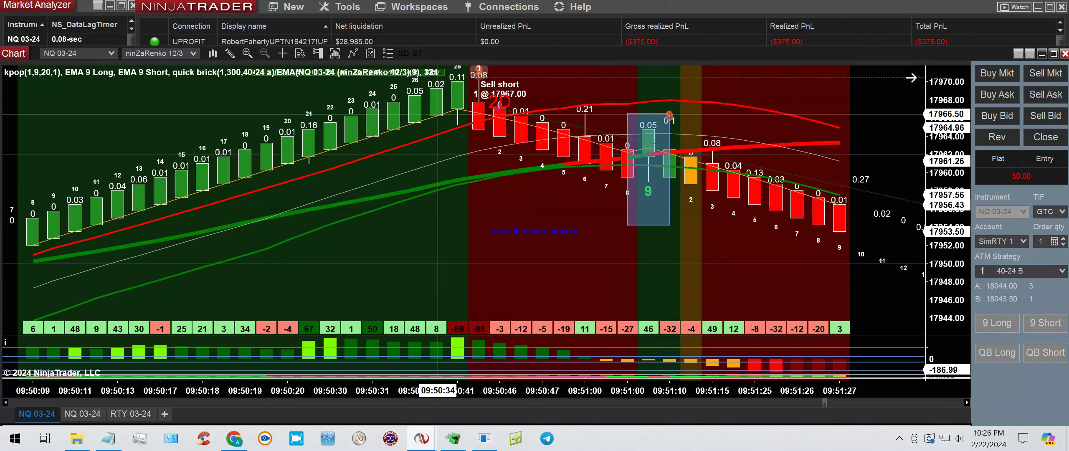
Step: Draw an ellipse around the red 2D marker beneath the Sell short label at 17967.00
{"action": "left_click", "coordinate": [230, 55]}
{"action": "left_click", "coordinate": [267, 239]}
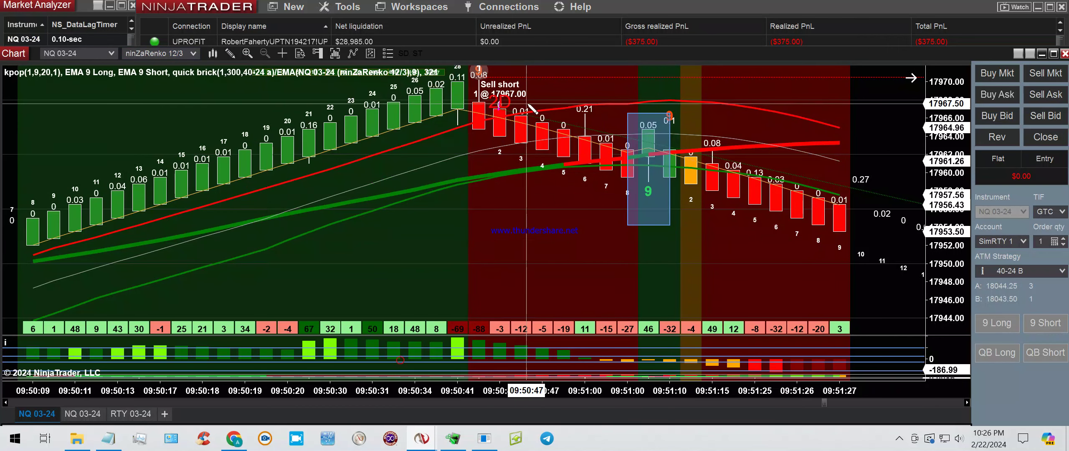
{"action": "left_click_drag", "start_coordinate": [472, 86], "coordinate": [530, 117]}
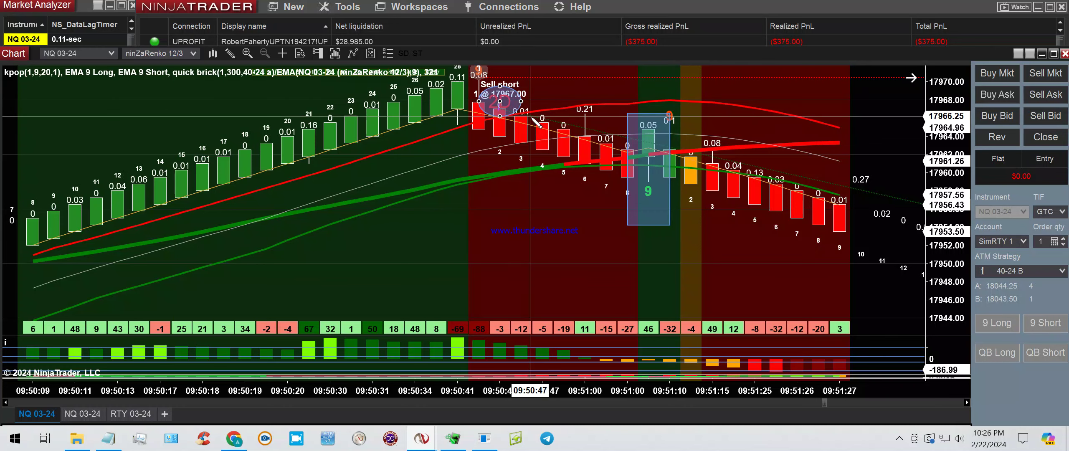
{"action": "left_click", "coordinate": [534, 119]}
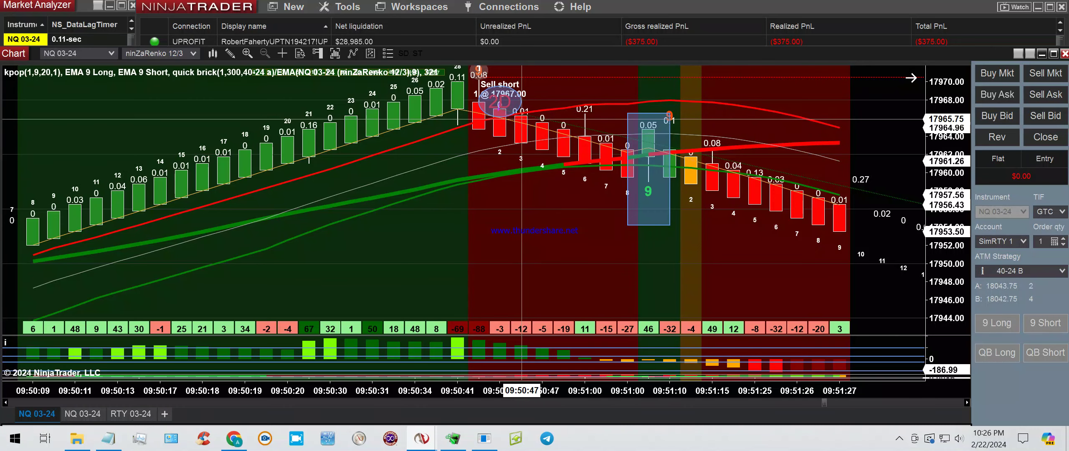
Step: Examine the earlier Renko bars, drawn rectangles and trade labels from about 09:51:27 back to 09:48:12
{"action": "left_click", "coordinate": [8, 403]}
{"action": "left_click", "coordinate": [7, 404]}
{"action": "left_click", "coordinate": [7, 403]}
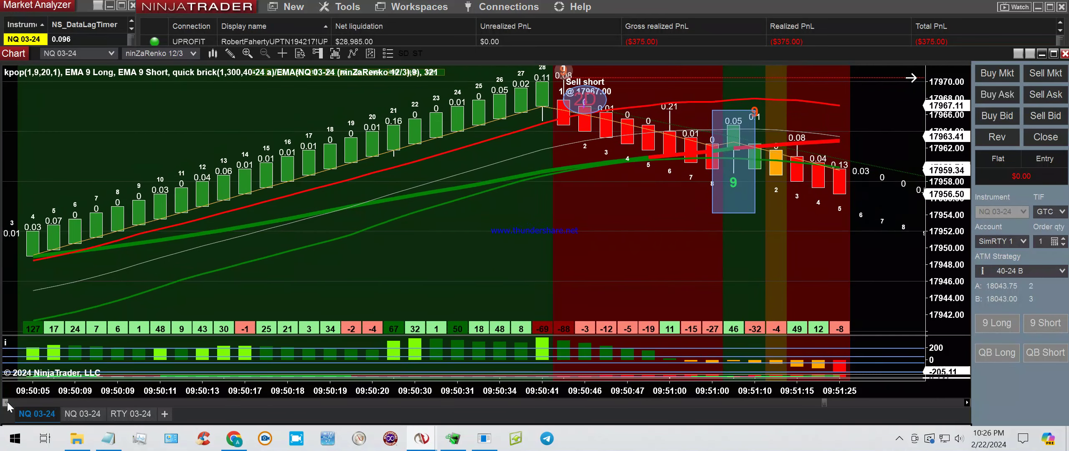
{"action": "left_click", "coordinate": [7, 403]}
{"action": "left_click", "coordinate": [7, 403]}
{"action": "left_click", "coordinate": [7, 403]}
{"action": "left_click", "coordinate": [7, 403]}
{"action": "left_click", "coordinate": [7, 403]}
{"action": "left_click", "coordinate": [7, 403]}
{"action": "left_click", "coordinate": [7, 404]}
{"action": "left_click", "coordinate": [7, 403]}
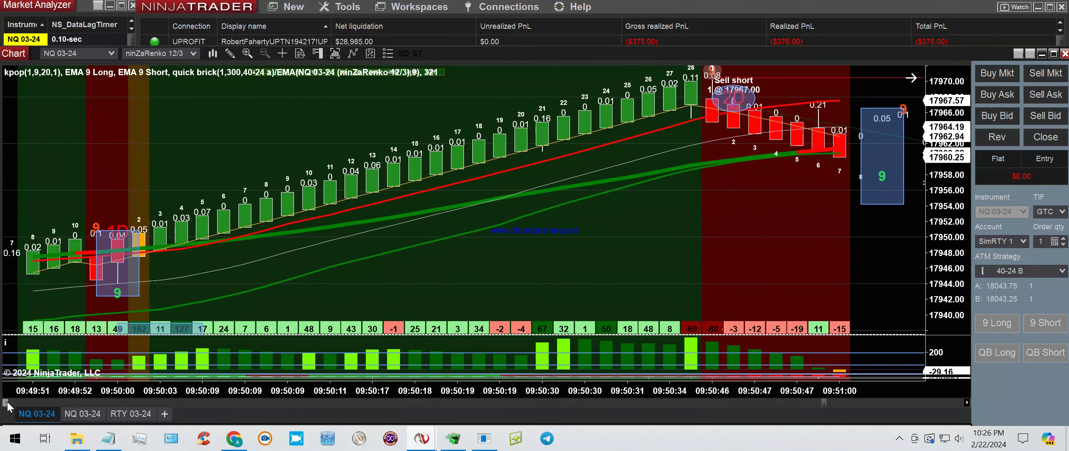
{"action": "left_click", "coordinate": [7, 403]}
{"action": "left_click", "coordinate": [7, 403]}
{"action": "left_click", "coordinate": [7, 404]}
{"action": "left_click", "coordinate": [7, 403]}
{"action": "left_click", "coordinate": [8, 403]}
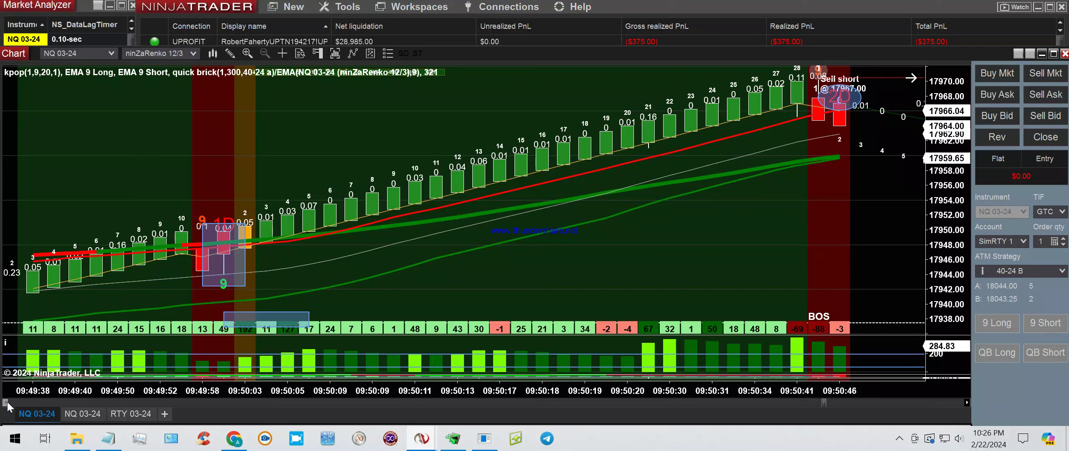
{"action": "left_click", "coordinate": [7, 404]}
{"action": "left_click", "coordinate": [8, 403]}
{"action": "left_click", "coordinate": [7, 404]}
{"action": "left_click", "coordinate": [7, 403]}
{"action": "left_click", "coordinate": [7, 403]}
{"action": "left_click", "coordinate": [7, 403]}
{"action": "left_click", "coordinate": [7, 403]}
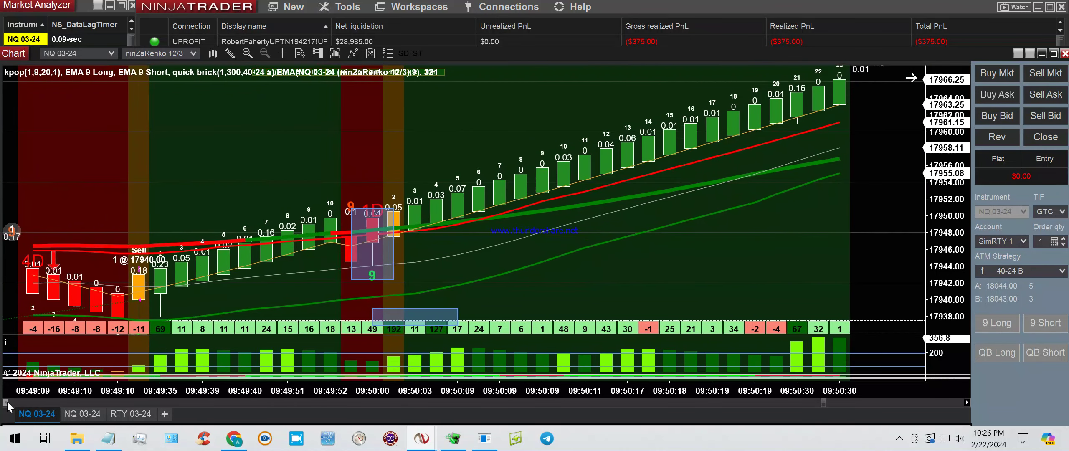
{"action": "left_click", "coordinate": [8, 403]}
{"action": "left_click", "coordinate": [7, 403]}
{"action": "left_click", "coordinate": [7, 403]}
{"action": "left_click", "coordinate": [7, 403]}
{"action": "left_click", "coordinate": [7, 403]}
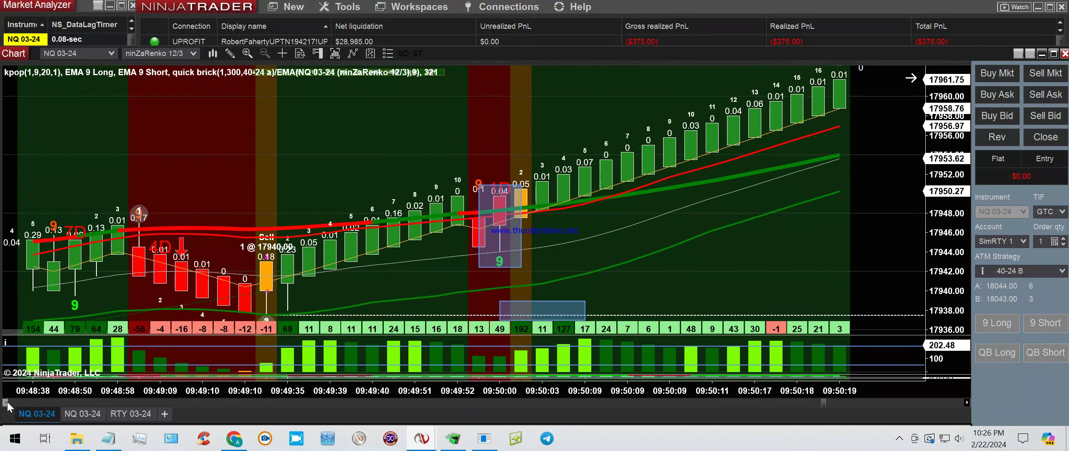
{"action": "left_click", "coordinate": [7, 404]}
{"action": "left_click", "coordinate": [7, 404]}
{"action": "left_click", "coordinate": [8, 404]}
{"action": "left_click", "coordinate": [7, 403]}
{"action": "left_click", "coordinate": [7, 403]}
{"action": "left_click", "coordinate": [7, 403]}
{"action": "left_click", "coordinate": [7, 404]}
{"action": "left_click", "coordinate": [7, 403]}
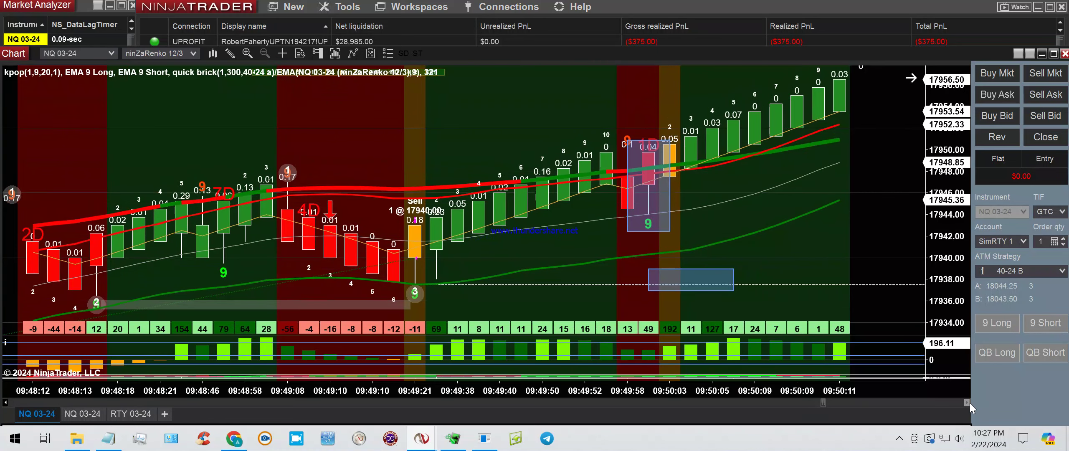
Step: Examine the NQ 03-24 chart bar by bar up to 09:51:56, covering the rally and the decline after the short entry at 17967.00
{"action": "left_click", "coordinate": [968, 403]}
{"action": "left_click", "coordinate": [968, 403]}
{"action": "left_click", "coordinate": [968, 402]}
{"action": "left_click", "coordinate": [968, 403]}
{"action": "left_click", "coordinate": [969, 403]}
{"action": "left_click", "coordinate": [969, 403]}
{"action": "left_click", "coordinate": [968, 402]}
{"action": "left_click", "coordinate": [969, 403]}
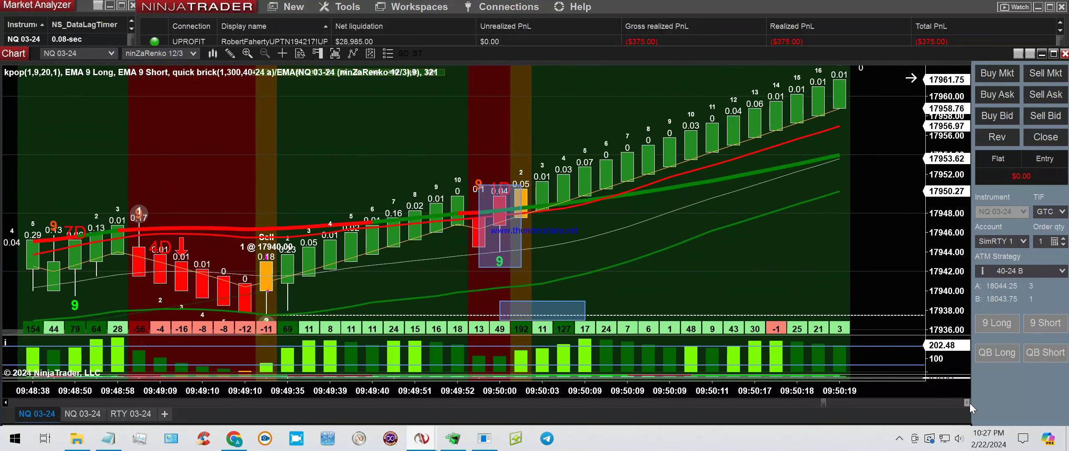
{"action": "left_click", "coordinate": [969, 402]}
{"action": "left_click", "coordinate": [969, 403]}
{"action": "left_click", "coordinate": [969, 403]}
{"action": "left_click", "coordinate": [969, 402]}
{"action": "left_click", "coordinate": [968, 402]}
{"action": "left_click", "coordinate": [969, 402]}
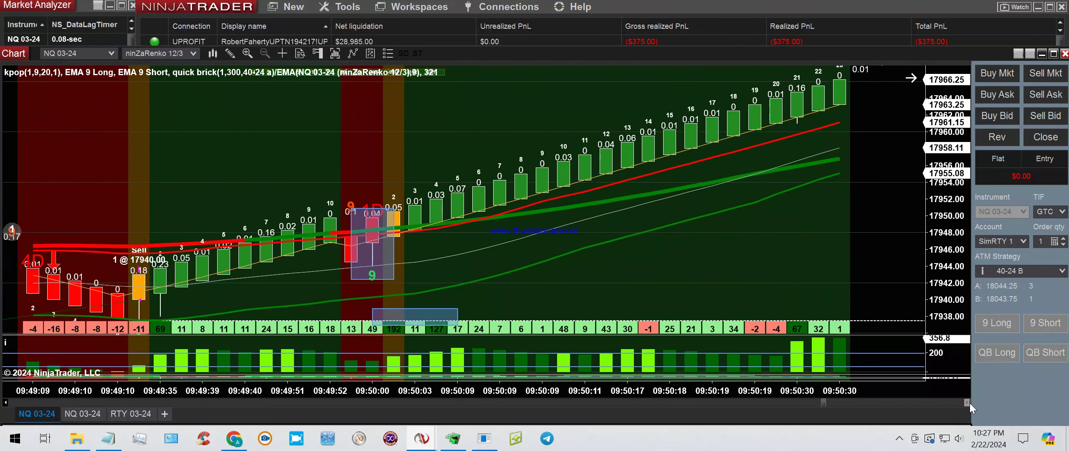
{"action": "left_click", "coordinate": [968, 402]}
{"action": "left_click", "coordinate": [969, 402]}
{"action": "left_click", "coordinate": [969, 403]}
{"action": "left_click", "coordinate": [968, 403]}
{"action": "left_click", "coordinate": [969, 403]}
{"action": "left_click", "coordinate": [968, 402]}
{"action": "left_click", "coordinate": [969, 402]}
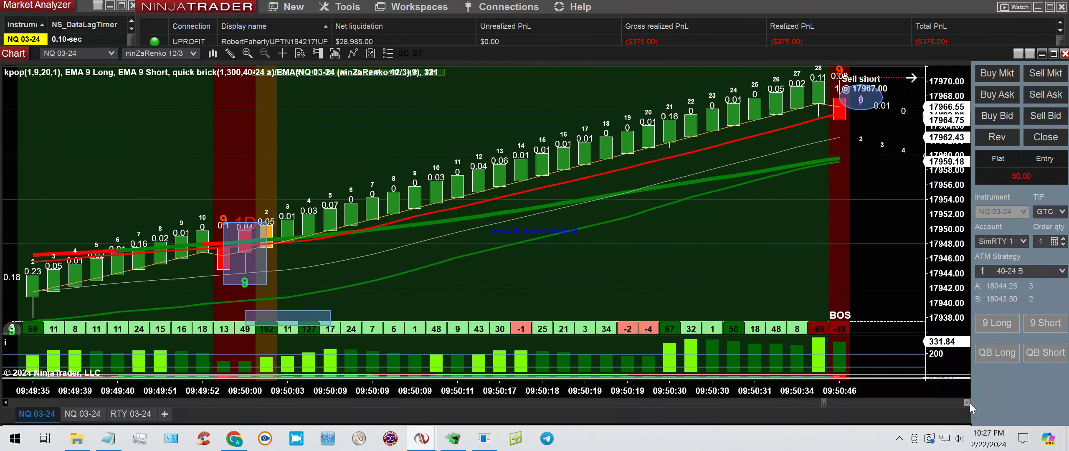
{"action": "left_click", "coordinate": [968, 402]}
{"action": "left_click", "coordinate": [968, 402]}
{"action": "left_click", "coordinate": [969, 403]}
{"action": "left_click", "coordinate": [969, 403]}
{"action": "left_click", "coordinate": [968, 402]}
{"action": "left_click", "coordinate": [968, 403]}
{"action": "left_click", "coordinate": [968, 402]}
{"action": "left_click", "coordinate": [969, 402]}
{"action": "left_click", "coordinate": [969, 402]}
{"action": "left_click", "coordinate": [967, 403]}
{"action": "left_click", "coordinate": [967, 403]}
{"action": "left_click", "coordinate": [967, 403]}
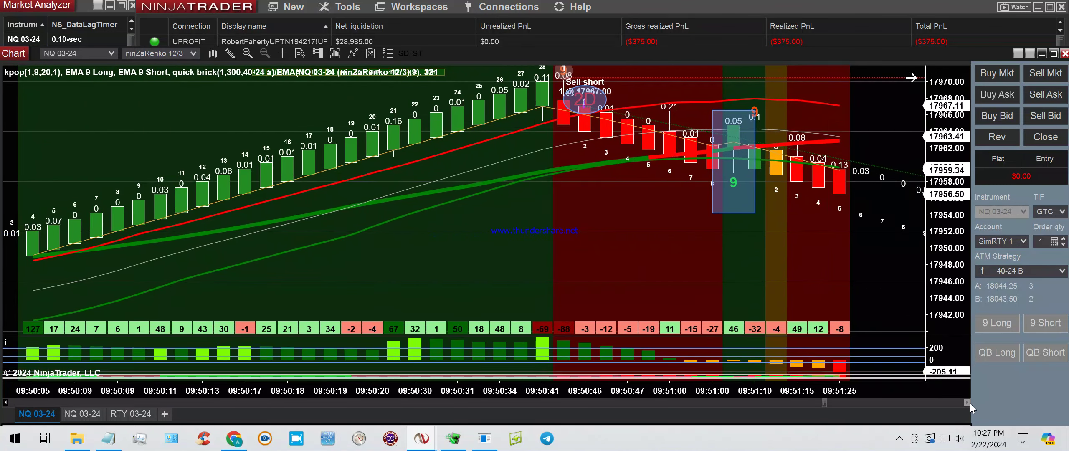
{"action": "left_click", "coordinate": [967, 403]}
{"action": "left_click", "coordinate": [967, 402]}
{"action": "left_click", "coordinate": [967, 403]}
{"action": "left_click", "coordinate": [967, 403]}
{"action": "left_click", "coordinate": [968, 403]}
{"action": "left_click", "coordinate": [968, 403]}
{"action": "left_click", "coordinate": [968, 402]}
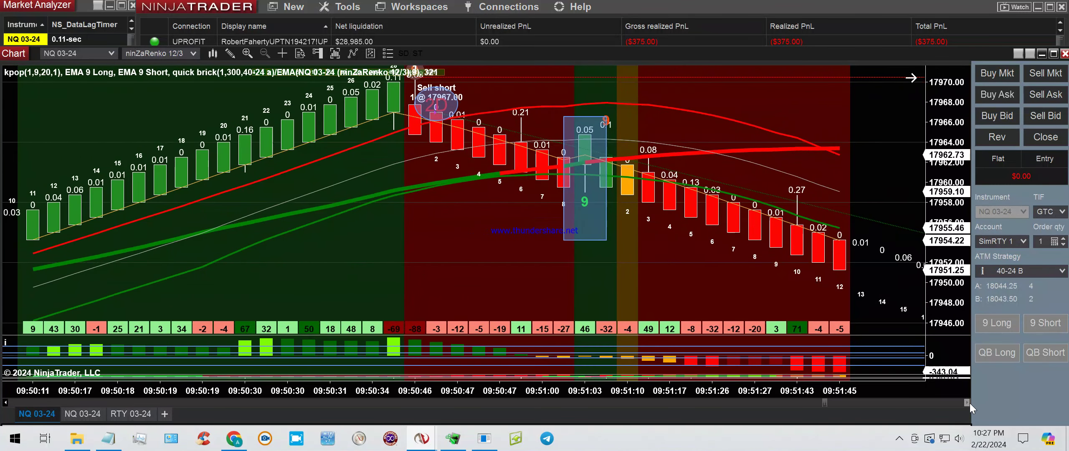
{"action": "left_click", "coordinate": [967, 403]}
{"action": "left_click", "coordinate": [967, 402]}
{"action": "left_click", "coordinate": [967, 403]}
{"action": "left_click", "coordinate": [968, 402]}
{"action": "left_click", "coordinate": [967, 403]}
{"action": "left_click", "coordinate": [968, 403]}
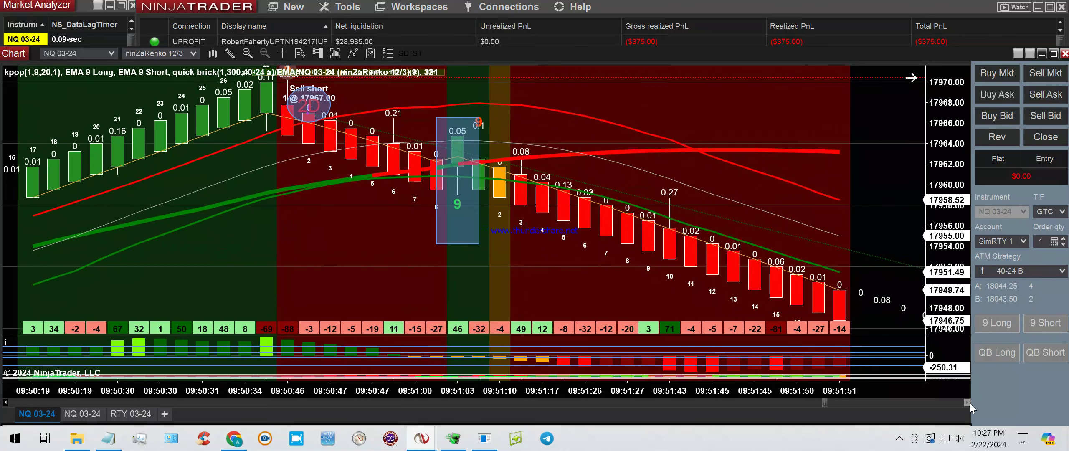
{"action": "left_click", "coordinate": [968, 403]}
{"action": "left_click", "coordinate": [968, 403]}
{"action": "left_click", "coordinate": [967, 402]}
{"action": "left_click", "coordinate": [968, 402]}
{"action": "left_click", "coordinate": [969, 402]}
{"action": "left_click", "coordinate": [969, 402]}
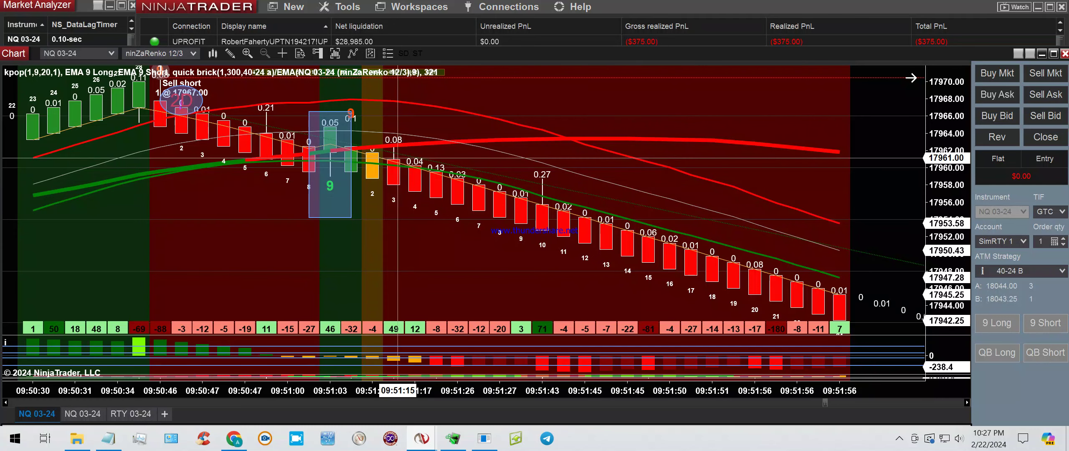
Step: Draw vertical lines through the bars at 09:51:15 and about 09:51:25
{"action": "left_click", "coordinate": [230, 53]}
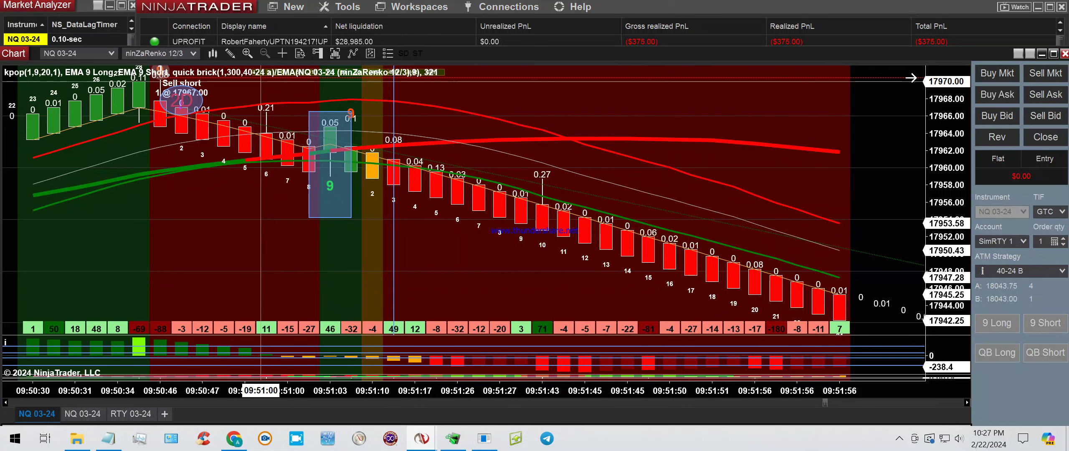
{"action": "left_click", "coordinate": [230, 55]}
{"action": "left_click", "coordinate": [245, 70]}
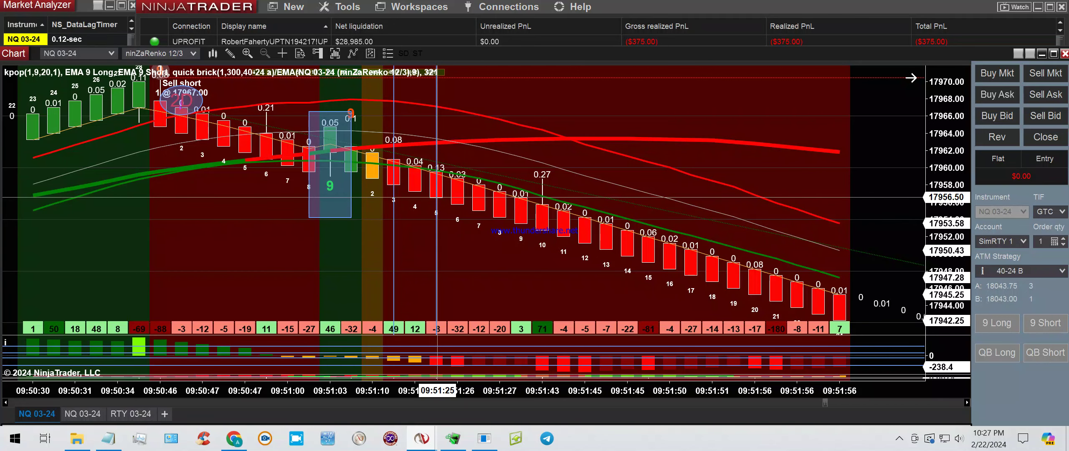
Step: Draw a small rectangle just above the delta value 71 under the 09:51:43 bar
{"action": "left_click", "coordinate": [229, 54]}
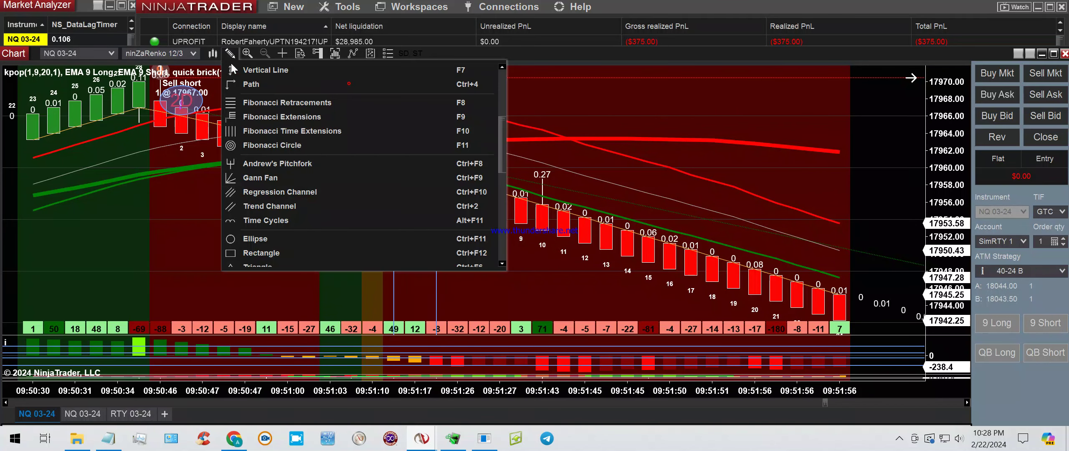
{"action": "left_click", "coordinate": [250, 252]}
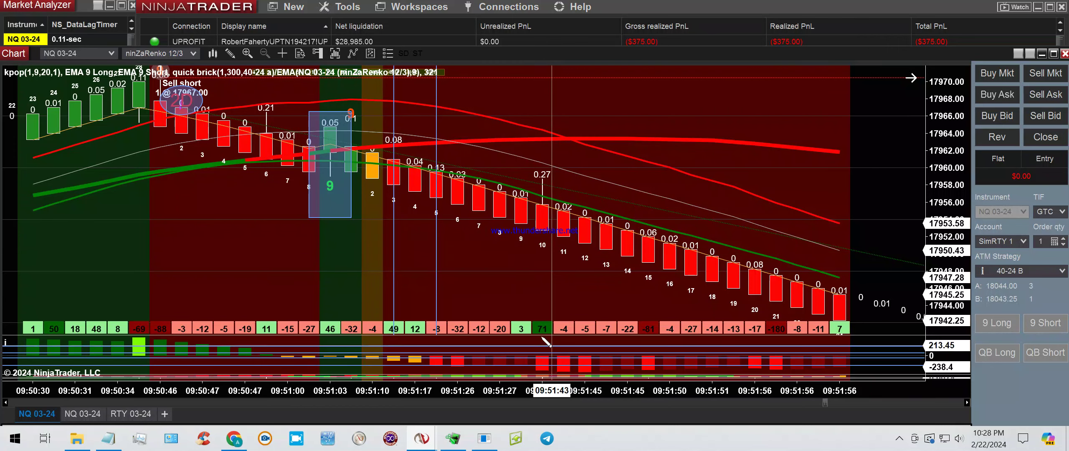
{"action": "left_click_drag", "start_coordinate": [519, 324], "coordinate": [564, 308]}
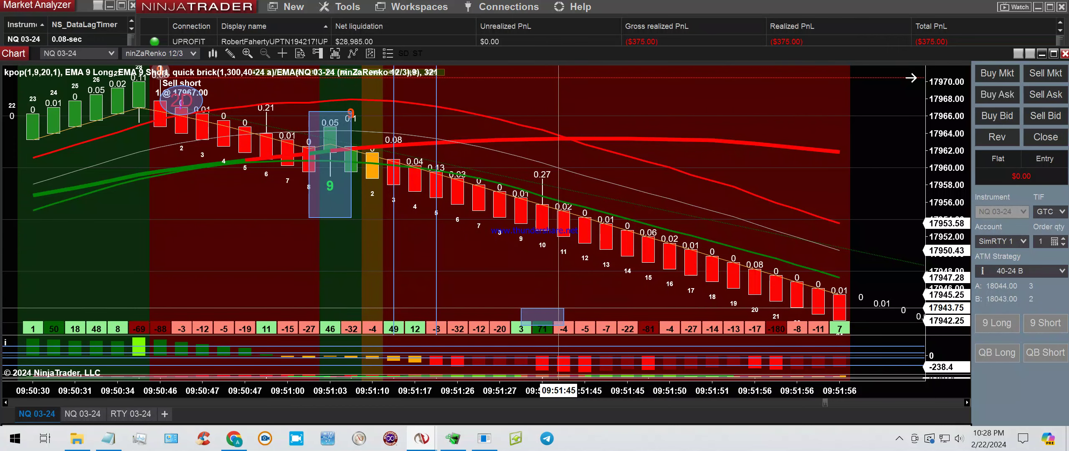
{"action": "key", "text": "Escape"}
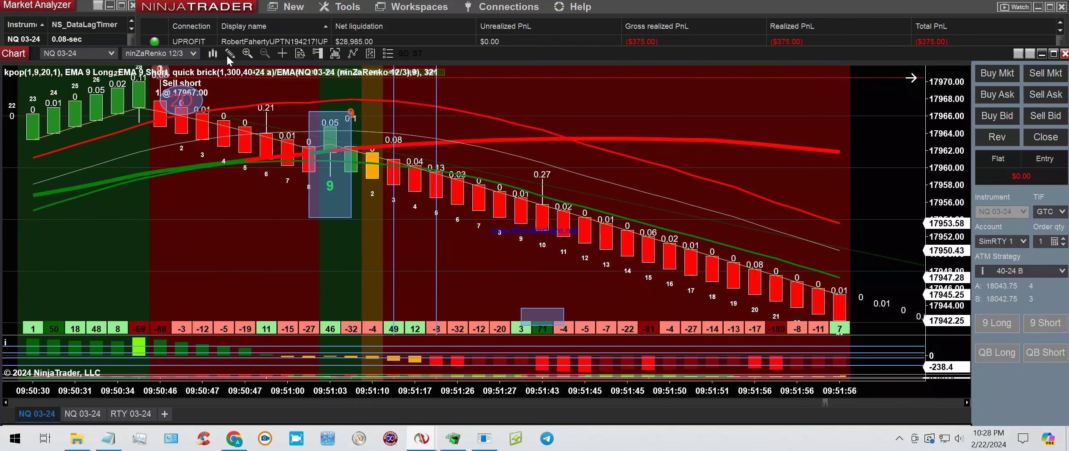
Step: Draw a small rectangle just above the -180 delta value near 09:51:56 and place a vertical line at about 09:51:45
{"action": "left_click", "coordinate": [227, 54]}
{"action": "left_click", "coordinate": [257, 254]}
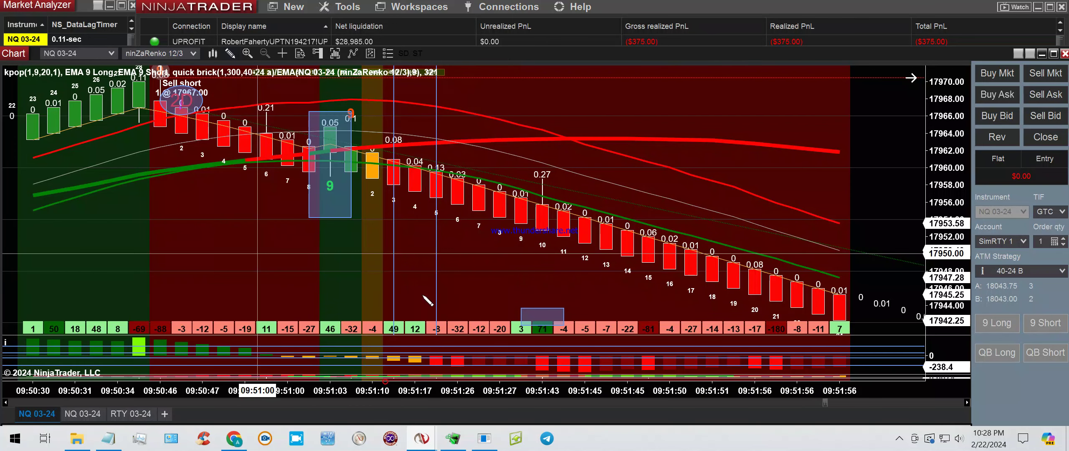
{"action": "left_click", "coordinate": [755, 328]}
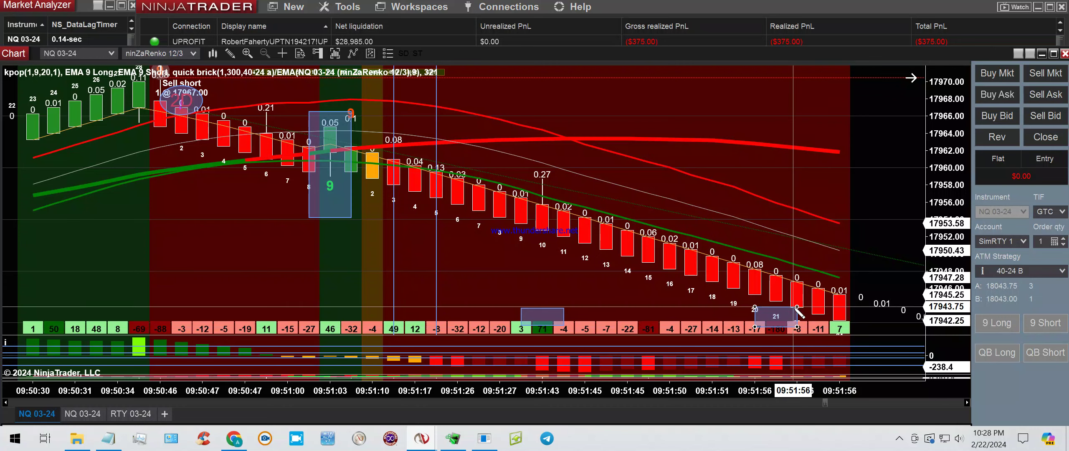
{"action": "left_click", "coordinate": [796, 310]}
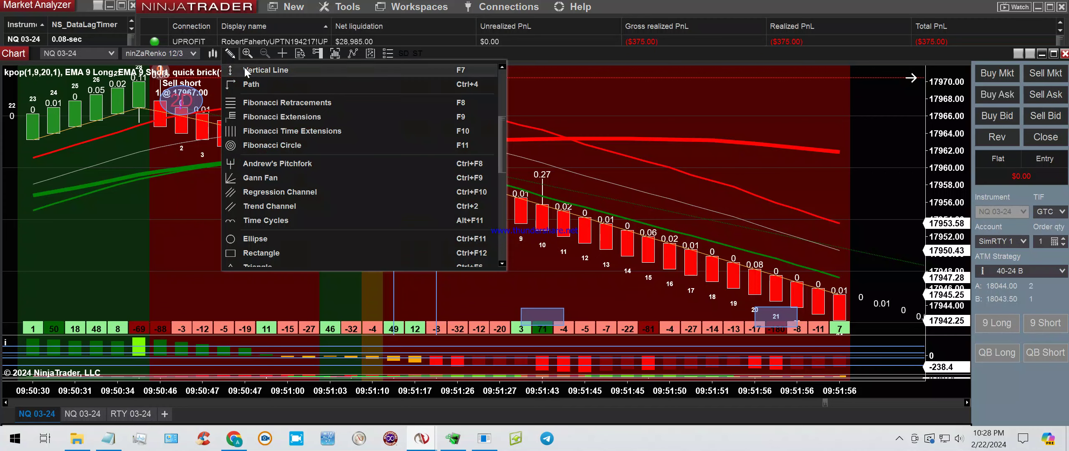
{"action": "left_click", "coordinate": [460, 117]}
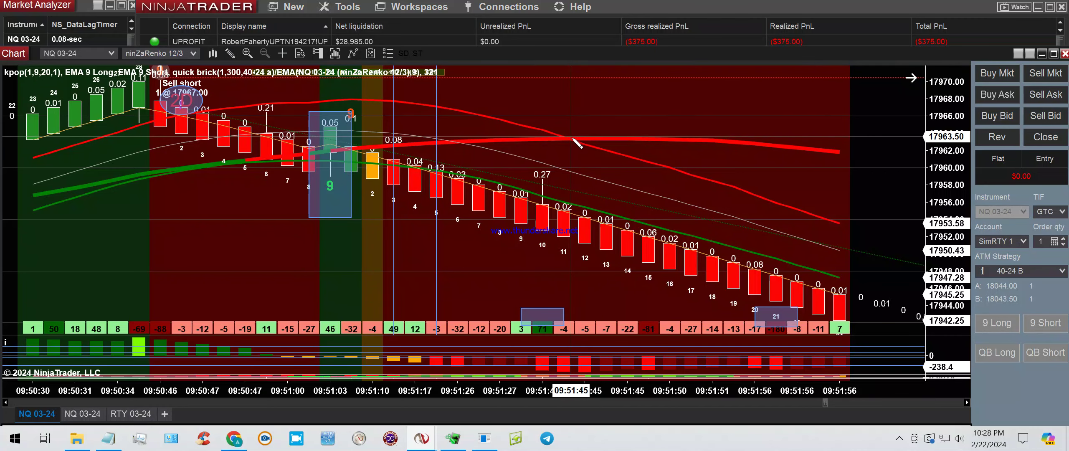
{"action": "left_click", "coordinate": [564, 133]}
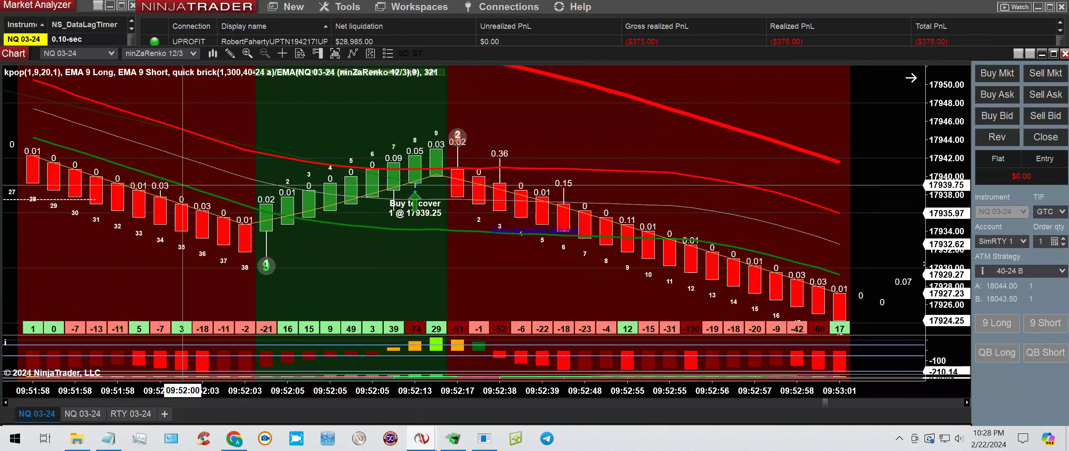
Step: Draw an ellipse around the swing high marked 2 near 09:52:15 and pick the Path drawing tool
{"action": "left_click", "coordinate": [231, 55]}
{"action": "left_click", "coordinate": [257, 239]}
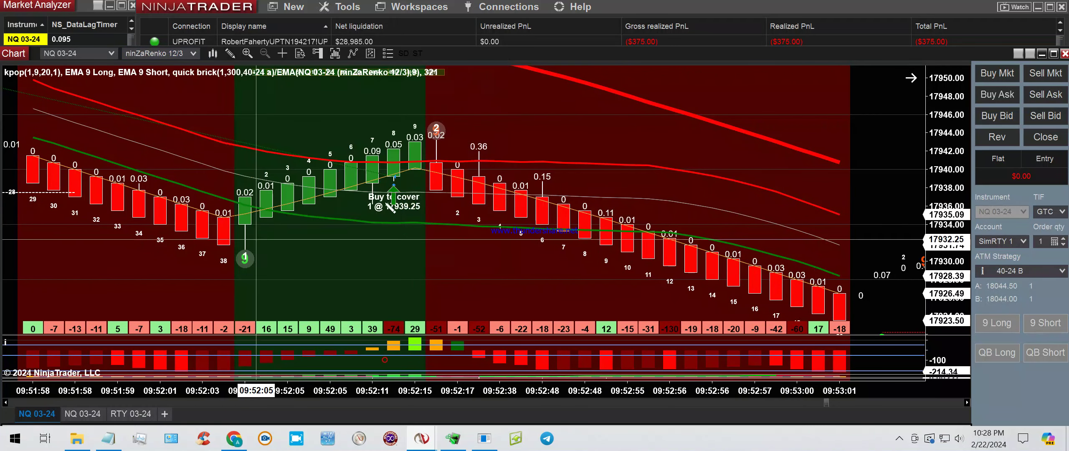
{"action": "left_click_drag", "start_coordinate": [394, 128], "coordinate": [459, 173]}
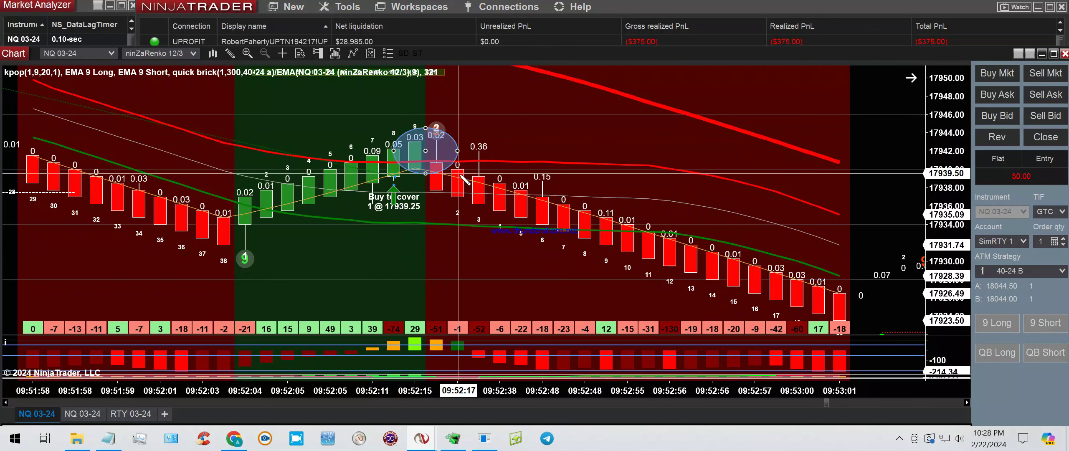
{"action": "left_click", "coordinate": [461, 176]}
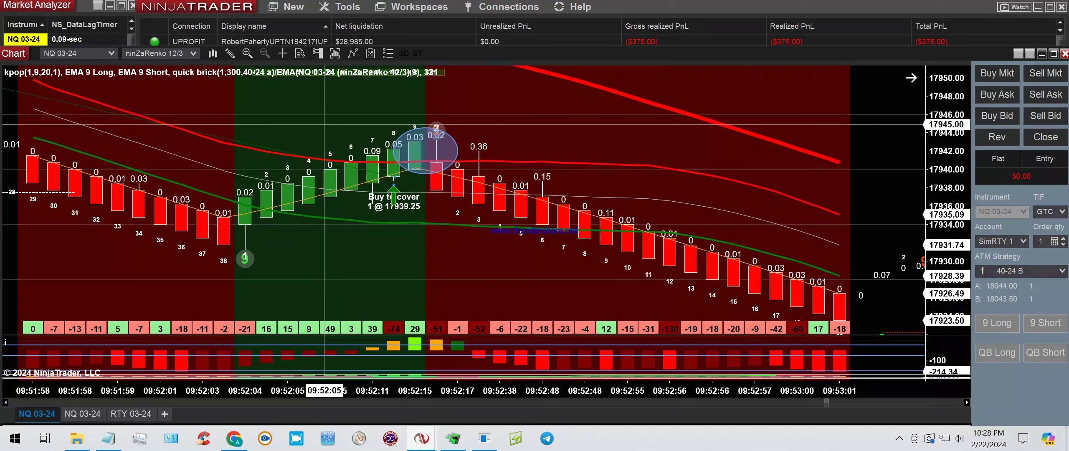
{"action": "left_click", "coordinate": [230, 53]}
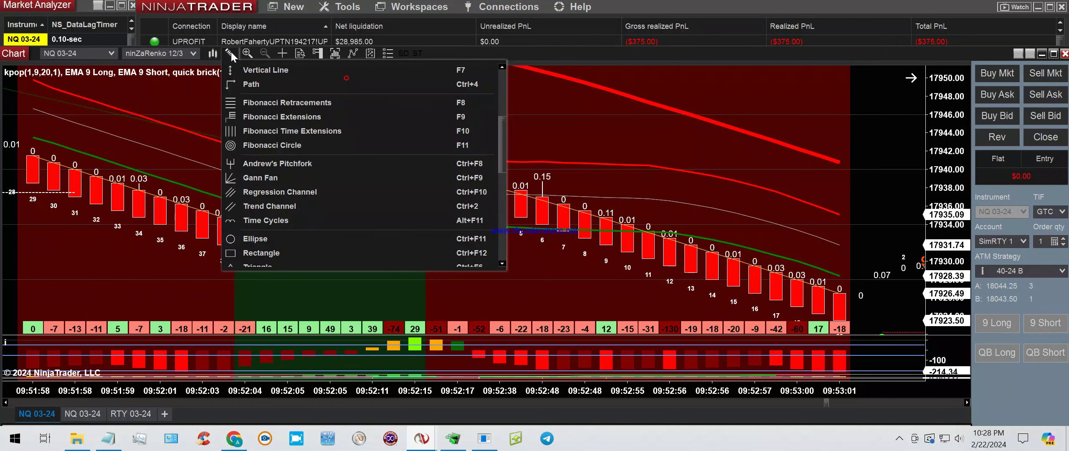
{"action": "left_click", "coordinate": [252, 84]}
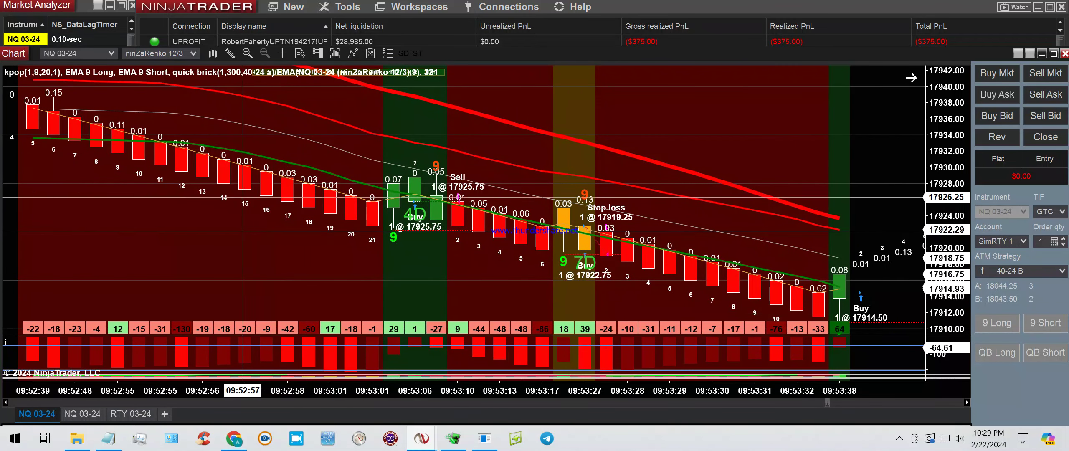
Step: Draw rectangles around the 7D signal bars near 09:53:27 and the 4D signal bars near 09:53:06
{"action": "left_click", "coordinate": [230, 53]}
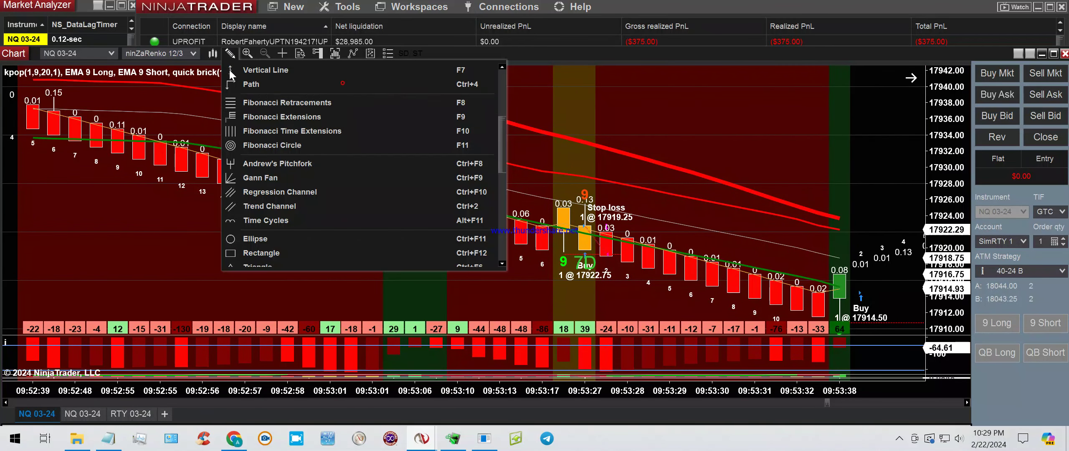
{"action": "left_click", "coordinate": [259, 253]}
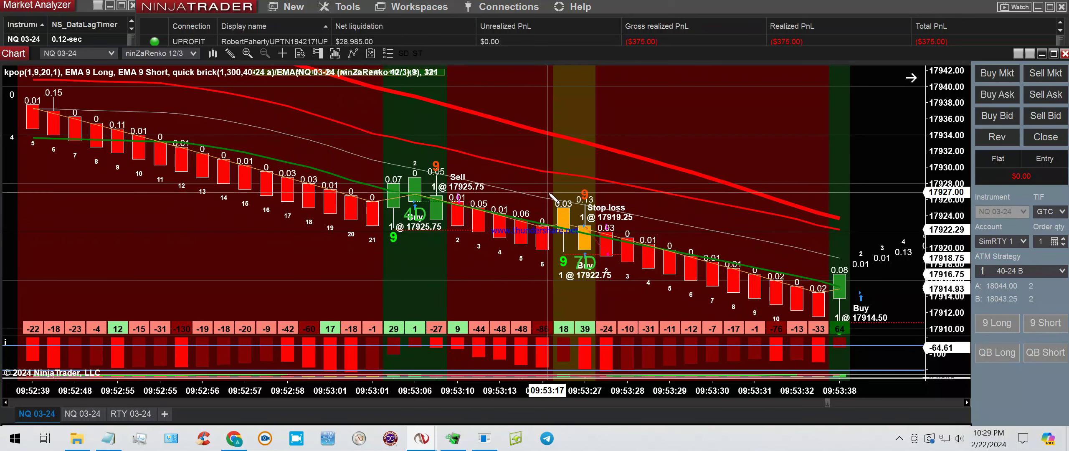
{"action": "left_click", "coordinate": [584, 276]}
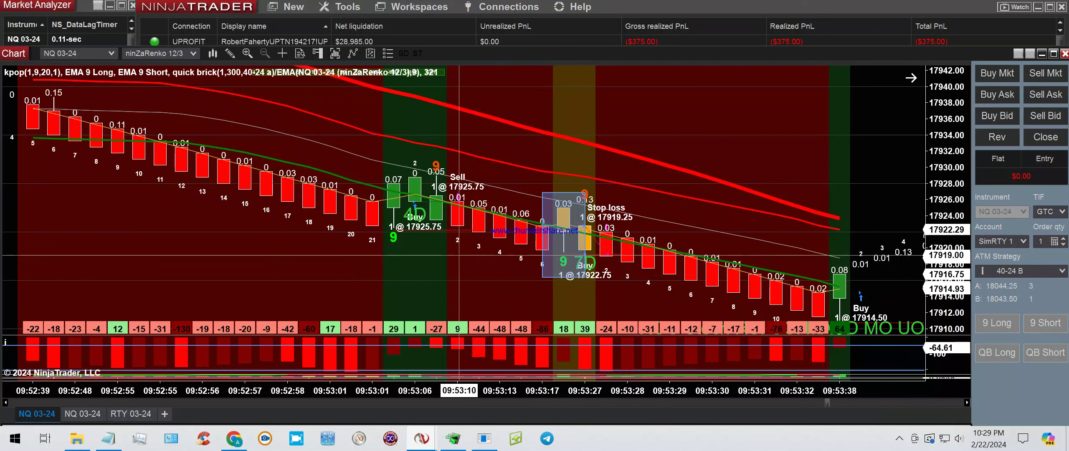
{"action": "left_click", "coordinate": [230, 53]}
{"action": "left_click", "coordinate": [262, 251]}
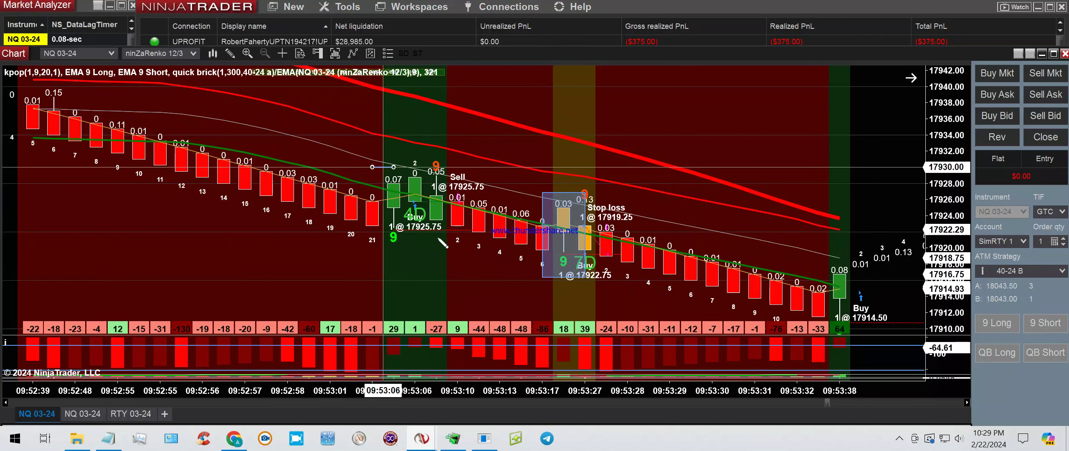
{"action": "left_click", "coordinate": [436, 274]}
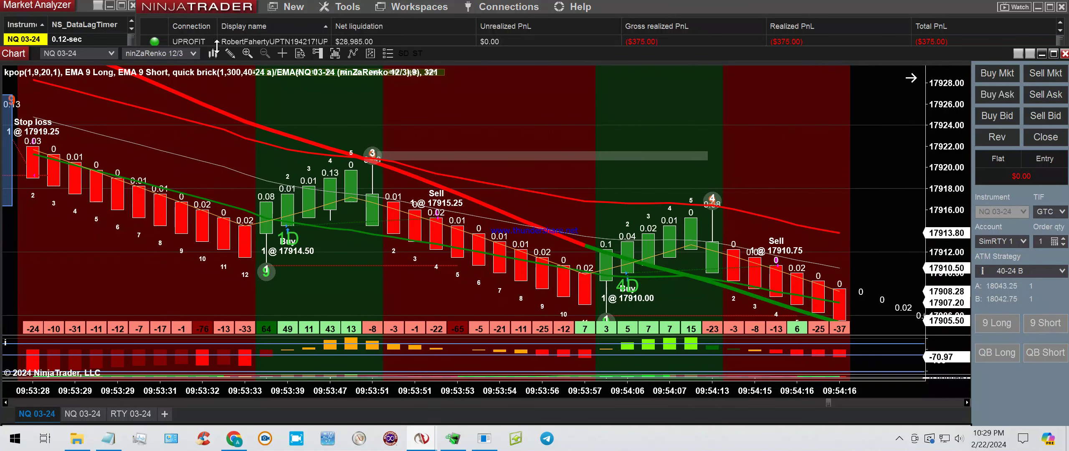
Step: Draw ellipses around the swing high marked 3 near 09:53:51 and the swing high marked 4 near 09:54:13
{"action": "left_click", "coordinate": [229, 53]}
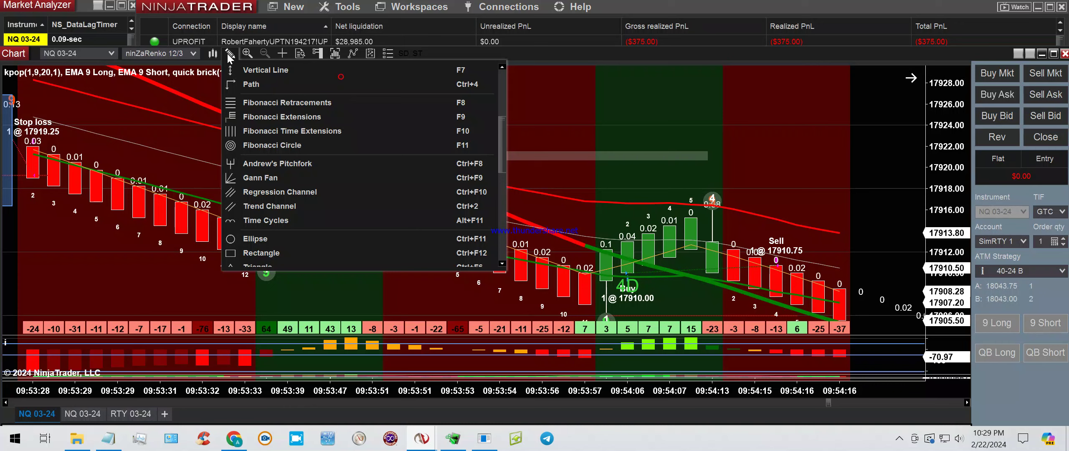
{"action": "left_click", "coordinate": [253, 239]}
{"action": "left_click_drag", "start_coordinate": [351, 138], "coordinate": [394, 185]}
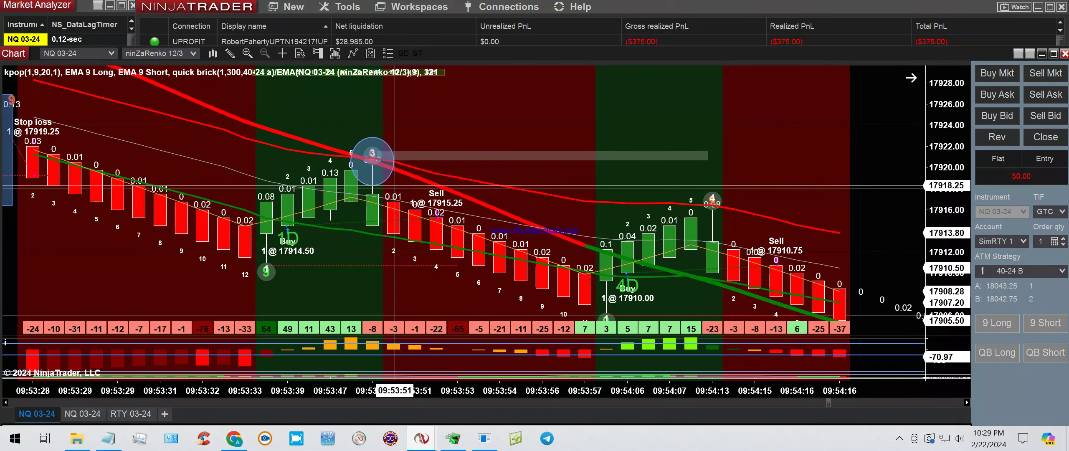
{"action": "left_click", "coordinate": [230, 55]}
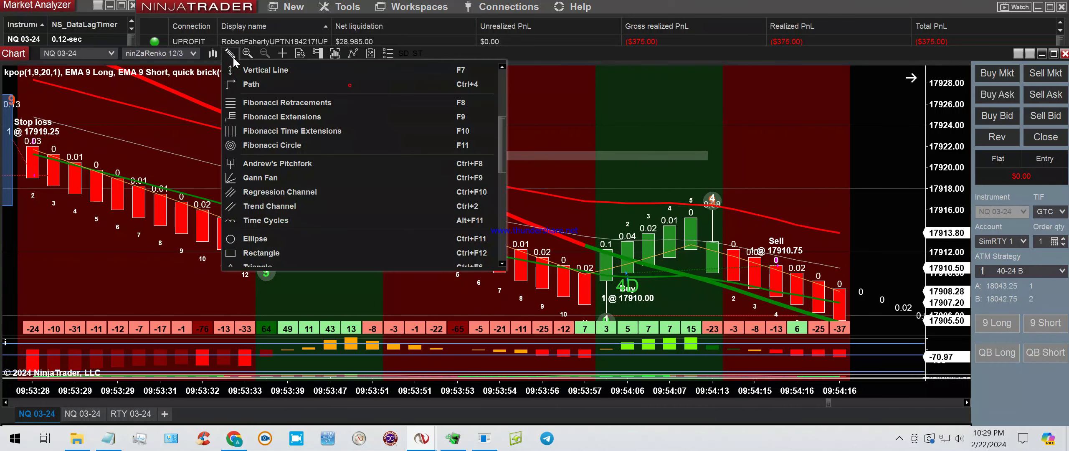
{"action": "left_click", "coordinate": [255, 238]}
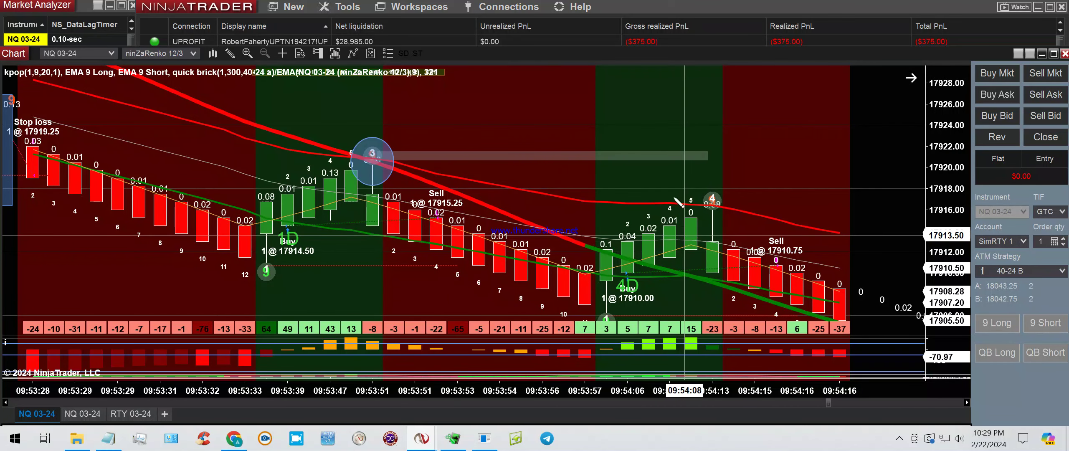
{"action": "left_click_drag", "start_coordinate": [670, 188], "coordinate": [775, 244]}
{"action": "left_click", "coordinate": [779, 248]}
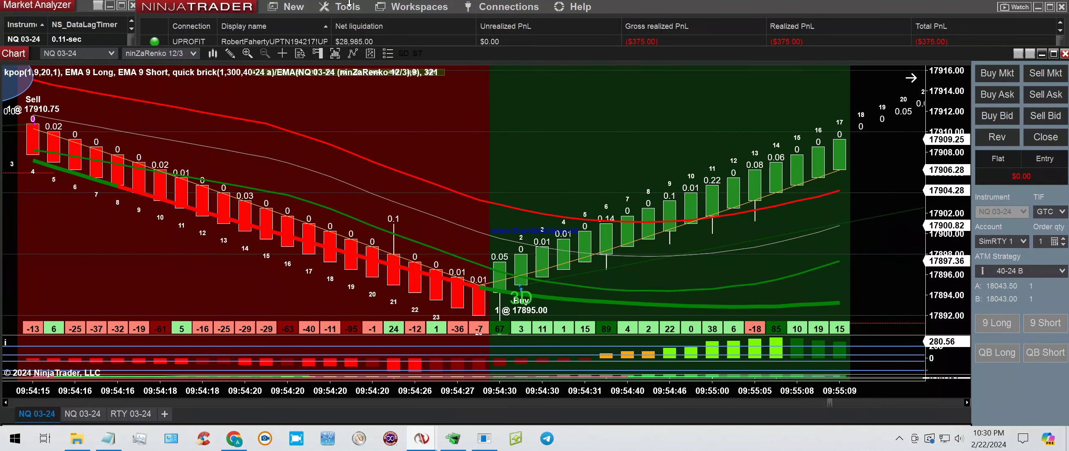
Step: Draw an ellipse around the 3D buy signal at 17895.00 near 09:54:30
{"action": "left_click", "coordinate": [229, 54]}
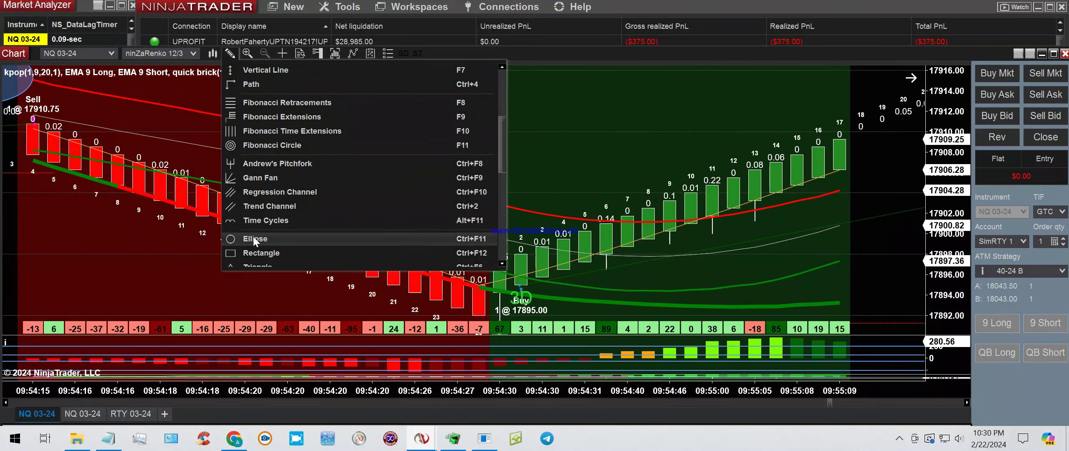
{"action": "left_click", "coordinate": [267, 369]}
{"action": "left_click_drag", "start_coordinate": [459, 252], "coordinate": [554, 313]}
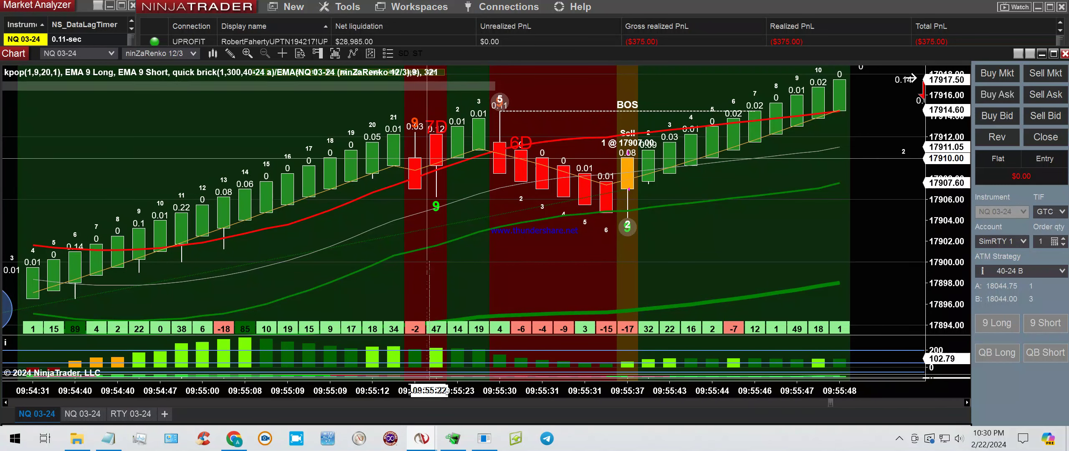
Step: Draw a horizontal rectangle from the 7D signal bar near 09:55:22 to the bars near 09:55:44, between about 17909 and 17911
{"action": "left_click", "coordinate": [230, 54]}
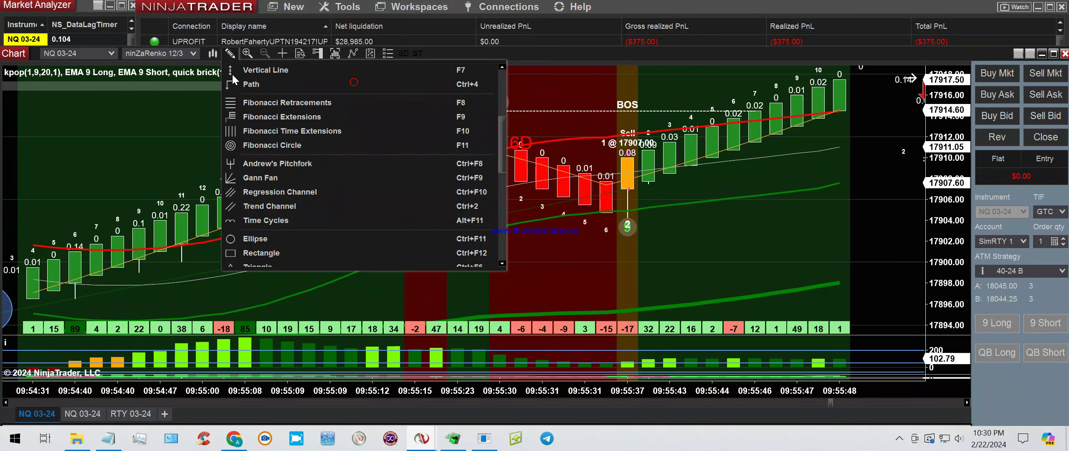
{"action": "left_click", "coordinate": [272, 253]}
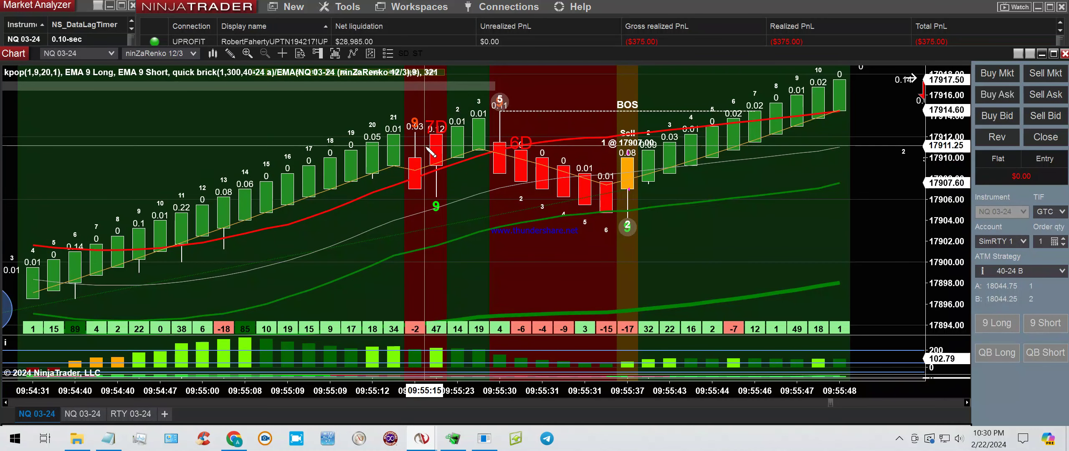
{"action": "left_click_drag", "start_coordinate": [436, 146], "coordinate": [457, 149]}
{"action": "left_click_drag", "start_coordinate": [699, 158], "coordinate": [699, 169]}
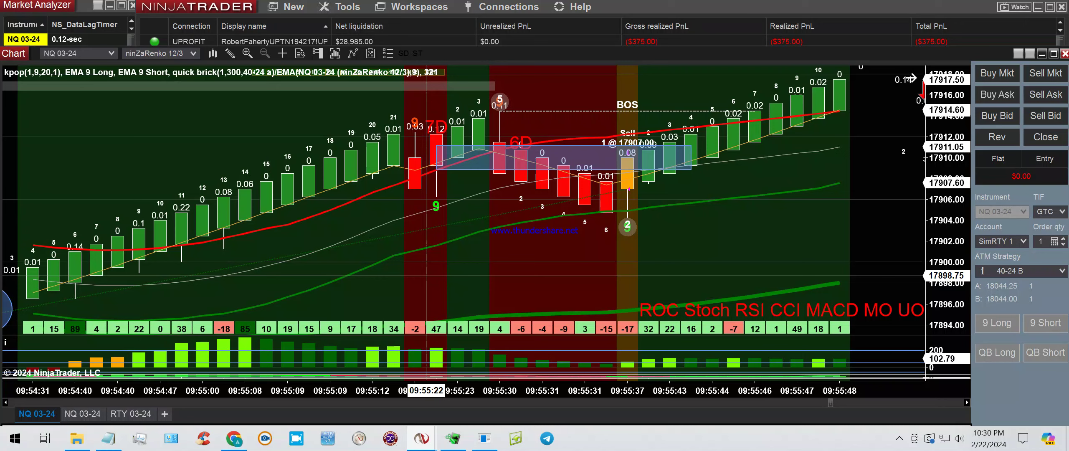
Step: Draw ellipses around the 7D signal bars near 09:55:22 and the swing low marked 2 near 09:55:37
{"action": "left_click", "coordinate": [231, 55]}
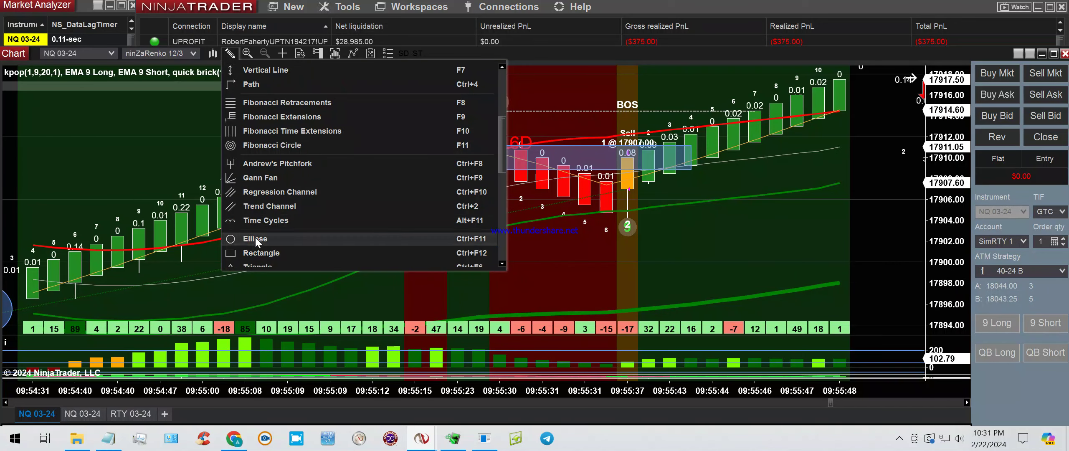
{"action": "left_click", "coordinate": [376, 303]}
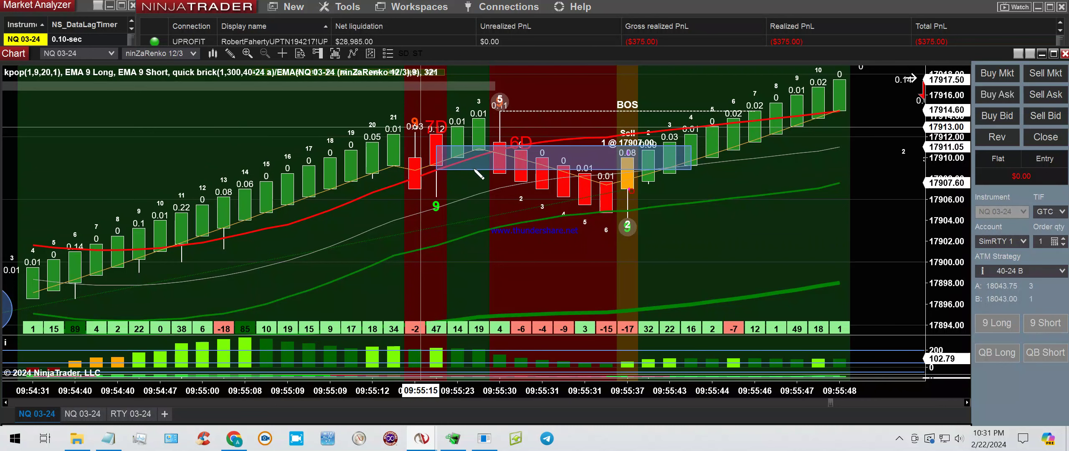
{"action": "left_click_drag", "start_coordinate": [417, 126], "coordinate": [474, 169]}
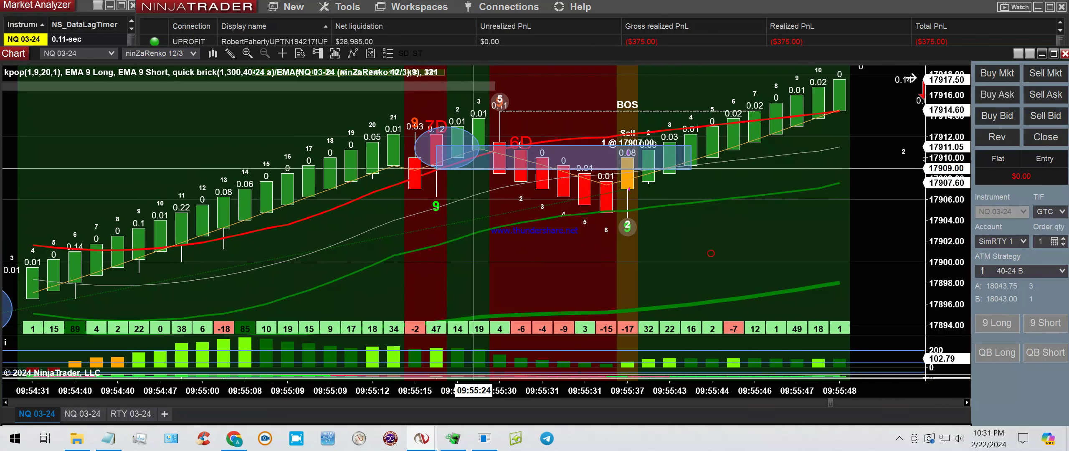
{"action": "left_click", "coordinate": [230, 54]}
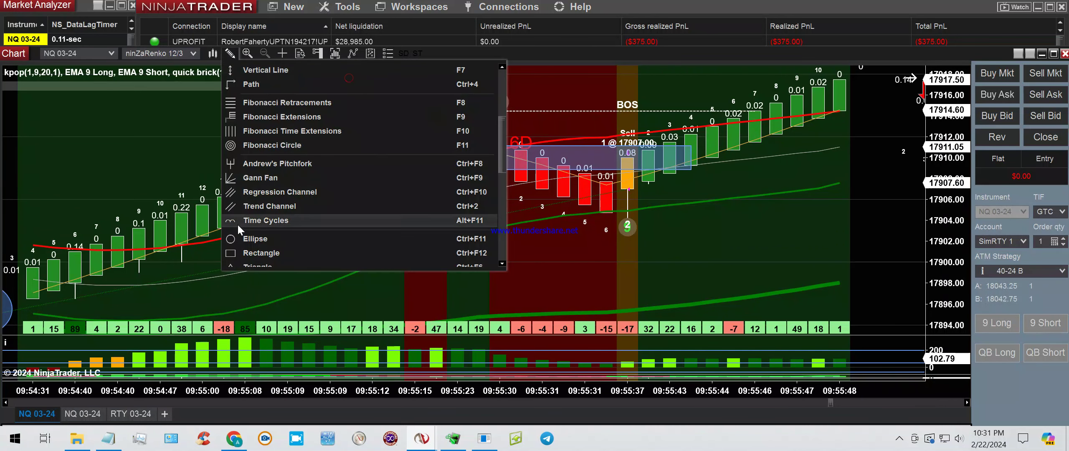
{"action": "left_click", "coordinate": [251, 239]}
{"action": "left_click_drag", "start_coordinate": [606, 171], "coordinate": [648, 238]}
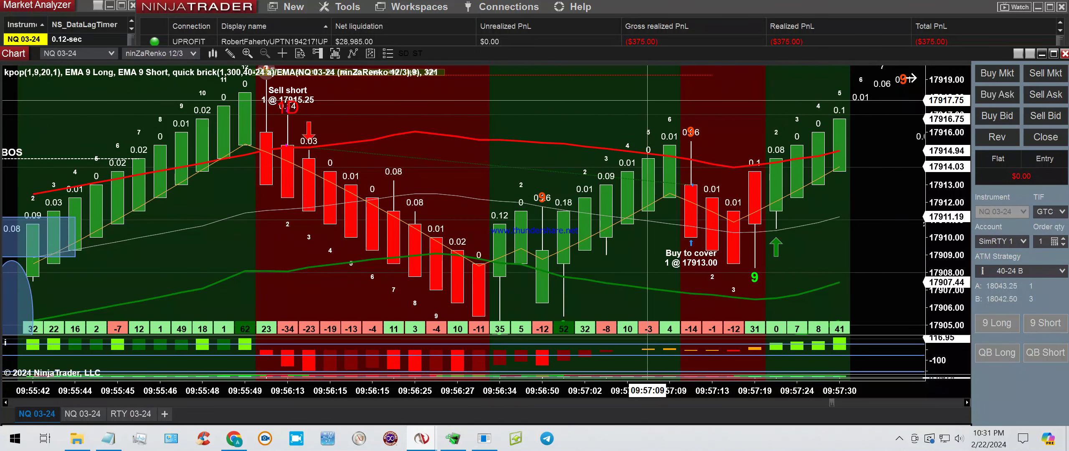
Step: Draw ellipses around the green up arrow near 09:57:19 and the red down arrow near 09:58:08
{"action": "left_click", "coordinate": [238, 61]}
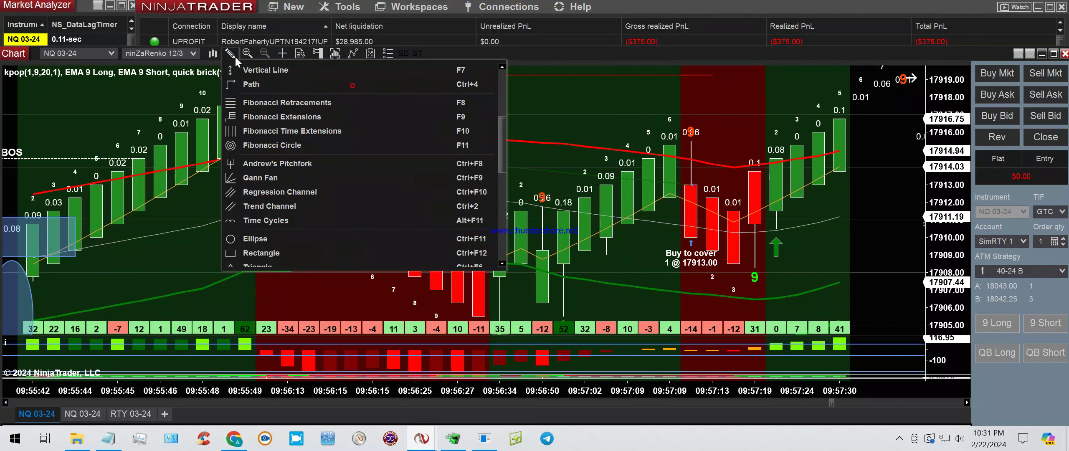
{"action": "left_click", "coordinate": [346, 417]}
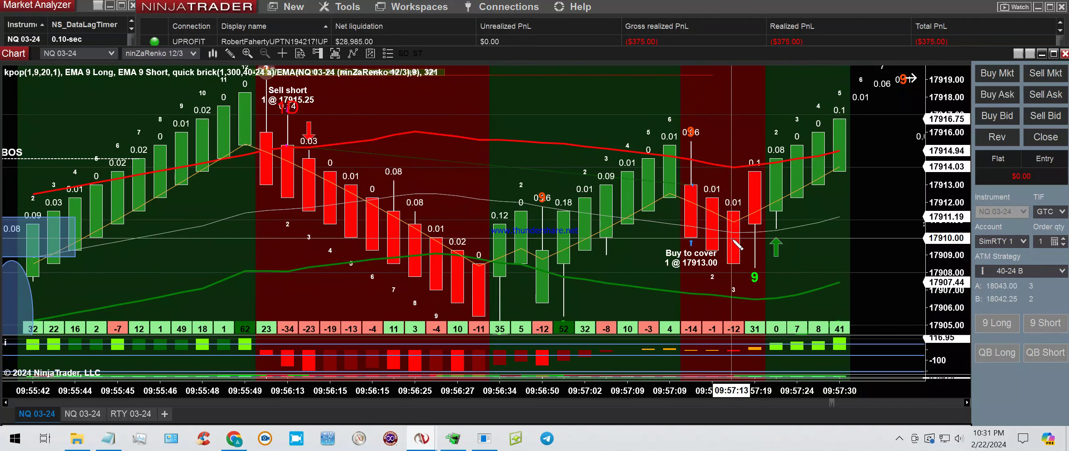
{"action": "left_click_drag", "start_coordinate": [734, 226], "coordinate": [796, 272]}
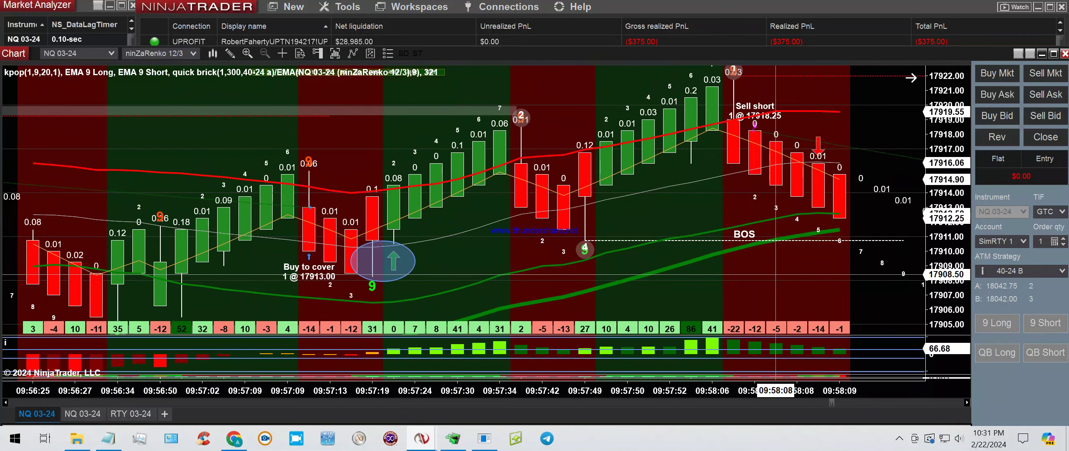
{"action": "left_click", "coordinate": [229, 53]}
{"action": "left_click", "coordinate": [249, 238]}
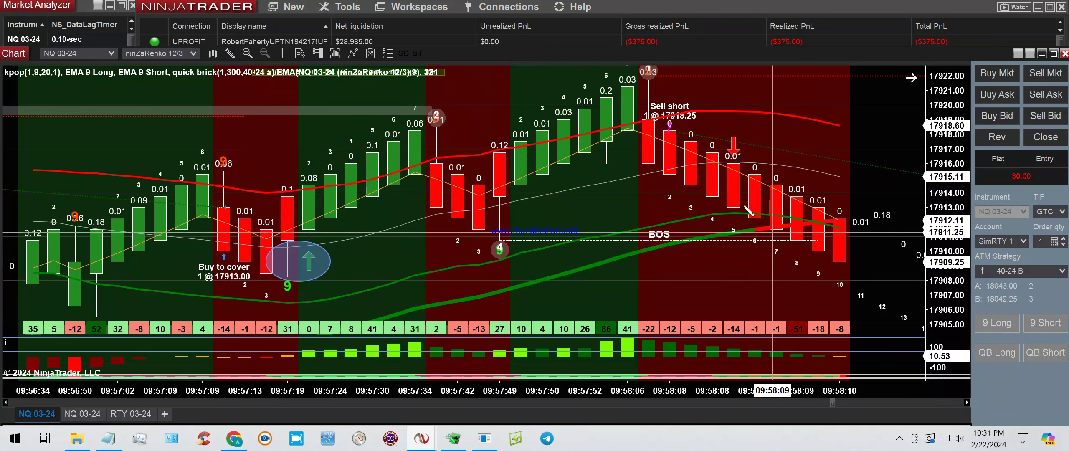
{"action": "left_click", "coordinate": [712, 137]}
{"action": "left_click", "coordinate": [782, 249]}
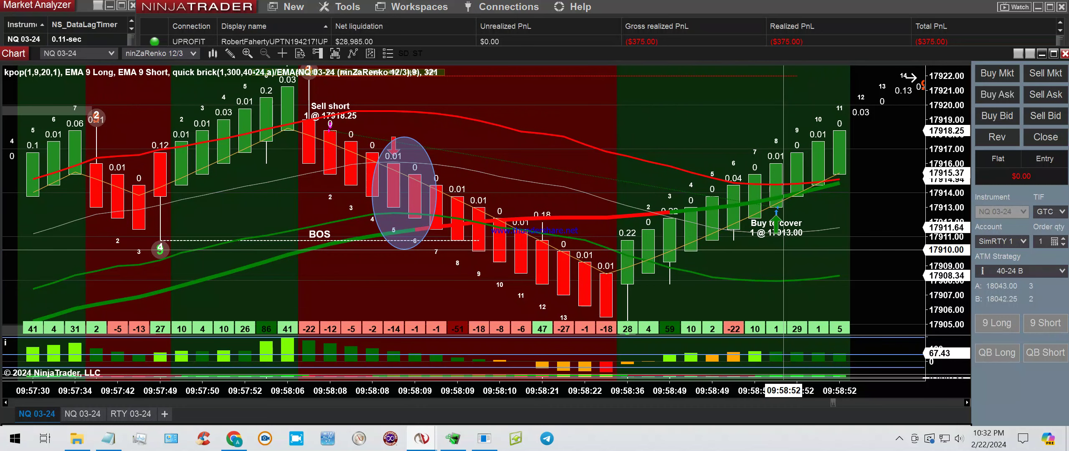
Step: Draw a flat ellipse along the thick green average from 09:58:49 to 09:58:52 and place a vertical line at 09:58:49
{"action": "left_click", "coordinate": [230, 53]}
{"action": "left_click", "coordinate": [259, 238]}
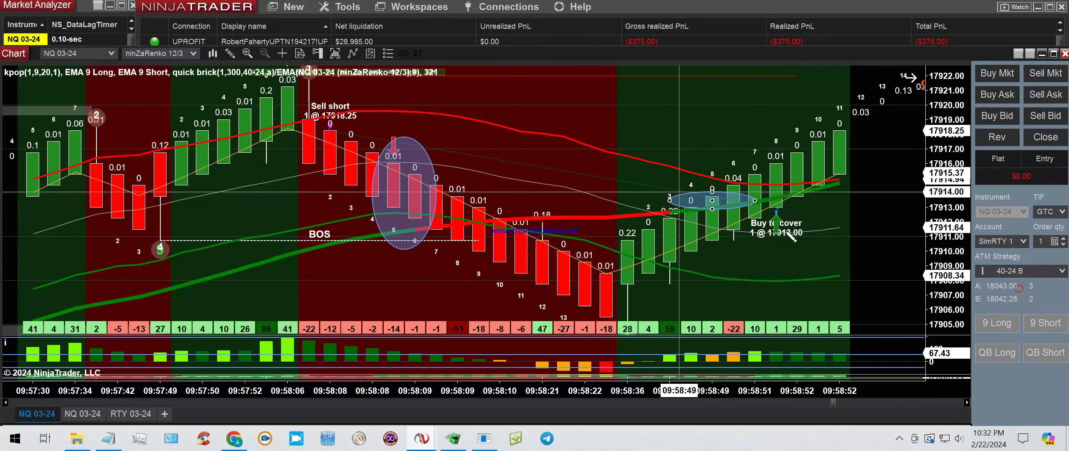
{"action": "left_click_drag", "start_coordinate": [754, 208], "coordinate": [775, 229]}
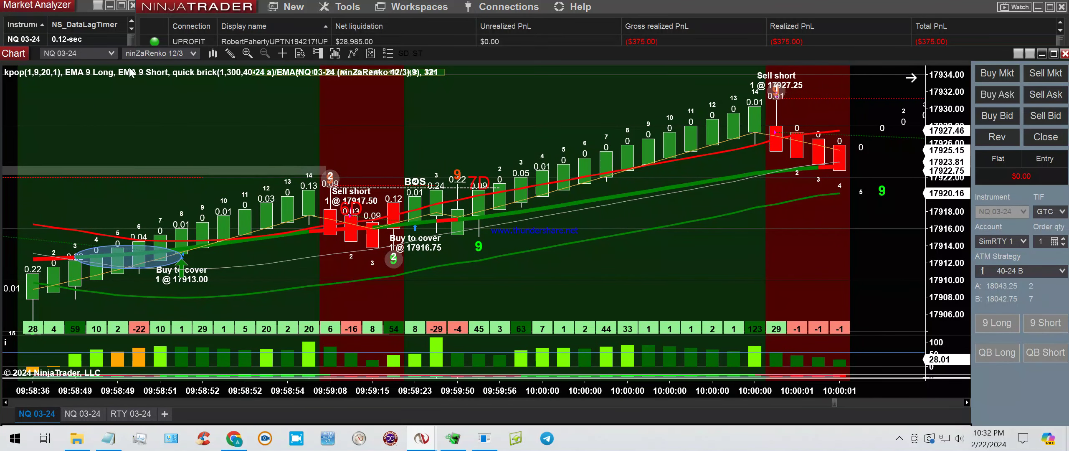
{"action": "left_click", "coordinate": [229, 54]}
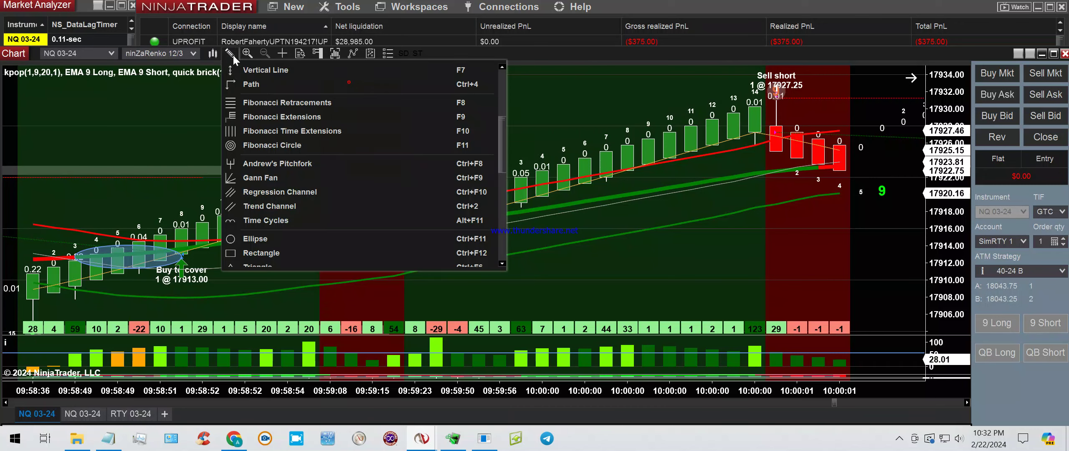
{"action": "left_click", "coordinate": [251, 69]}
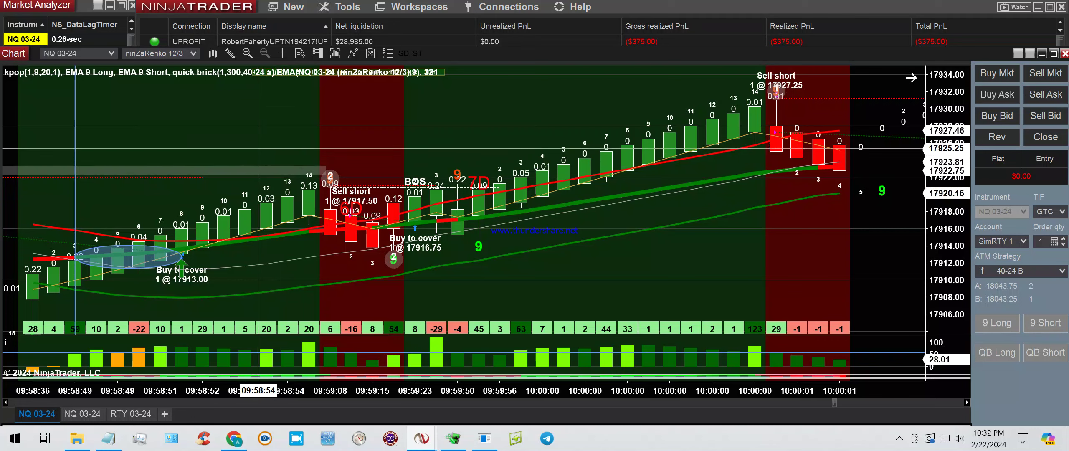
Step: Draw an ellipse around the Buy to cover signal at 17916.75 and a tall rectangle over the 9 and 7D signal bars near 09:59:50
{"action": "left_click", "coordinate": [234, 57]}
{"action": "left_click", "coordinate": [247, 239]}
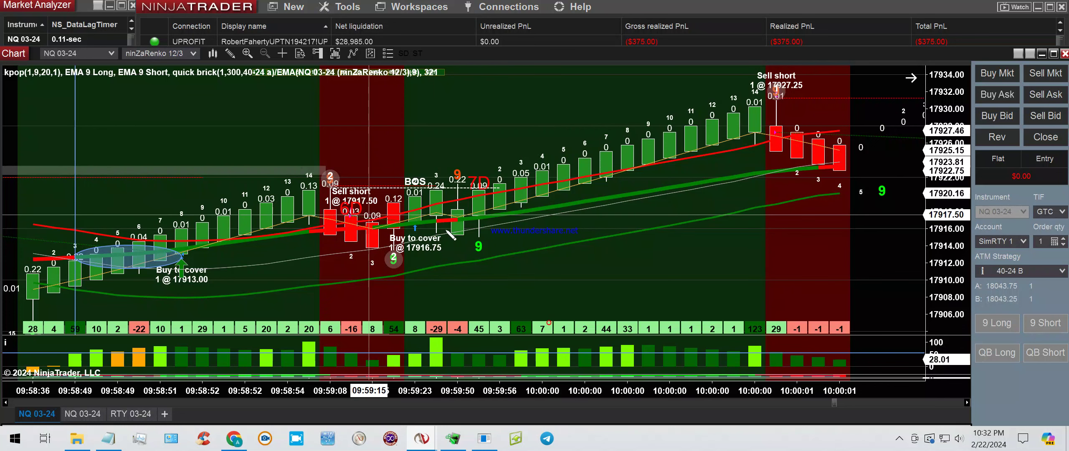
{"action": "left_click_drag", "start_coordinate": [373, 215], "coordinate": [501, 257]}
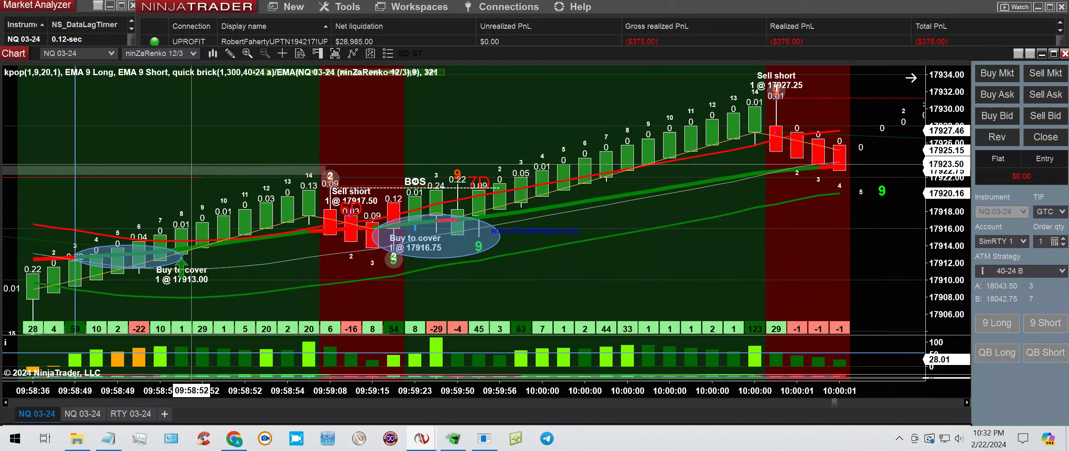
{"action": "left_click", "coordinate": [229, 54]}
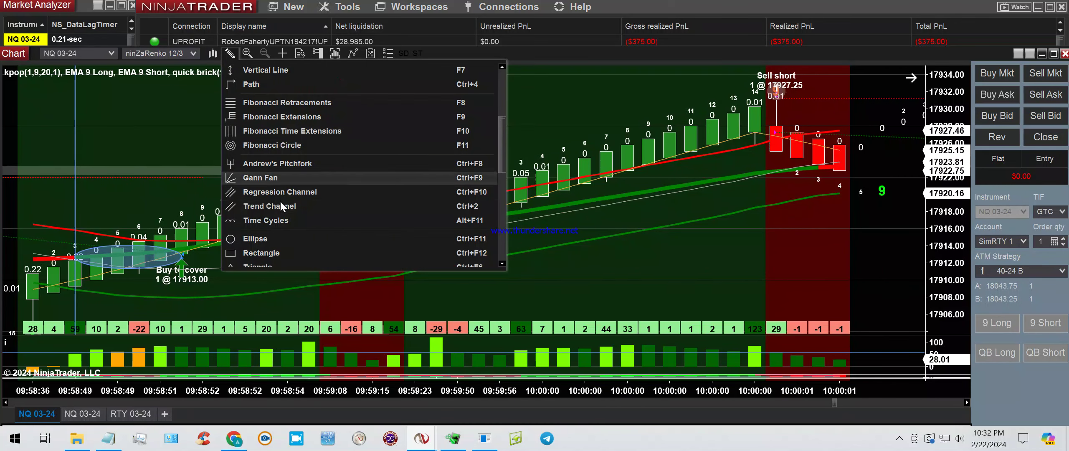
{"action": "left_click", "coordinate": [269, 243]}
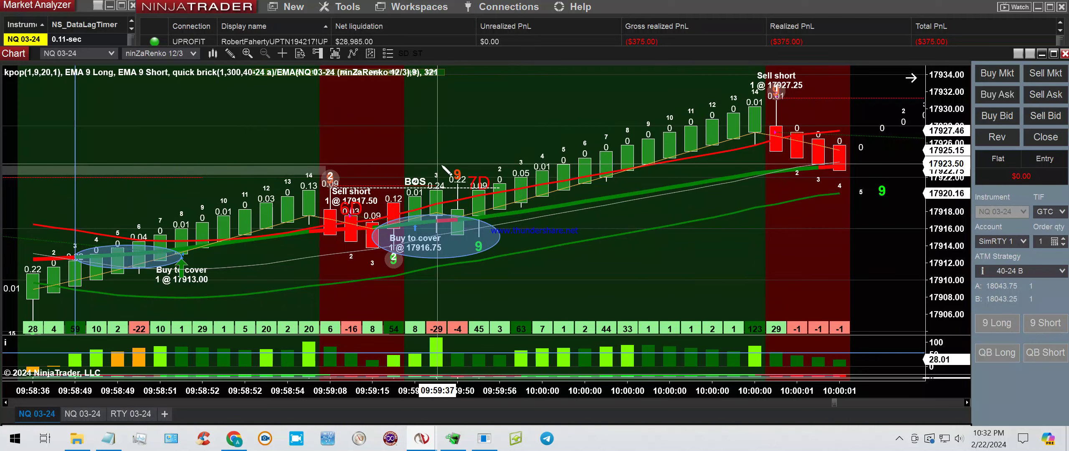
{"action": "left_click_drag", "start_coordinate": [490, 180], "coordinate": [490, 294]}
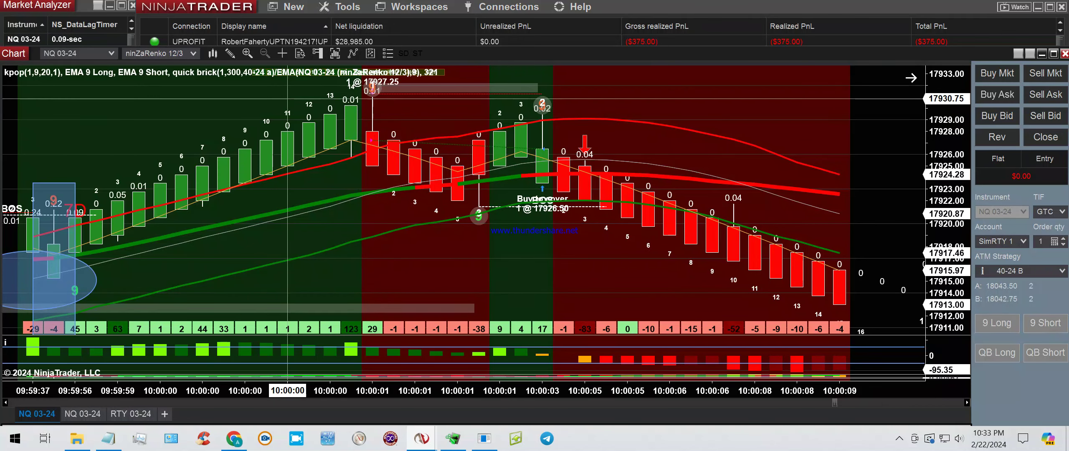
Step: Draw an ellipse around the red down arrow and neighbouring bars near 10:00:05, just after the swing high marked 2
{"action": "left_click", "coordinate": [229, 53]}
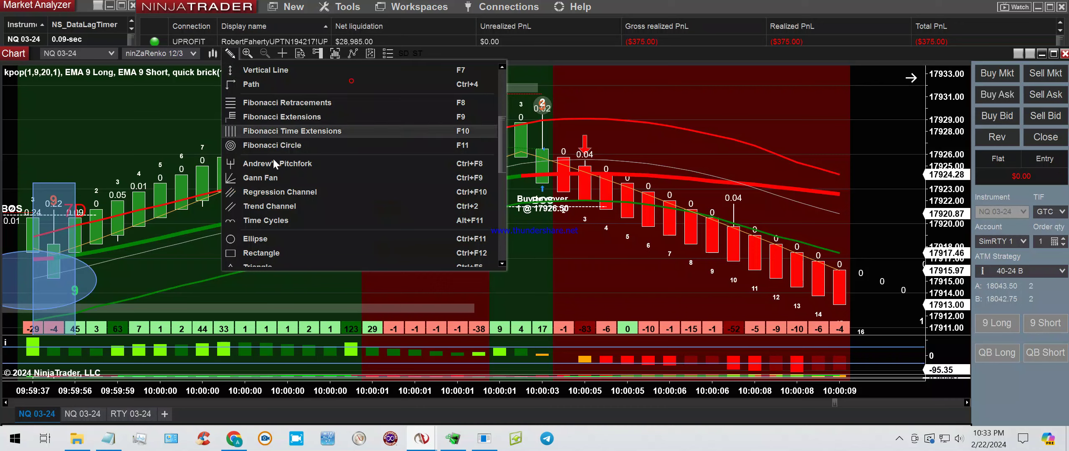
{"action": "left_click", "coordinate": [267, 235]}
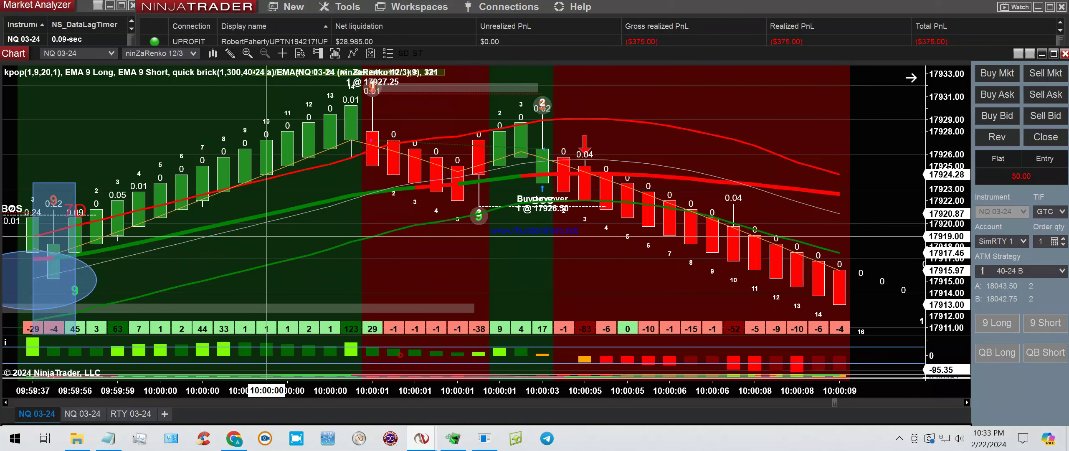
{"action": "left_click", "coordinate": [523, 130]}
{"action": "left_click", "coordinate": [607, 197]}
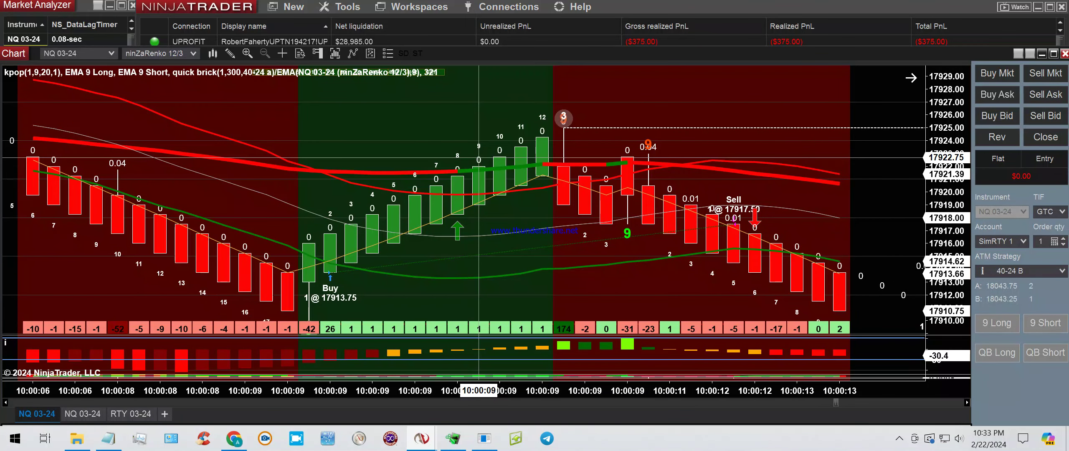
Step: Draw an ellipse around the 2D buy signal at 17917.50 near 10:01:06
{"action": "scroll", "coordinate": [478, 157], "scroll_direction": "left", "scroll_amount": 7}
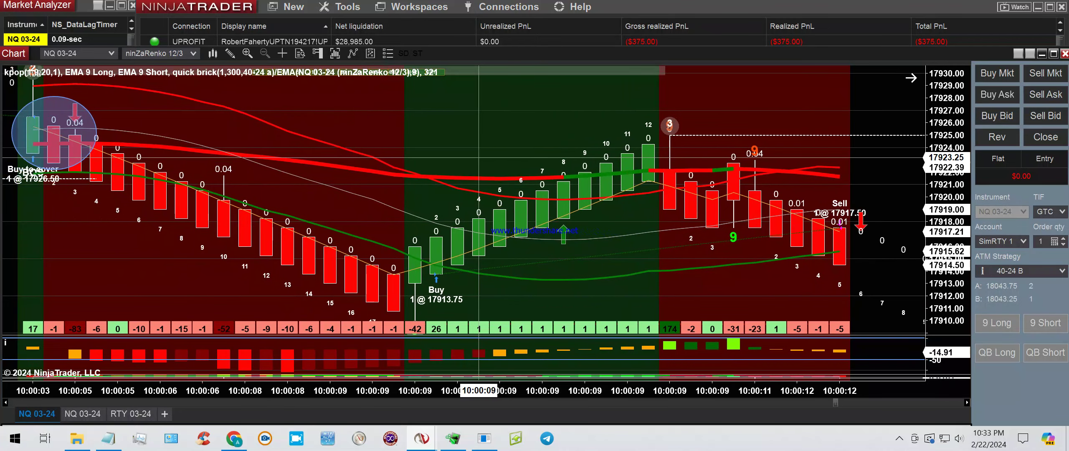
{"action": "scroll", "coordinate": [478, 158], "scroll_direction": "left", "scroll_amount": 1}
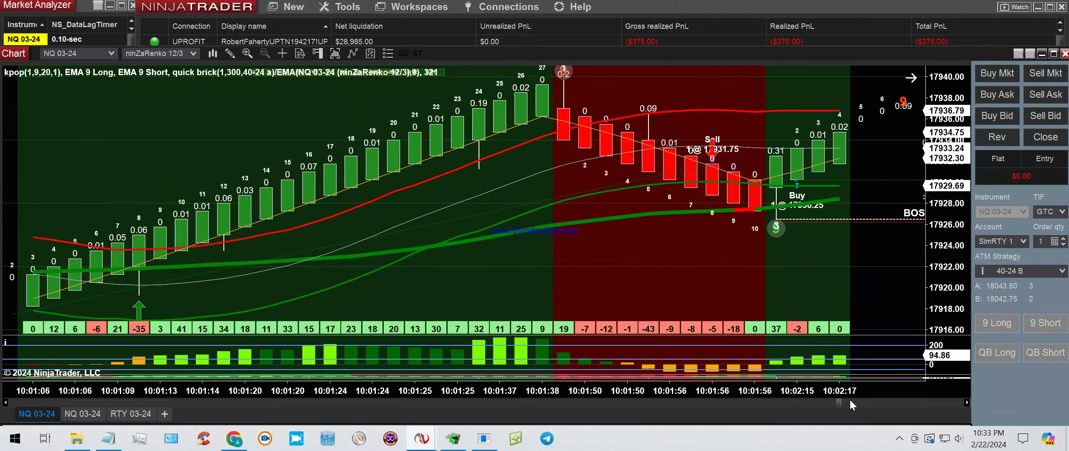
{"action": "left_click", "coordinate": [4, 404]}
{"action": "left_click", "coordinate": [4, 404]}
{"action": "left_click", "coordinate": [4, 403]}
{"action": "left_click", "coordinate": [5, 403]}
{"action": "left_click", "coordinate": [5, 404]}
{"action": "left_click", "coordinate": [4, 404]}
{"action": "left_click", "coordinate": [4, 404]}
{"action": "left_click", "coordinate": [4, 403]}
{"action": "left_click", "coordinate": [5, 404]}
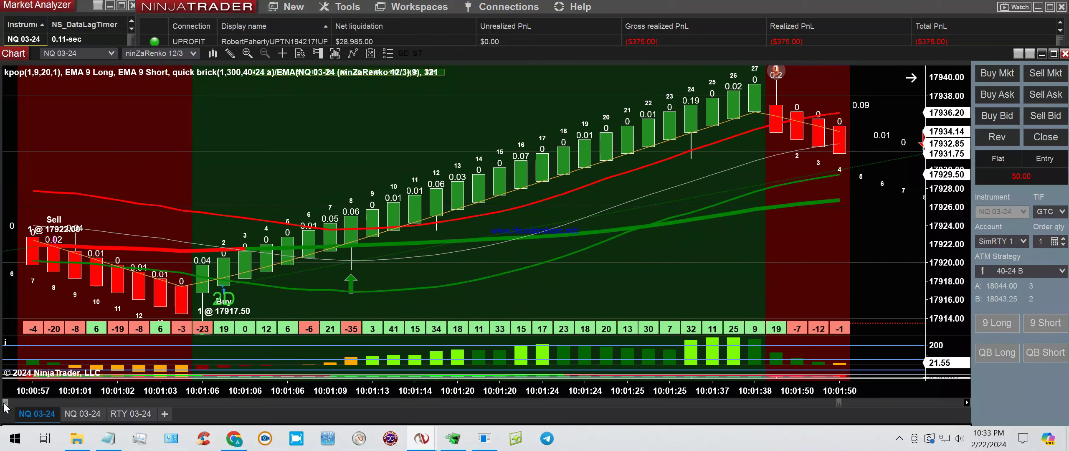
{"action": "left_click", "coordinate": [4, 403]}
{"action": "left_click", "coordinate": [4, 403]}
{"action": "left_click", "coordinate": [4, 403]}
{"action": "left_click", "coordinate": [5, 403]}
{"action": "left_click", "coordinate": [4, 403]}
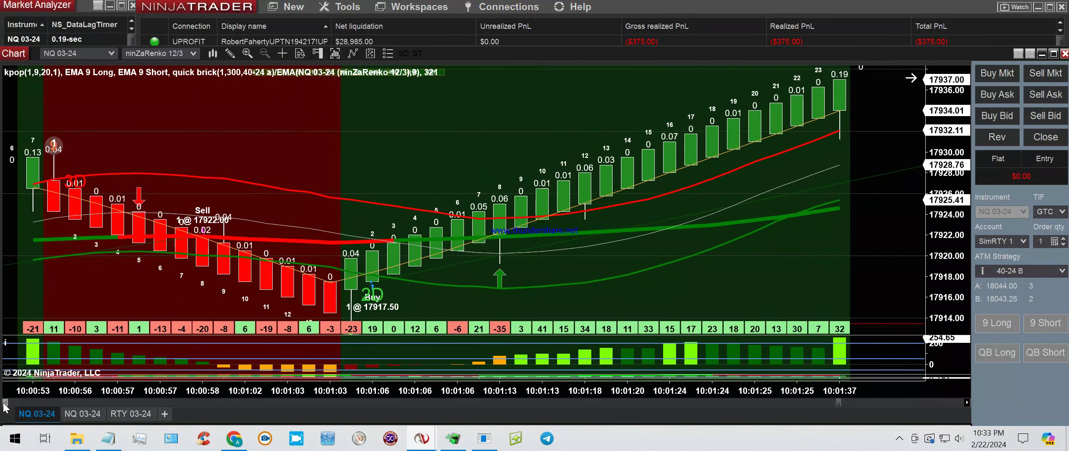
{"action": "left_click", "coordinate": [4, 404]}
{"action": "left_click", "coordinate": [5, 403]}
{"action": "left_click", "coordinate": [4, 404]}
{"action": "left_click", "coordinate": [5, 404]}
{"action": "left_click", "coordinate": [4, 403]}
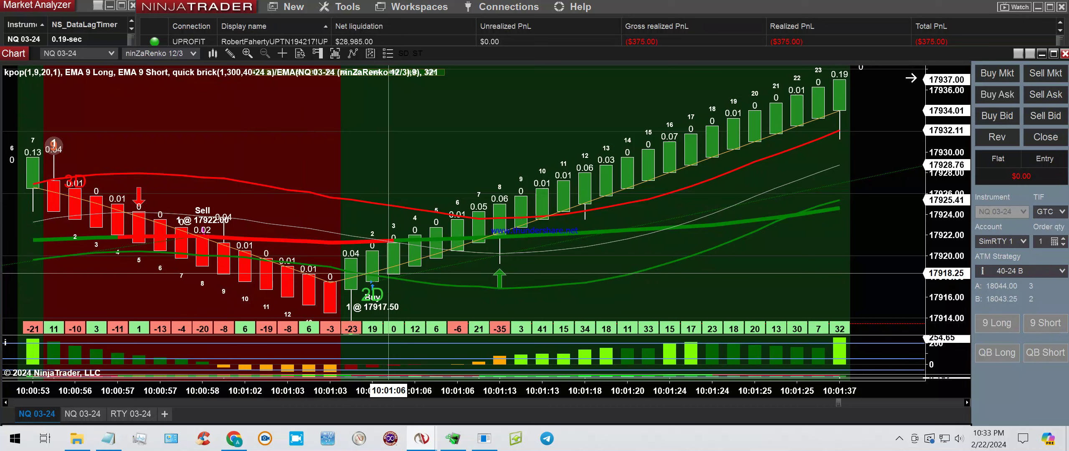
{"action": "left_click", "coordinate": [229, 54]}
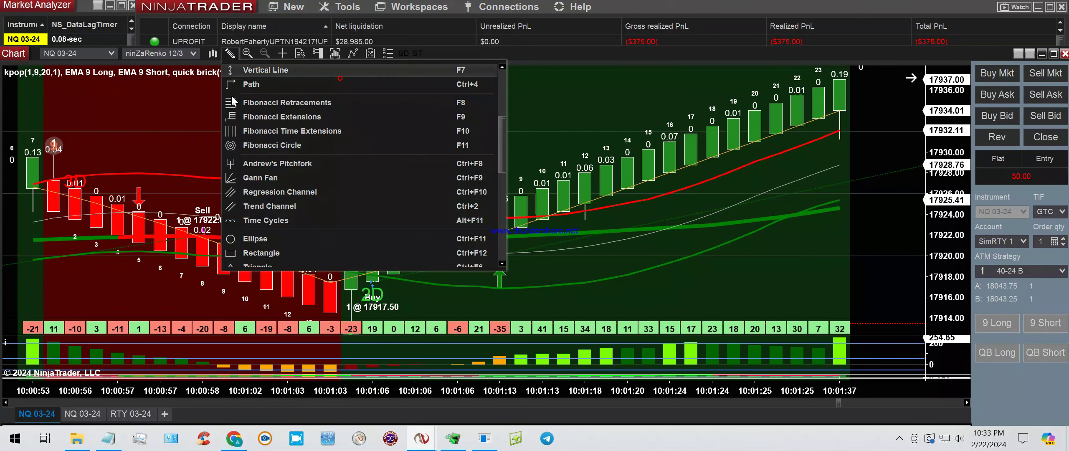
{"action": "left_click", "coordinate": [256, 240]}
{"action": "left_click_drag", "start_coordinate": [372, 267], "coordinate": [393, 295]}
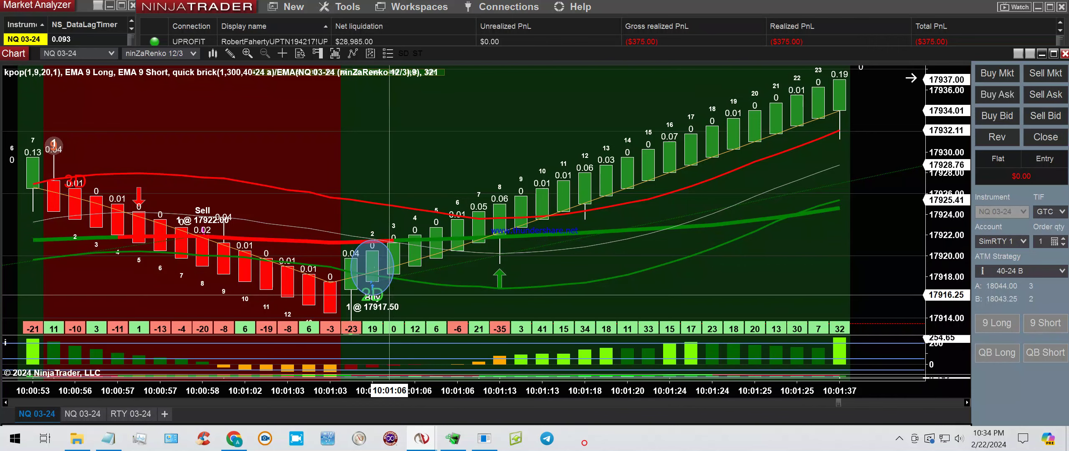
Step: Draw a small ellipse around the thick average's turn from red to green near 10:01:06, just after the 2D buy signal
{"action": "left_click", "coordinate": [229, 53]}
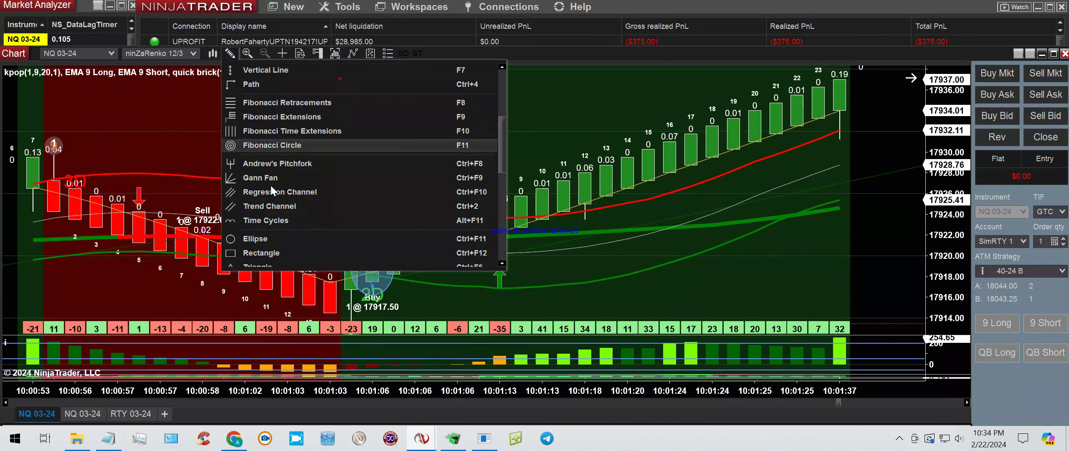
{"action": "left_click", "coordinate": [259, 238]}
{"action": "left_click_drag", "start_coordinate": [414, 226], "coordinate": [436, 253]}
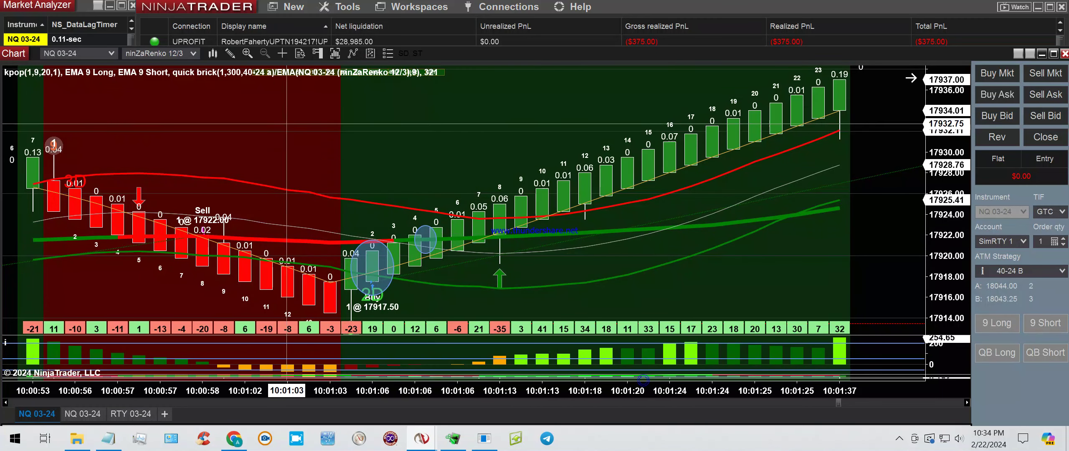
Step: Draw a tall ellipse around the green up arrow near 10:01:13 and place a vertical line through it
{"action": "left_click", "coordinate": [229, 54]}
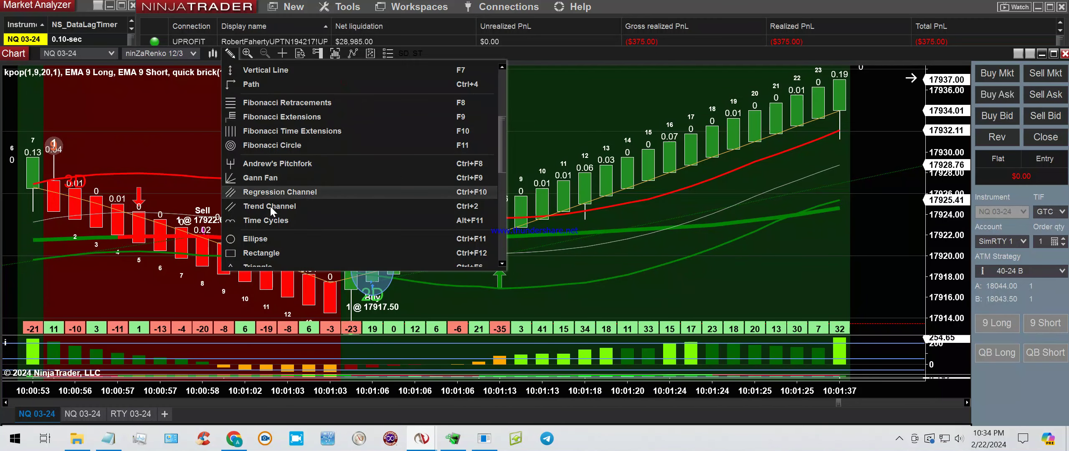
{"action": "left_click", "coordinate": [260, 238]}
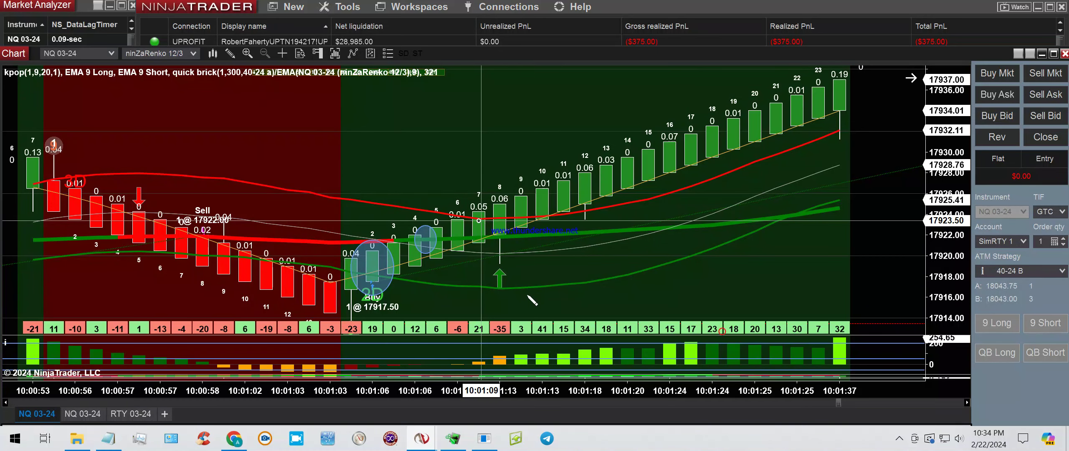
{"action": "left_click_drag", "start_coordinate": [482, 220], "coordinate": [525, 294]}
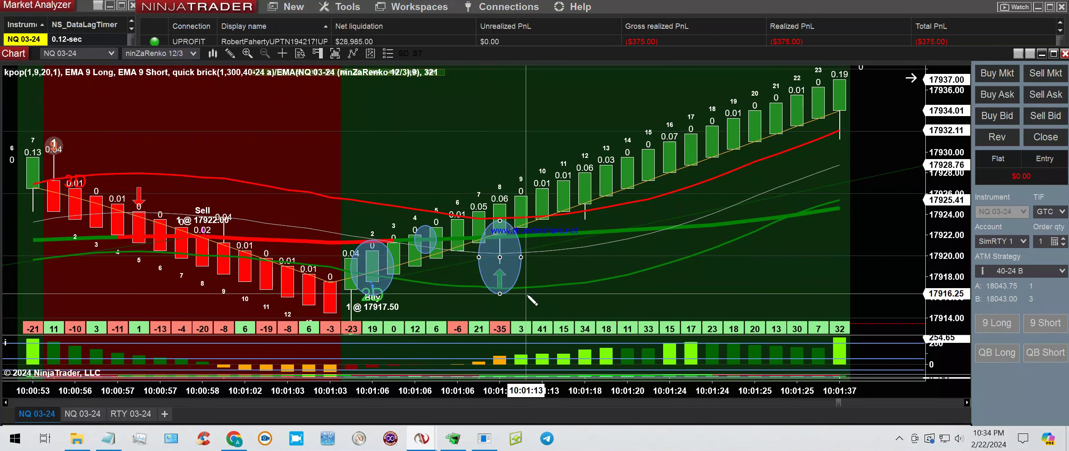
{"action": "left_click", "coordinate": [222, 106]}
{"action": "left_click", "coordinate": [229, 53]}
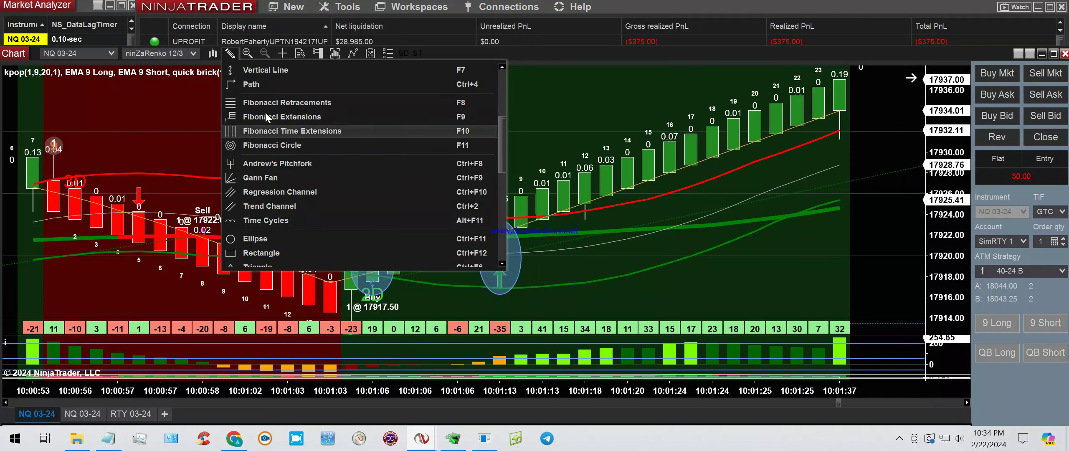
{"action": "left_click", "coordinate": [265, 67]}
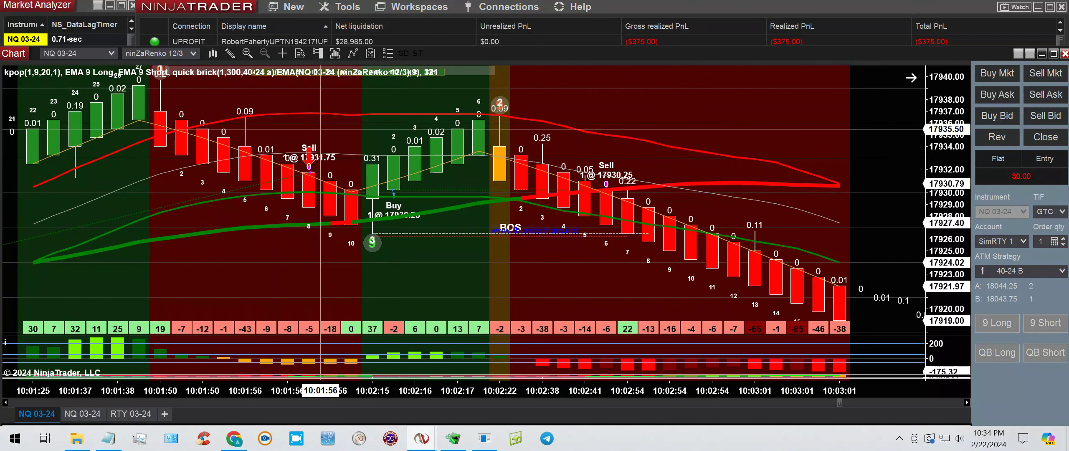
Step: Draw an ellipse around the Buy signal at 17930.25 near 10:02:15
{"action": "left_click", "coordinate": [229, 53]}
{"action": "left_click", "coordinate": [252, 236]}
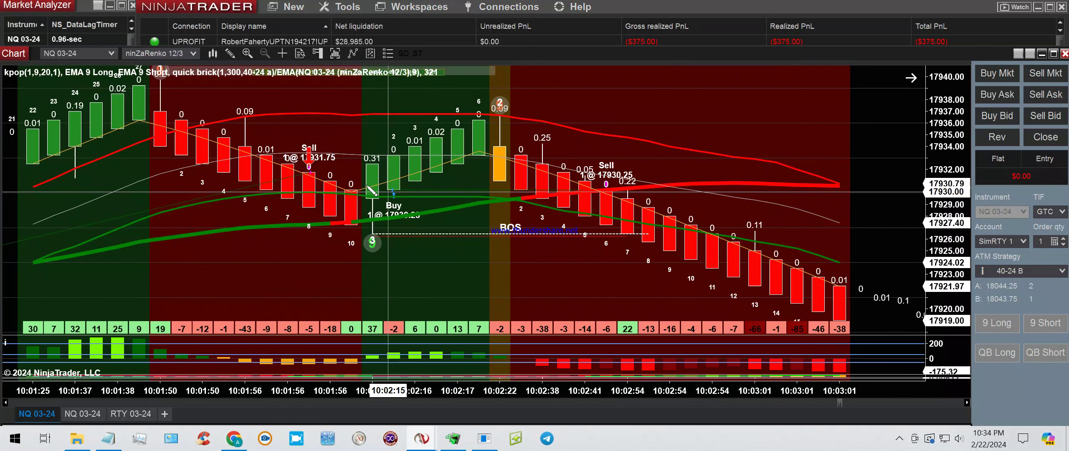
{"action": "left_click", "coordinate": [369, 185]}
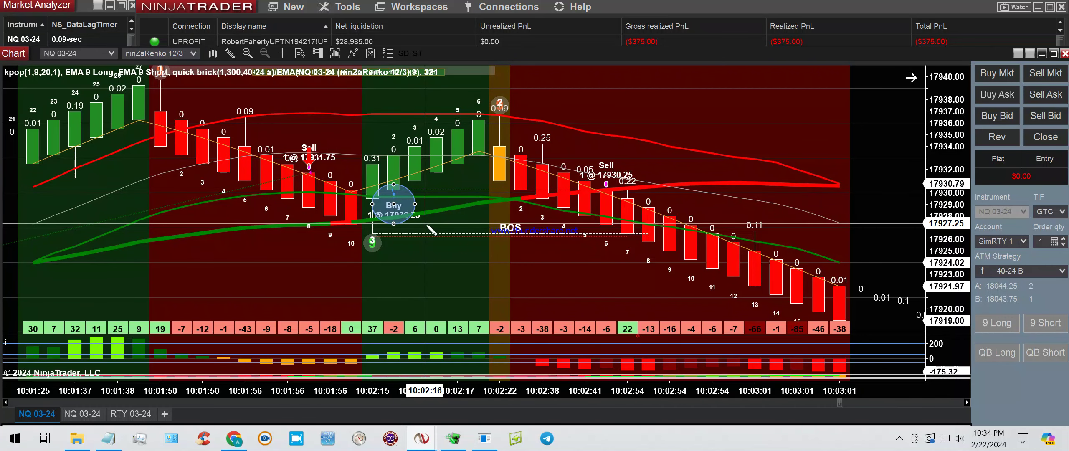
Step: Draw a wide ellipse over the bars crossing the thick red average before the Sell at 17930.25 and place a vertical line at 10:02:38
{"action": "left_click", "coordinate": [228, 54]}
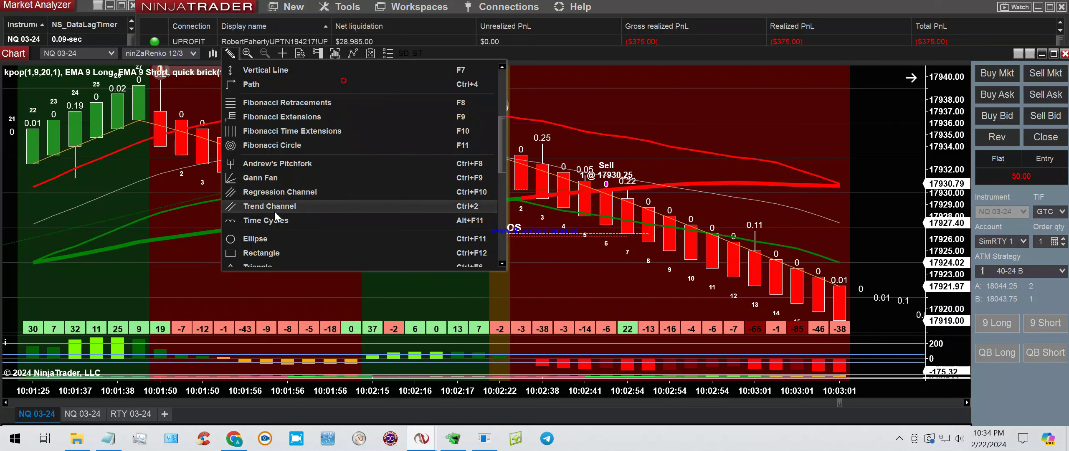
{"action": "left_click", "coordinate": [256, 239]}
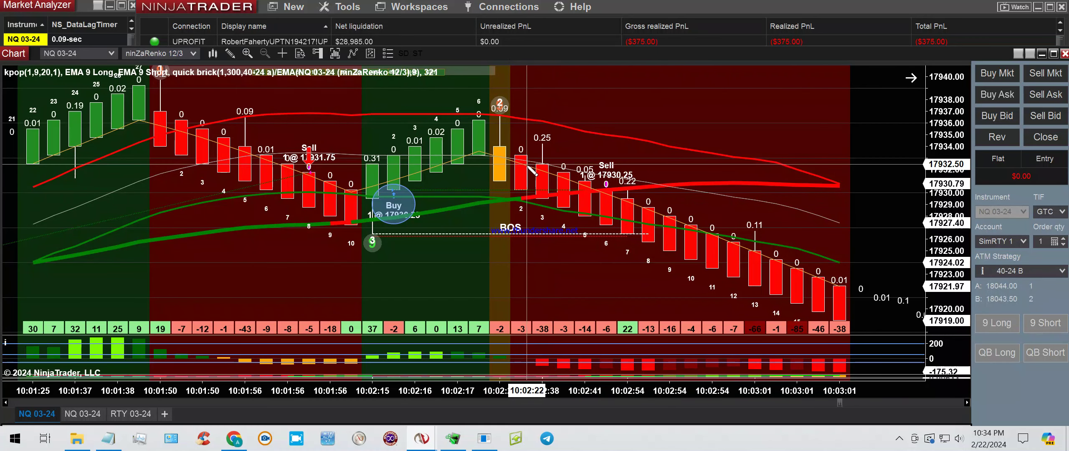
{"action": "left_click_drag", "start_coordinate": [525, 165], "coordinate": [613, 217]}
{"action": "left_click", "coordinate": [614, 218]}
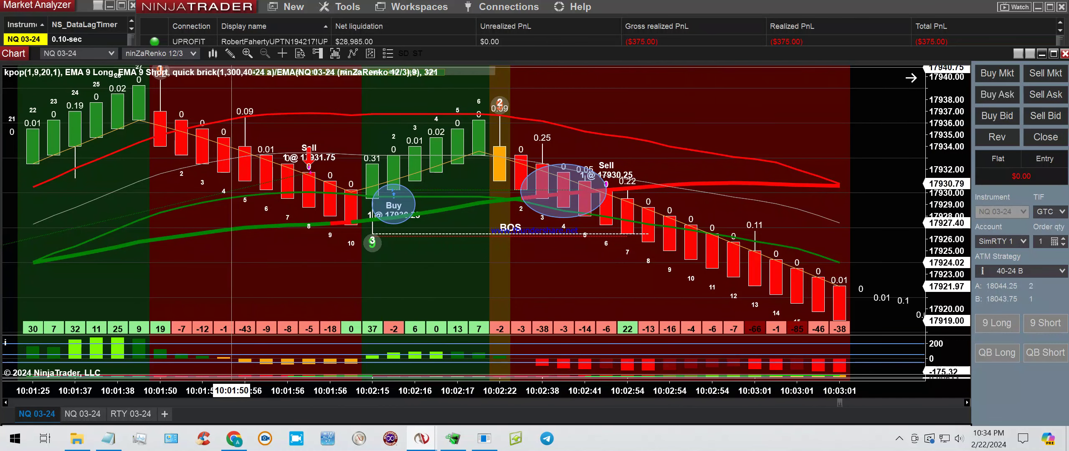
{"action": "left_click", "coordinate": [229, 53]}
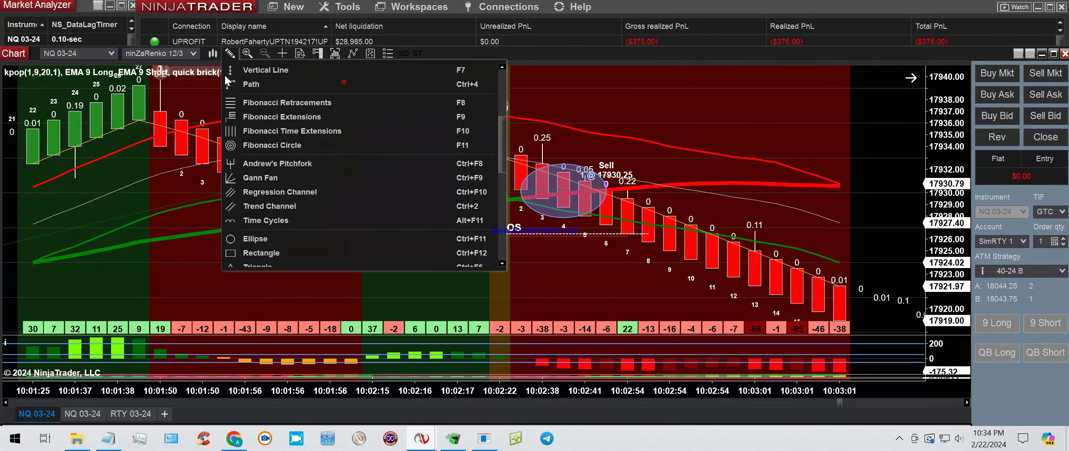
{"action": "left_click", "coordinate": [268, 72]}
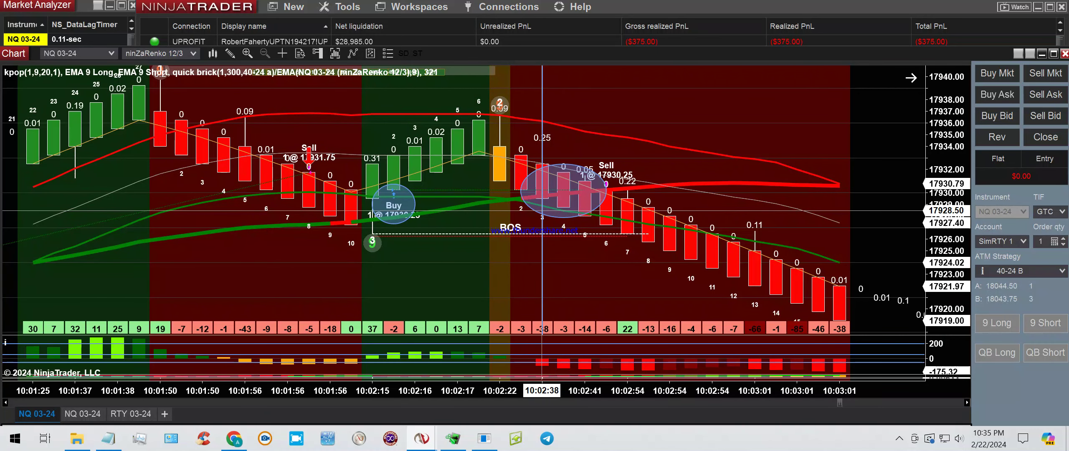
Step: Review the annotated bars back to about 10:01:06 and forward through the long decline to the 4D buy signal near 10:03:55
{"action": "scroll", "coordinate": [542, 221], "scroll_direction": "up", "scroll_amount": 2}
{"action": "scroll", "coordinate": [542, 213], "scroll_direction": "up", "scroll_amount": 7}
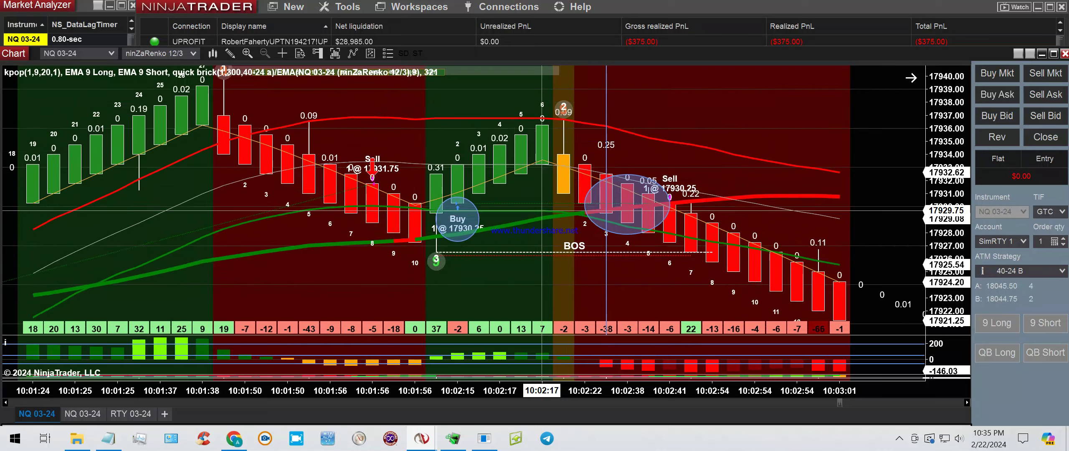
{"action": "scroll", "coordinate": [542, 210], "scroll_direction": "up", "scroll_amount": 8}
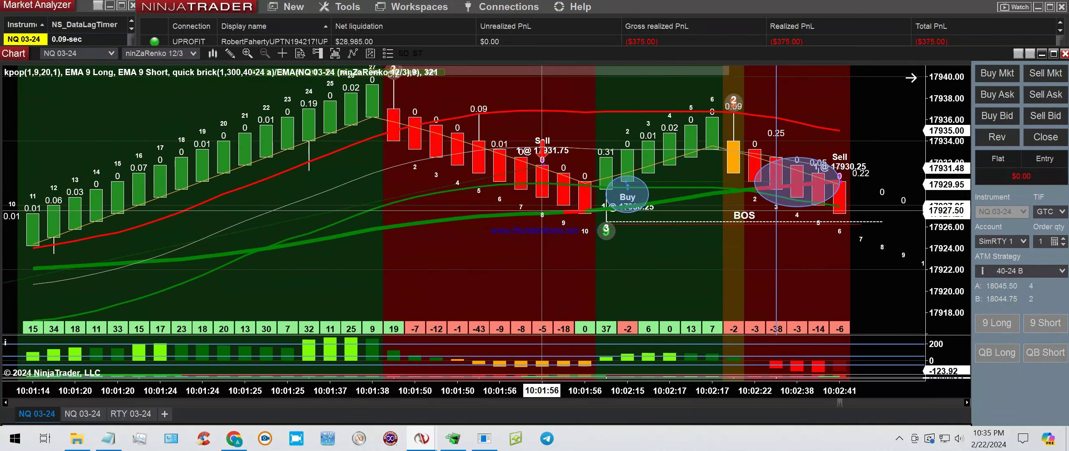
{"action": "scroll", "coordinate": [542, 211], "scroll_direction": "up", "scroll_amount": 3}
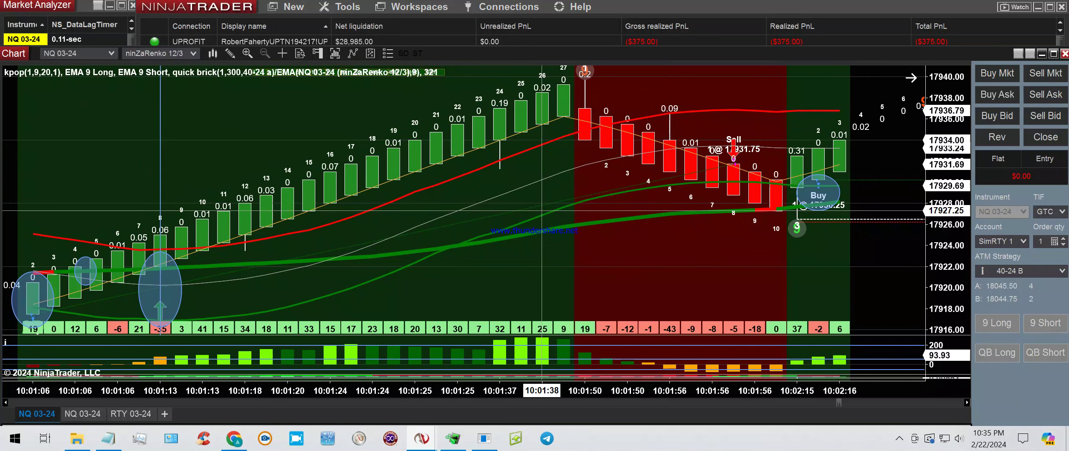
{"action": "scroll", "coordinate": [542, 210], "scroll_direction": "down", "scroll_amount": 6}
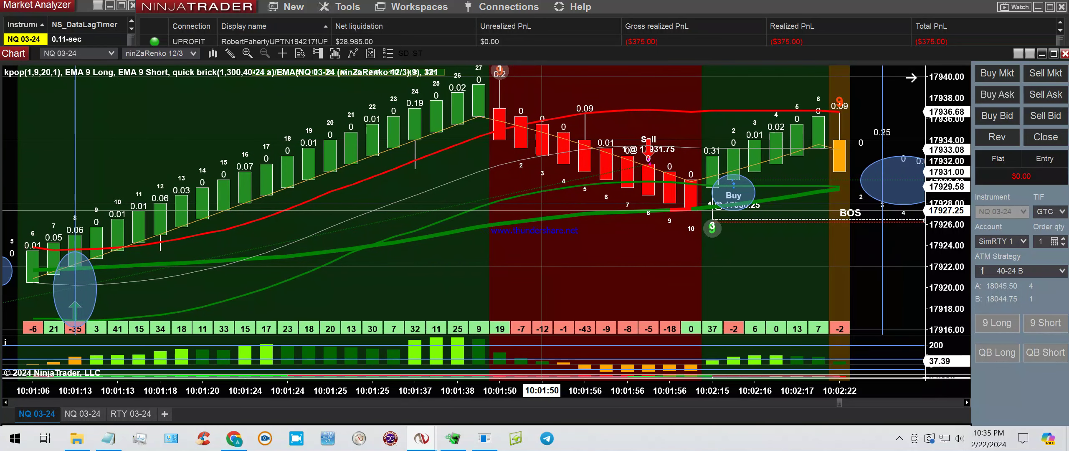
{"action": "scroll", "coordinate": [542, 210], "scroll_direction": "down", "scroll_amount": 8}
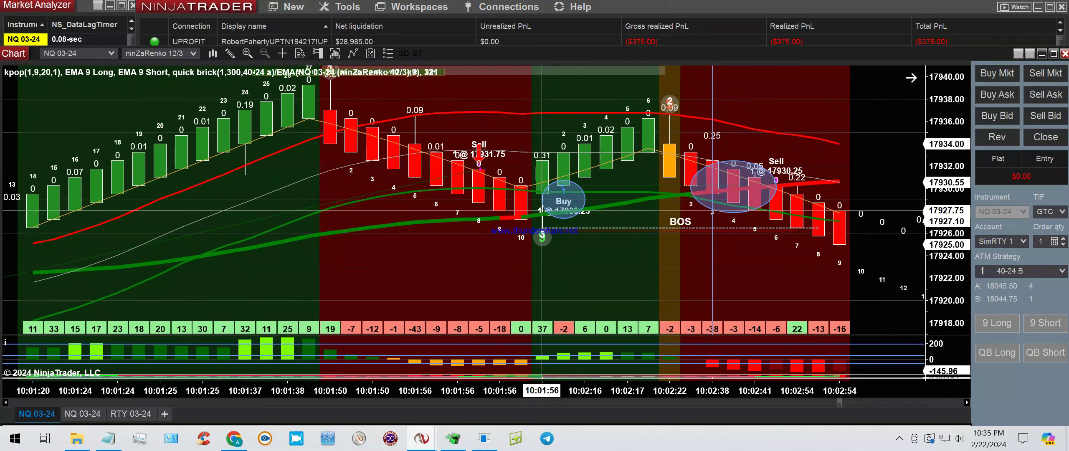
{"action": "scroll", "coordinate": [542, 210], "scroll_direction": "down", "scroll_amount": 7}
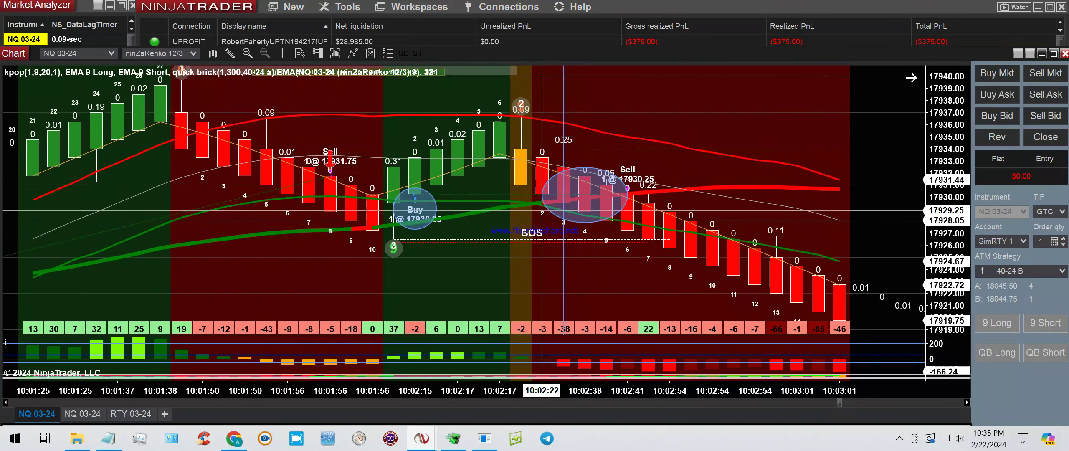
{"action": "scroll", "coordinate": [542, 210], "scroll_direction": "down", "scroll_amount": 8}
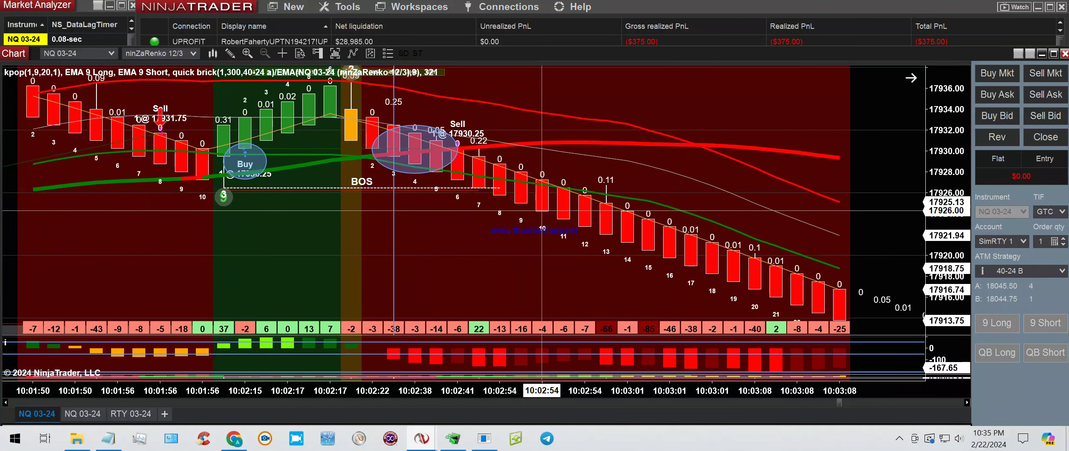
{"action": "scroll", "coordinate": [542, 211], "scroll_direction": "down", "scroll_amount": 3}
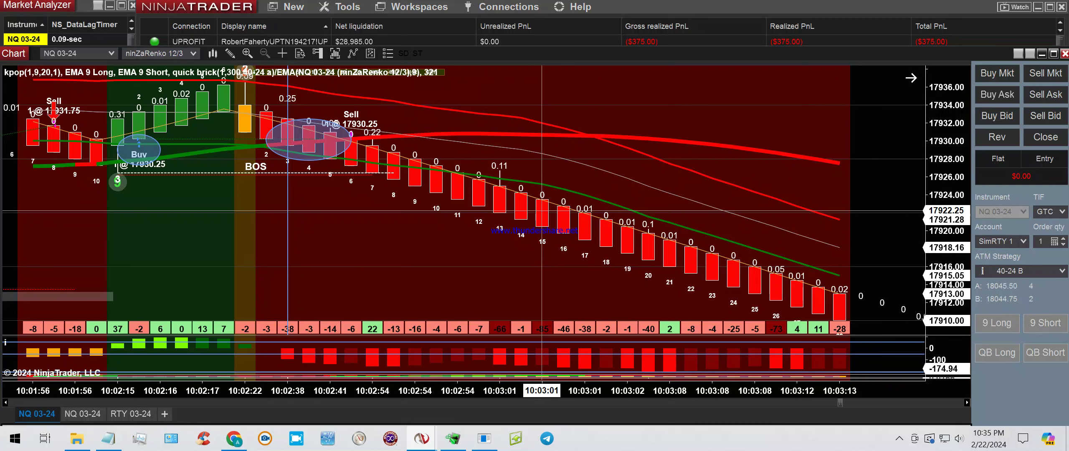
{"action": "scroll", "coordinate": [542, 211], "scroll_direction": "down", "scroll_amount": 6}
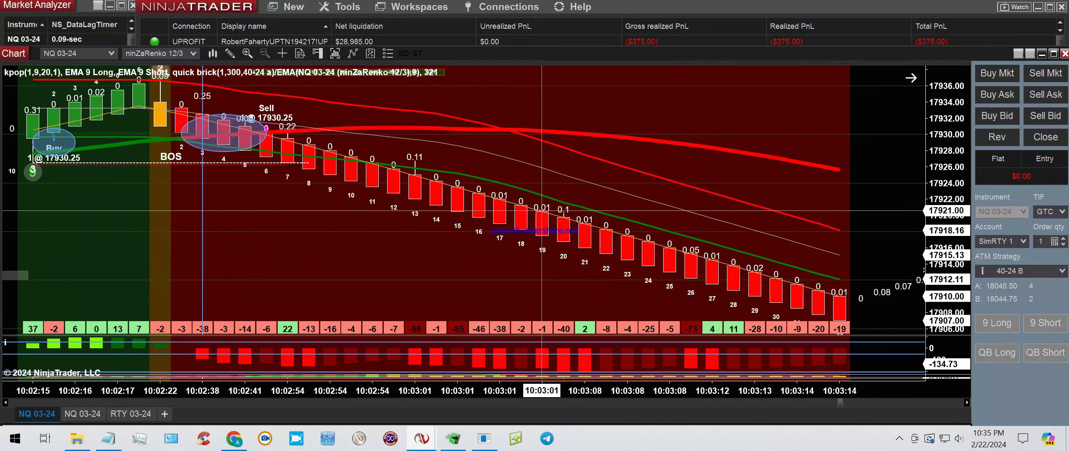
{"action": "scroll", "coordinate": [542, 211], "scroll_direction": "down", "scroll_amount": 12}
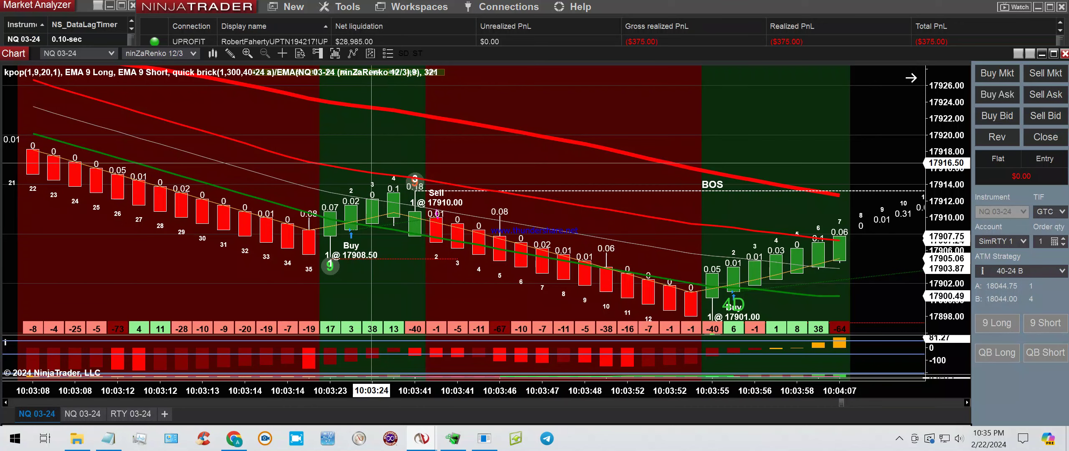
Step: Draw an ellipse around the swing high and Sell signal at 17910.00 near 10:03:41
{"action": "left_click", "coordinate": [235, 54]}
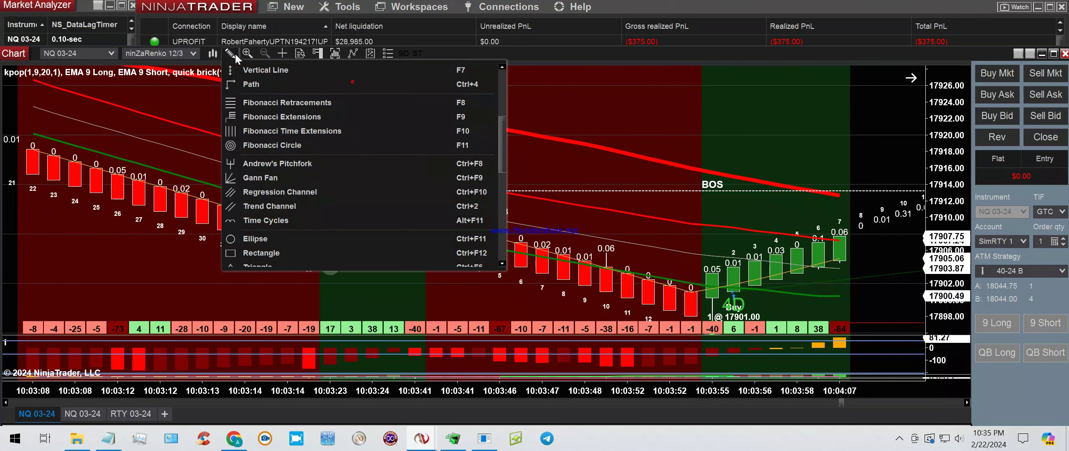
{"action": "left_click", "coordinate": [249, 235]}
{"action": "left_click", "coordinate": [393, 163]}
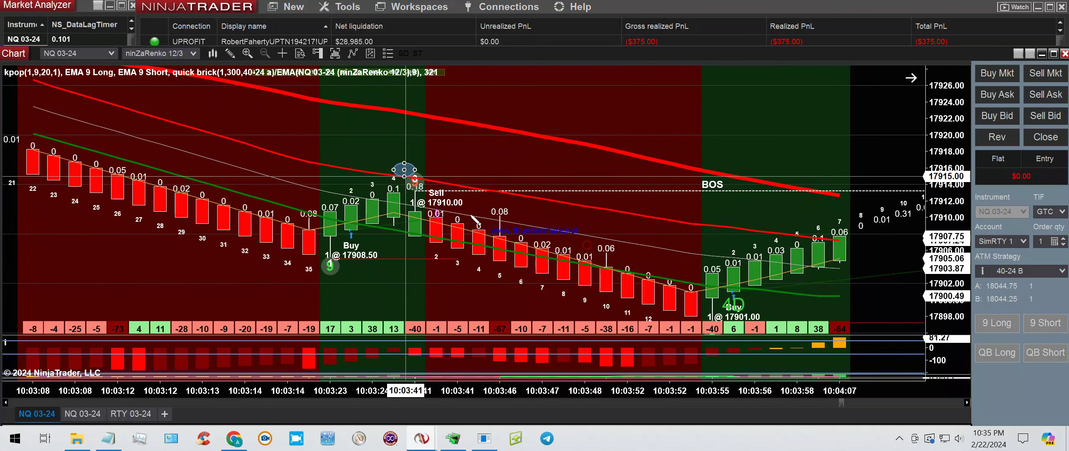
{"action": "left_click", "coordinate": [469, 214]}
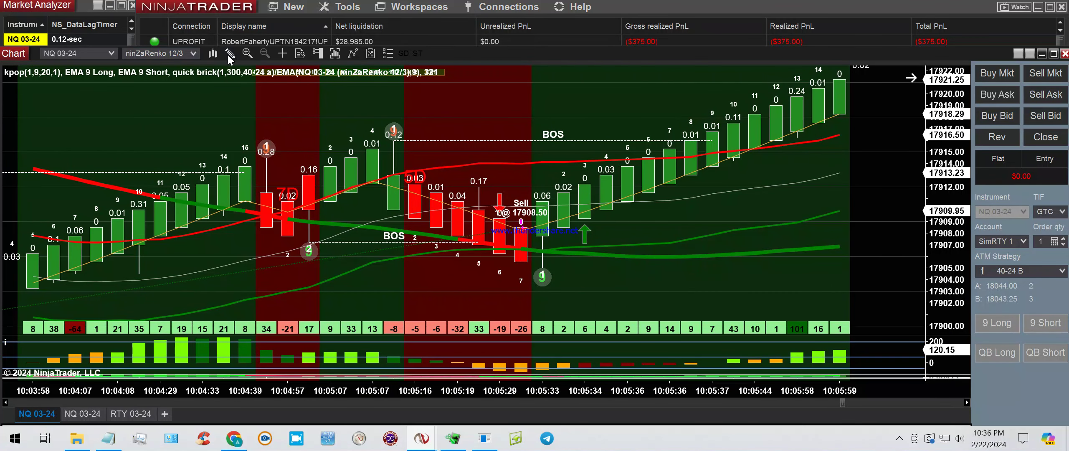
Step: Draw a flat ellipse over the bars and green up arrow from 10:05:33 to 10:05:36 and place a vertical line at 10:05:58
{"action": "left_click", "coordinate": [229, 54]}
{"action": "left_click", "coordinate": [272, 244]}
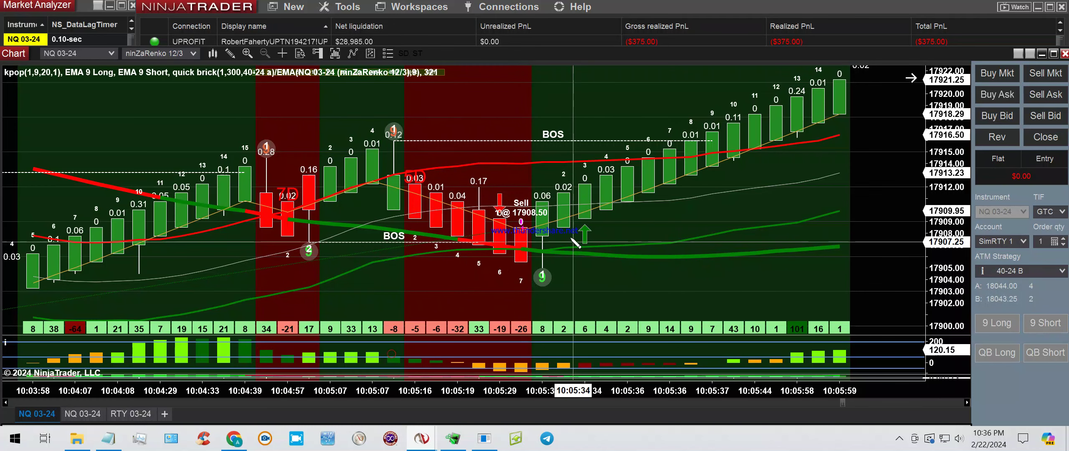
{"action": "left_click_drag", "start_coordinate": [518, 200], "coordinate": [606, 246]}
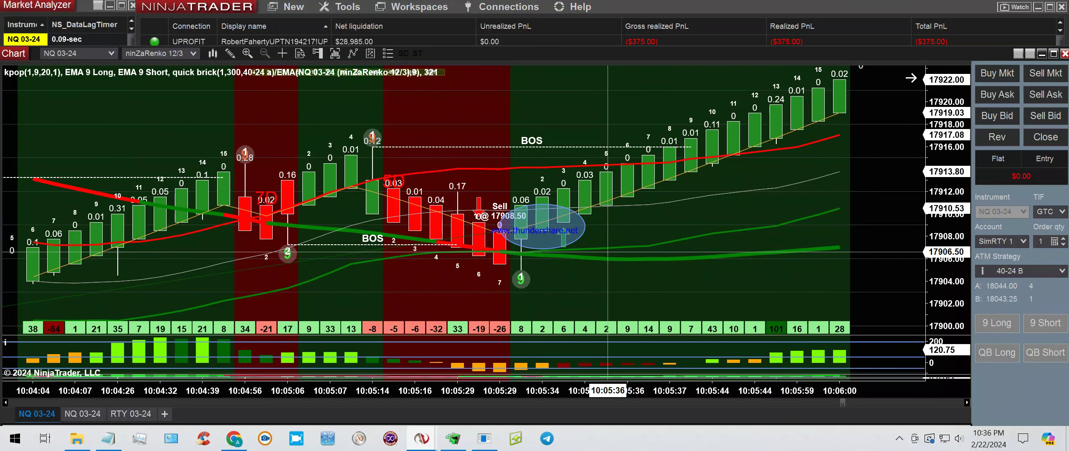
{"action": "left_click", "coordinate": [229, 53]}
{"action": "left_click", "coordinate": [259, 73]}
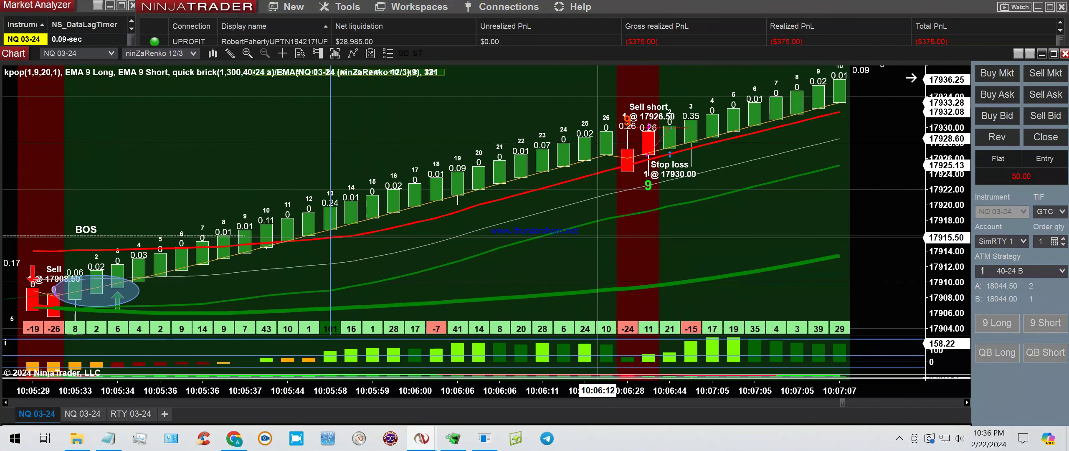
Step: Draw a rectangle over the Sell short at 17926.50 and Stop loss at 17930.00 bars from about 10:06:12 to 10:06:44
{"action": "left_click", "coordinate": [230, 53]}
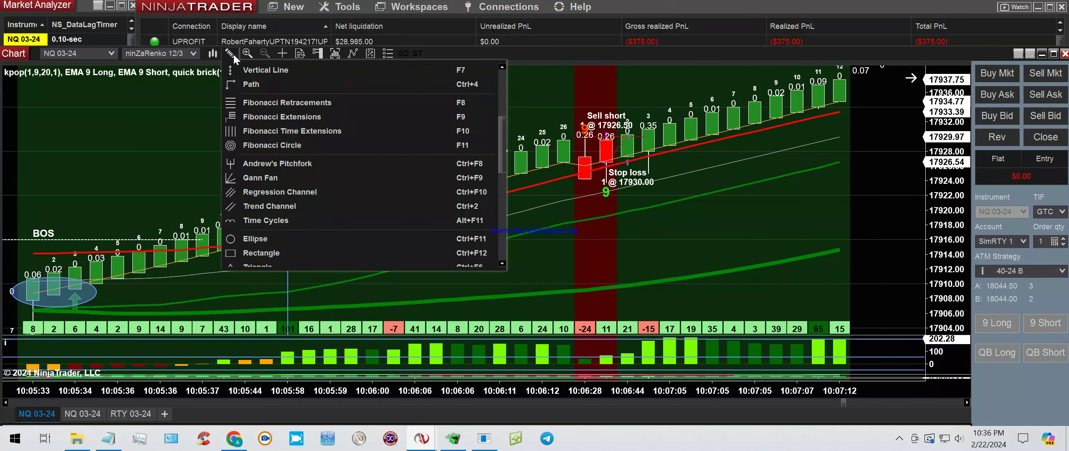
{"action": "left_click", "coordinate": [263, 249]}
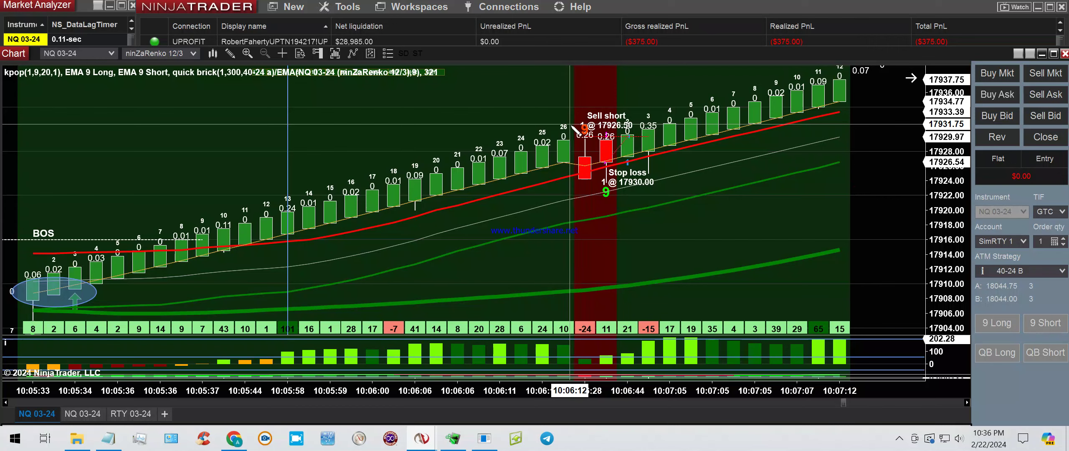
{"action": "mouse_move", "coordinate": [563, 125]}
{"action": "left_mouse_down"}
{"action": "mouse_move", "coordinate": [627, 213]}
{"action": "mouse_move", "coordinate": [620, 223]}
{"action": "left_mouse_up"}
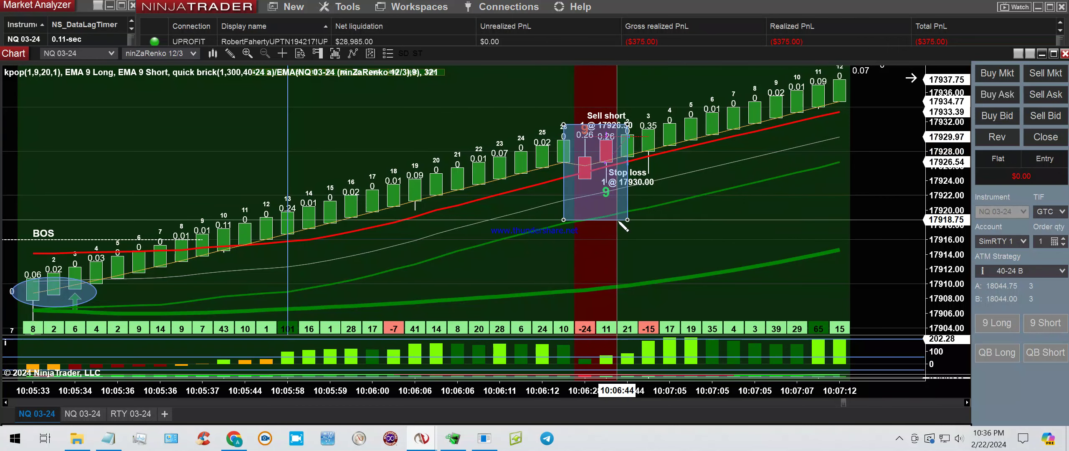
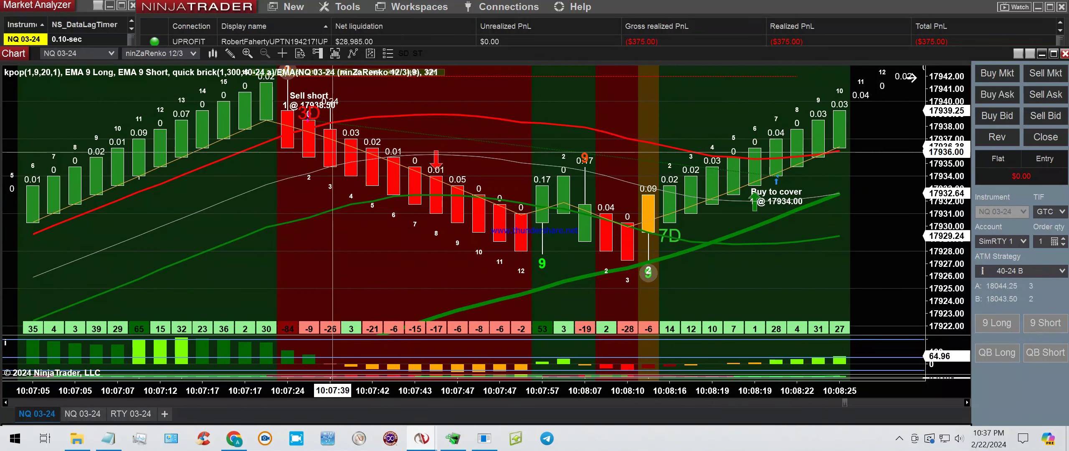
Step: Draw an ellipse around the swing low and 7D signal from 10:08:10 to 10:08:16, between about 17930.75 and 17924.50
{"action": "left_click", "coordinate": [228, 51]}
{"action": "left_click", "coordinate": [252, 238]}
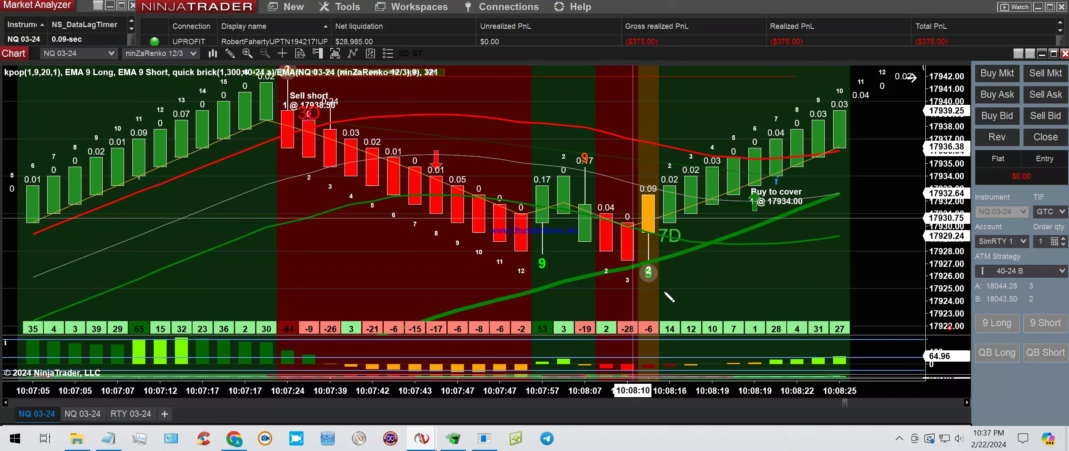
{"action": "left_click", "coordinate": [627, 218]}
{"action": "left_click", "coordinate": [668, 292]}
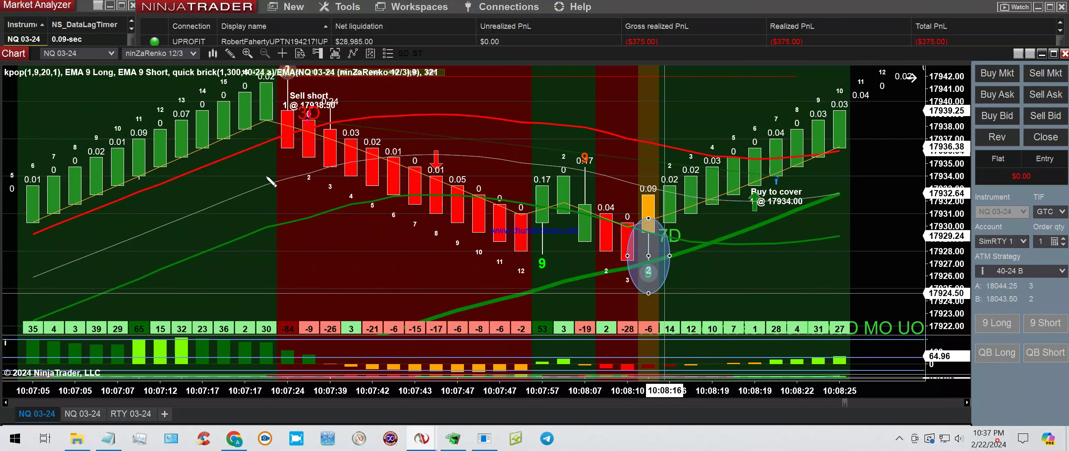
{"action": "left_click", "coordinate": [253, 172]}
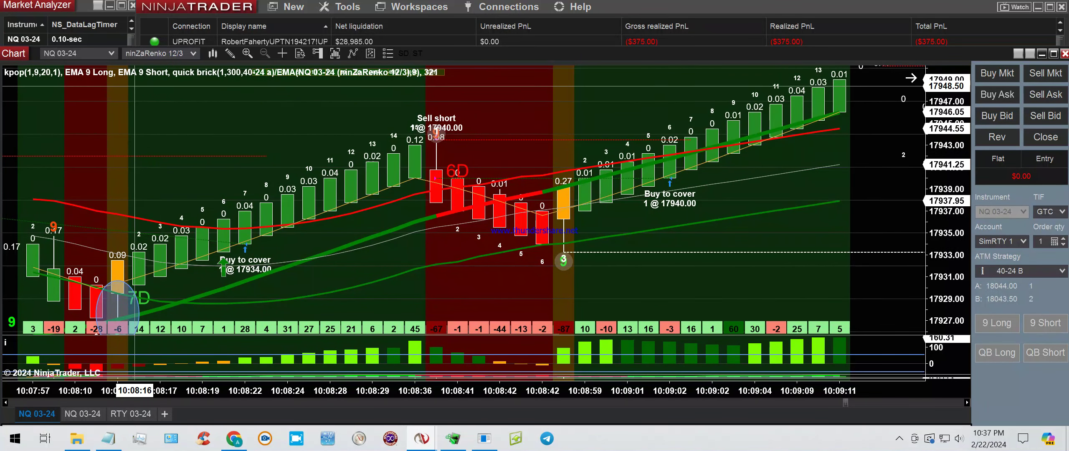
Step: Draw a rectangle over the lower panel's histogram bars from about 10:08:36 to 10:09:00
{"action": "left_click", "coordinate": [228, 53]}
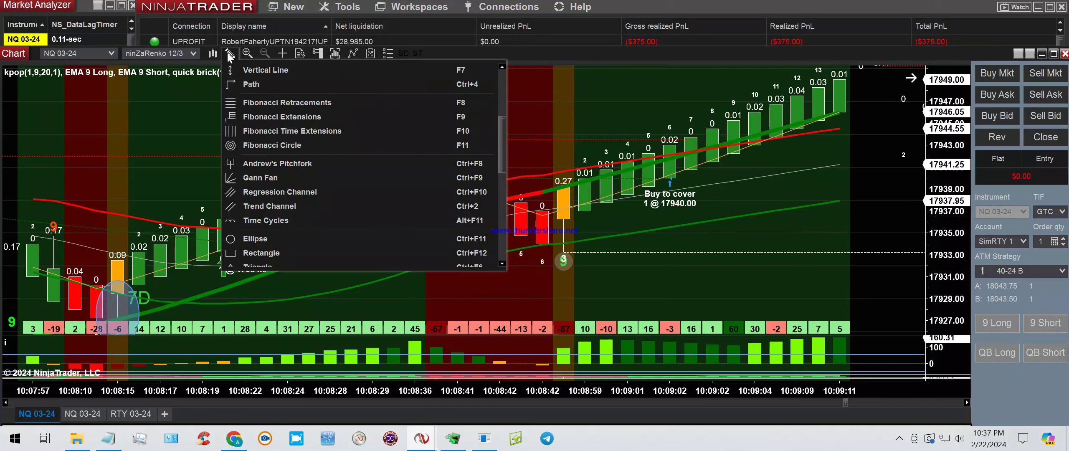
{"action": "left_click", "coordinate": [255, 388]}
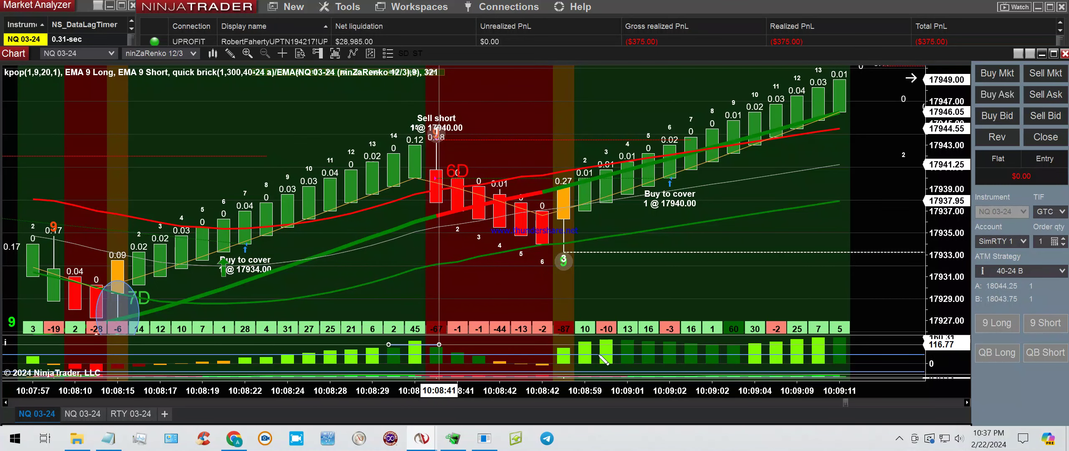
{"action": "left_click", "coordinate": [598, 361]}
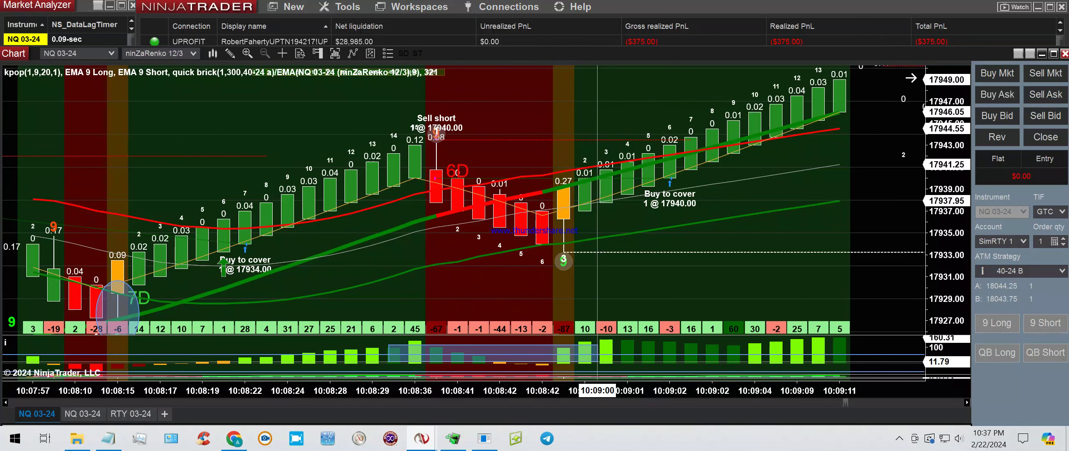
Step: Draw an ellipse around the orange bar and average lines just before 10:08:59, above the swing low marked 3
{"action": "left_click", "coordinate": [230, 53]}
{"action": "left_click", "coordinate": [252, 238]}
{"action": "left_click_drag", "start_coordinate": [542, 178], "coordinate": [585, 200]}
{"action": "left_click", "coordinate": [601, 217]}
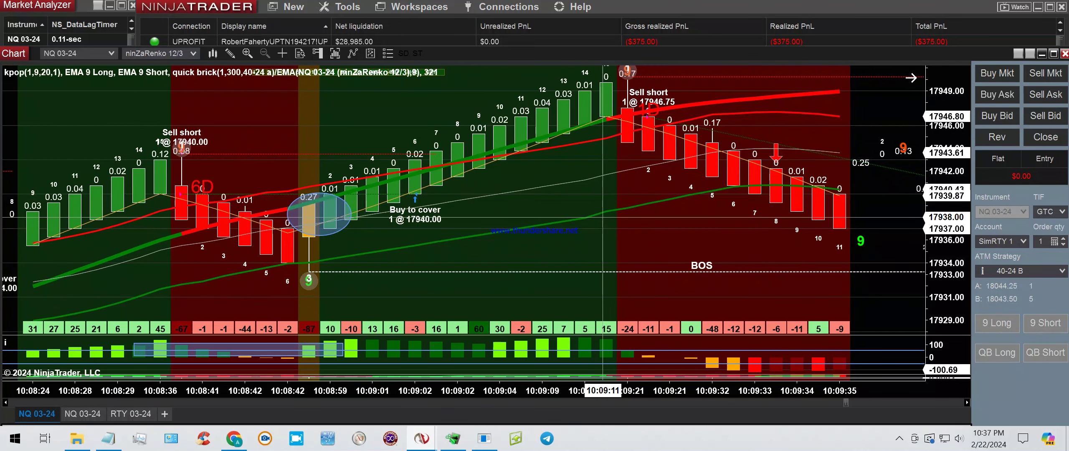
Step: Draw ellipses around the average crossing below the Sell short at 17946.75 and over the red 9 signals from about 10:09:50 to 10:10:04
{"action": "left_click", "coordinate": [229, 53]}
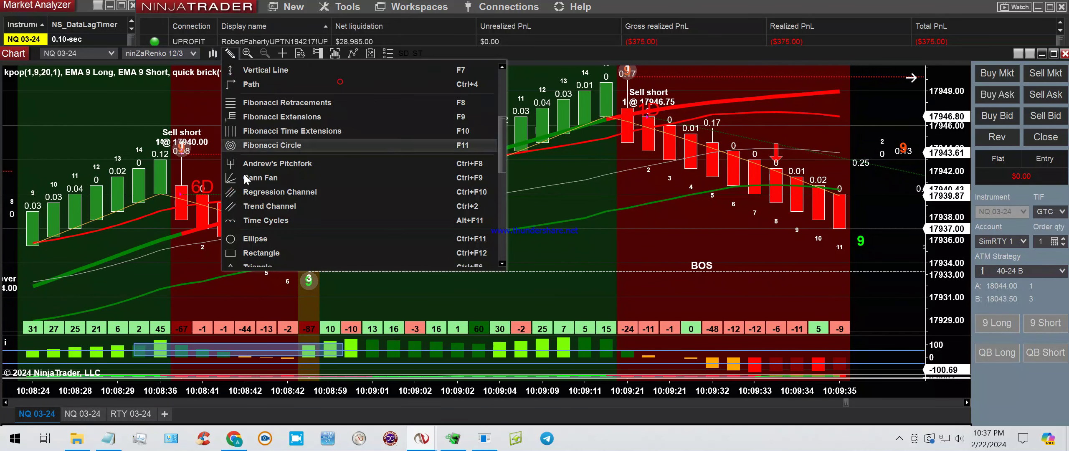
{"action": "left_click", "coordinate": [388, 372]}
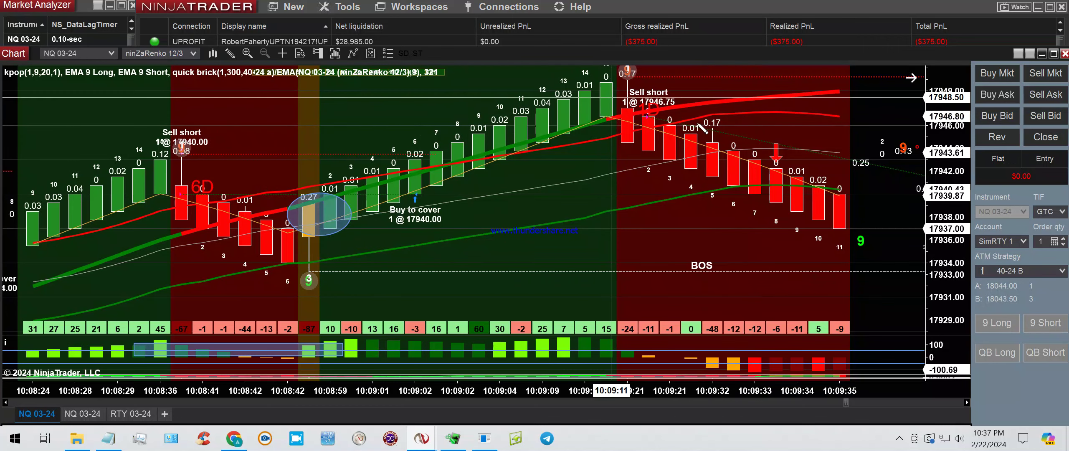
{"action": "left_click_drag", "start_coordinate": [605, 95], "coordinate": [691, 124]}
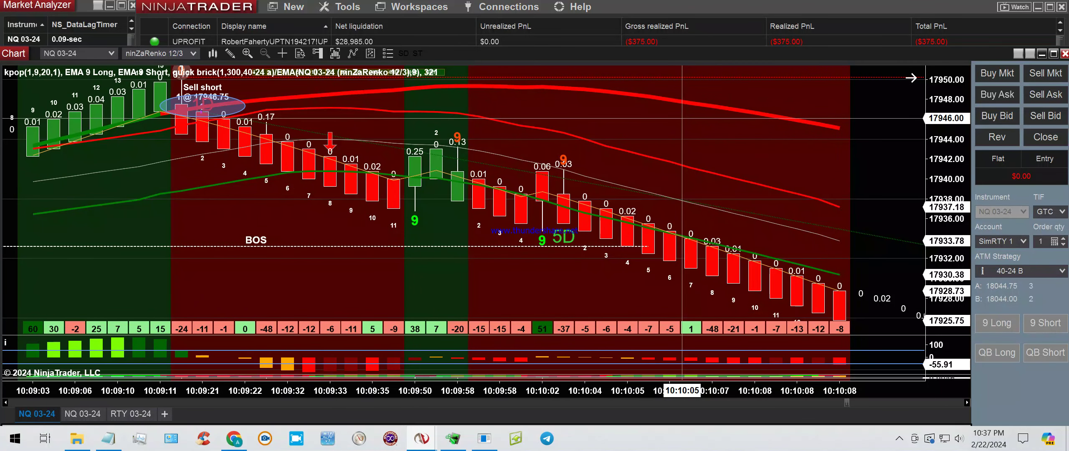
{"action": "left_click", "coordinate": [231, 55]}
{"action": "left_click", "coordinate": [265, 239]}
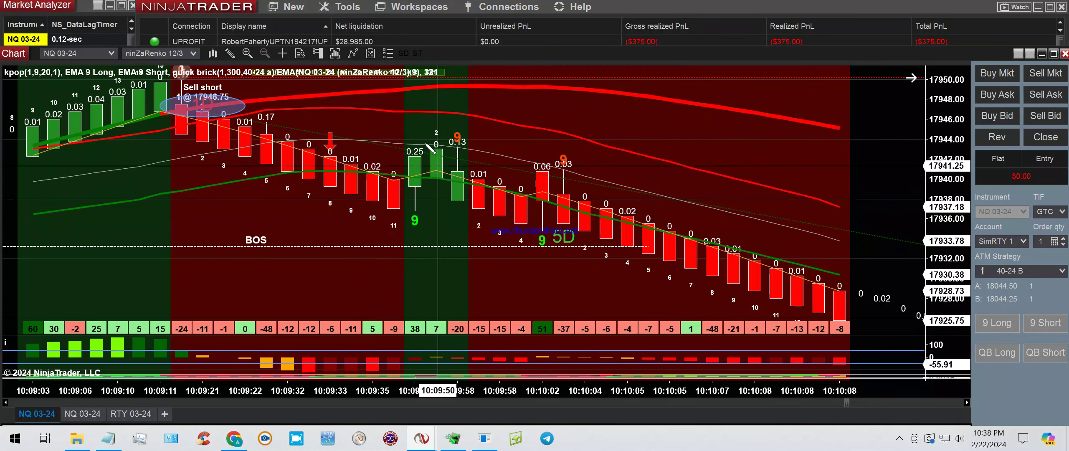
{"action": "left_click_drag", "start_coordinate": [414, 139], "coordinate": [585, 175]}
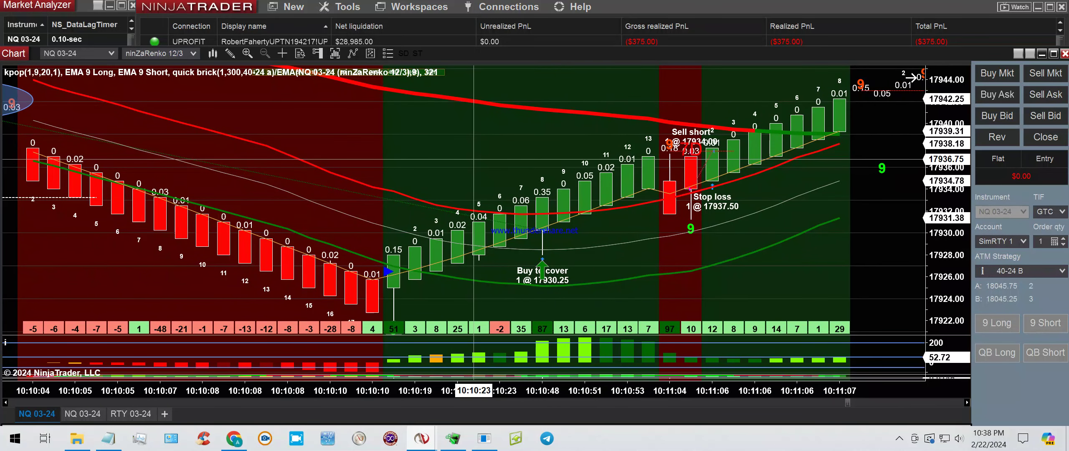
Step: Draw ellipses around the blue arrow near 10:10:19 and the green up arrow with Buy to cover at 17930.25 near 10:10:48
{"action": "left_click", "coordinate": [231, 58]}
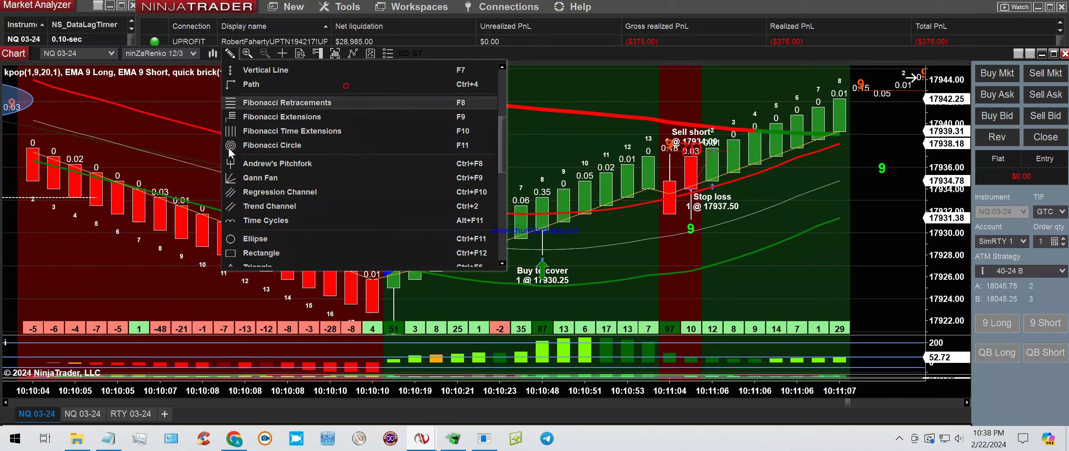
{"action": "left_click", "coordinate": [243, 236]}
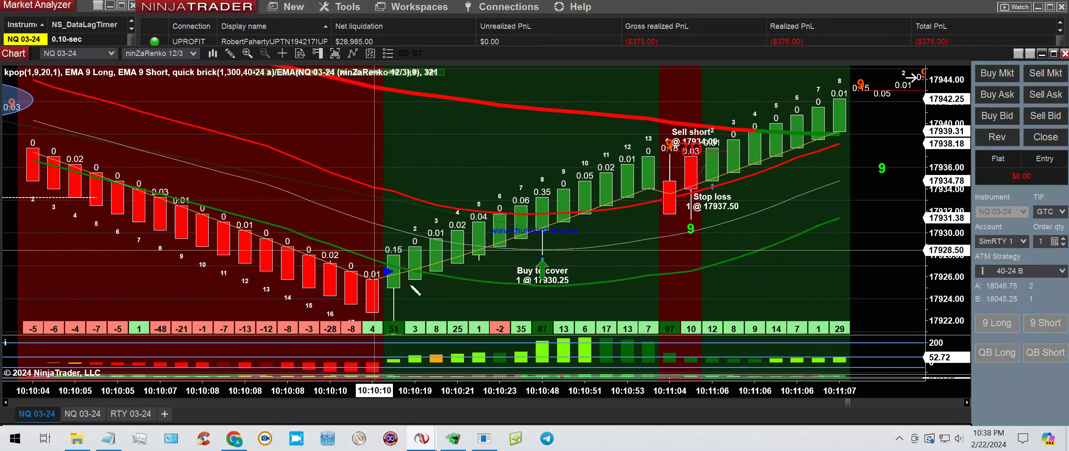
{"action": "left_click", "coordinate": [372, 250]}
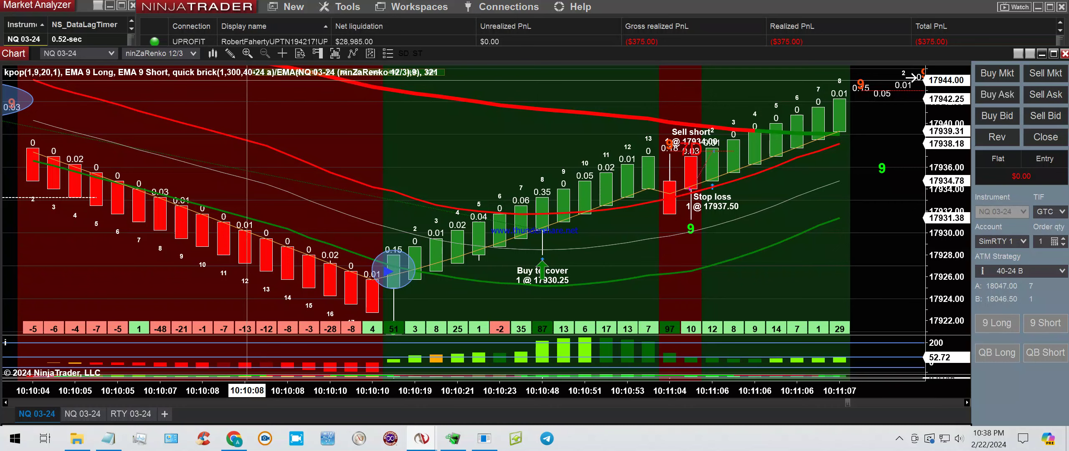
{"action": "left_click", "coordinate": [230, 53]}
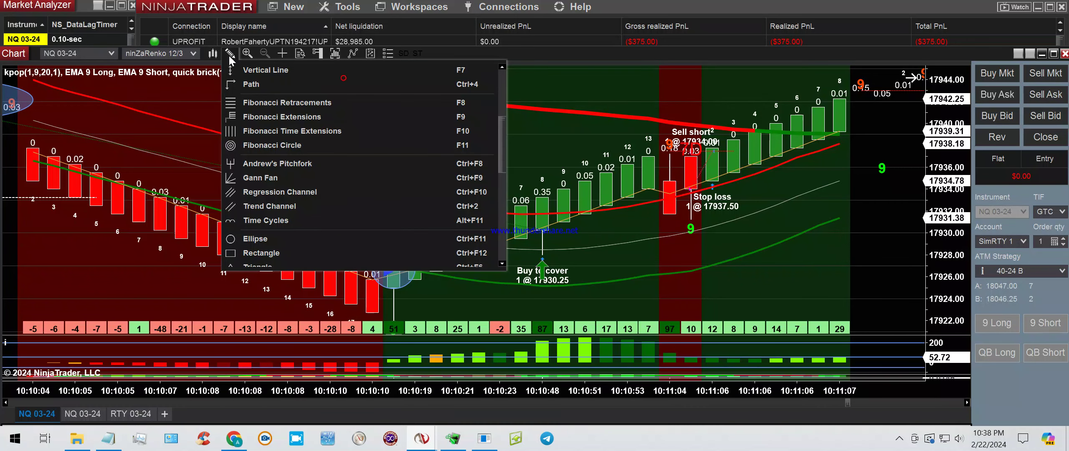
{"action": "left_click", "coordinate": [256, 219]}
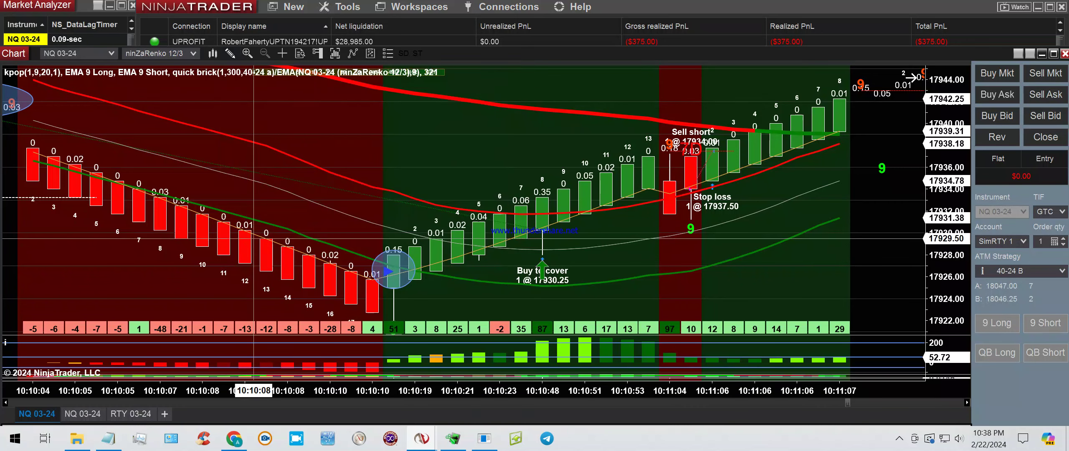
{"action": "left_click", "coordinate": [563, 300]}
{"action": "left_click", "coordinate": [582, 304]}
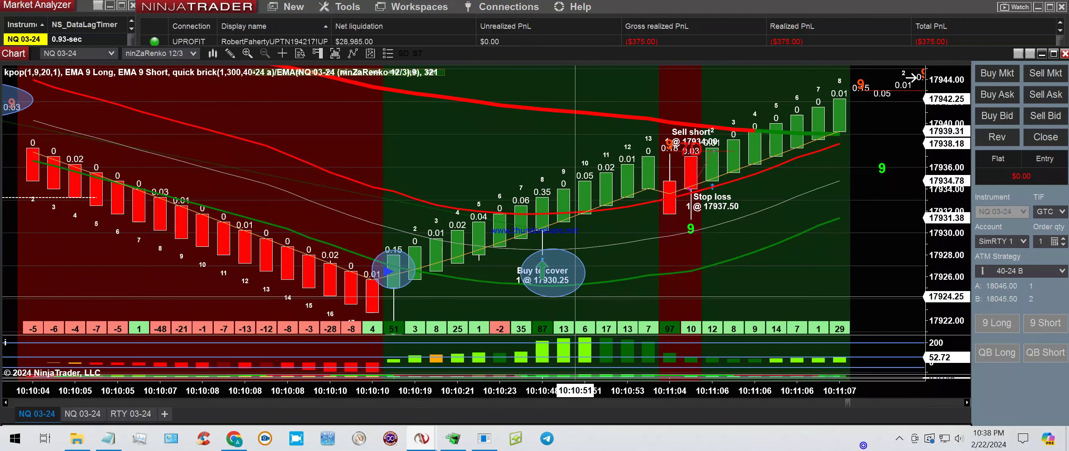
Step: Draw a rectangle over the Sell short and Stop loss at 17937.50 bars around 10:11:04, down to about 17926.75
{"action": "left_click", "coordinate": [229, 53]}
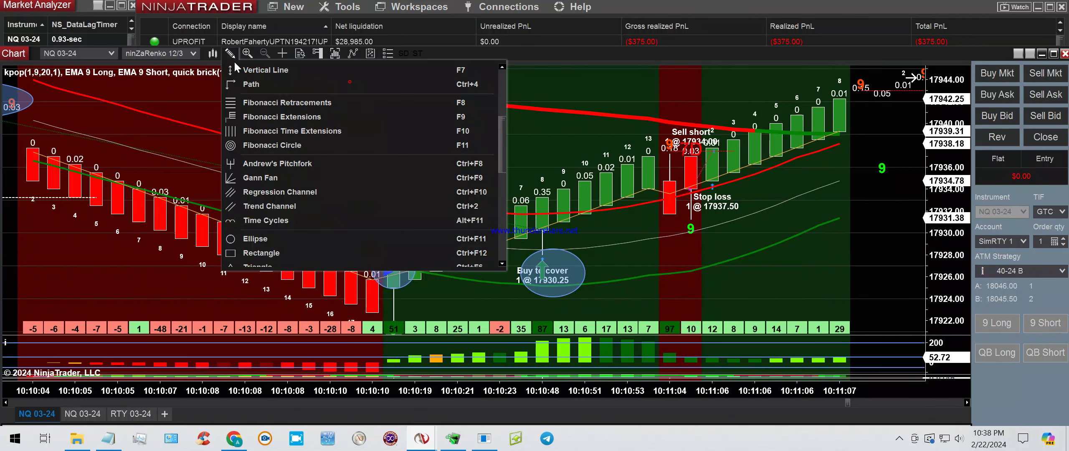
{"action": "left_click", "coordinate": [259, 252]}
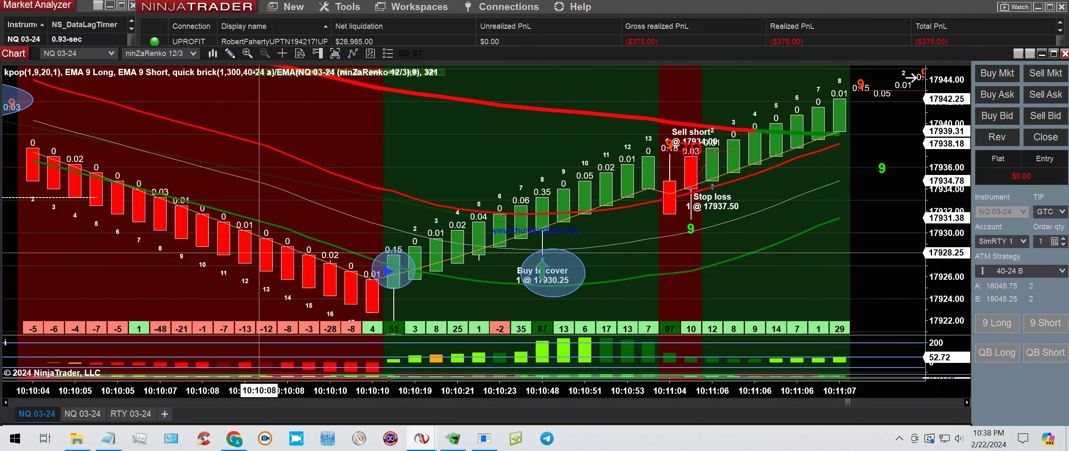
{"action": "left_click", "coordinate": [648, 141]}
{"action": "left_click", "coordinate": [691, 268]}
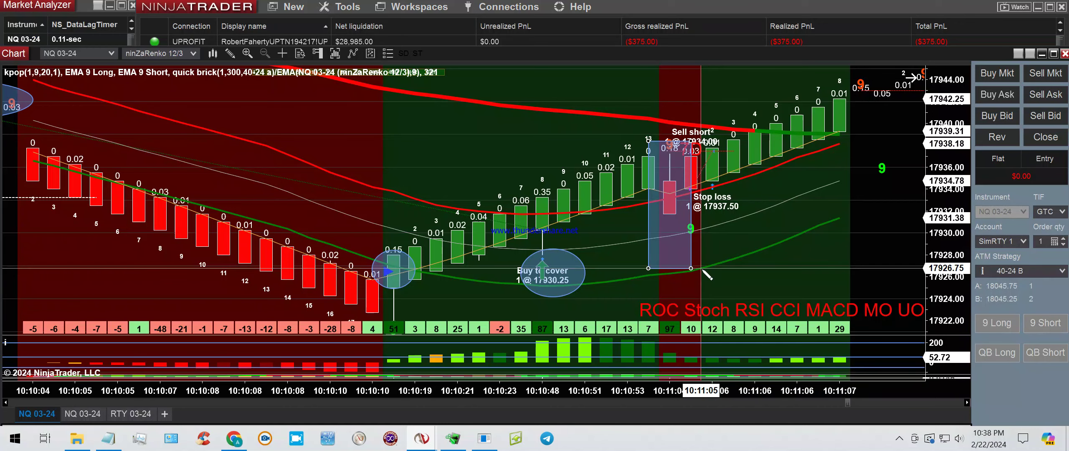
{"action": "left_click", "coordinate": [697, 272]}
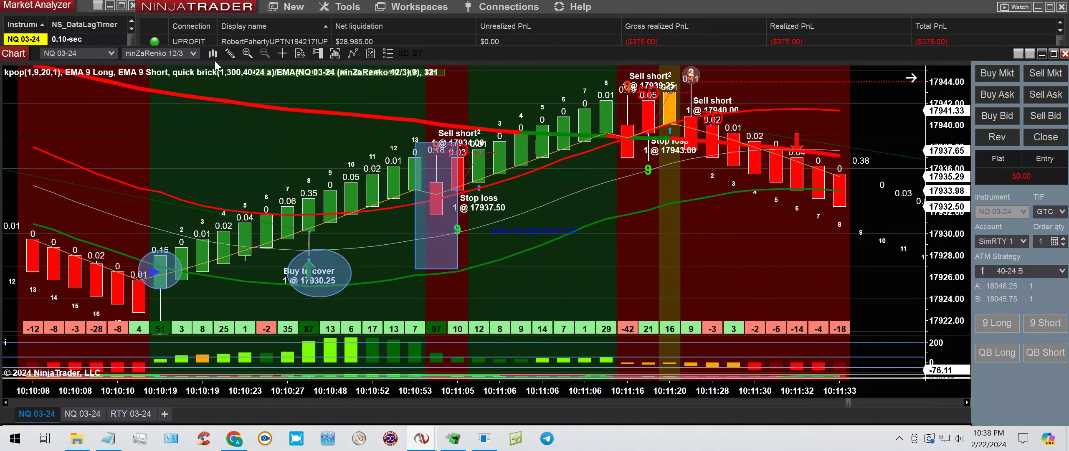
Step: Draw an ellipse over the swing high and Sell short signals at 17939.25 and 17940.00, from 10:11:07 to about 10:11:28
{"action": "left_click", "coordinate": [230, 53]}
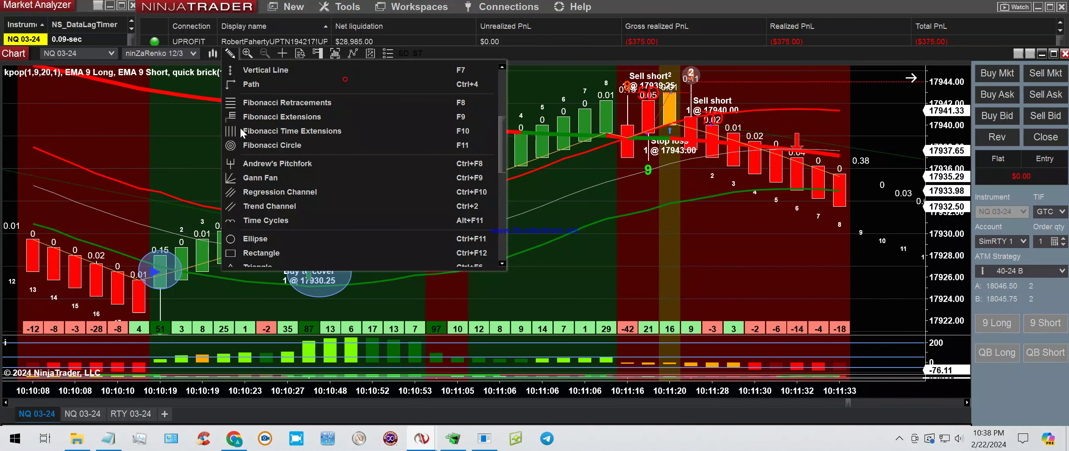
{"action": "left_click", "coordinate": [258, 237]}
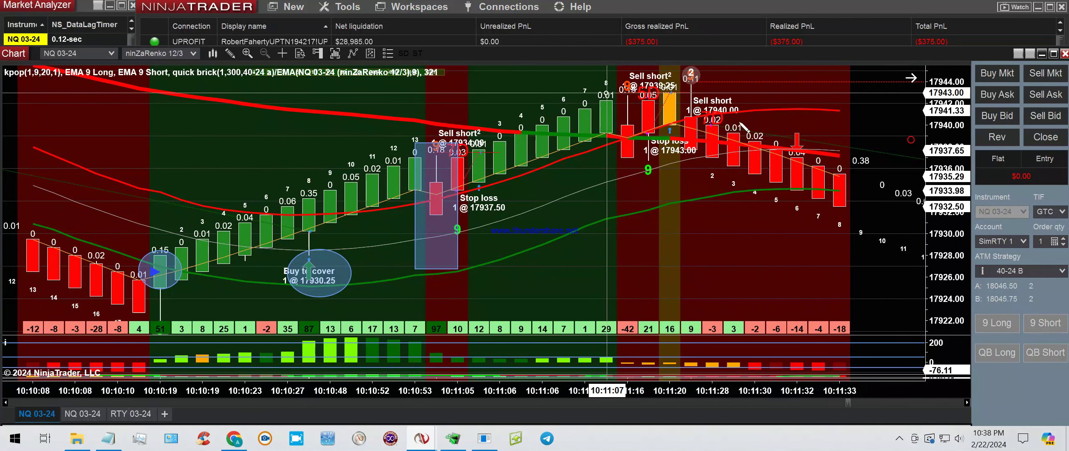
{"action": "left_click_drag", "start_coordinate": [606, 93], "coordinate": [735, 121]}
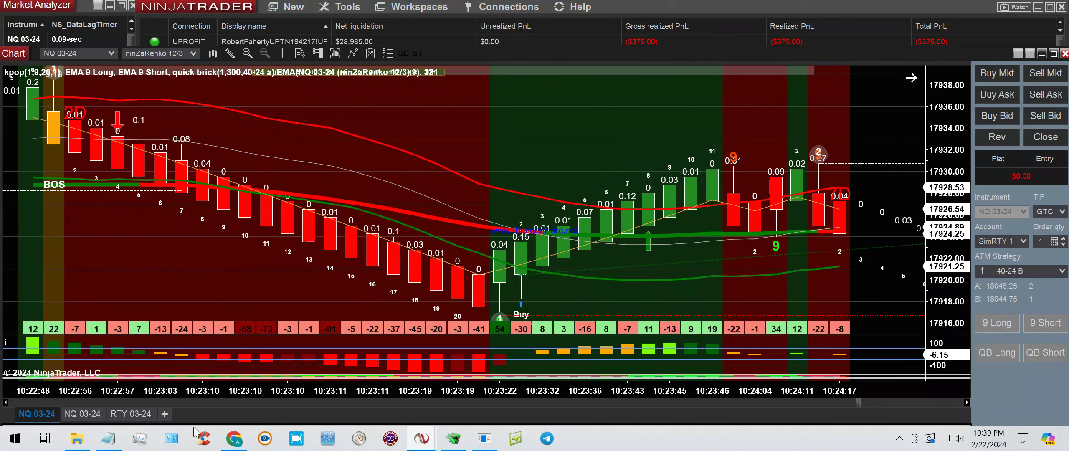
Step: Review the bars back from 10:24:17 to about 10:21:06, covering the long decline and the swing highs before it
{"action": "left_click", "coordinate": [4, 403]}
{"action": "left_click", "coordinate": [4, 402]}
{"action": "left_click", "coordinate": [4, 403]}
{"action": "left_click", "coordinate": [5, 402]}
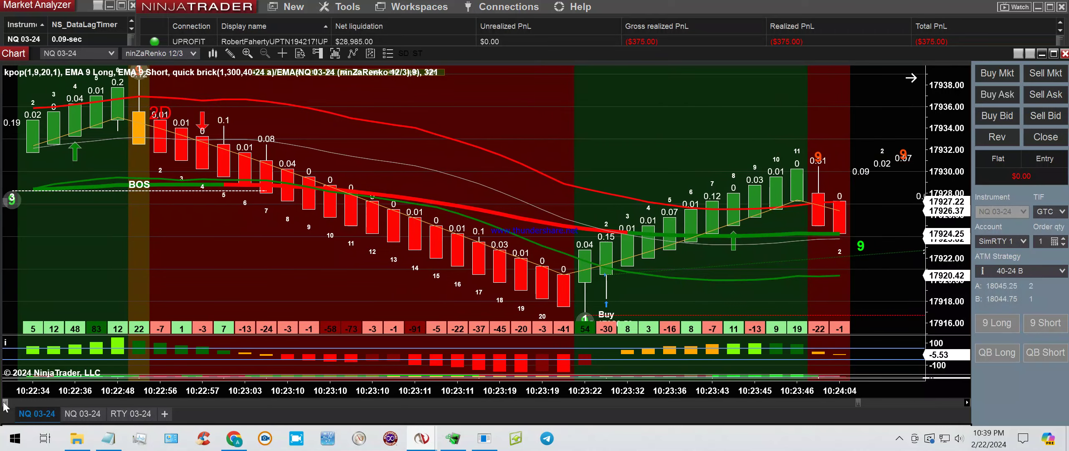
{"action": "left_click", "coordinate": [5, 403]}
{"action": "left_click", "coordinate": [4, 402]}
{"action": "left_click", "coordinate": [5, 402]}
{"action": "left_click", "coordinate": [4, 403]}
{"action": "left_click", "coordinate": [5, 403]}
{"action": "left_click", "coordinate": [4, 402]}
{"action": "left_click", "coordinate": [4, 402]}
{"action": "left_click", "coordinate": [4, 402]}
{"action": "left_click", "coordinate": [4, 403]}
{"action": "left_click", "coordinate": [4, 403]}
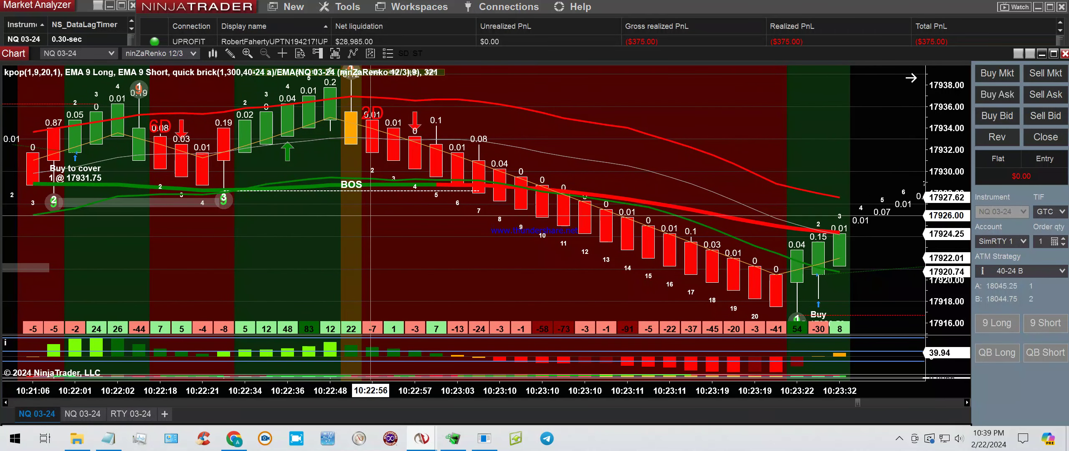
Step: Review the bars forward from the 10:23:22 swing low through the 4D and 6D signals to the rise ending near 10:29:20
{"action": "left_click", "coordinate": [966, 403]}
{"action": "left_click", "coordinate": [966, 403]}
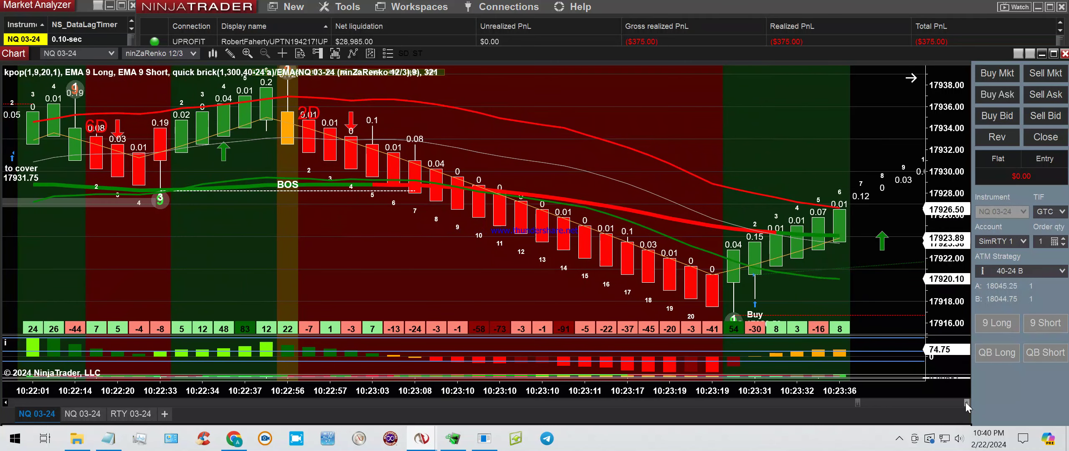
{"action": "left_click", "coordinate": [966, 402]}
{"action": "left_click", "coordinate": [965, 403]}
{"action": "left_click", "coordinate": [965, 403]}
{"action": "left_click", "coordinate": [965, 402]}
{"action": "left_click", "coordinate": [966, 403]}
{"action": "left_click", "coordinate": [965, 403]}
{"action": "left_click", "coordinate": [965, 402]}
{"action": "left_click", "coordinate": [965, 402]}
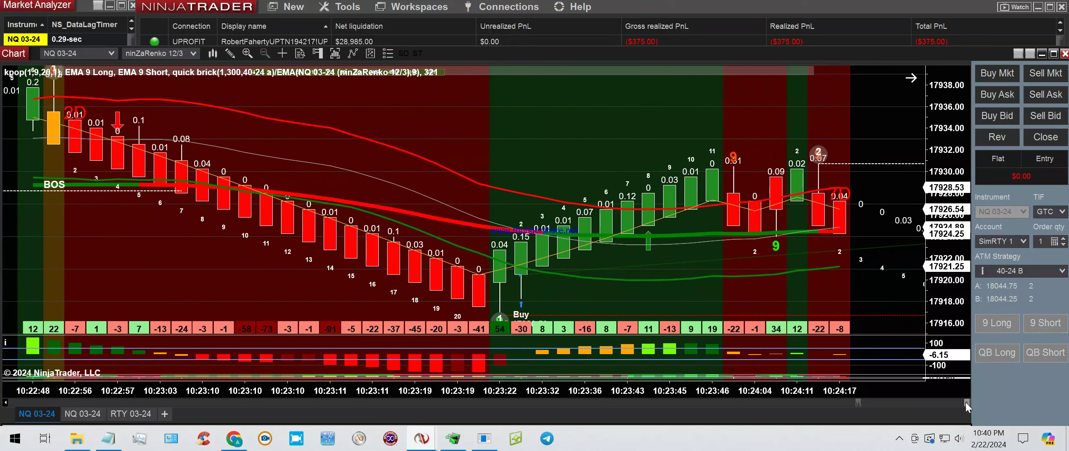
{"action": "left_click", "coordinate": [966, 402]}
{"action": "left_click", "coordinate": [965, 403]}
{"action": "left_click", "coordinate": [965, 402]}
{"action": "left_click", "coordinate": [965, 402]}
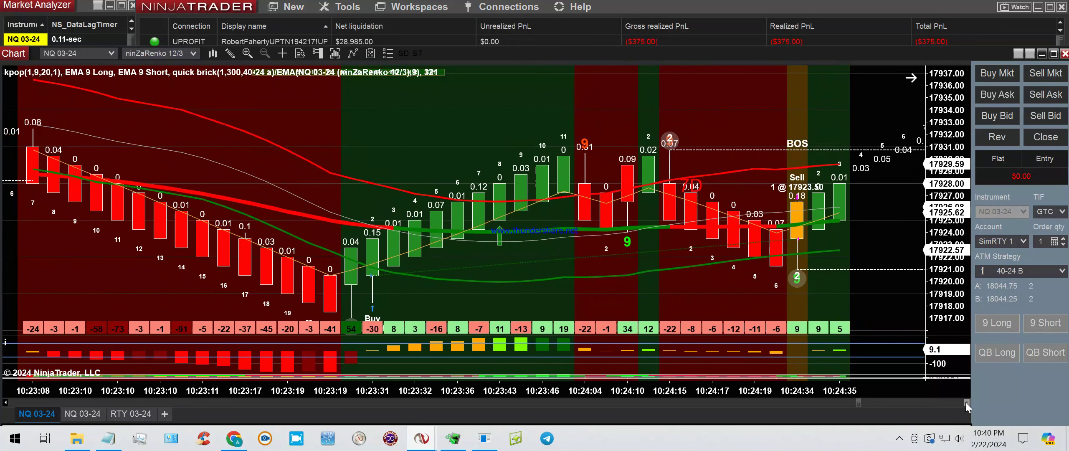
{"action": "left_click", "coordinate": [965, 402]}
{"action": "left_click", "coordinate": [966, 402]}
{"action": "left_click", "coordinate": [965, 403]}
{"action": "left_click", "coordinate": [965, 403]}
{"action": "left_click", "coordinate": [966, 403]}
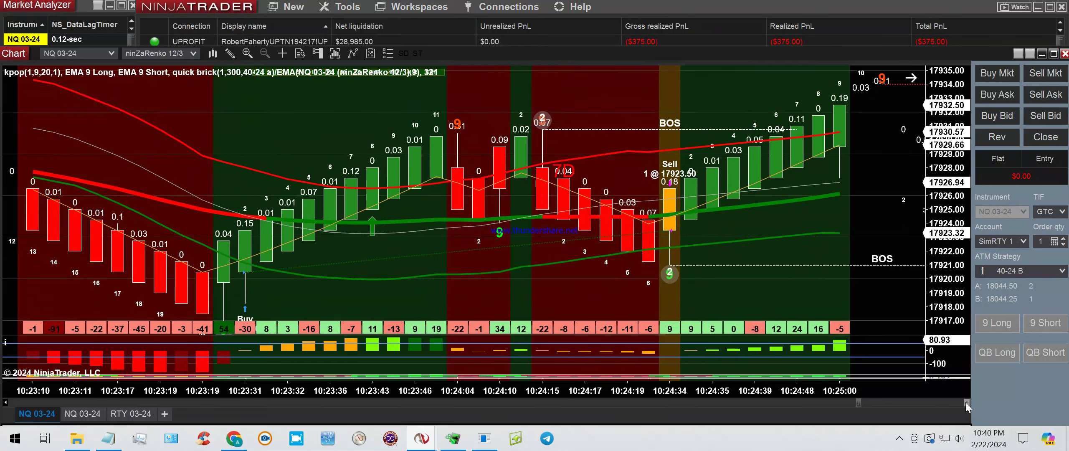
{"action": "left_click", "coordinate": [965, 402]}
{"action": "left_click", "coordinate": [965, 402]}
{"action": "left_click", "coordinate": [965, 402]}
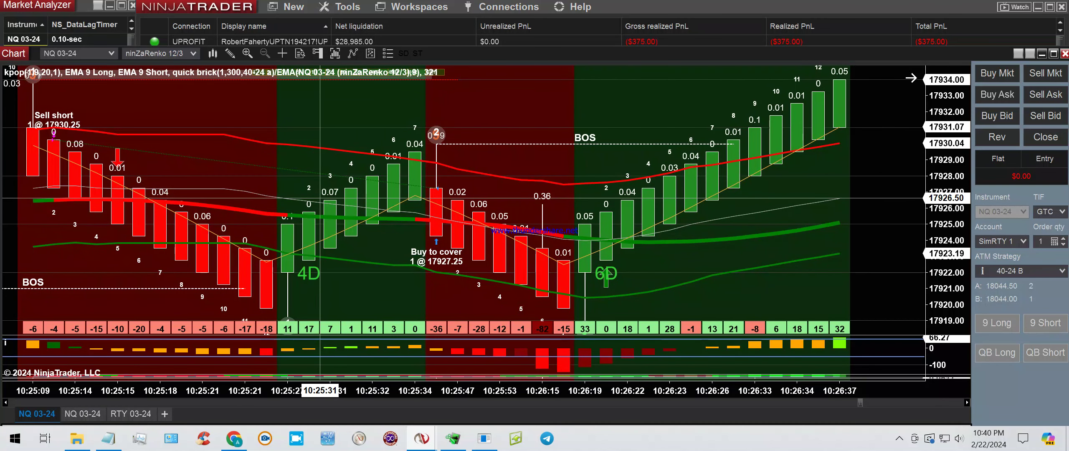
{"action": "left_click", "coordinate": [964, 400]}
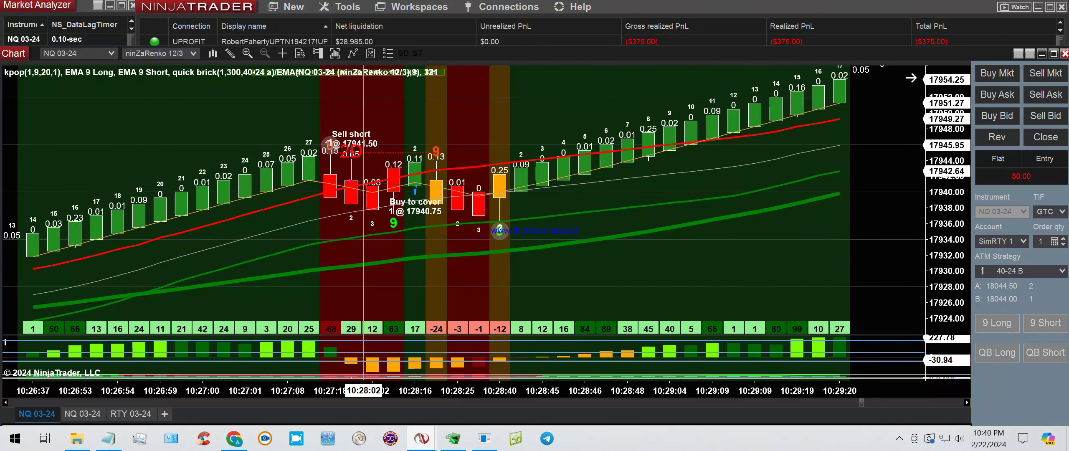
Step: Draw an ellipse around the swing lows below the Buy to cover at 17940.75, from about 10:28:02 to 10:28:45, down to about 17934
{"action": "left_click", "coordinate": [4, 402]}
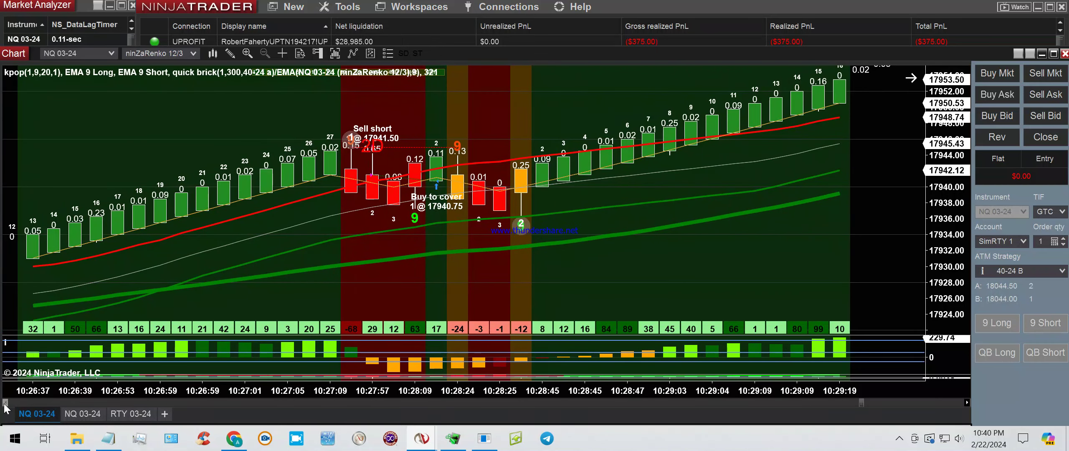
{"action": "left_click", "coordinate": [4, 403]}
{"action": "left_click", "coordinate": [4, 402]}
{"action": "left_click", "coordinate": [5, 403]}
{"action": "left_click", "coordinate": [5, 403]}
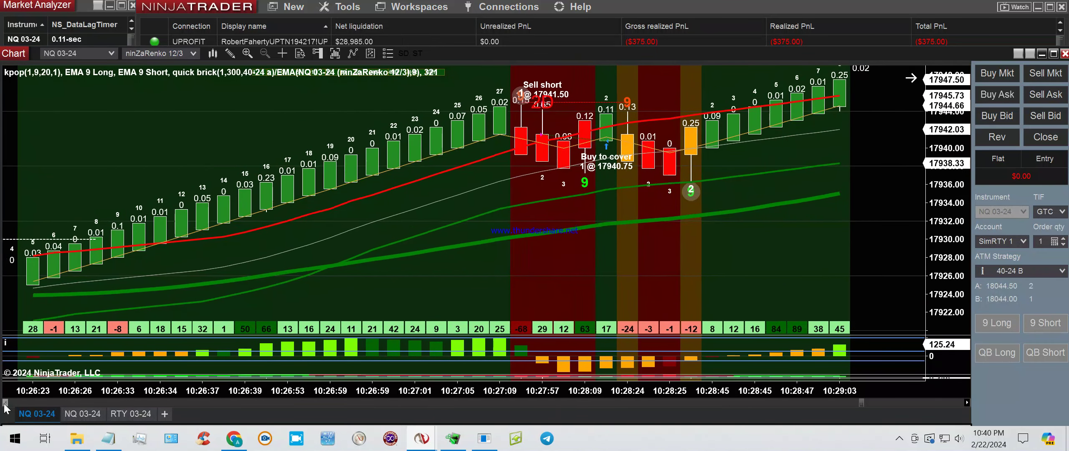
{"action": "left_click", "coordinate": [5, 403]}
{"action": "left_click", "coordinate": [5, 402]}
{"action": "left_click", "coordinate": [5, 402]}
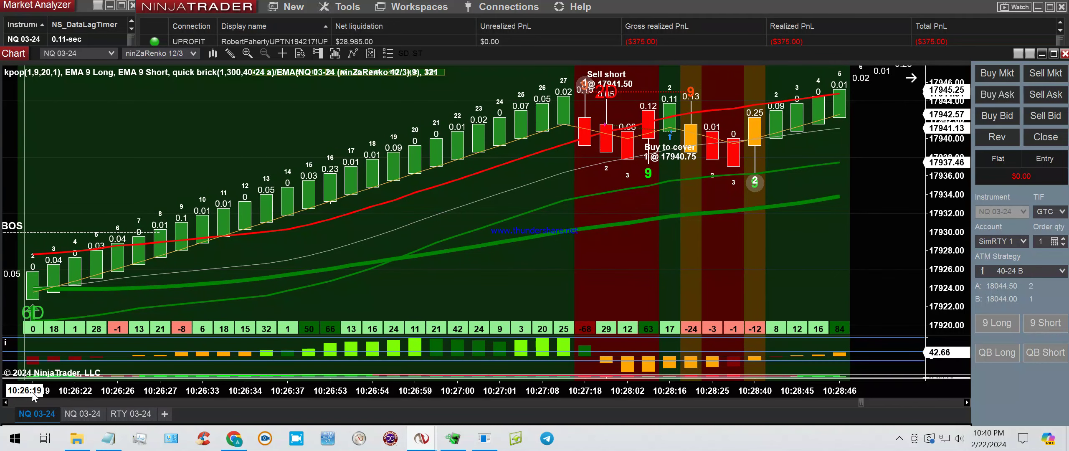
{"action": "left_click", "coordinate": [230, 54]}
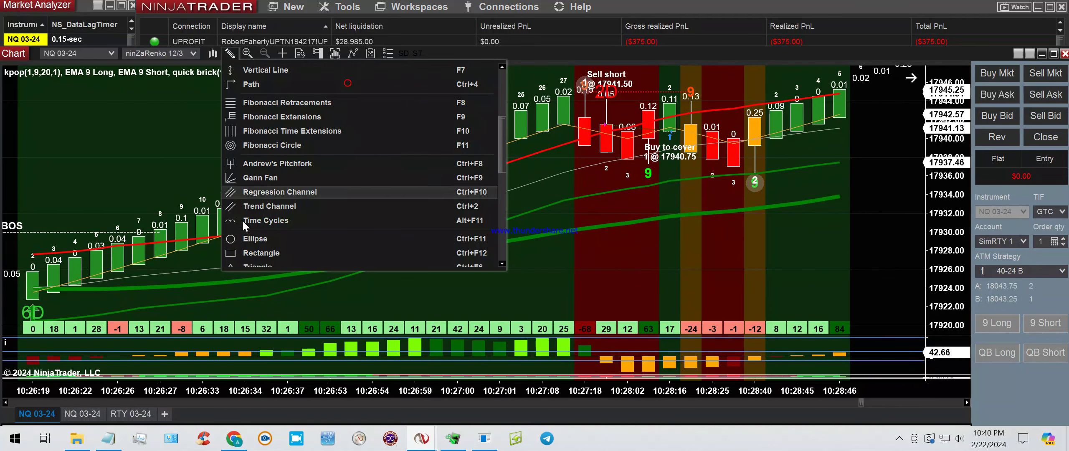
{"action": "left_click", "coordinate": [242, 237]}
{"action": "left_click", "coordinate": [627, 156]}
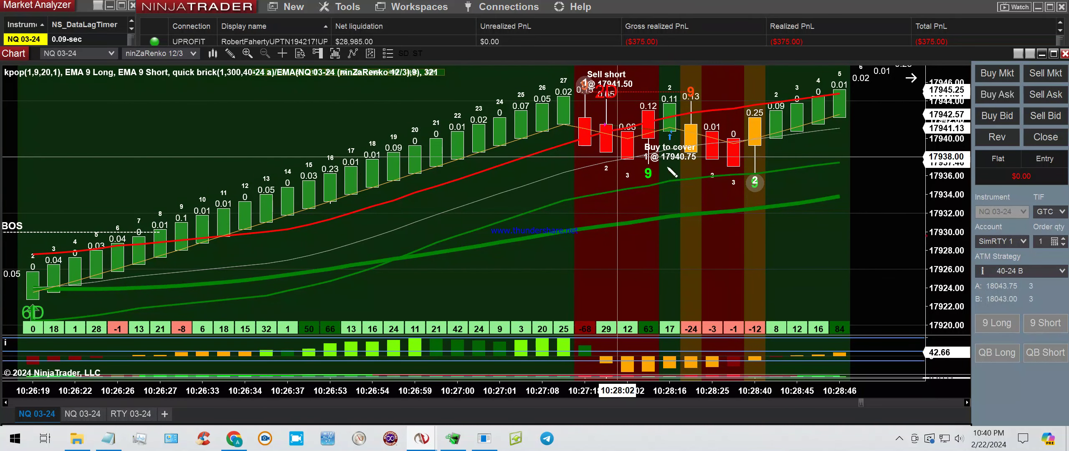
{"action": "left_click", "coordinate": [776, 194]}
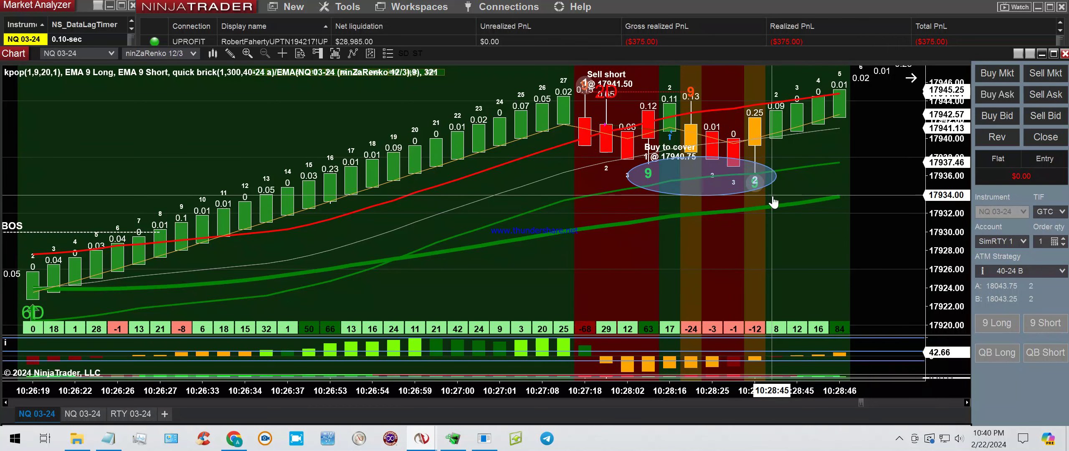
{"action": "left_click", "coordinate": [773, 196]}
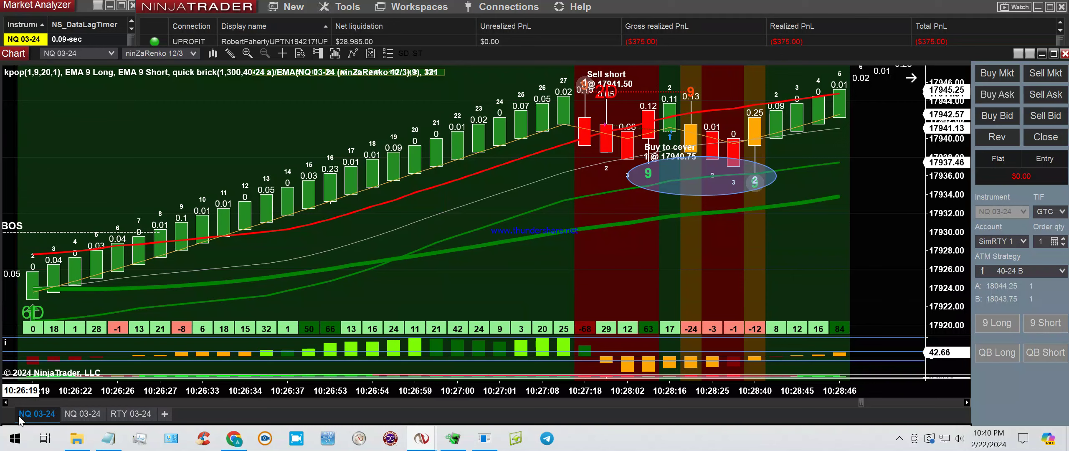
Step: Draw a small ellipse over the red 10:25:46 bar above the Buy to cover at 17927.25, around the average lines
{"action": "left_click", "coordinate": [6, 402]}
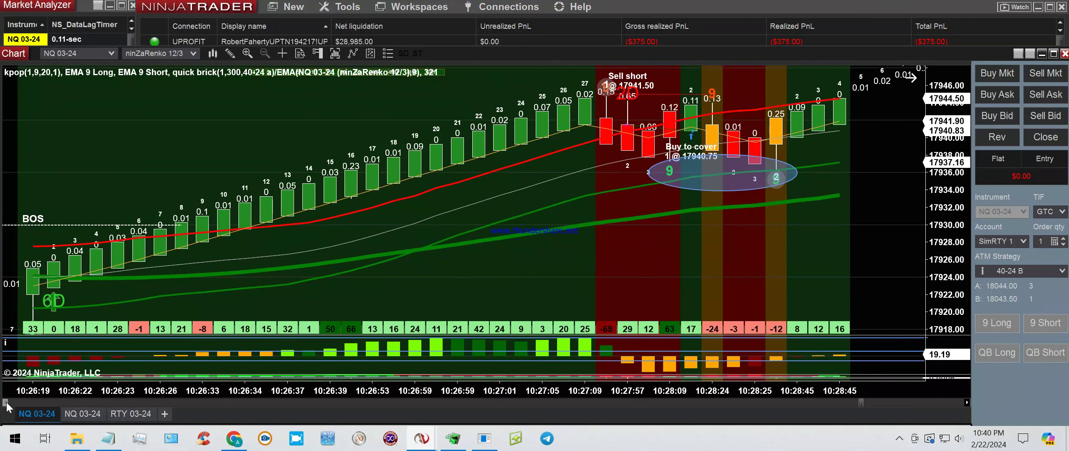
{"action": "left_click_drag", "start_coordinate": [5, 403], "coordinate": [6, 402]}
{"action": "left_click", "coordinate": [6, 402]}
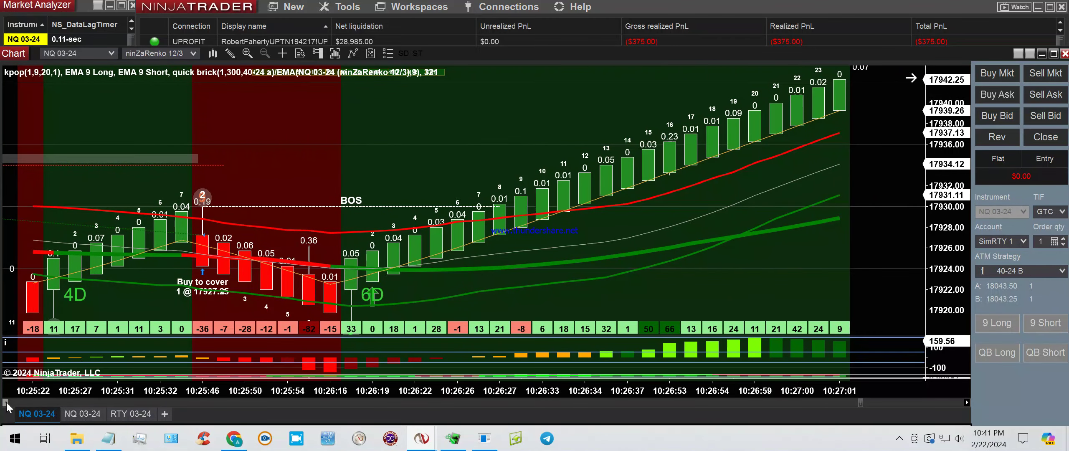
{"action": "left_click_drag", "start_coordinate": [6, 403], "coordinate": [6, 402]}
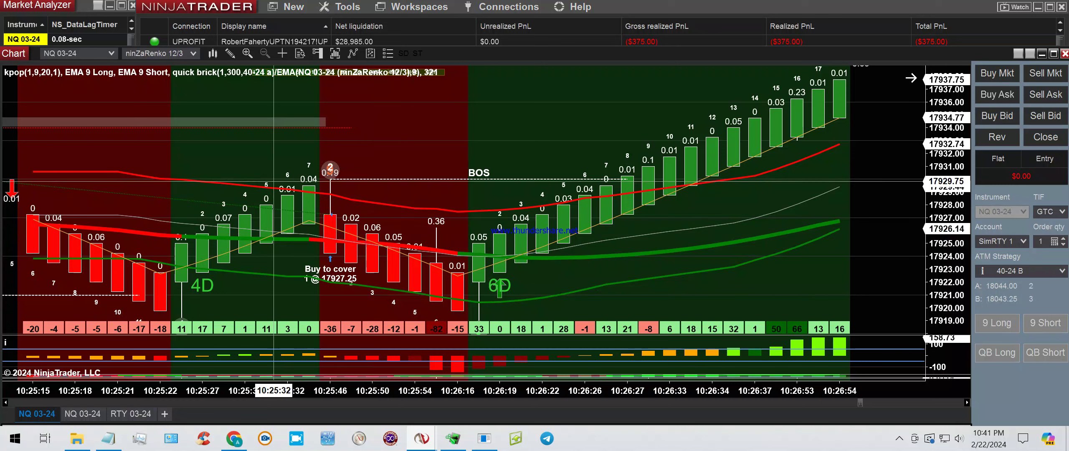
{"action": "left_click", "coordinate": [229, 54]}
{"action": "left_click", "coordinate": [326, 239]}
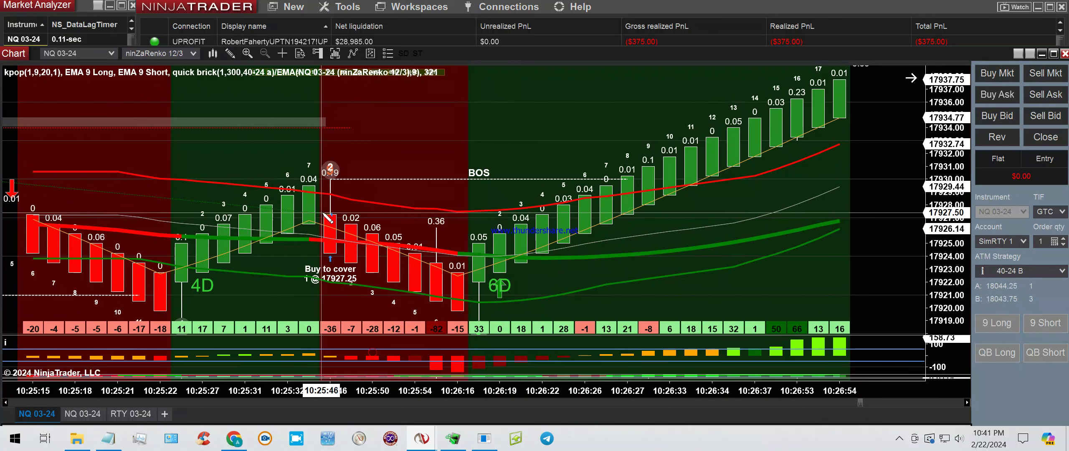
{"action": "mouse_move", "coordinate": [328, 217]}
{"action": "left_mouse_down"}
{"action": "mouse_move", "coordinate": [310, 208]}
{"action": "mouse_move", "coordinate": [349, 254]}
{"action": "left_mouse_up"}
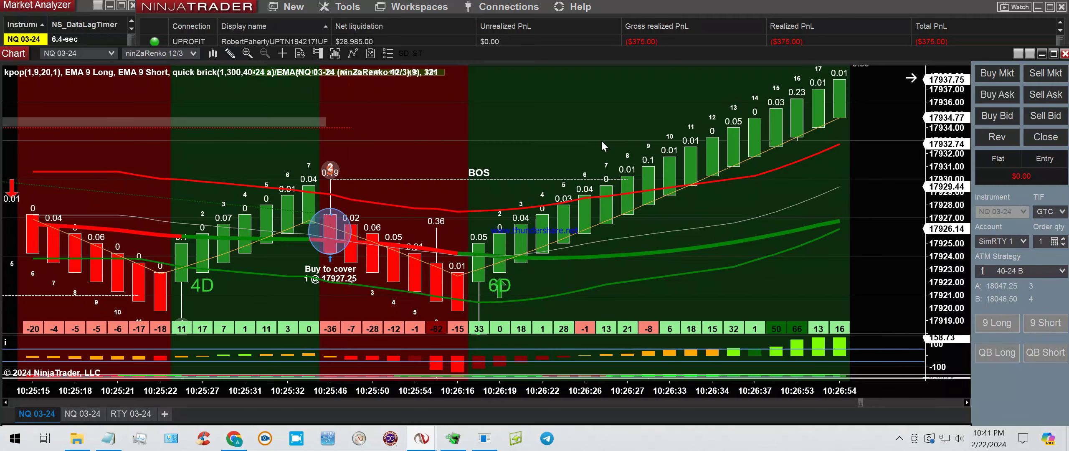
Step: Draw an ellipse around the 6D signal and the first green bars near 10:26:19
{"action": "left_click", "coordinate": [229, 53]}
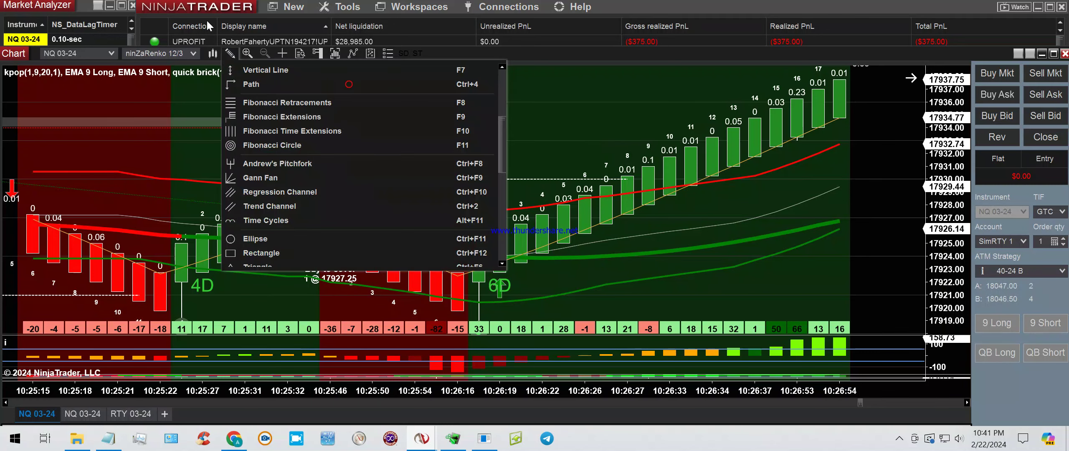
{"action": "left_click", "coordinate": [249, 238]}
{"action": "left_click_drag", "start_coordinate": [468, 248], "coordinate": [479, 260]}
{"action": "left_click_drag", "start_coordinate": [524, 317], "coordinate": [522, 312]}
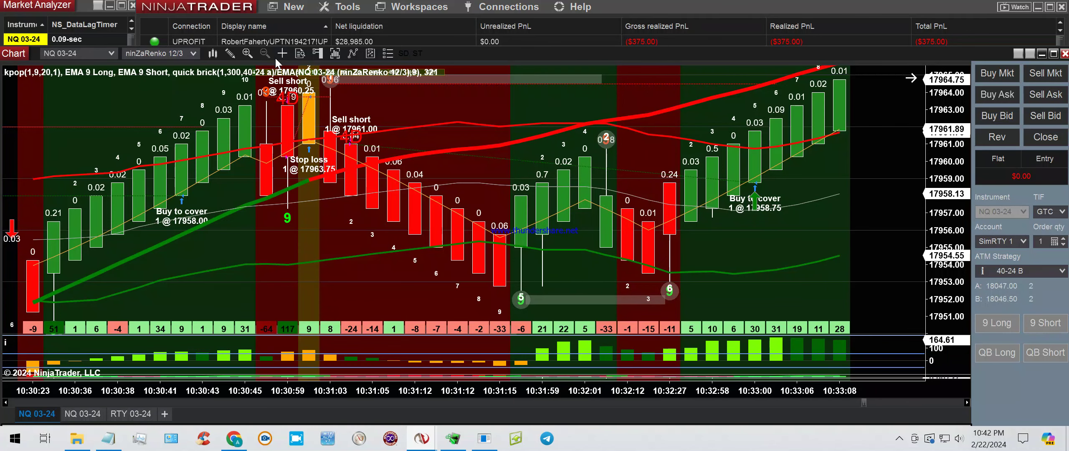
Step: Draw a rectangle over the lower indicator's histogram bars from about 10:31:59 to just past 10:32:58
{"action": "left_click", "coordinate": [230, 53]}
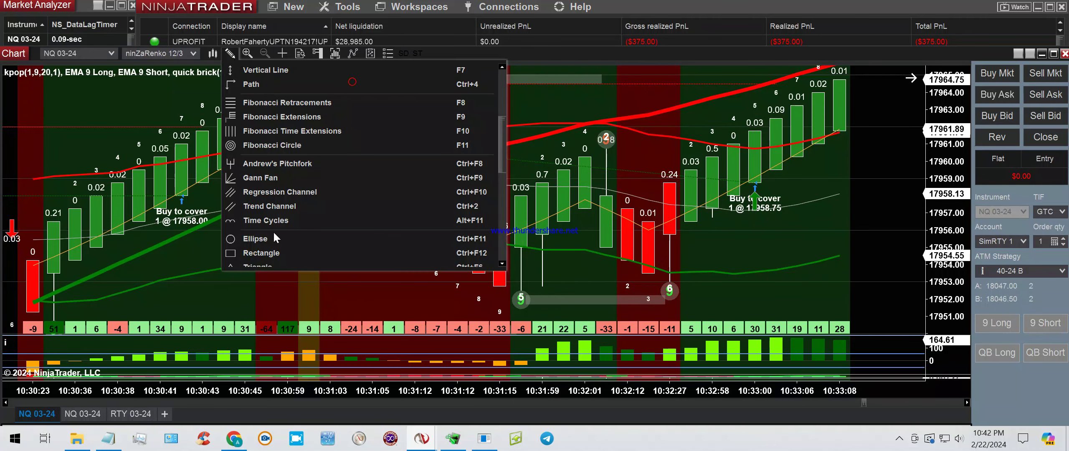
{"action": "left_click", "coordinate": [275, 253]}
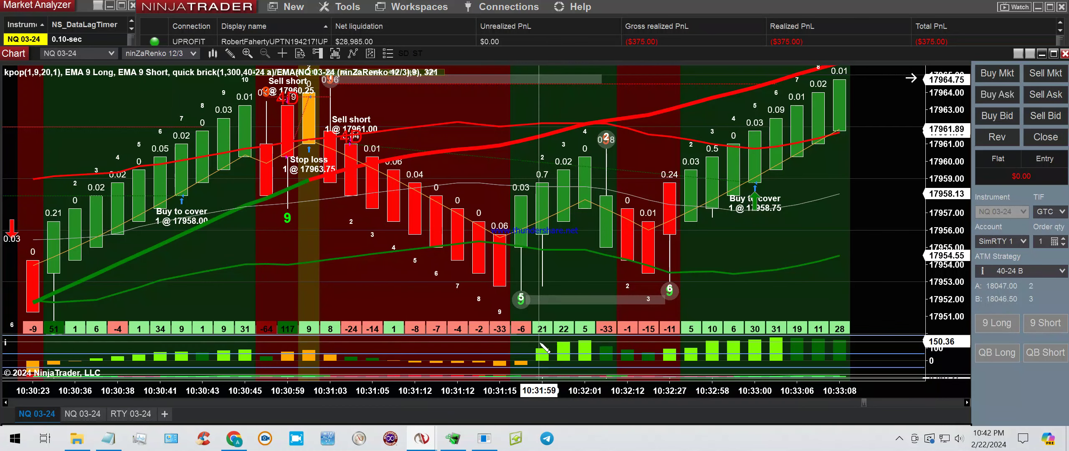
{"action": "left_click", "coordinate": [725, 355]}
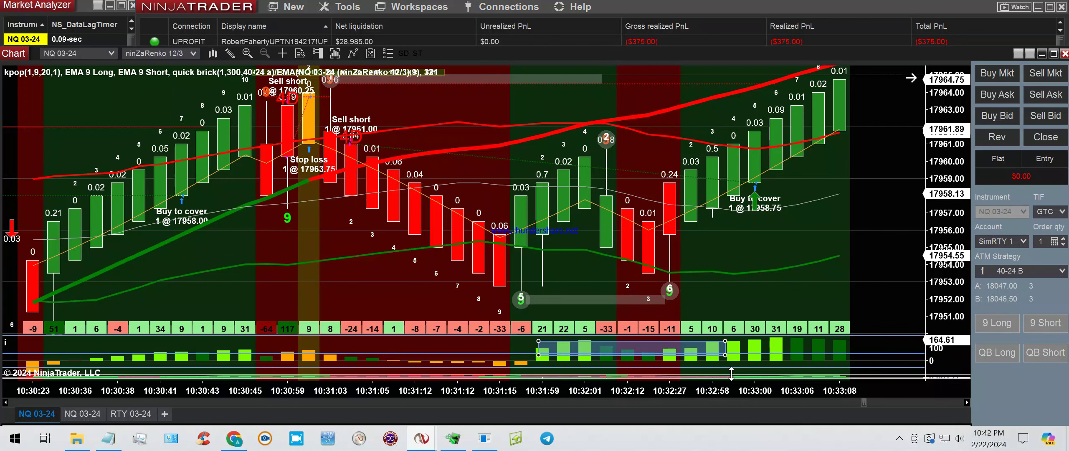
{"action": "left_click", "coordinate": [730, 370]}
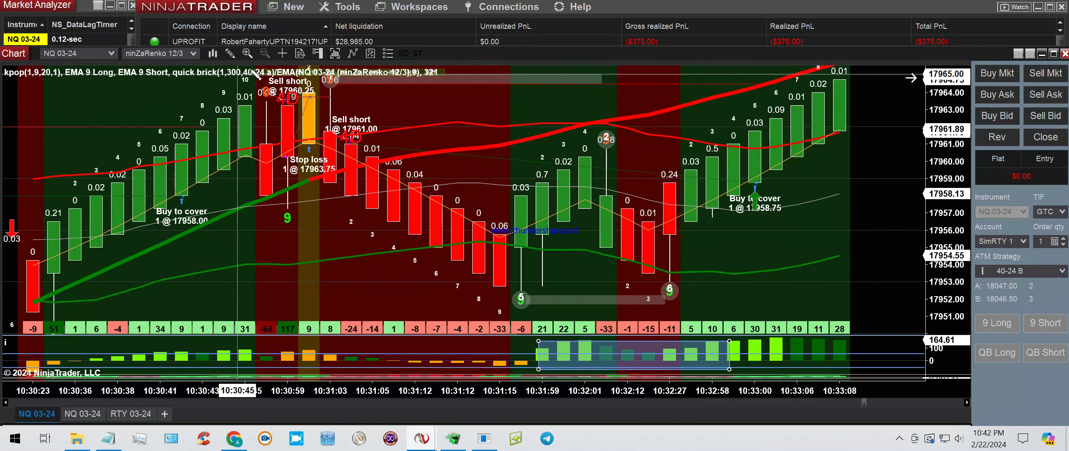
Step: Draw an ellipse around the Buy to cover at 17958.75 and its green arrow, down to about 17956, ending near 10:33:05
{"action": "left_click", "coordinate": [231, 54]}
{"action": "left_click", "coordinate": [267, 237]}
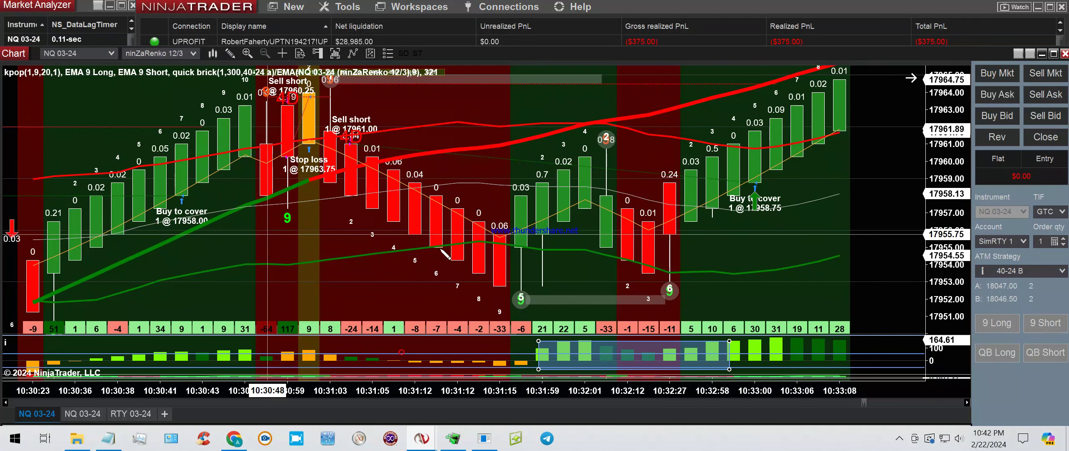
{"action": "left_click", "coordinate": [770, 232]}
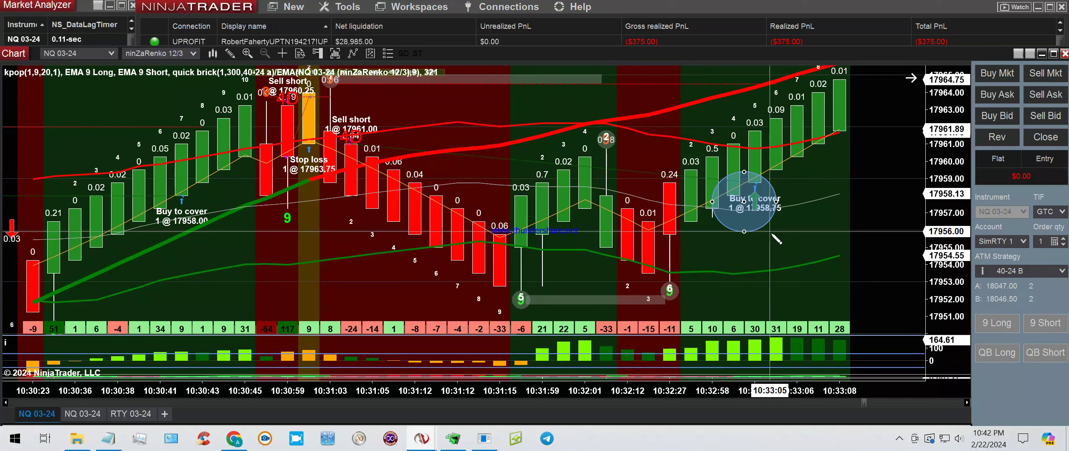
{"action": "left_click", "coordinate": [605, 228]}
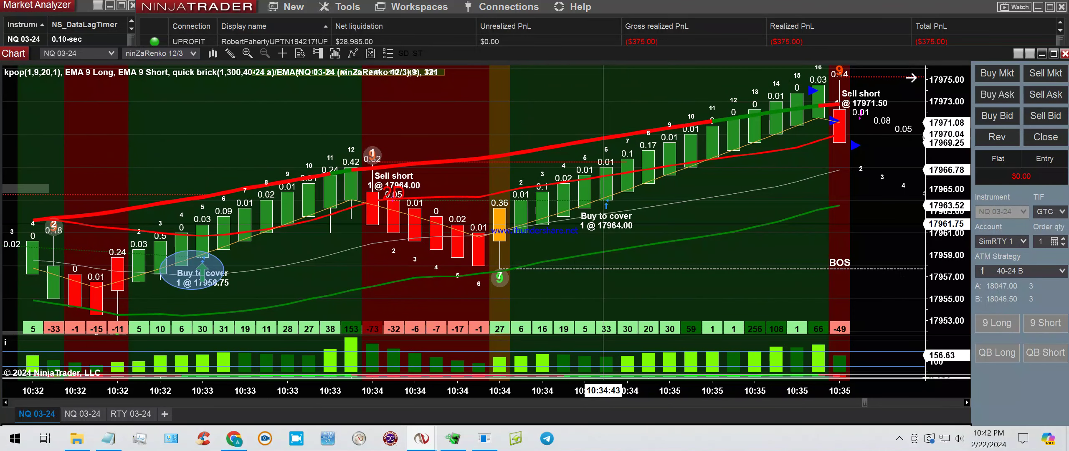
Step: Draw an ellipse around the swing low under the orange 10:34 bar, down to about 17955.75
{"action": "left_click", "coordinate": [229, 53]}
{"action": "left_click", "coordinate": [252, 239]}
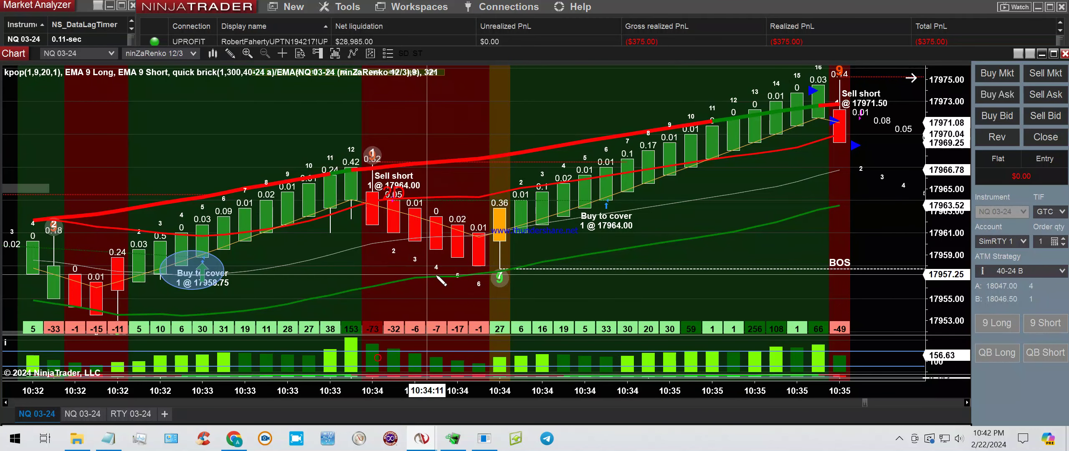
{"action": "left_click_drag", "start_coordinate": [478, 239], "coordinate": [542, 289]}
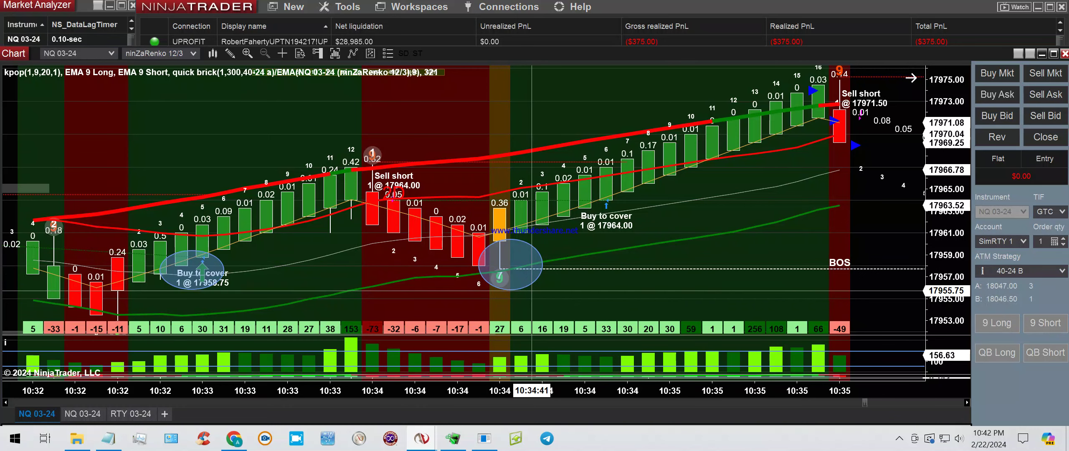
Step: Draw an ellipse over the 10:35 swing high and the Sell short signal at 17971.50
{"action": "left_click", "coordinate": [230, 53]}
{"action": "left_click", "coordinate": [376, 241]}
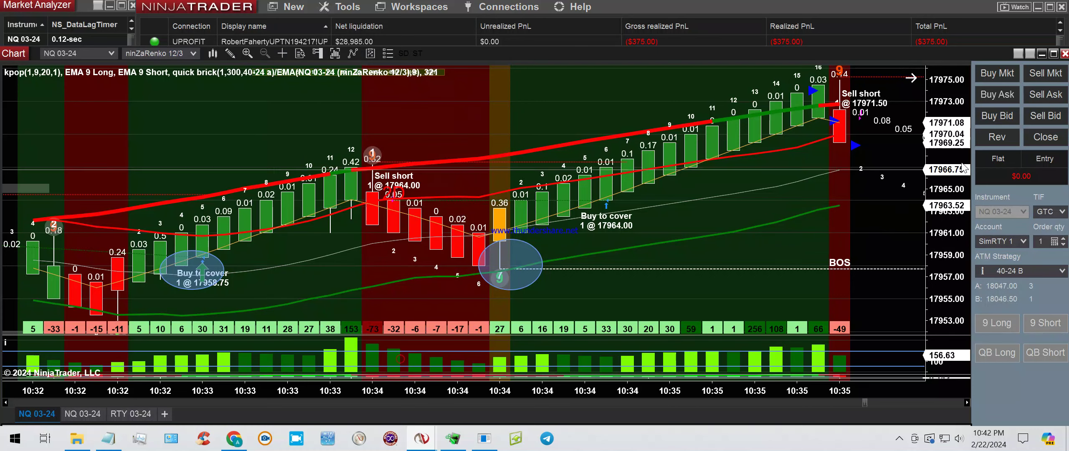
{"action": "left_click_drag", "start_coordinate": [798, 97], "coordinate": [878, 173]}
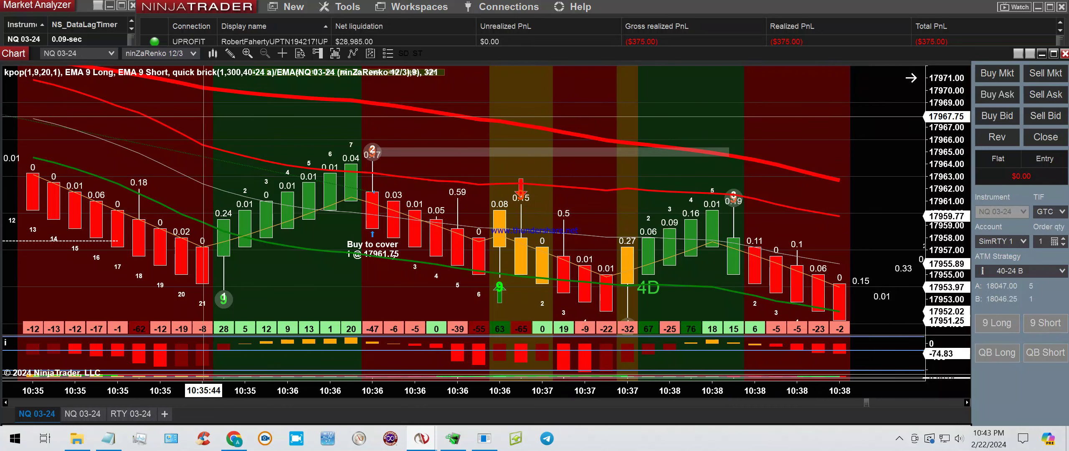
Step: Draw ellipses over the swing high near 10:36:15 and the one near 10:38:26
{"action": "left_click", "coordinate": [229, 54]}
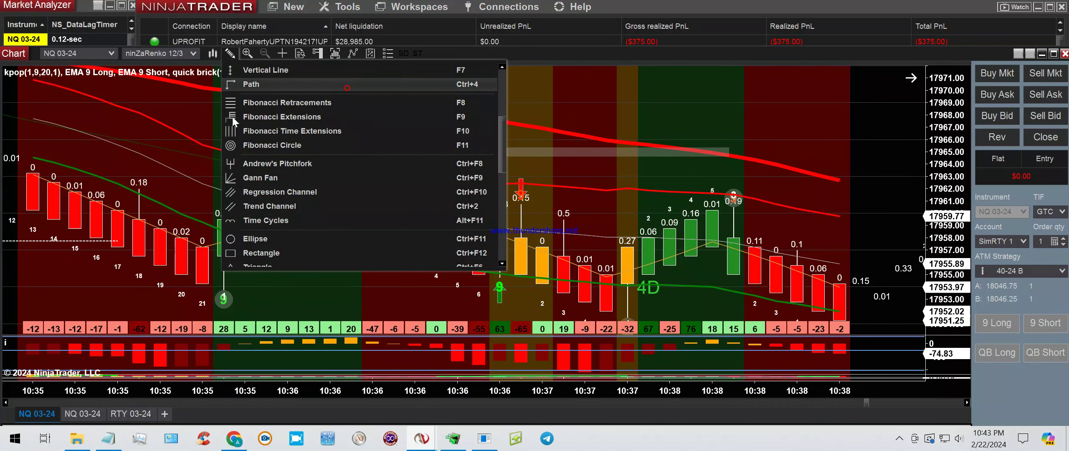
{"action": "left_click", "coordinate": [251, 236]}
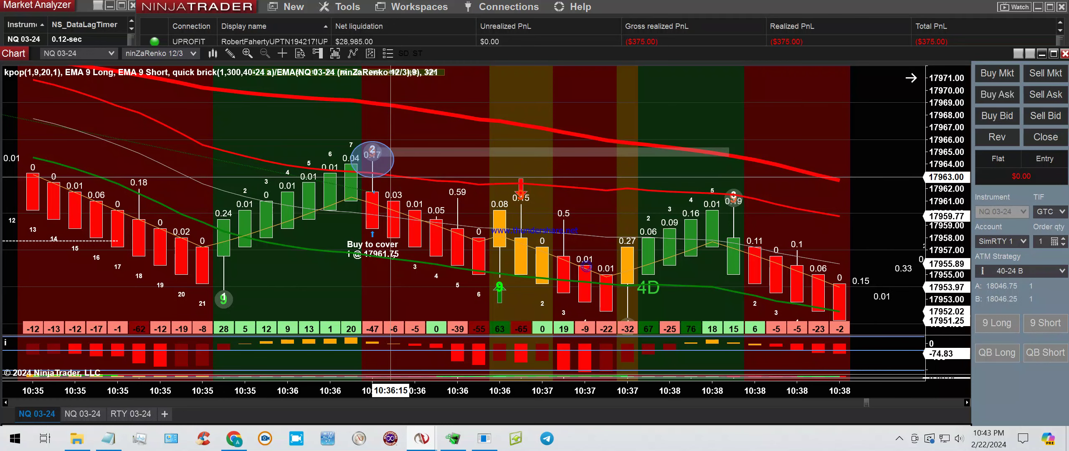
{"action": "left_click", "coordinate": [392, 177]}
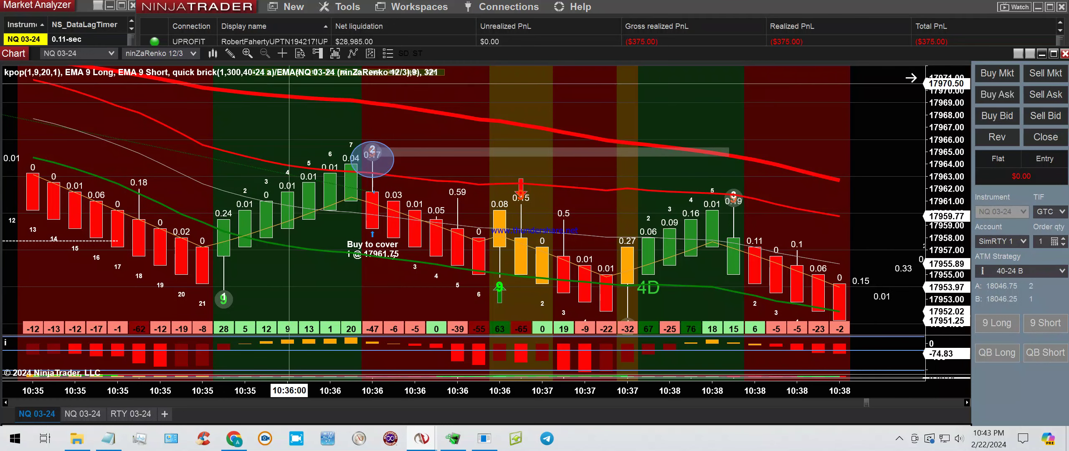
{"action": "left_click", "coordinate": [235, 55]}
{"action": "left_click", "coordinate": [261, 239]}
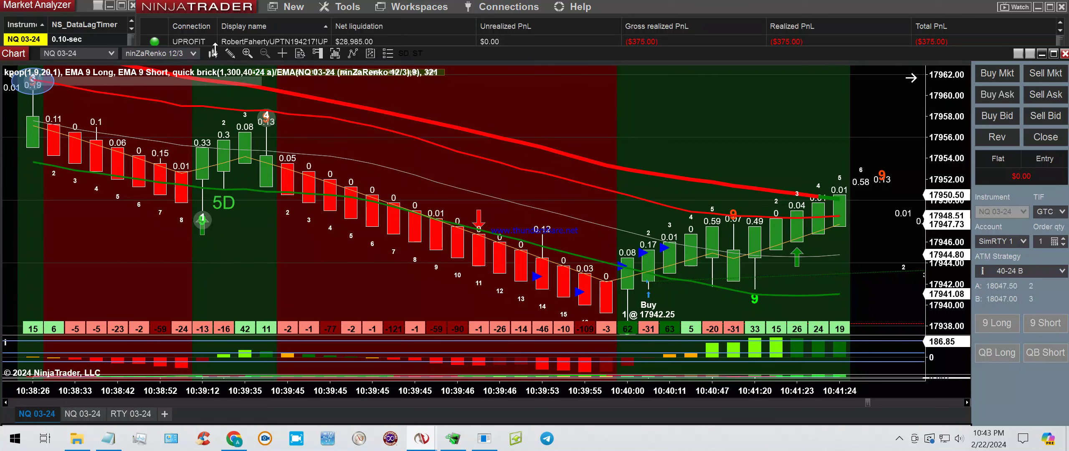
Step: Draw an ellipse over the swing high marked 4, from about 10:39:35 to 10:39:45, after the 5D signal
{"action": "left_click", "coordinate": [231, 55]}
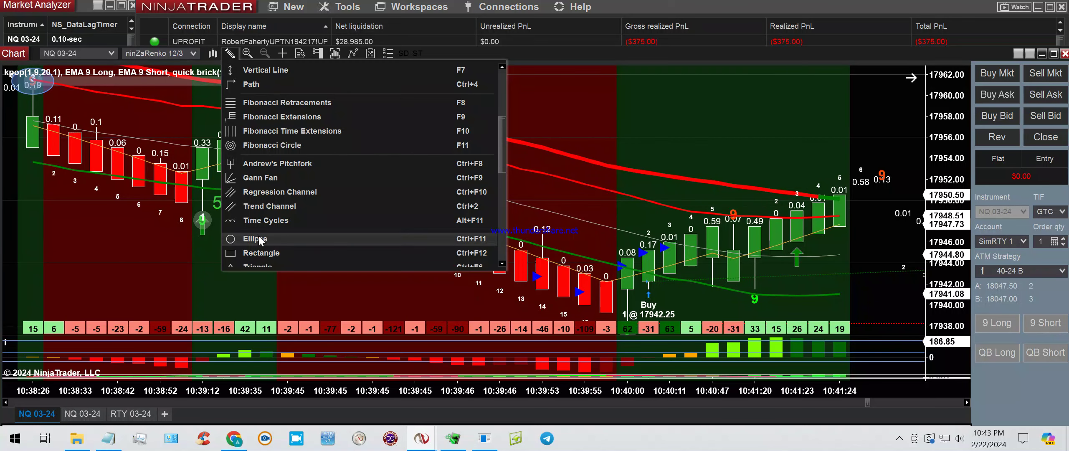
{"action": "left_click", "coordinate": [359, 370]}
{"action": "left_click", "coordinate": [245, 105]}
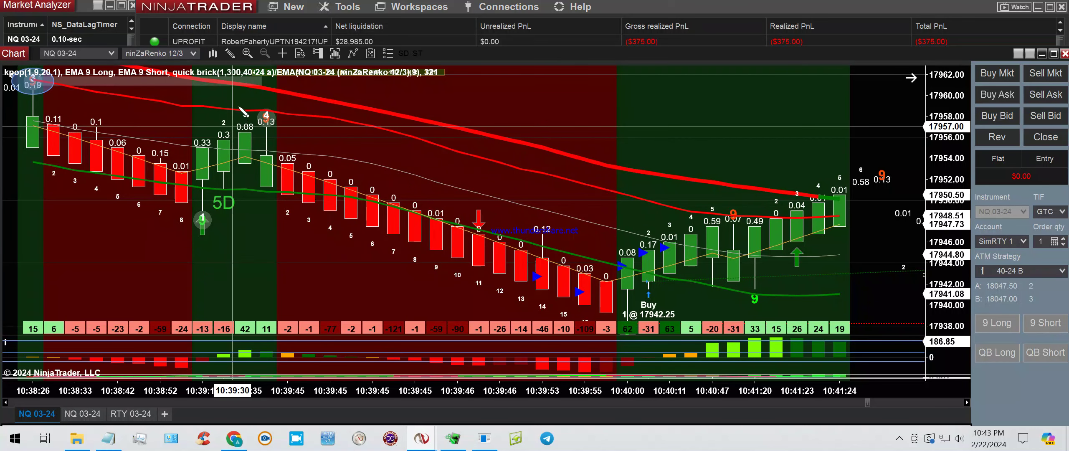
{"action": "left_click", "coordinate": [308, 166]}
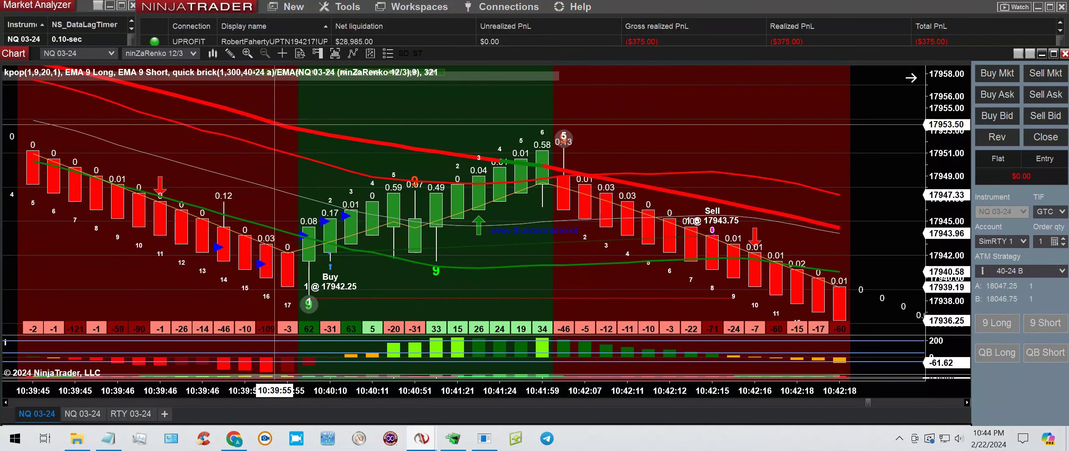
Step: Draw an ellipse over the swing high marked 5 and the average crossing, from about 10:41:59 to 10:42:07, down to about 17947.75
{"action": "left_click", "coordinate": [229, 53]}
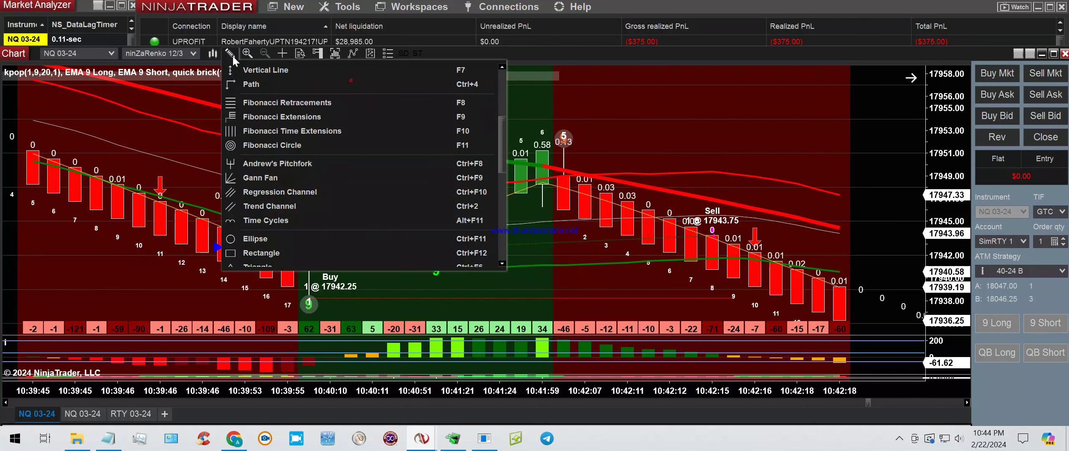
{"action": "left_click", "coordinate": [246, 239]}
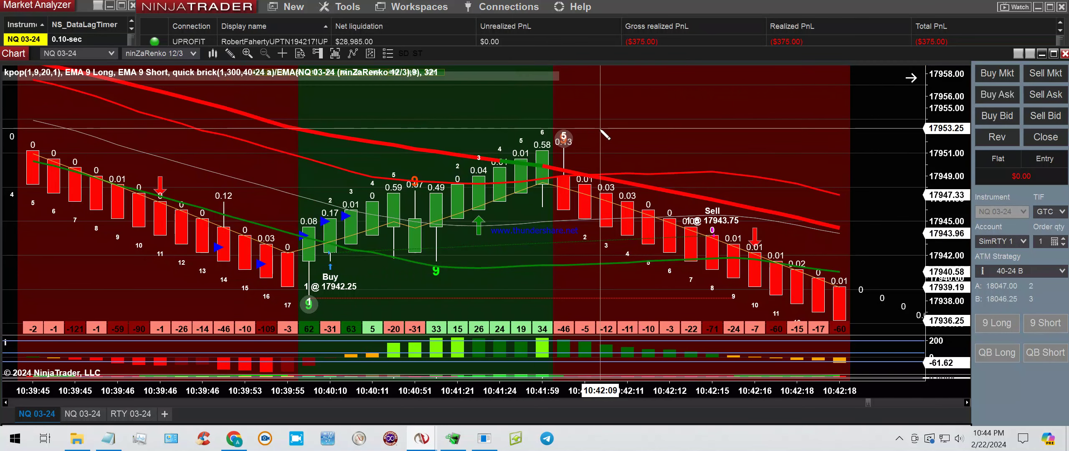
{"action": "left_click_drag", "start_coordinate": [521, 133], "coordinate": [585, 190]}
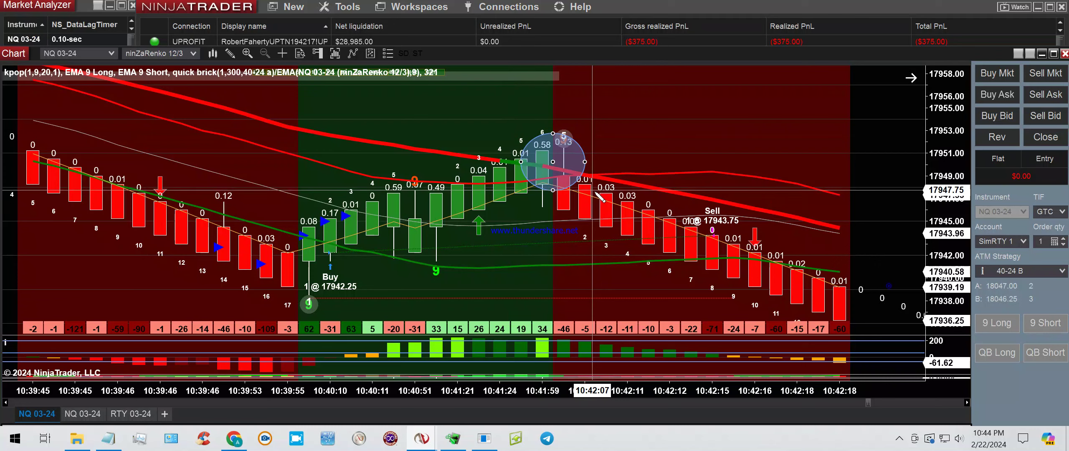
Step: Draw an ellipse from the Sell signal at 17943.75 near 10:42:15 across to the red down arrow, starting at about 17946.25
{"action": "left_click", "coordinate": [229, 53]}
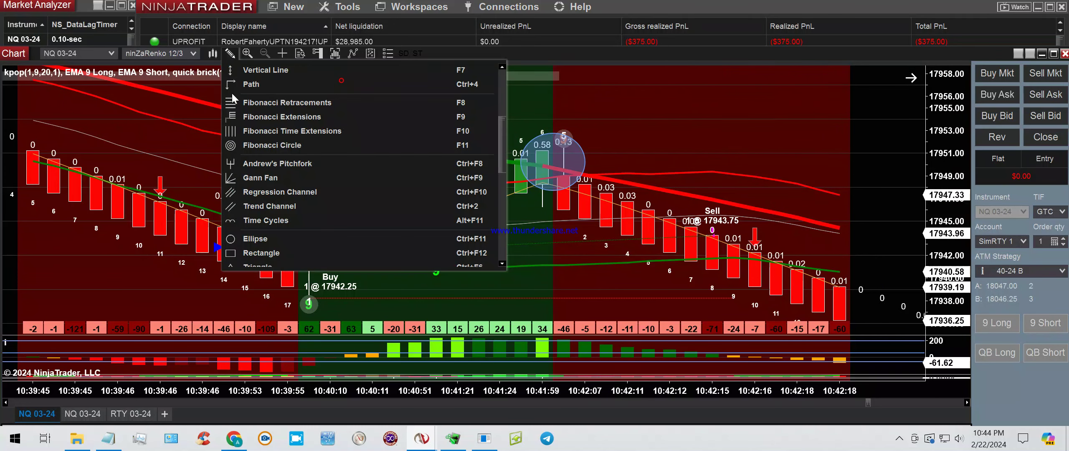
{"action": "left_click", "coordinate": [247, 226]}
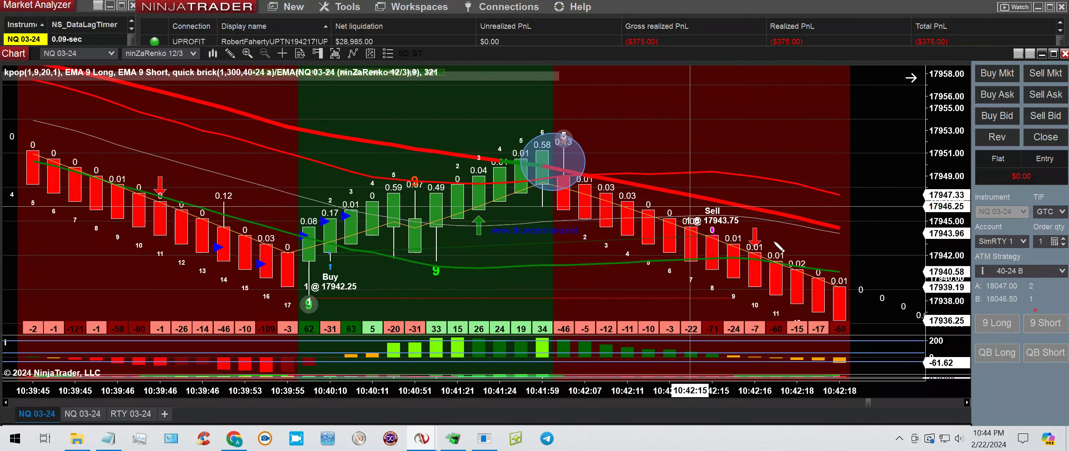
{"action": "left_click_drag", "start_coordinate": [690, 206], "coordinate": [780, 248]}
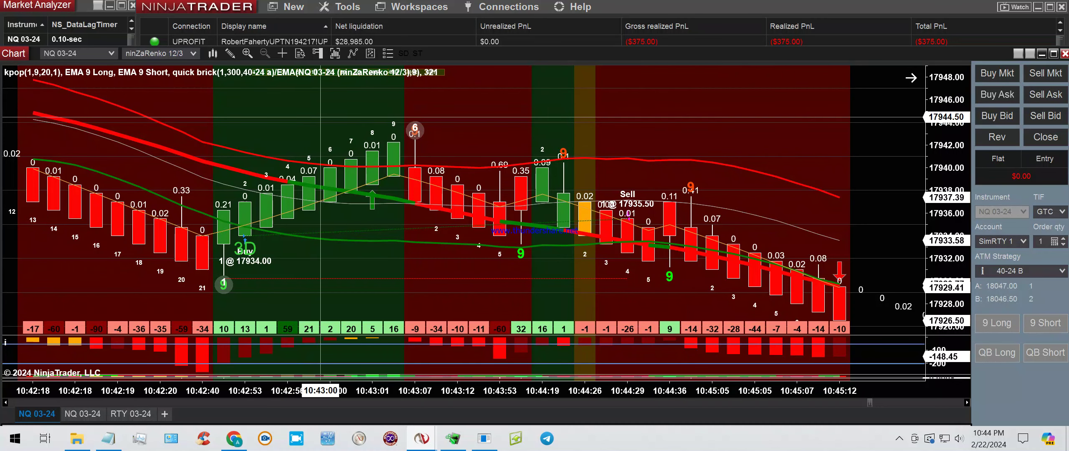
Step: Draw a small ellipse at the swing high marked 6 near 10:43:07 and a larger one around the red 9 from about 10:44:29 to 10:45:05
{"action": "left_click", "coordinate": [230, 54]}
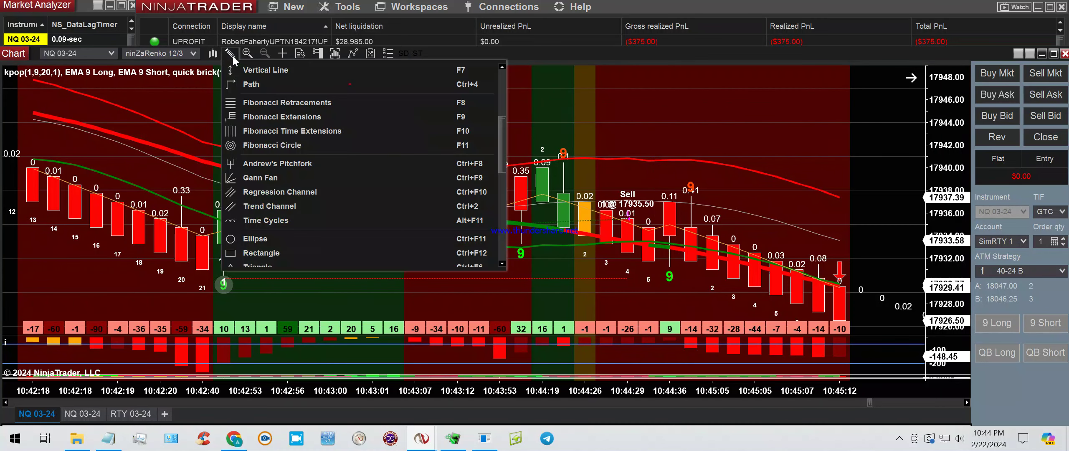
{"action": "left_click", "coordinate": [254, 238]}
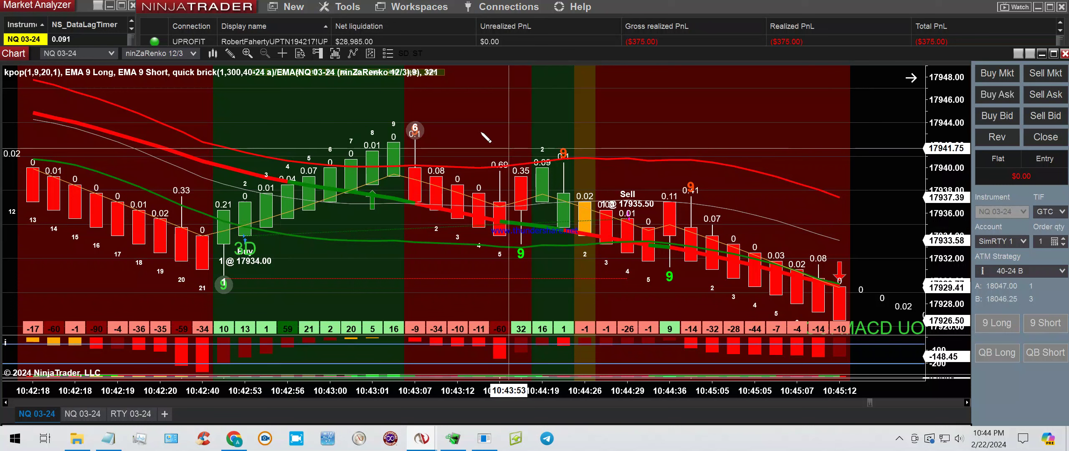
{"action": "left_click_drag", "start_coordinate": [406, 121], "coordinate": [415, 145]}
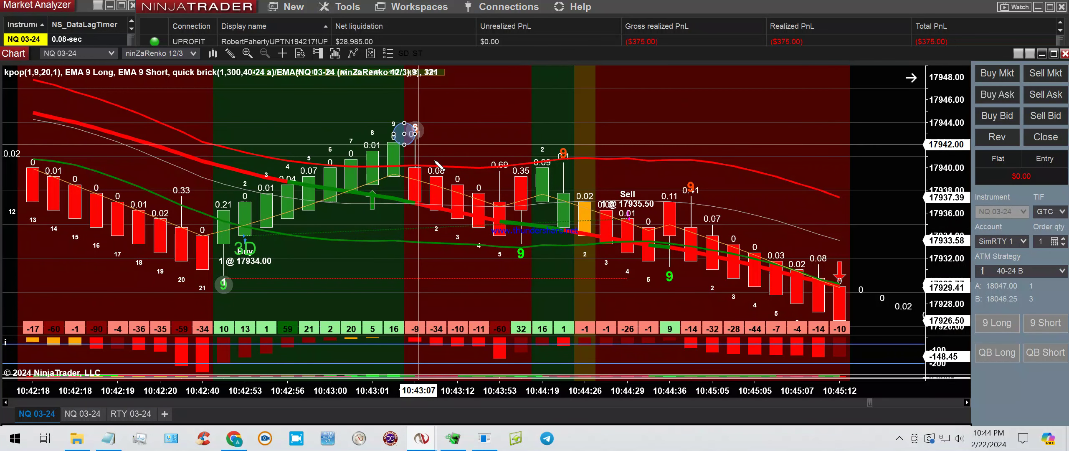
{"action": "left_click", "coordinate": [229, 53]}
{"action": "left_click", "coordinate": [346, 83]}
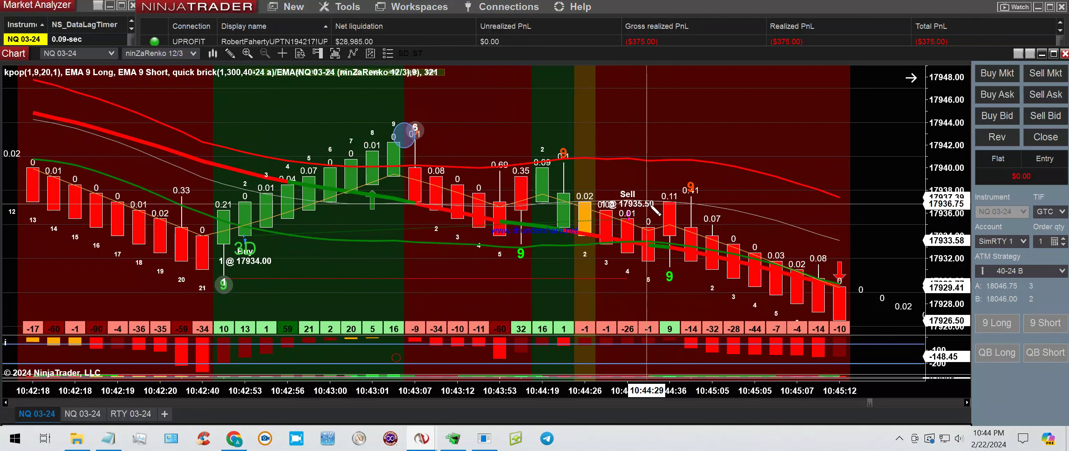
{"action": "left_click_drag", "start_coordinate": [732, 235], "coordinate": [648, 173]}
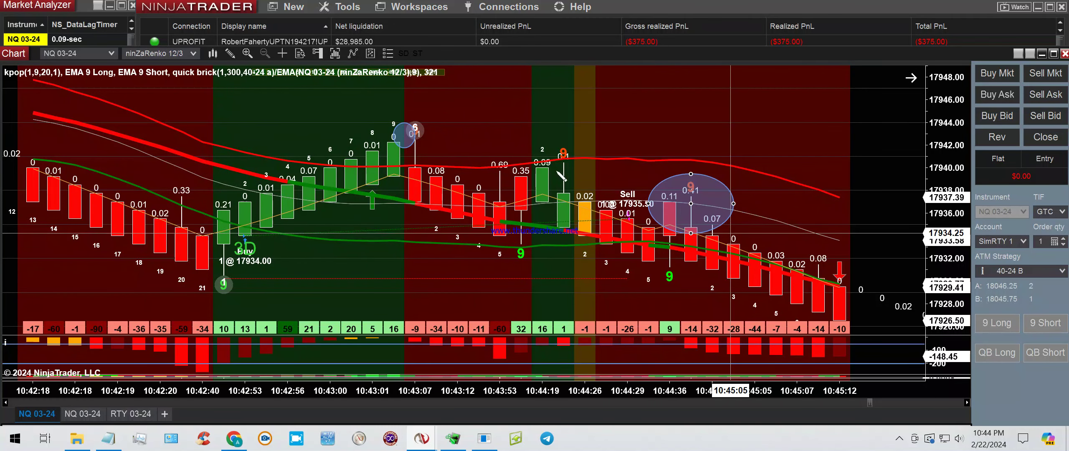
Step: Draw a rectangle over the bar with the green 9, from about 10:44:29 to 10:45:01, down to about 17928.75
{"action": "left_click", "coordinate": [229, 53]}
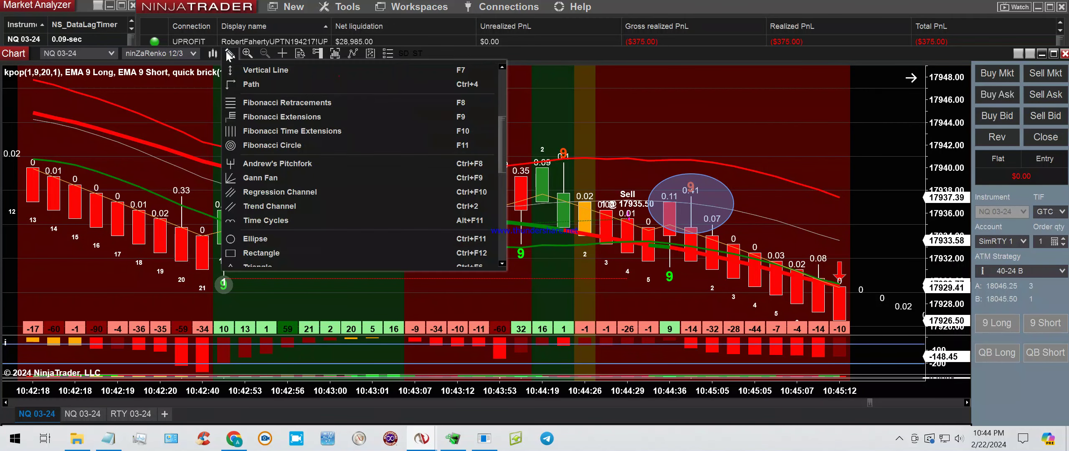
{"action": "left_click", "coordinate": [267, 243]}
{"action": "left_click_drag", "start_coordinate": [702, 212], "coordinate": [705, 301]}
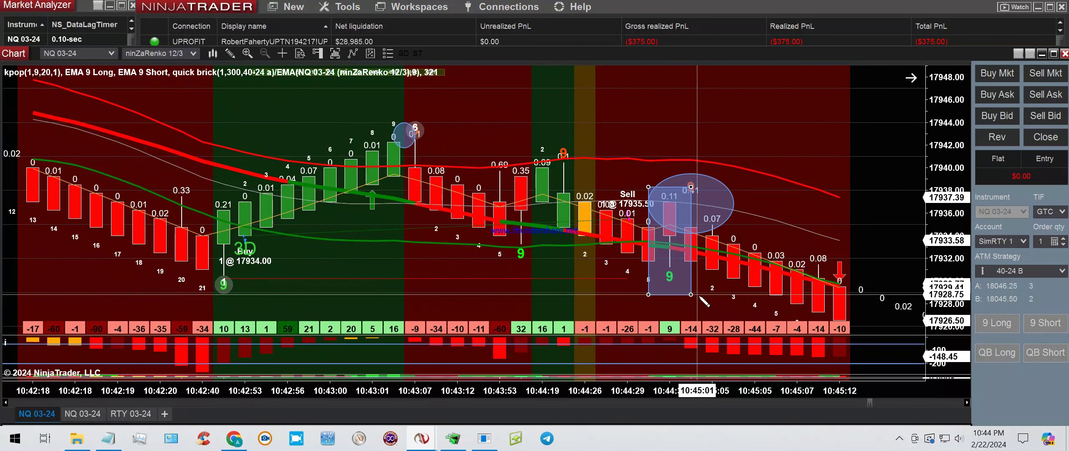
{"action": "left_click", "coordinate": [371, 196]}
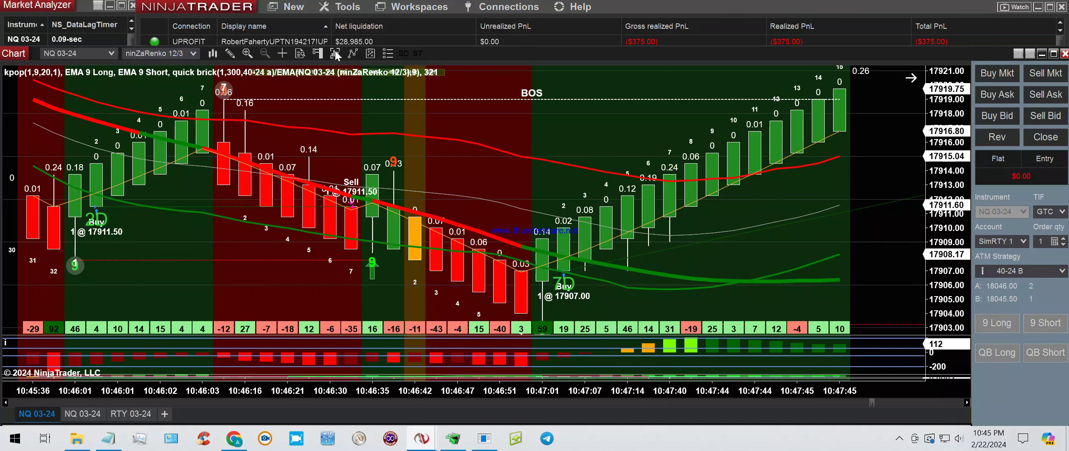
Step: Draw ellipses over the average crossing at the 17907.00 Buy signal and over the swing high marked 7, from about 10:46:03 to 10:46:16
{"action": "left_click", "coordinate": [230, 54]}
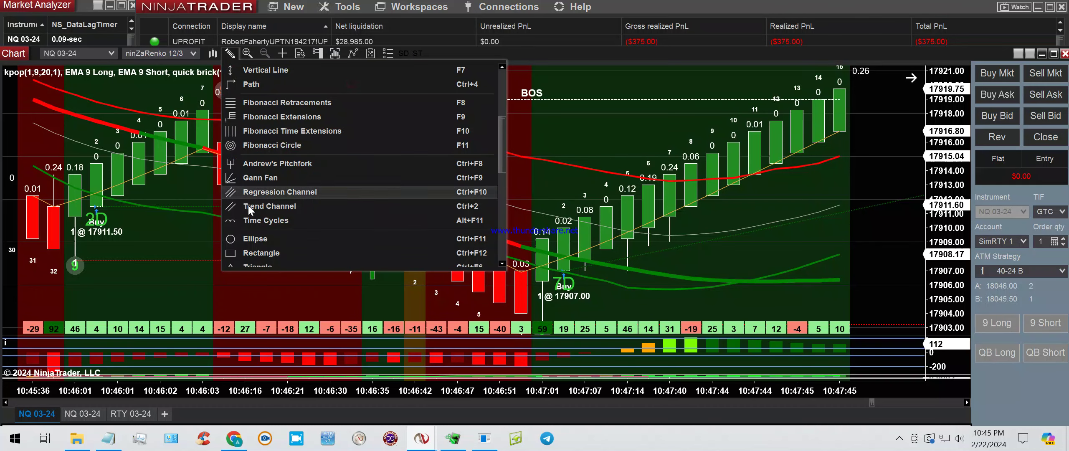
{"action": "left_click", "coordinate": [259, 237]}
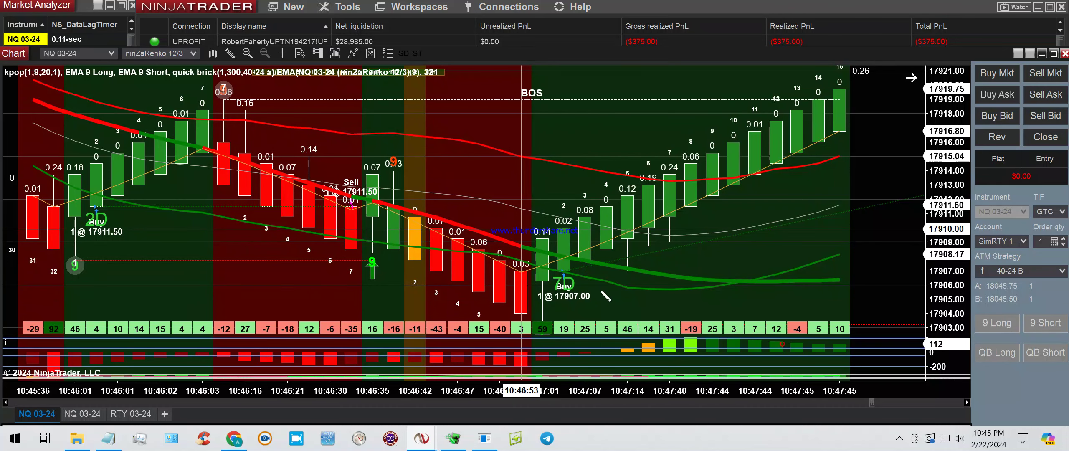
{"action": "left_click_drag", "start_coordinate": [522, 230], "coordinate": [604, 291]}
{"action": "left_click", "coordinate": [601, 290]}
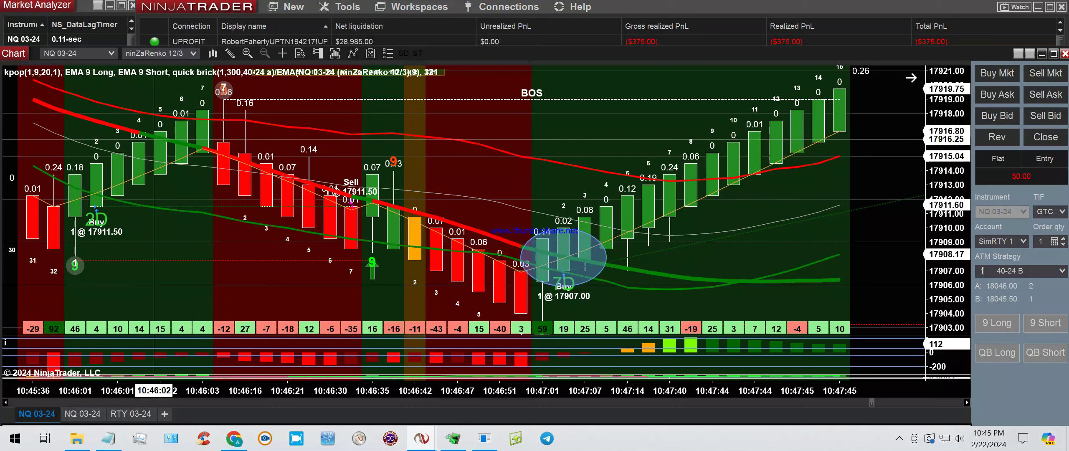
{"action": "left_click", "coordinate": [230, 53]}
{"action": "left_click", "coordinate": [249, 239]}
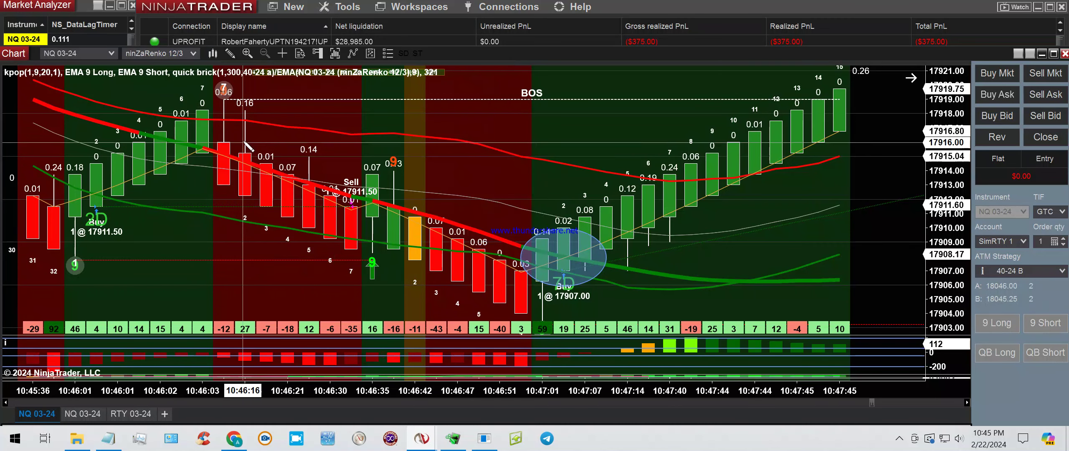
{"action": "left_click_drag", "start_coordinate": [203, 104], "coordinate": [246, 155]}
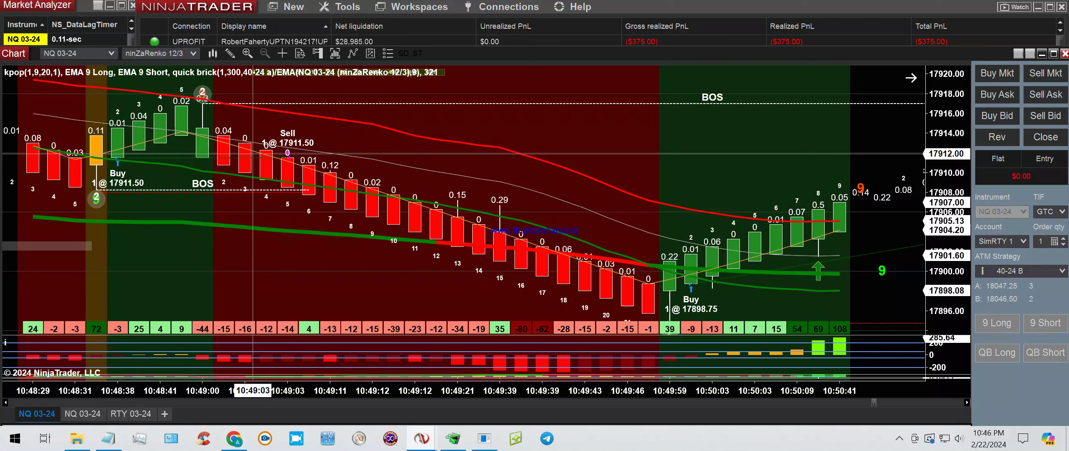
Step: Draw an ellipse over the average crossing and the Buy signal at 17898.75, around 10:49:59
{"action": "left_click", "coordinate": [229, 53]}
{"action": "left_click", "coordinate": [264, 238]}
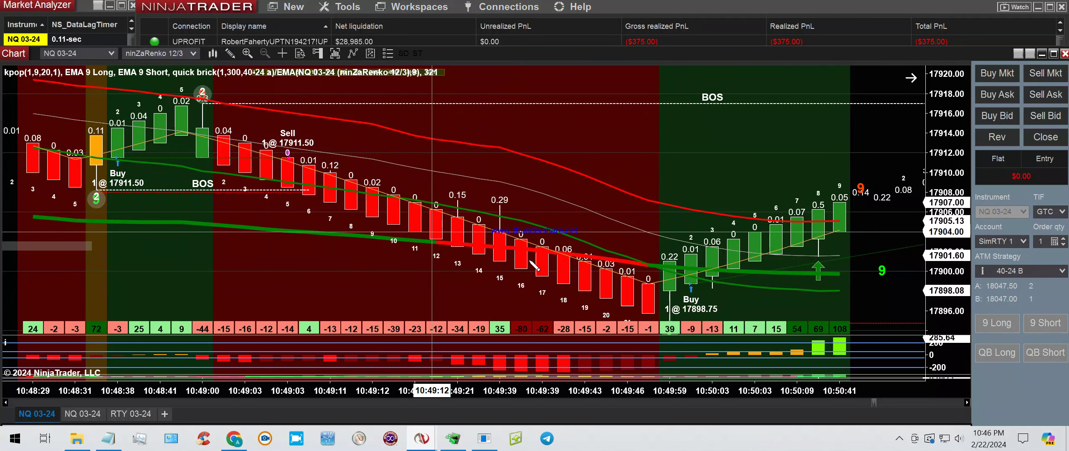
{"action": "left_click", "coordinate": [734, 296]}
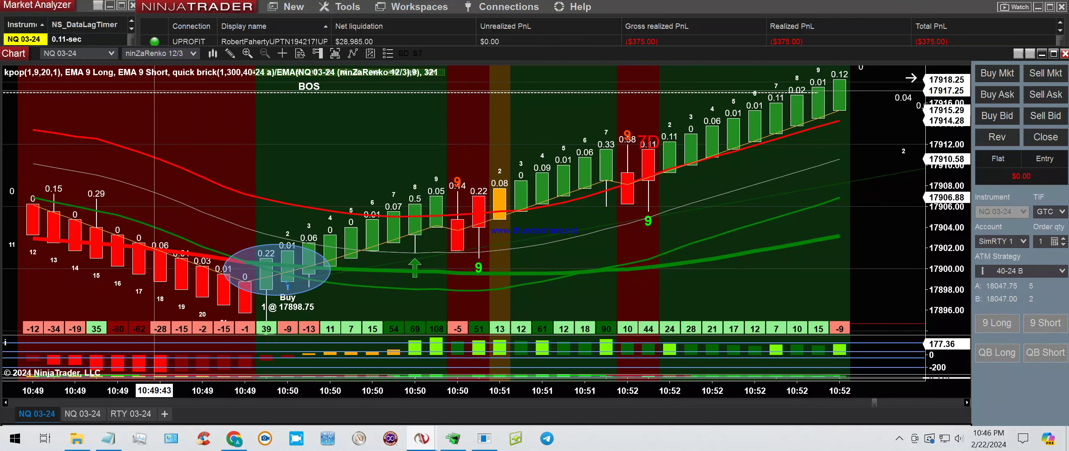
Step: Draw an ellipse around the green 9 near 10:51:03 and a rectangle over the bar value row from about 10:50:04 to the orange bar
{"action": "left_click", "coordinate": [229, 54]}
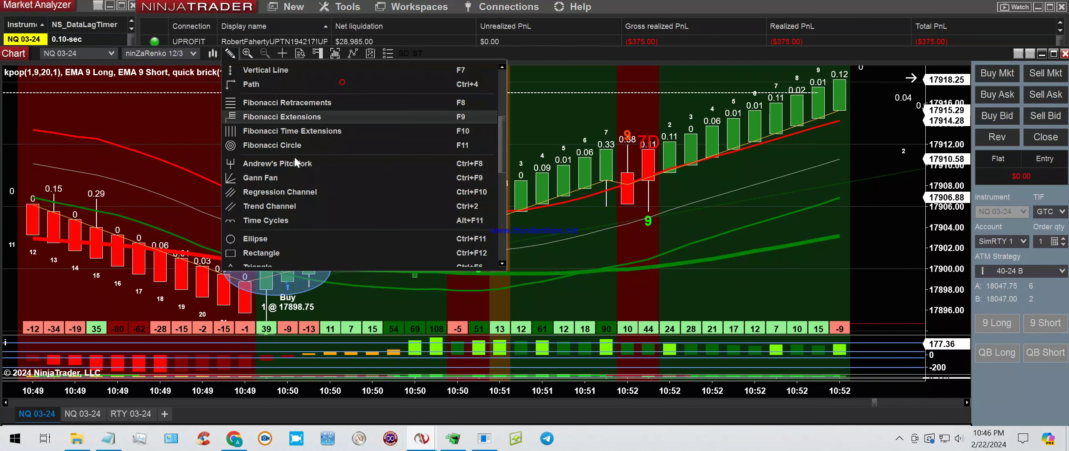
{"action": "left_click", "coordinate": [264, 244]}
{"action": "left_click", "coordinate": [476, 252]}
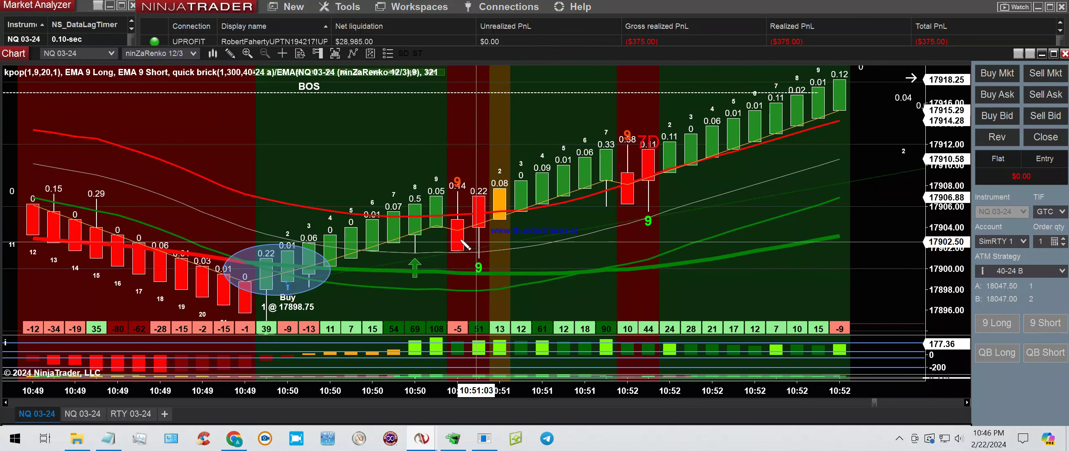
{"action": "left_click", "coordinate": [490, 274]}
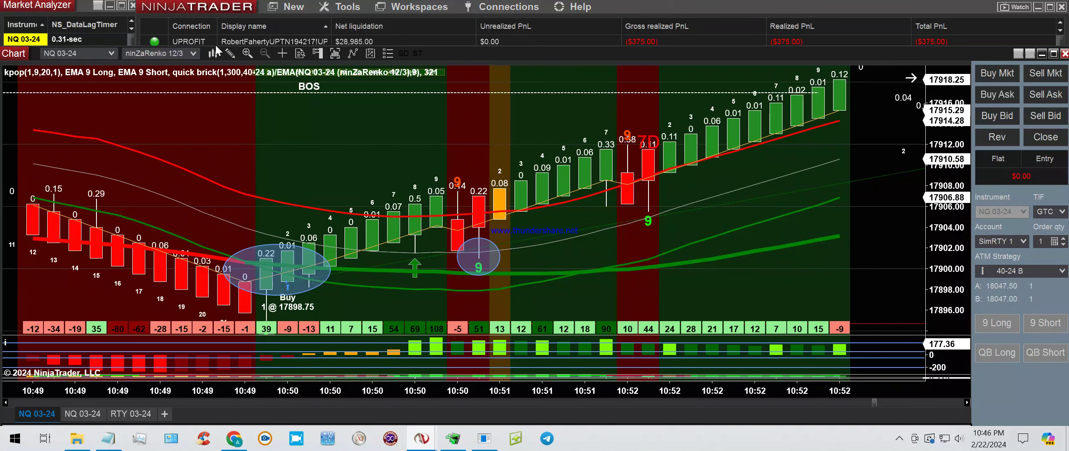
{"action": "left_click", "coordinate": [237, 56]}
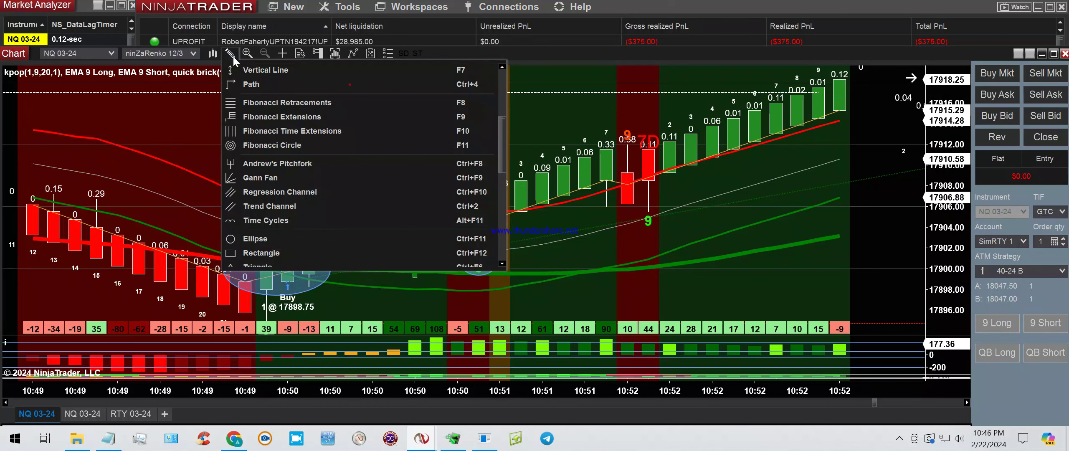
{"action": "left_click", "coordinate": [268, 250]}
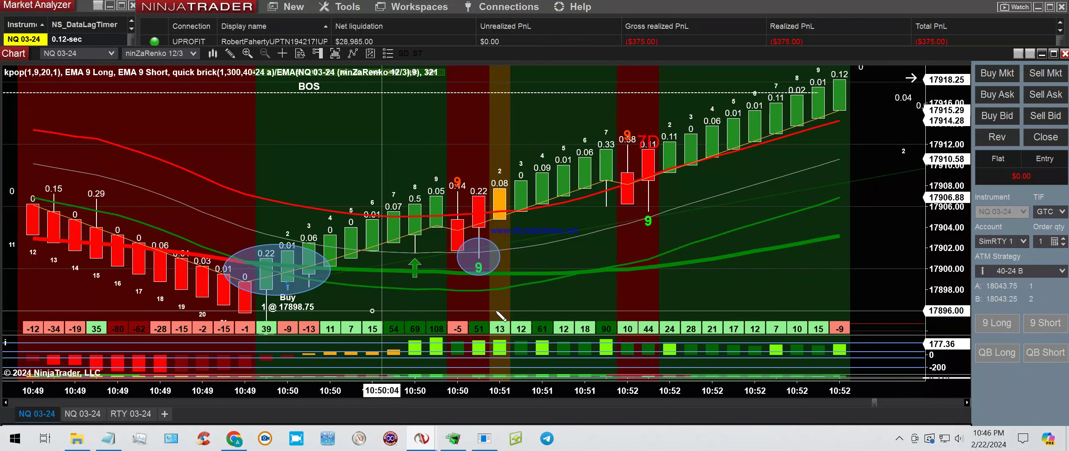
{"action": "left_click_drag", "start_coordinate": [498, 311], "coordinate": [501, 333]}
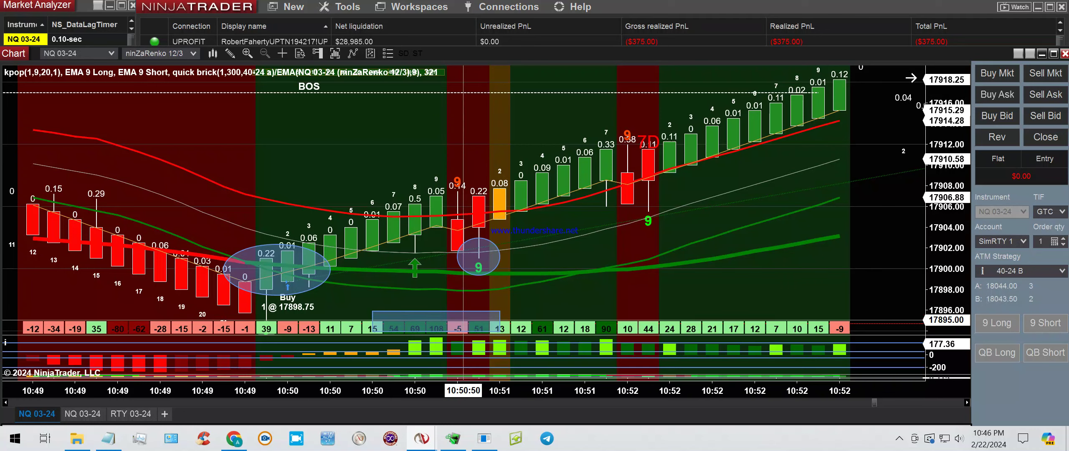
Step: Draw an ellipse around the green up arrow near 10:50:38 and mark the green 9 below the 7D signal, starting at about 10:52:00
{"action": "left_click", "coordinate": [229, 53]}
{"action": "left_click", "coordinate": [252, 239]}
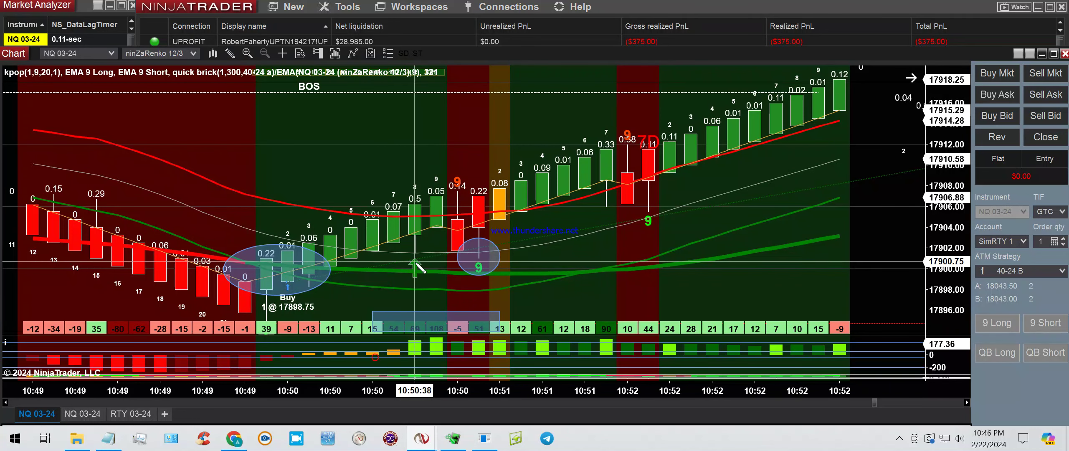
{"action": "mouse_move", "coordinate": [394, 249]}
{"action": "left_mouse_down"}
{"action": "mouse_move", "coordinate": [414, 281]}
{"action": "mouse_move", "coordinate": [436, 286]}
{"action": "left_mouse_up"}
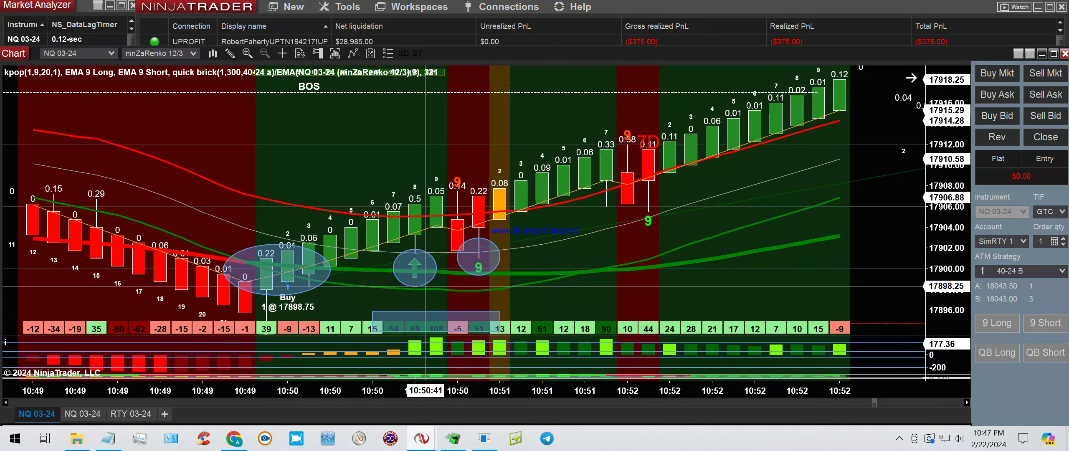
{"action": "left_click", "coordinate": [229, 53]}
{"action": "left_click", "coordinate": [455, 370]}
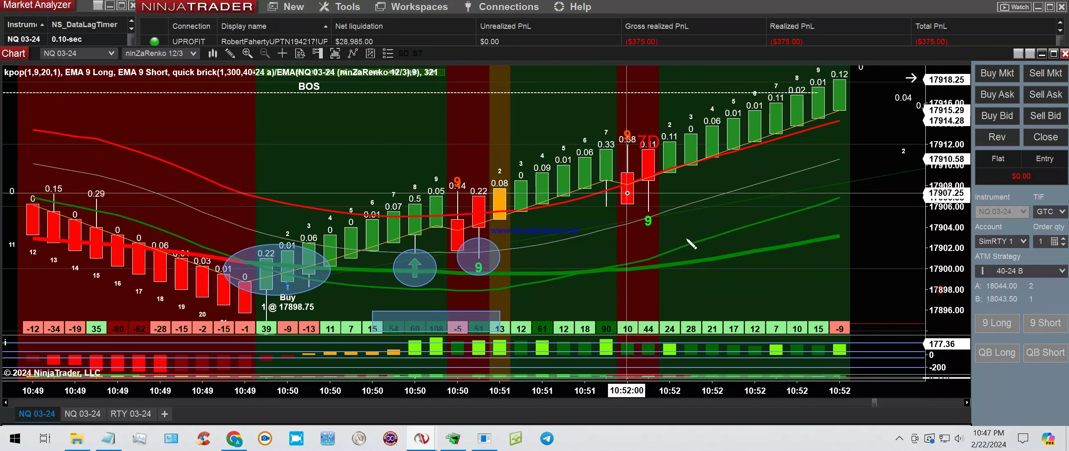
{"action": "left_click_drag", "start_coordinate": [627, 193], "coordinate": [690, 239]}
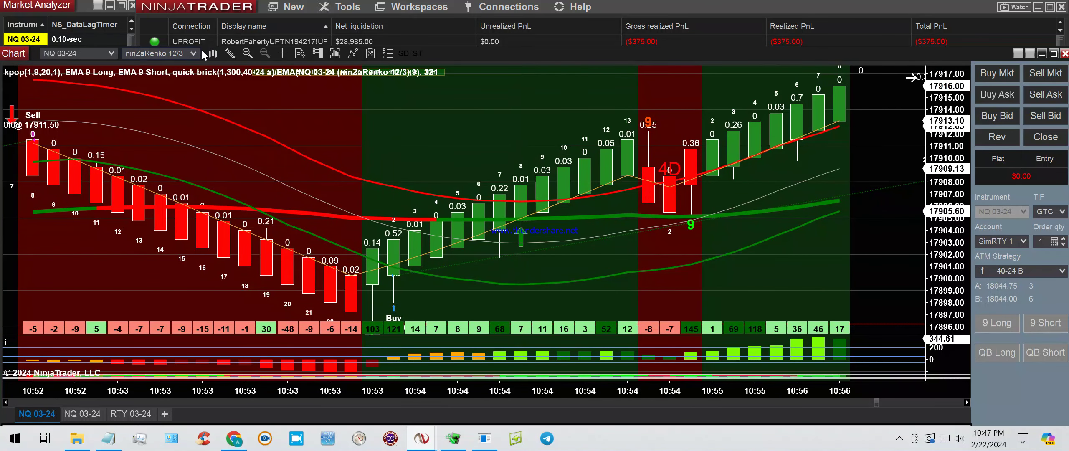
Step: Draw ellipses over the green up arrow and average crossing from about 10:54:12 to 10:54:28, and around the green 9 below the 4D signal
{"action": "left_click", "coordinate": [229, 54]}
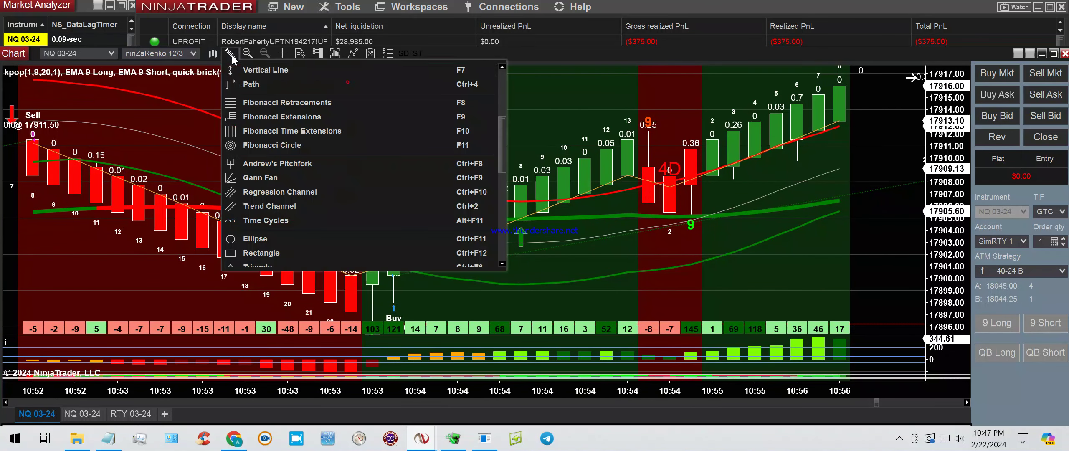
{"action": "left_click", "coordinate": [251, 237]}
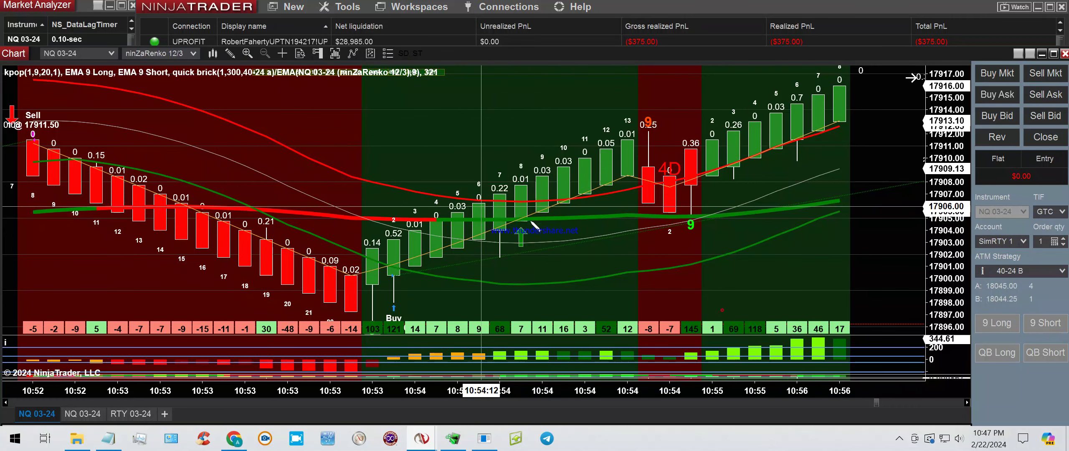
{"action": "left_click_drag", "start_coordinate": [479, 206], "coordinate": [548, 246]}
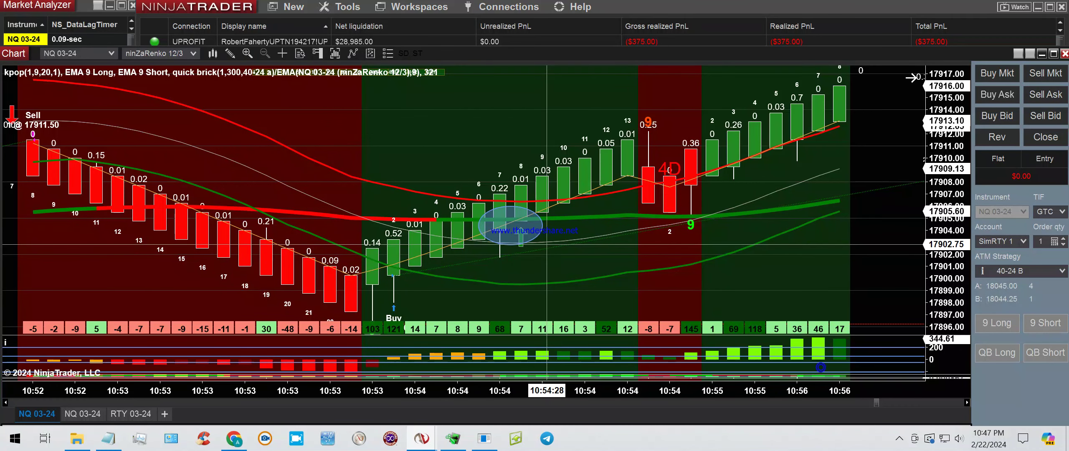
{"action": "left_click", "coordinate": [230, 53]}
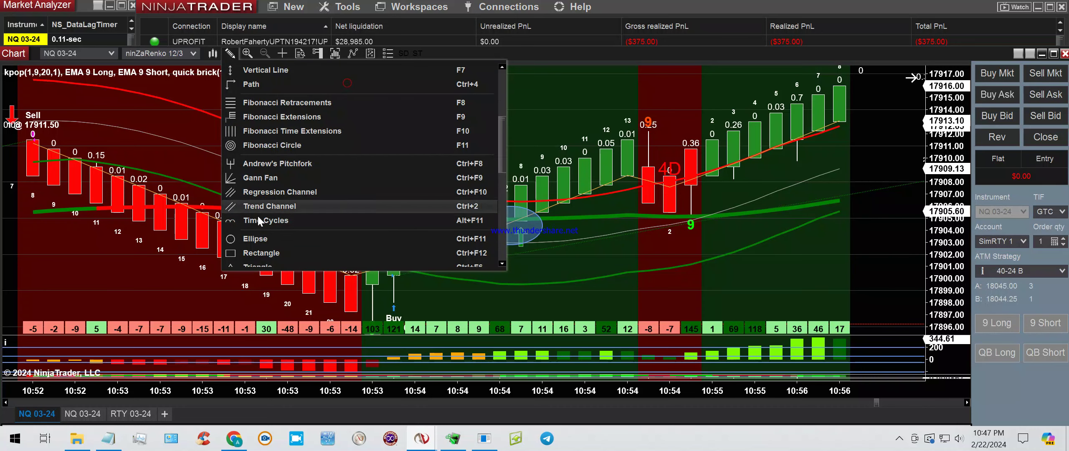
{"action": "left_click", "coordinate": [258, 237]}
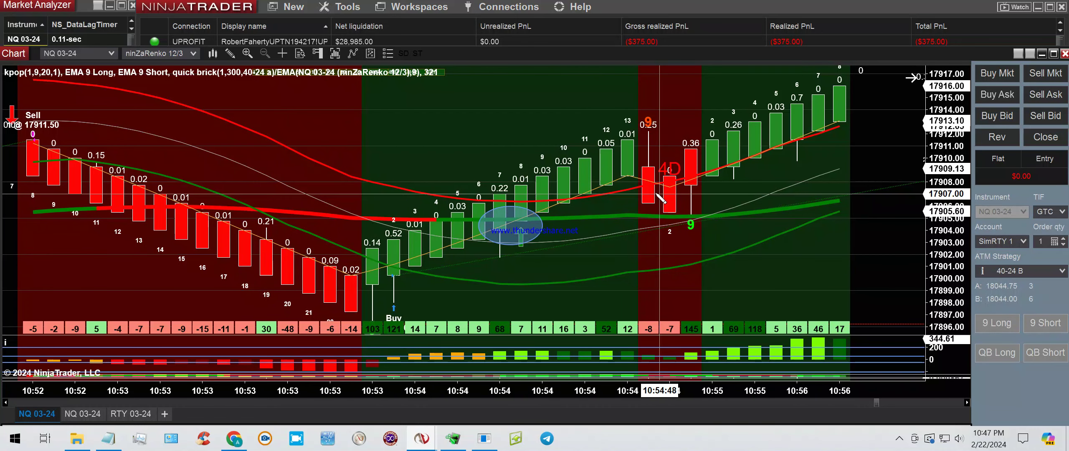
{"action": "left_click_drag", "start_coordinate": [648, 196], "coordinate": [712, 240]}
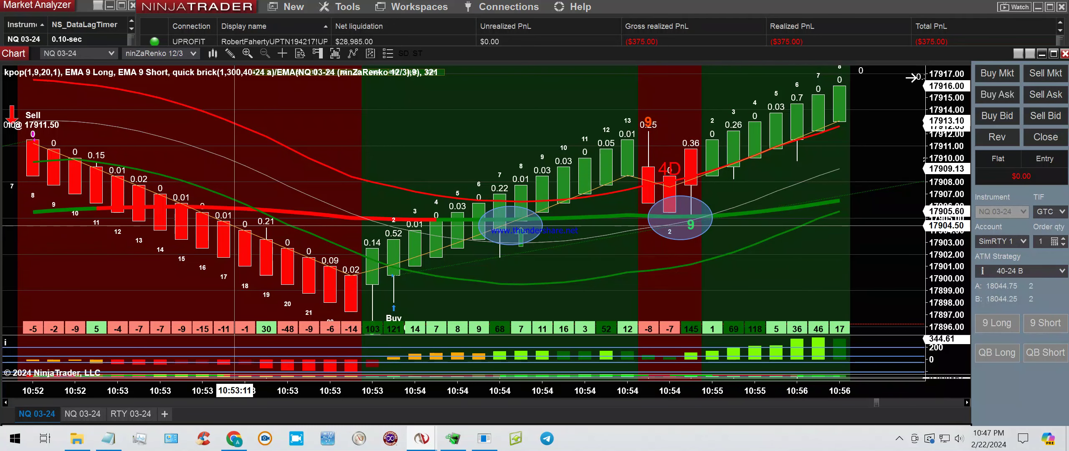
Step: Draw a rectangle around the Buy label near 10:54, just above the bar value row
{"action": "left_click", "coordinate": [229, 53]}
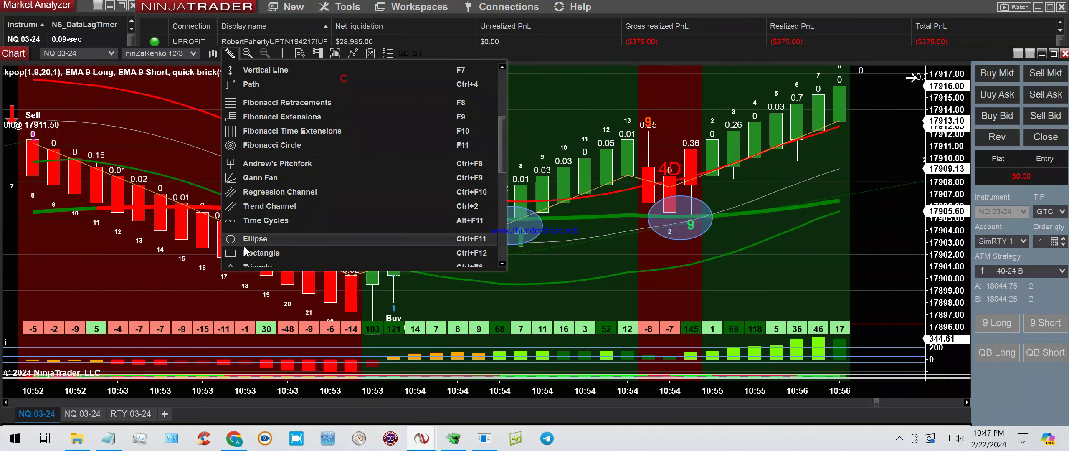
{"action": "left_click", "coordinate": [245, 249]}
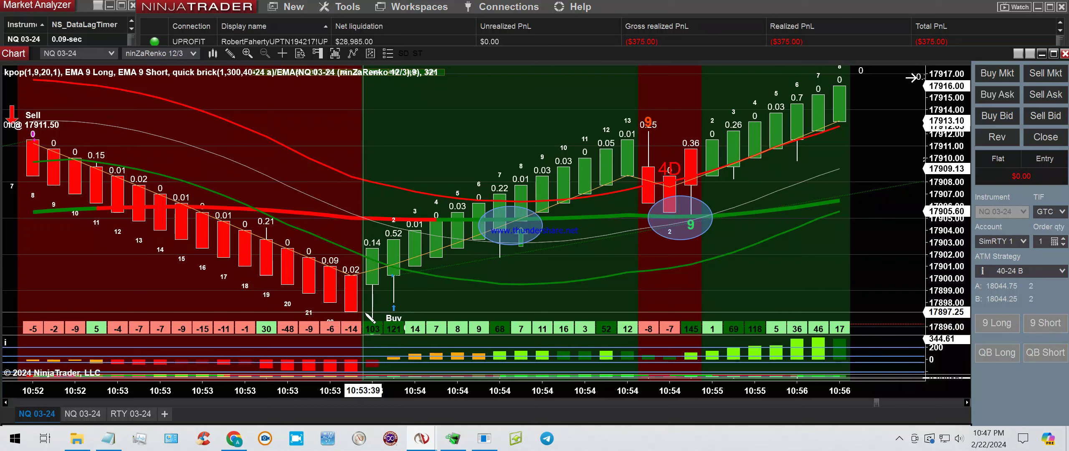
{"action": "mouse_move", "coordinate": [372, 311]}
{"action": "left_mouse_down"}
{"action": "mouse_move", "coordinate": [415, 311]}
{"action": "mouse_move", "coordinate": [418, 328]}
{"action": "left_mouse_up"}
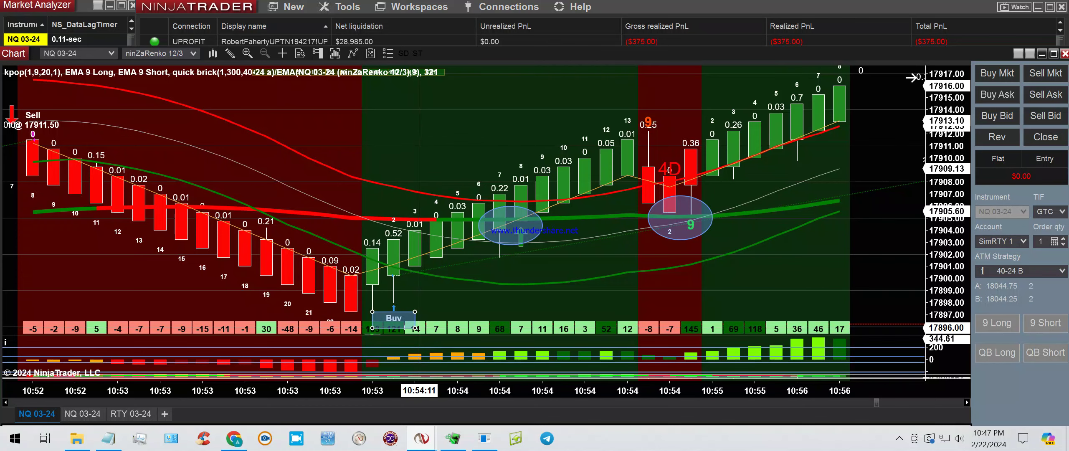
Step: Draw a rectangle along the bar value row from the -7 bar to the 5 bar around 10:55 and adjust its lower edge
{"action": "left_click", "coordinate": [229, 53]}
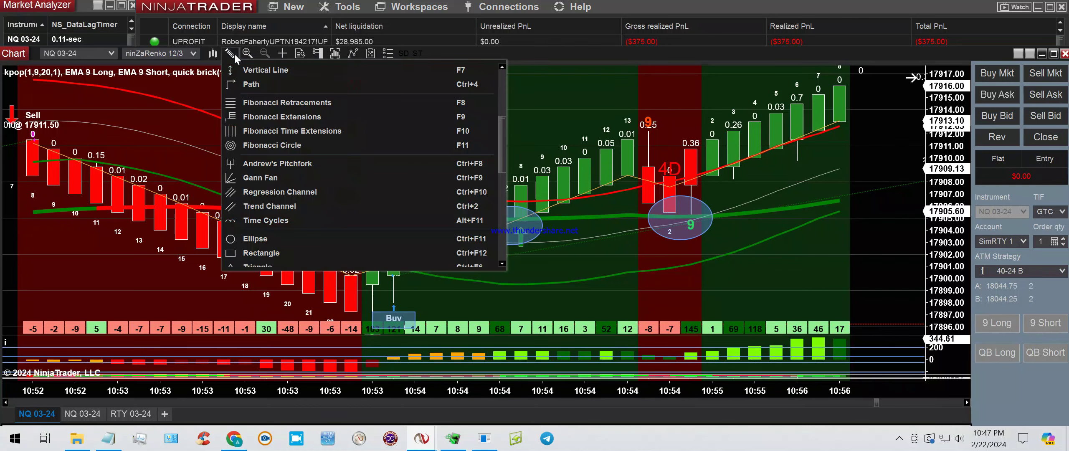
{"action": "left_click", "coordinate": [271, 252]}
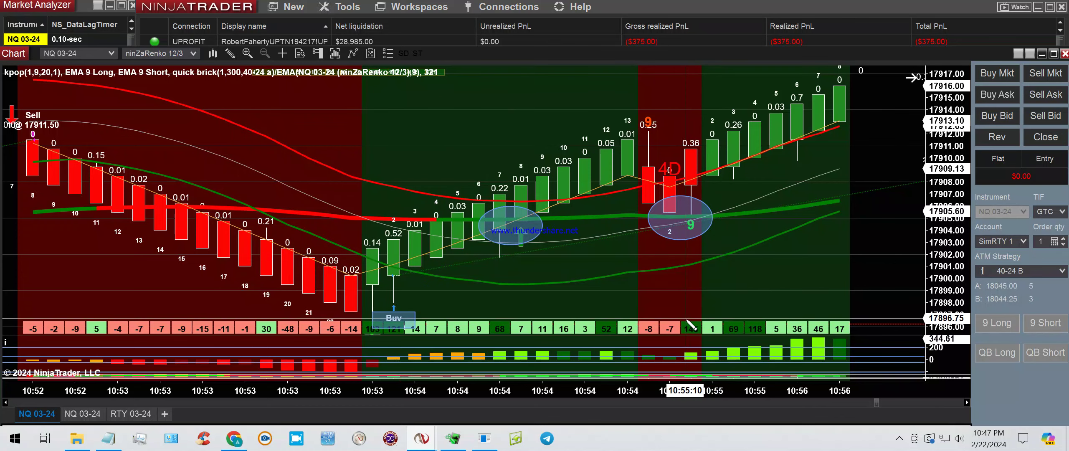
{"action": "left_click", "coordinate": [732, 312]}
{"action": "left_click", "coordinate": [679, 309]}
{"action": "left_click_drag", "start_coordinate": [784, 325], "coordinate": [776, 334]}
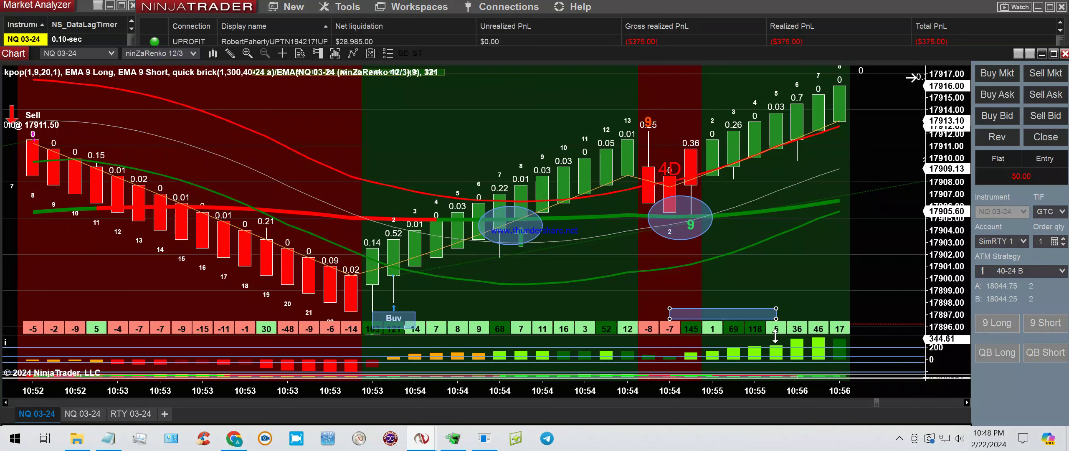
{"action": "left_click_drag", "start_coordinate": [775, 334], "coordinate": [773, 318]}
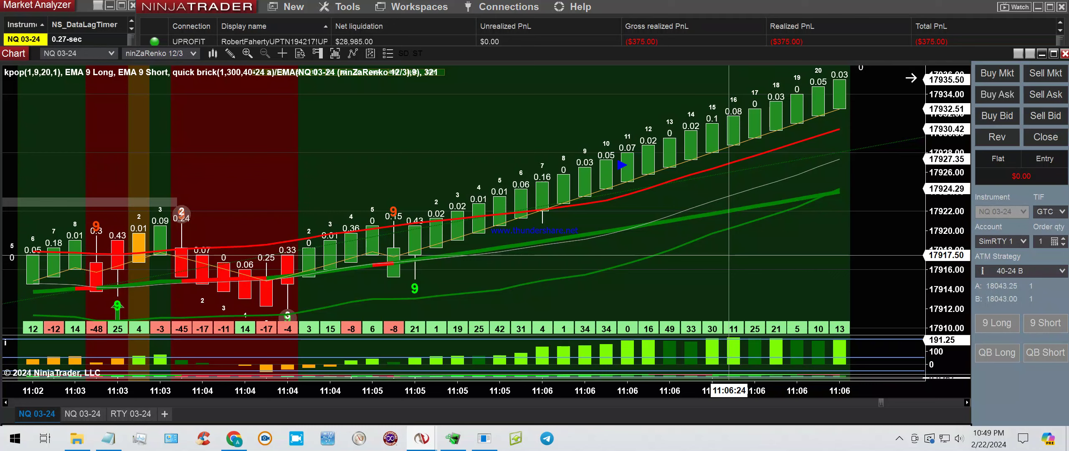
Step: Draw a rectangle around the orange 9 and green 9 bars near 11:05, spanning about 17922 down to 17914
{"action": "left_click", "coordinate": [230, 53]}
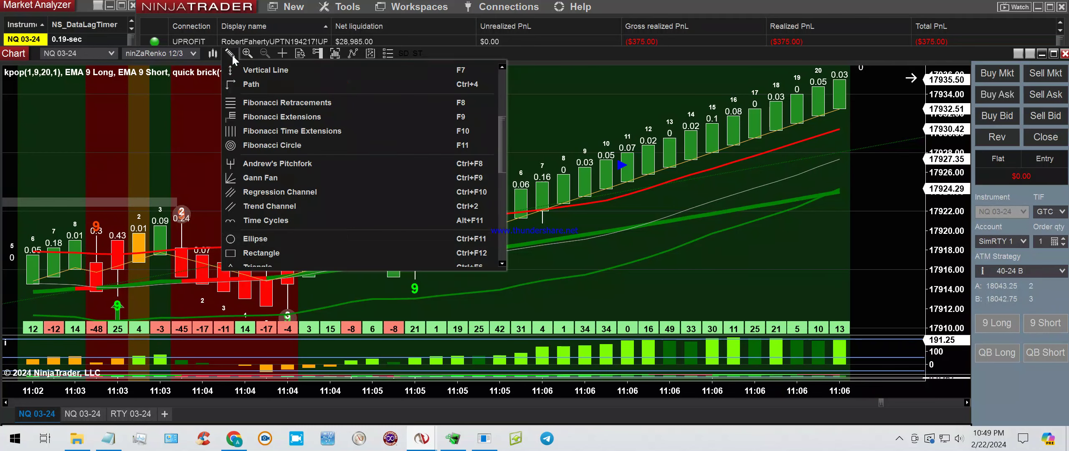
{"action": "left_click", "coordinate": [280, 251]}
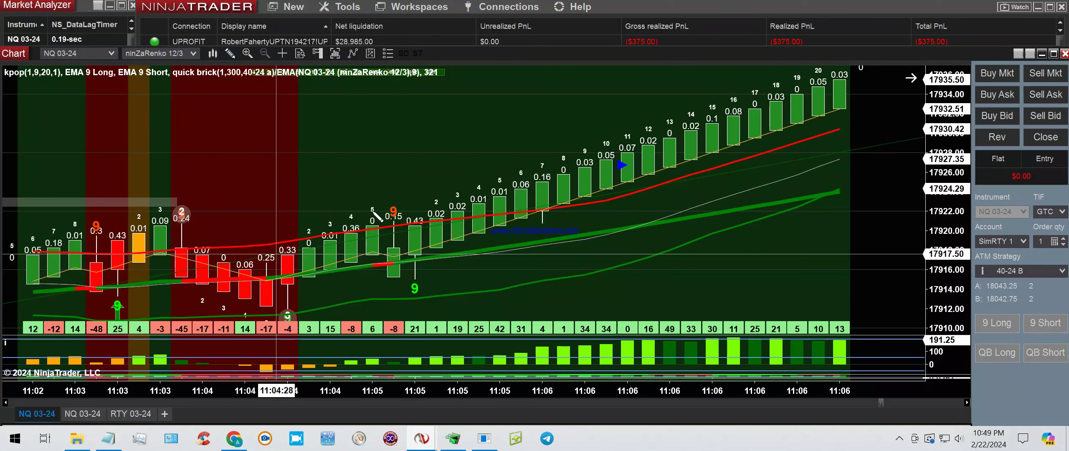
{"action": "left_click_drag", "start_coordinate": [372, 210], "coordinate": [430, 289]}
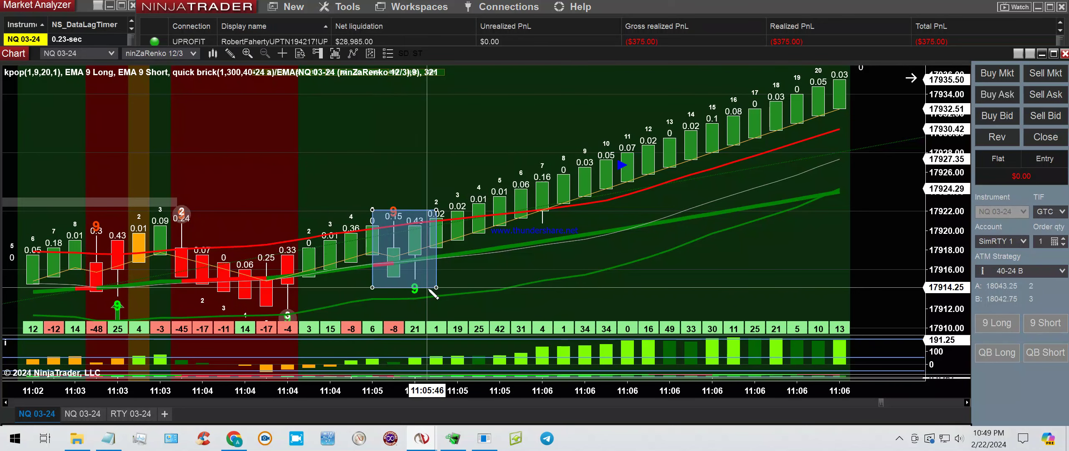
{"action": "left_click", "coordinate": [430, 298]}
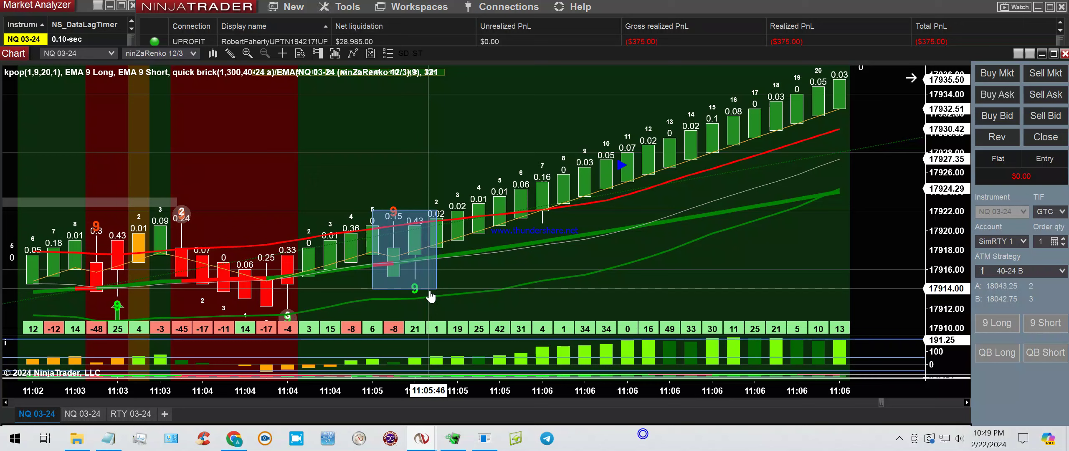
Step: Review the earlier bars leading up to the marked 9 signals, back to the Sell signal at 17913.75
{"action": "left_click", "coordinate": [5, 403]}
{"action": "left_click", "coordinate": [5, 403]}
{"action": "left_click", "coordinate": [6, 404]}
{"action": "left_click", "coordinate": [5, 404]}
{"action": "left_click", "coordinate": [6, 403]}
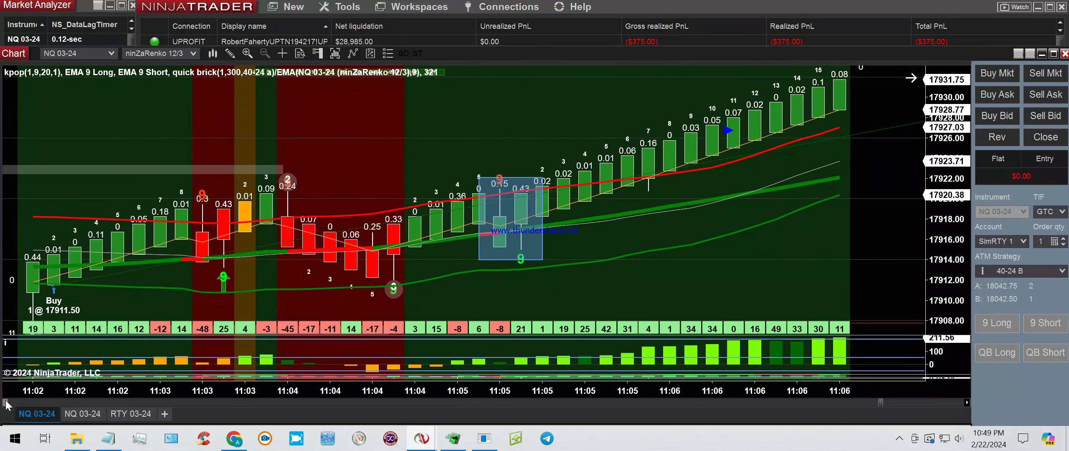
{"action": "left_click", "coordinate": [6, 403]}
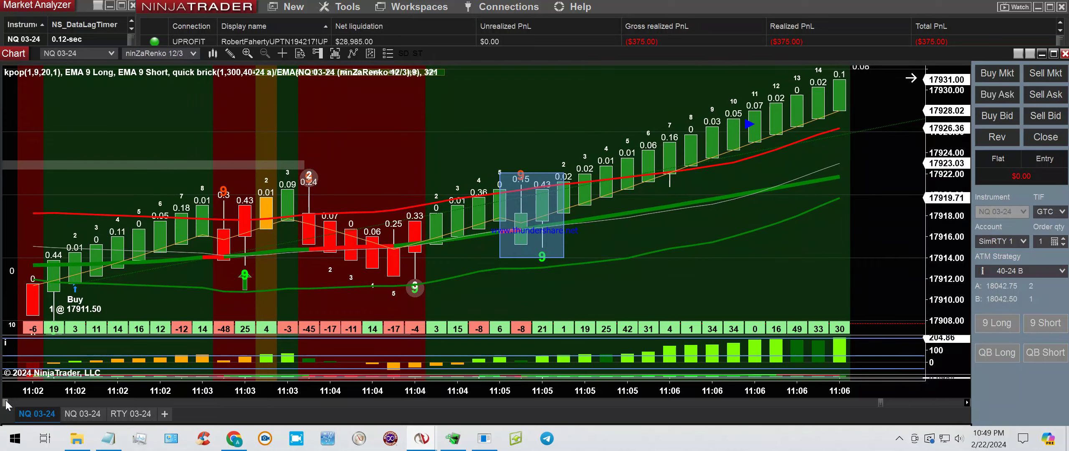
{"action": "left_click", "coordinate": [6, 403]}
{"action": "left_click", "coordinate": [6, 404]}
{"action": "left_click", "coordinate": [6, 403]}
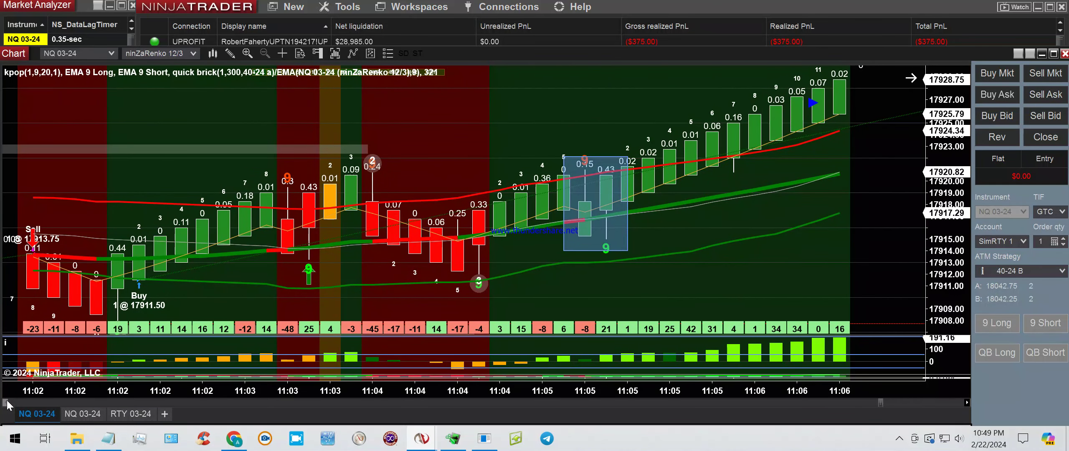
{"action": "left_click", "coordinate": [6, 403]}
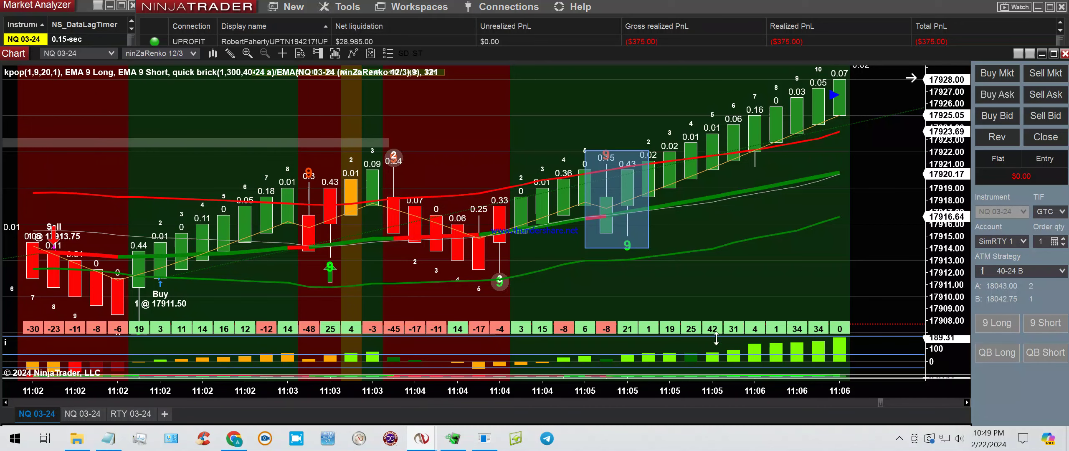
Step: Examine the uptrend following the marked 9 signals and the reversal past the Sell signal at 17934.75, up to the 11:08:17 bar
{"action": "left_click", "coordinate": [967, 402]}
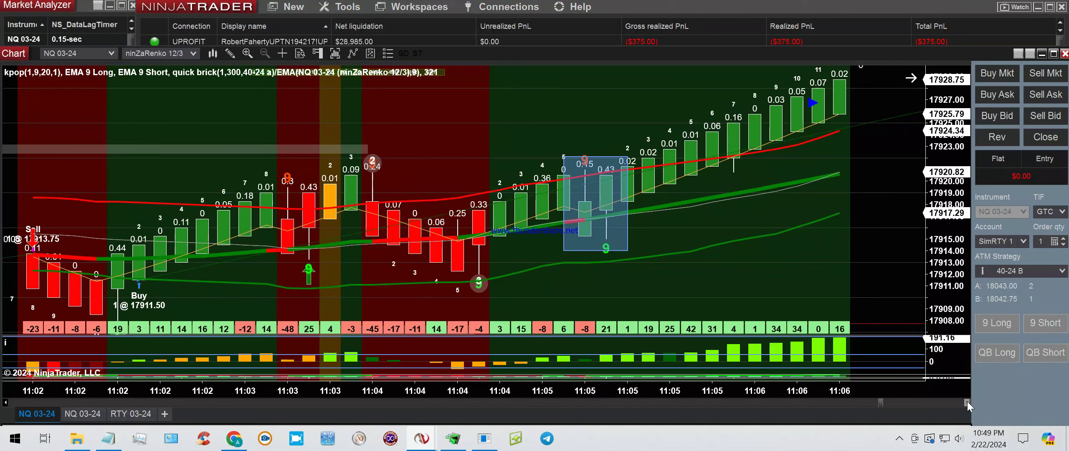
{"action": "left_click", "coordinate": [967, 401]}
{"action": "left_click", "coordinate": [967, 401]}
{"action": "left_click", "coordinate": [967, 402]}
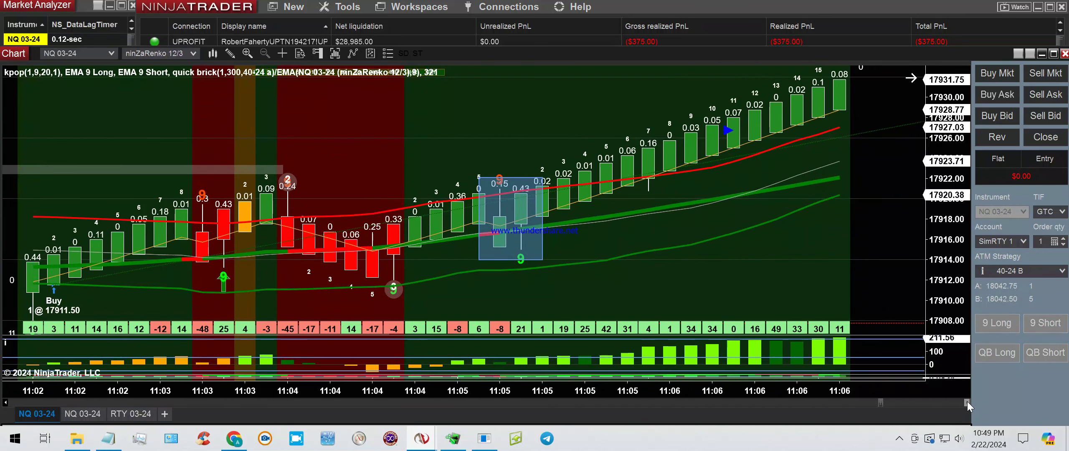
{"action": "left_click", "coordinate": [967, 401]}
{"action": "left_click", "coordinate": [967, 402]}
{"action": "left_click", "coordinate": [967, 401]}
{"action": "left_click", "coordinate": [967, 402]}
{"action": "left_click", "coordinate": [967, 402]}
{"action": "left_click", "coordinate": [967, 402]}
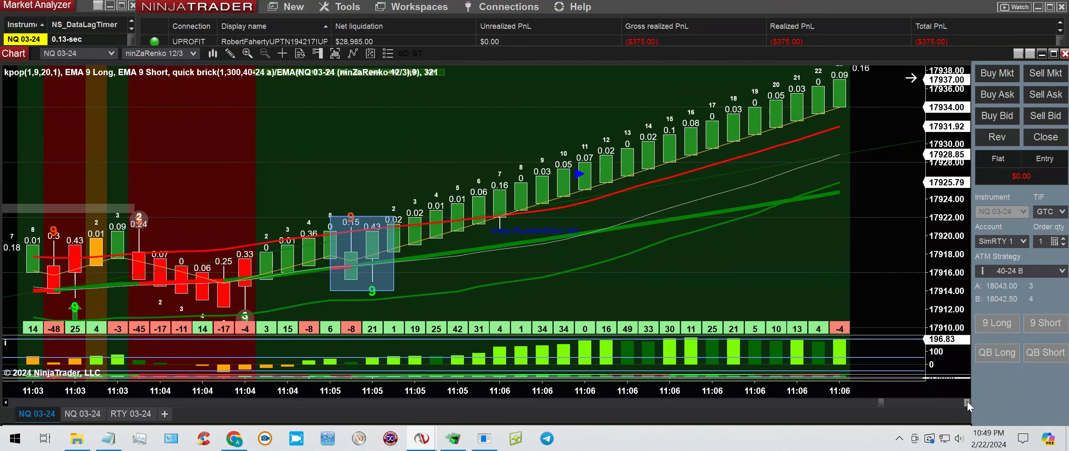
{"action": "left_click", "coordinate": [967, 402]}
{"action": "left_click", "coordinate": [967, 402]}
{"action": "left_click", "coordinate": [967, 402]}
{"action": "left_click", "coordinate": [967, 402]}
{"action": "left_click", "coordinate": [967, 402]}
{"action": "left_click", "coordinate": [967, 402]}
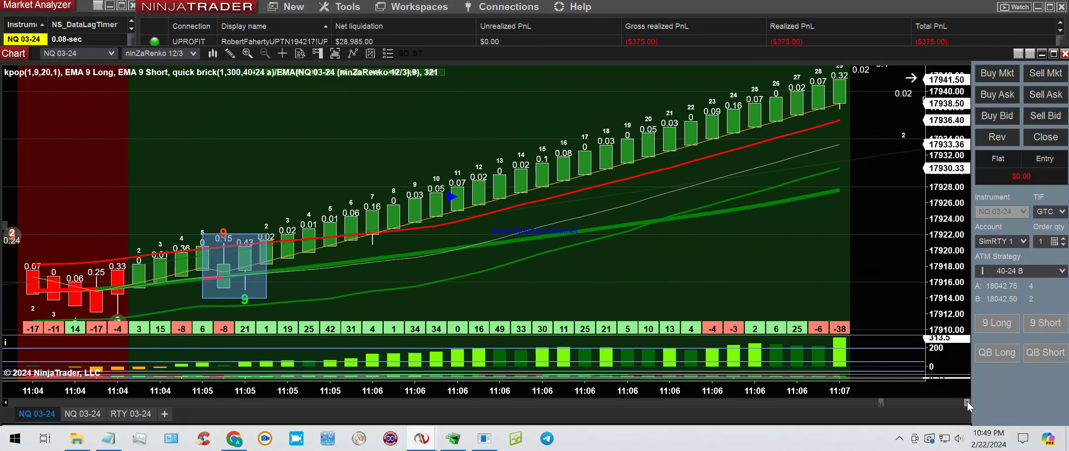
{"action": "left_click", "coordinate": [967, 402]}
{"action": "left_click", "coordinate": [967, 401]}
{"action": "left_click", "coordinate": [967, 401]}
{"action": "left_click", "coordinate": [967, 402]}
{"action": "left_click", "coordinate": [967, 401]}
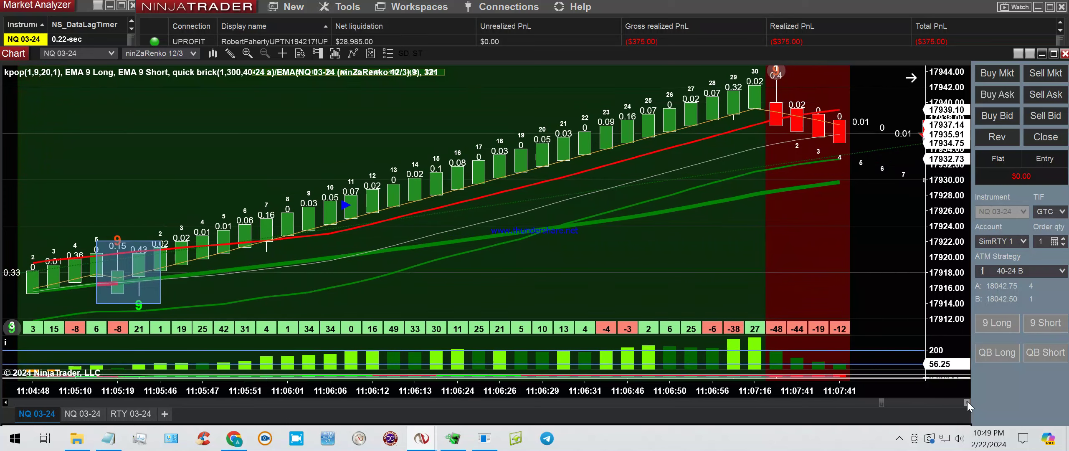
{"action": "left_click", "coordinate": [967, 402]}
{"action": "left_click", "coordinate": [967, 402]}
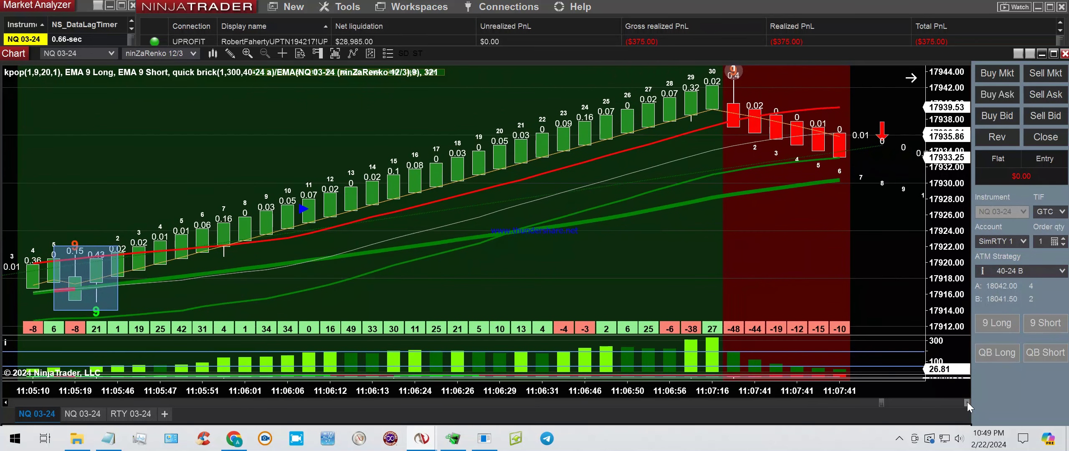
{"action": "left_click", "coordinate": [967, 402]}
{"action": "left_click", "coordinate": [967, 401]}
{"action": "left_click", "coordinate": [966, 401]}
{"action": "left_click", "coordinate": [967, 401]}
{"action": "left_click", "coordinate": [967, 401]}
{"action": "left_click", "coordinate": [967, 401]}
{"action": "left_click", "coordinate": [967, 401]}
{"action": "left_click", "coordinate": [967, 401]}
{"action": "left_click", "coordinate": [967, 402]}
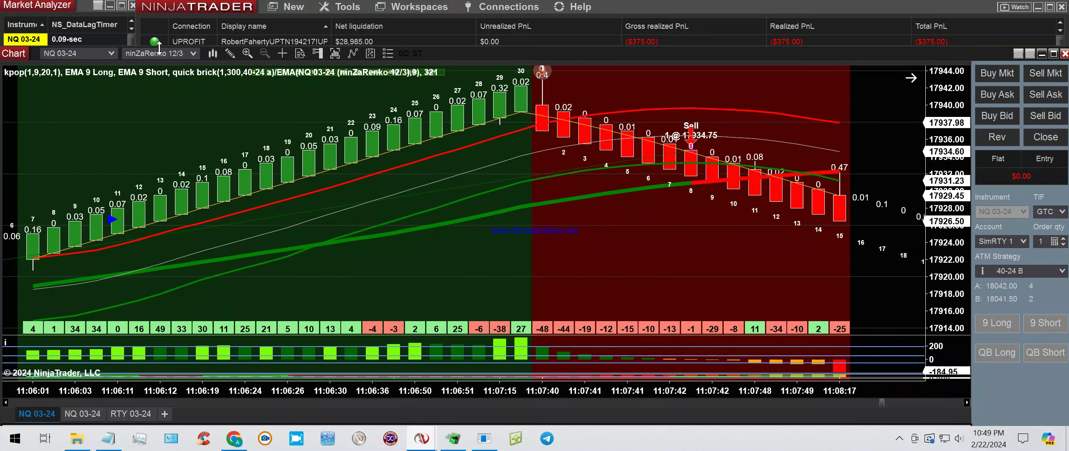
Step: Place a vertical line through the red bar at 11:08:17
{"action": "left_click", "coordinate": [234, 54]}
{"action": "left_click", "coordinate": [251, 71]}
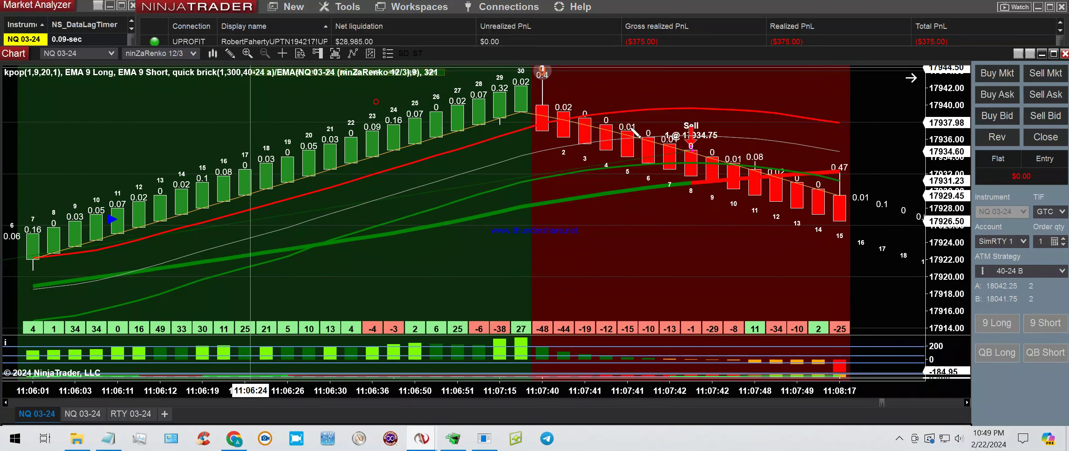
{"action": "left_click", "coordinate": [842, 137]}
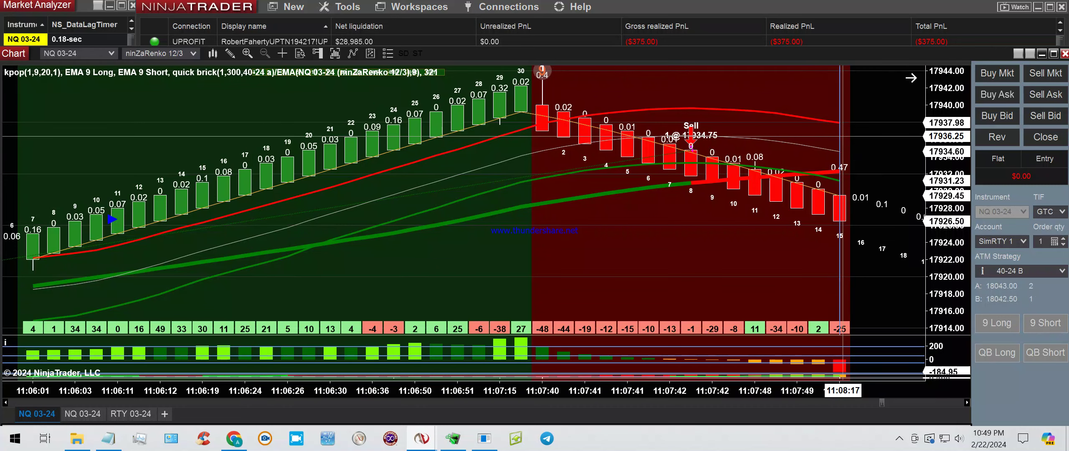
Step: Draw an ellipse around the Sell signal at 17934.75 and place another where the thick average turns green near 11:10
{"action": "left_click", "coordinate": [229, 55]}
{"action": "left_click", "coordinate": [258, 240]}
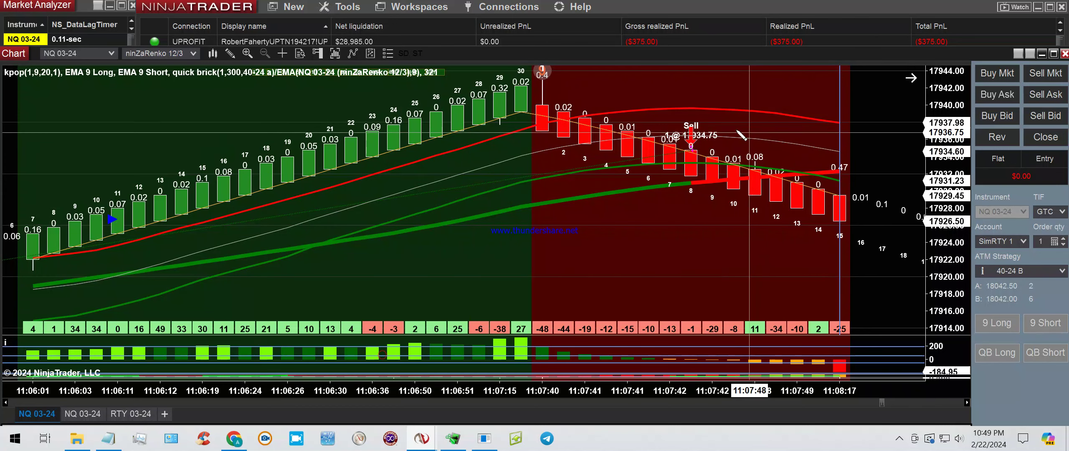
{"action": "left_click_drag", "start_coordinate": [647, 122], "coordinate": [712, 159]}
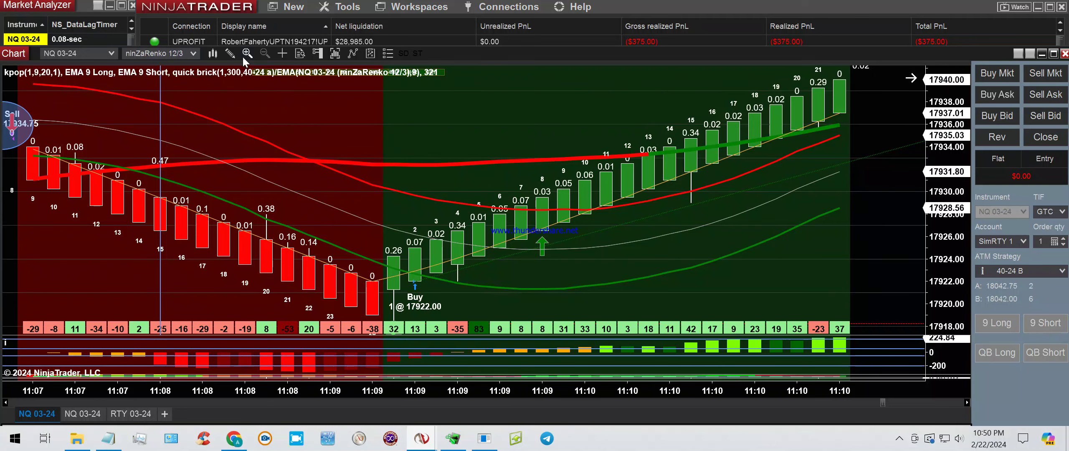
{"action": "left_click", "coordinate": [230, 53]}
{"action": "left_click", "coordinate": [252, 239]}
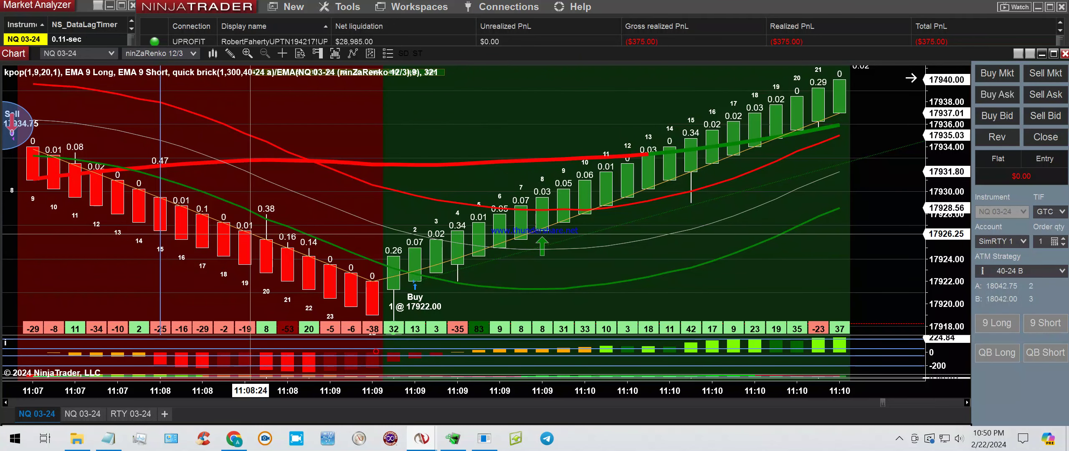
{"action": "left_click", "coordinate": [670, 132]}
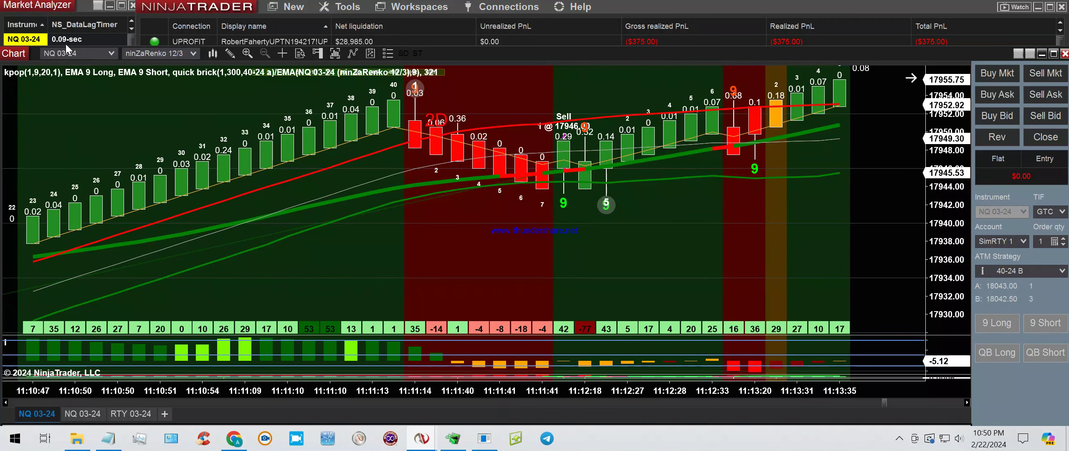
Step: Draw a rectangle over the bar value row from the 42 bar to the 43 bar, around 11:12:18
{"action": "left_click", "coordinate": [229, 53]}
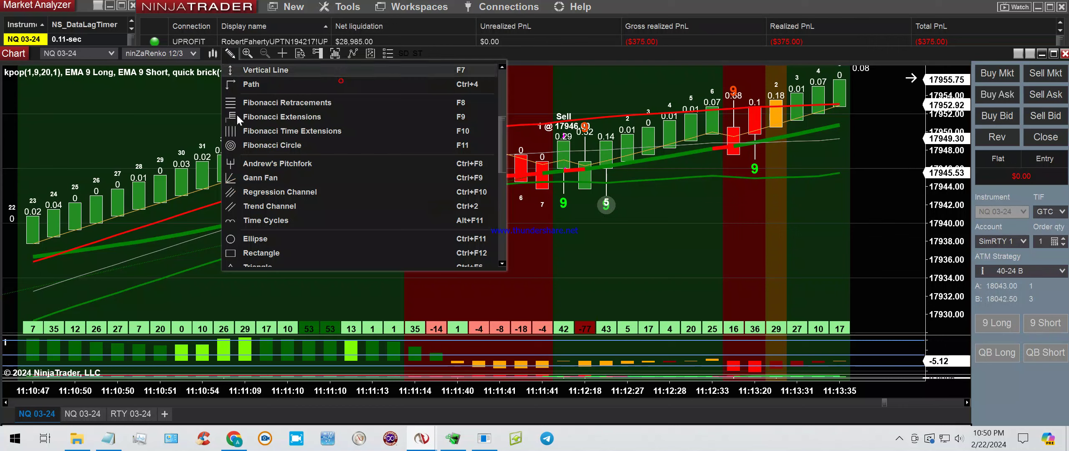
{"action": "left_click", "coordinate": [261, 246]}
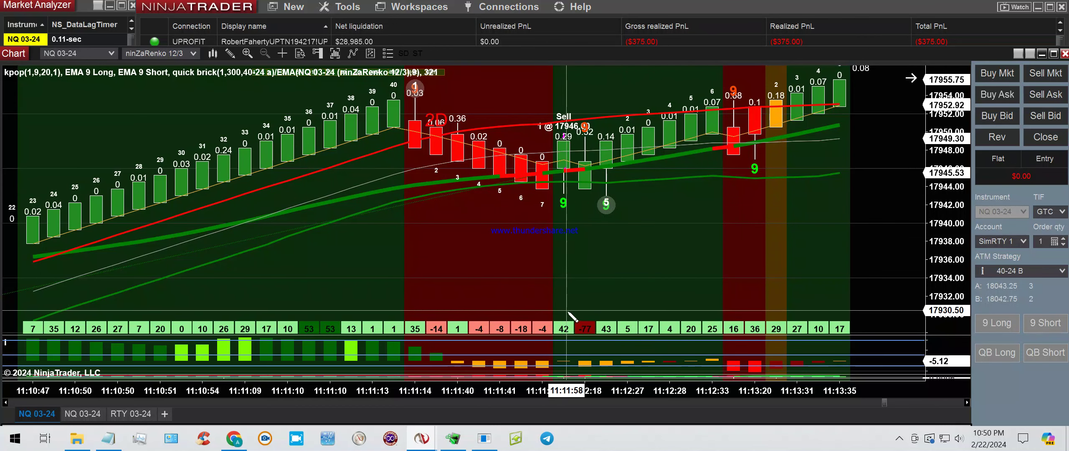
{"action": "left_click_drag", "start_coordinate": [563, 310], "coordinate": [606, 329]}
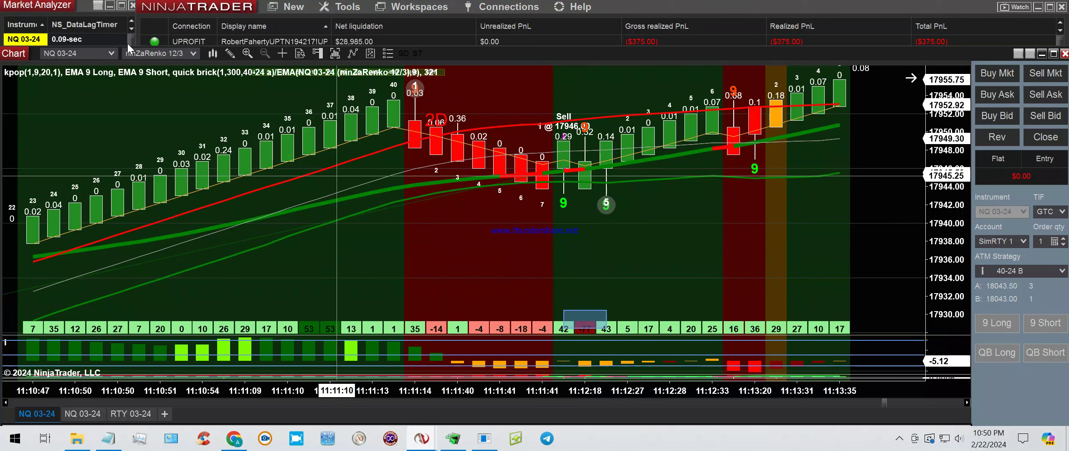
Step: Draw ellipses around the two green 9s near 11:12:18 and the green 9 near 11:13:20
{"action": "left_click", "coordinate": [234, 54]}
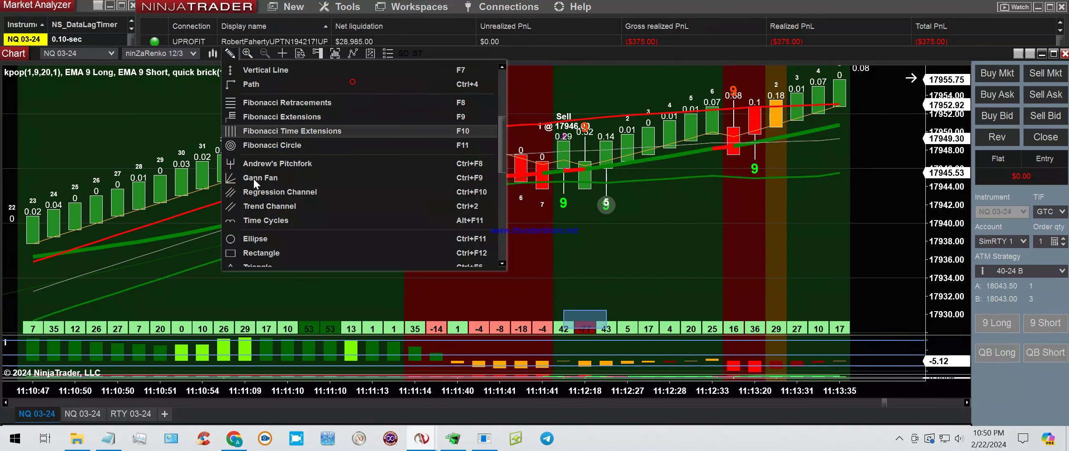
{"action": "left_click", "coordinate": [257, 241]}
{"action": "left_click_drag", "start_coordinate": [555, 190], "coordinate": [656, 218]}
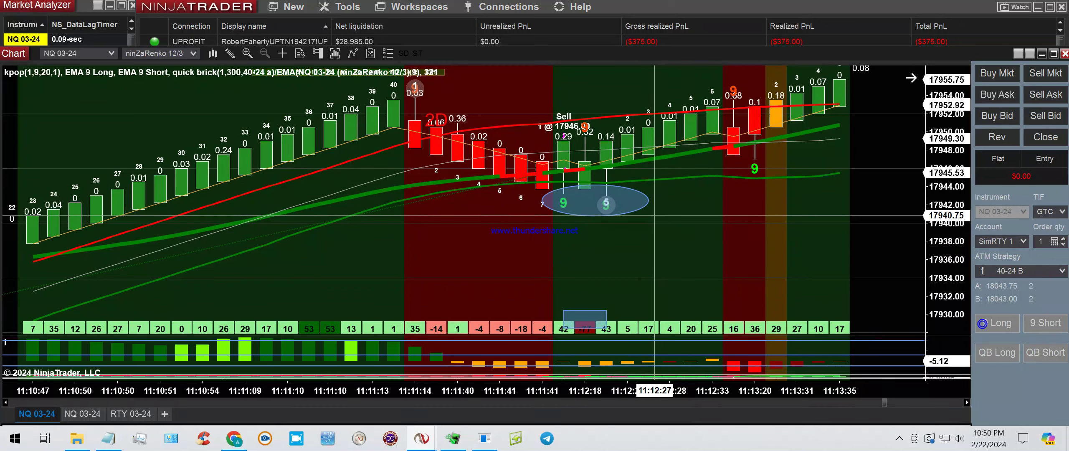
{"action": "left_click", "coordinate": [232, 51]}
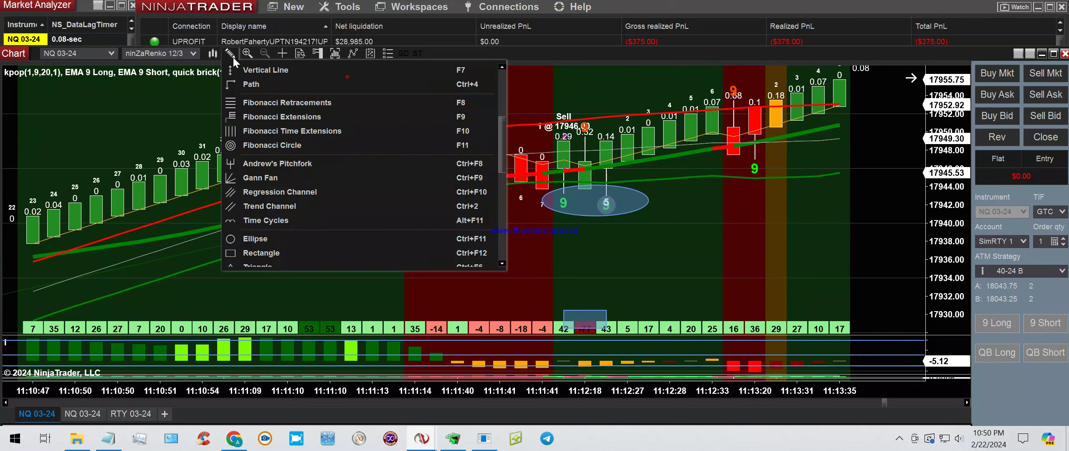
{"action": "left_click", "coordinate": [266, 236]}
{"action": "left_click_drag", "start_coordinate": [712, 153], "coordinate": [776, 184]}
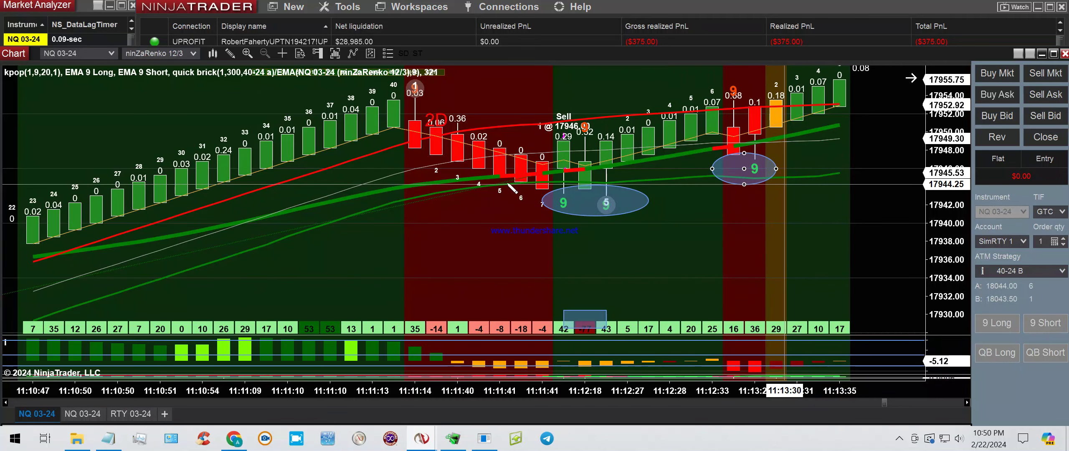
Step: Draw an ellipse over the first green bars after 11:15, where price meets the thick average
{"action": "left_click", "coordinate": [491, 181]}
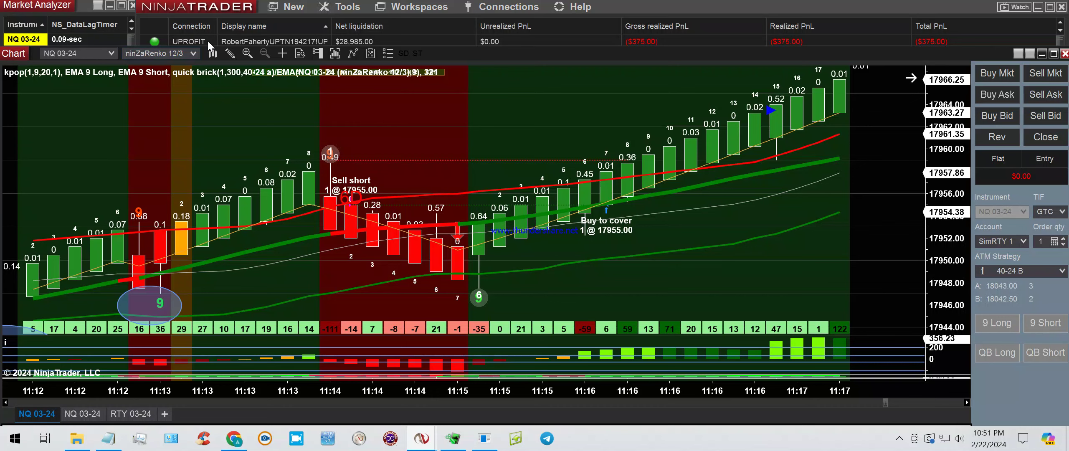
{"action": "left_click", "coordinate": [229, 53]}
{"action": "left_click", "coordinate": [265, 240]}
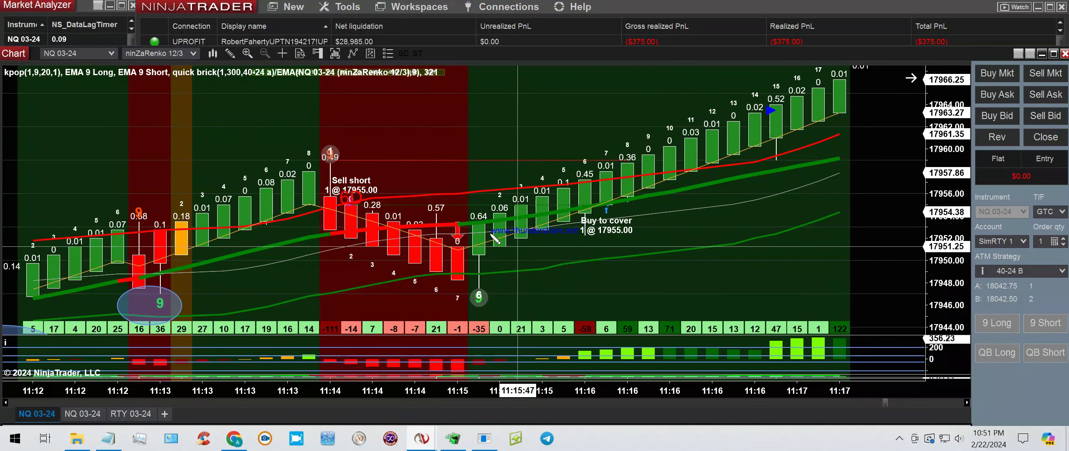
{"action": "left_click_drag", "start_coordinate": [457, 213], "coordinate": [517, 247]}
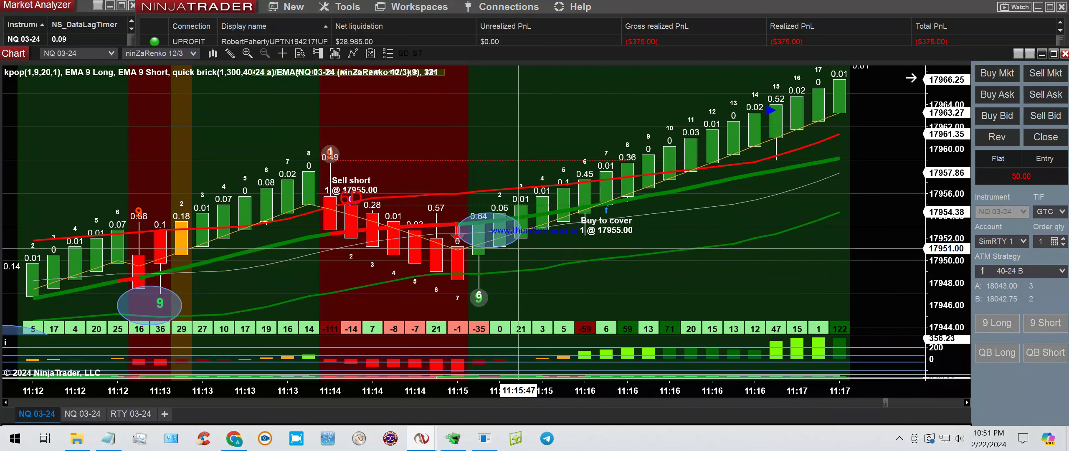
Step: Review the properties of the kpop strategy configured on the chart, then close them without changes
{"action": "right_click", "coordinate": [521, 117]}
{"action": "left_click", "coordinate": [558, 109]}
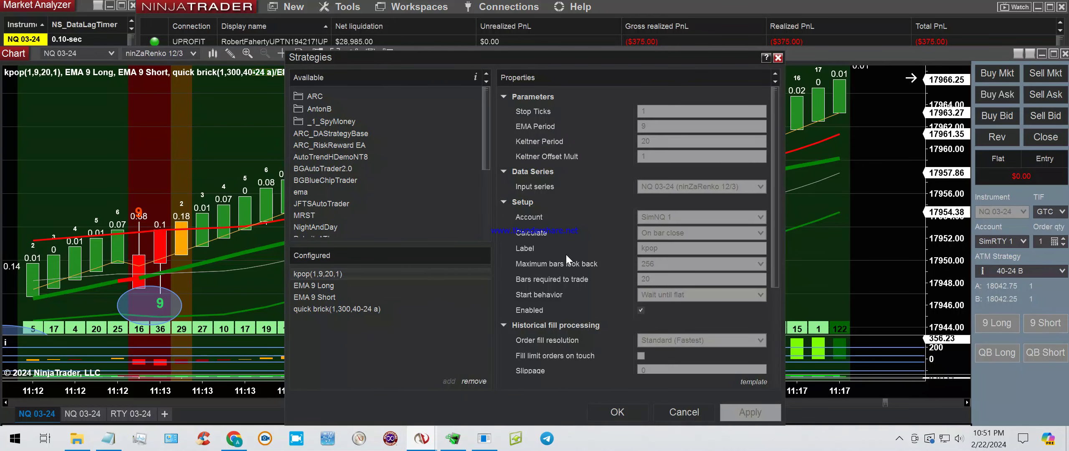
{"action": "left_click", "coordinate": [676, 412]}
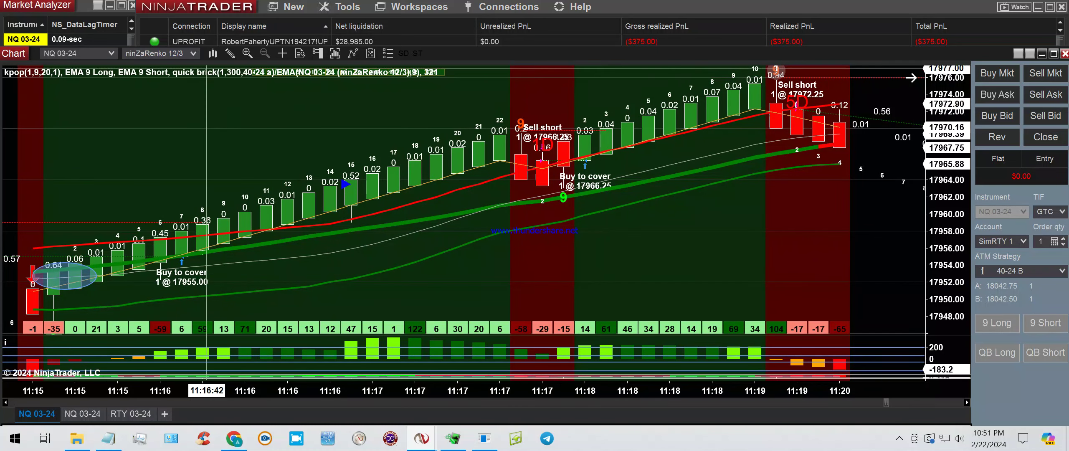
Step: Draw an ellipse around the Buy to cover signal at 17966.25 near 11:18, including the green 9
{"action": "left_click", "coordinate": [232, 56]}
{"action": "left_click", "coordinate": [251, 239]}
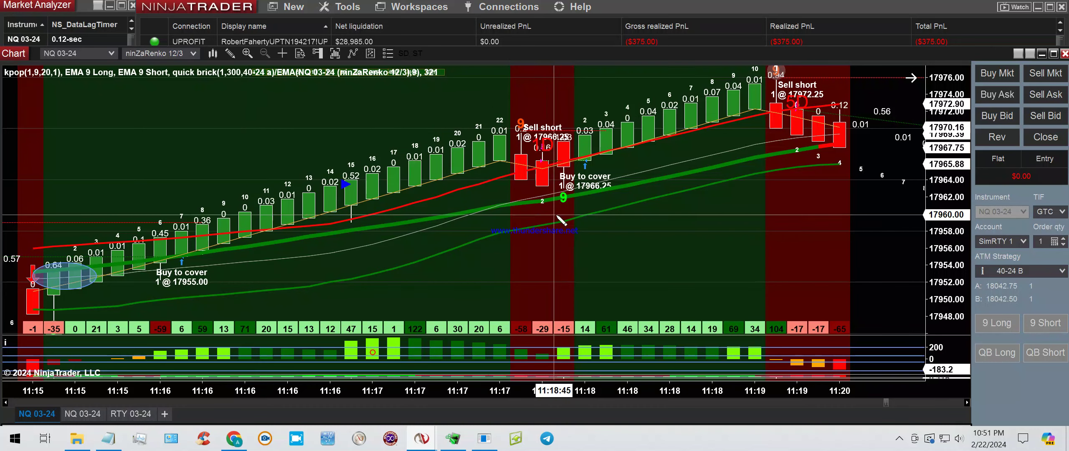
{"action": "left_click_drag", "start_coordinate": [539, 139], "coordinate": [624, 208]}
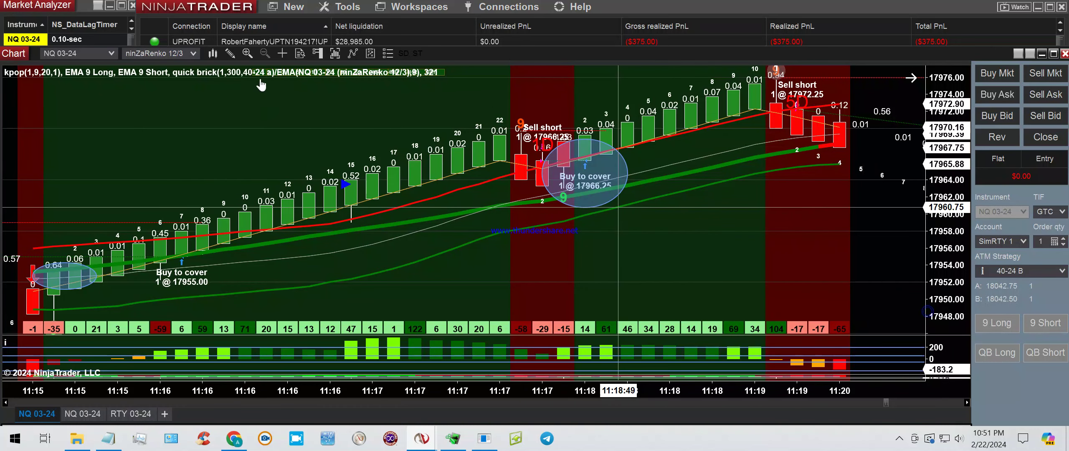
Step: Place a vertical line through the red bar at 11:20 and draw an ellipse around the Sell short signal at 17972.25
{"action": "left_click", "coordinate": [230, 53]}
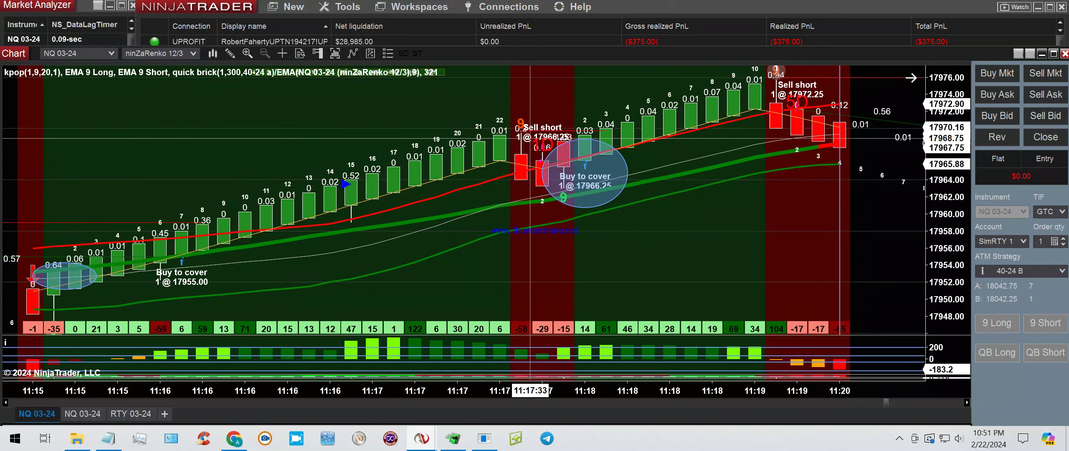
{"action": "left_click", "coordinate": [230, 53]}
{"action": "left_click", "coordinate": [246, 240]}
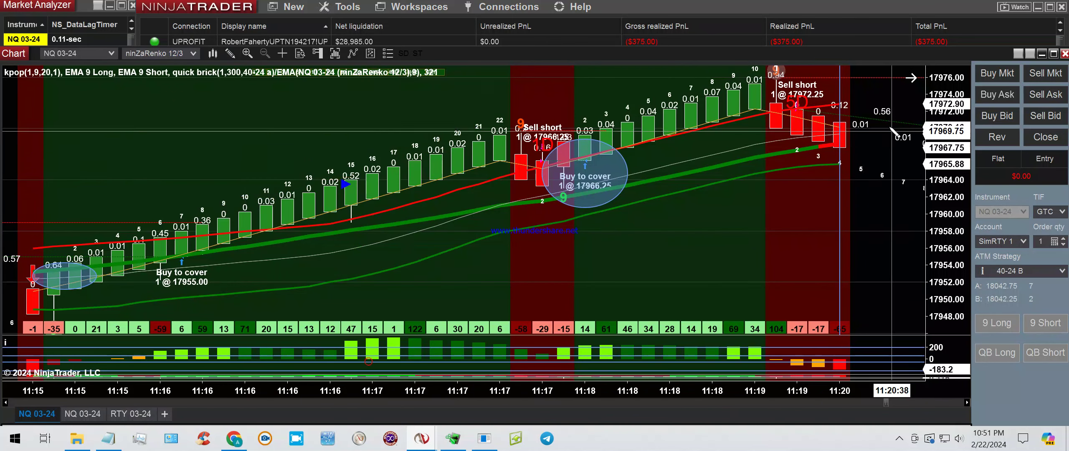
{"action": "left_click_drag", "start_coordinate": [754, 87], "coordinate": [859, 127]}
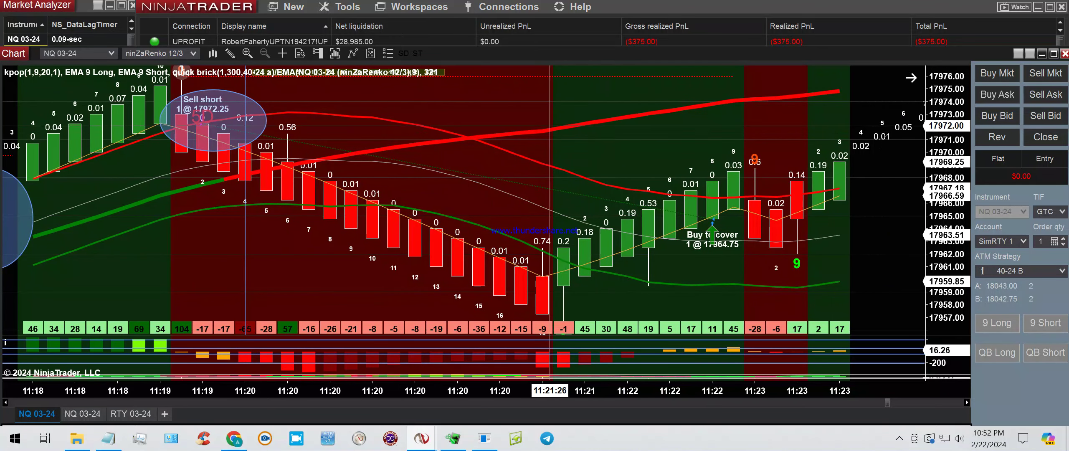
Step: Draw a small ellipse beside the green 9 under the red bar near 11:23:21
{"action": "left_click", "coordinate": [236, 57]}
{"action": "left_click", "coordinate": [235, 241]}
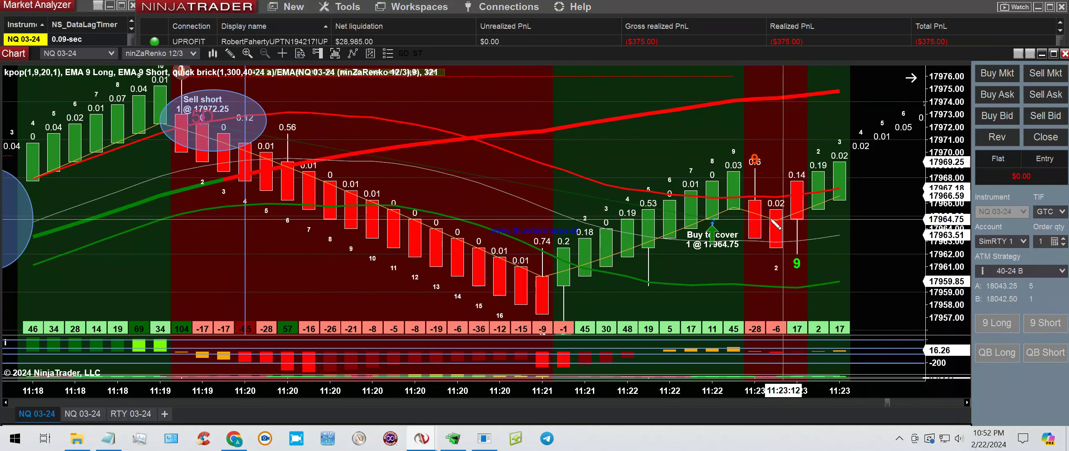
{"action": "left_click_drag", "start_coordinate": [797, 245], "coordinate": [816, 264]}
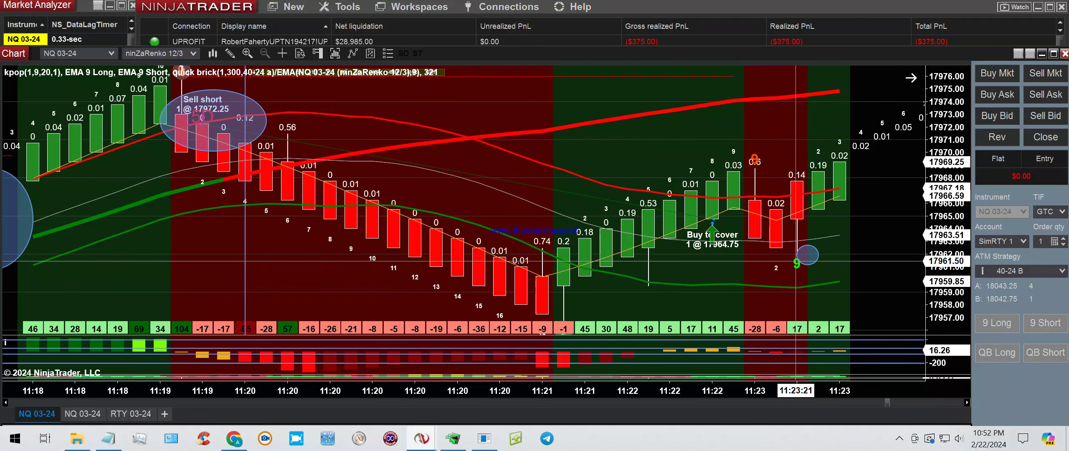
{"action": "left_click", "coordinate": [796, 261]}
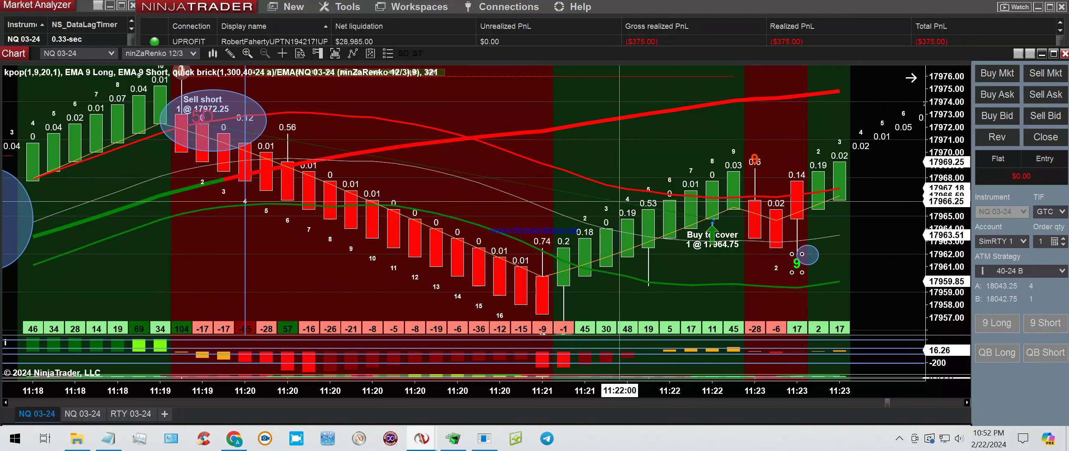
Step: Draw an ellipse around the Buy to cover signal at 17964.75 near 11:22
{"action": "scroll", "coordinate": [619, 201], "scroll_direction": "down", "scroll_amount": 6}
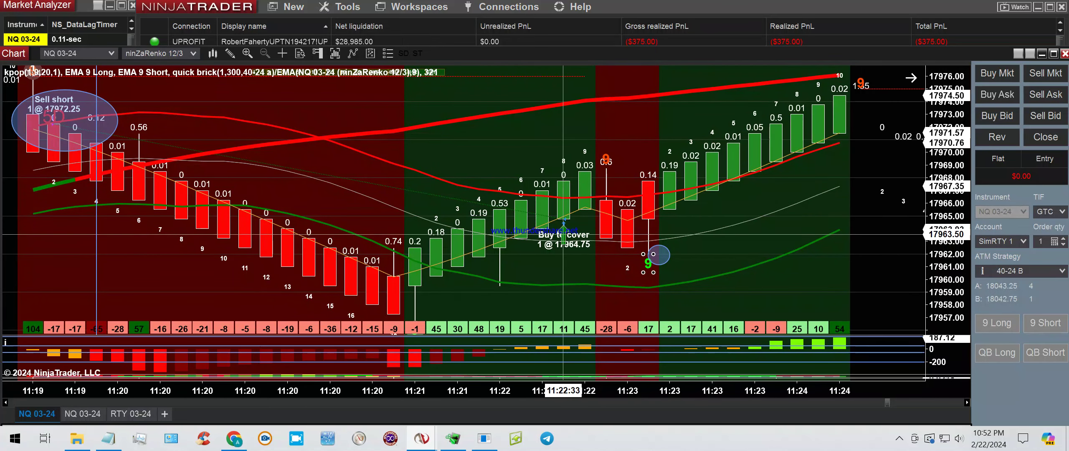
{"action": "left_click", "coordinate": [229, 53]}
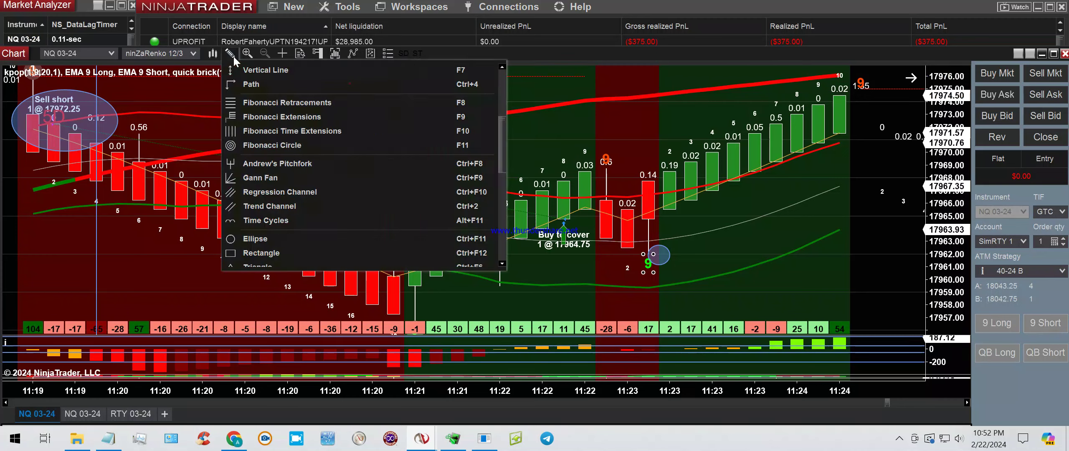
{"action": "left_click", "coordinate": [255, 234]}
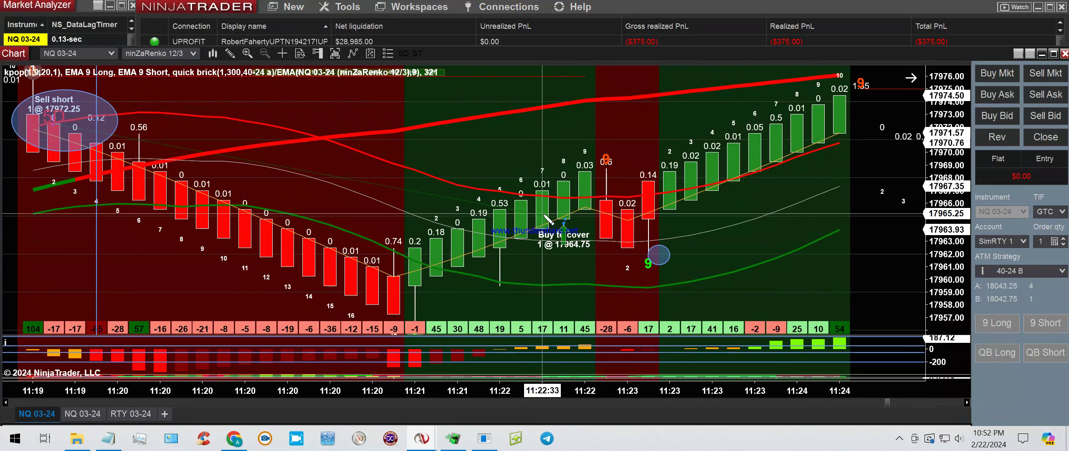
{"action": "left_click_drag", "start_coordinate": [542, 213], "coordinate": [587, 260]}
{"action": "left_click", "coordinate": [592, 264]}
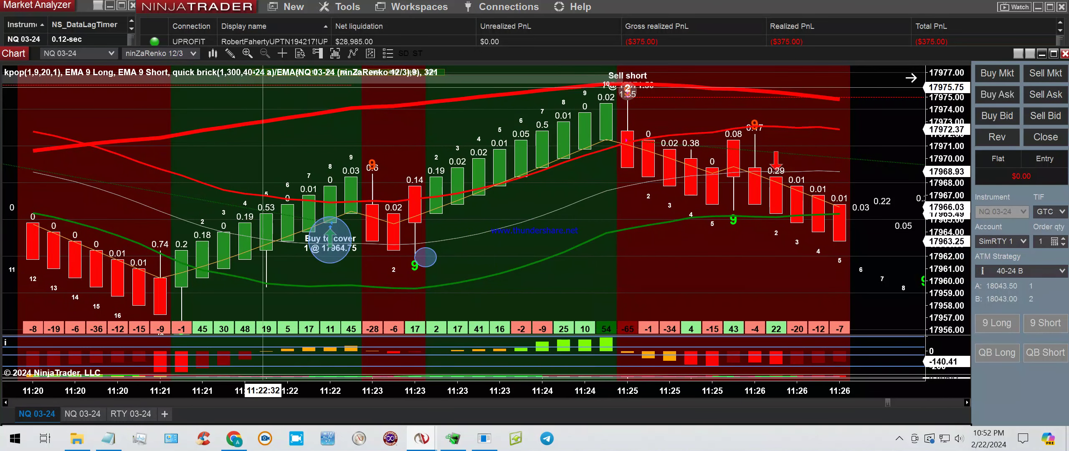
Step: Draw an ellipse around the Sell short signal at the swing high near 11:25
{"action": "left_click", "coordinate": [229, 53]}
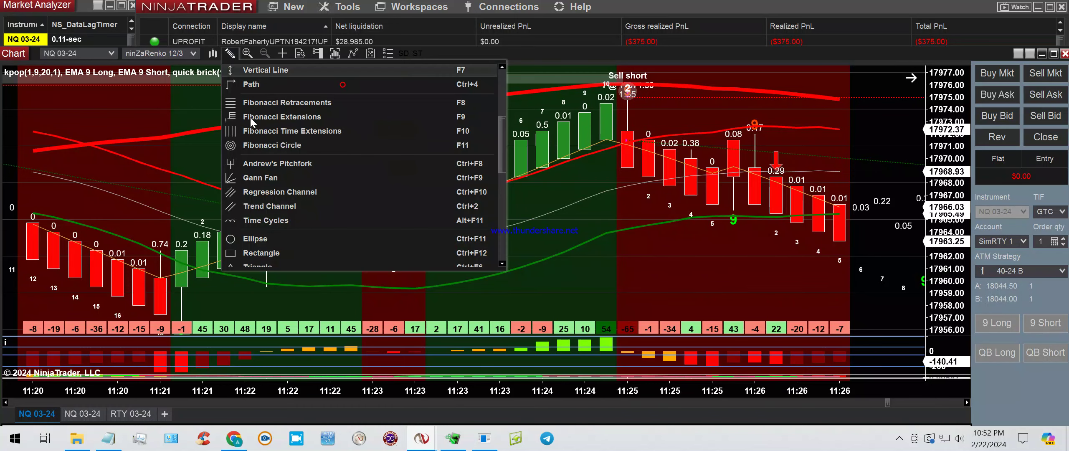
{"action": "left_click", "coordinate": [267, 239]}
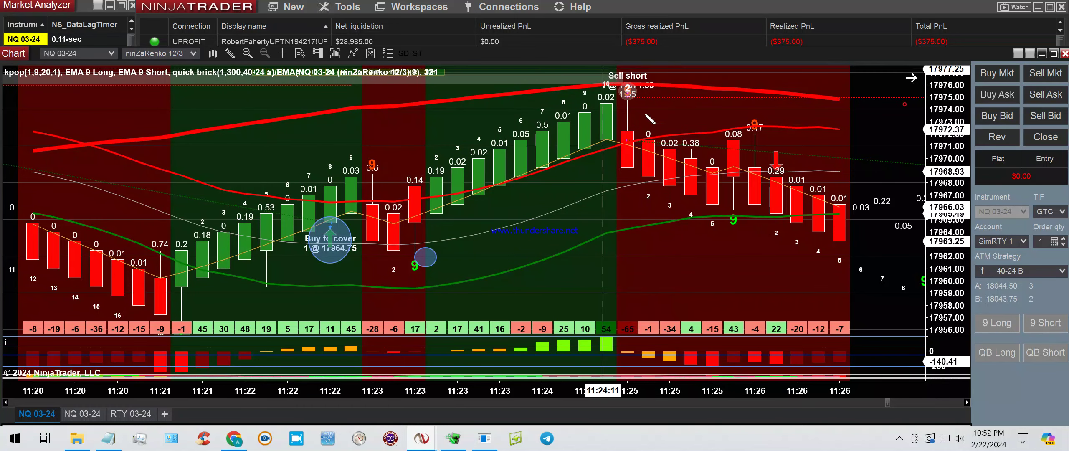
{"action": "left_click_drag", "start_coordinate": [606, 69], "coordinate": [669, 129]}
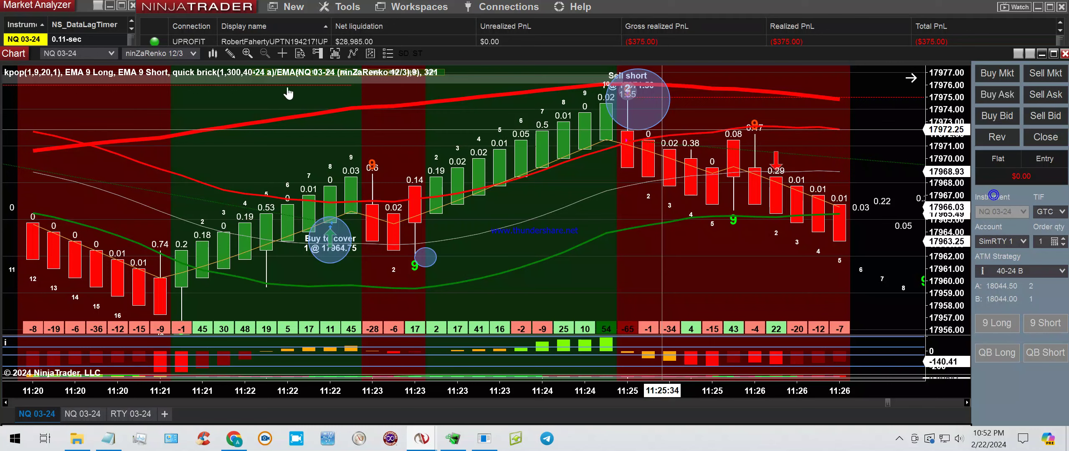
Step: Draw a tall rectangle over the three bars valued 43, -4 and 22 near 11:26, covering the orange and green 9s
{"action": "left_click", "coordinate": [231, 53]}
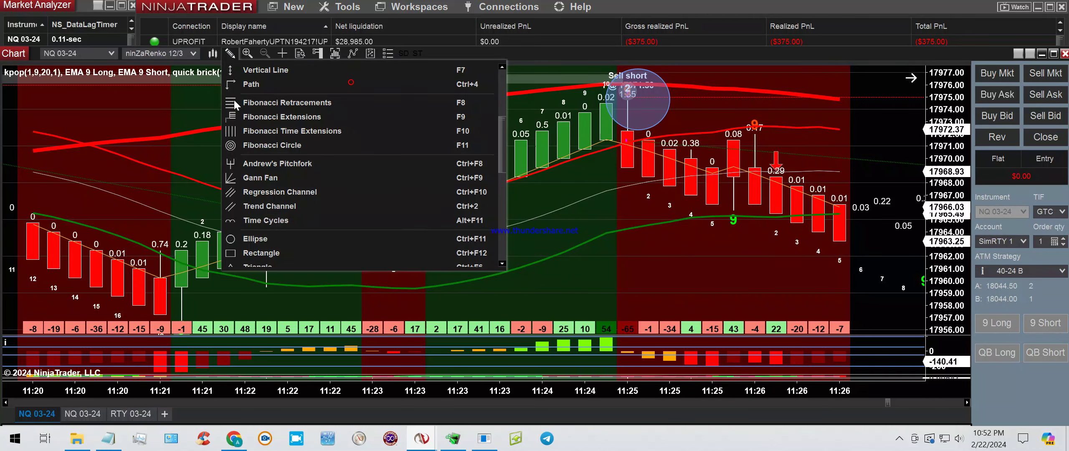
{"action": "left_click", "coordinate": [267, 253]}
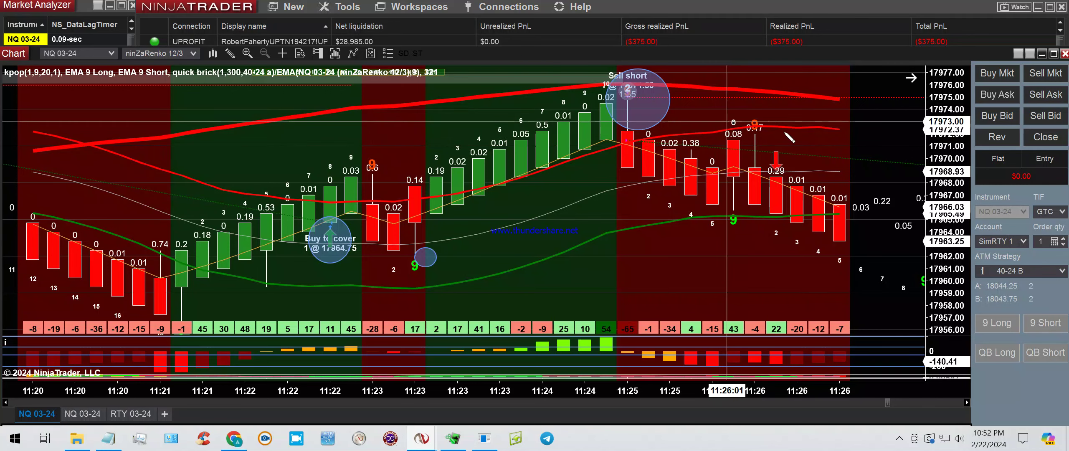
{"action": "left_click_drag", "start_coordinate": [733, 121], "coordinate": [780, 254]}
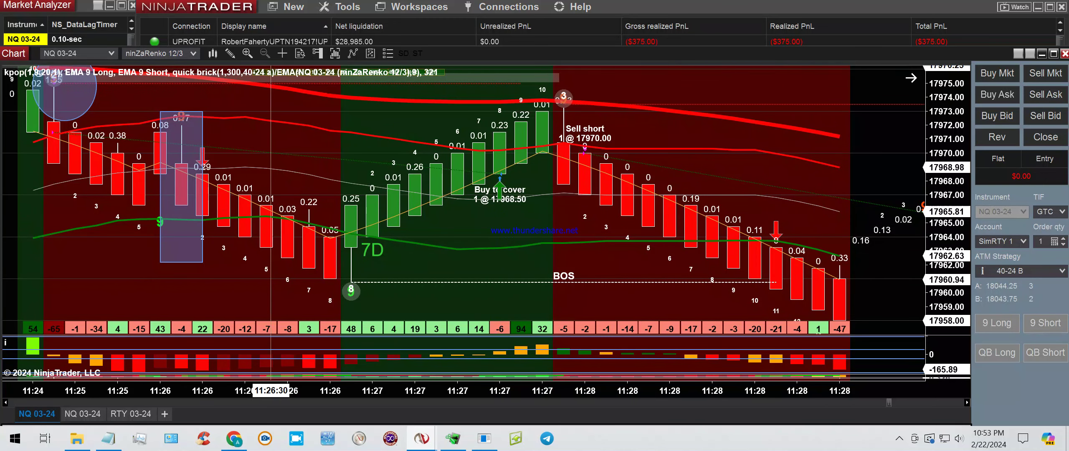
Step: Draw an ellipse around the Sell short signal at 17970.00
{"action": "left_click", "coordinate": [230, 55]}
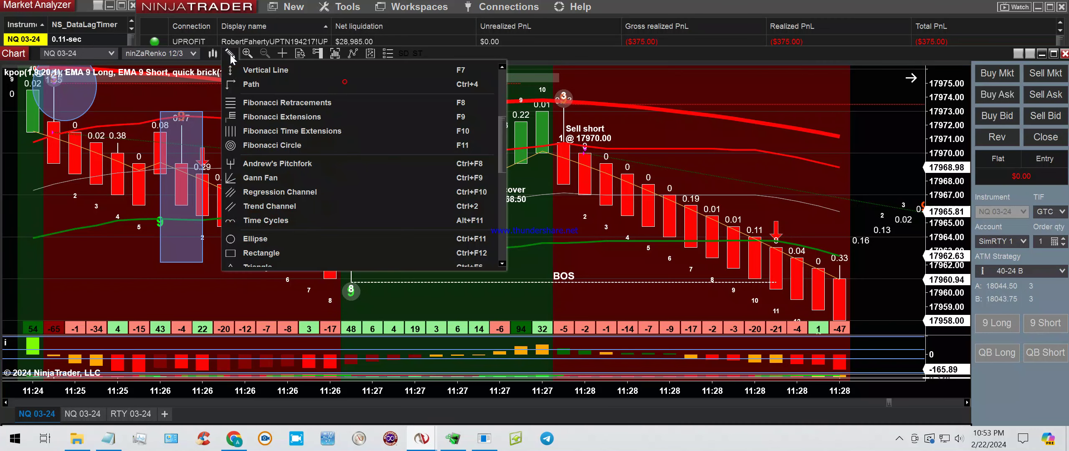
{"action": "left_click", "coordinate": [259, 240]}
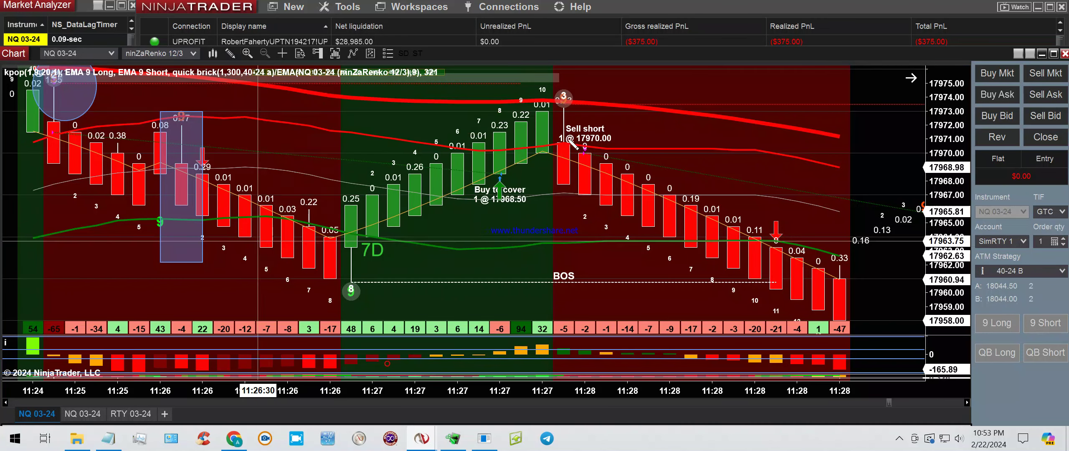
{"action": "left_click_drag", "start_coordinate": [521, 113], "coordinate": [627, 164]}
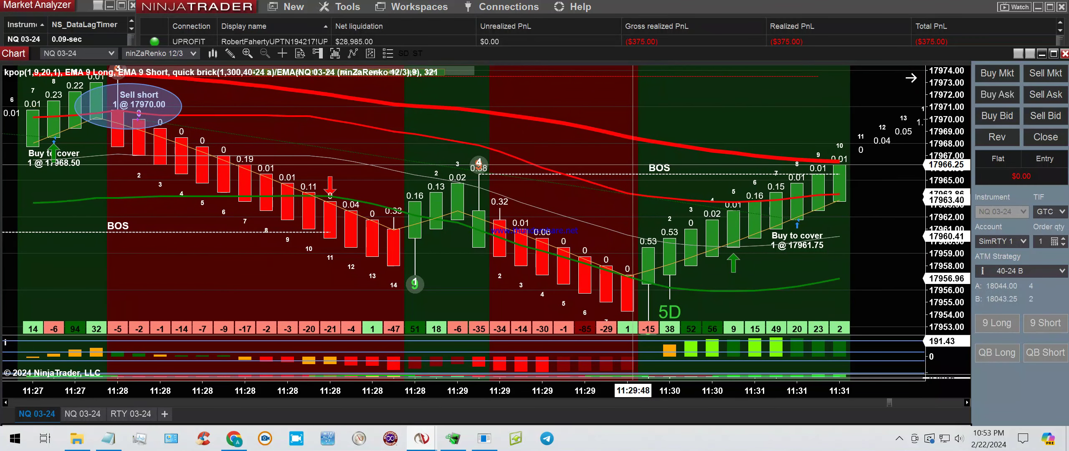
Step: Draw an ellipse around the swing high marked 4 near 11:29, at the start of the BOS line
{"action": "left_click", "coordinate": [228, 55]}
{"action": "left_click", "coordinate": [251, 234]}
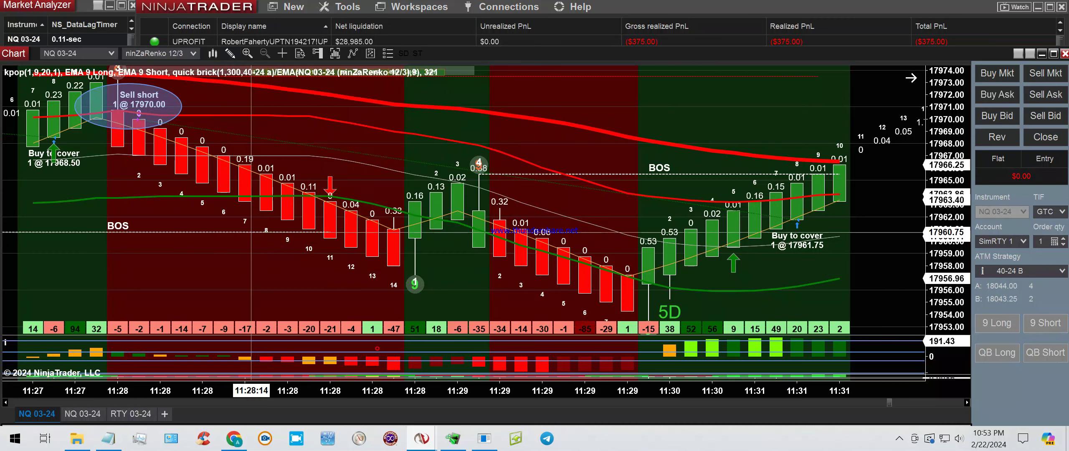
{"action": "left_click", "coordinate": [457, 158]}
{"action": "left_click", "coordinate": [502, 198]}
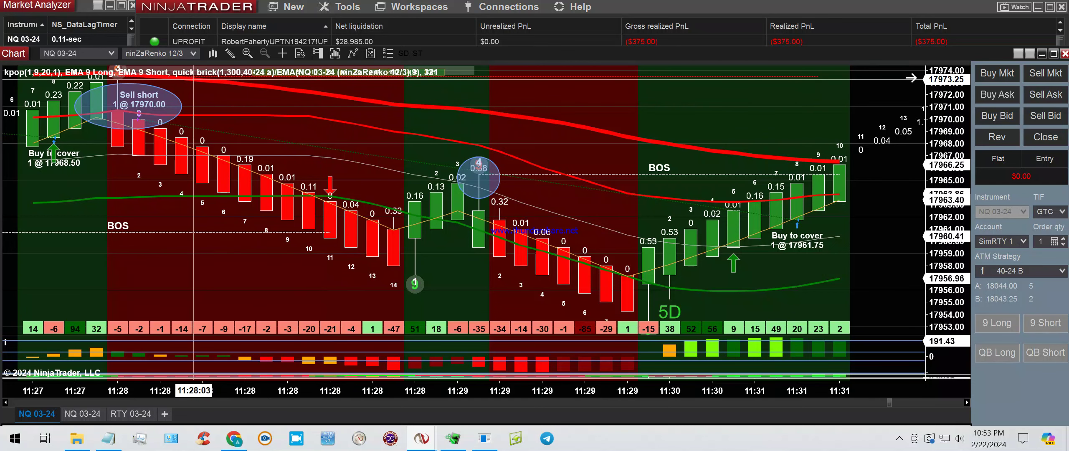
Step: Place a vertical line through the green bar valued 52 near 11:30 and draw a small ellipse beside the green up arrow
{"action": "left_click", "coordinate": [229, 53]}
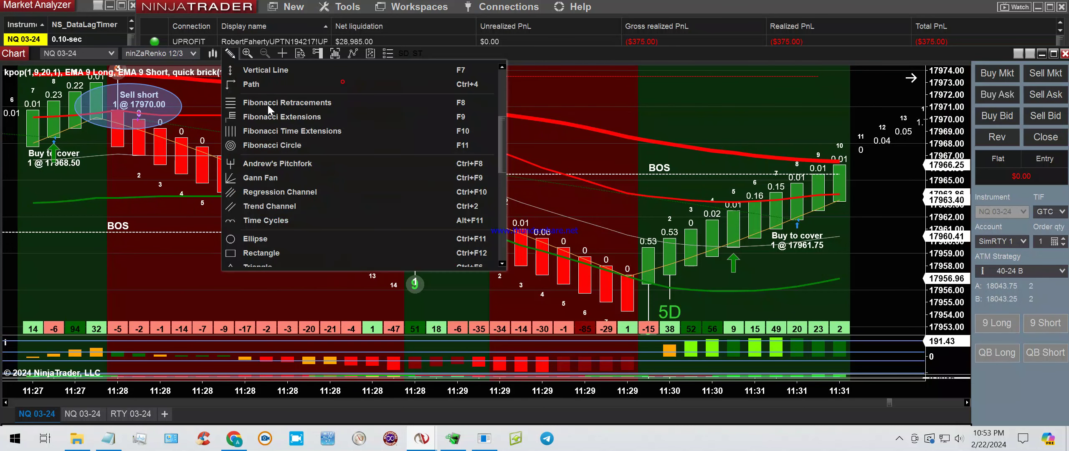
{"action": "left_click", "coordinate": [272, 80]}
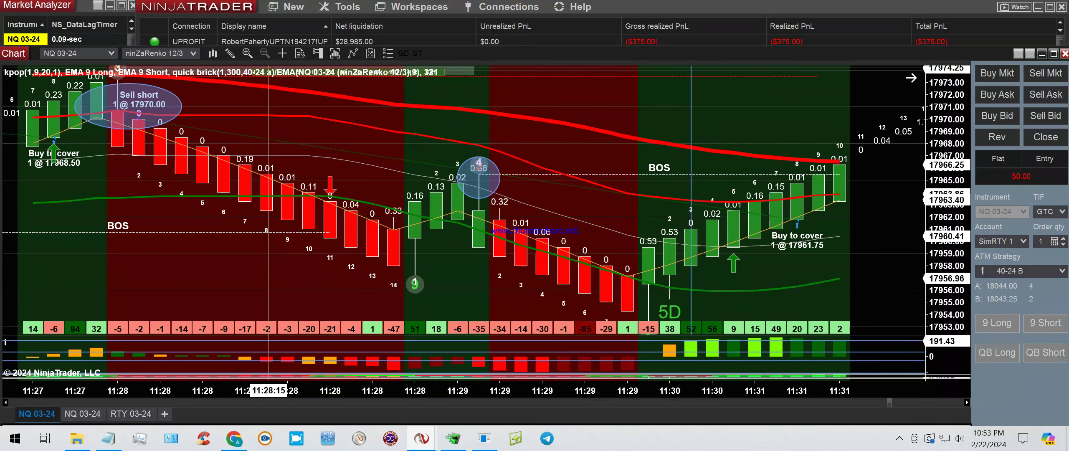
{"action": "left_click", "coordinate": [229, 52]}
{"action": "left_click", "coordinate": [265, 238]}
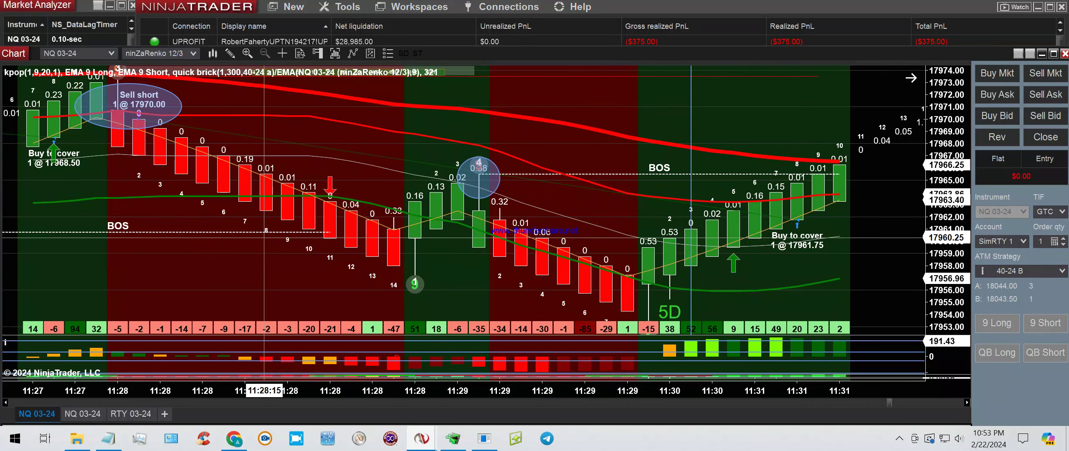
{"action": "mouse_move", "coordinate": [712, 230]}
{"action": "left_mouse_down"}
{"action": "mouse_move", "coordinate": [733, 248]}
{"action": "mouse_move", "coordinate": [736, 277]}
{"action": "left_mouse_up"}
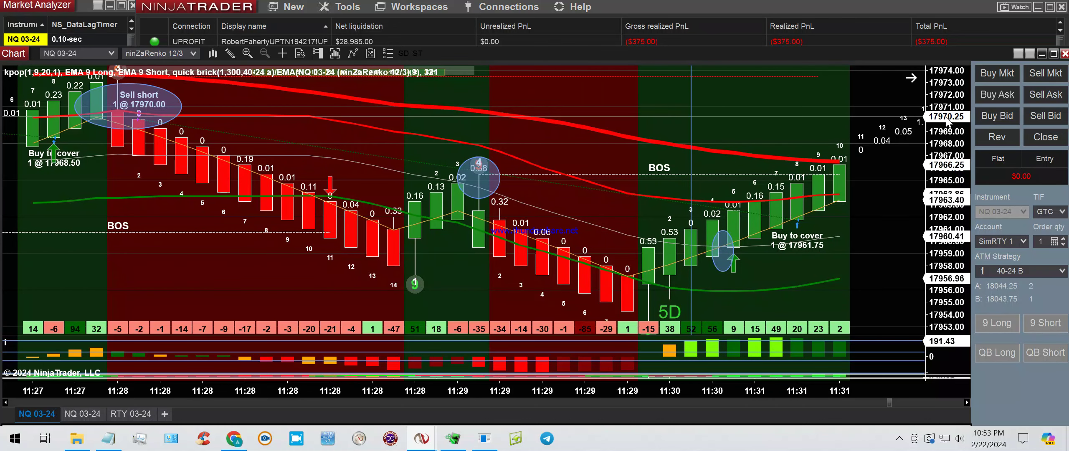
Step: Draw an ellipse around the last green bar near 11:31, where it meets the thick red average
{"action": "left_click_drag", "start_coordinate": [948, 176], "coordinate": [949, 196]}
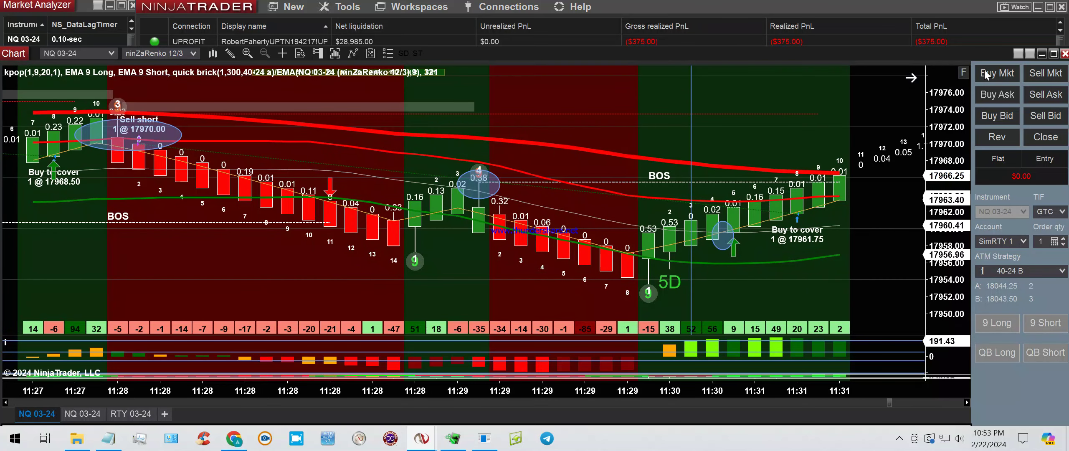
{"action": "left_click_drag", "start_coordinate": [948, 101], "coordinate": [262, 91]}
{"action": "left_click", "coordinate": [231, 55]}
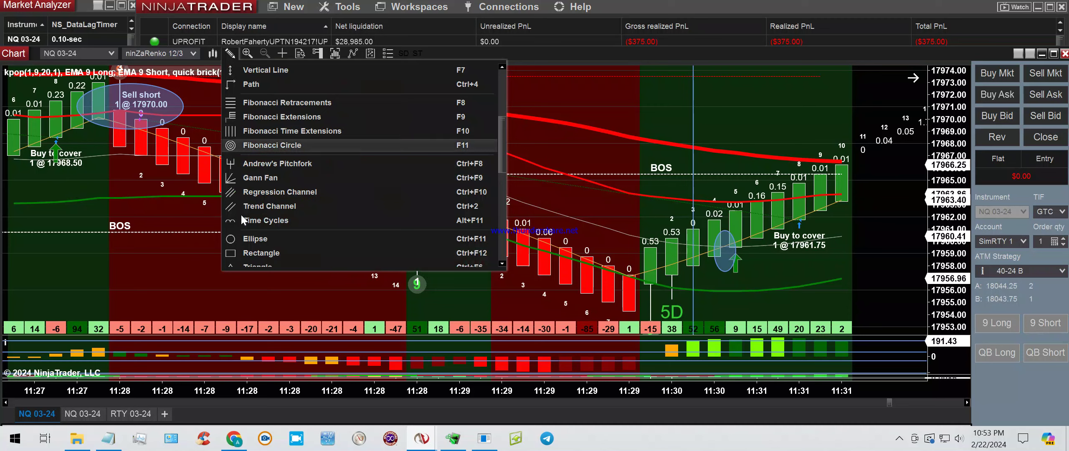
{"action": "left_click", "coordinate": [251, 239]}
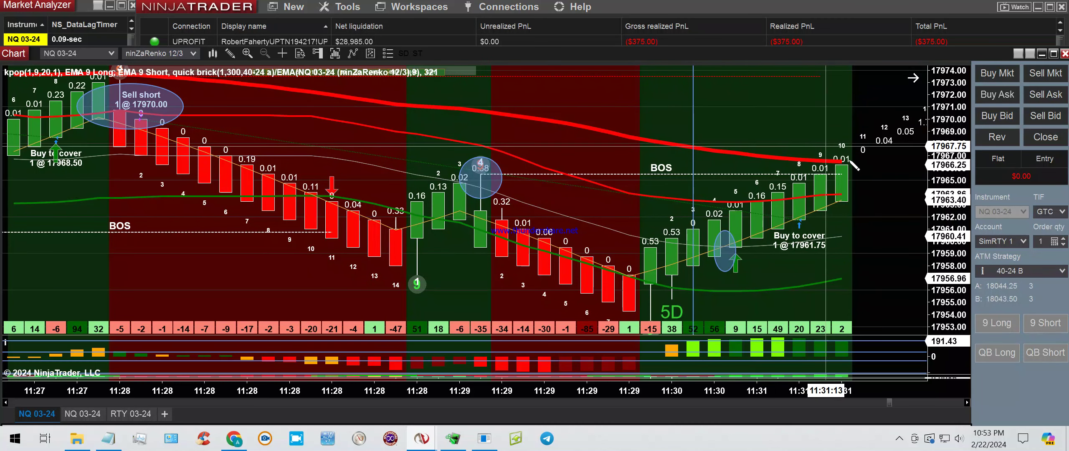
{"action": "left_click_drag", "start_coordinate": [884, 196], "coordinate": [819, 145]}
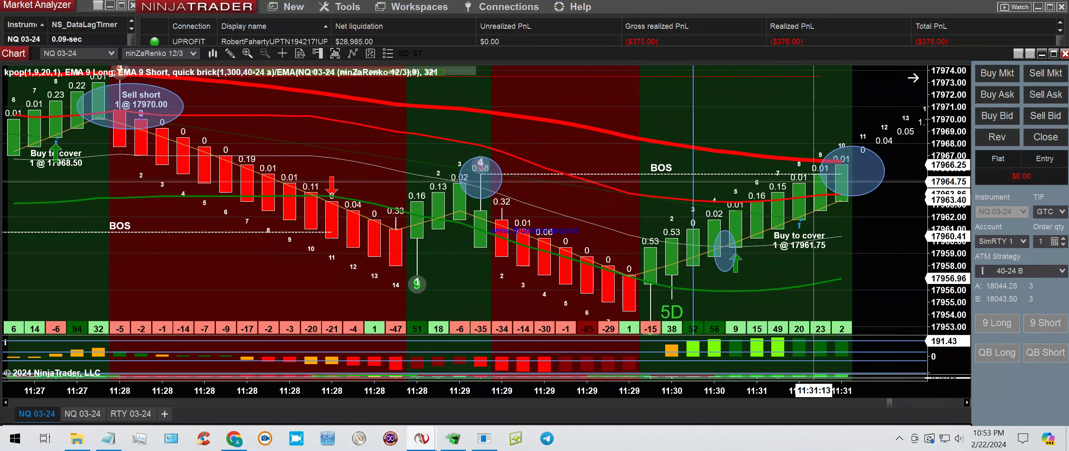
Step: Draw one ellipse around the Buy to cover signal at 17961.75 and a smaller one over the green 5D marker
{"action": "left_click", "coordinate": [229, 52]}
{"action": "left_click", "coordinate": [240, 239]}
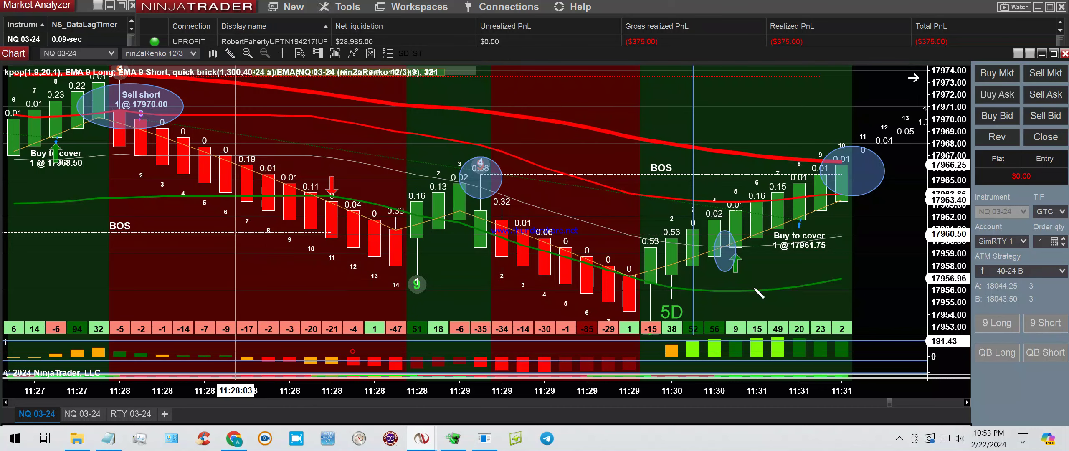
{"action": "left_click_drag", "start_coordinate": [777, 219], "coordinate": [841, 273]}
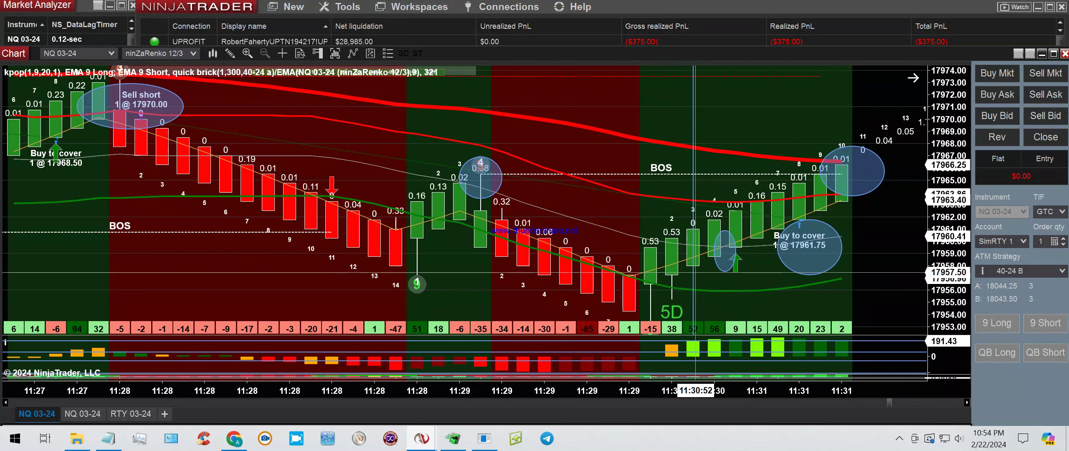
{"action": "left_click", "coordinate": [231, 56]}
{"action": "left_click", "coordinate": [251, 236]}
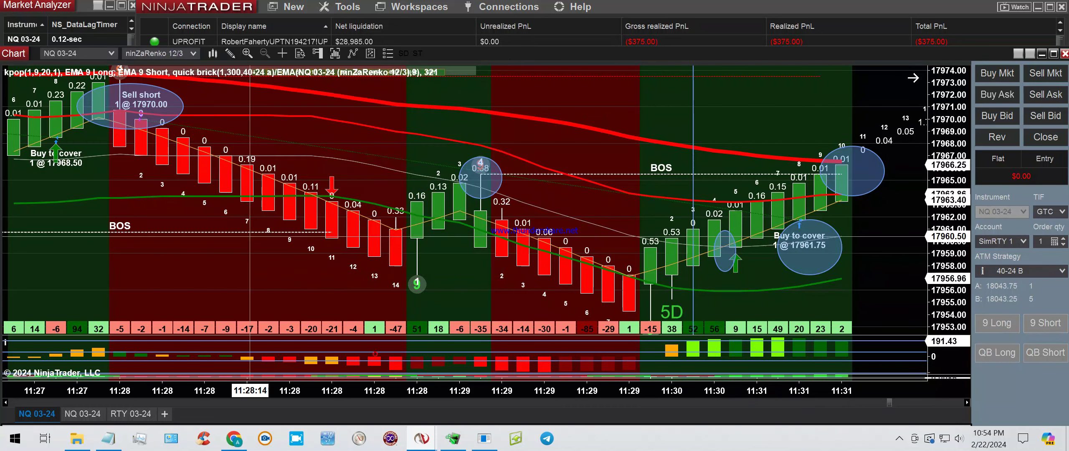
{"action": "left_click_drag", "start_coordinate": [651, 289], "coordinate": [693, 311]}
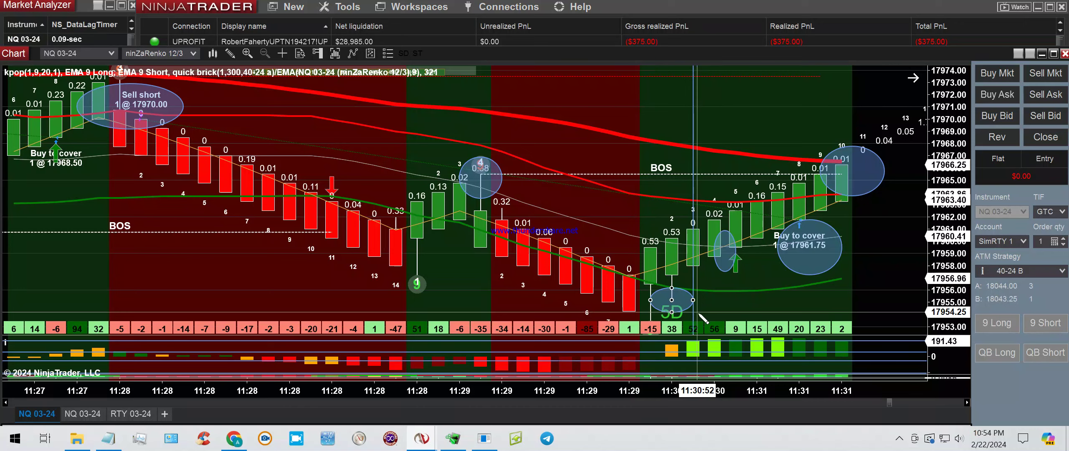
{"action": "left_click", "coordinate": [703, 318]}
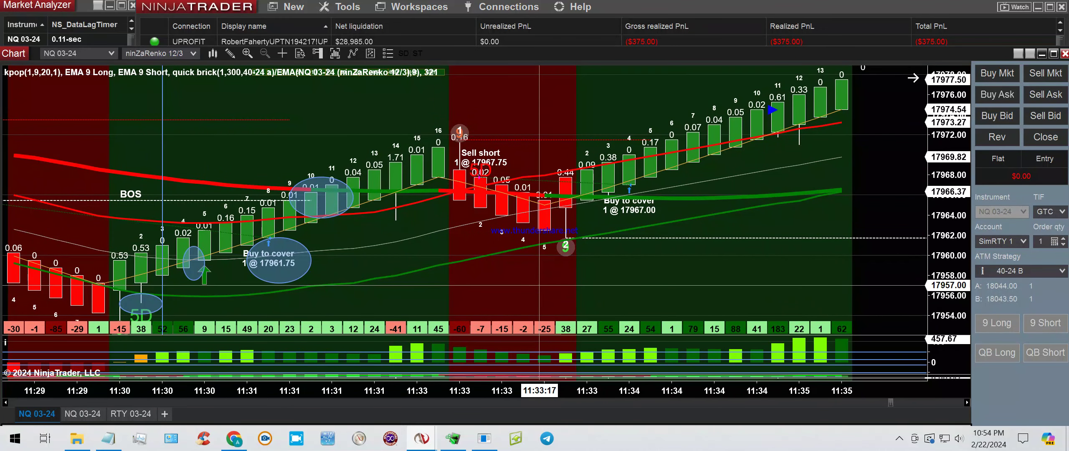
Step: Draw a wide ellipse over the average crossing near 11:33, just above the Buy to cover signal at 17967.00
{"action": "left_click", "coordinate": [230, 54]}
{"action": "left_click", "coordinate": [249, 238]}
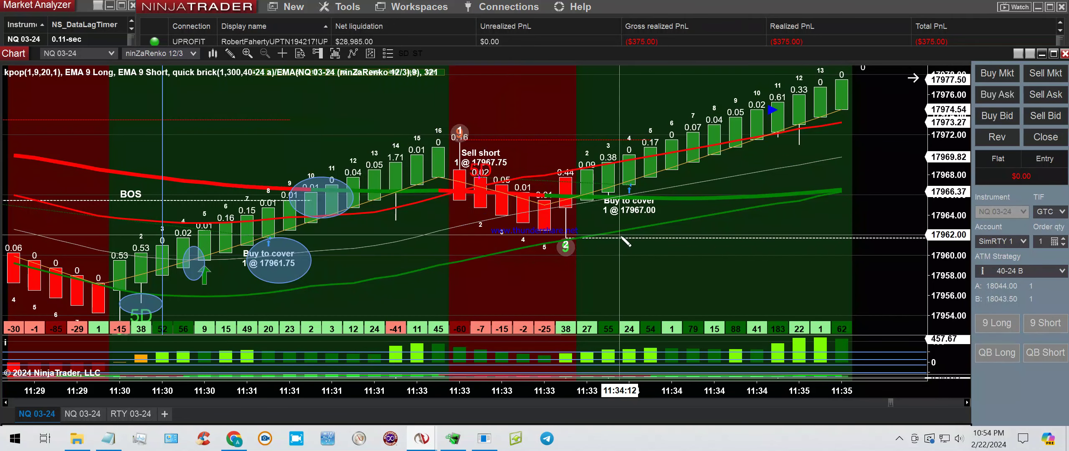
{"action": "left_click_drag", "start_coordinate": [522, 169], "coordinate": [650, 208]}
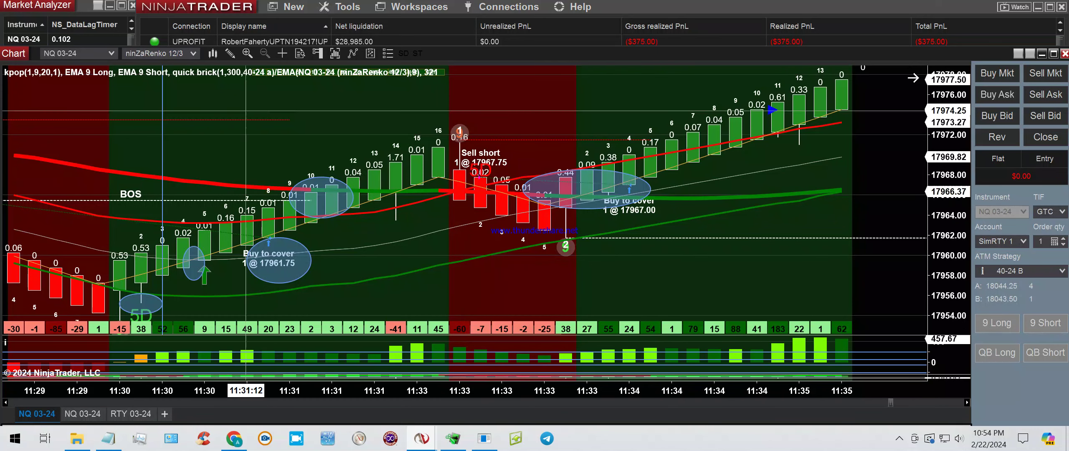
Step: Draw a rectangle over the lower indicator's bars from the bar valued -41 near 11:33 to the bar valued 55
{"action": "left_click", "coordinate": [230, 54]}
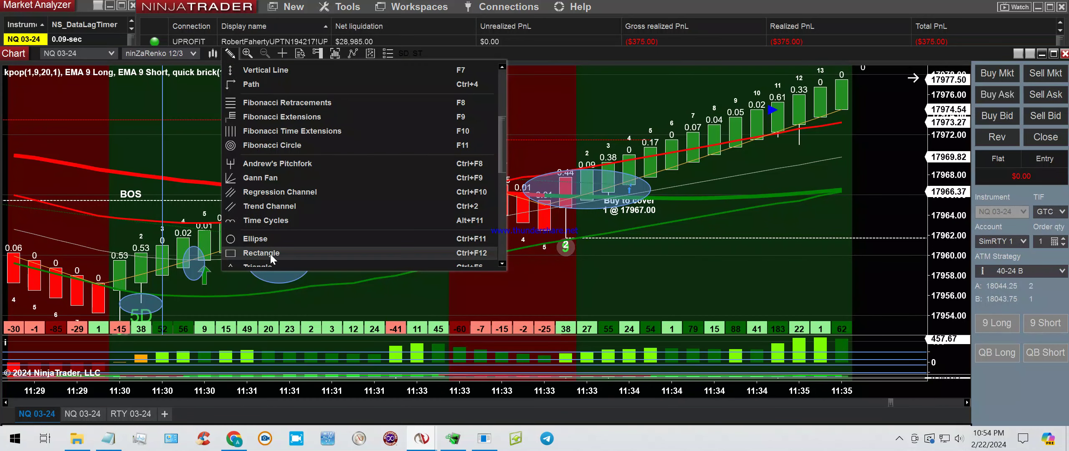
{"action": "left_click", "coordinate": [274, 254]}
{"action": "left_click", "coordinate": [378, 339]}
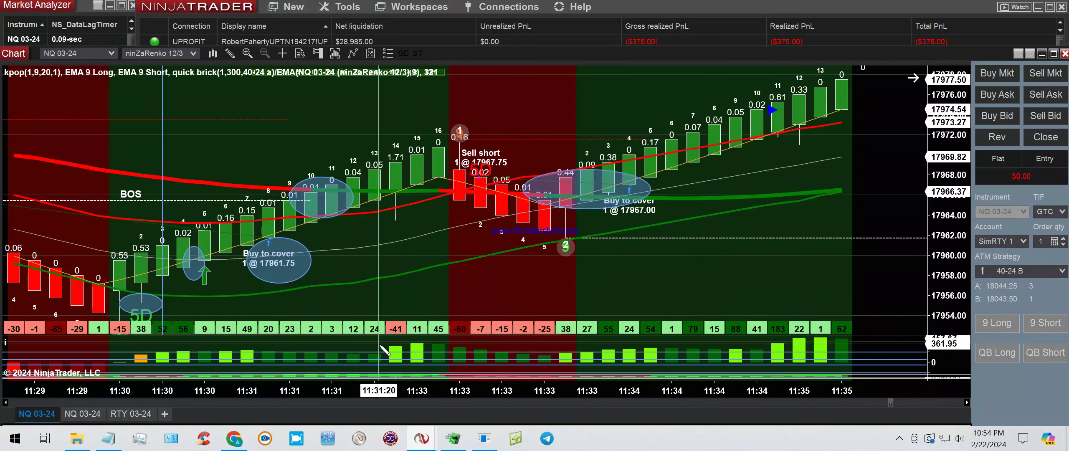
{"action": "left_click", "coordinate": [623, 341]}
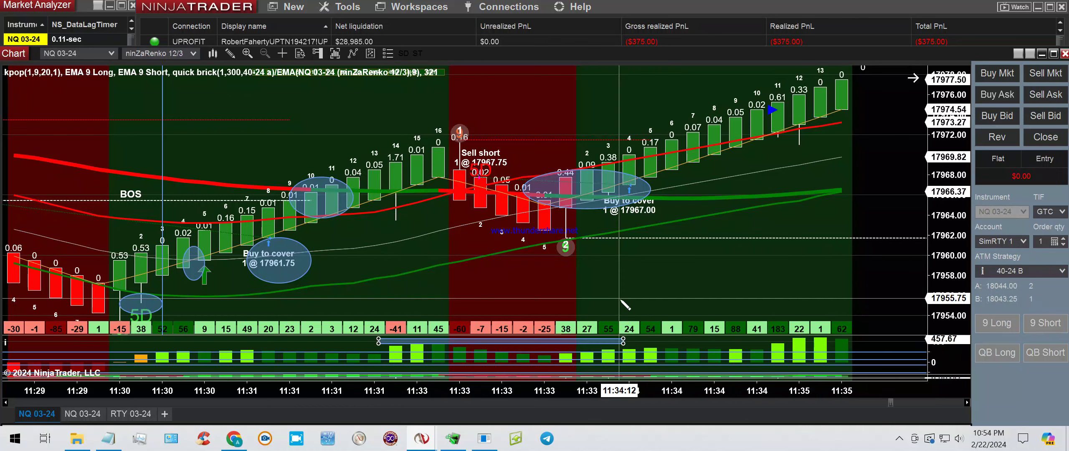
{"action": "left_click_drag", "start_coordinate": [623, 342], "coordinate": [623, 362]}
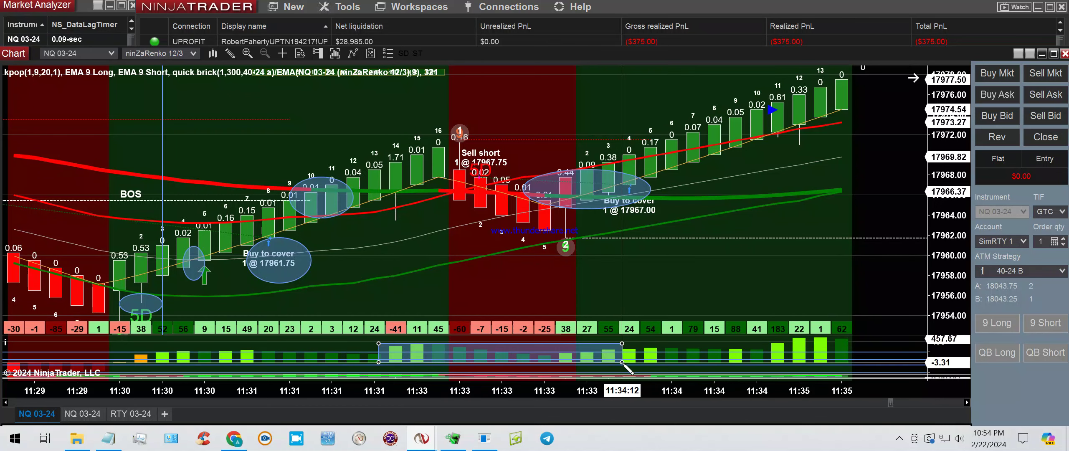
{"action": "left_click", "coordinate": [540, 152]}
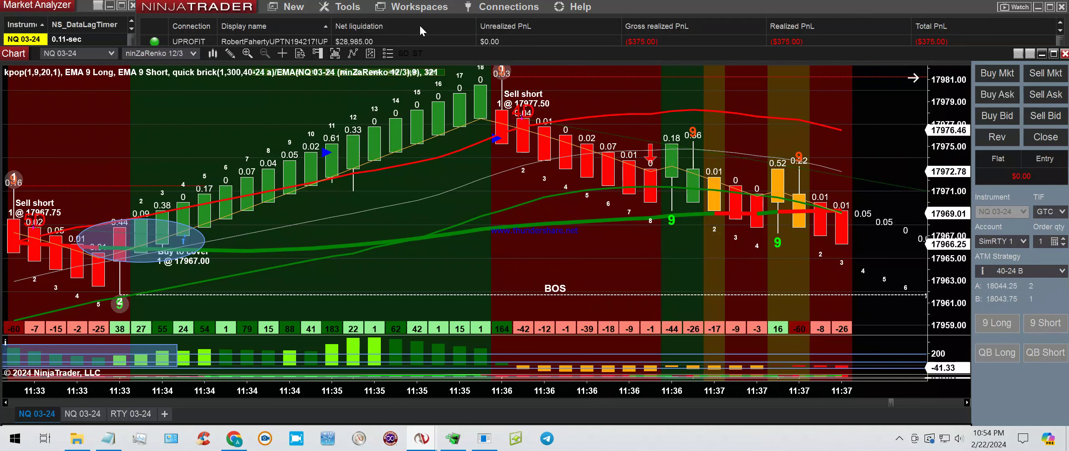
Step: Draw a small ellipse beside the red down arrow near 11:36 and a wider one over the bars at the 17977.50 Sell short signal
{"action": "left_click", "coordinate": [230, 53]}
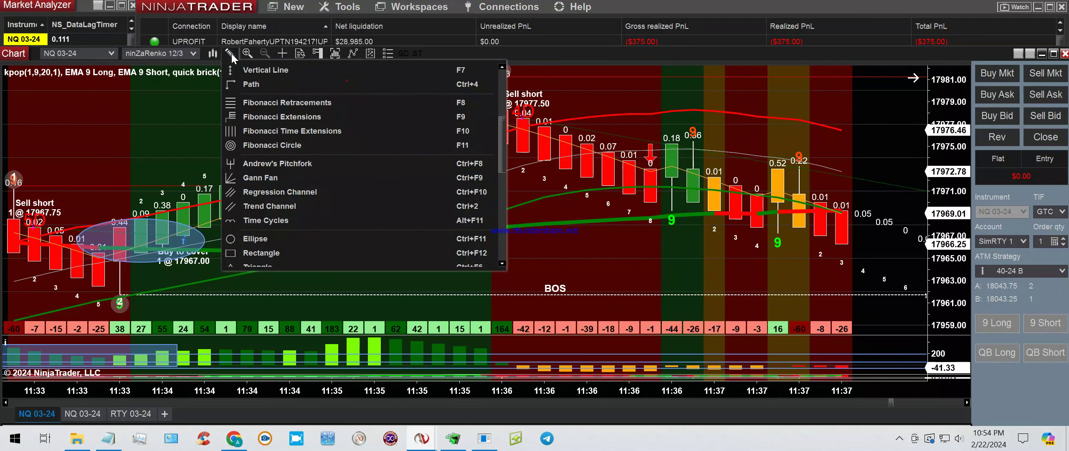
{"action": "left_click", "coordinate": [271, 253]}
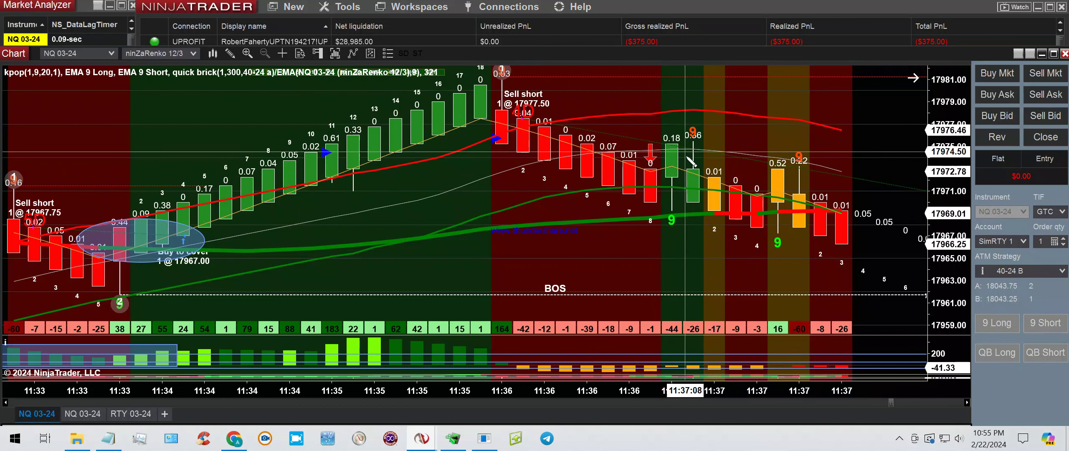
{"action": "left_click_drag", "start_coordinate": [629, 135], "coordinate": [660, 174]}
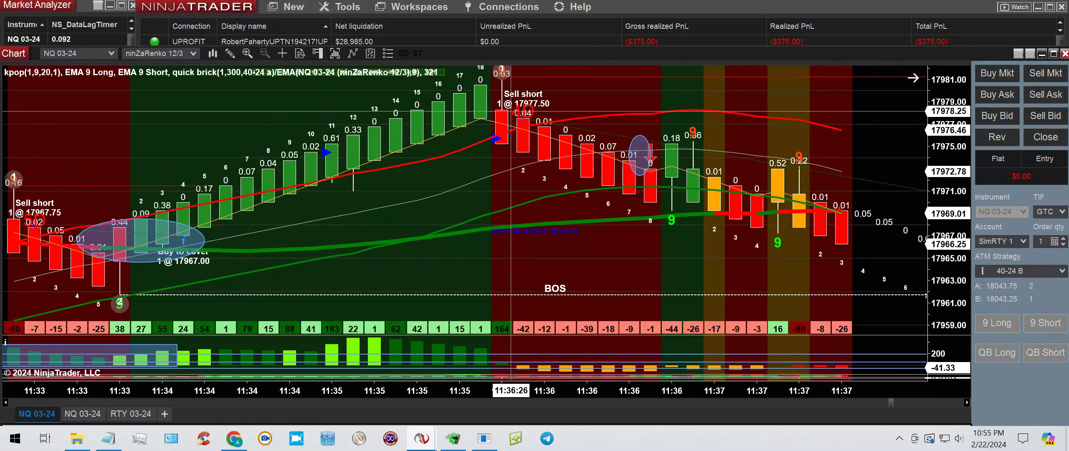
{"action": "left_click", "coordinate": [229, 53]}
{"action": "left_click", "coordinate": [249, 236]}
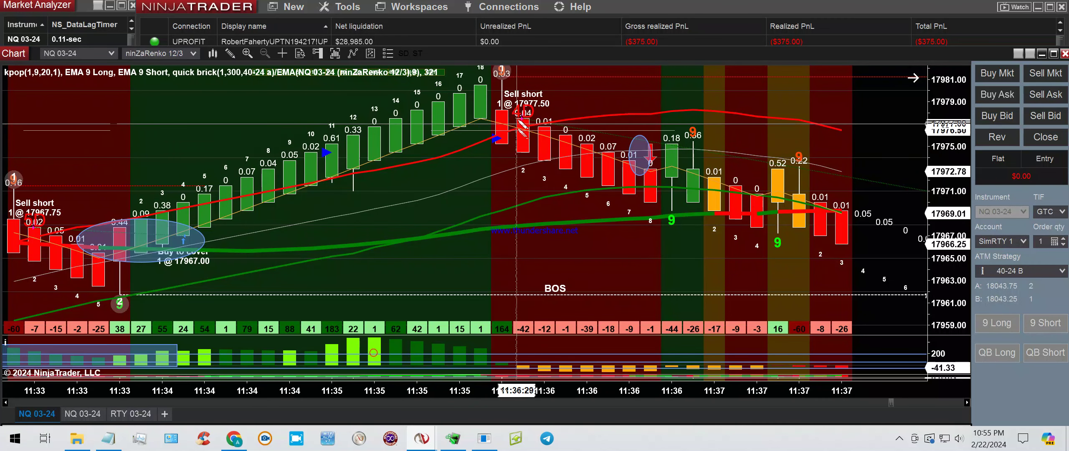
{"action": "left_click_drag", "start_coordinate": [478, 97], "coordinate": [557, 136]}
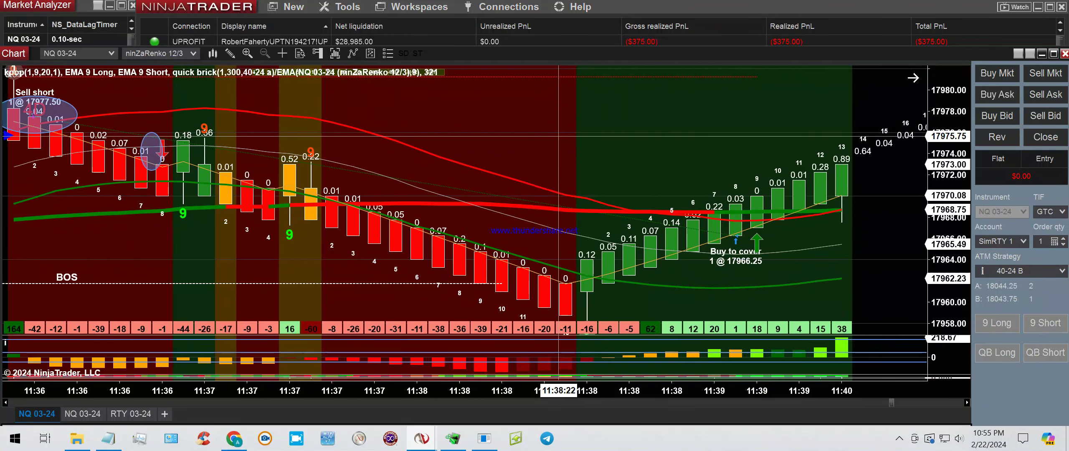
Step: Draw an ellipse over the average crossing near 11:39, above the Buy to cover signal at 17966.25
{"action": "left_click", "coordinate": [230, 54]}
{"action": "left_click", "coordinate": [249, 238]}
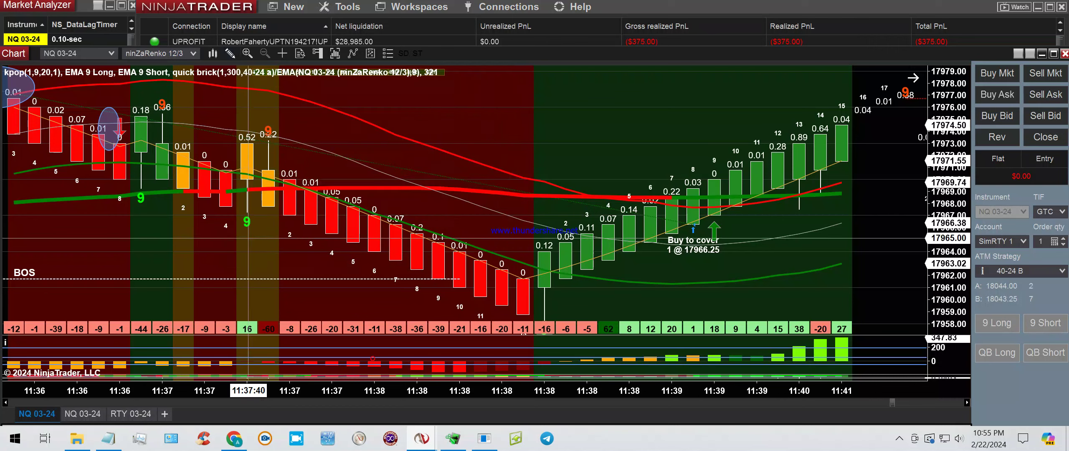
{"action": "left_click", "coordinate": [673, 178]}
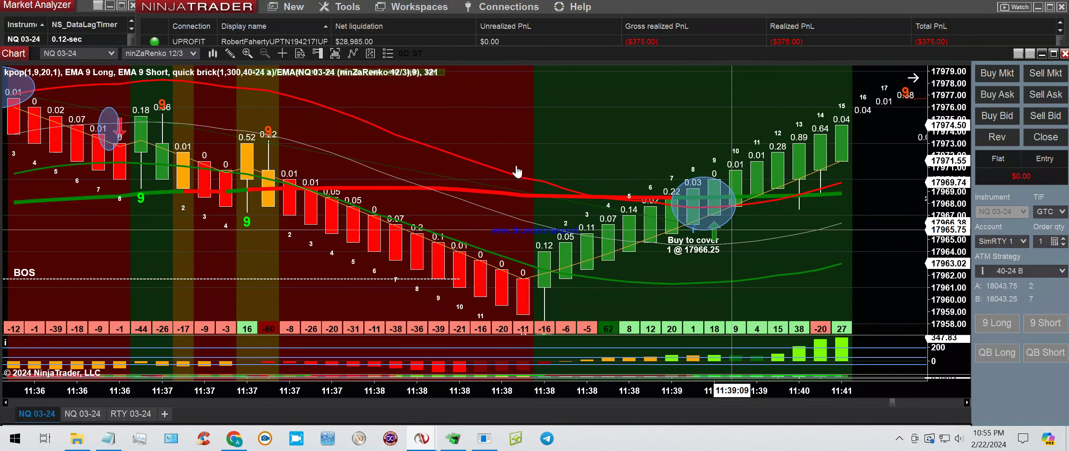
{"action": "left_click", "coordinate": [230, 56]}
{"action": "left_click", "coordinate": [376, 375]}
{"action": "left_click", "coordinate": [120, 110]}
{"action": "left_click", "coordinate": [311, 147]}
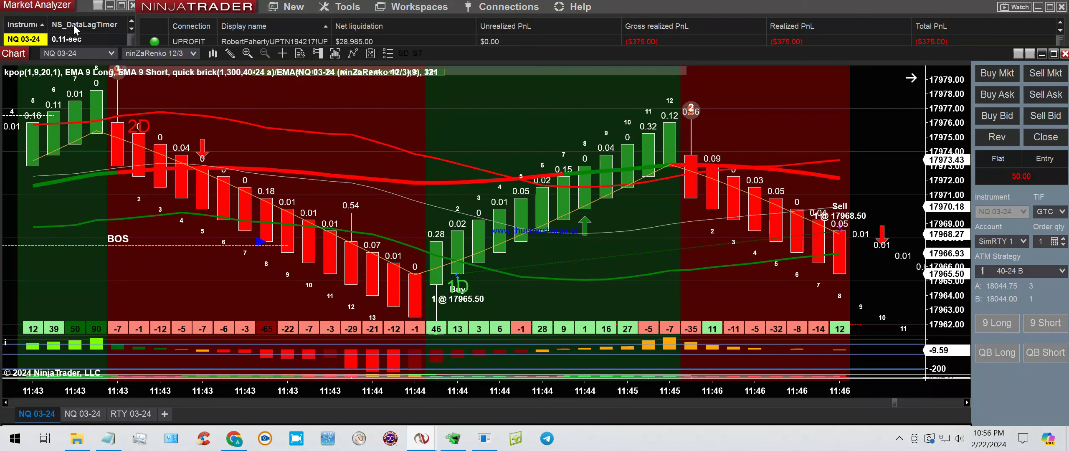
Step: Draw ellipses over the average crossing below the 2D marker near 11:43 and the crossing at the swing high marked 2 near 11:45
{"action": "left_click", "coordinate": [230, 54]}
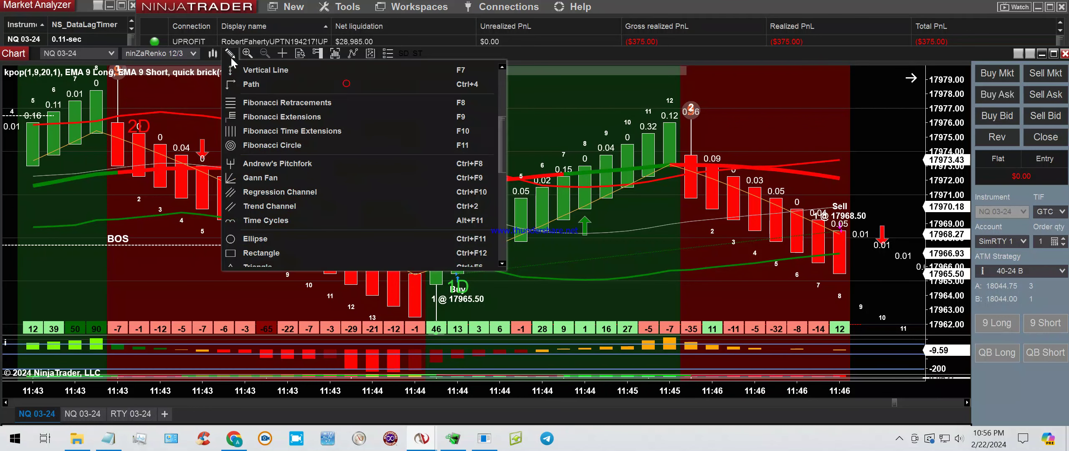
{"action": "left_click", "coordinate": [258, 239]}
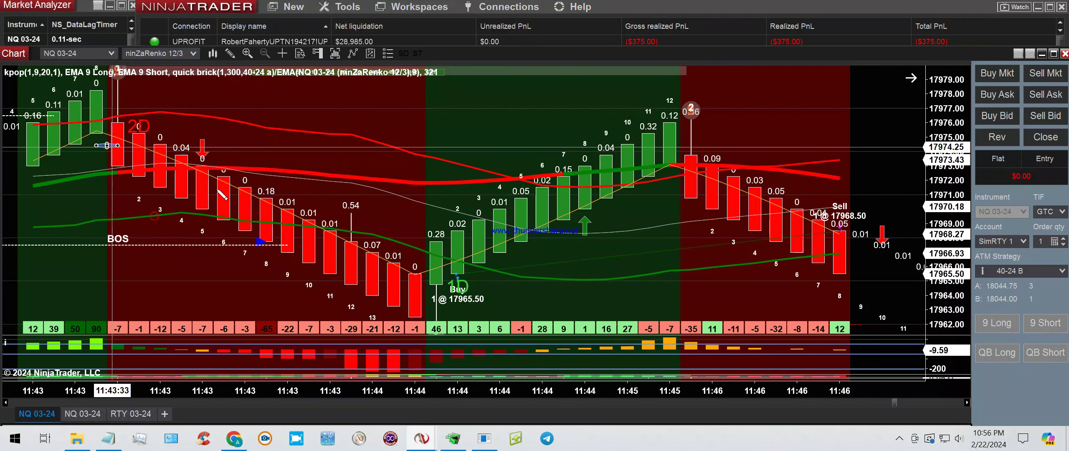
{"action": "left_click_drag", "start_coordinate": [96, 144], "coordinate": [215, 188]}
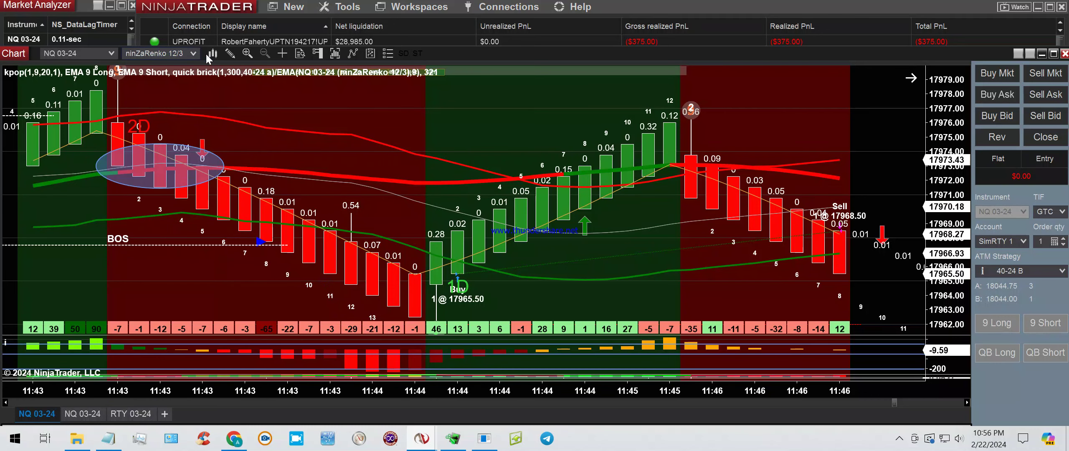
{"action": "left_click", "coordinate": [230, 54]}
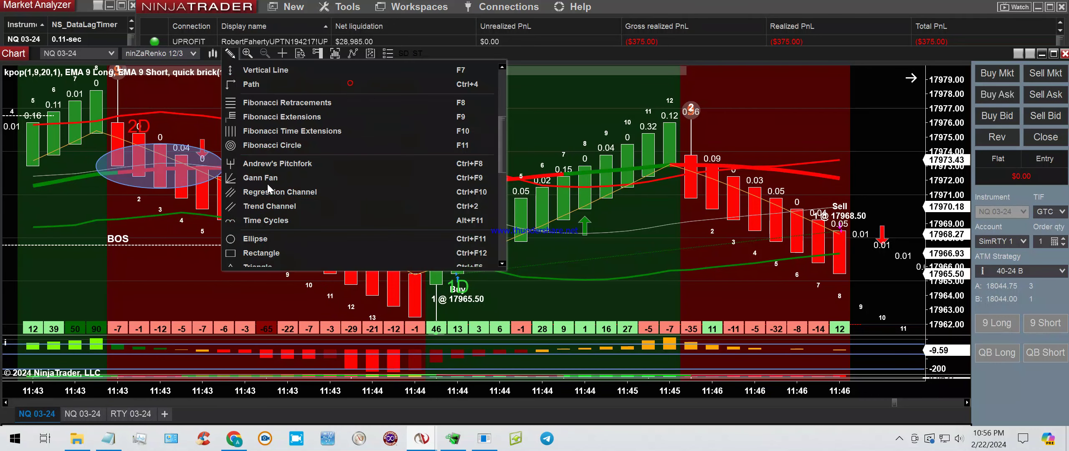
{"action": "left_click", "coordinate": [269, 238]}
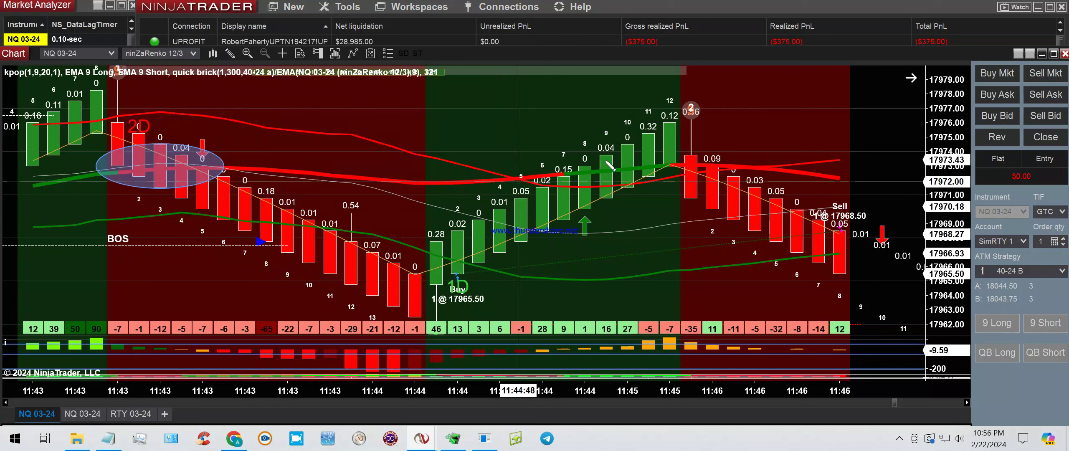
{"action": "left_click_drag", "start_coordinate": [710, 177], "coordinate": [766, 210]}
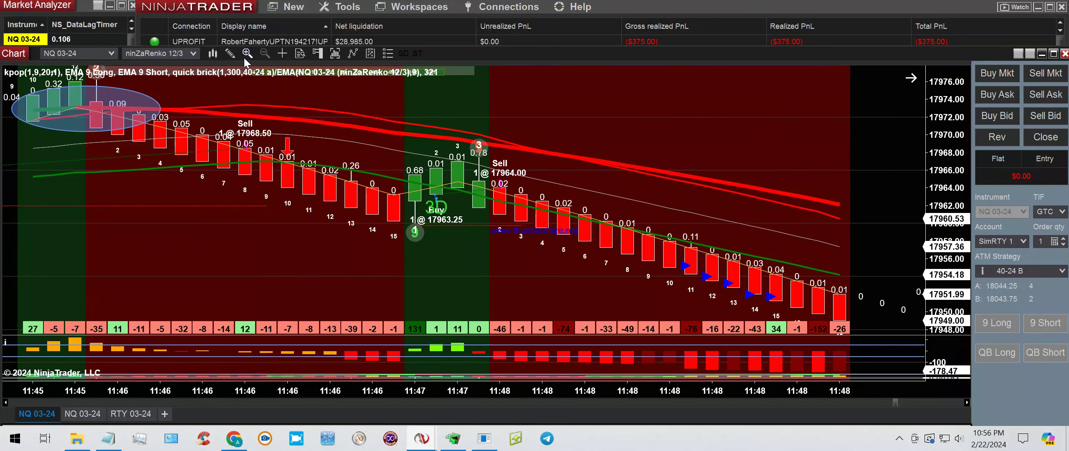
Step: Place an ellipse at the swing high marked 3 near 11:47, above the three green bars
{"action": "left_click", "coordinate": [229, 55]}
{"action": "left_click", "coordinate": [250, 238]}
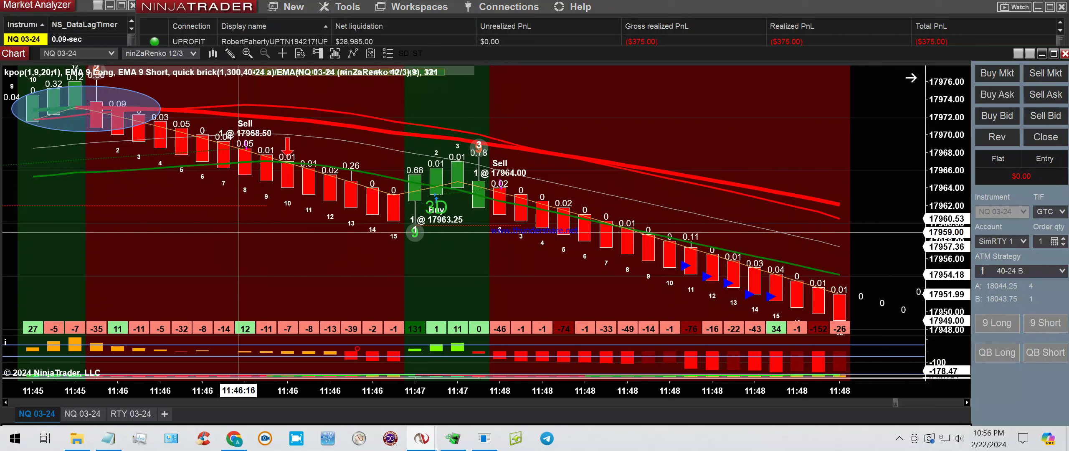
{"action": "left_click", "coordinate": [436, 130]}
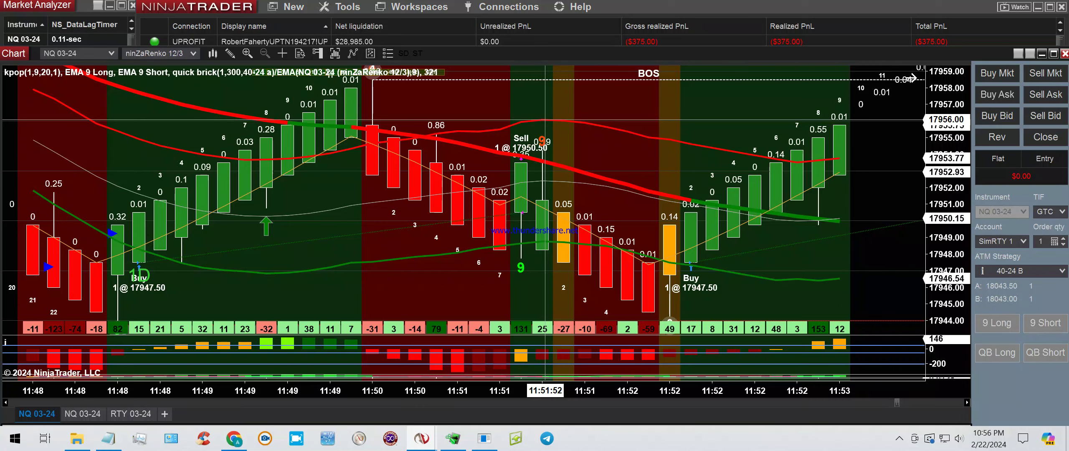
Step: Draw an ellipse over the thick average where it changes from green to red between 11:49 and 11:50
{"action": "left_click", "coordinate": [230, 53]}
{"action": "left_click", "coordinate": [255, 239]}
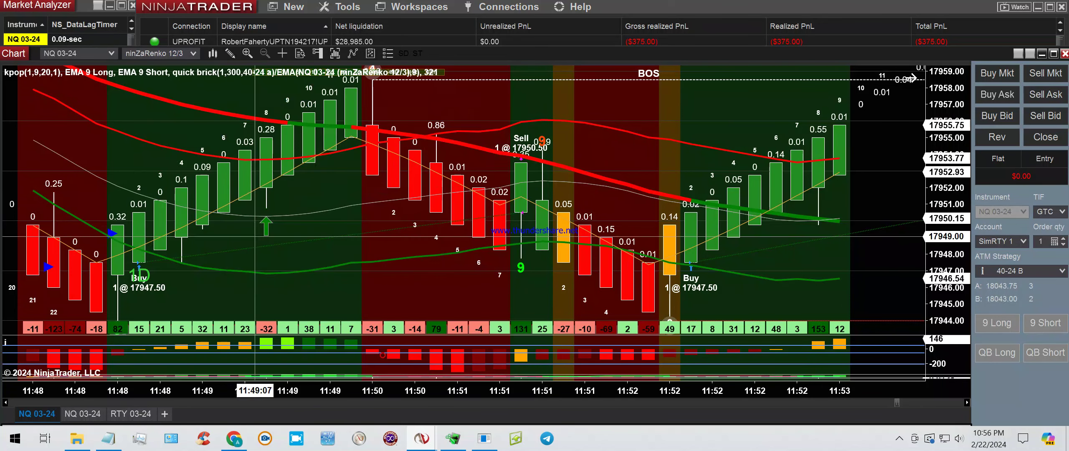
{"action": "left_click_drag", "start_coordinate": [330, 107], "coordinate": [424, 155]}
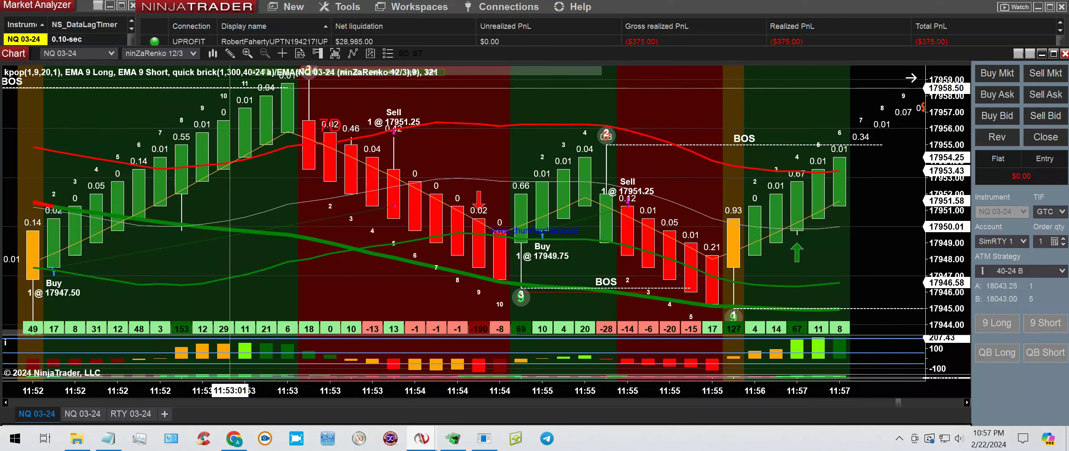
Step: Draw an ellipse over the bars above the green up arrow, from the last red bar at 11:55 to 11:57
{"action": "left_click", "coordinate": [230, 54]}
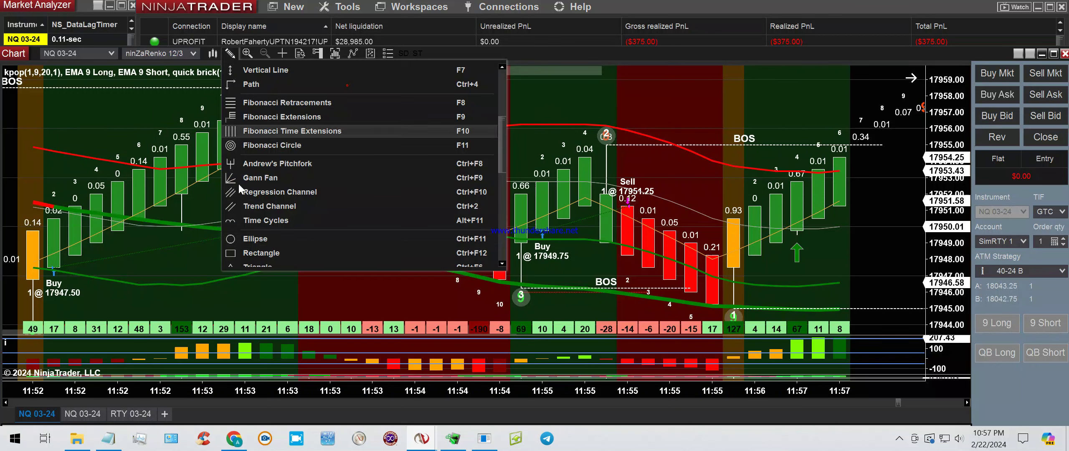
{"action": "left_click", "coordinate": [245, 242]}
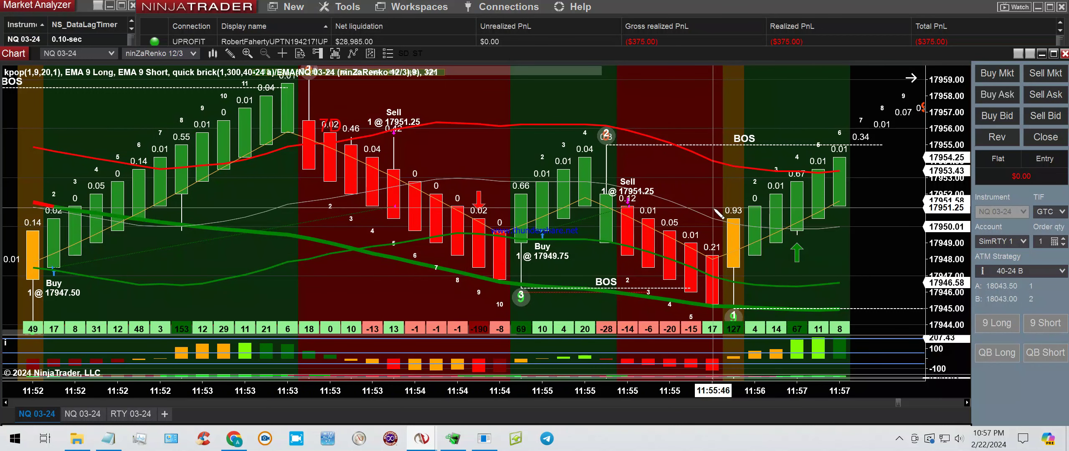
{"action": "left_click", "coordinate": [846, 280]}
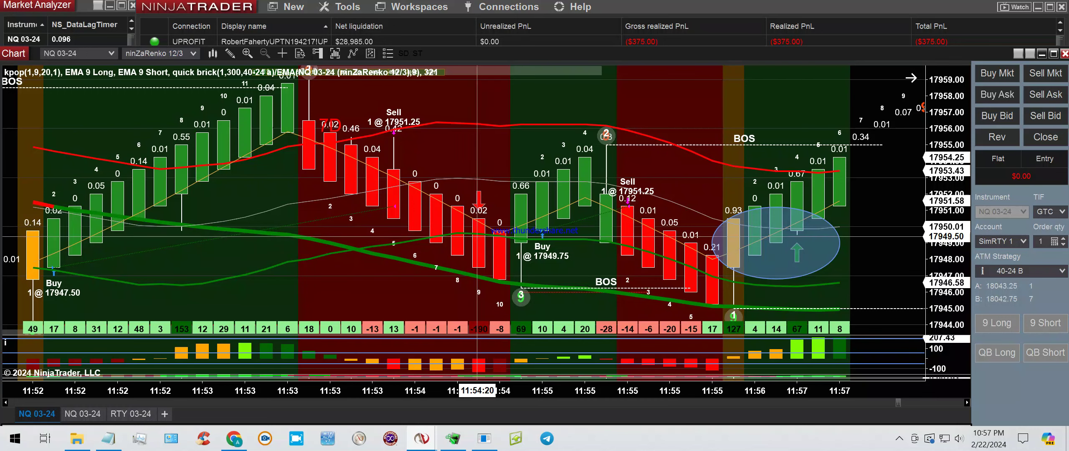
{"action": "left_click", "coordinate": [230, 55]}
{"action": "left_click", "coordinate": [267, 408]}
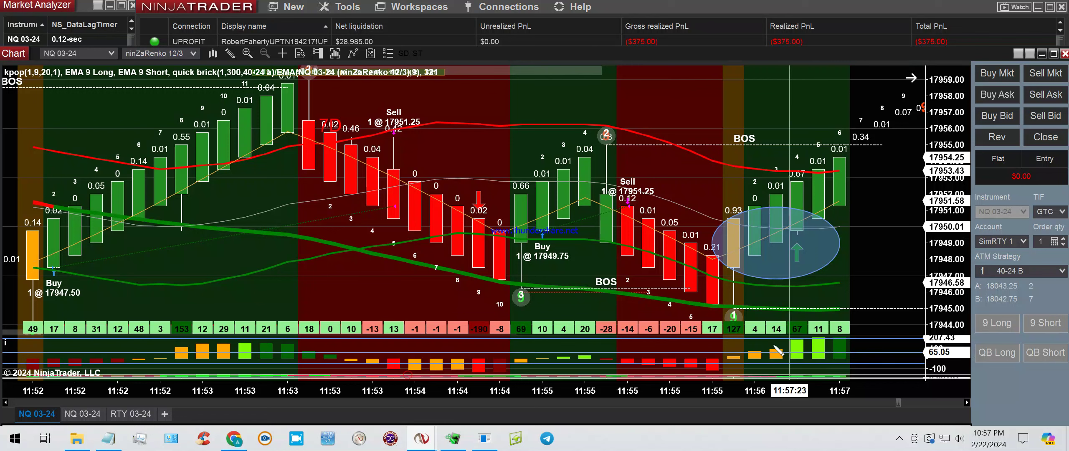
{"action": "left_click", "coordinate": [712, 308]}
{"action": "left_click", "coordinate": [830, 331]}
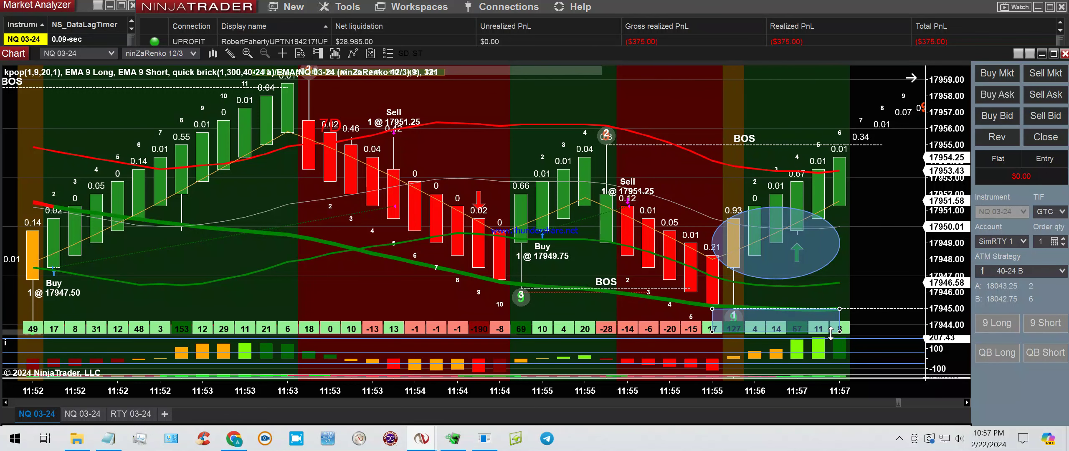
{"action": "left_click_drag", "start_coordinate": [831, 331], "coordinate": [437, 209]}
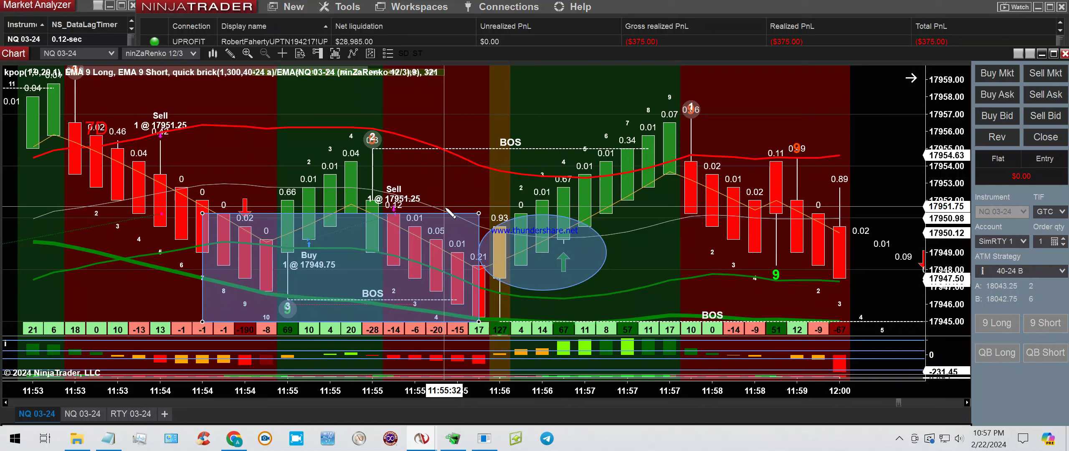
{"action": "left_click_drag", "start_coordinate": [446, 208], "coordinate": [446, 209]}
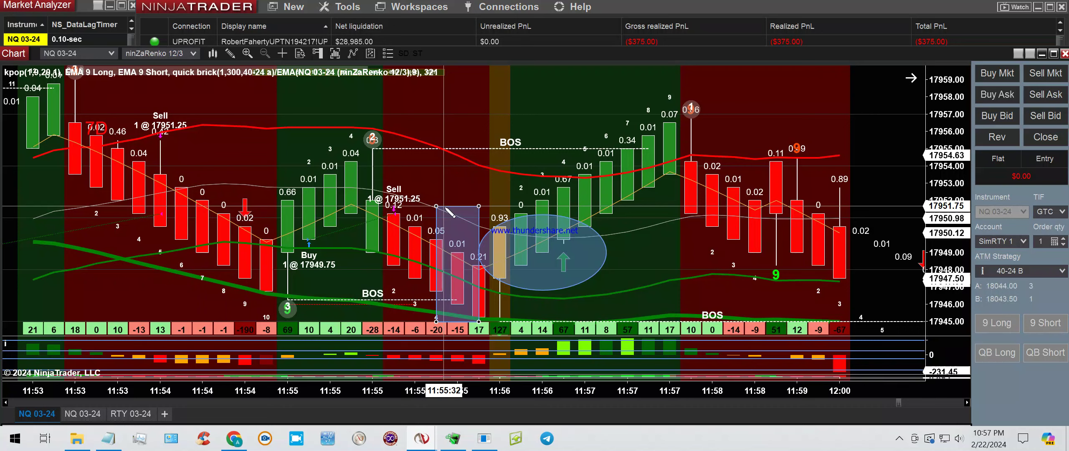
{"action": "left_click_drag", "start_coordinate": [445, 209], "coordinate": [351, 209]}
{"action": "left_click", "coordinate": [230, 53]}
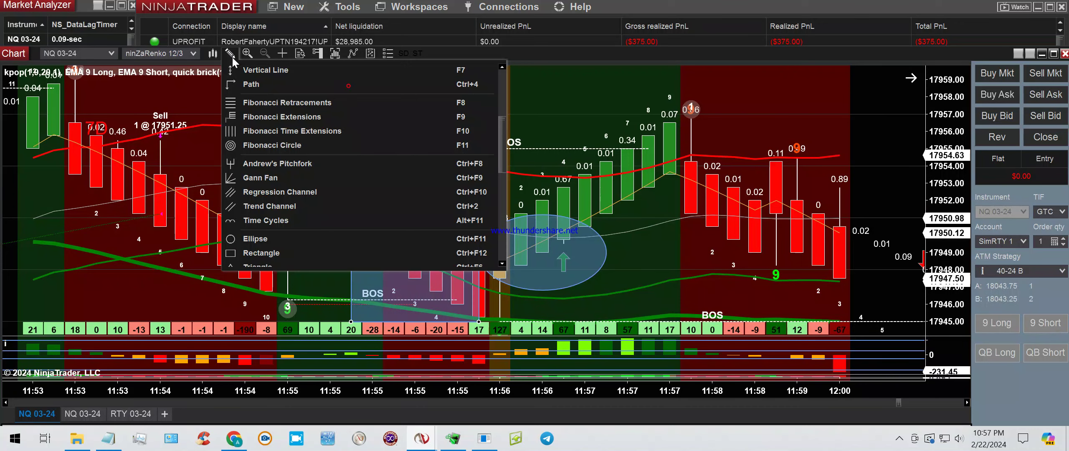
{"action": "left_click", "coordinate": [247, 70]}
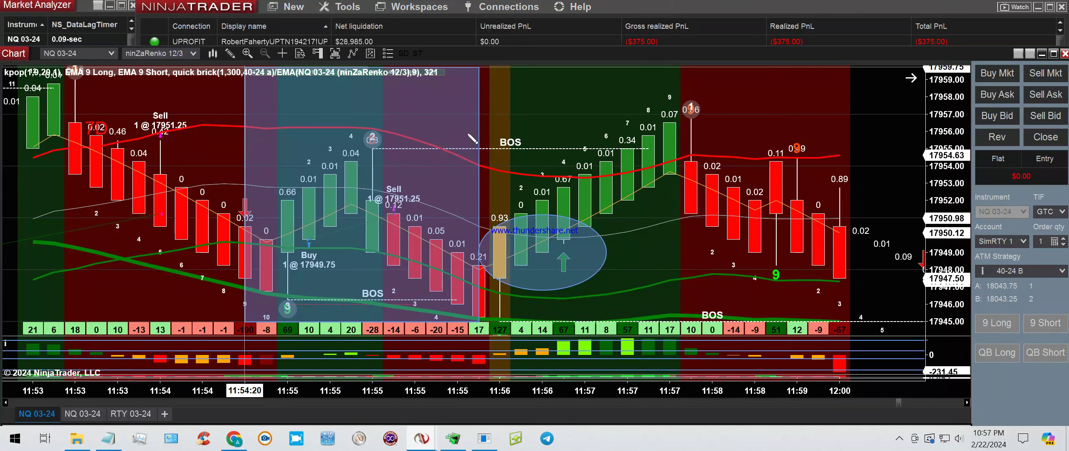
{"action": "key", "text": "Delete"}
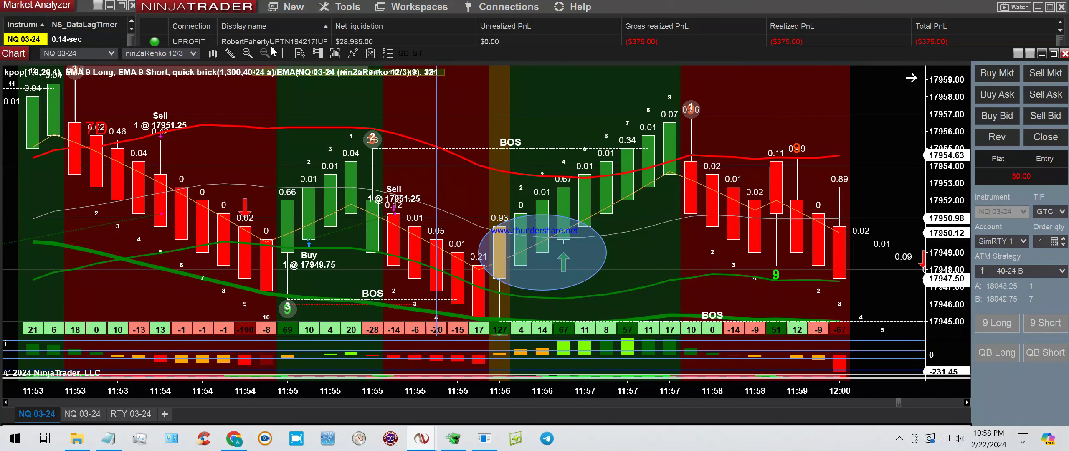
Step: Place a vertical line at the 12:00 bar labelled 0.89
{"action": "left_click", "coordinate": [230, 54]}
{"action": "left_click", "coordinate": [249, 67]}
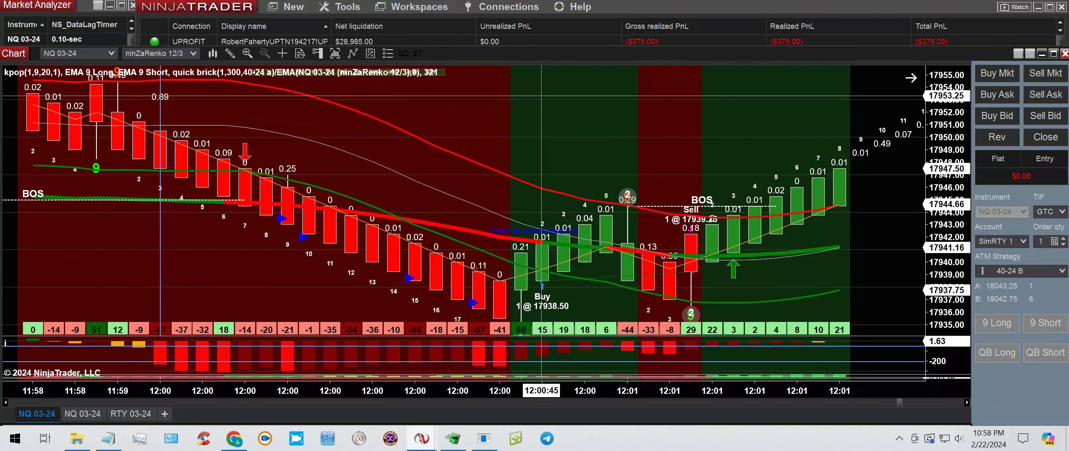
Step: Draw ellipses over the swing high marked 2 near 12:01 and the bars below the red down arrow near 12:00
{"action": "left_click", "coordinate": [229, 53]}
{"action": "left_click", "coordinate": [255, 238]}
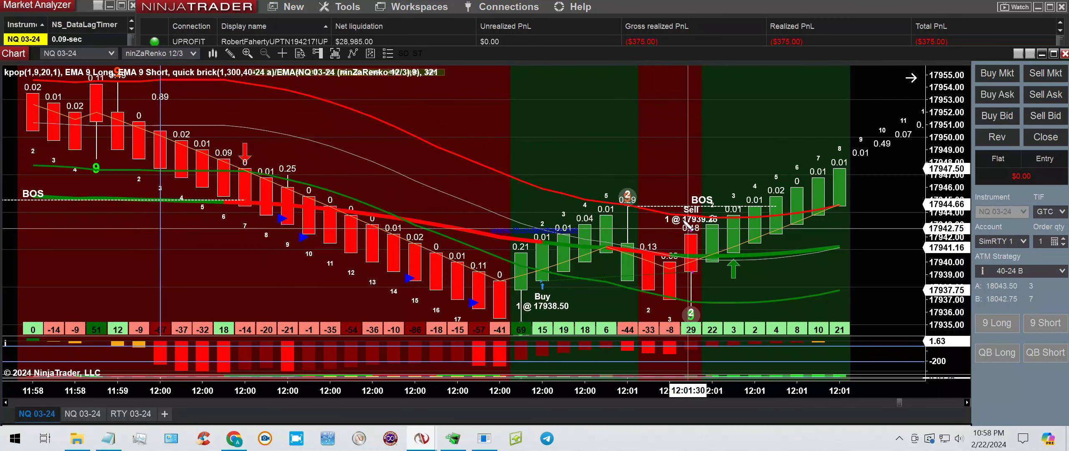
{"action": "left_click_drag", "start_coordinate": [605, 190], "coordinate": [648, 242]}
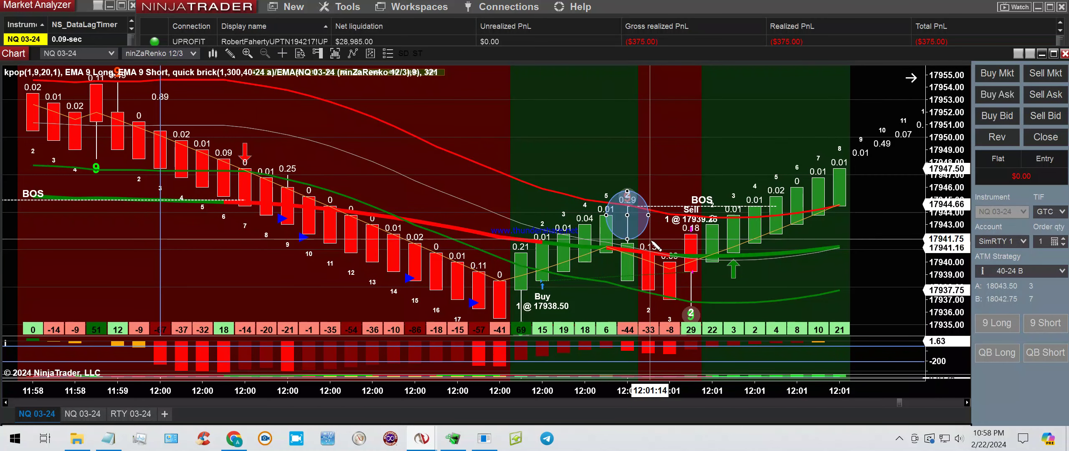
{"action": "left_click", "coordinate": [229, 53]}
{"action": "left_click", "coordinate": [255, 239]}
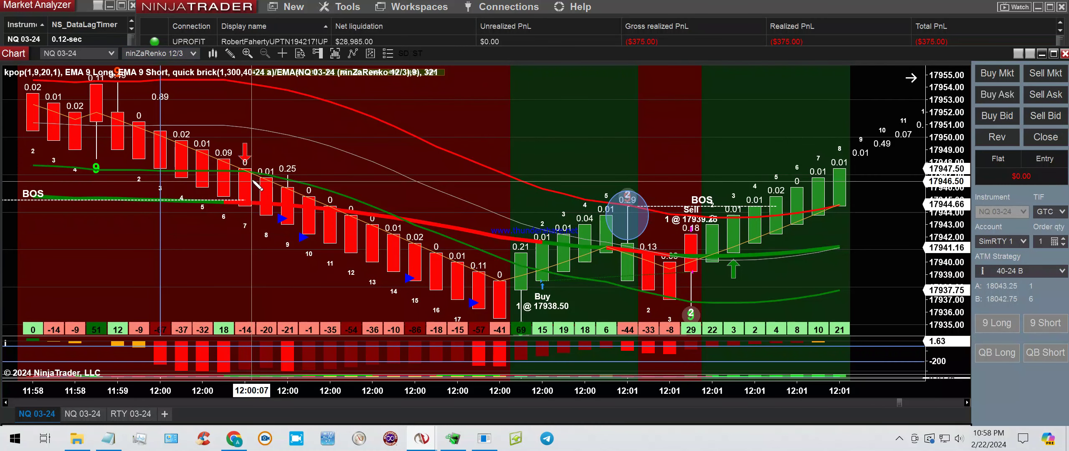
{"action": "left_click_drag", "start_coordinate": [223, 151], "coordinate": [287, 216]}
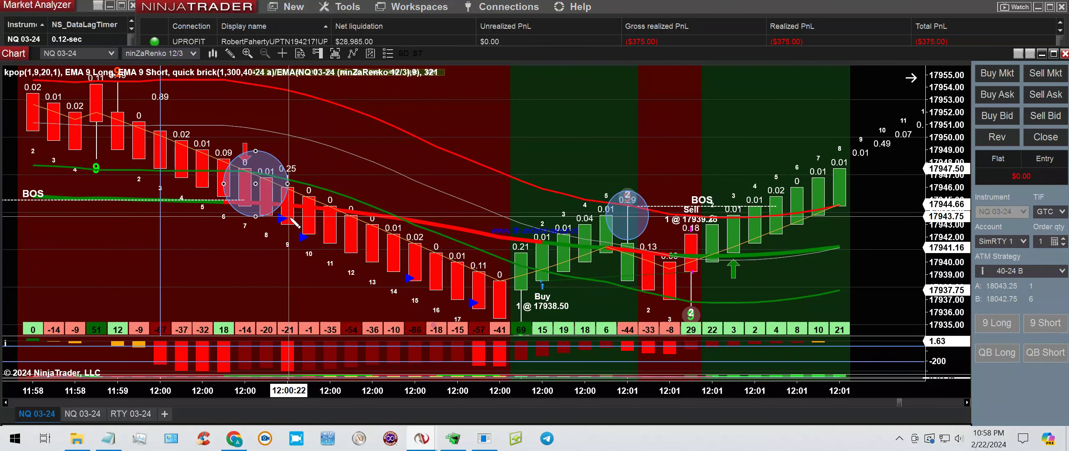
Step: Draw an ellipse over the average crossing at the green up arrow near 12:01, beside the Sell signal at 17939.25
{"action": "left_click", "coordinate": [229, 53]}
{"action": "left_click", "coordinate": [255, 240]}
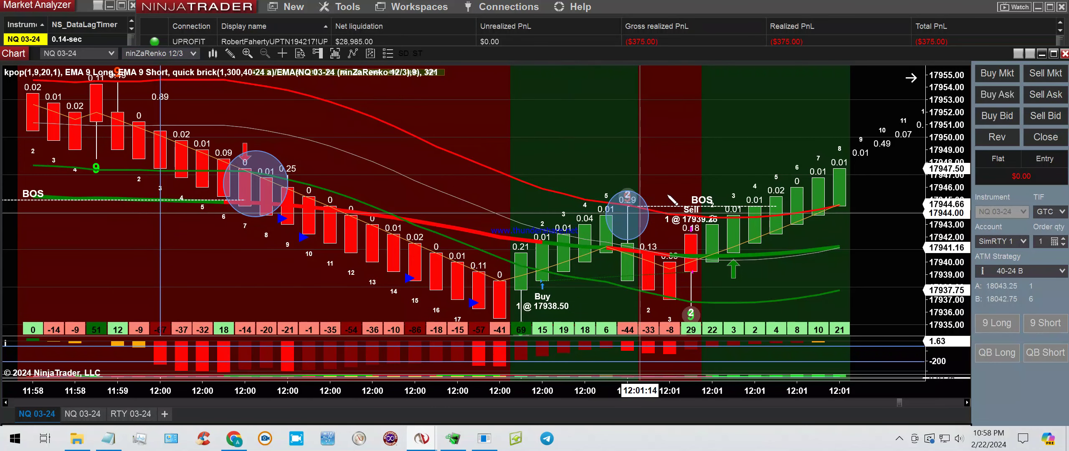
{"action": "mouse_move", "coordinate": [691, 192]}
{"action": "left_mouse_down"}
{"action": "mouse_move", "coordinate": [764, 261]}
{"action": "mouse_move", "coordinate": [773, 288]}
{"action": "mouse_move", "coordinate": [770, 278]}
{"action": "left_mouse_up"}
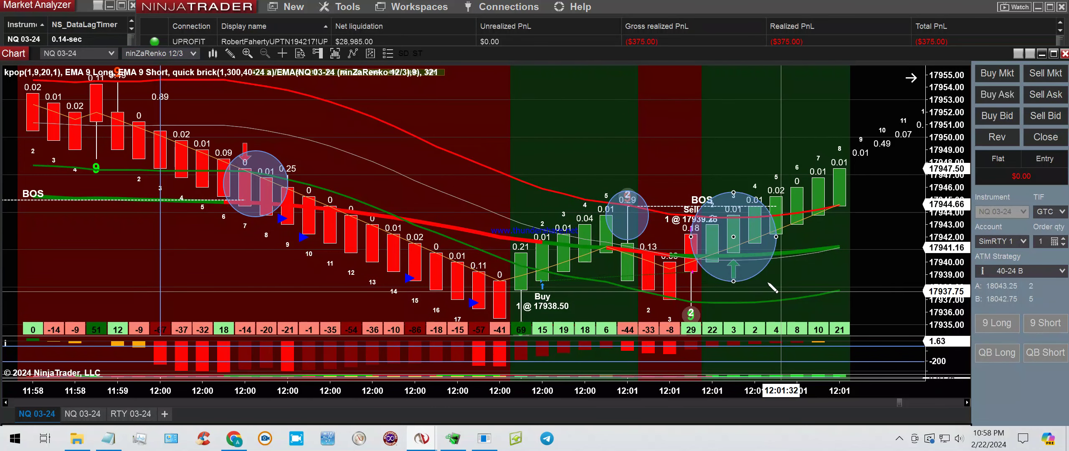
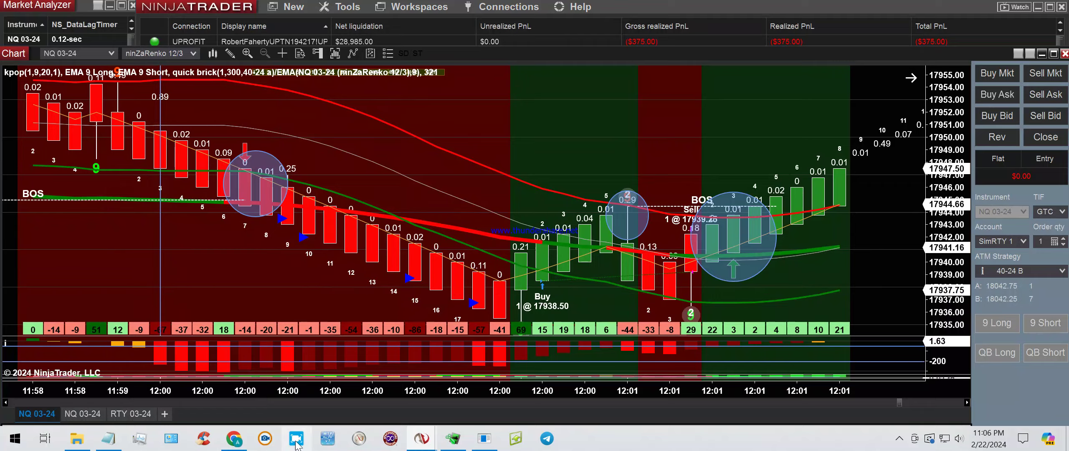
Step: Switch to Chrome, load YouTube in place of the Bulenox page and close both PayPal-related tabs
{"action": "left_click", "coordinate": [234, 439]}
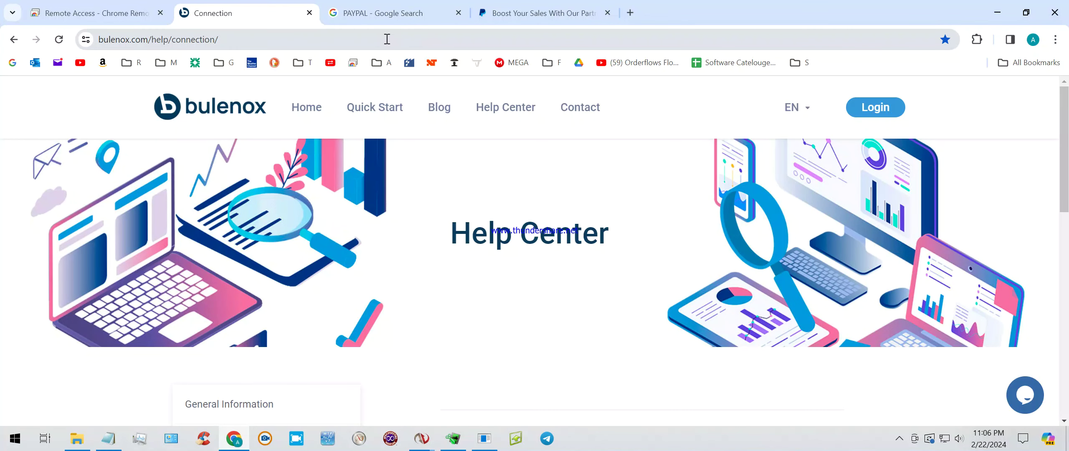
{"action": "left_click", "coordinate": [82, 68]}
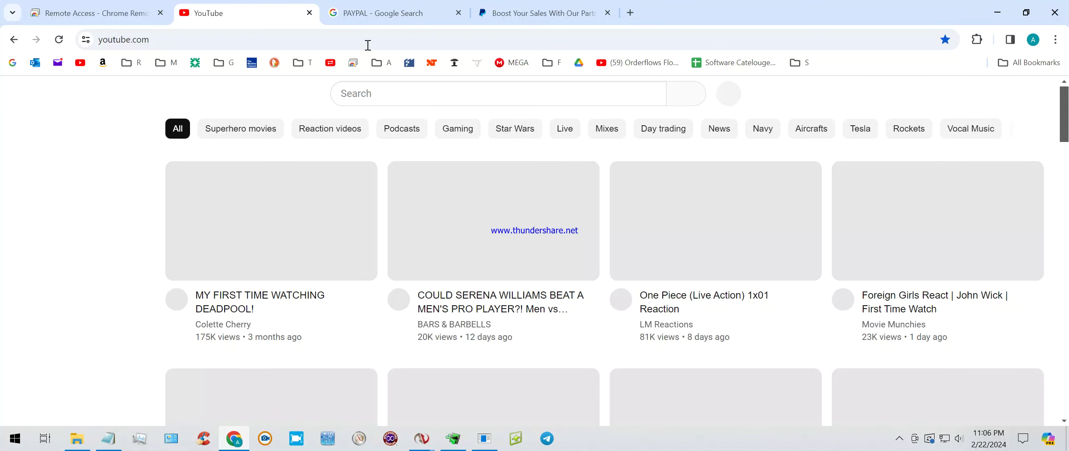
{"action": "left_click", "coordinate": [608, 12]}
{"action": "left_click", "coordinate": [458, 12]}
{"action": "left_click", "coordinate": [963, 93]}
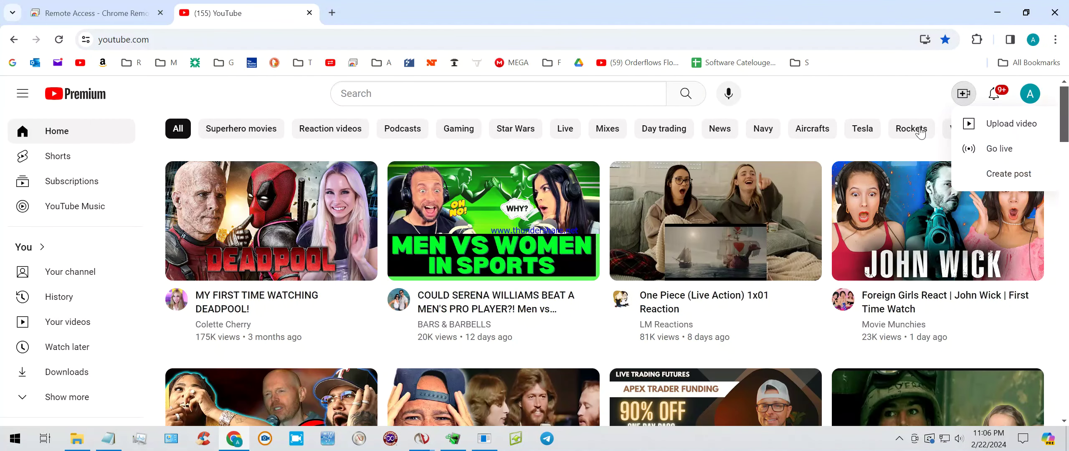
{"action": "left_click", "coordinate": [989, 125]}
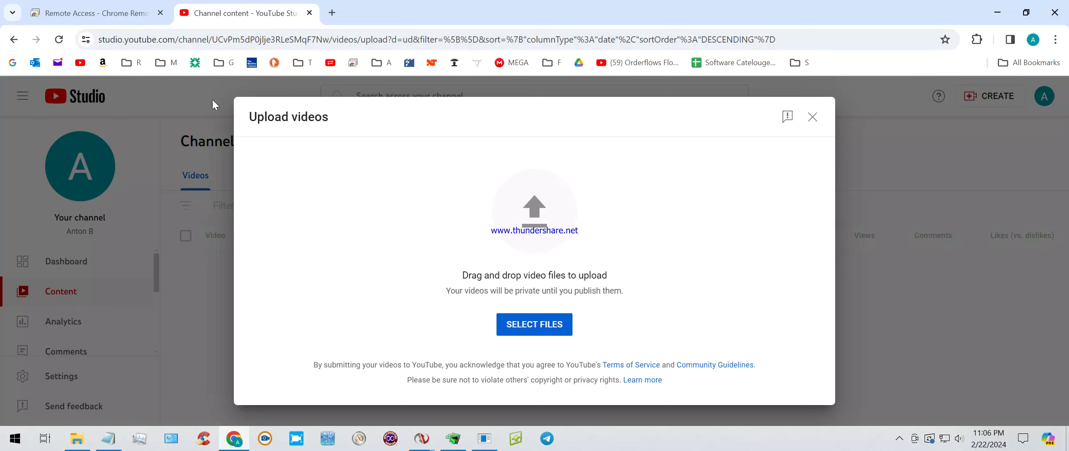
{"action": "left_click", "coordinate": [536, 324]}
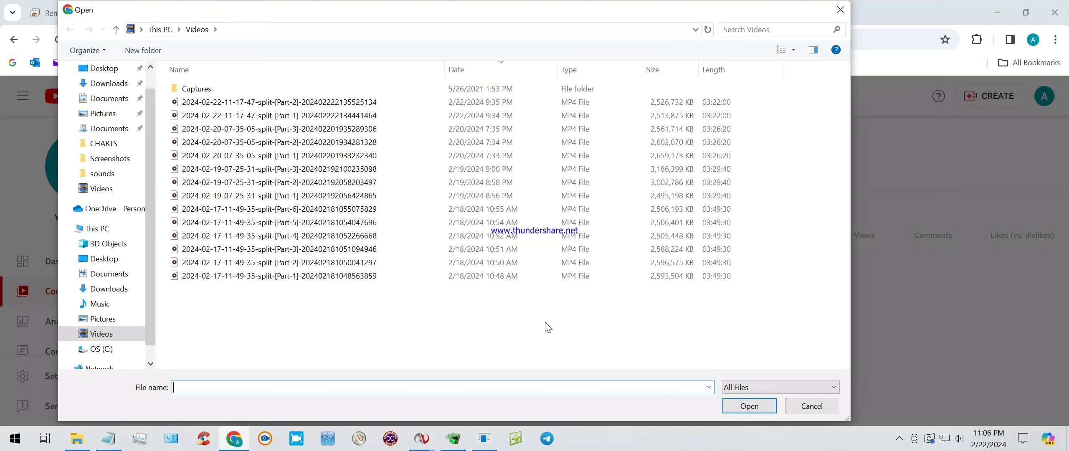
{"action": "left_click", "coordinate": [344, 117]}
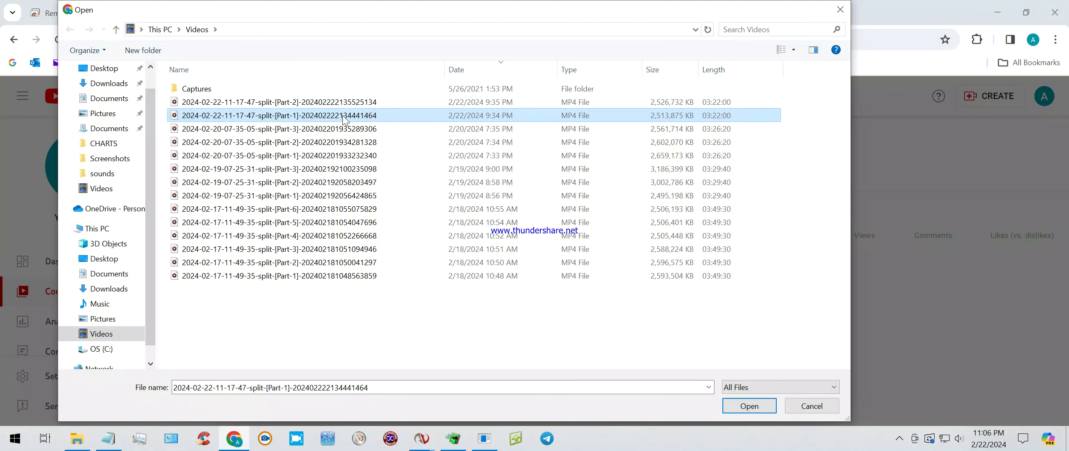
{"action": "left_click", "coordinate": [349, 103], "text": "ctrl"}
{"action": "left_click", "coordinate": [747, 408]}
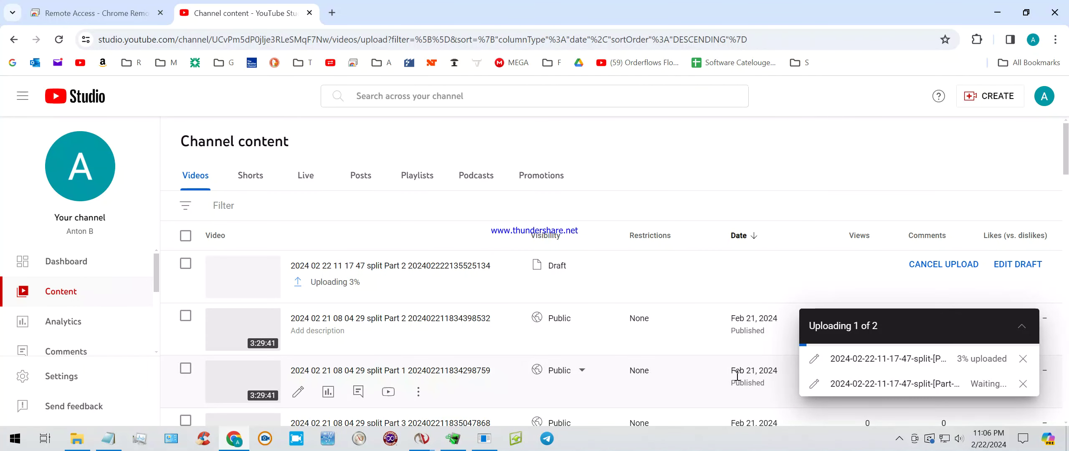
Step: Open the details of the uploading 2024-02-22 Part 2 video and add it to the T2 playlist
{"action": "left_click", "coordinate": [814, 363]}
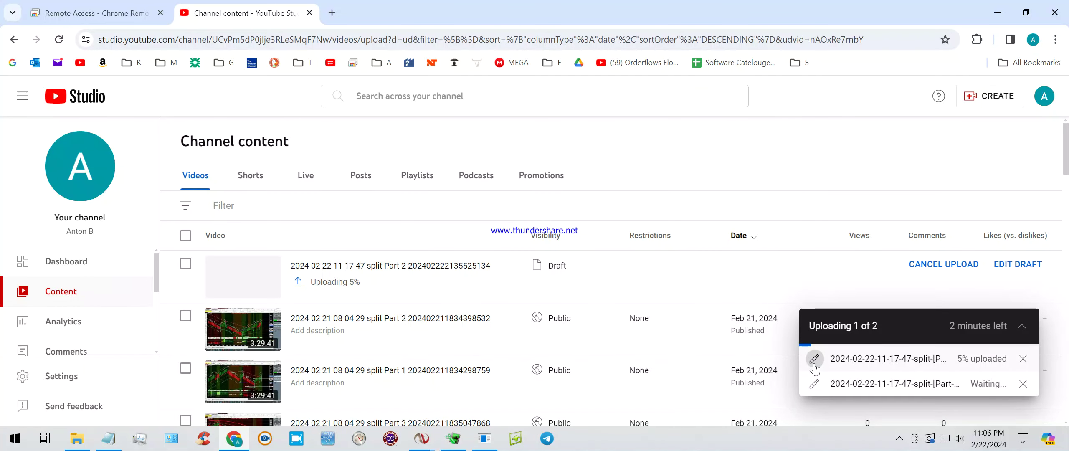
{"action": "scroll", "coordinate": [327, 288], "scroll_direction": "down", "scroll_amount": 5}
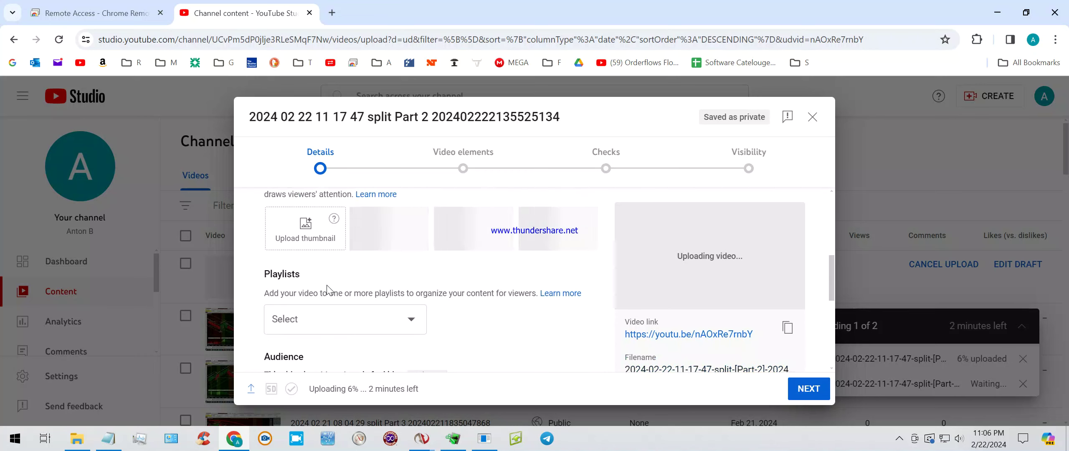
{"action": "scroll", "coordinate": [327, 288], "scroll_direction": "down", "scroll_amount": 2}
{"action": "left_click", "coordinate": [297, 256]}
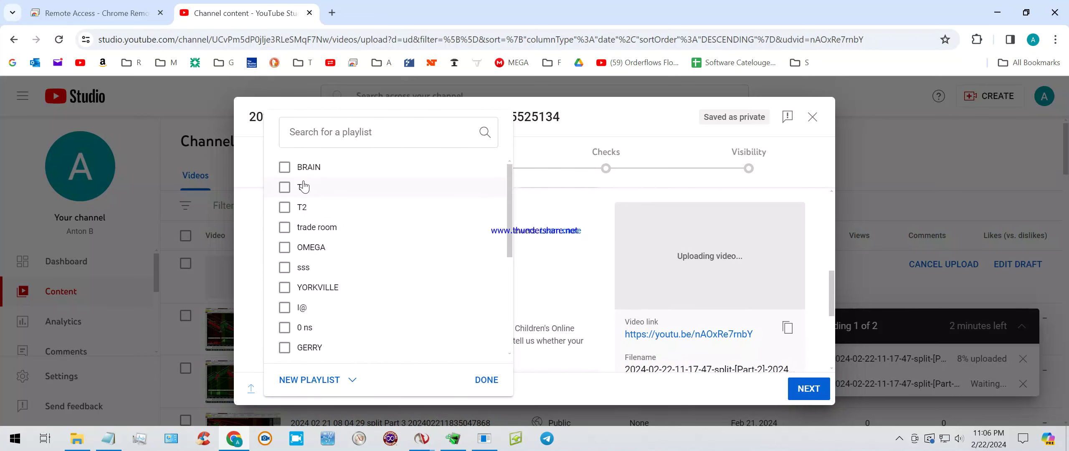
{"action": "left_click", "coordinate": [286, 208]}
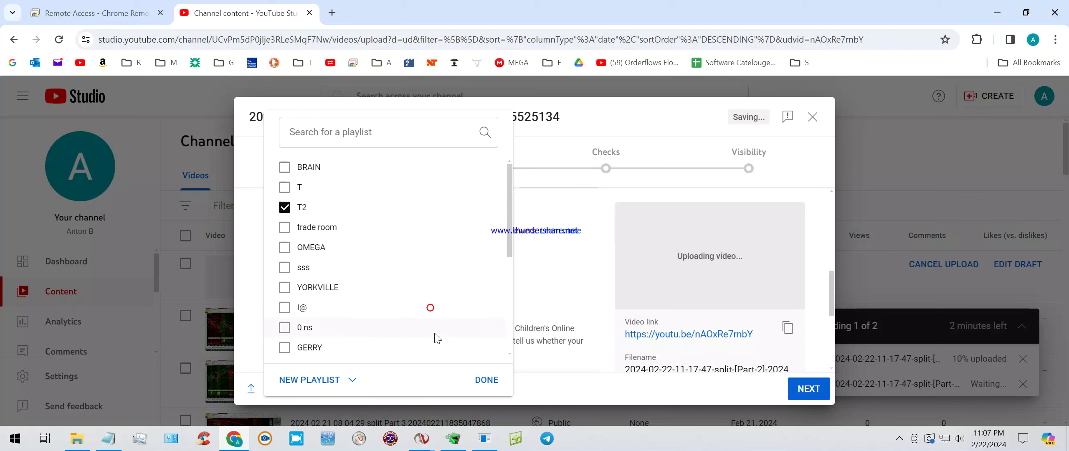
{"action": "left_click", "coordinate": [484, 380]}
Step: Skip the video elements and checks, set the Part 2 video's visibility to Public, save it and dismiss the upload notice
{"action": "left_click", "coordinate": [818, 397]}
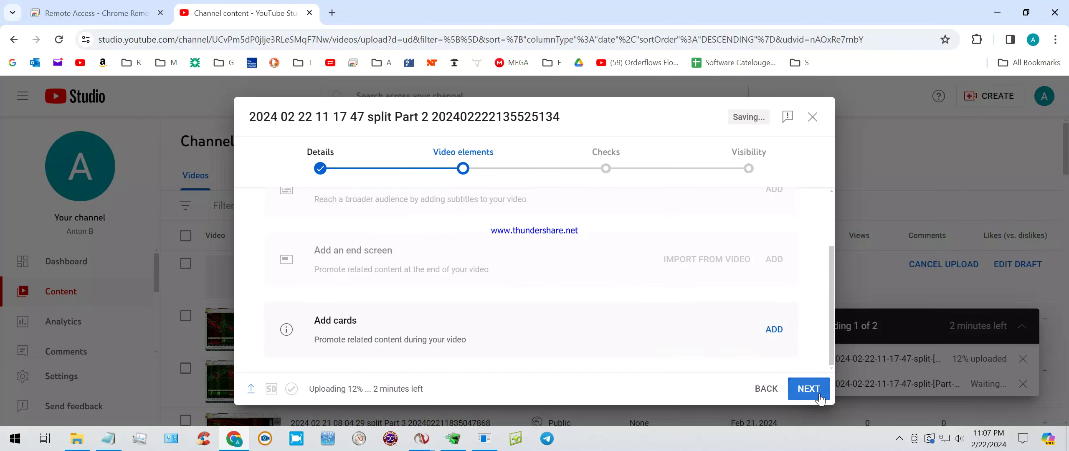
{"action": "left_click", "coordinate": [818, 396]}
{"action": "left_click", "coordinate": [818, 396]}
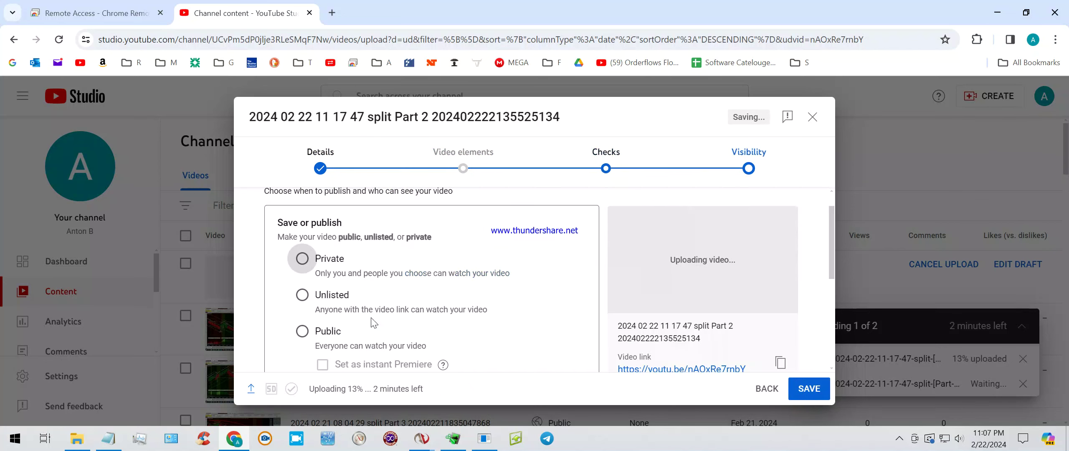
{"action": "left_click", "coordinate": [313, 336]}
{"action": "left_click", "coordinate": [801, 388]}
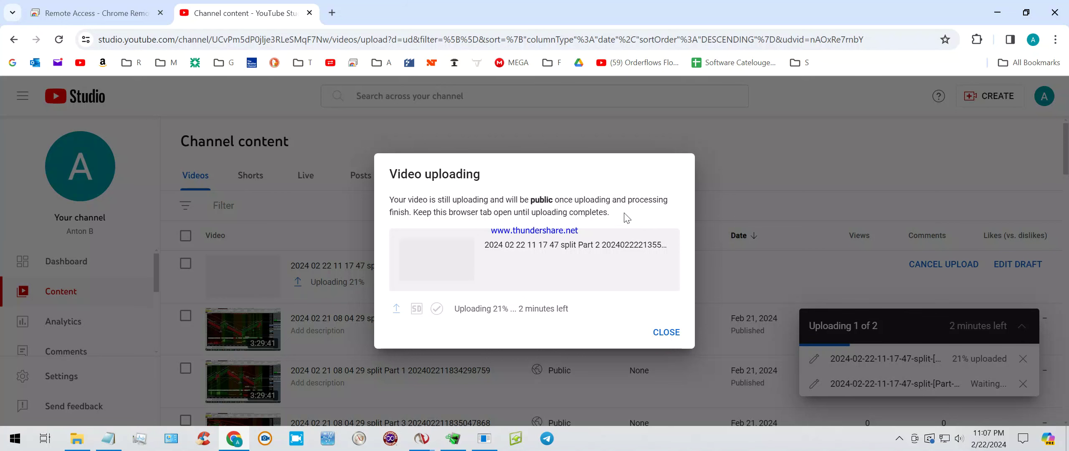
{"action": "left_click", "coordinate": [665, 337]}
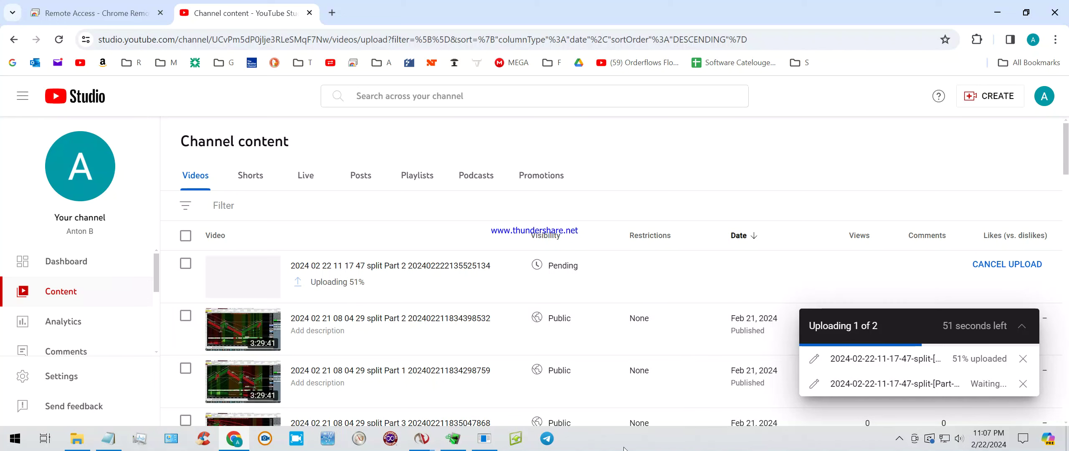
Step: Open the details of the uploading 2024-02-22 Part 1 video and add it to the T2 playlist
{"action": "left_click", "coordinate": [814, 383]}
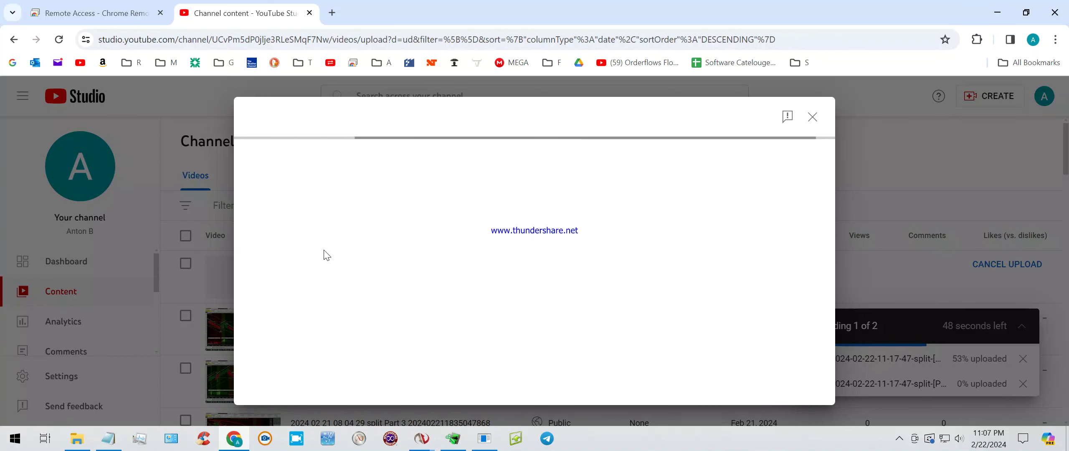
{"action": "scroll", "coordinate": [305, 314], "scroll_direction": "down", "scroll_amount": 5}
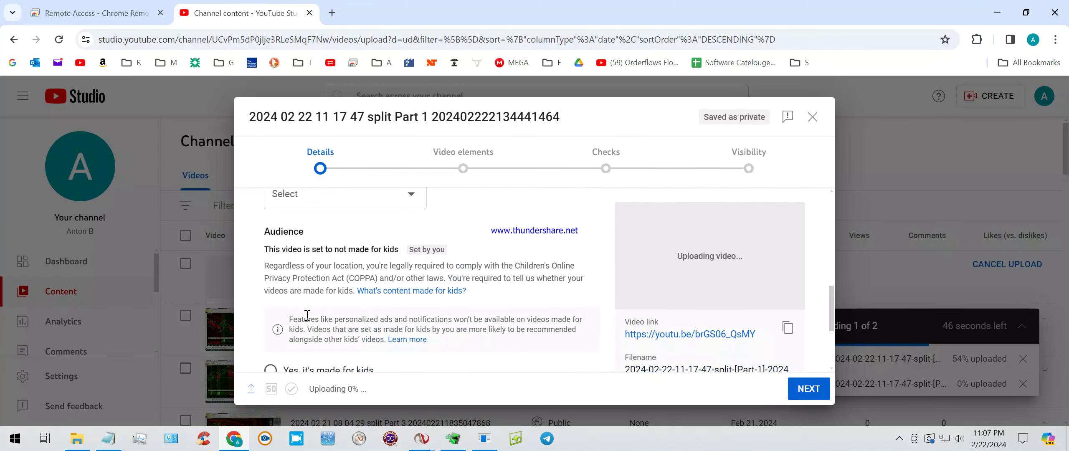
{"action": "scroll", "coordinate": [307, 314], "scroll_direction": "up", "scroll_amount": 2}
{"action": "left_click", "coordinate": [293, 255]}
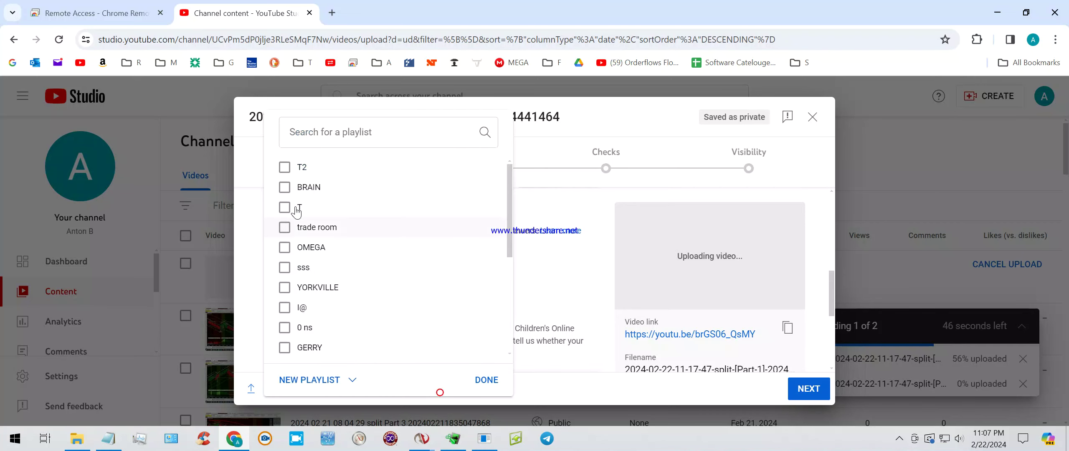
{"action": "left_click", "coordinate": [284, 167]}
{"action": "left_click", "coordinate": [486, 379]}
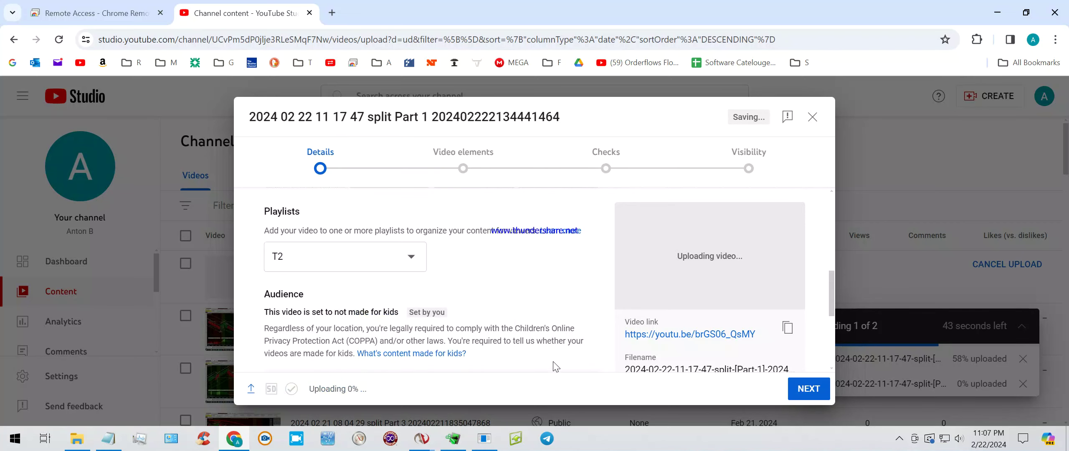
Step: Skip the Part 1 video's elements and checks, set its visibility to Public, publish it and dismiss the upload notice
{"action": "left_click", "coordinate": [802, 388]}
{"action": "left_click", "coordinate": [801, 389]}
{"action": "left_click", "coordinate": [802, 388]}
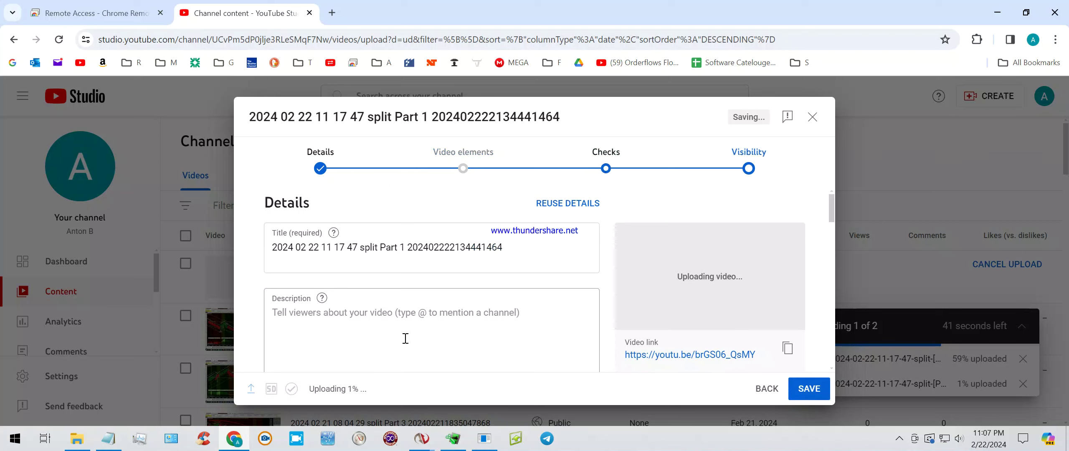
{"action": "scroll", "coordinate": [389, 335], "scroll_direction": "down", "scroll_amount": 15}
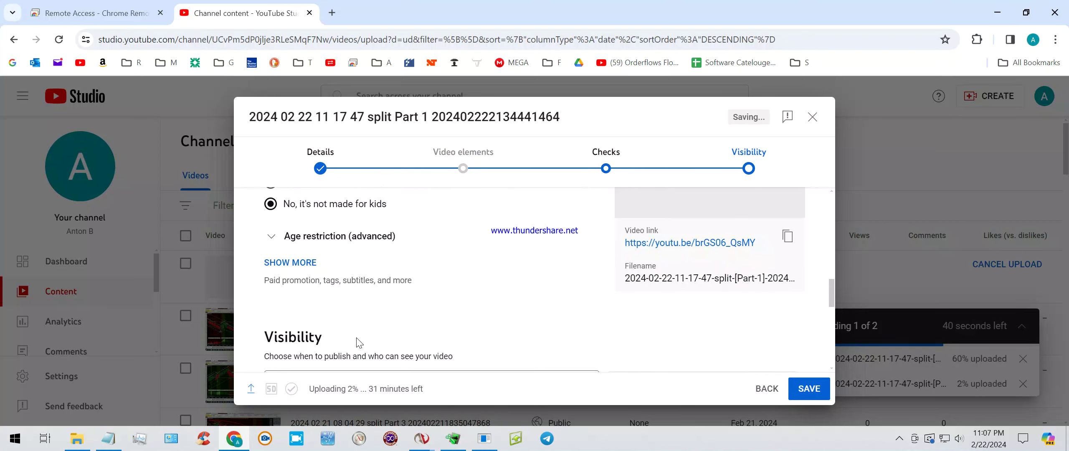
{"action": "left_click", "coordinate": [302, 246]}
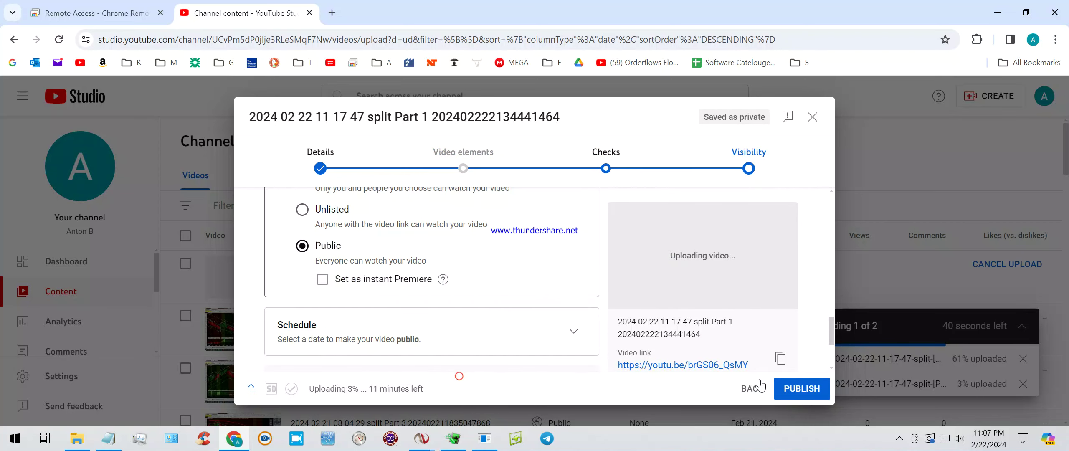
{"action": "left_click", "coordinate": [809, 395]}
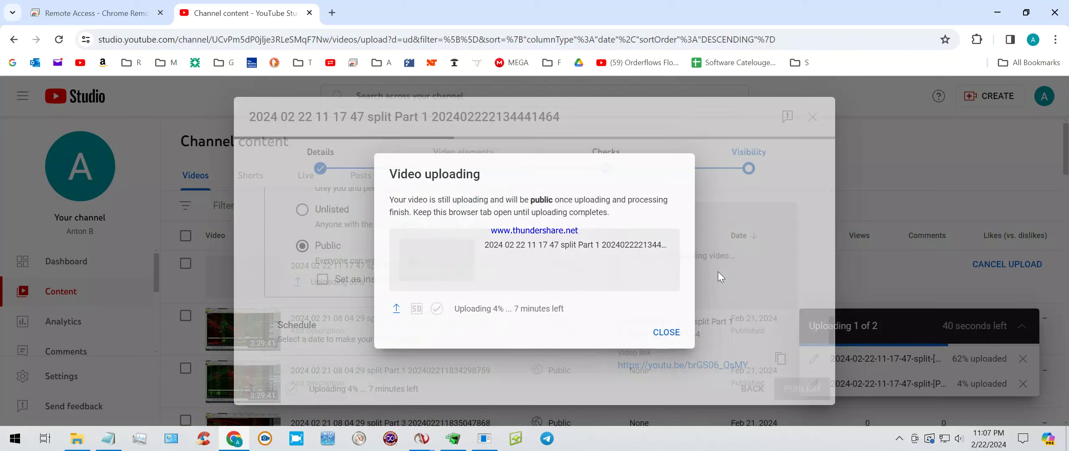
{"action": "left_click", "coordinate": [666, 333]}
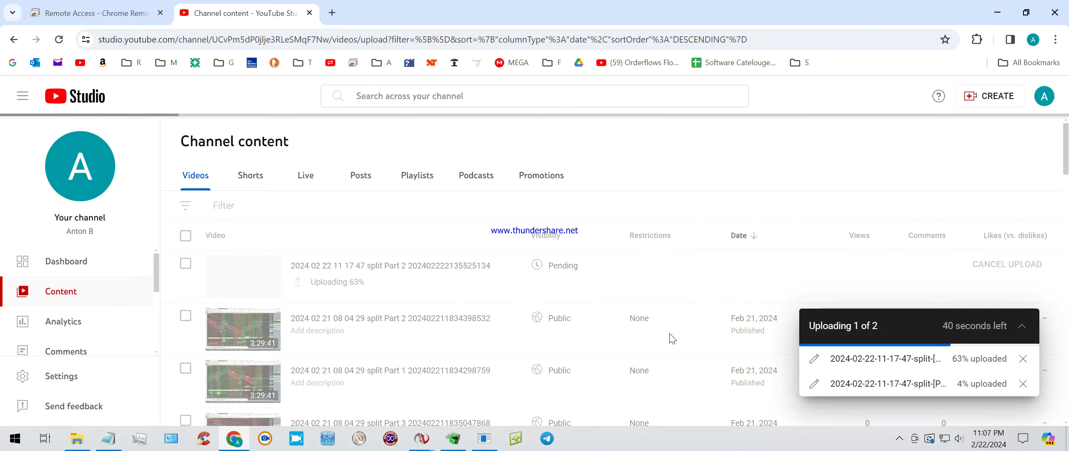
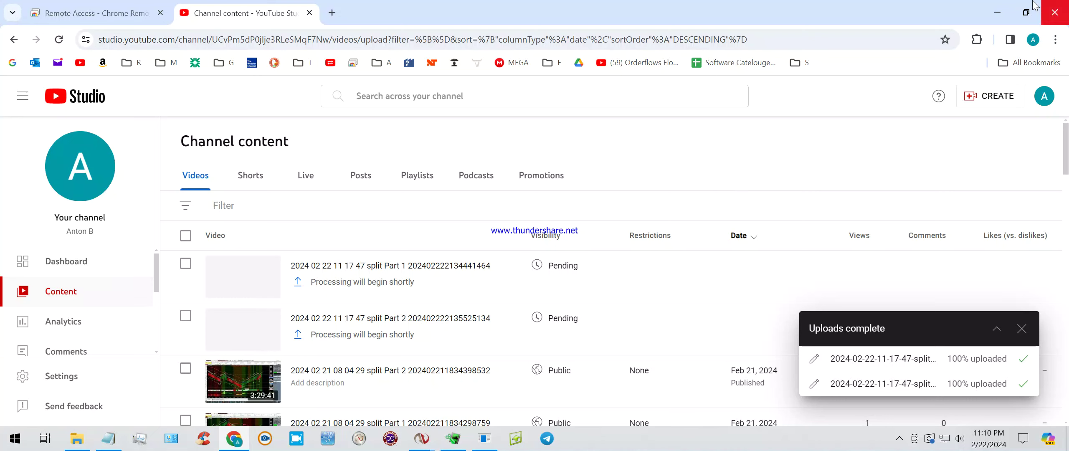
Step: Return to the NinjaTrader NQ 03-24 chart and draw an ellipse over the first green bars by the 17950.50 buy-to-cover near 12:03
{"action": "left_click", "coordinate": [998, 12]}
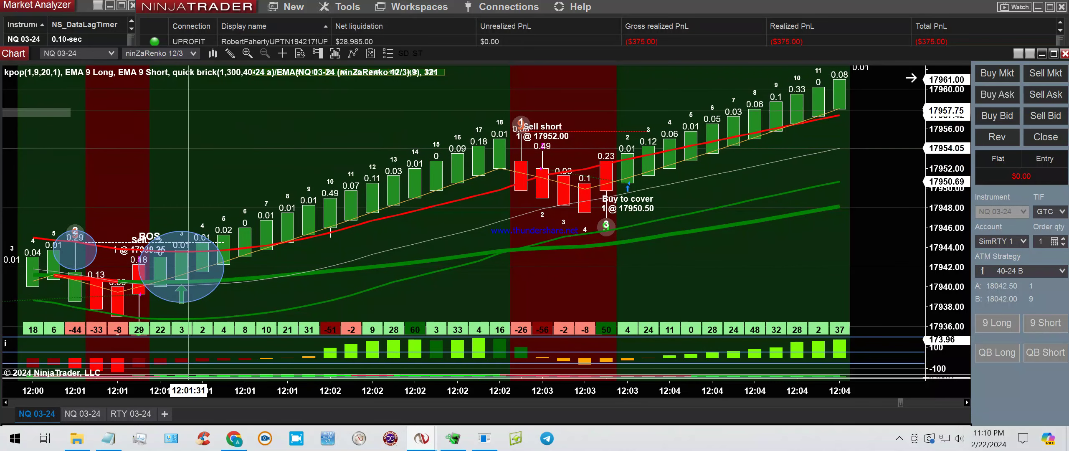
{"action": "left_click", "coordinate": [233, 55]}
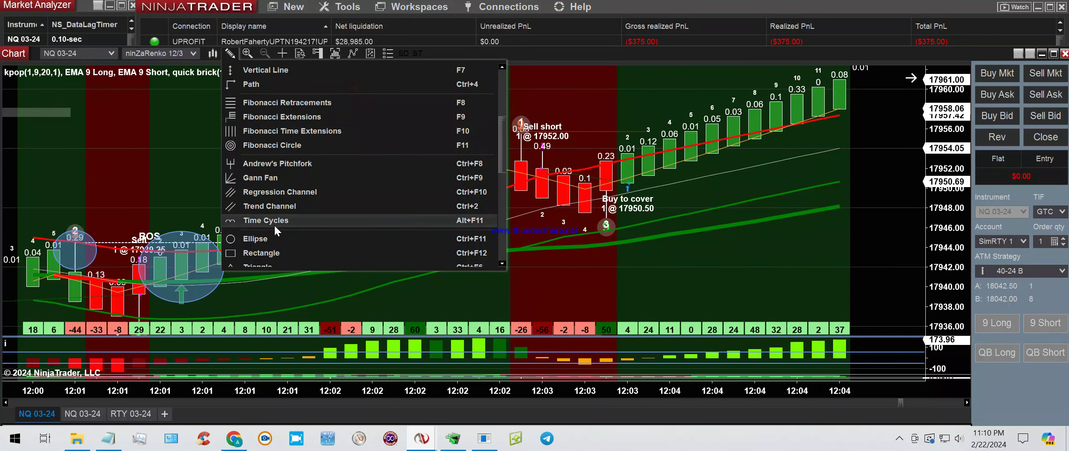
{"action": "left_click", "coordinate": [266, 236]}
{"action": "mouse_move", "coordinate": [586, 177]}
{"action": "left_mouse_down"}
{"action": "mouse_move", "coordinate": [675, 234]}
{"action": "mouse_move", "coordinate": [664, 224]}
{"action": "left_mouse_up"}
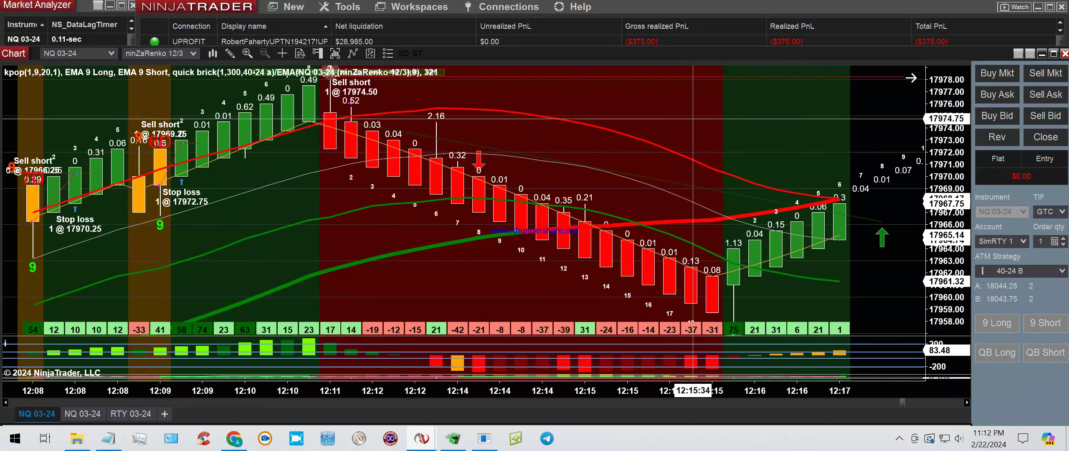
Step: Draw an ellipse around the red bars at the red down arrow near 12:14
{"action": "left_click", "coordinate": [233, 56]}
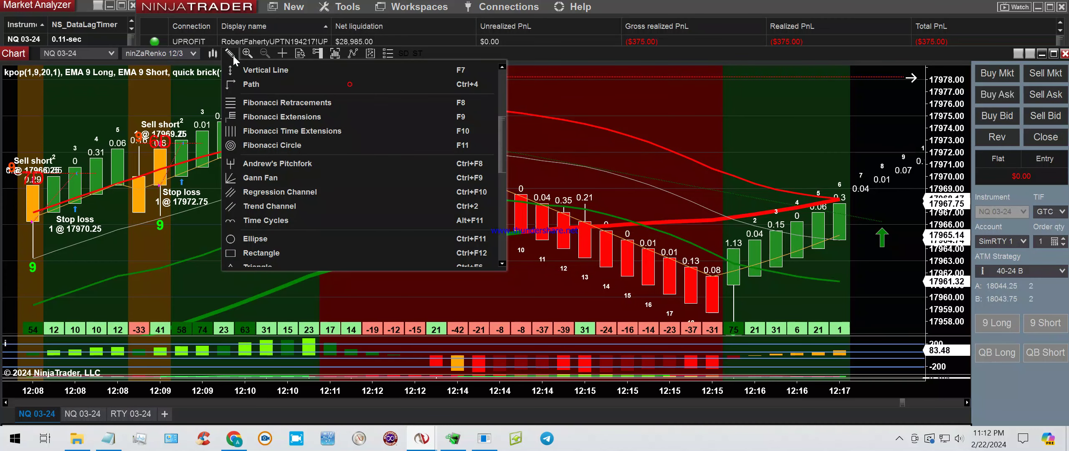
{"action": "left_click", "coordinate": [255, 253]}
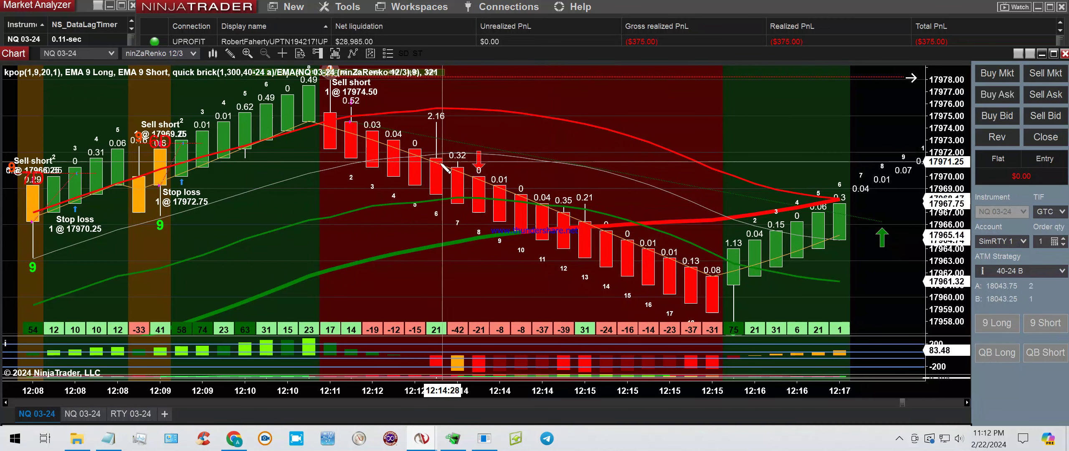
{"action": "left_click_drag", "start_coordinate": [437, 162], "coordinate": [479, 181]}
{"action": "left_click_drag", "start_coordinate": [507, 205], "coordinate": [553, 222]}
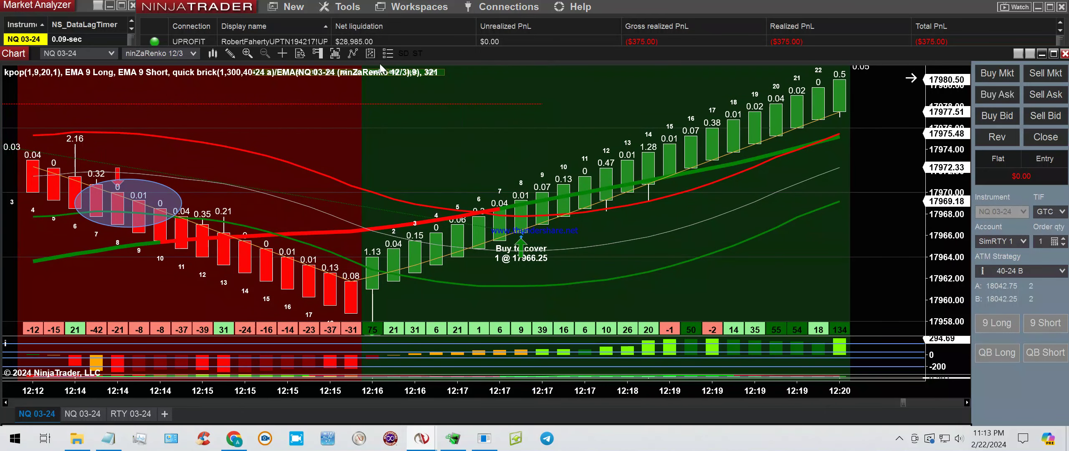
Step: Draw an ellipse around the green bars and up arrow at the 17966.25 buy-to-cover near 12:17
{"action": "left_click", "coordinate": [230, 52]}
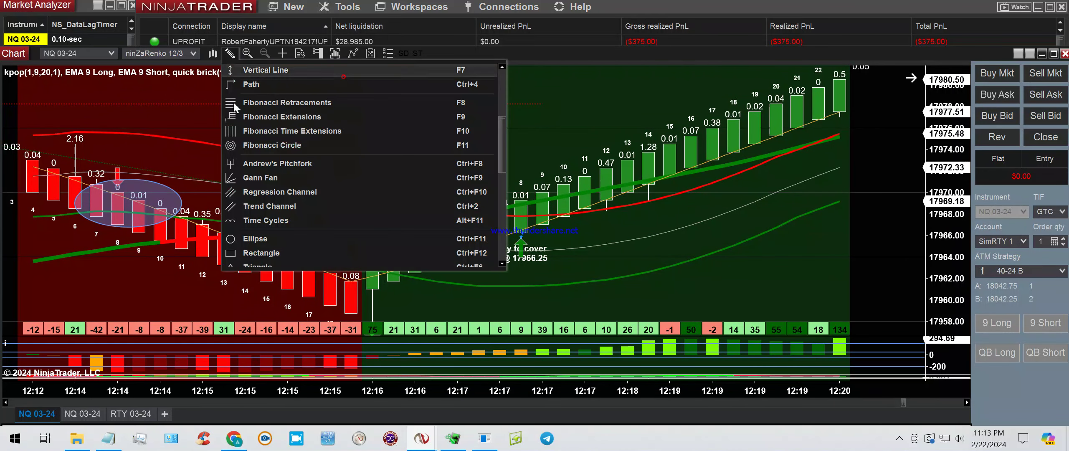
{"action": "left_click", "coordinate": [244, 239]}
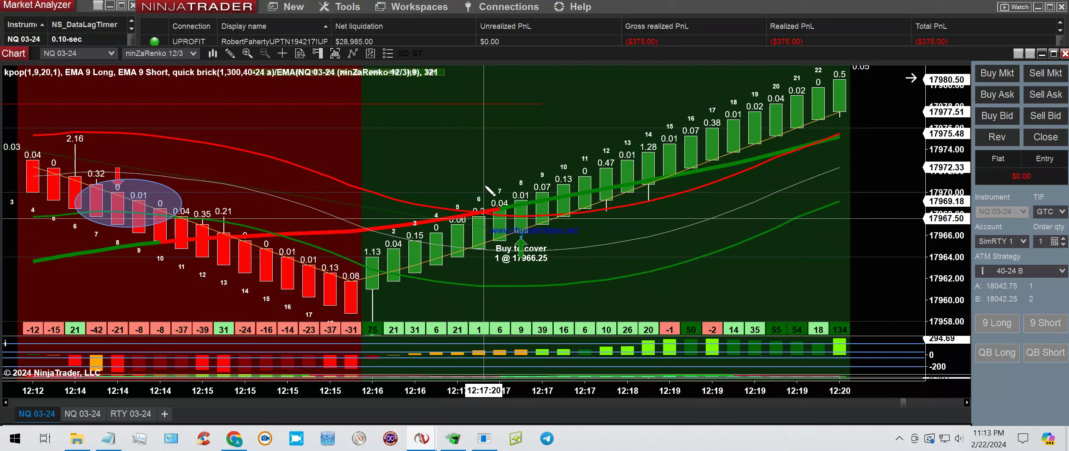
{"action": "left_click_drag", "start_coordinate": [479, 185], "coordinate": [542, 260]}
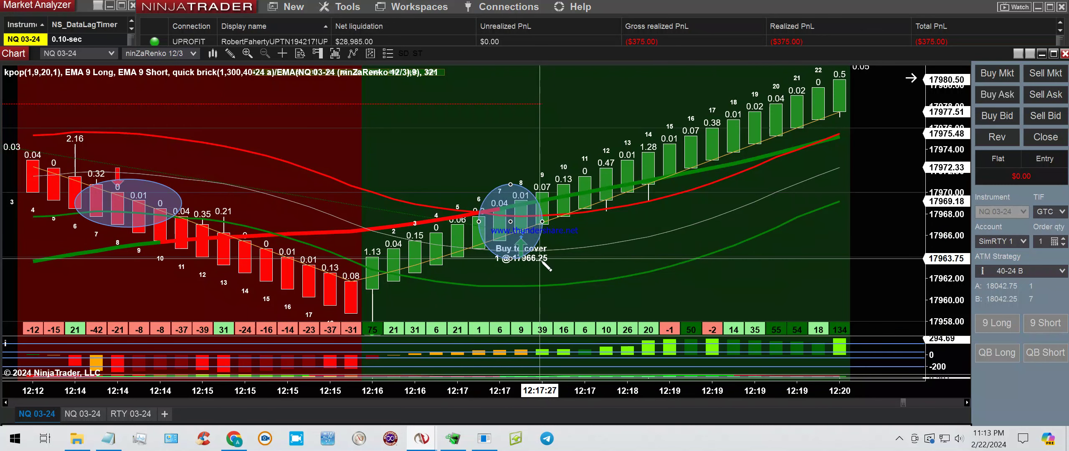
{"action": "left_click", "coordinate": [810, 390]}
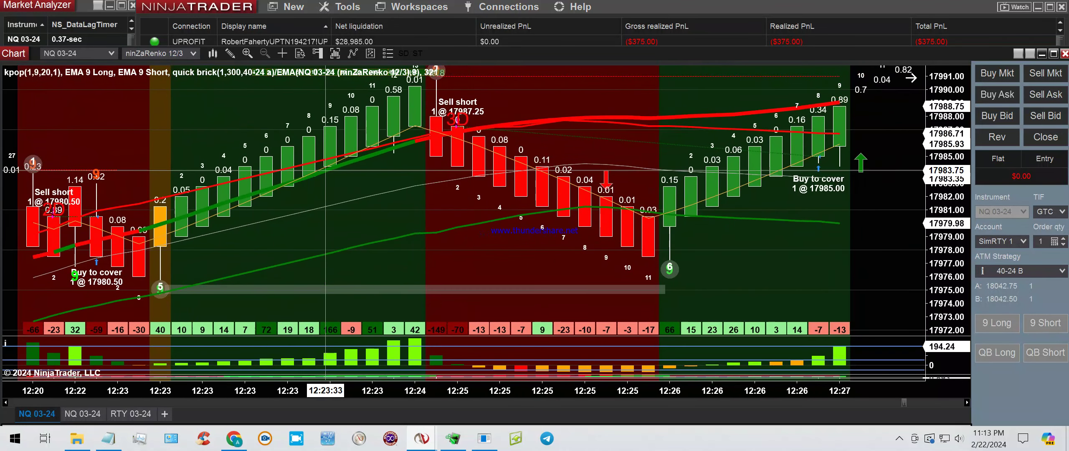
{"action": "type", "text": "0"}
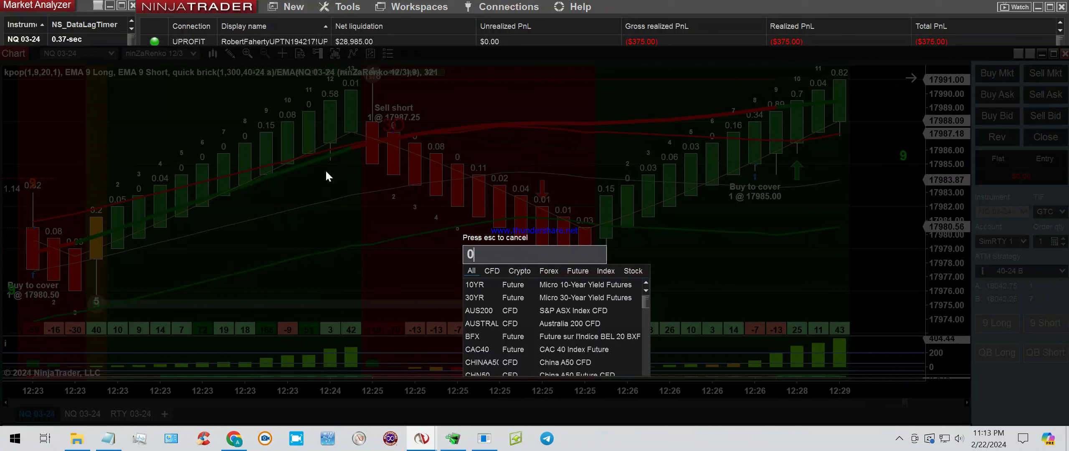
{"action": "key", "text": "Escape"}
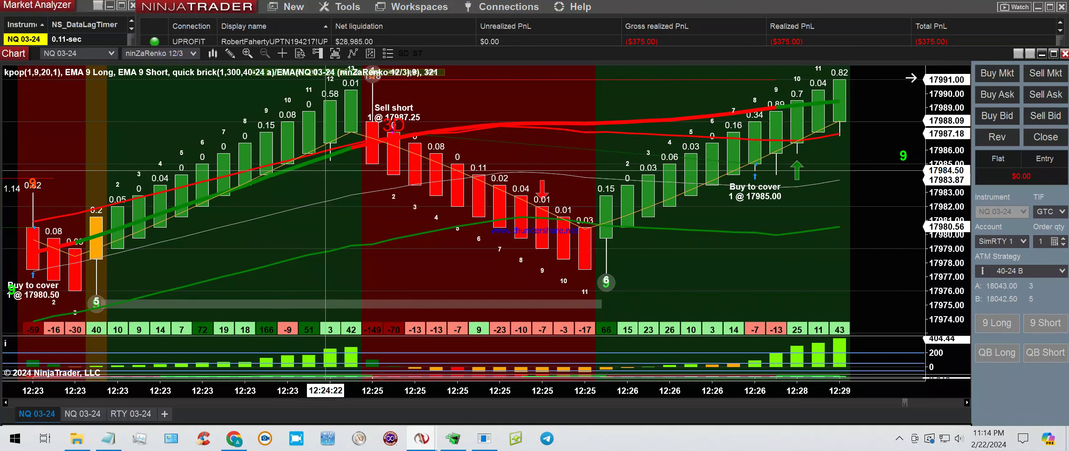